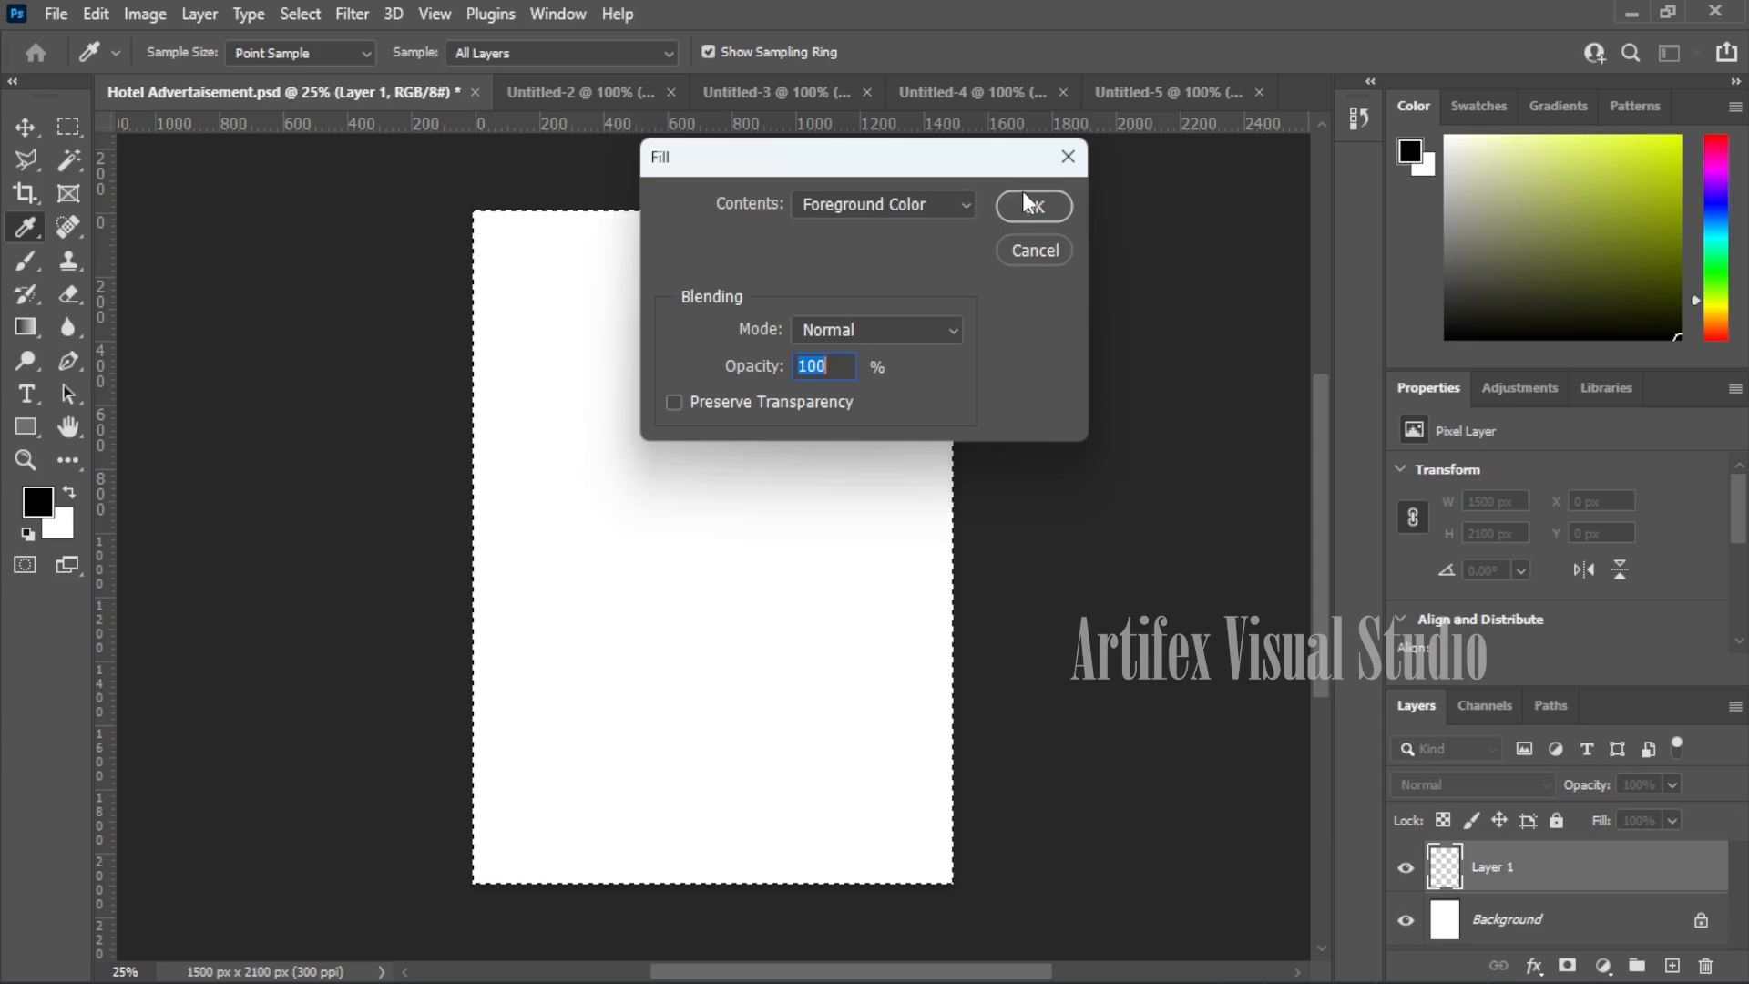
# - Fill Layer 1 with black, deselect, and switch to the Untitled-2 pizza document with the Move tool
pyautogui.click(1027, 211)
pyautogui.press('m')
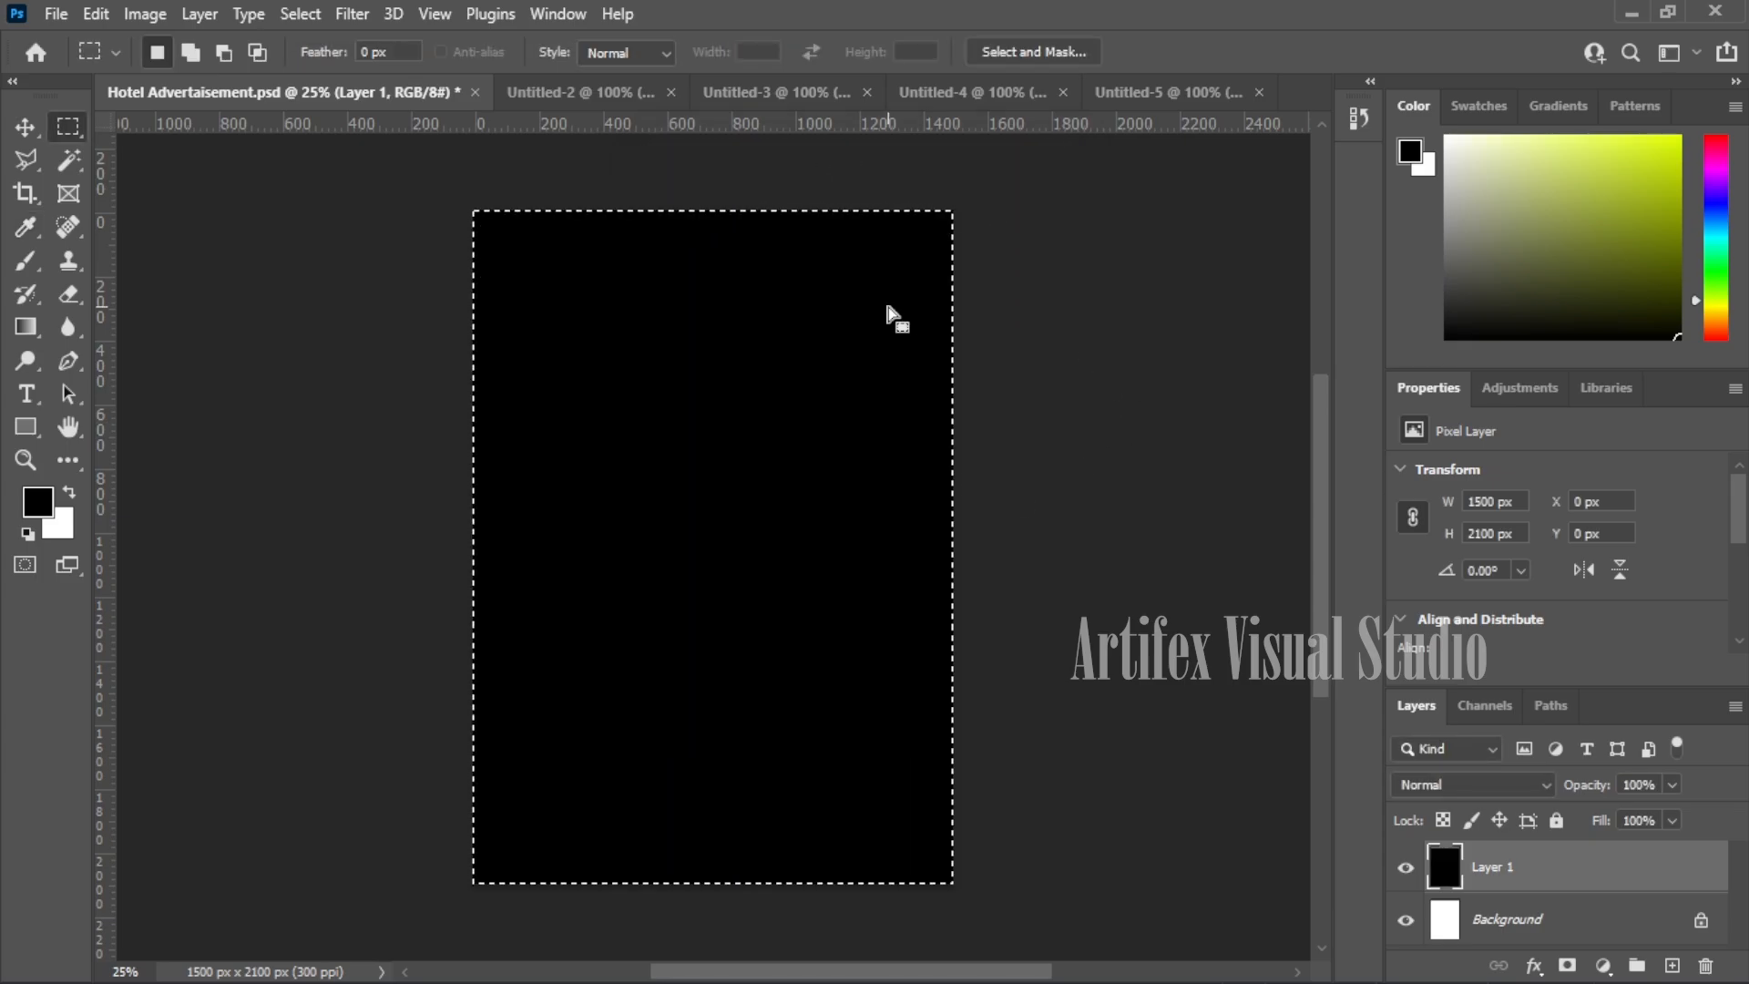
pyautogui.hotkey('ctrl', 'd')
pyautogui.press('v')
pyautogui.click(562, 92)
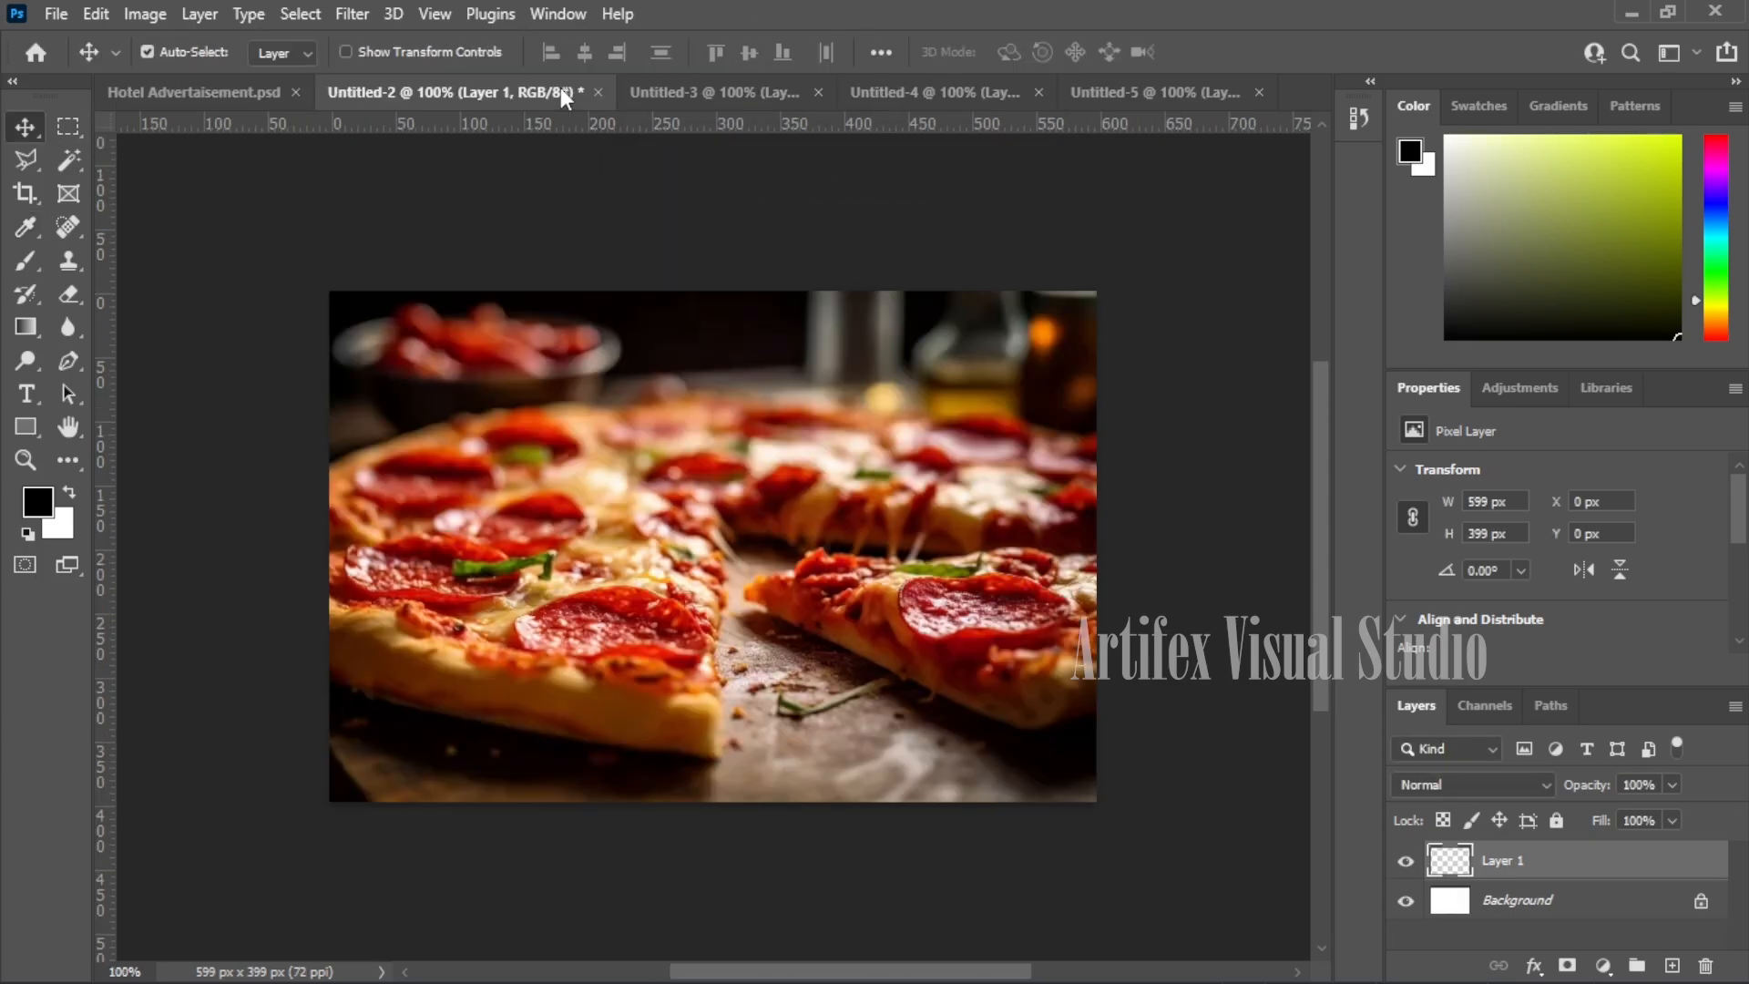
# - Drag the whole pizza photo into Hotel Advertisement, enlarge it over the top right, and add Layer 3
pyautogui.hotkey('ctrl', 'a')
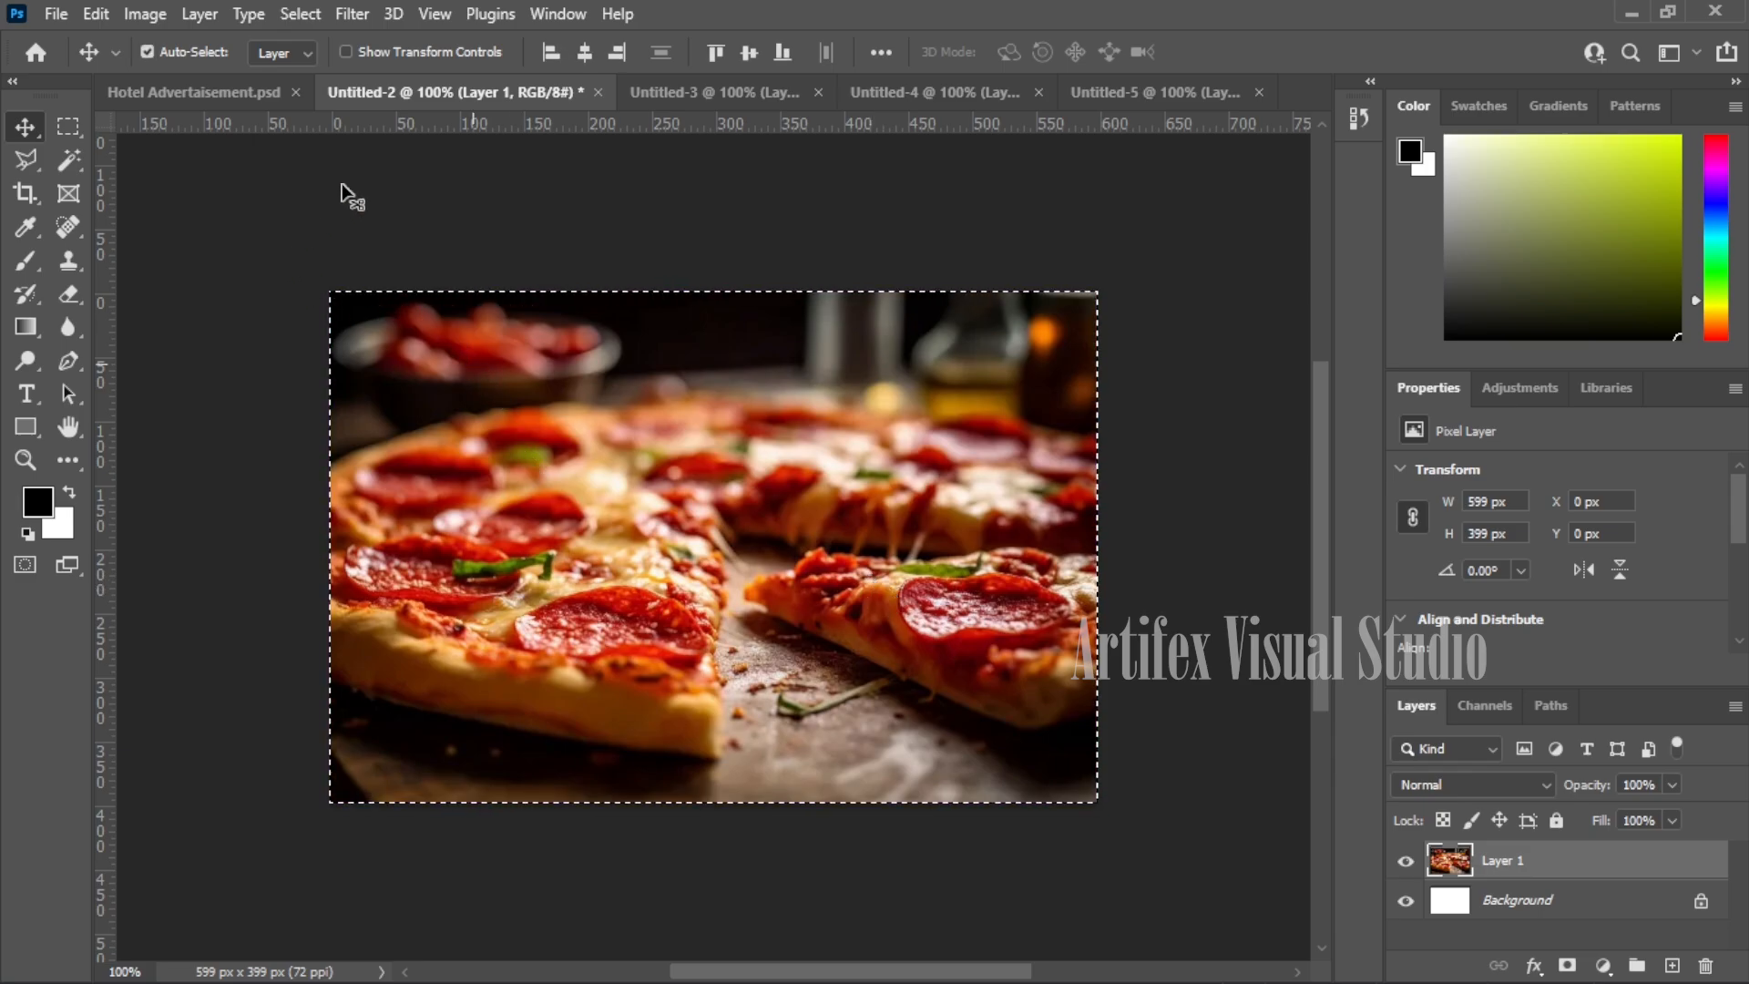
pyautogui.moveTo(266, 95); pyautogui.dragTo(785, 259)
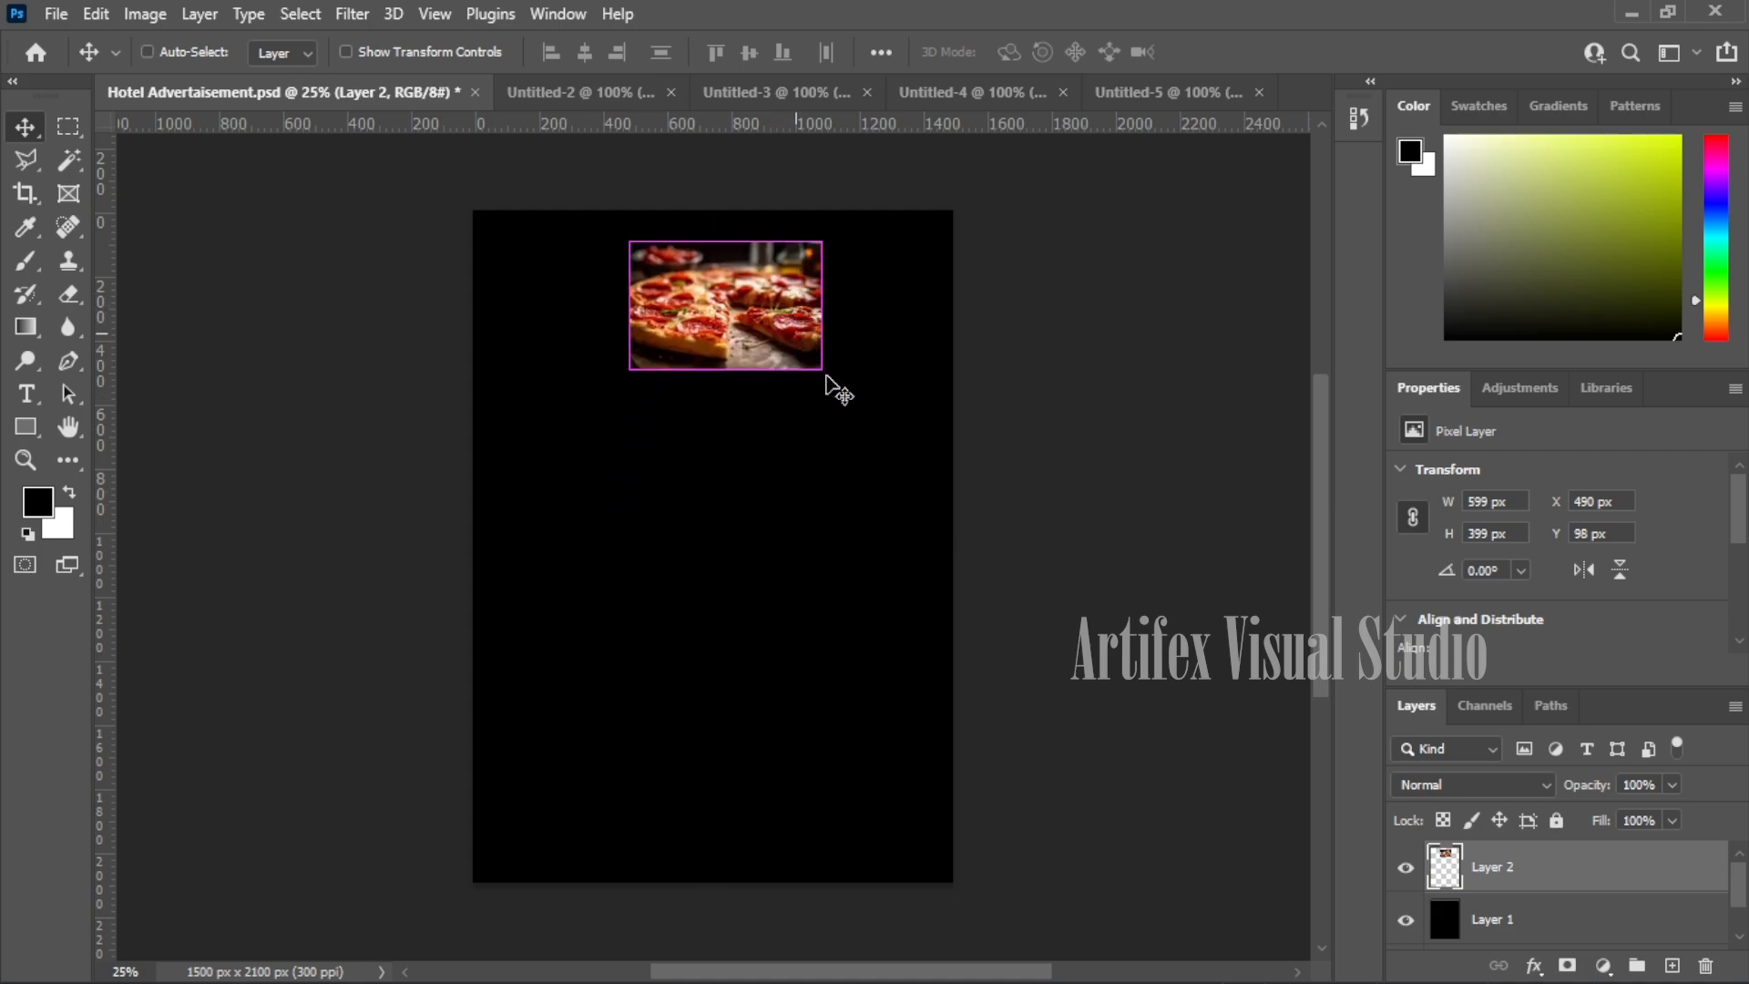
pyautogui.hotkey('ctrl', 't')
pyautogui.moveTo(823, 373); pyautogui.dragTo(984, 460)
pyautogui.moveTo(879, 369); pyautogui.dragTo(865, 339)
pyautogui.moveTo(971, 430); pyautogui.dragTo(1101, 526)
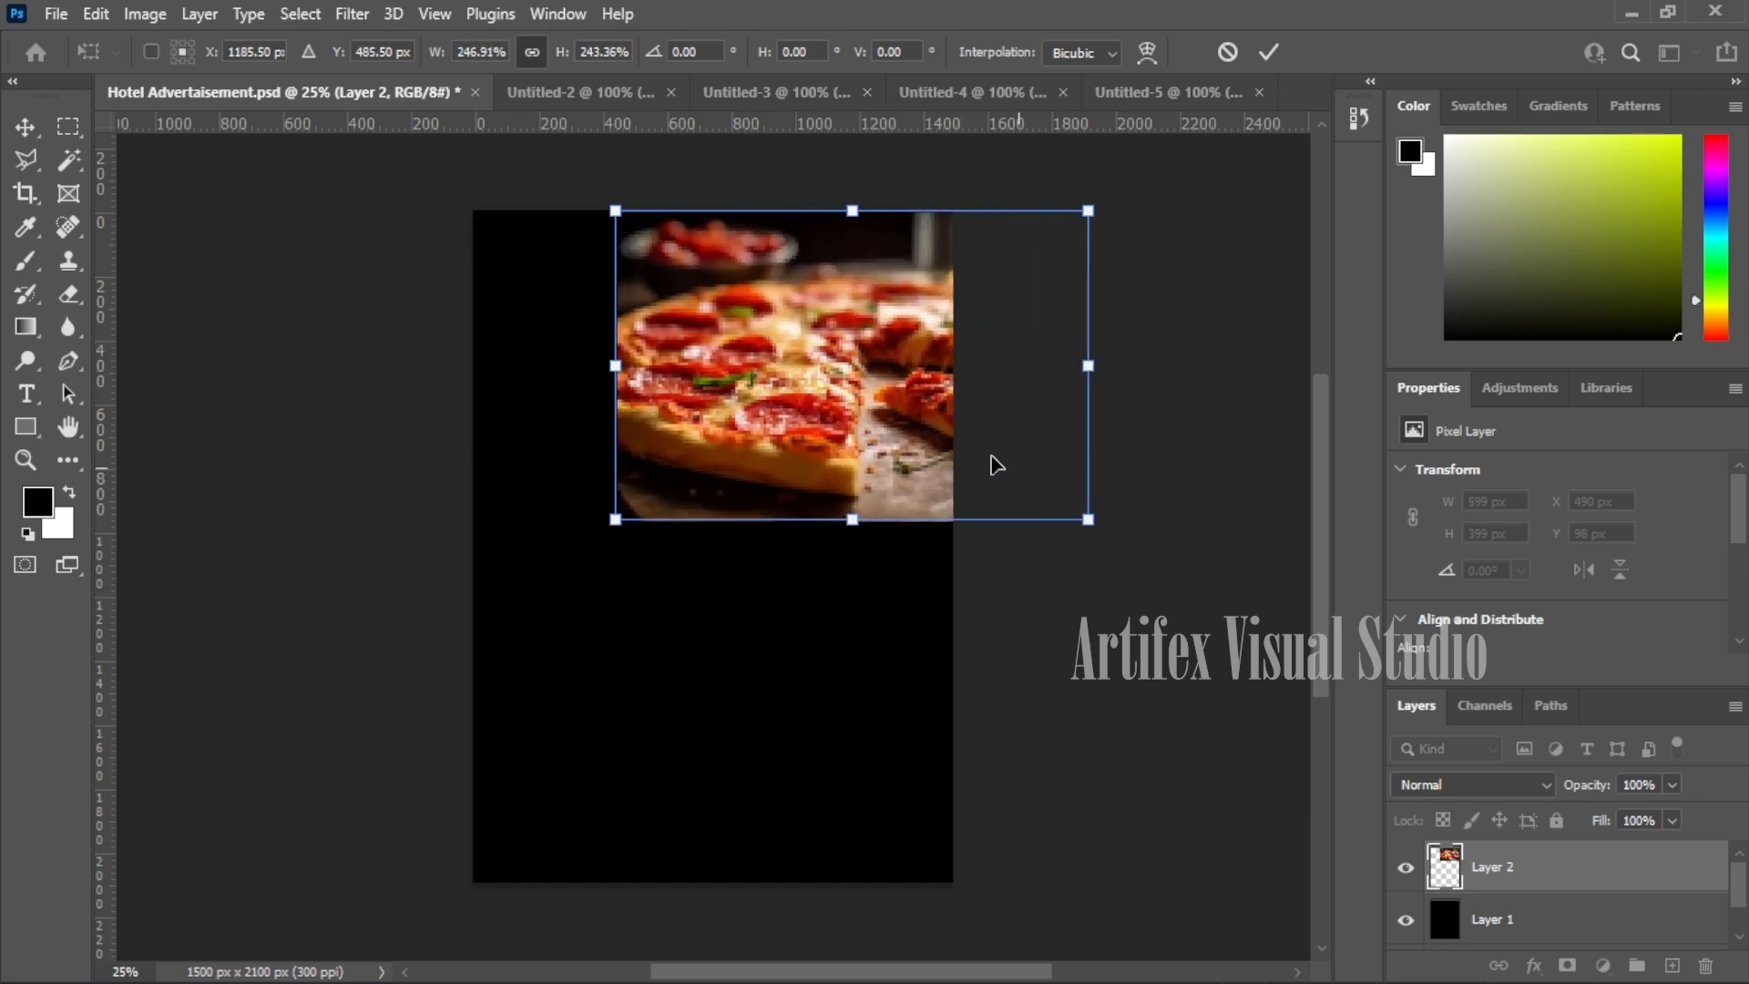
pyautogui.moveTo(856, 393); pyautogui.dragTo(807, 375)
pyautogui.press('Return')
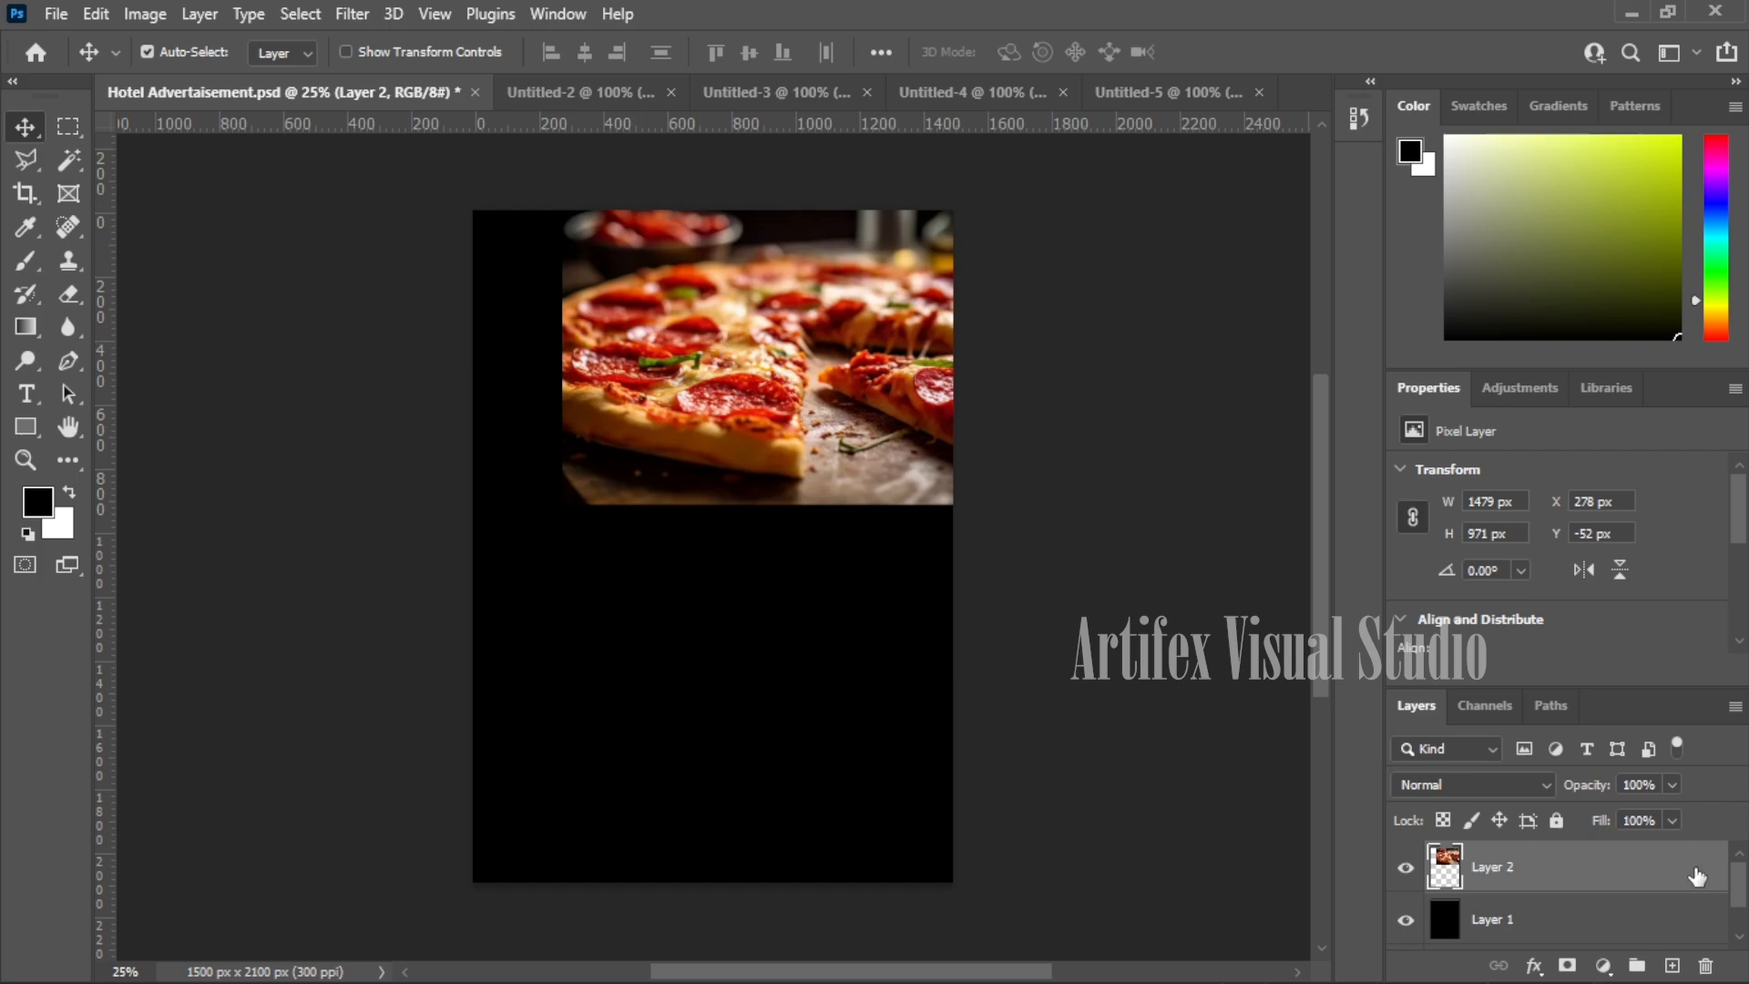
pyautogui.click(1674, 967)
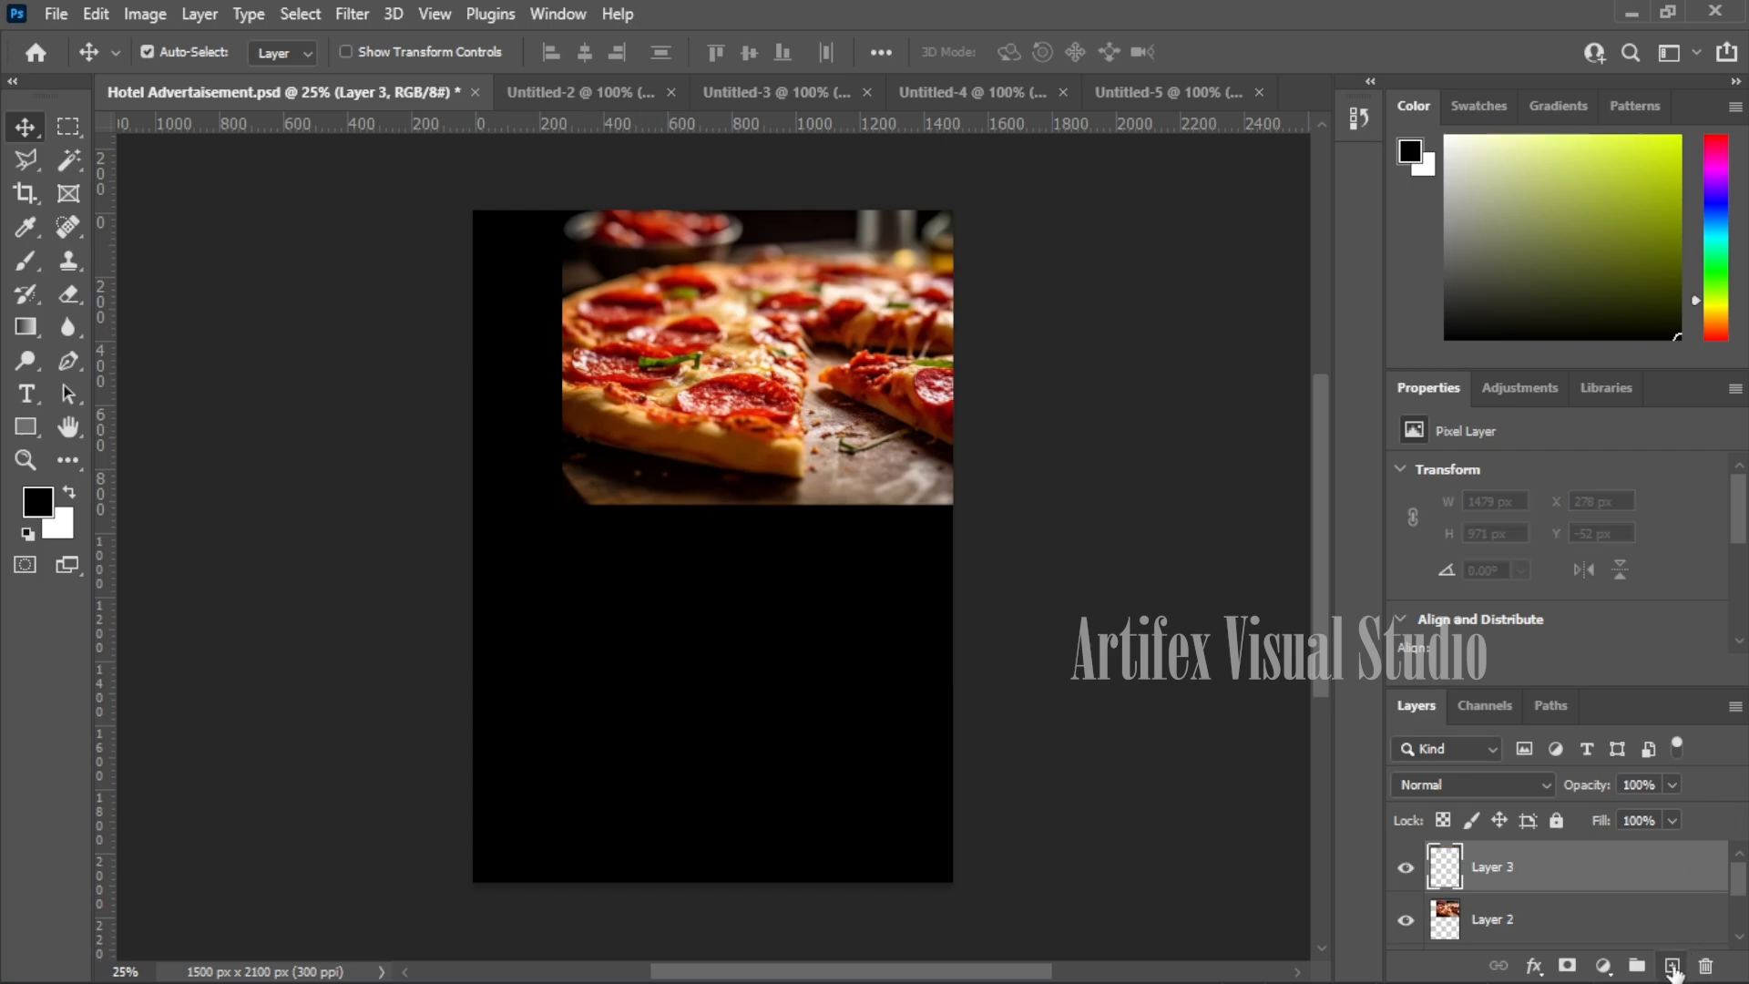
# - Marquee a rectangle over the poster's lower right and set the foreground colour to orange #c66108
pyautogui.click(68, 132)
pyautogui.moveTo(551, 517); pyautogui.dragTo(954, 882)
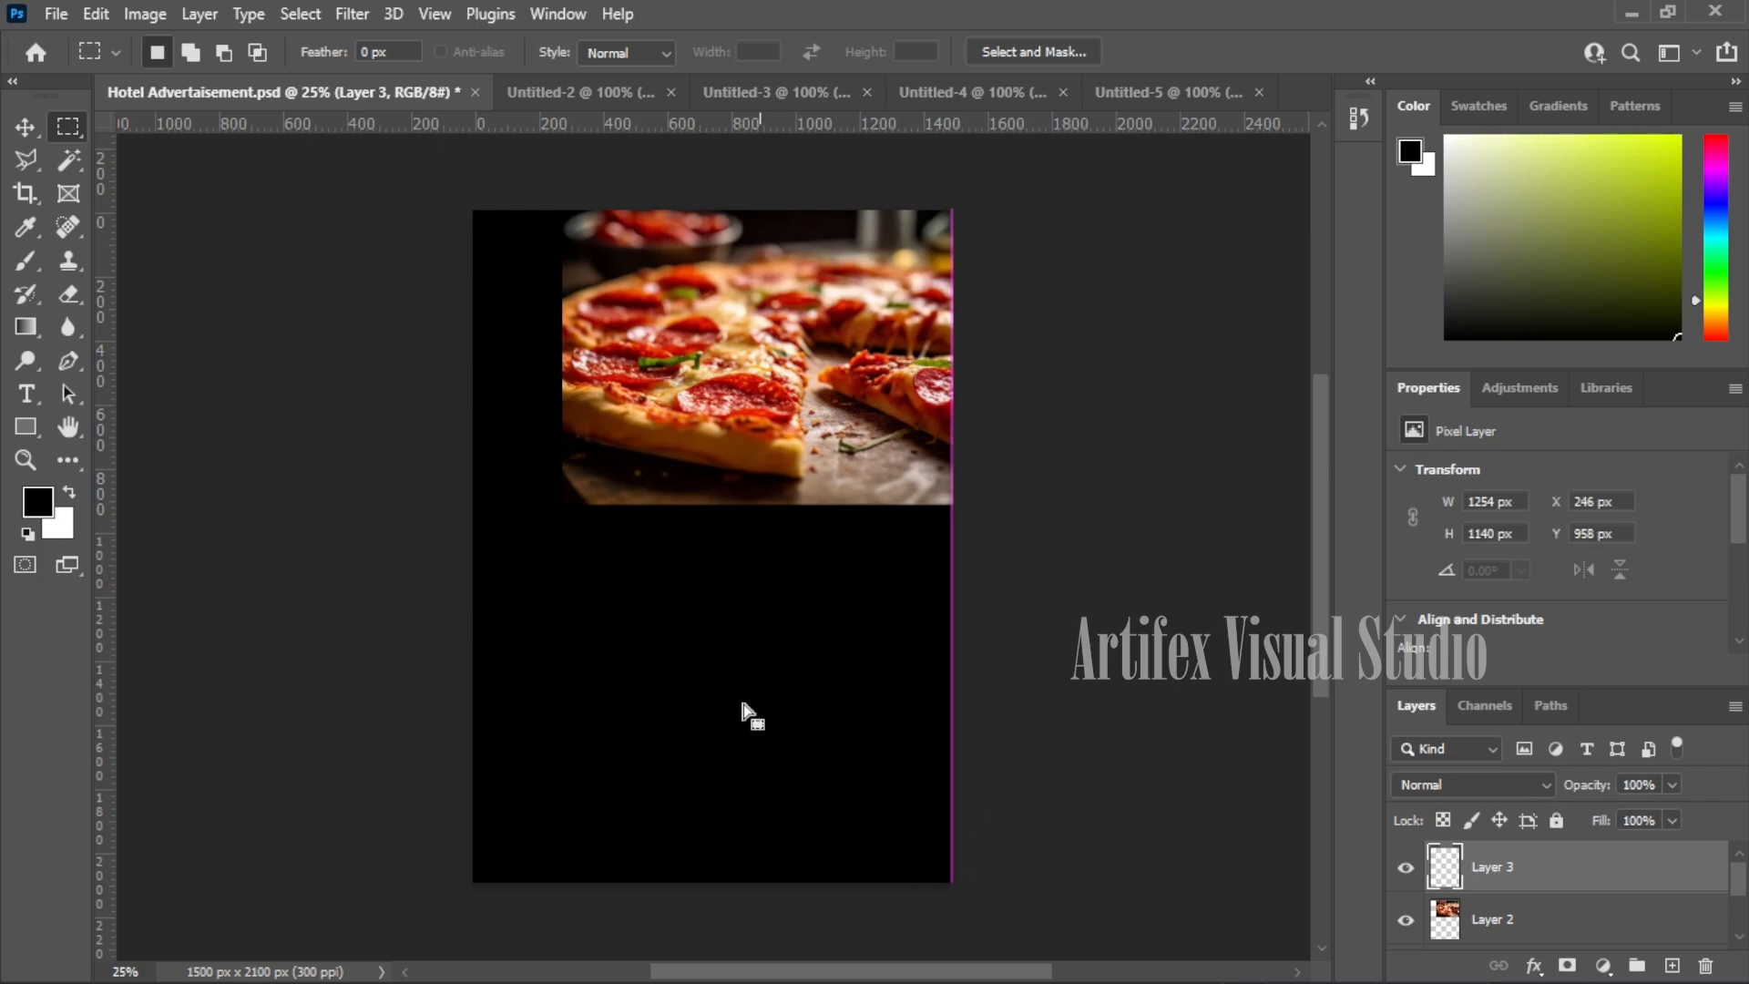
pyautogui.click(41, 502)
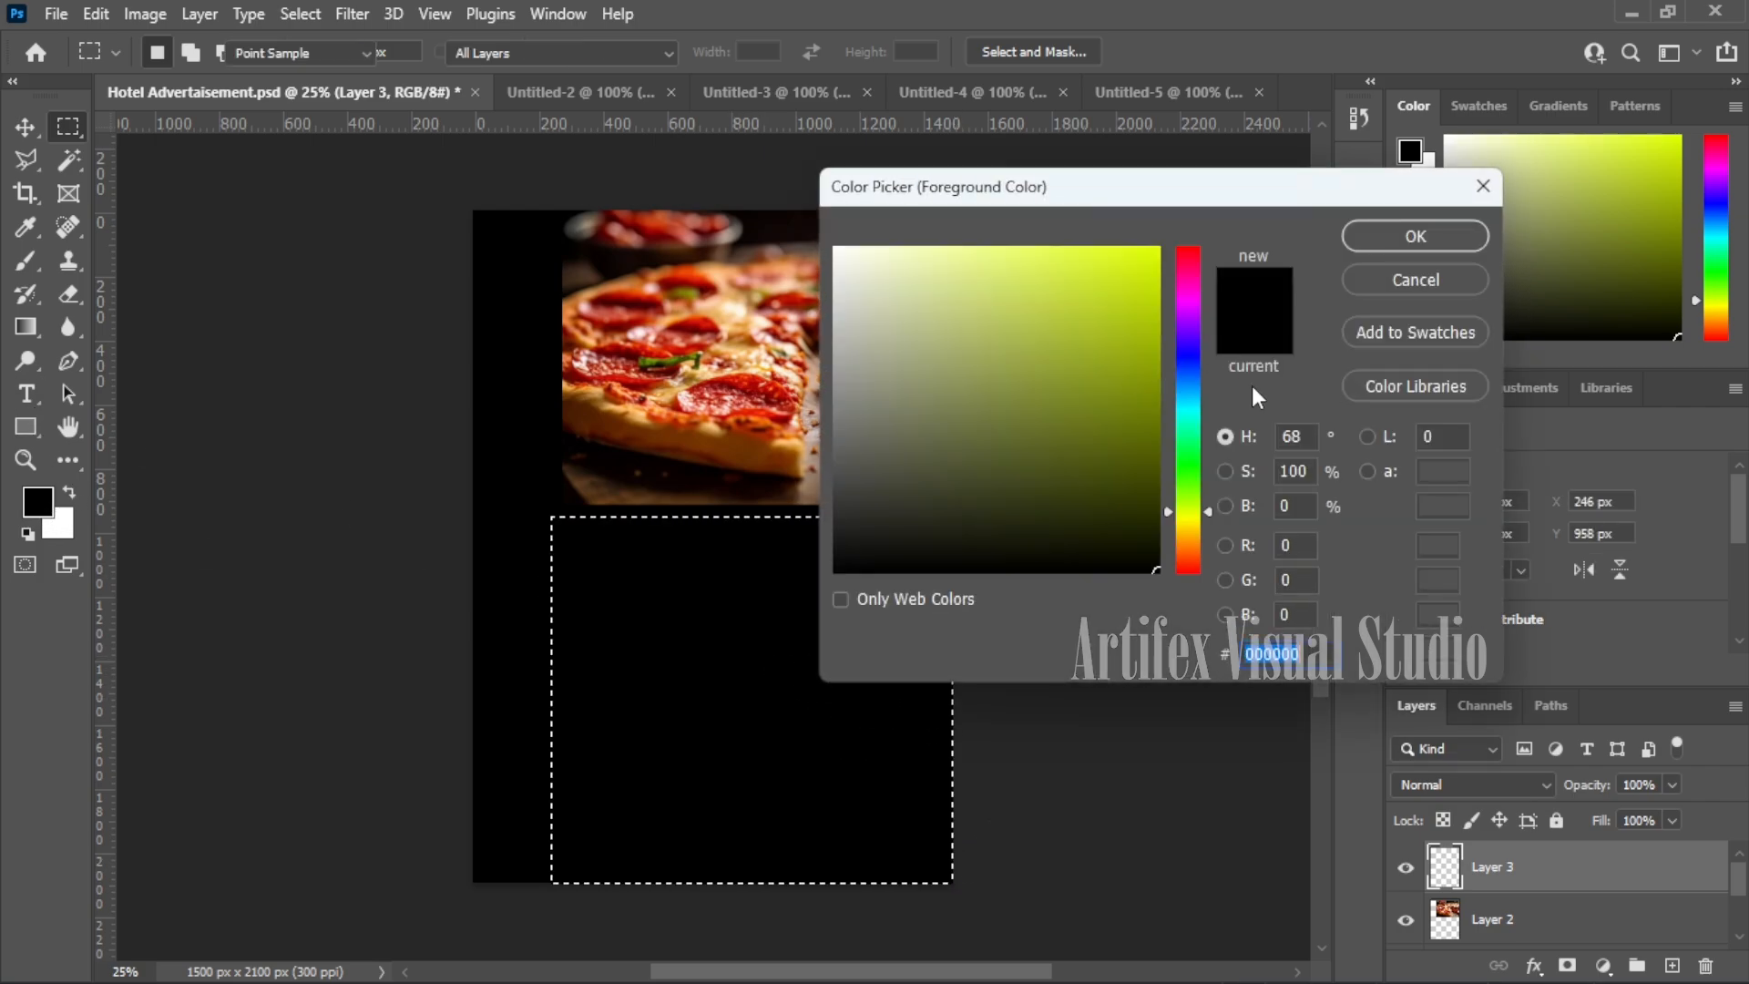
pyautogui.moveTo(1193, 272)
pyautogui.mouseDown()
pyautogui.moveTo(1194, 549)
pyautogui.moveTo(1133, 468)
pyautogui.moveTo(1136, 245)
pyautogui.moveTo(1148, 322)
pyautogui.mouseUp()
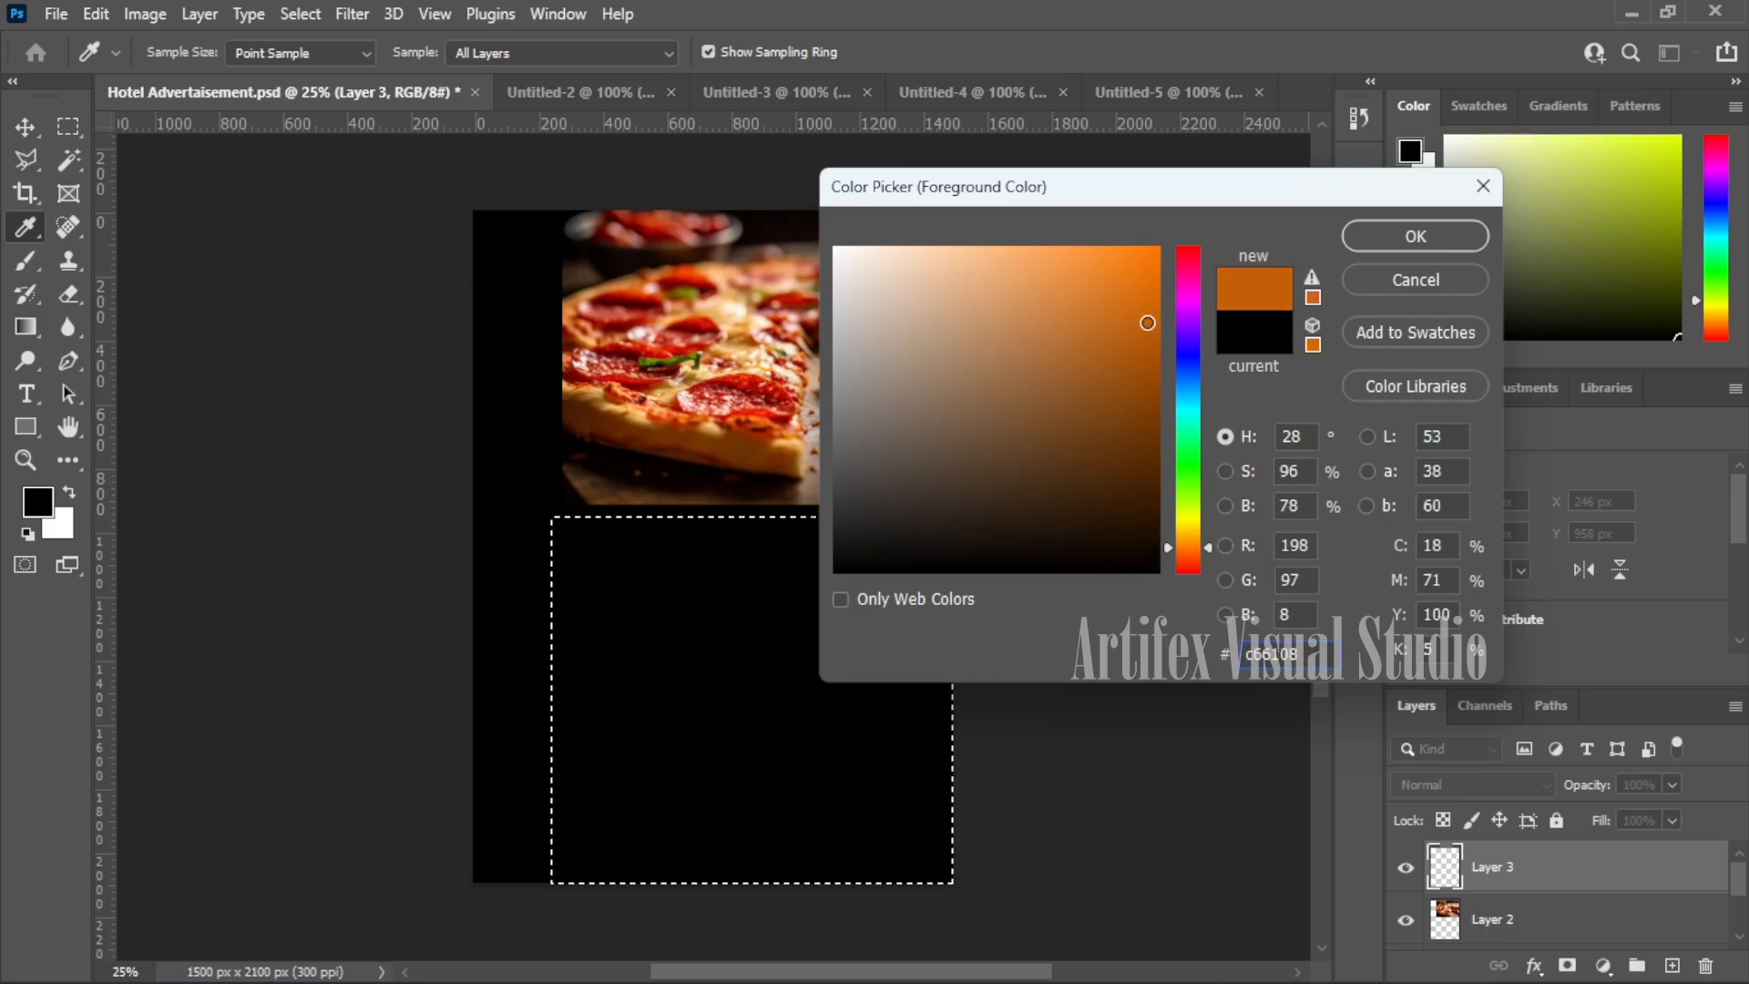
pyautogui.click(1377, 234)
pyautogui.press('m')
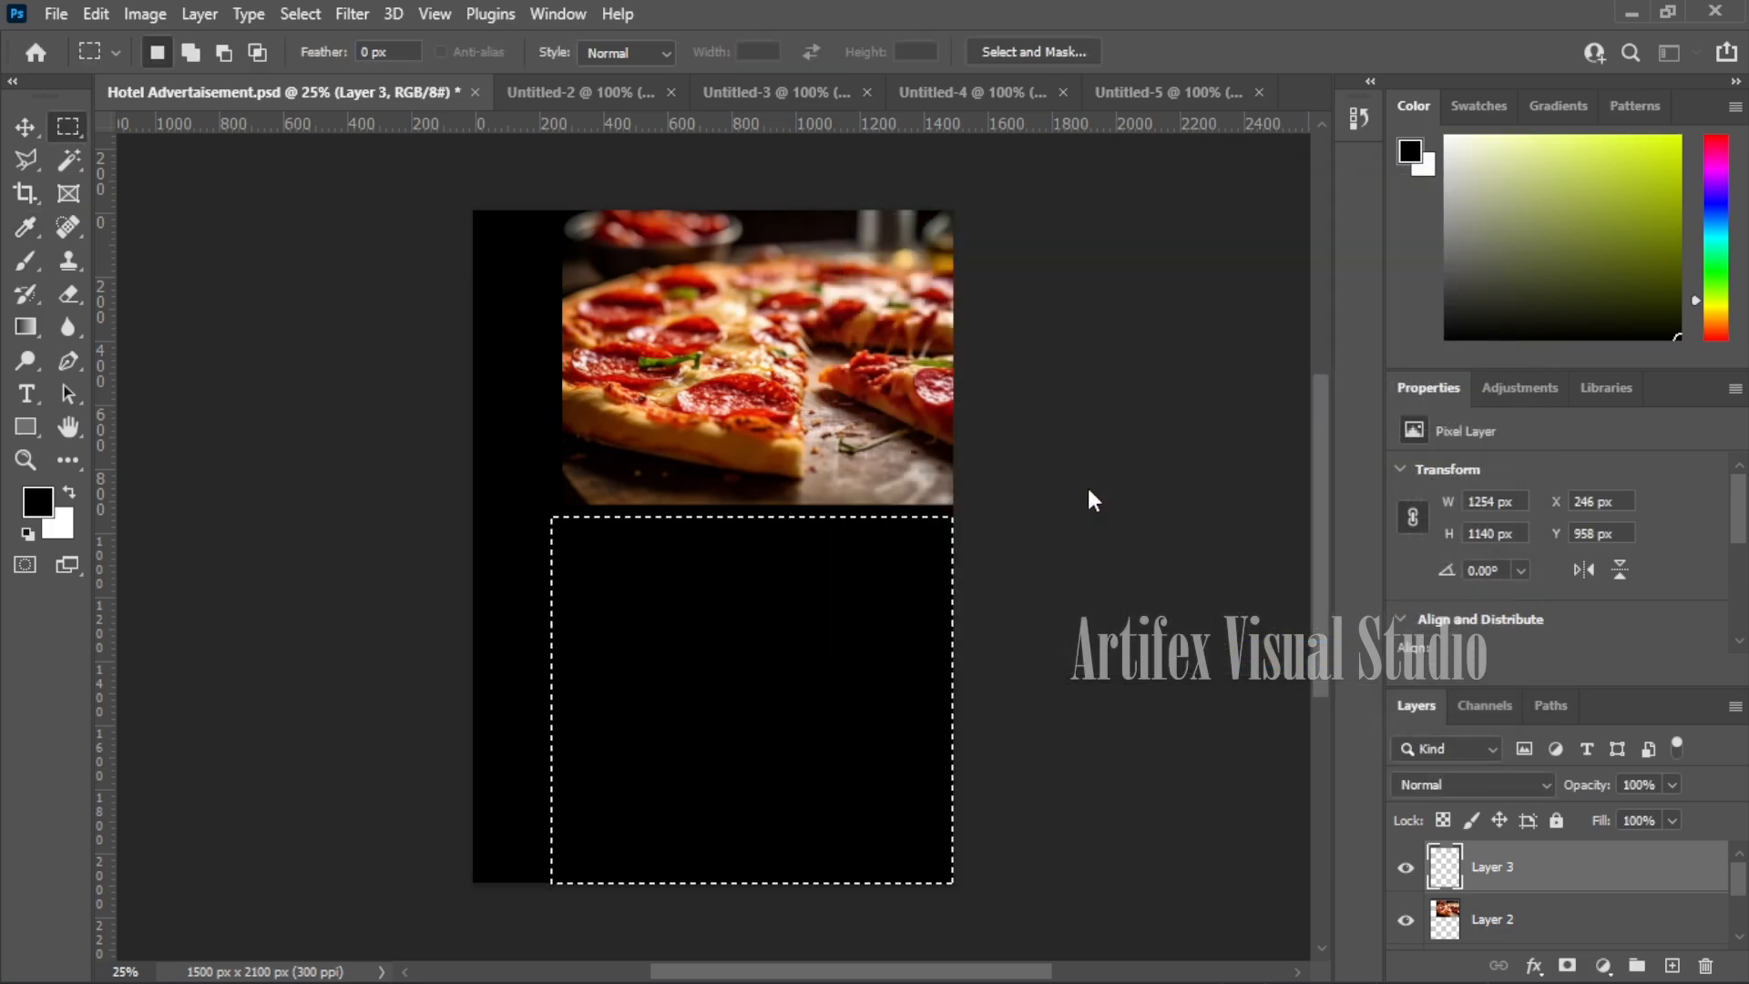
# - Fill the selection with orange on Layer 3, deselect, and move the rectangle up and right
pyautogui.hotkey('shift', 'F5')
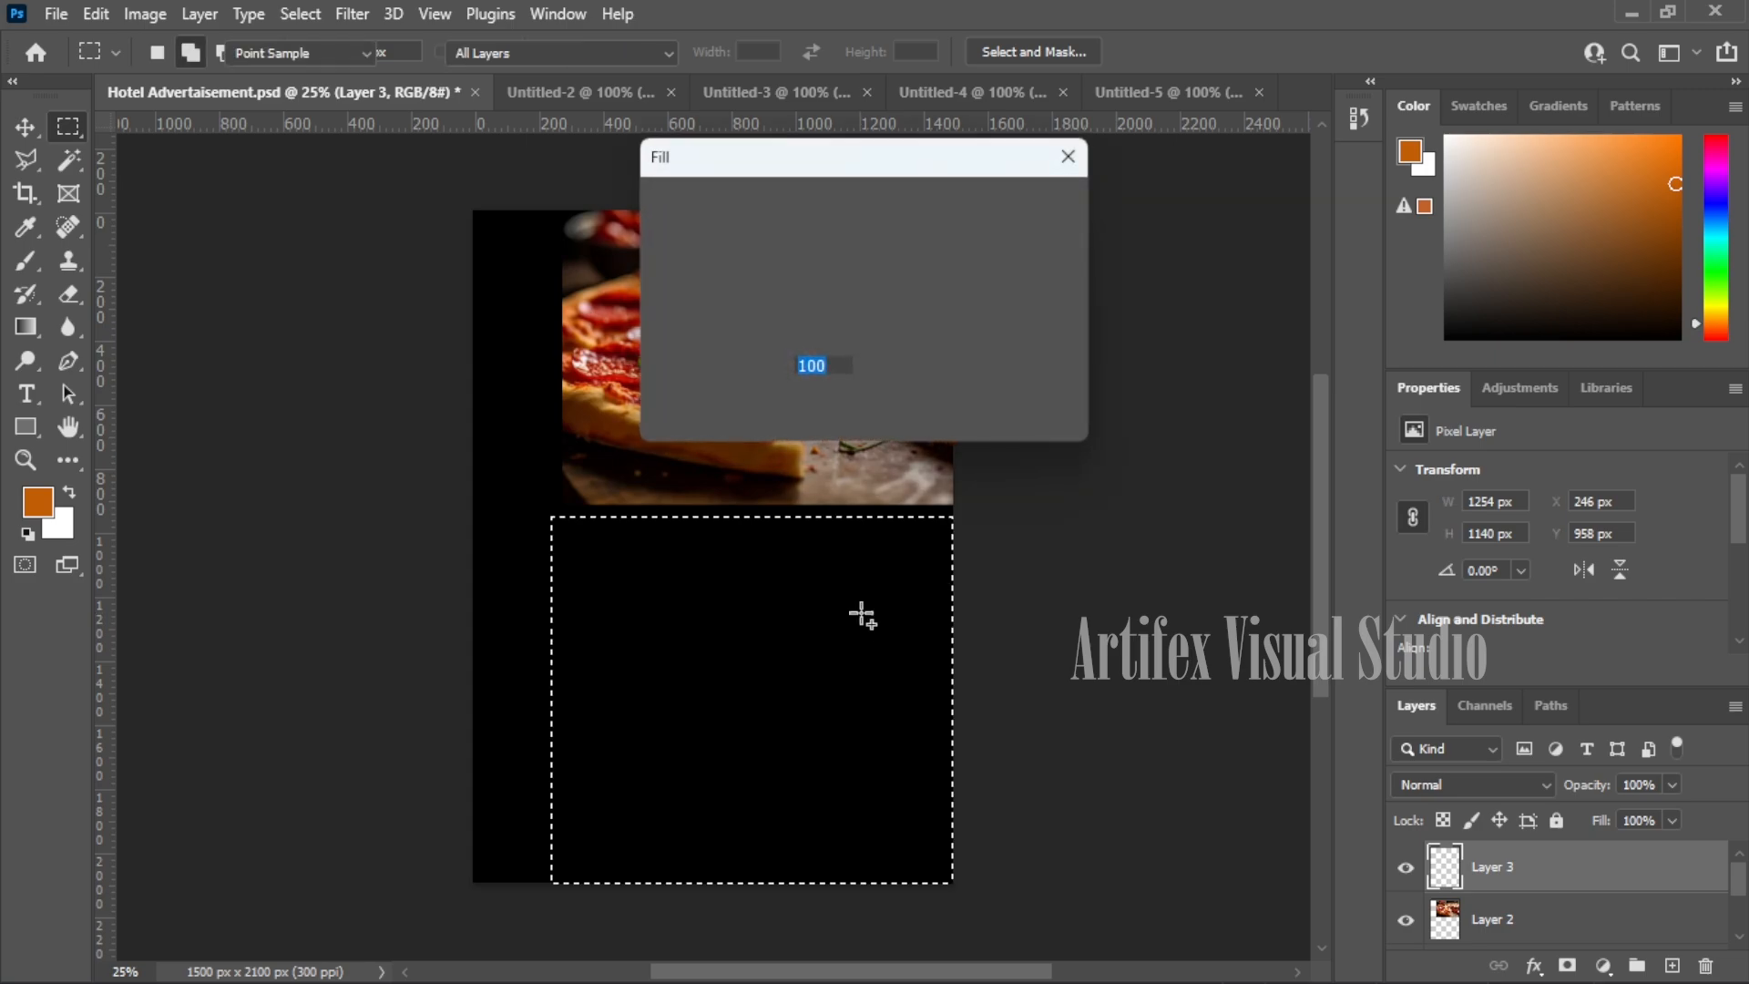
pyautogui.click(1025, 205)
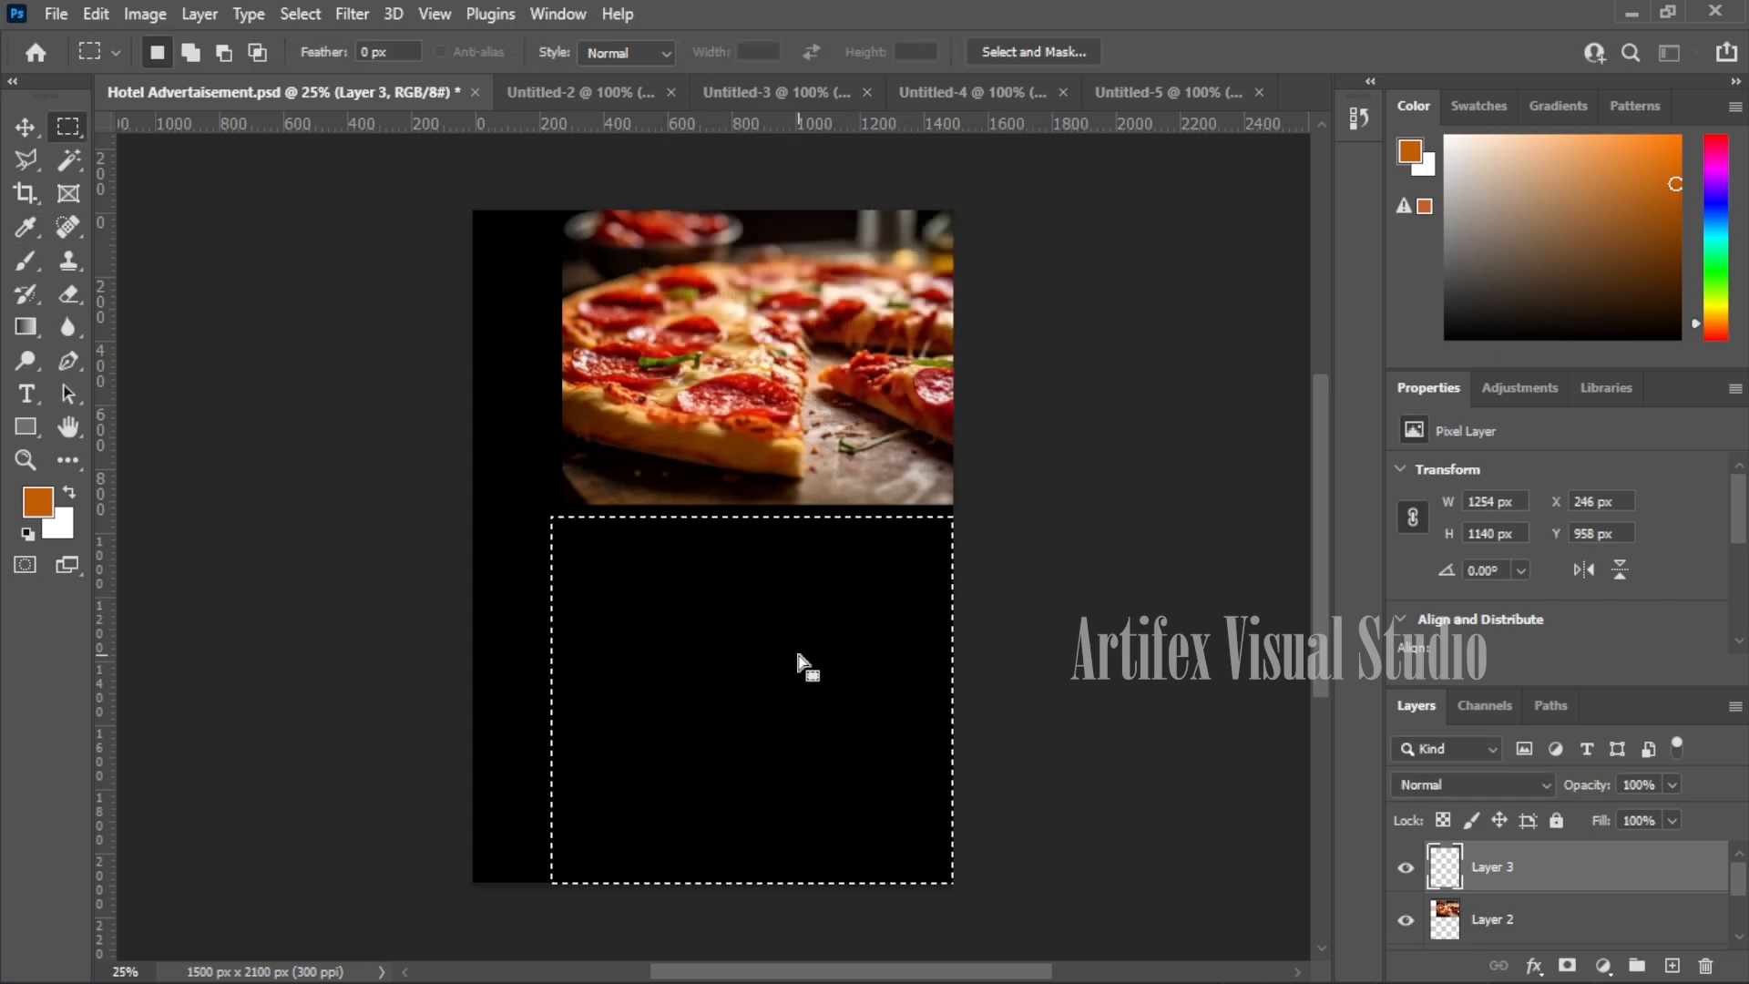
pyautogui.hotkey('ctrl', 'd')
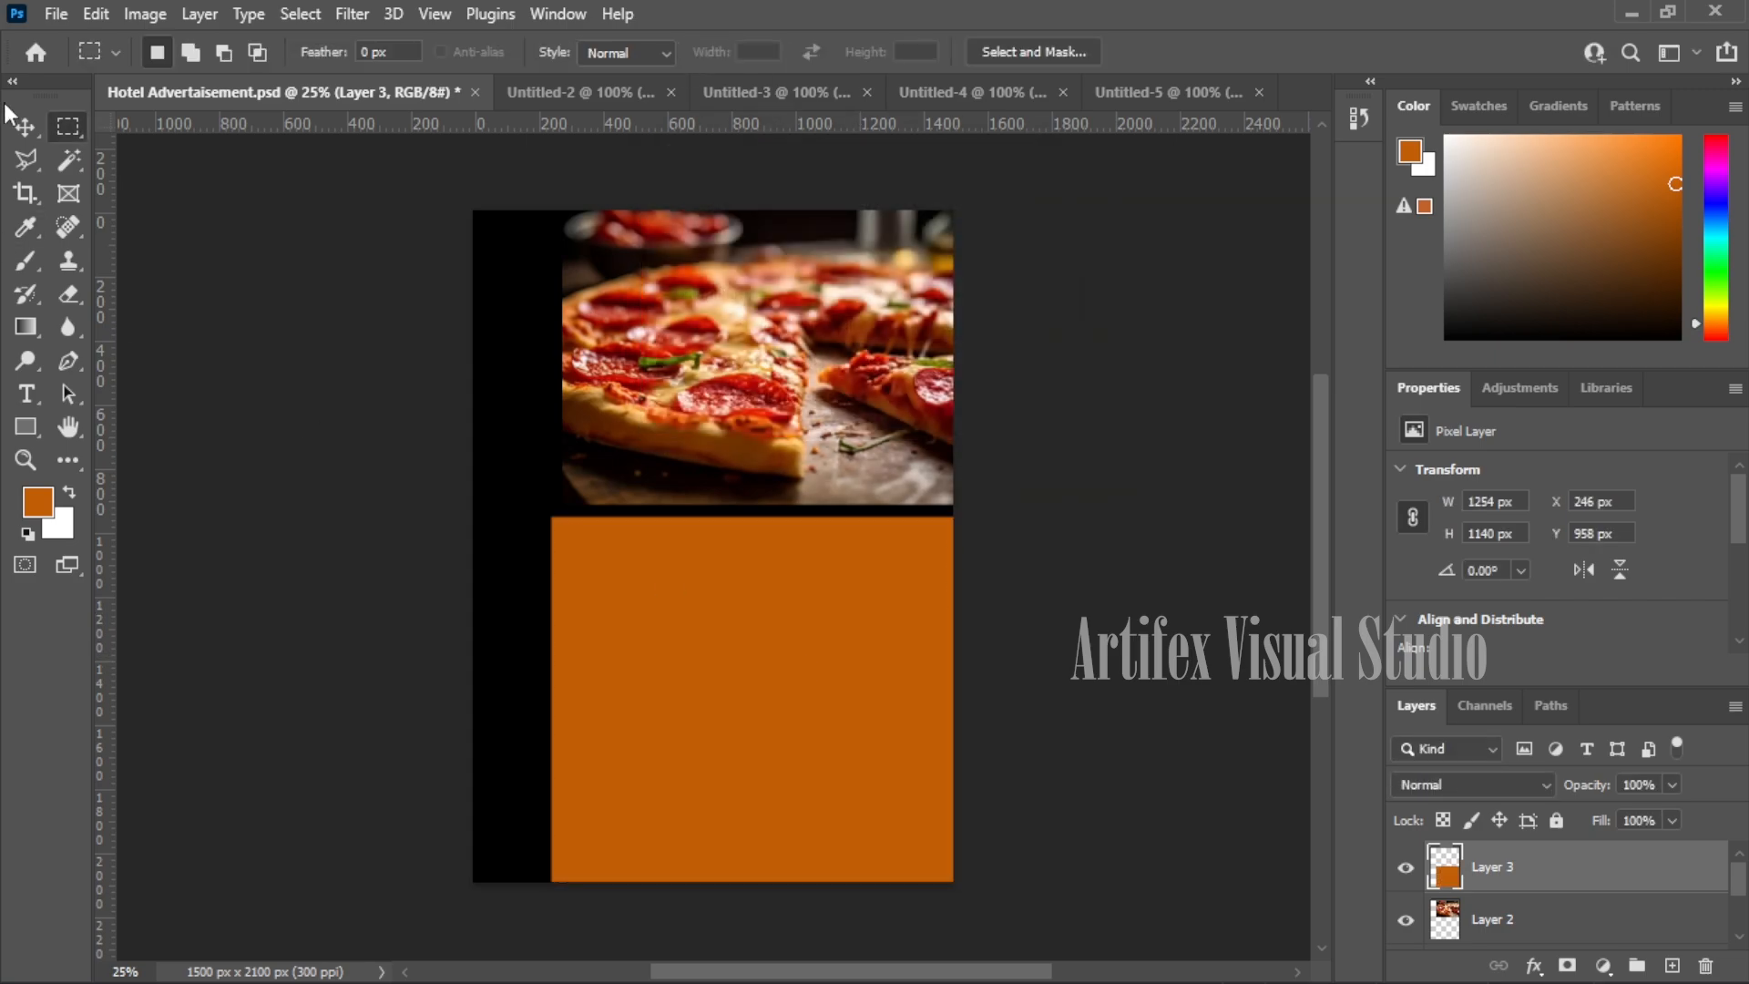
pyautogui.click(26, 128)
pyautogui.moveTo(766, 689); pyautogui.dragTo(862, 608)
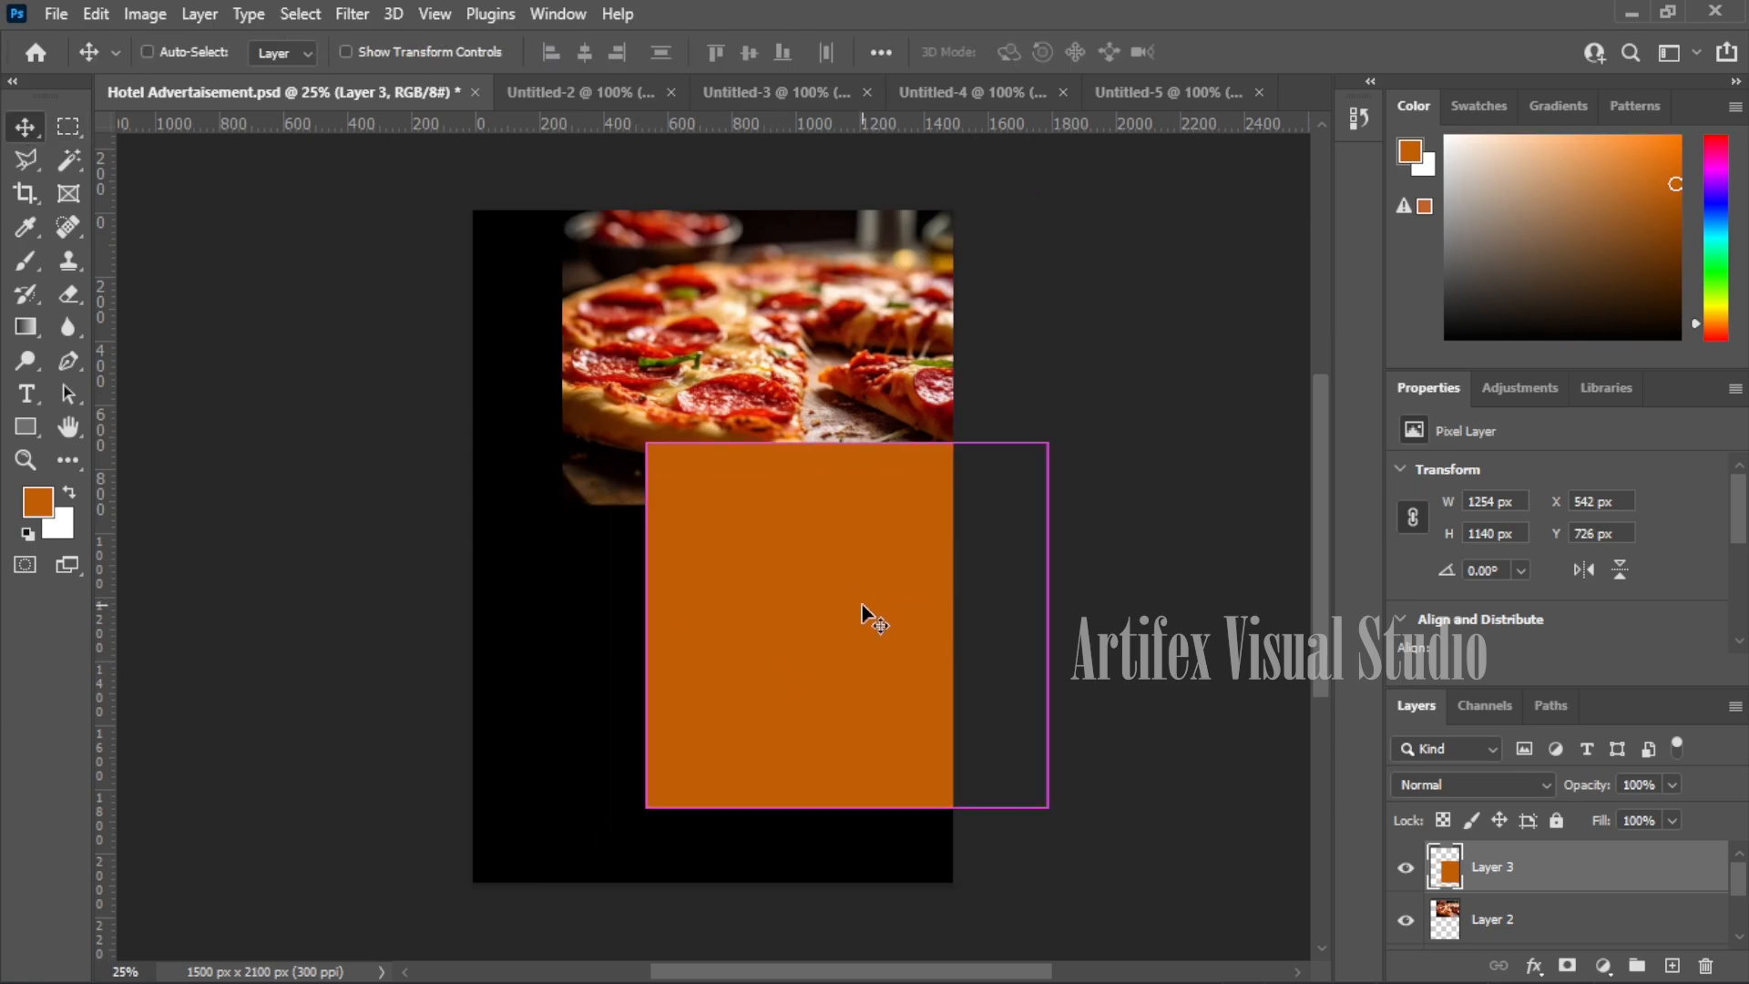
# - Rotate the orange rectangle about 46° into a diamond on the right edge and stretch it outward
pyautogui.hotkey('ctrl', 't')
pyautogui.moveTo(1062, 413); pyautogui.dragTo(943, 299)
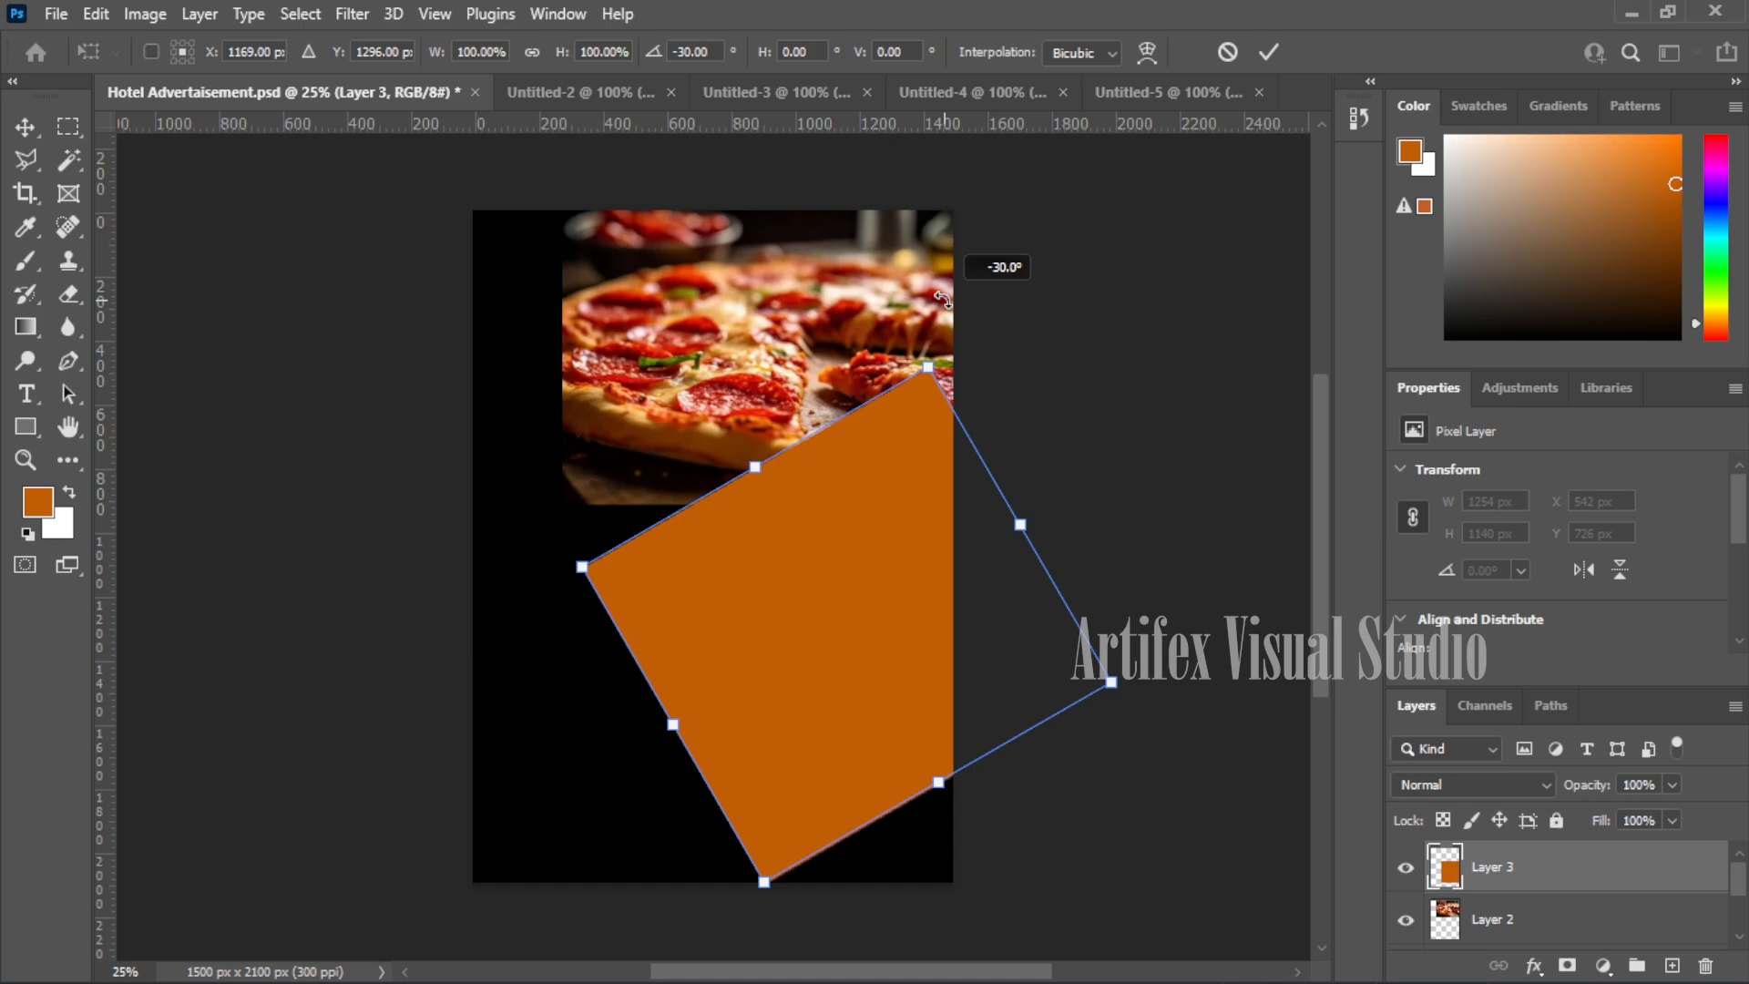
pyautogui.moveTo(861, 651); pyautogui.dragTo(916, 576)
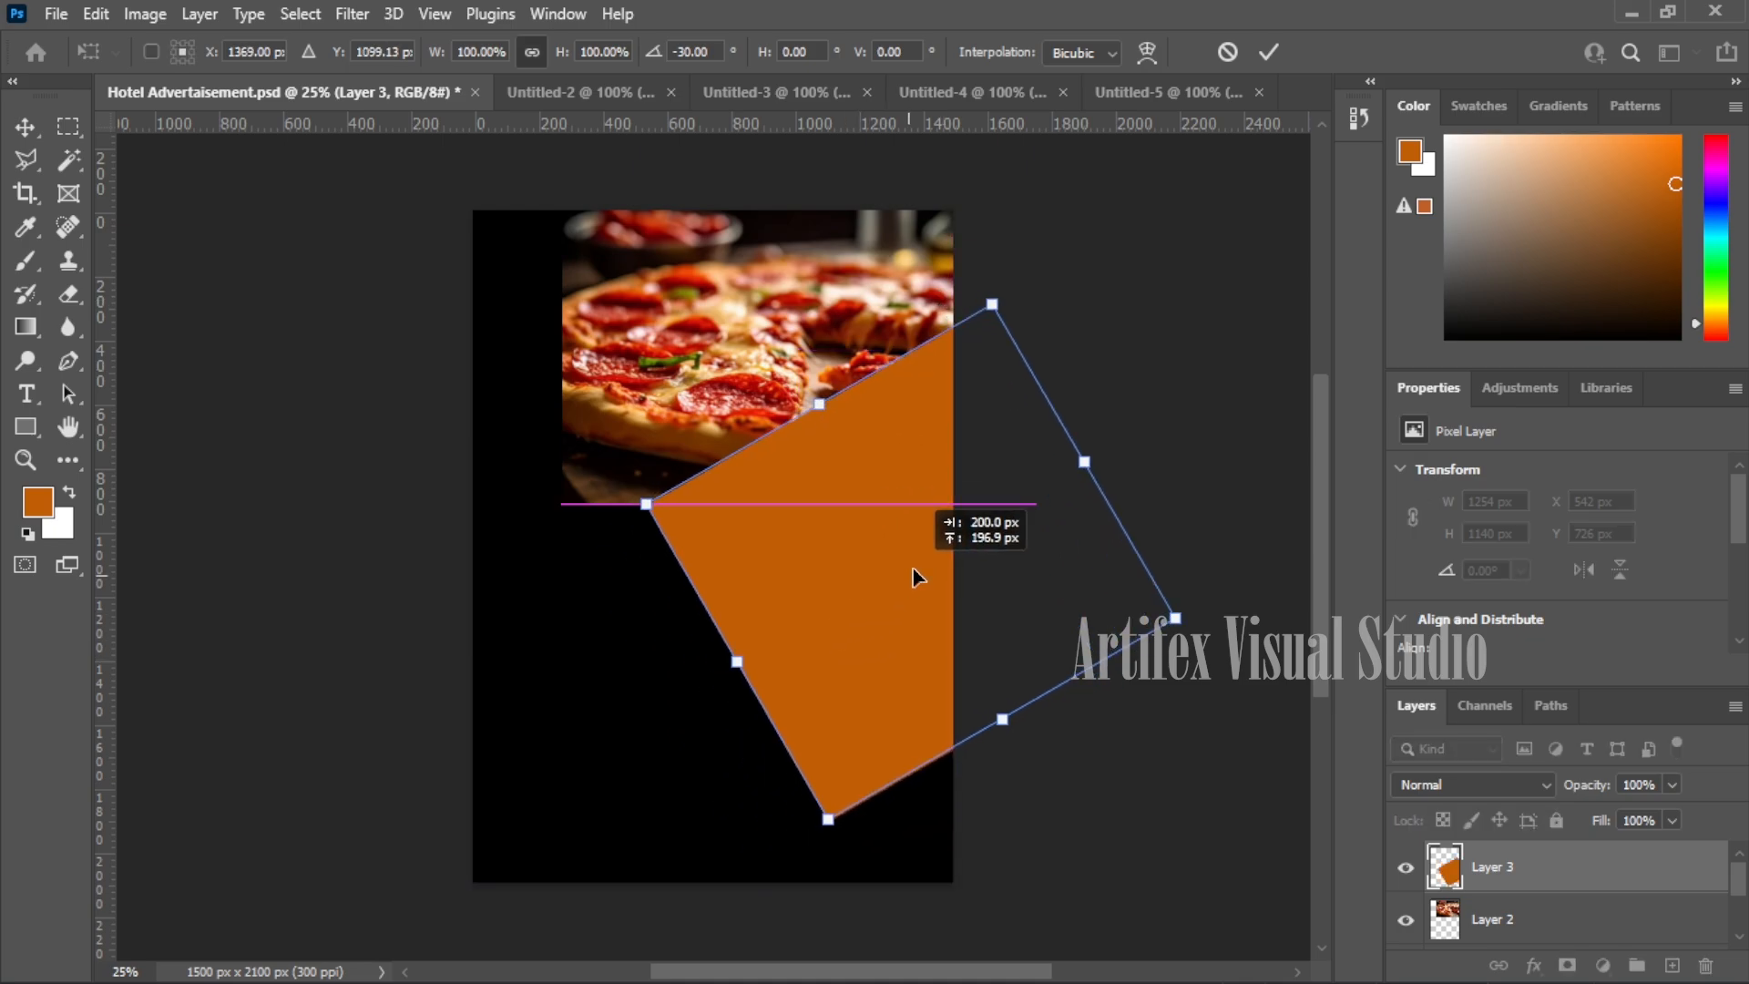
pyautogui.moveTo(1015, 274); pyautogui.dragTo(933, 244)
pyautogui.moveTo(881, 463); pyautogui.dragTo(877, 482)
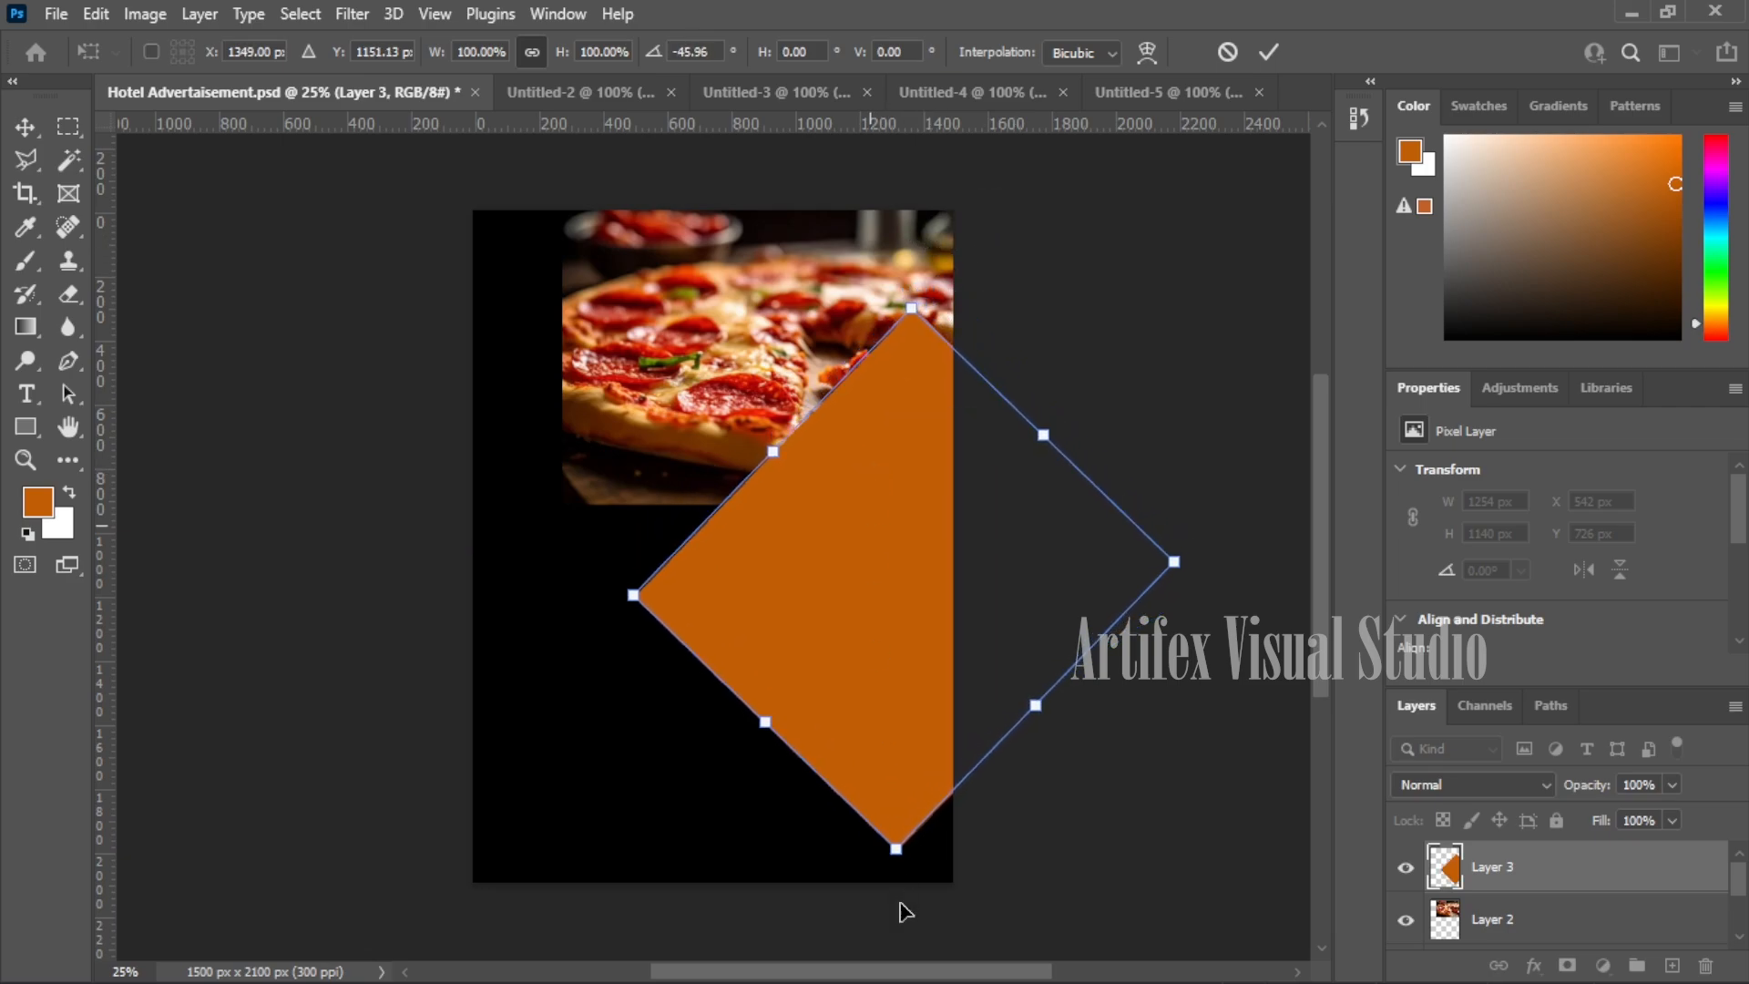
pyautogui.moveTo(1022, 704); pyautogui.dragTo(1082, 745)
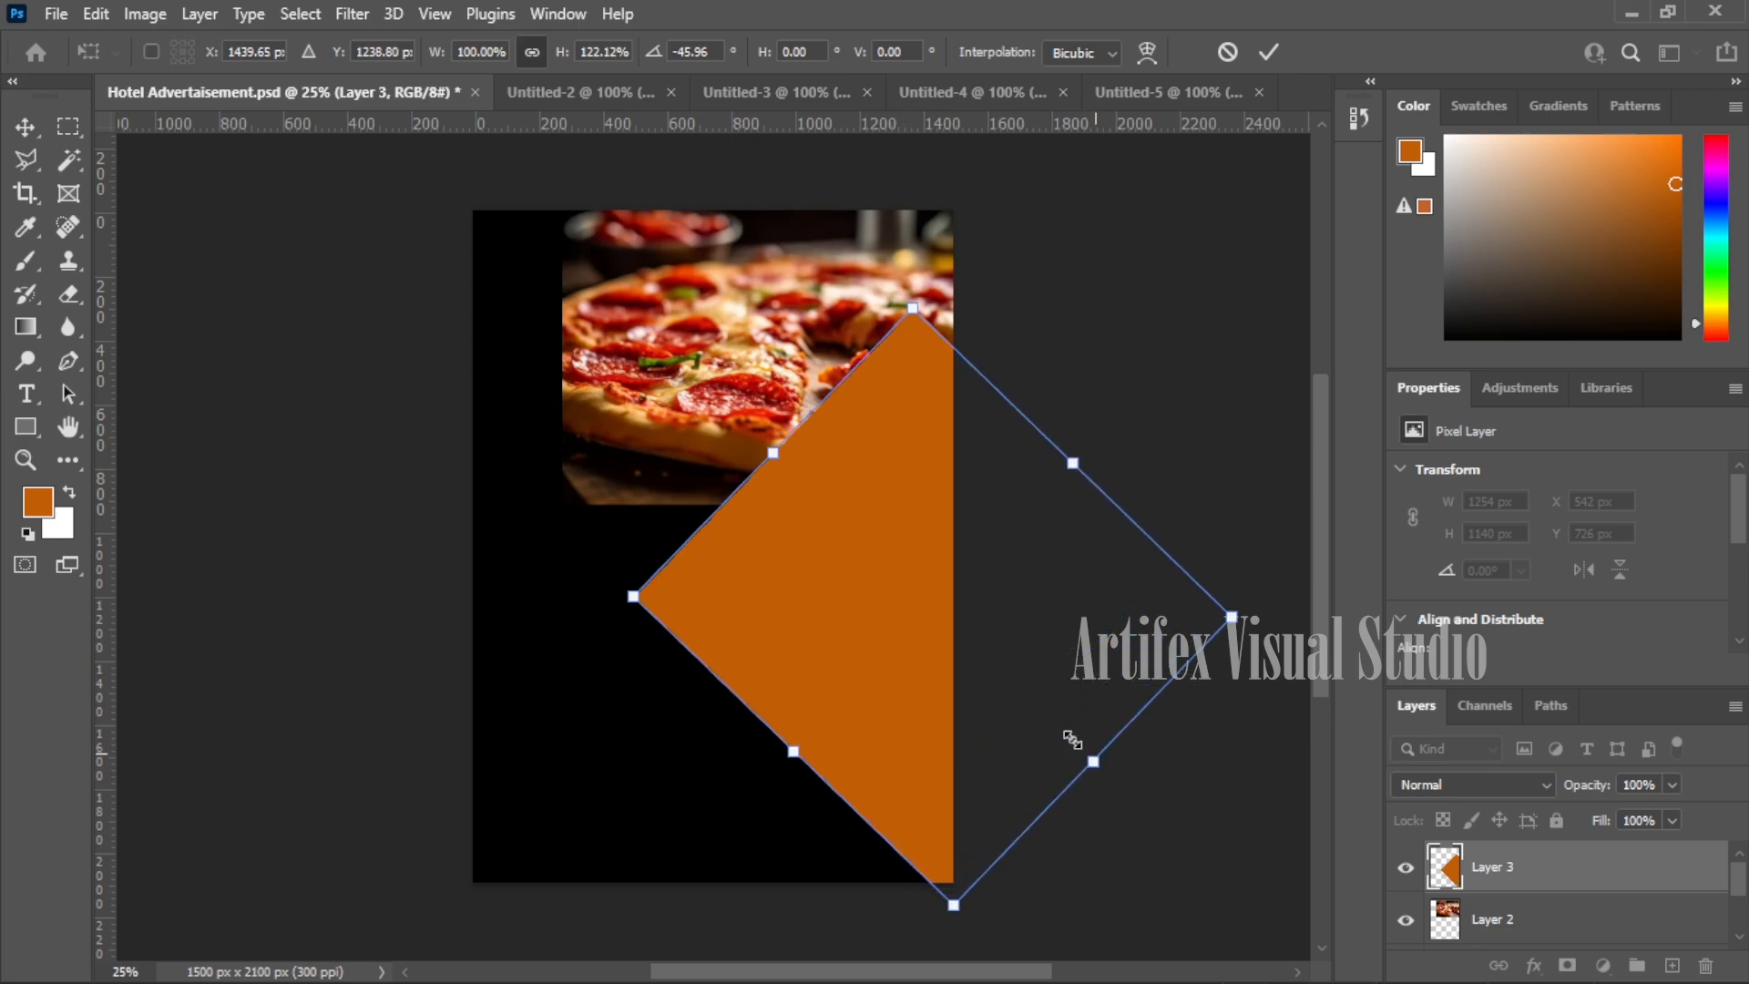
pyautogui.press('Return')
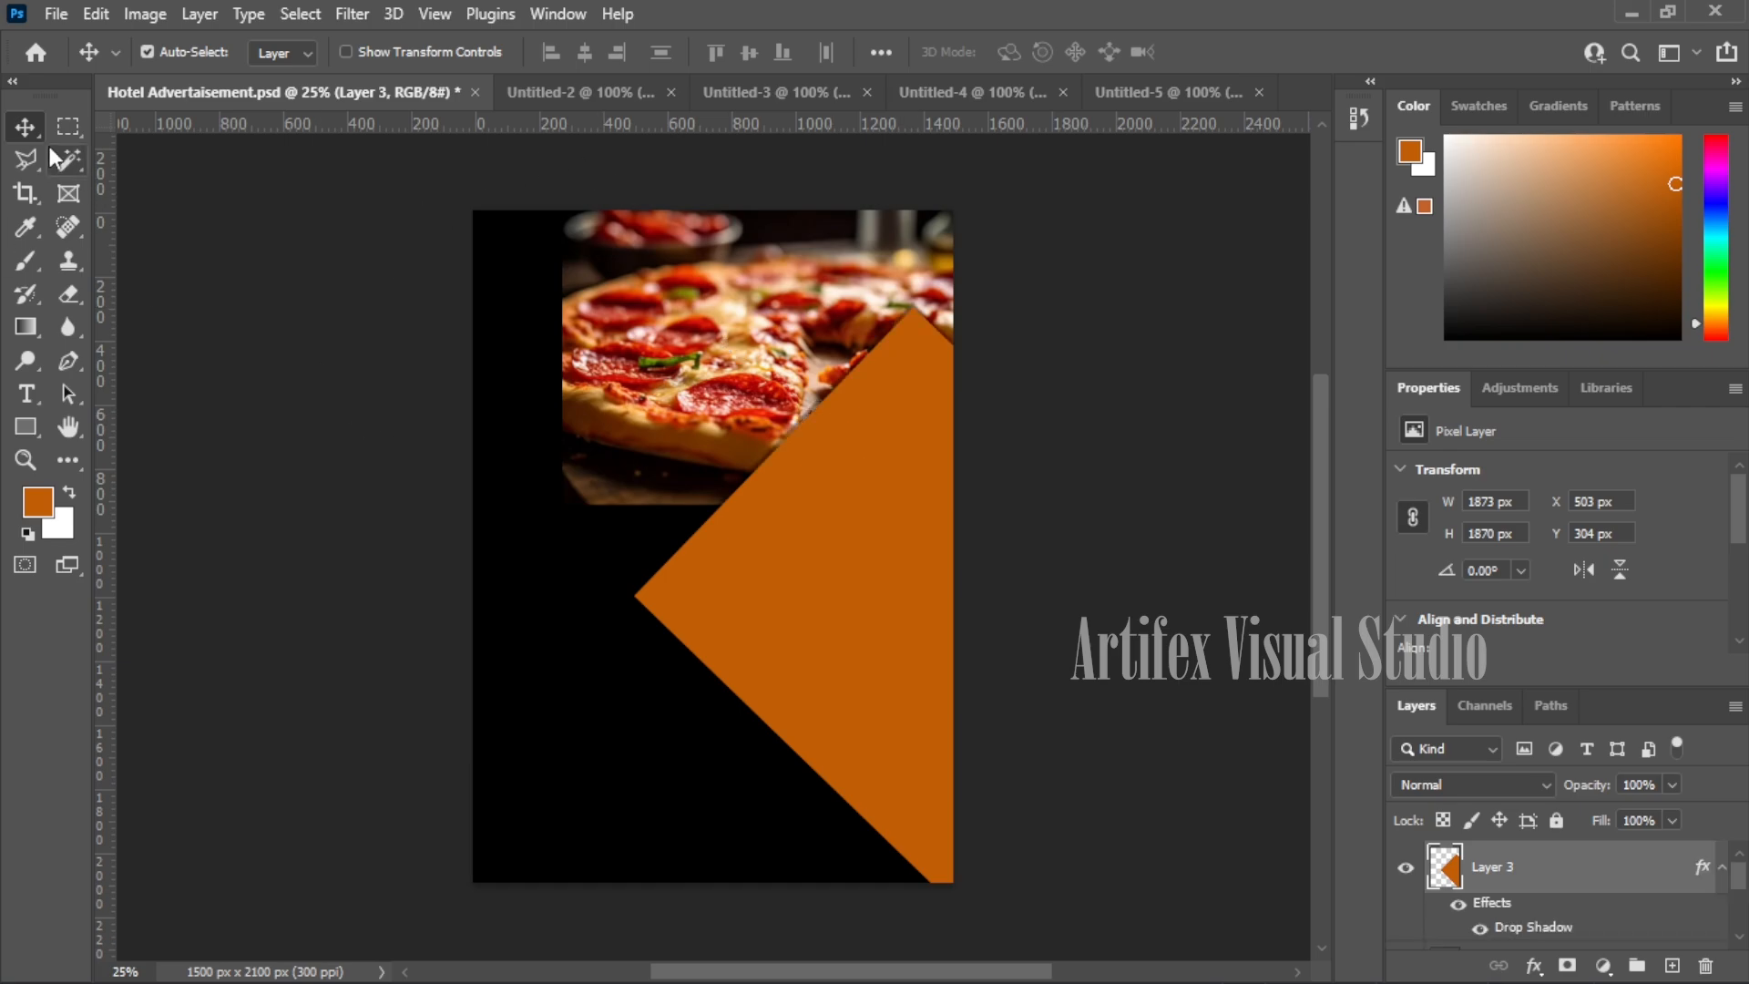
# - Marquee a rectangle from the poster's left edge and pick a greyish-brown foreground colour
pyautogui.click(68, 126)
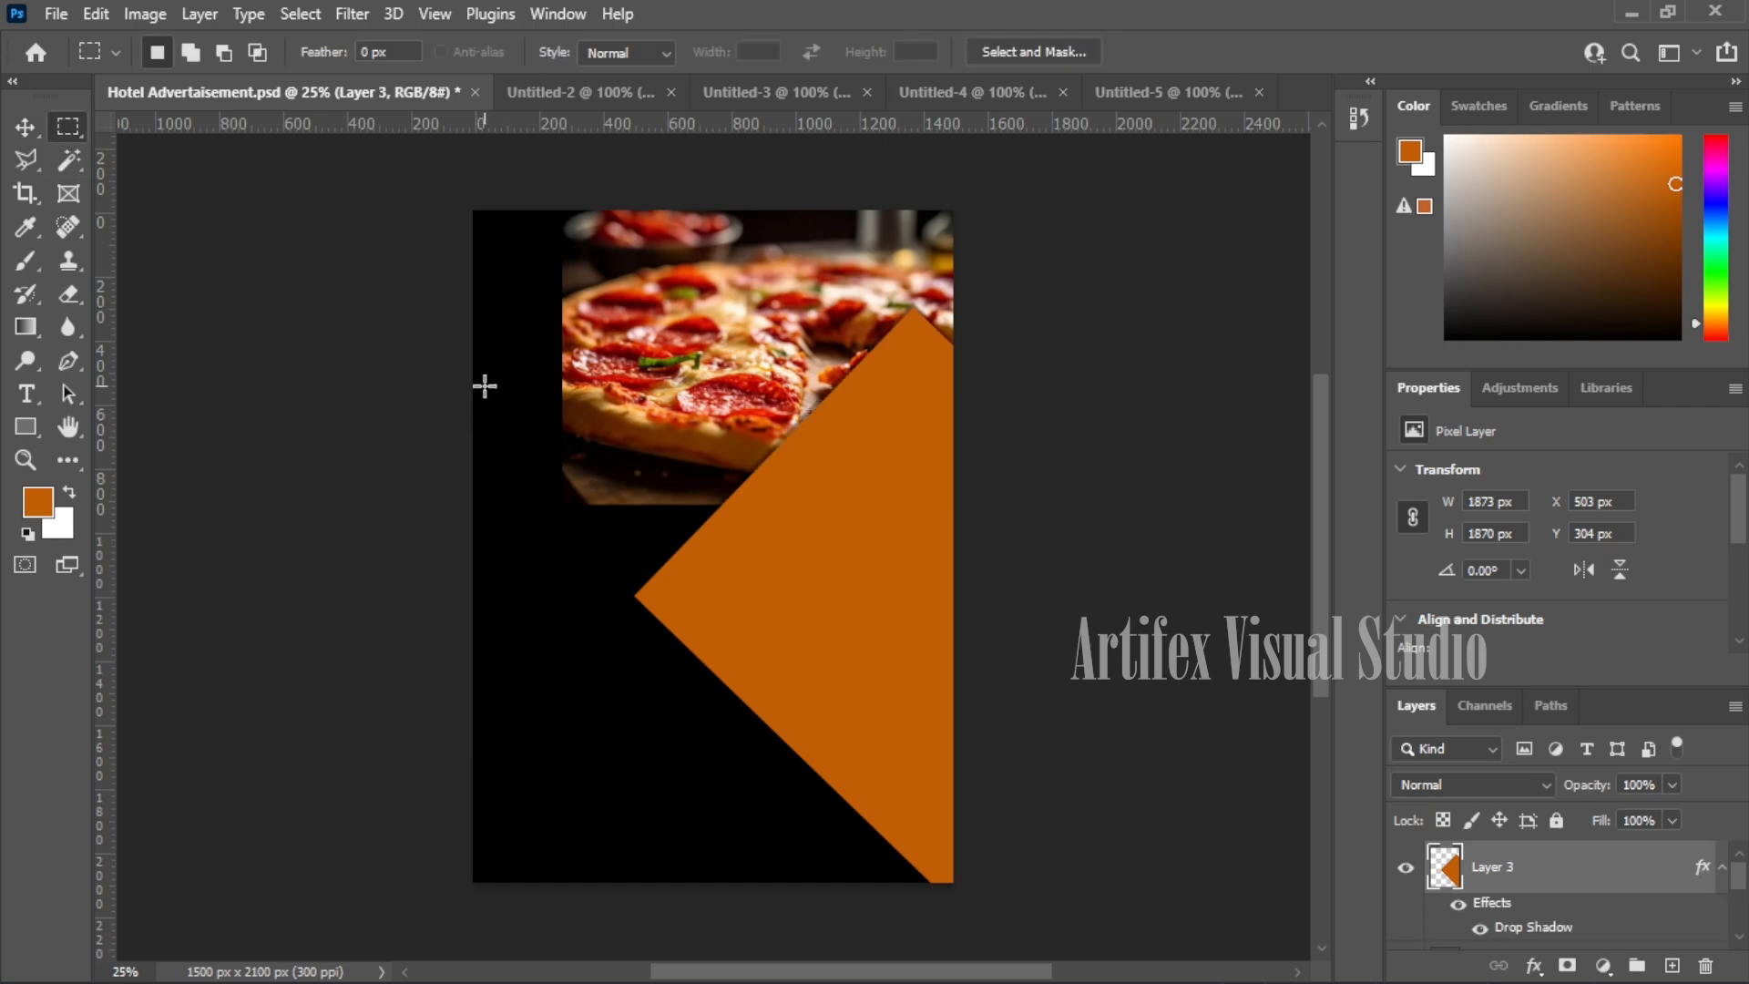
pyautogui.moveTo(464, 342); pyautogui.dragTo(880, 794)
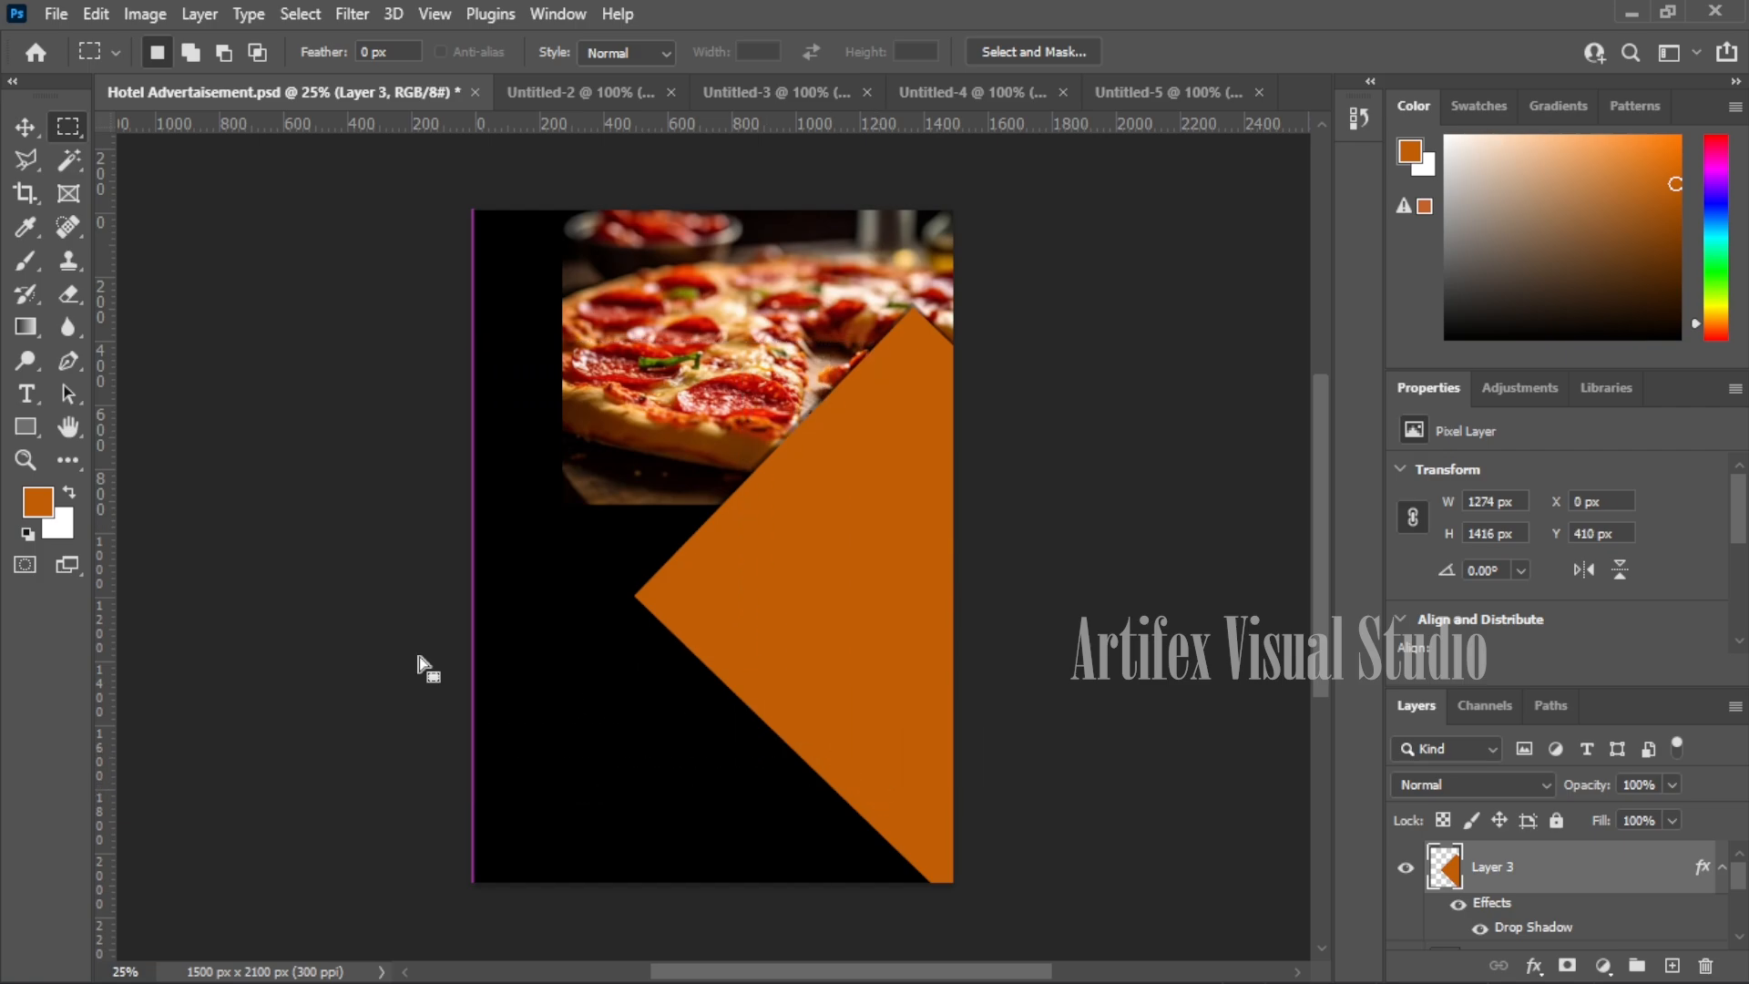
pyautogui.click(38, 503)
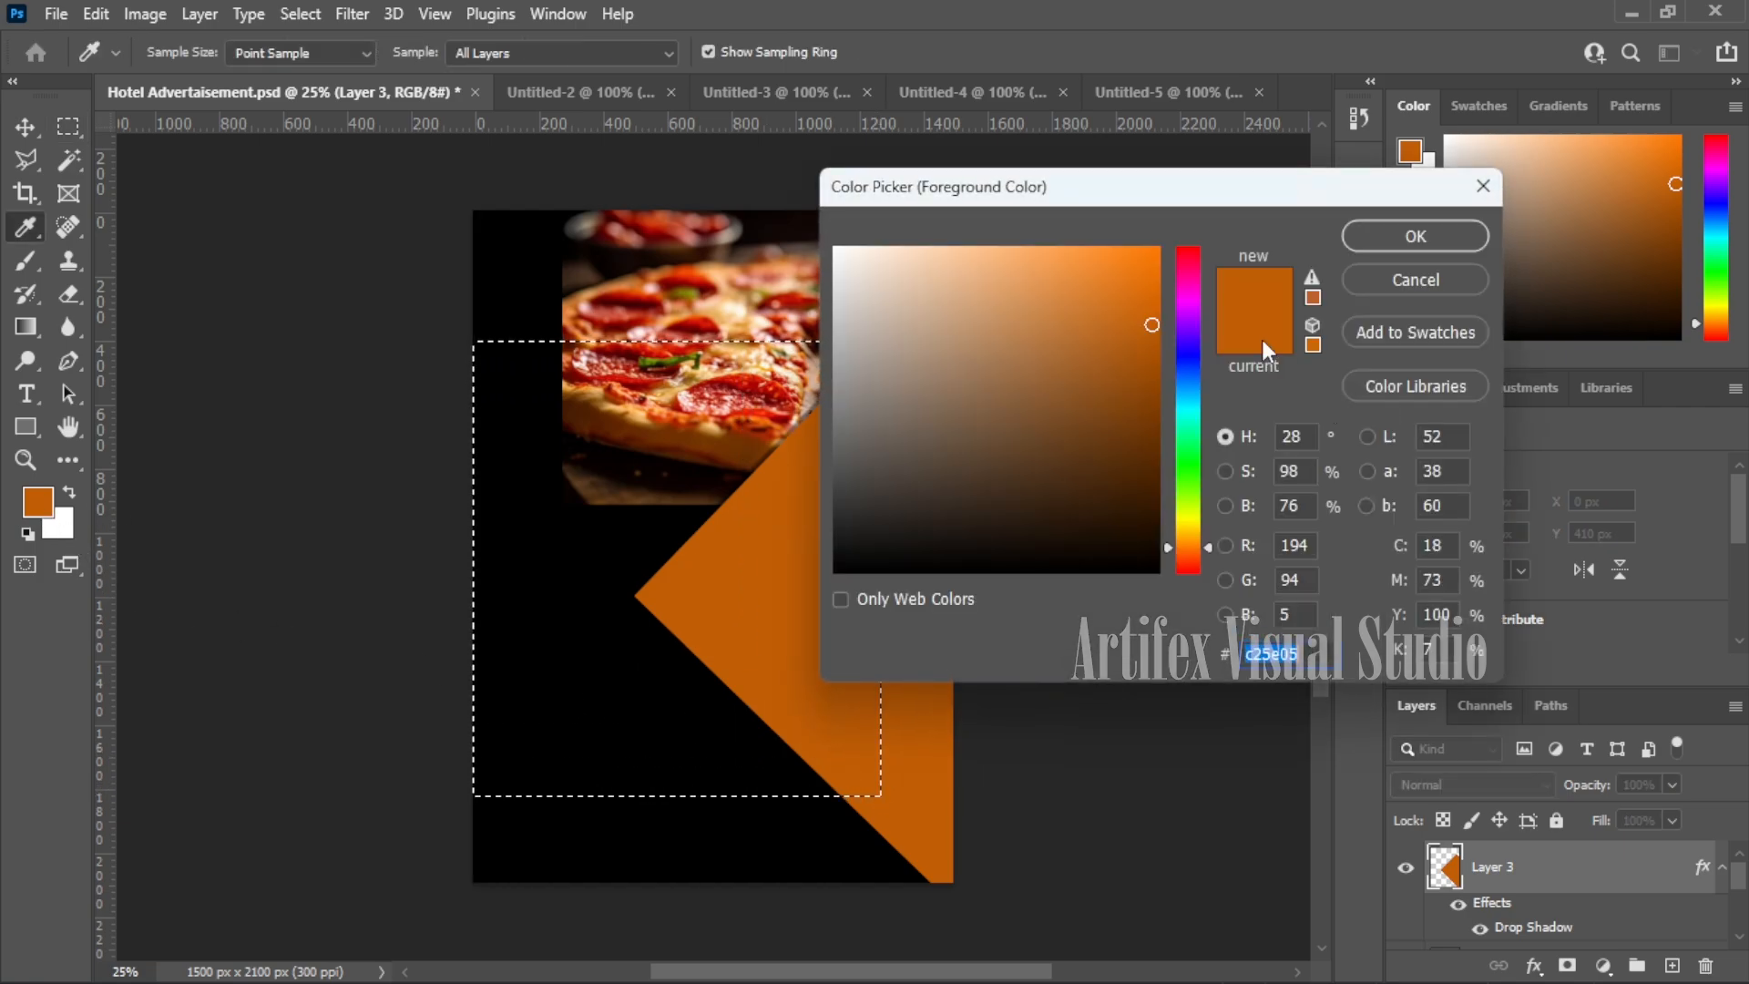
pyautogui.moveTo(1153, 326)
pyautogui.mouseDown()
pyautogui.moveTo(1166, 234)
pyautogui.moveTo(1090, 503)
pyautogui.moveTo(1015, 508)
pyautogui.moveTo(910, 441)
pyautogui.moveTo(909, 402)
pyautogui.moveTo(912, 423)
pyautogui.moveTo(900, 414)
pyautogui.mouseUp()
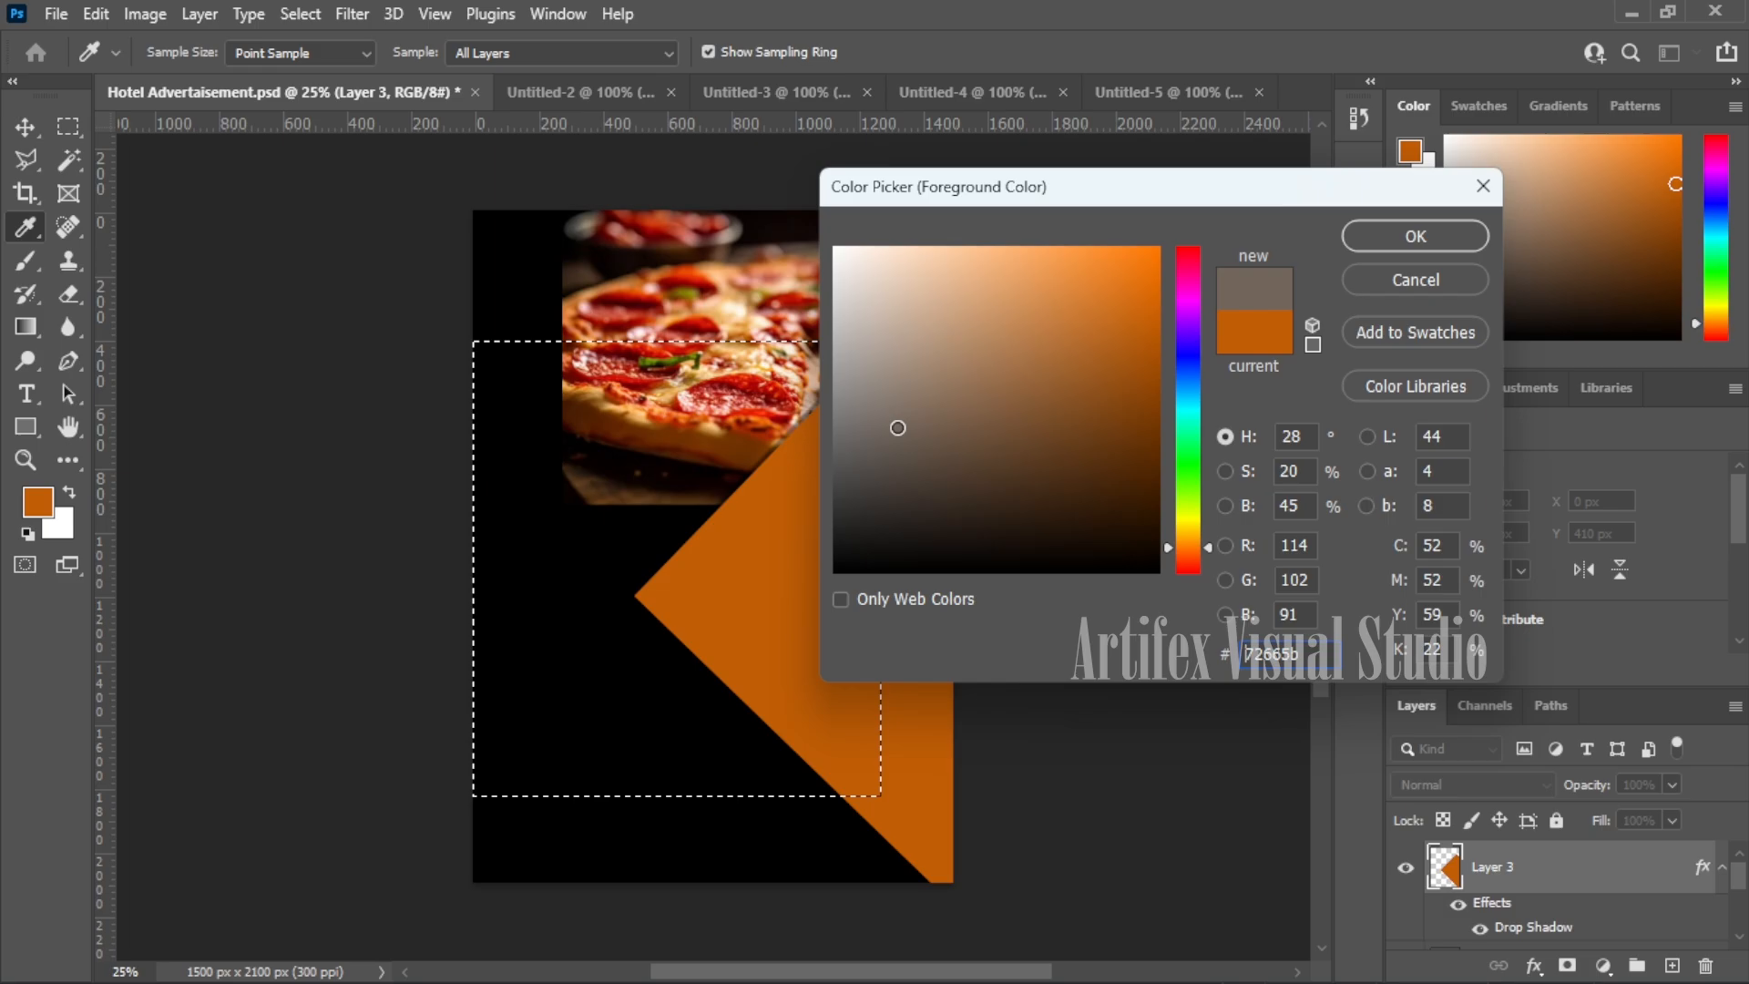
pyautogui.moveTo(887, 429); pyautogui.dragTo(861, 445)
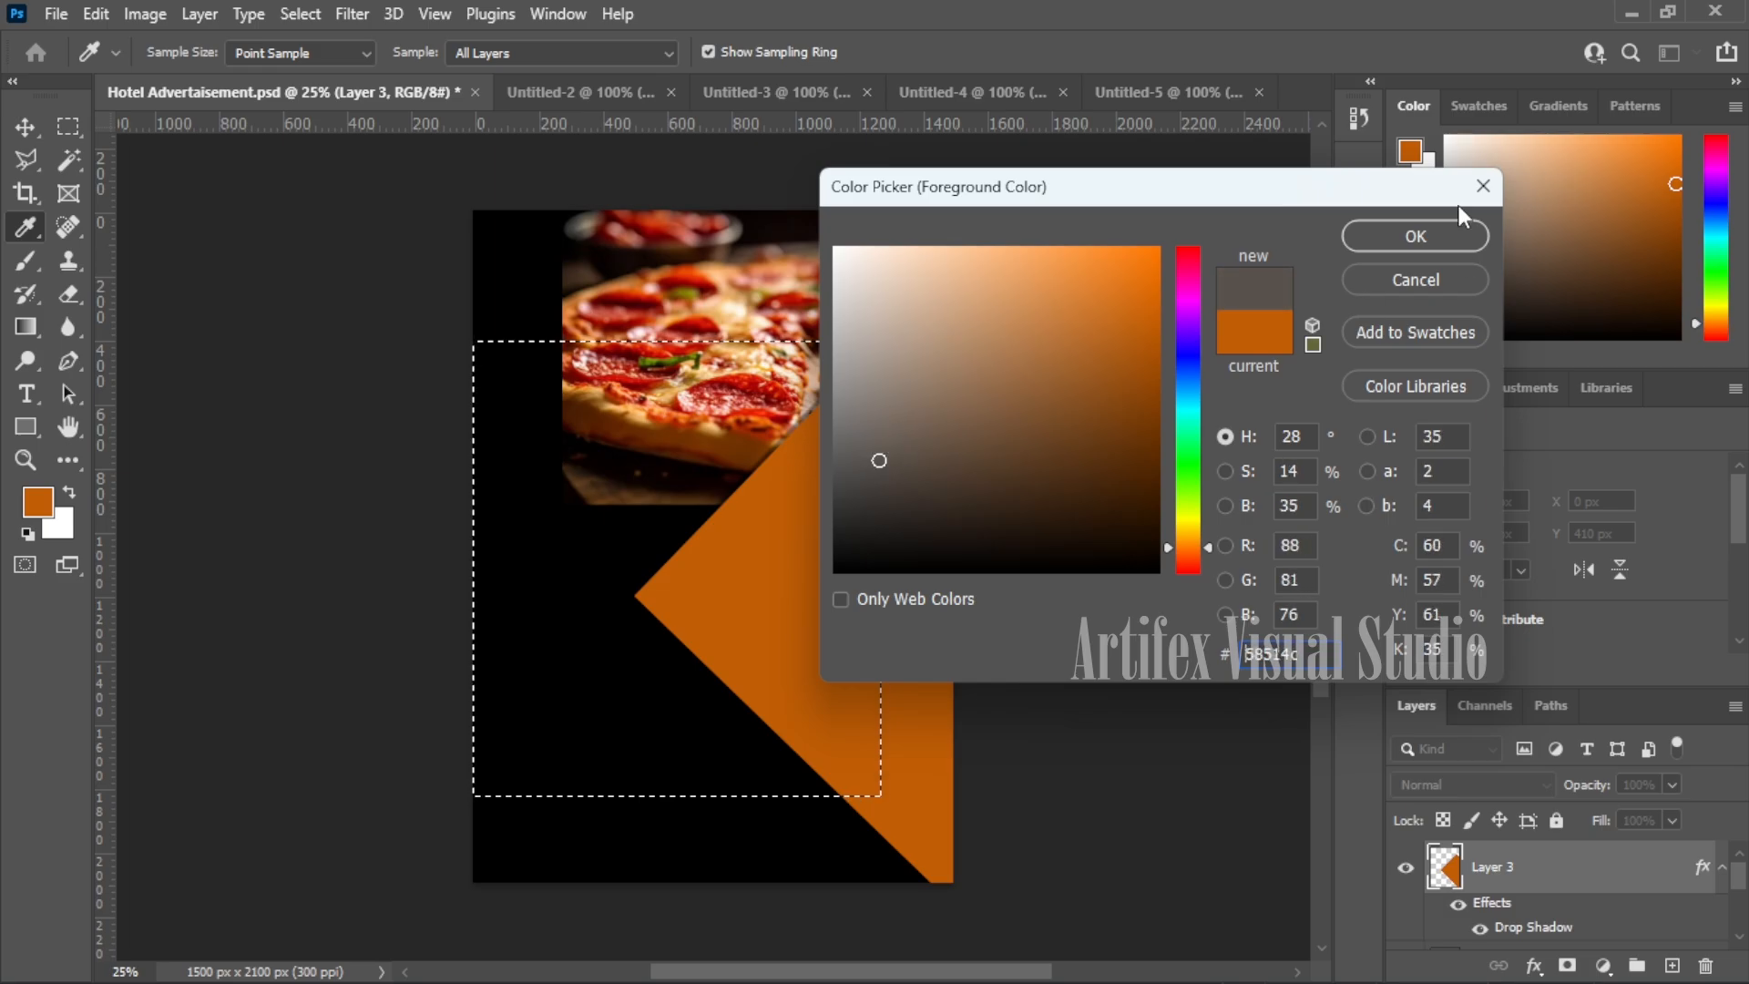
pyautogui.click(1415, 235)
pyautogui.press('v')
# - Fill the selection with greyish brown on a new Layer 4
pyautogui.click(1673, 966)
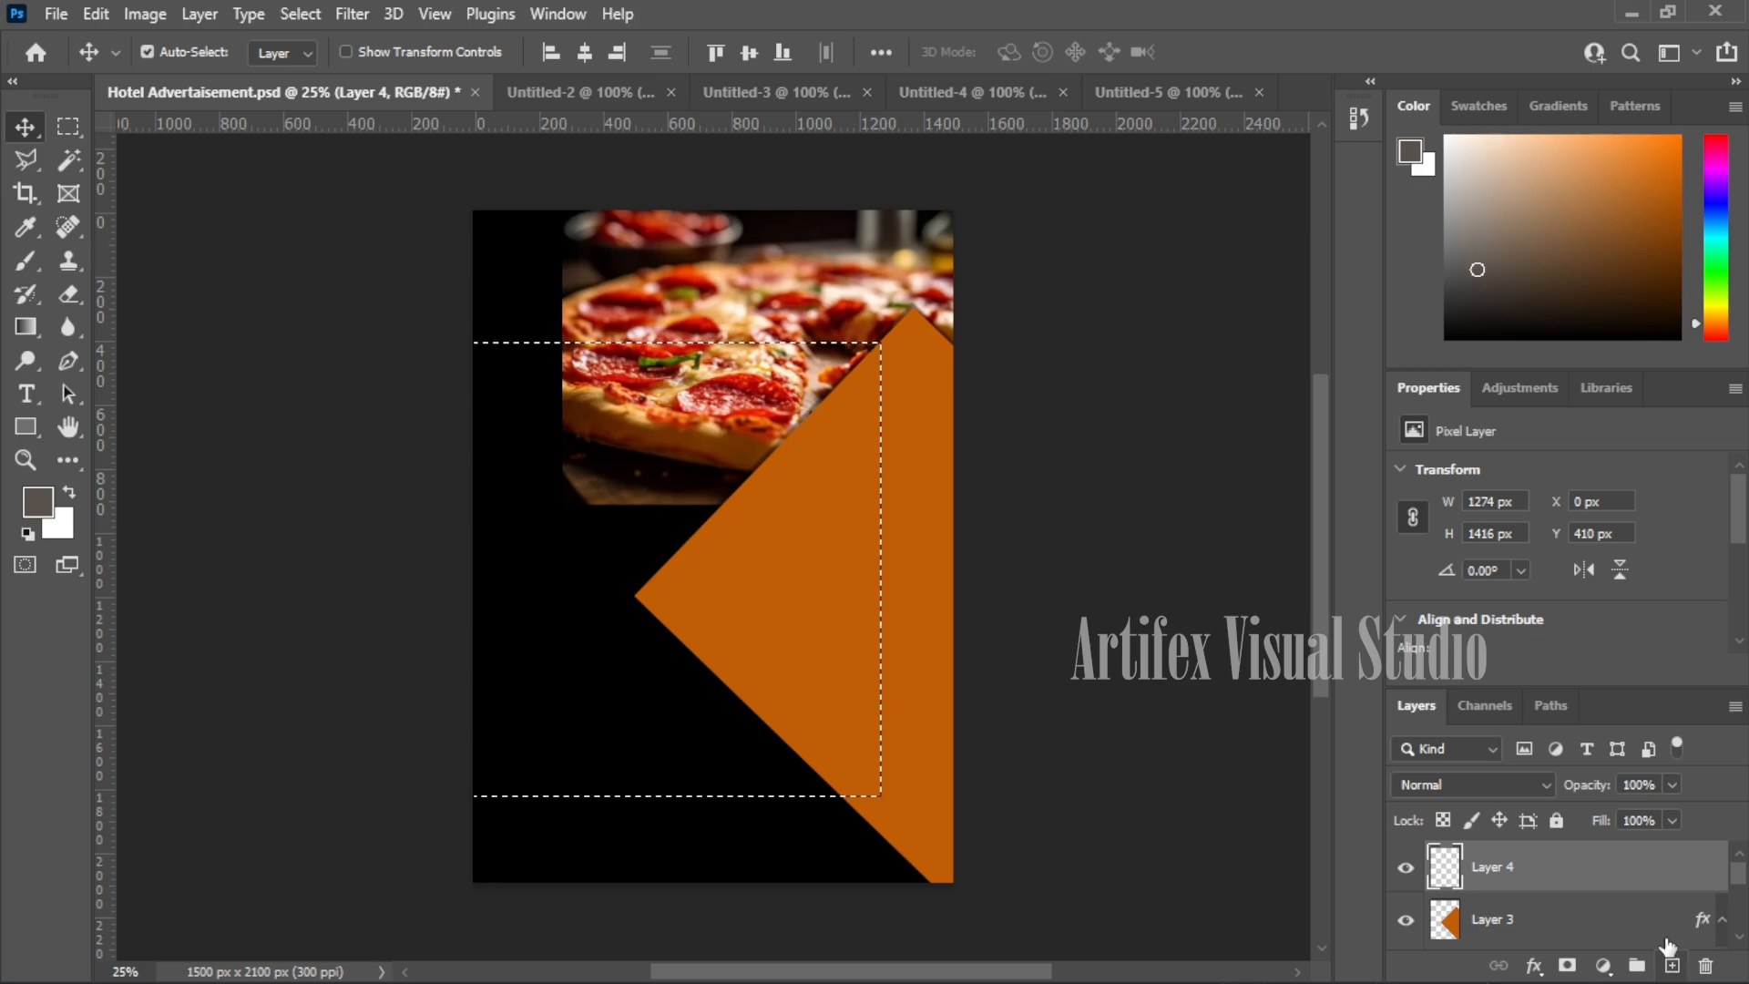
pyautogui.hotkey('shift', 'F5')
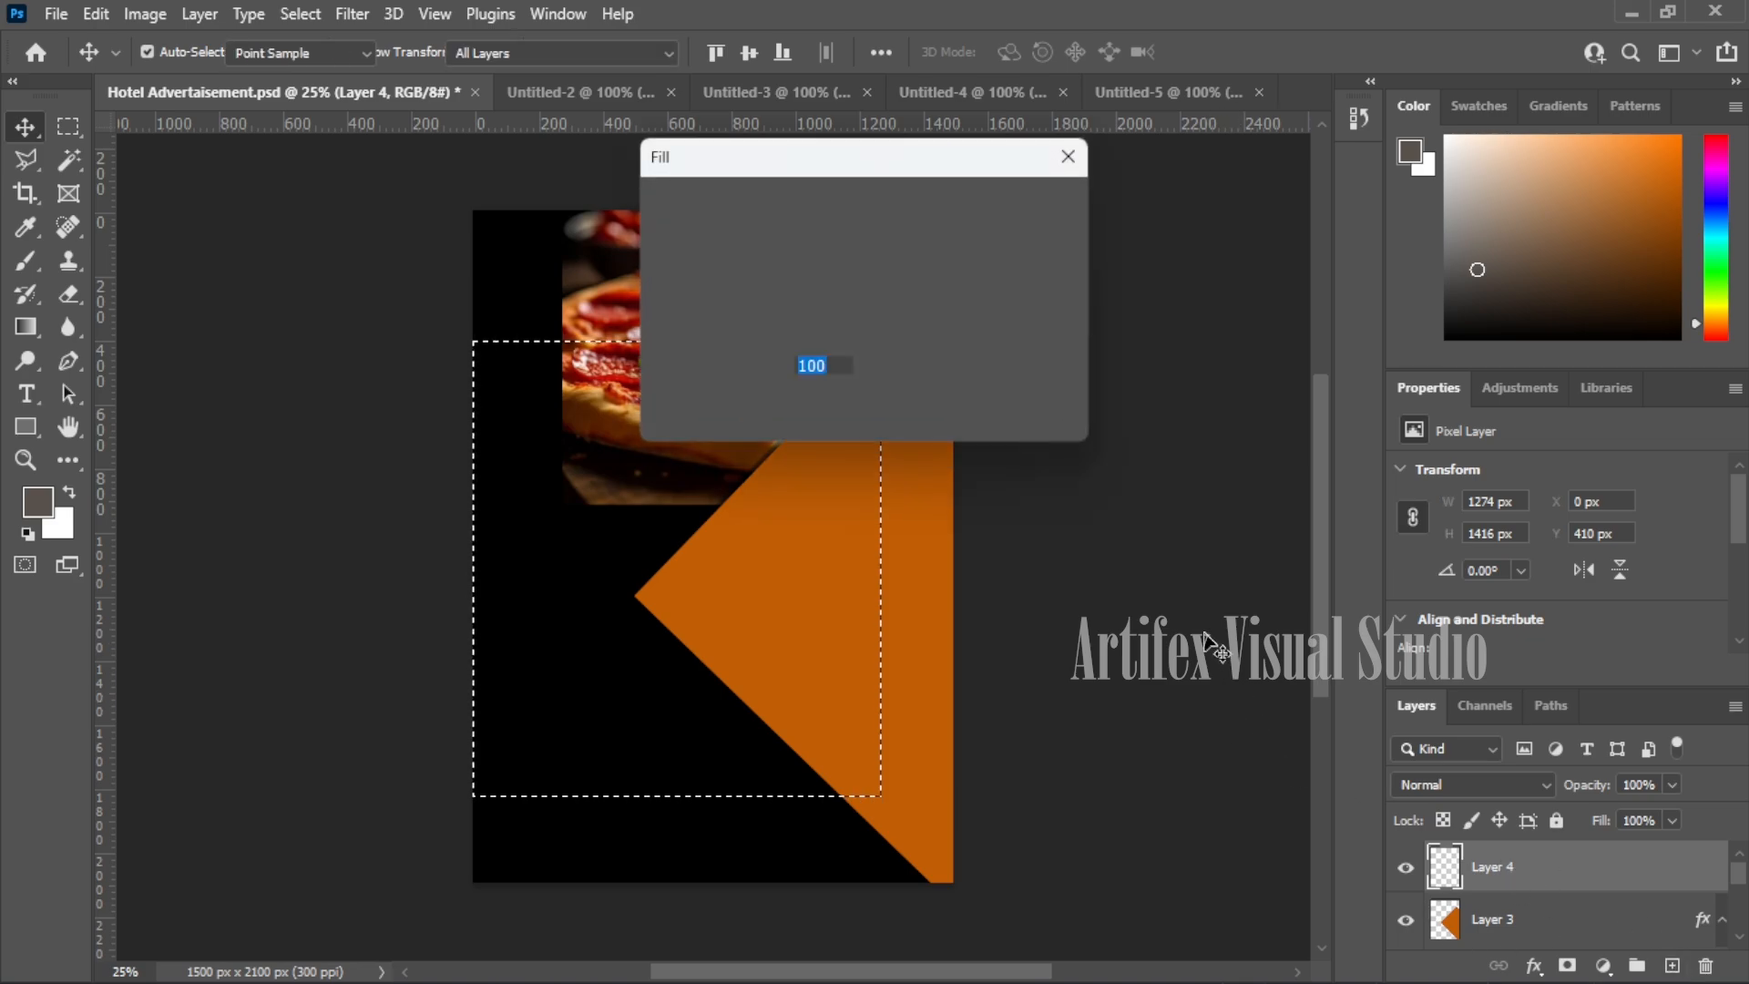
pyautogui.press('Return')
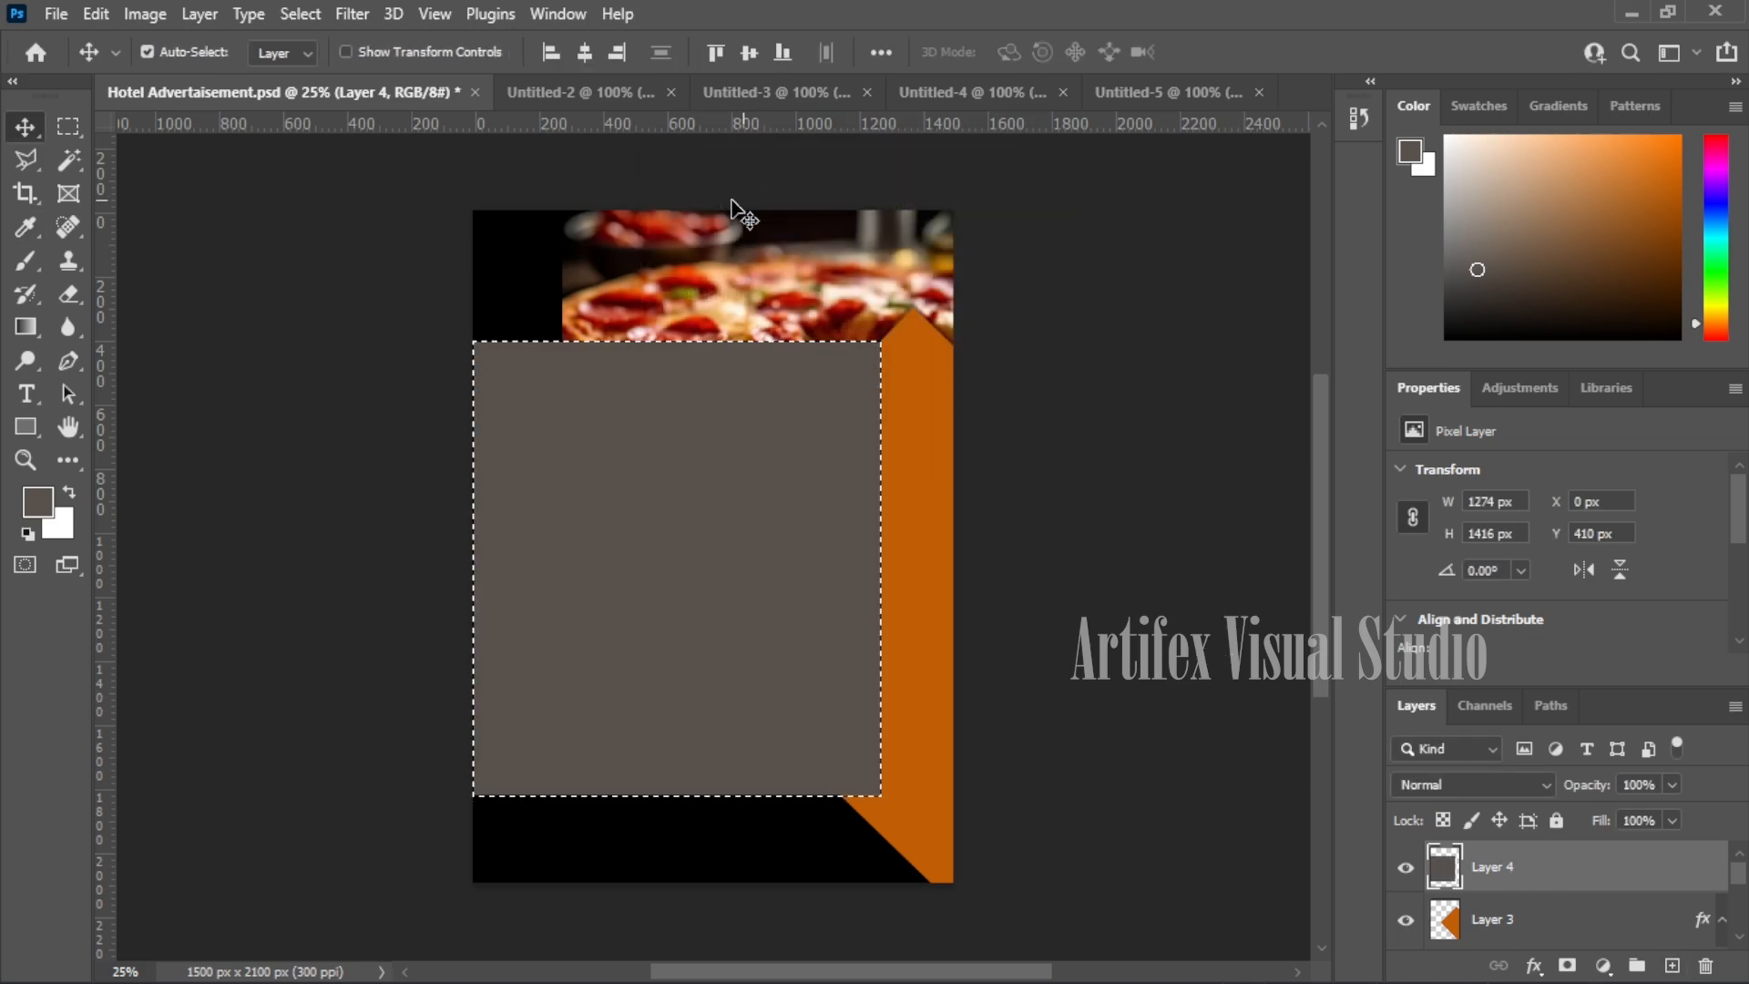
pyautogui.hotkey('ctrl', 't')
# - Rotate the greyish-brown rectangle about 43° and position it along the poster's left edge
pyautogui.moveTo(891, 317); pyautogui.dragTo(952, 495)
pyautogui.moveTo(772, 480); pyautogui.dragTo(543, 417)
pyautogui.moveTo(752, 392); pyautogui.dragTo(767, 435)
pyautogui.moveTo(650, 456)
pyautogui.mouseDown()
pyautogui.moveTo(642, 439)
pyautogui.moveTo(660, 439)
pyautogui.mouseUp()
pyautogui.moveTo(789, 439); pyautogui.dragTo(790, 441)
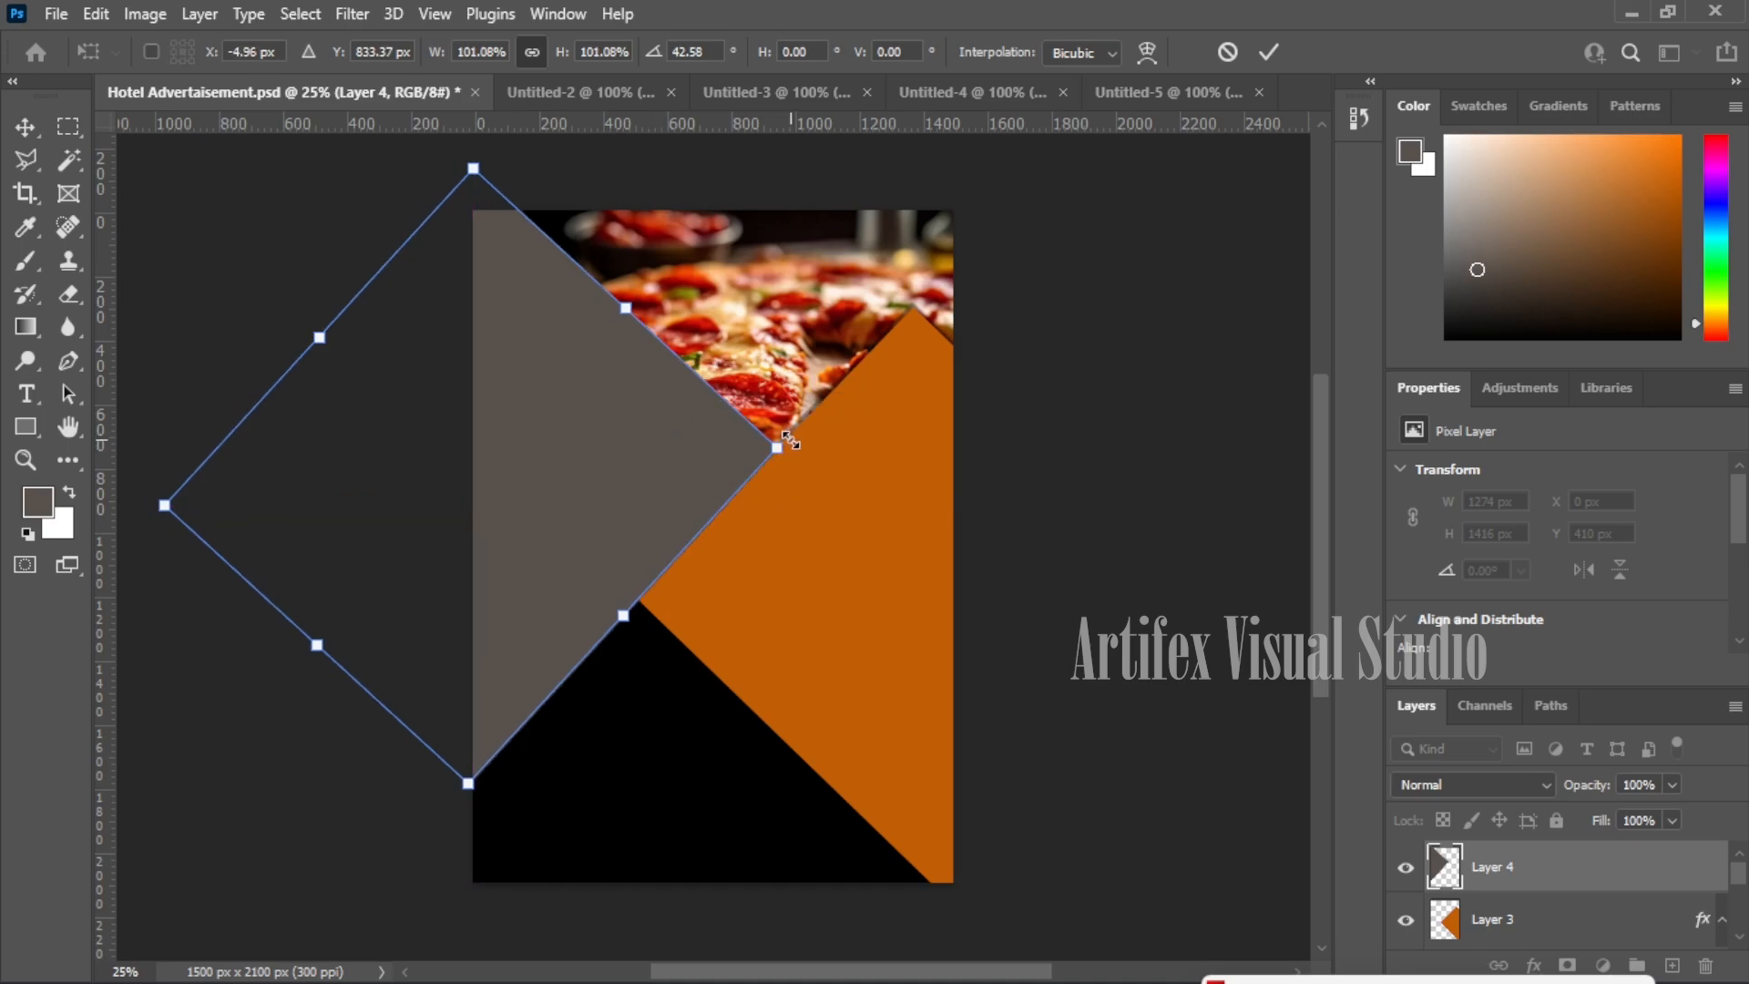
pyautogui.click(24, 126)
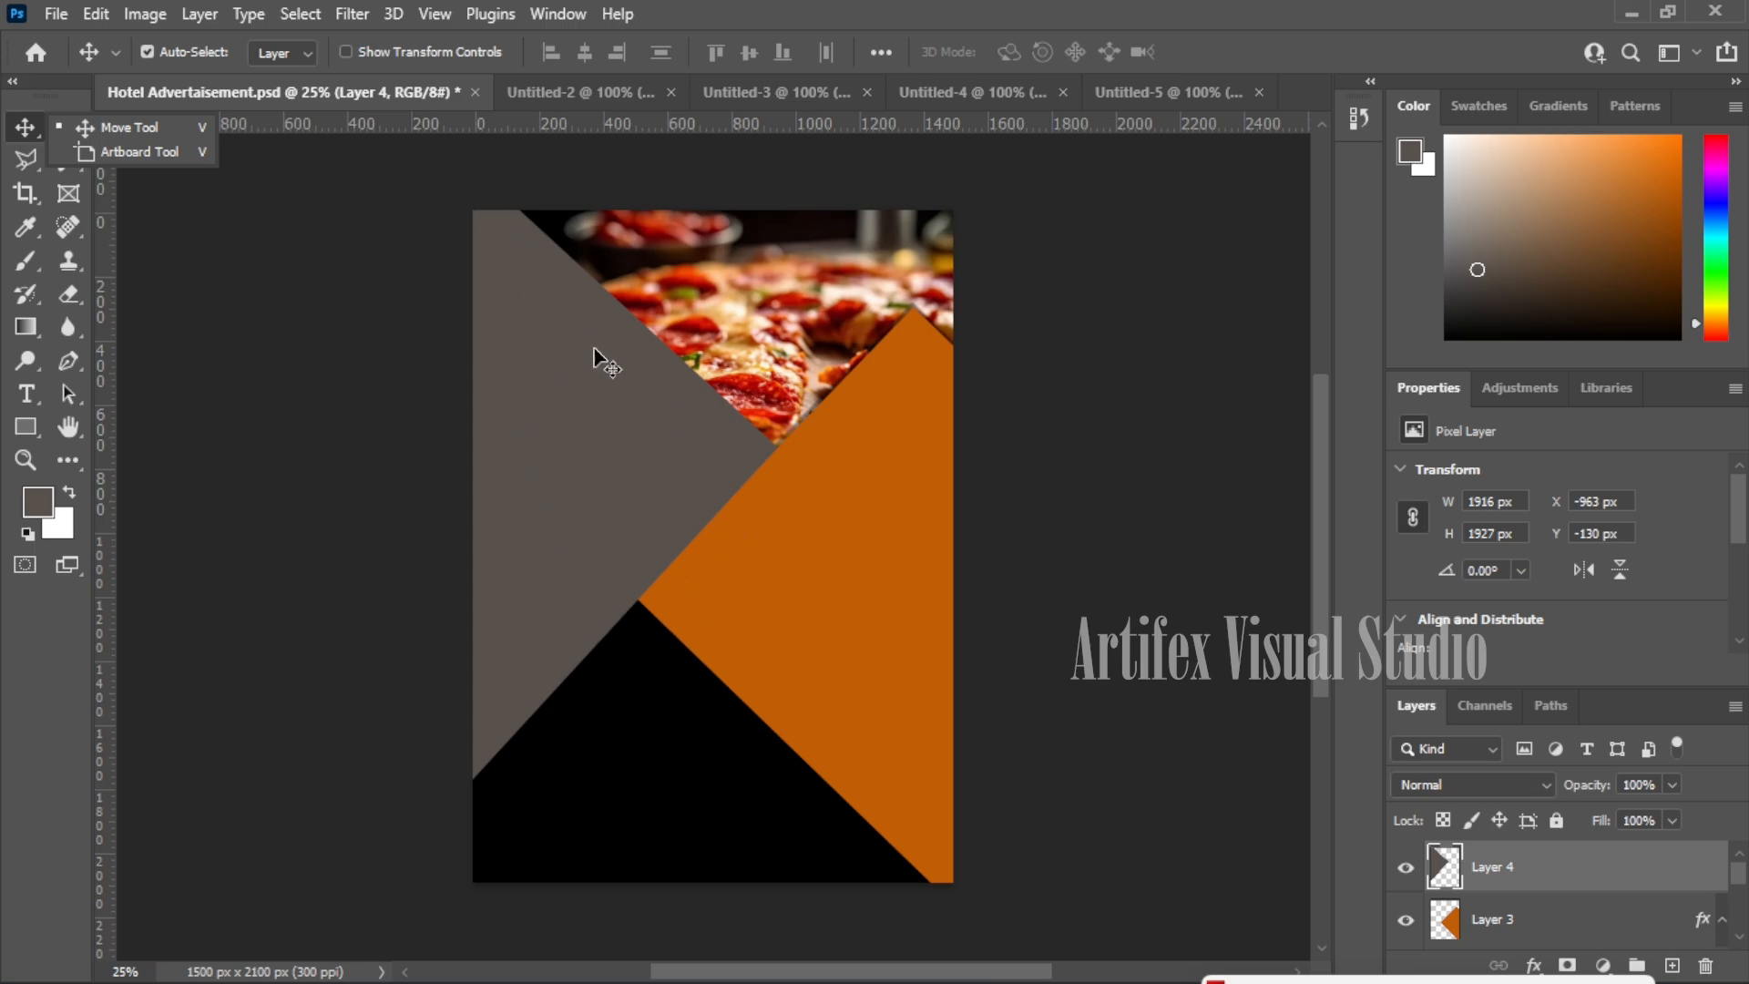
pyautogui.moveTo(606, 519); pyautogui.dragTo(617, 407)
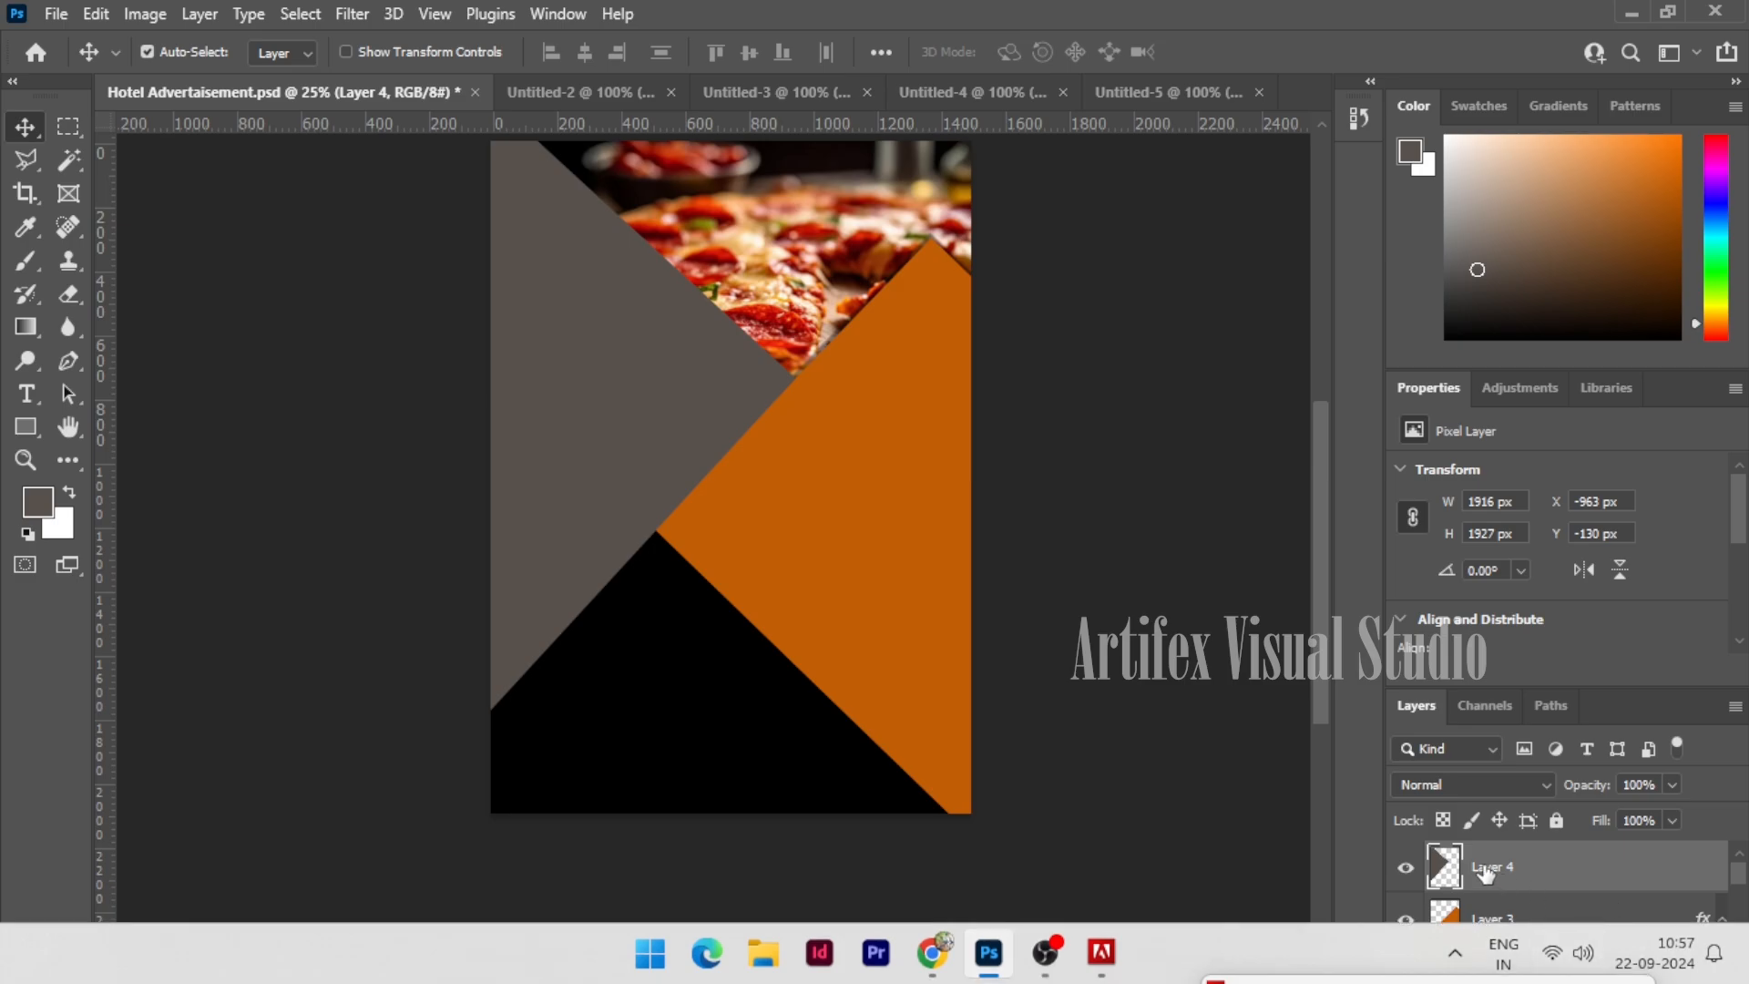
# - Duplicate Layer 4, move the copy down and scale it to 106.47% over the lower left
pyautogui.rightClick(1511, 879)
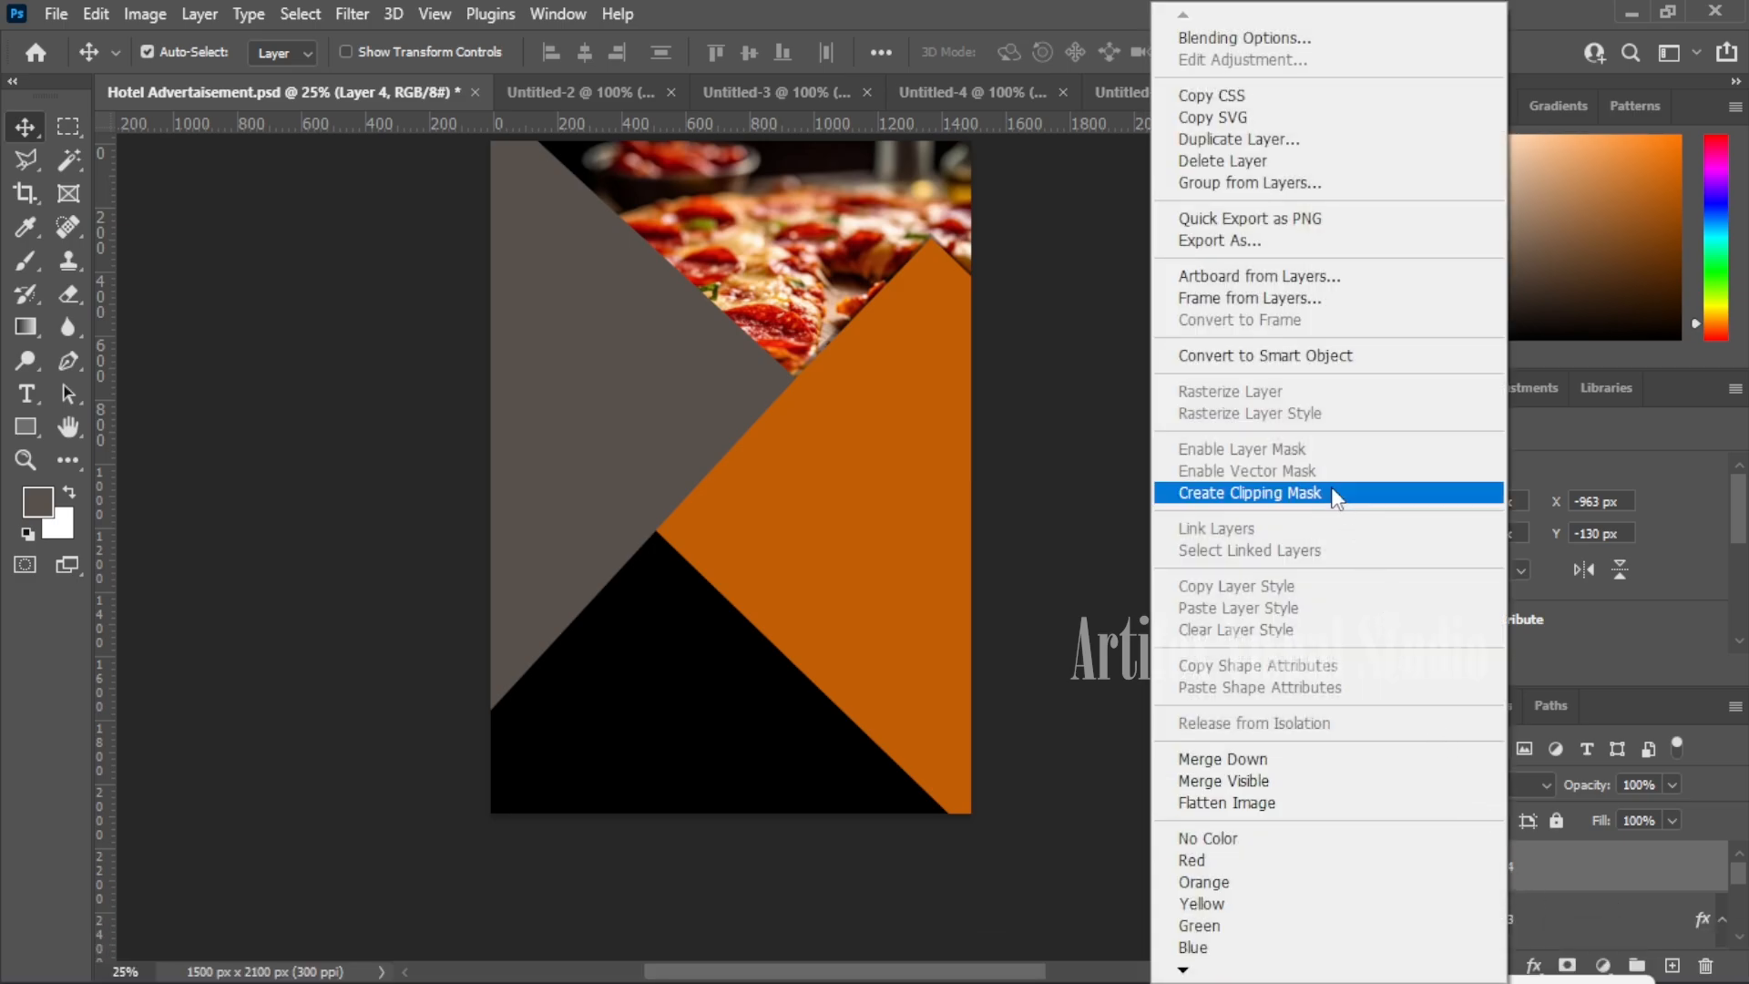
pyautogui.click(1252, 141)
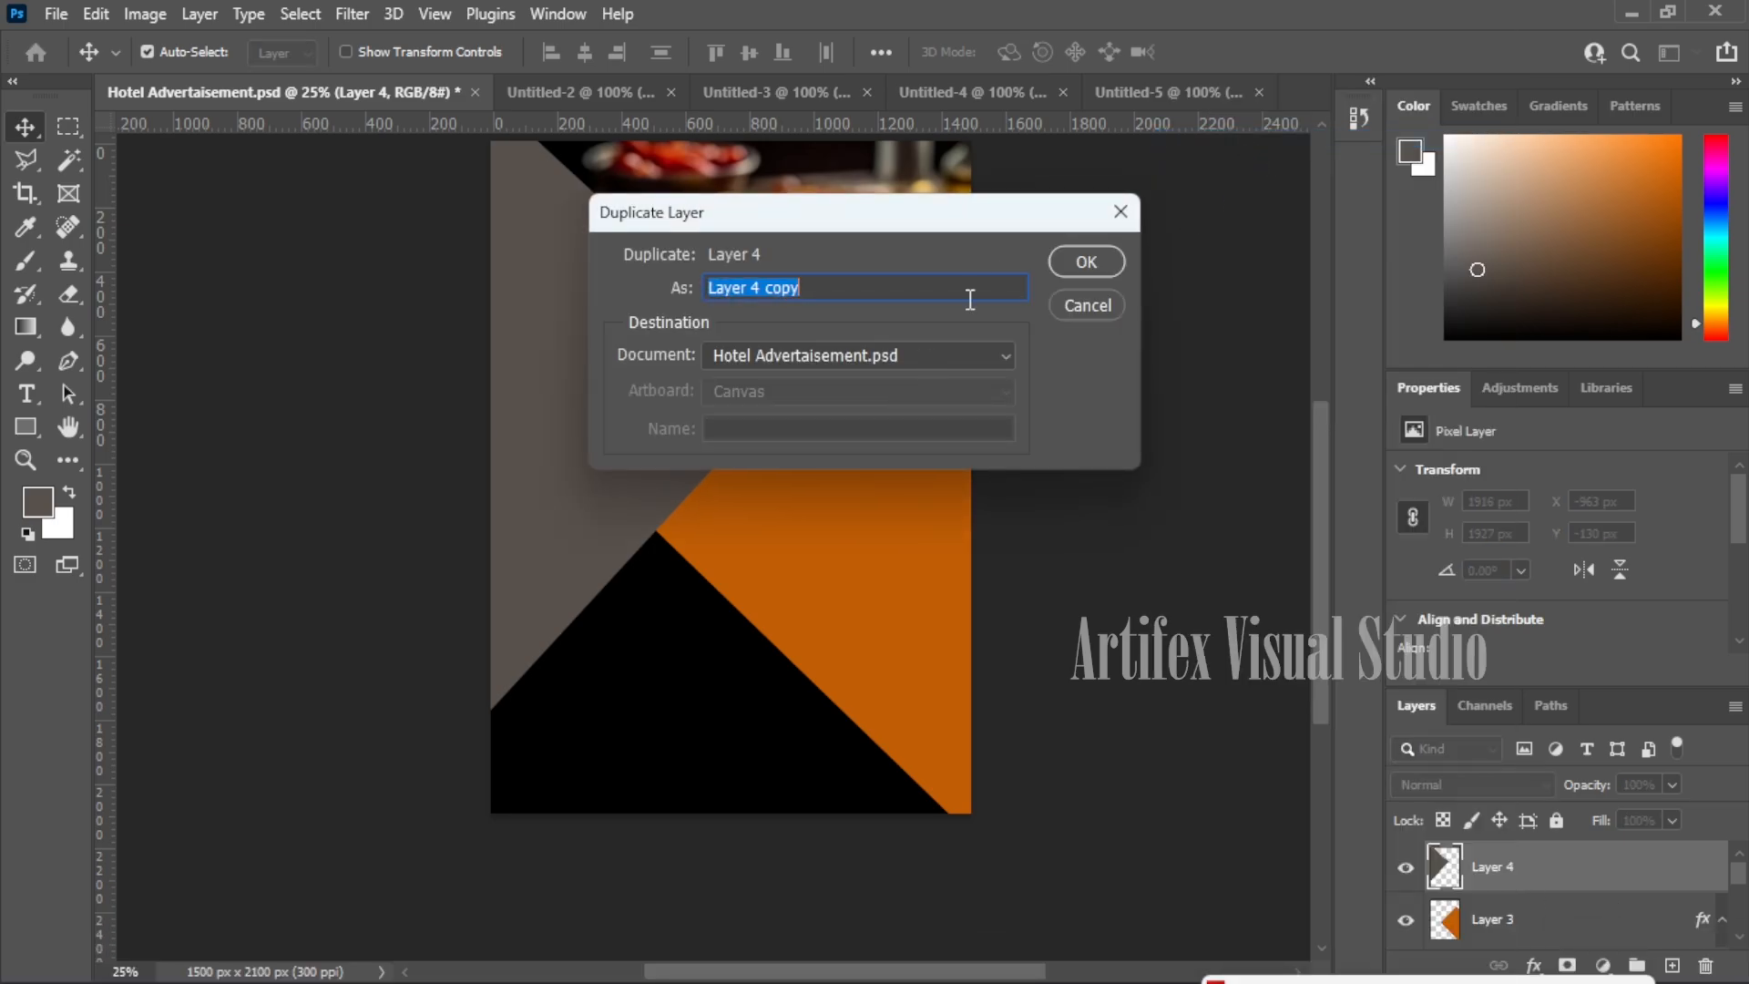
pyautogui.click(1066, 264)
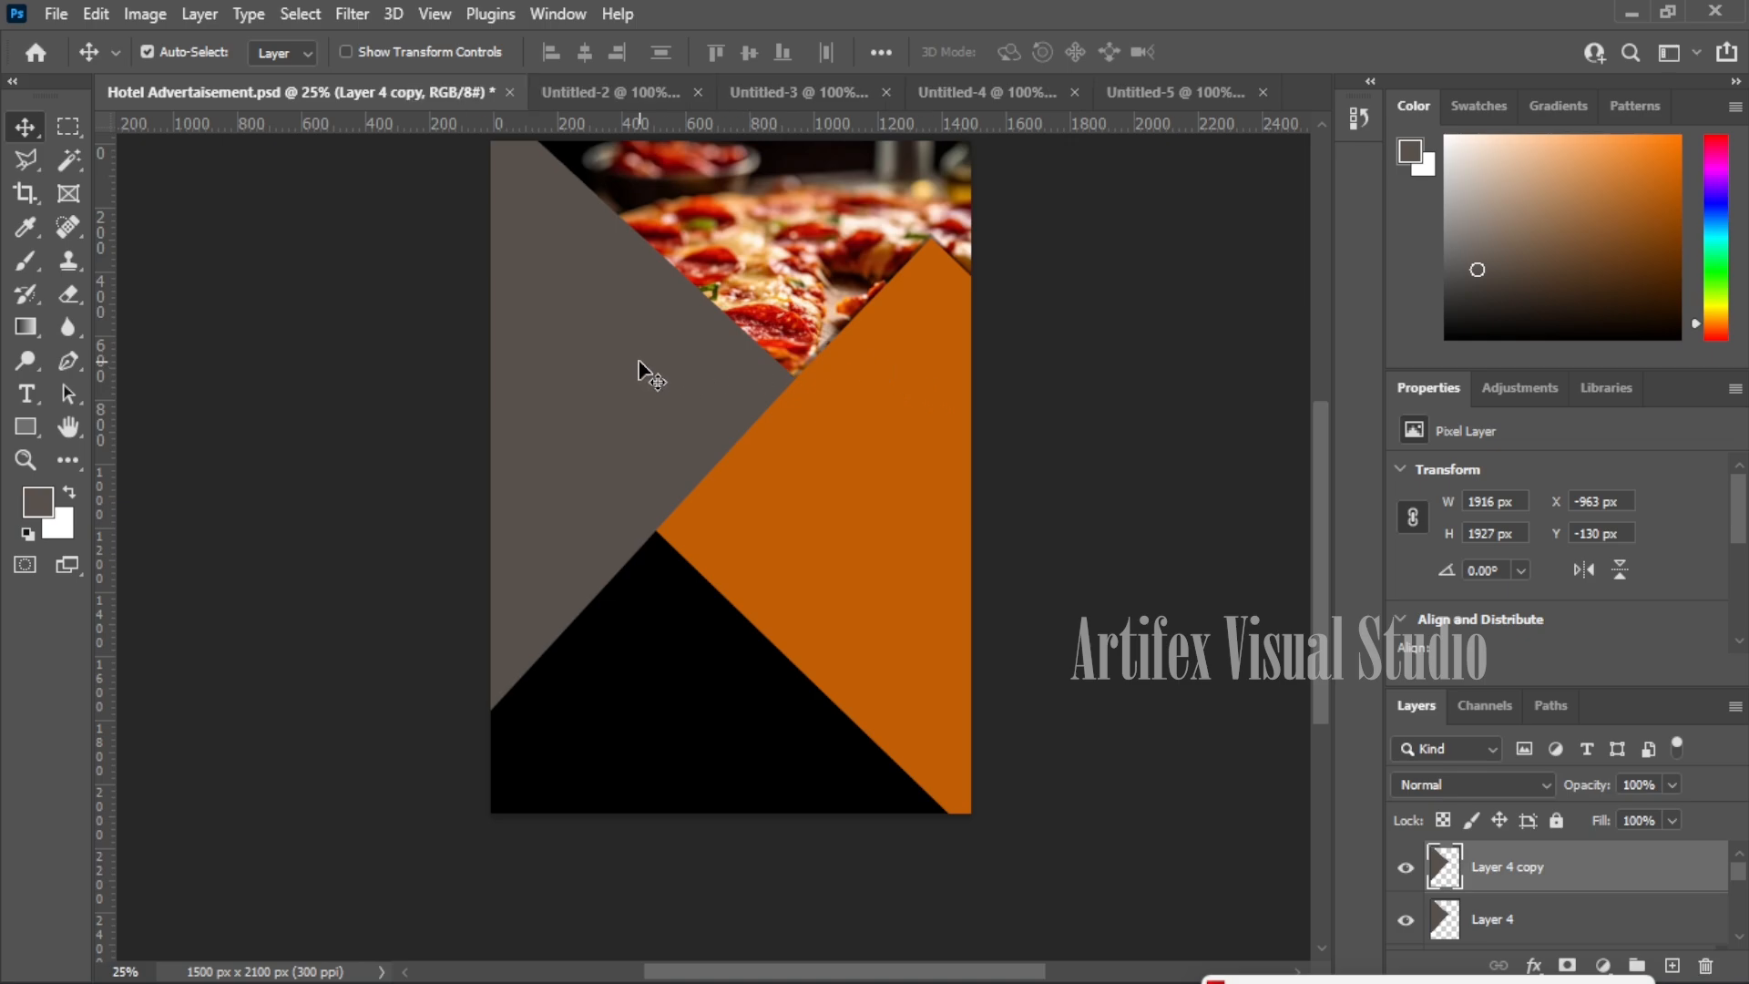
pyautogui.moveTo(638, 369); pyautogui.dragTo(799, 794)
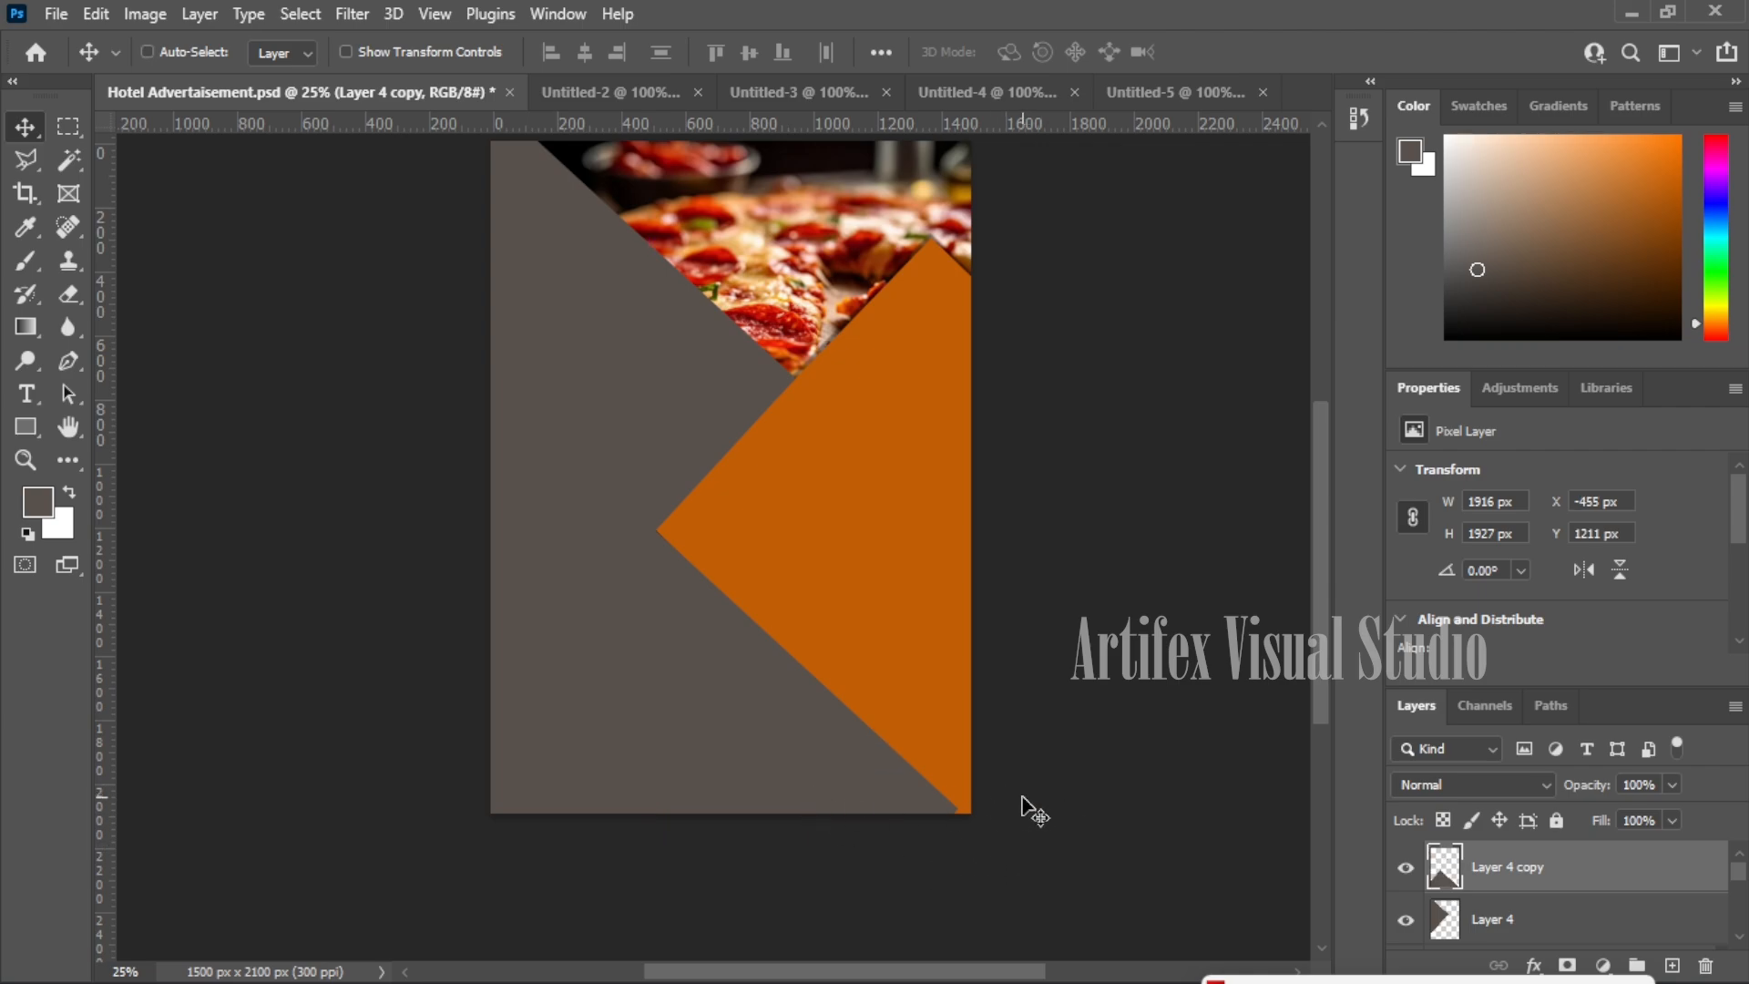
pyautogui.hotkey('ctrl', 't')
pyautogui.moveTo(960, 836); pyautogui.dragTo(997, 836)
pyautogui.moveTo(847, 756)
pyautogui.mouseDown()
pyautogui.moveTo(802, 767)
pyautogui.moveTo(822, 767)
pyautogui.mouseUp()
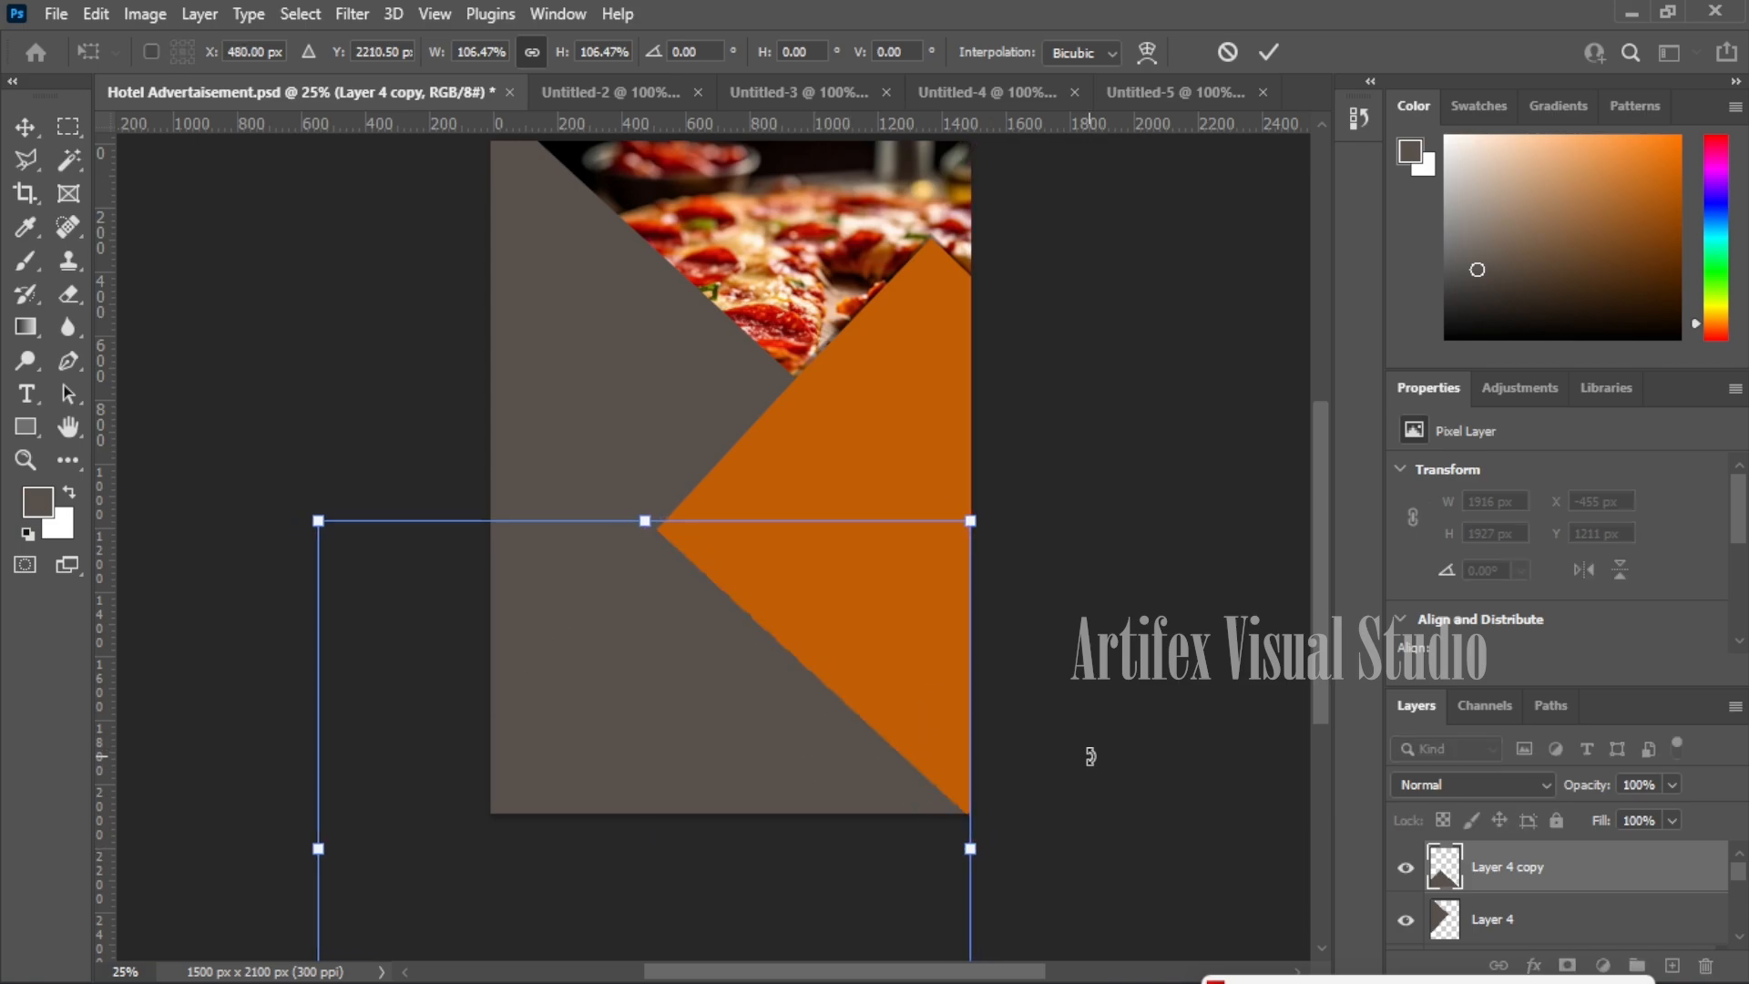
pyautogui.press('Return')
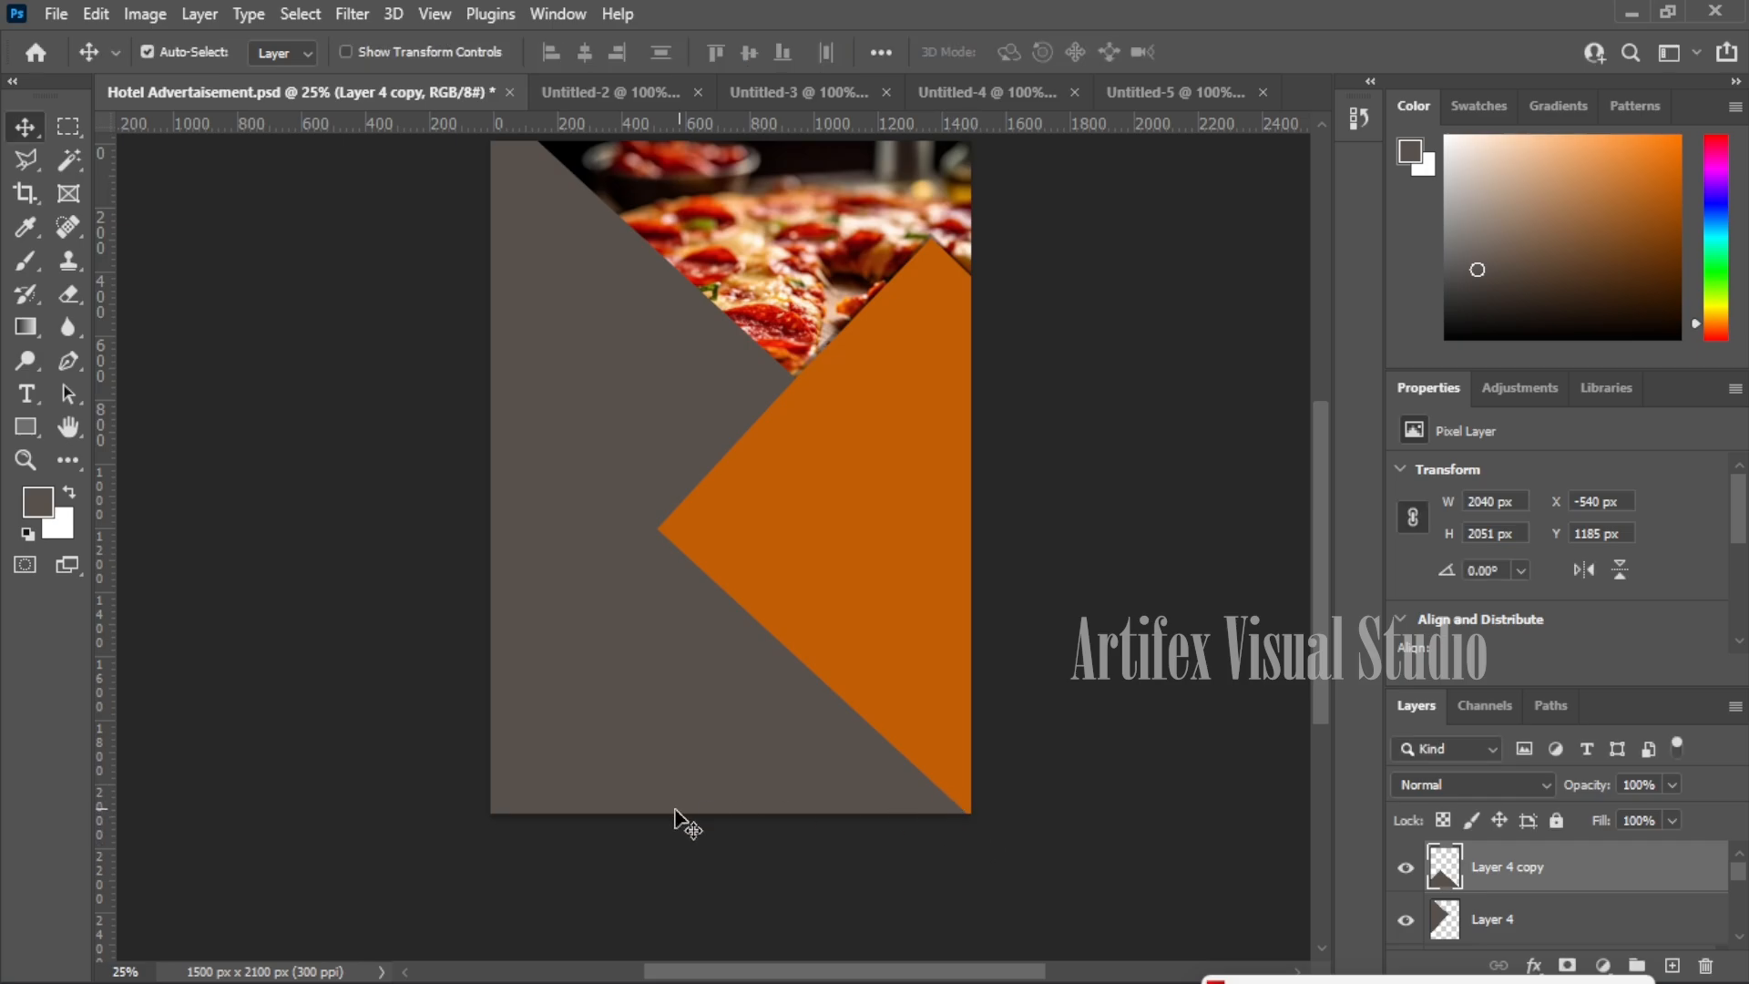
pyautogui.scroll(3, 899, 656)
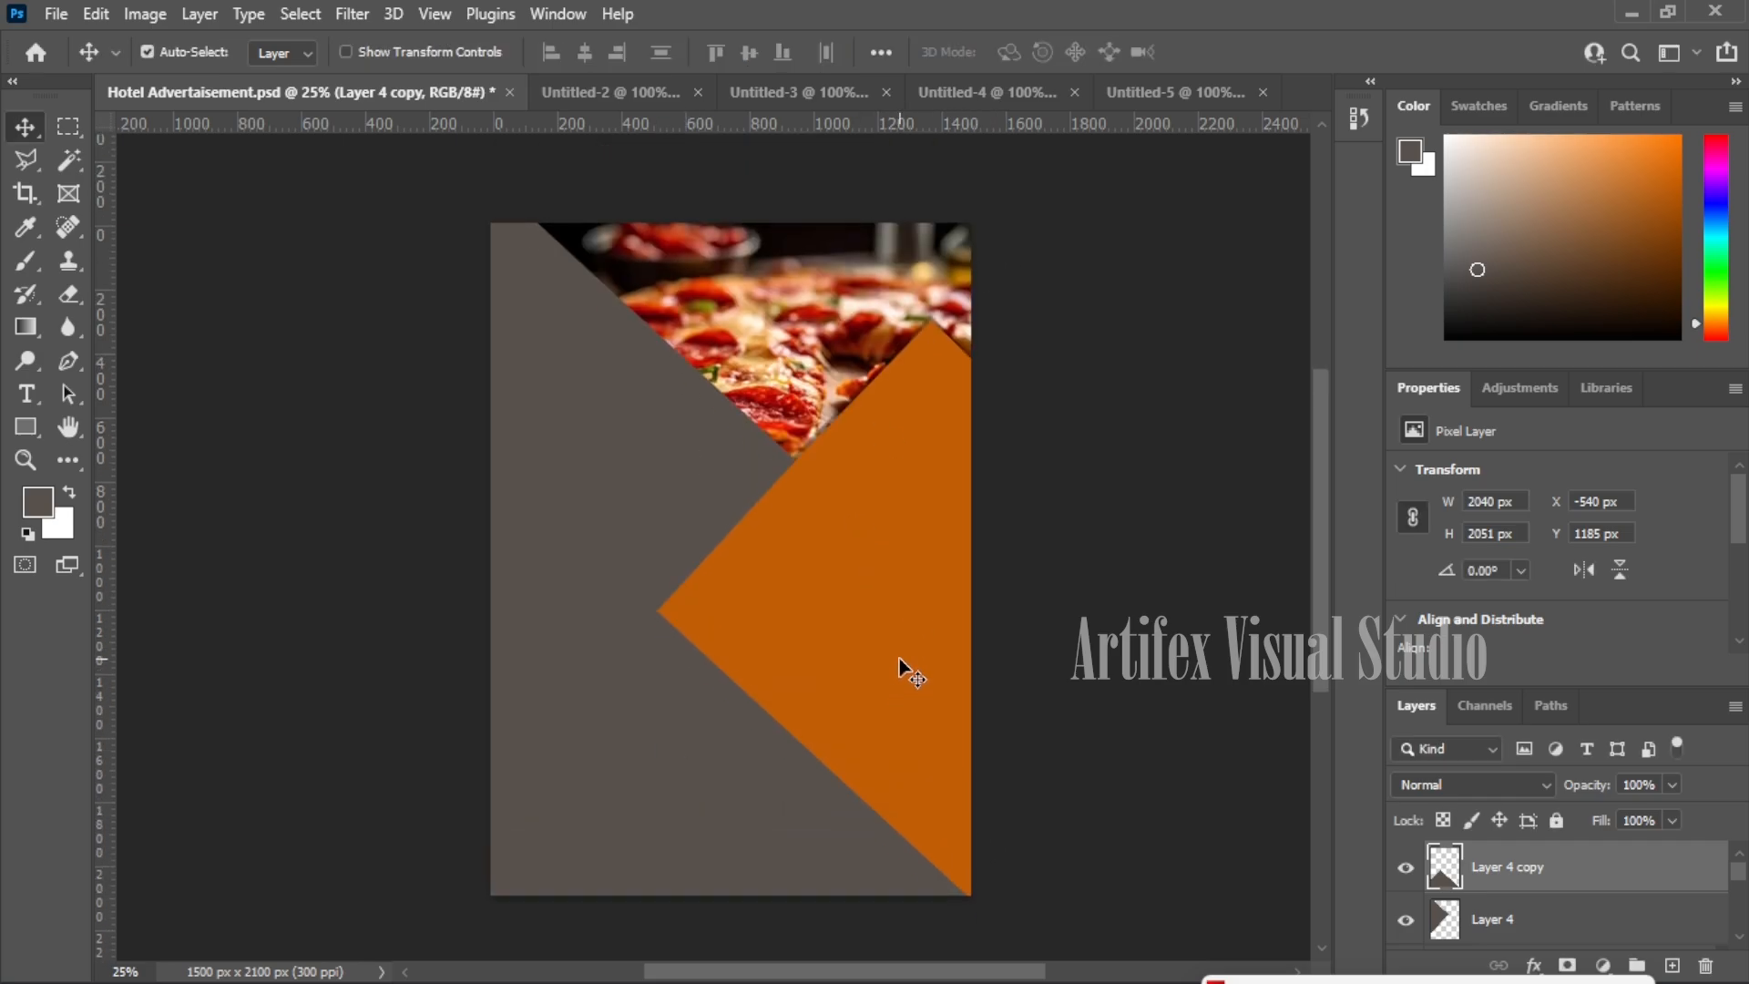
# - Bring the Untitled-3 tandoori chicken image into the poster's upper left, rotated about 42.58°
pyautogui.click(812, 96)
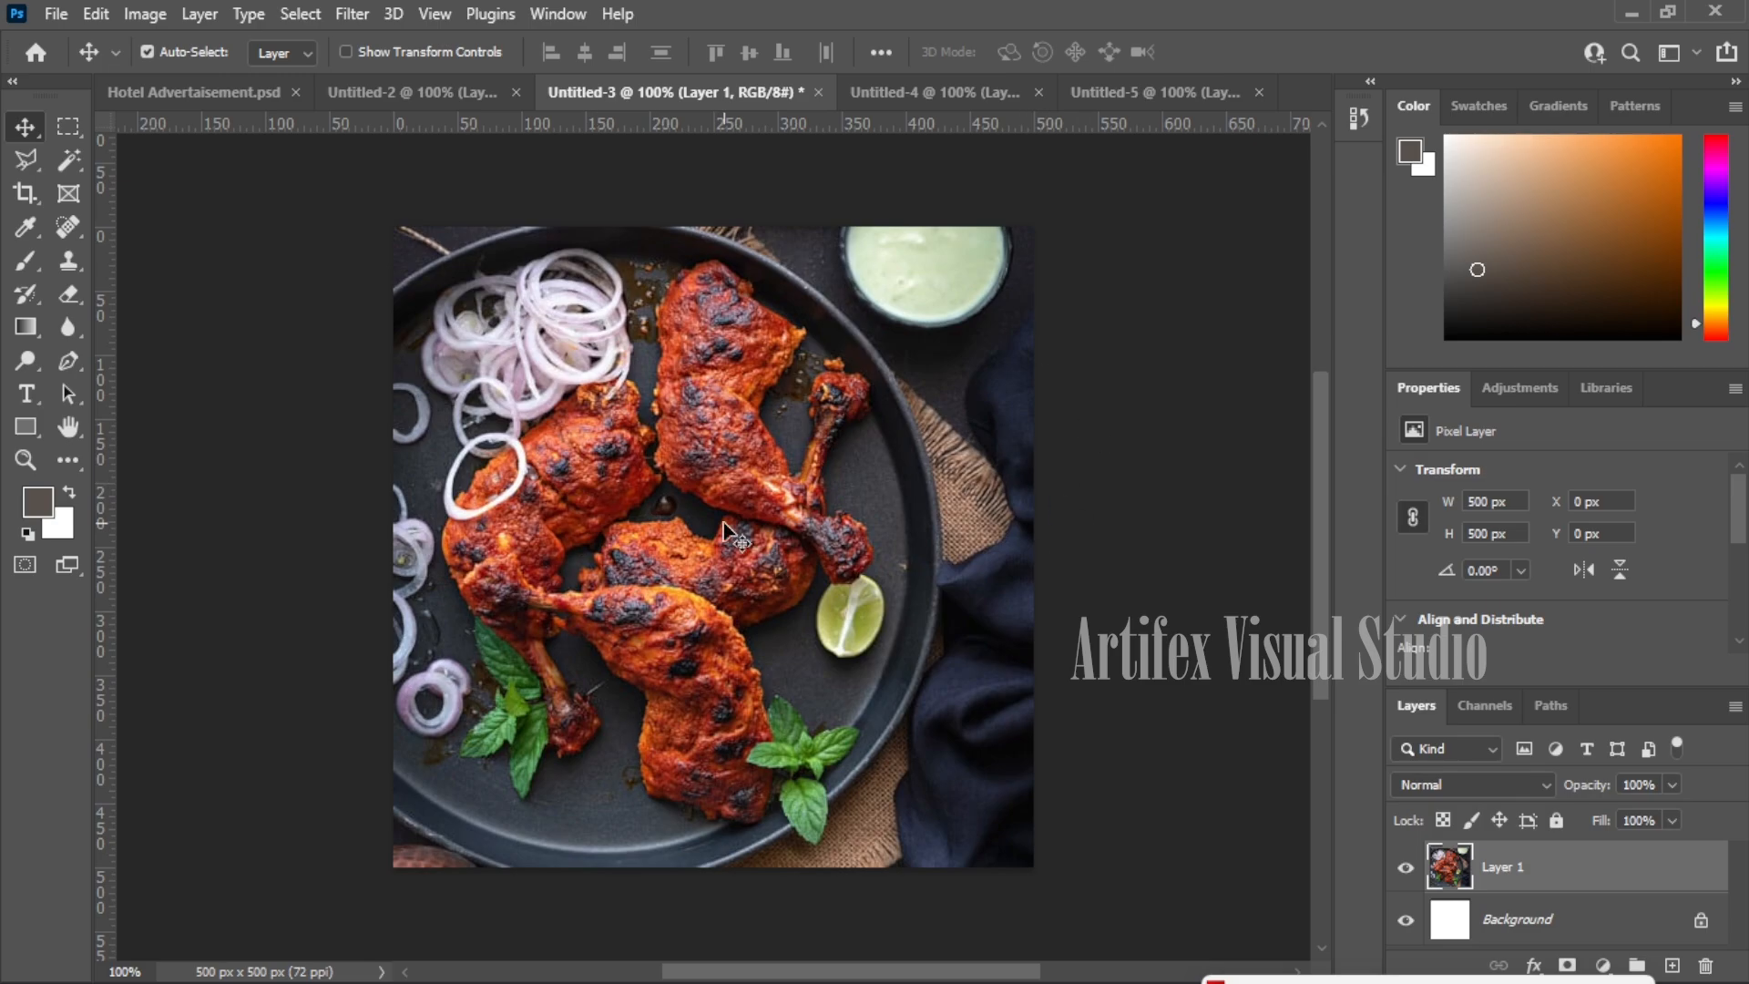
pyautogui.hotkey('ctrl', 'a')
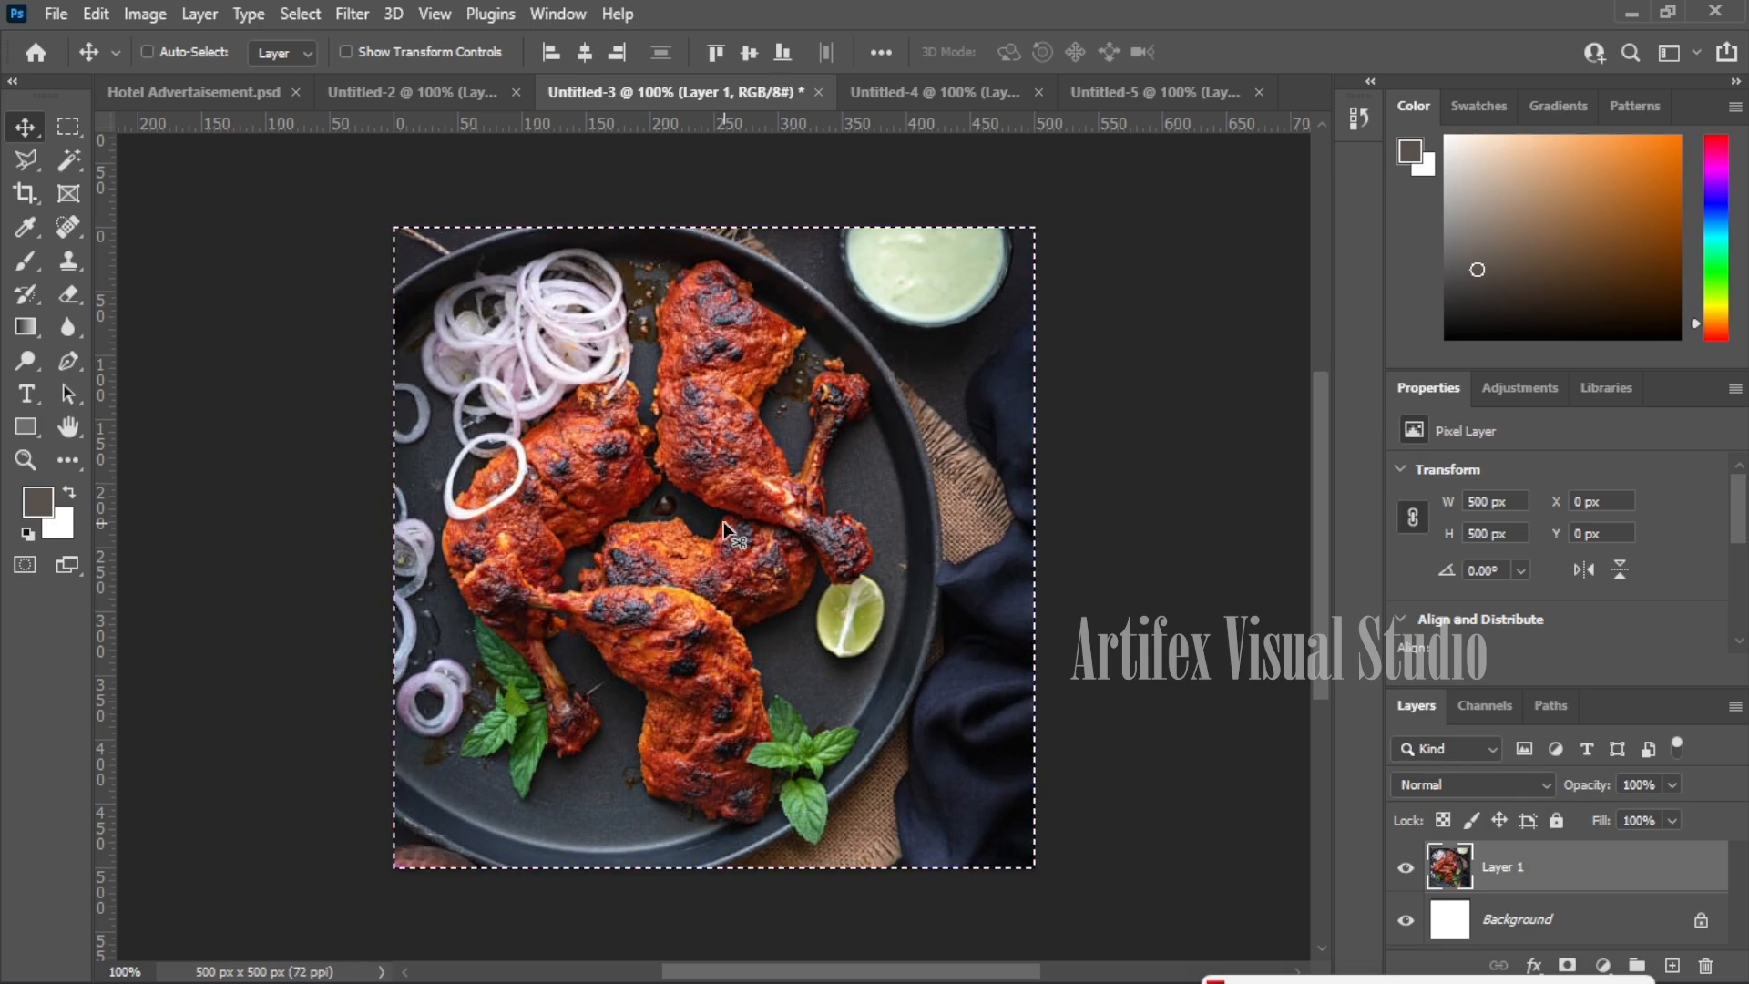
pyautogui.moveTo(261, 98); pyautogui.dragTo(576, 561)
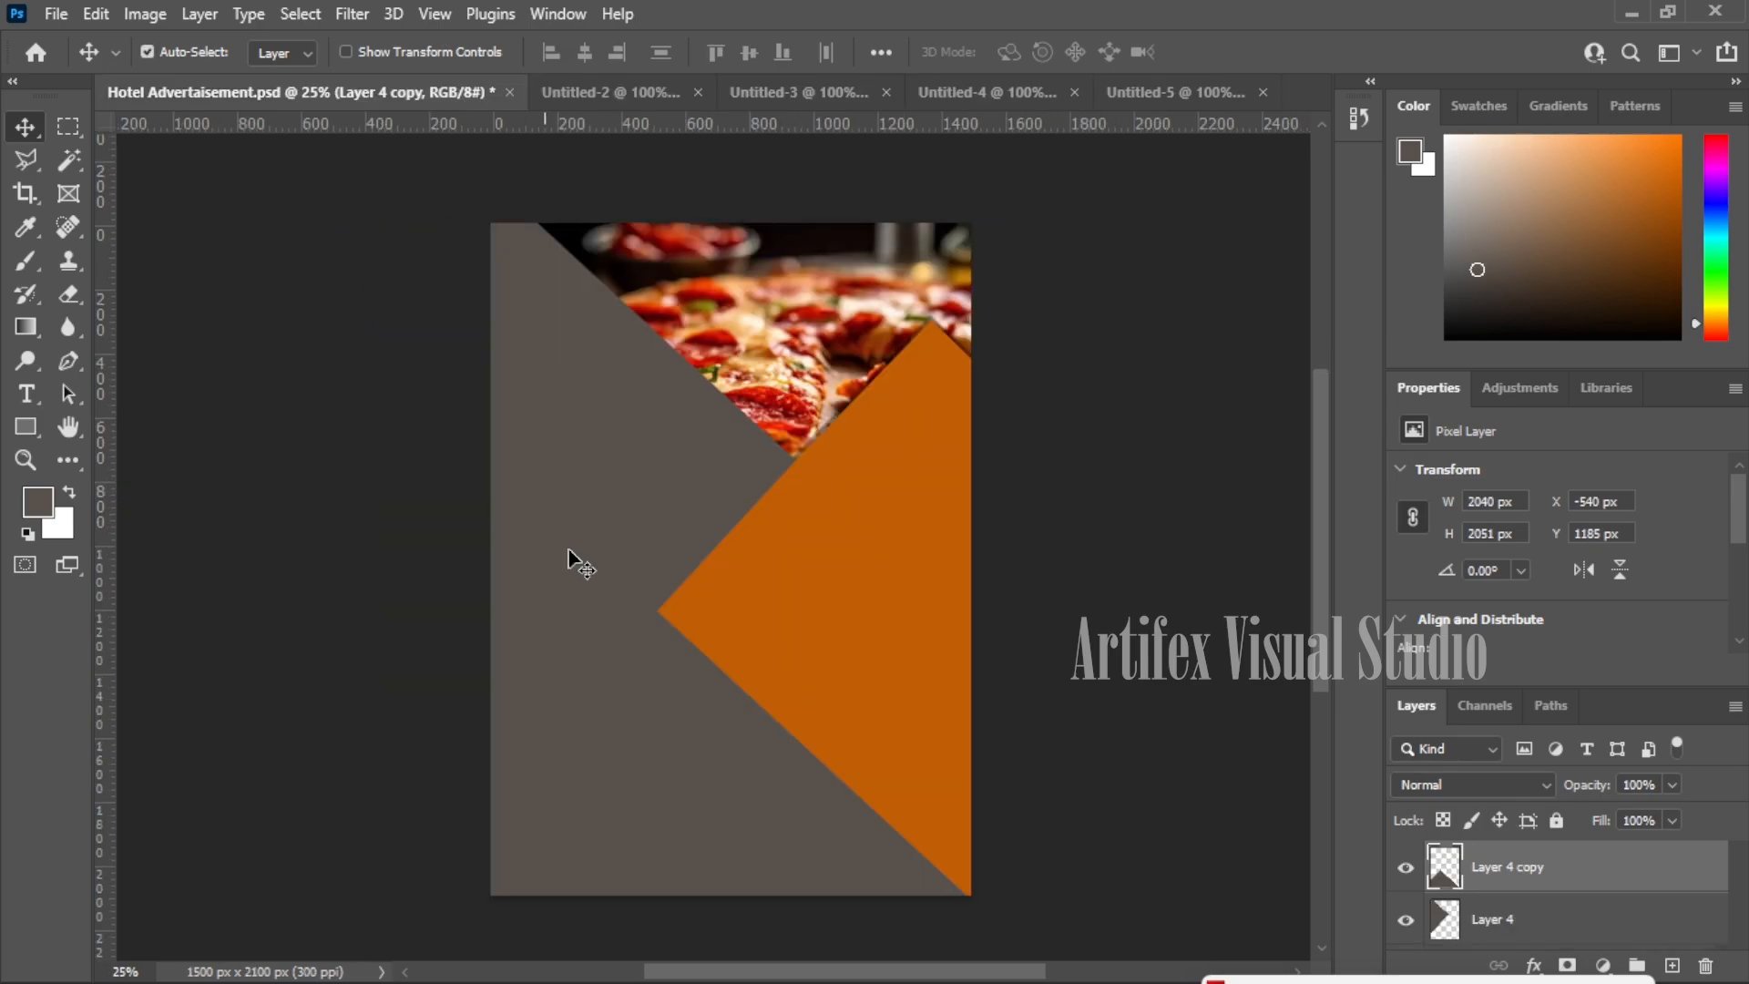
pyautogui.moveTo(754, 587); pyautogui.dragTo(754, 587)
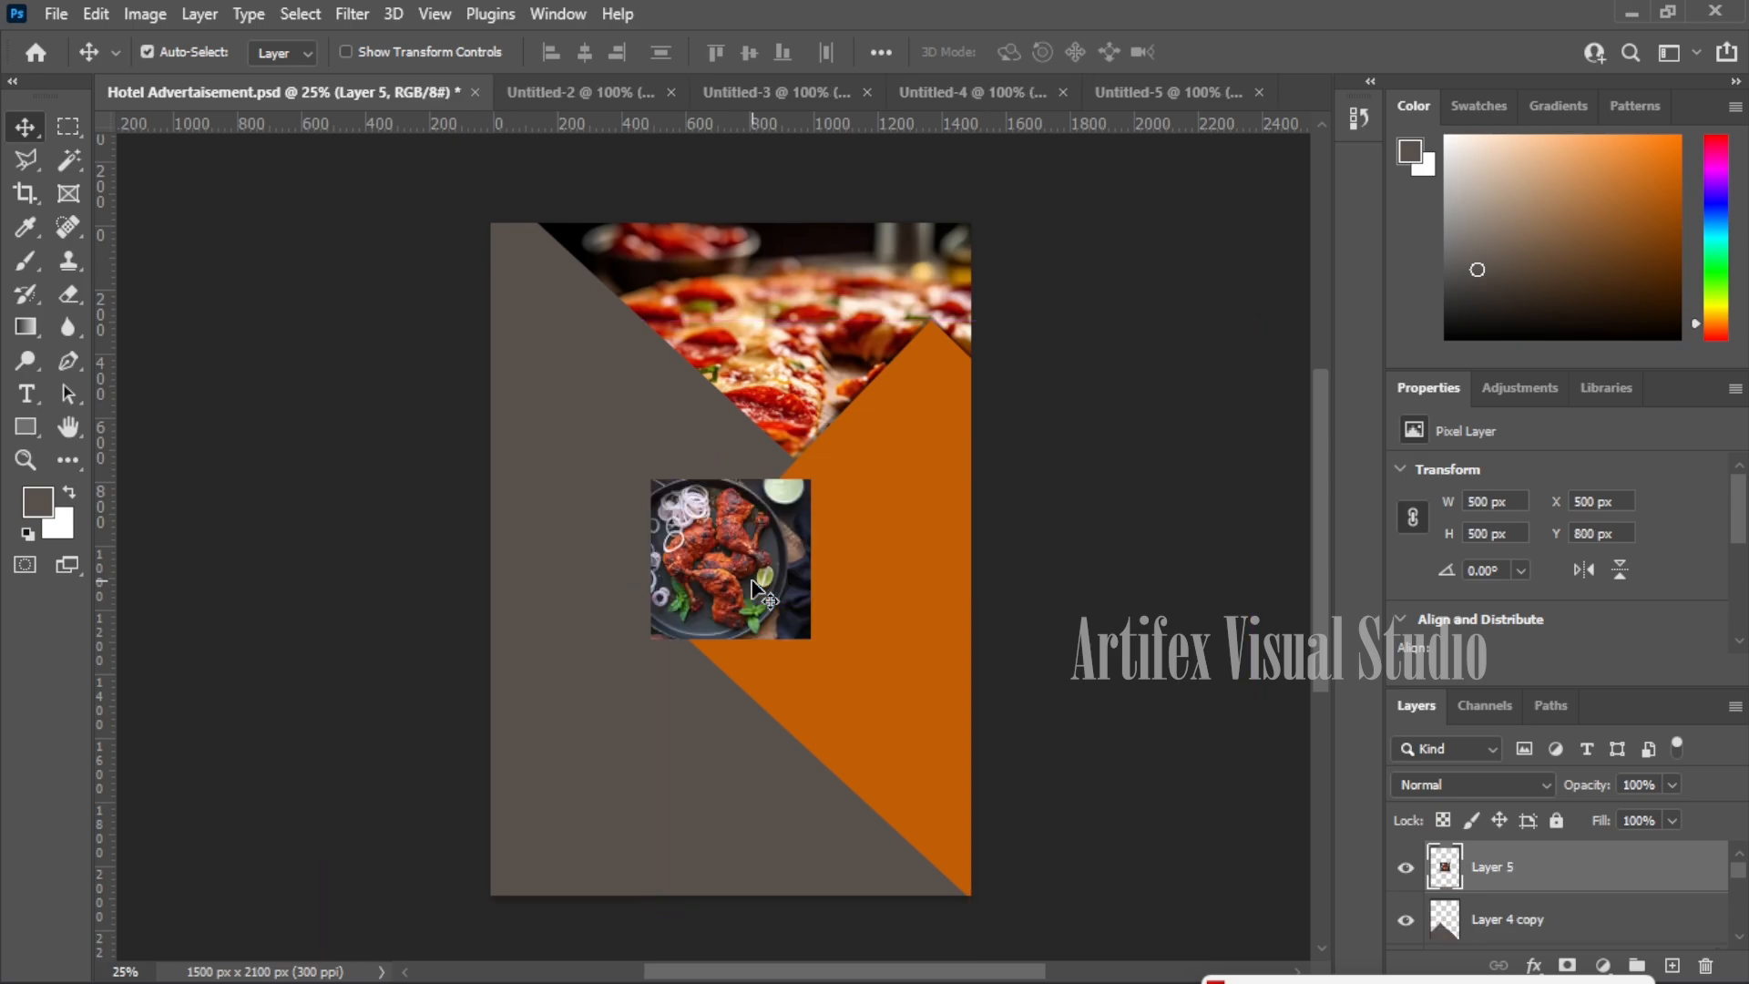
pyautogui.moveTo(681, 520); pyautogui.dragTo(607, 422)
pyautogui.hotkey('ctrl', 't')
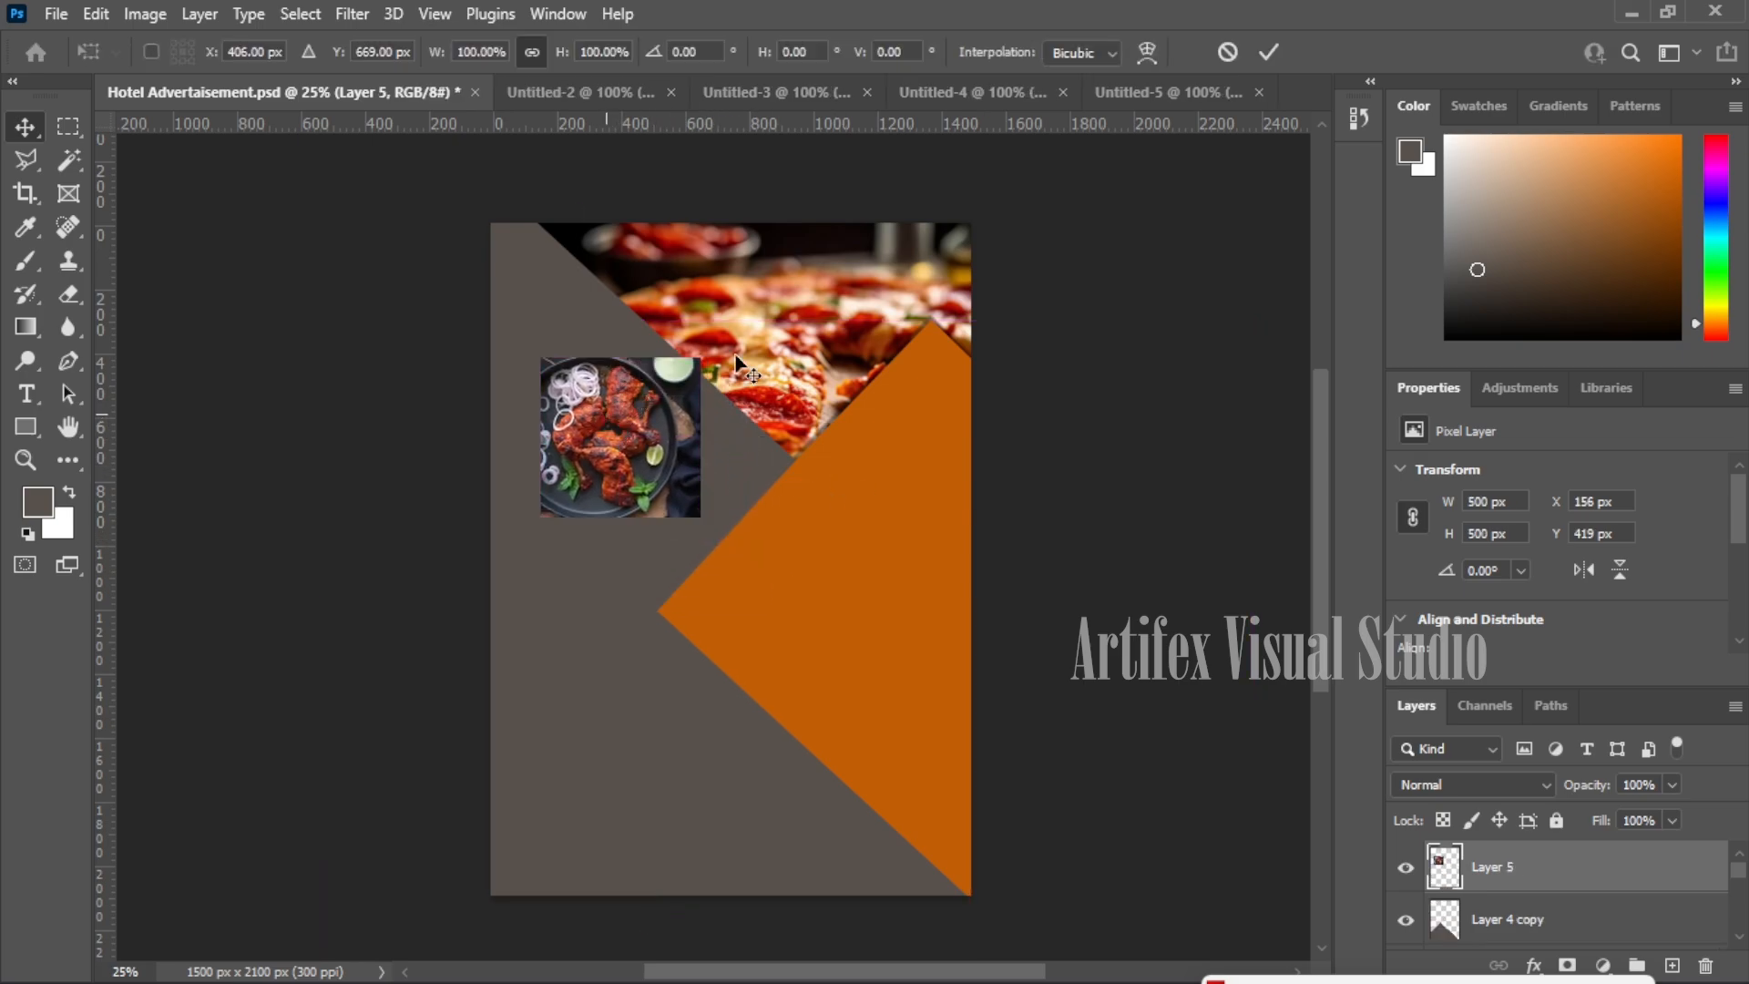
pyautogui.moveTo(719, 310); pyautogui.dragTo(745, 395)
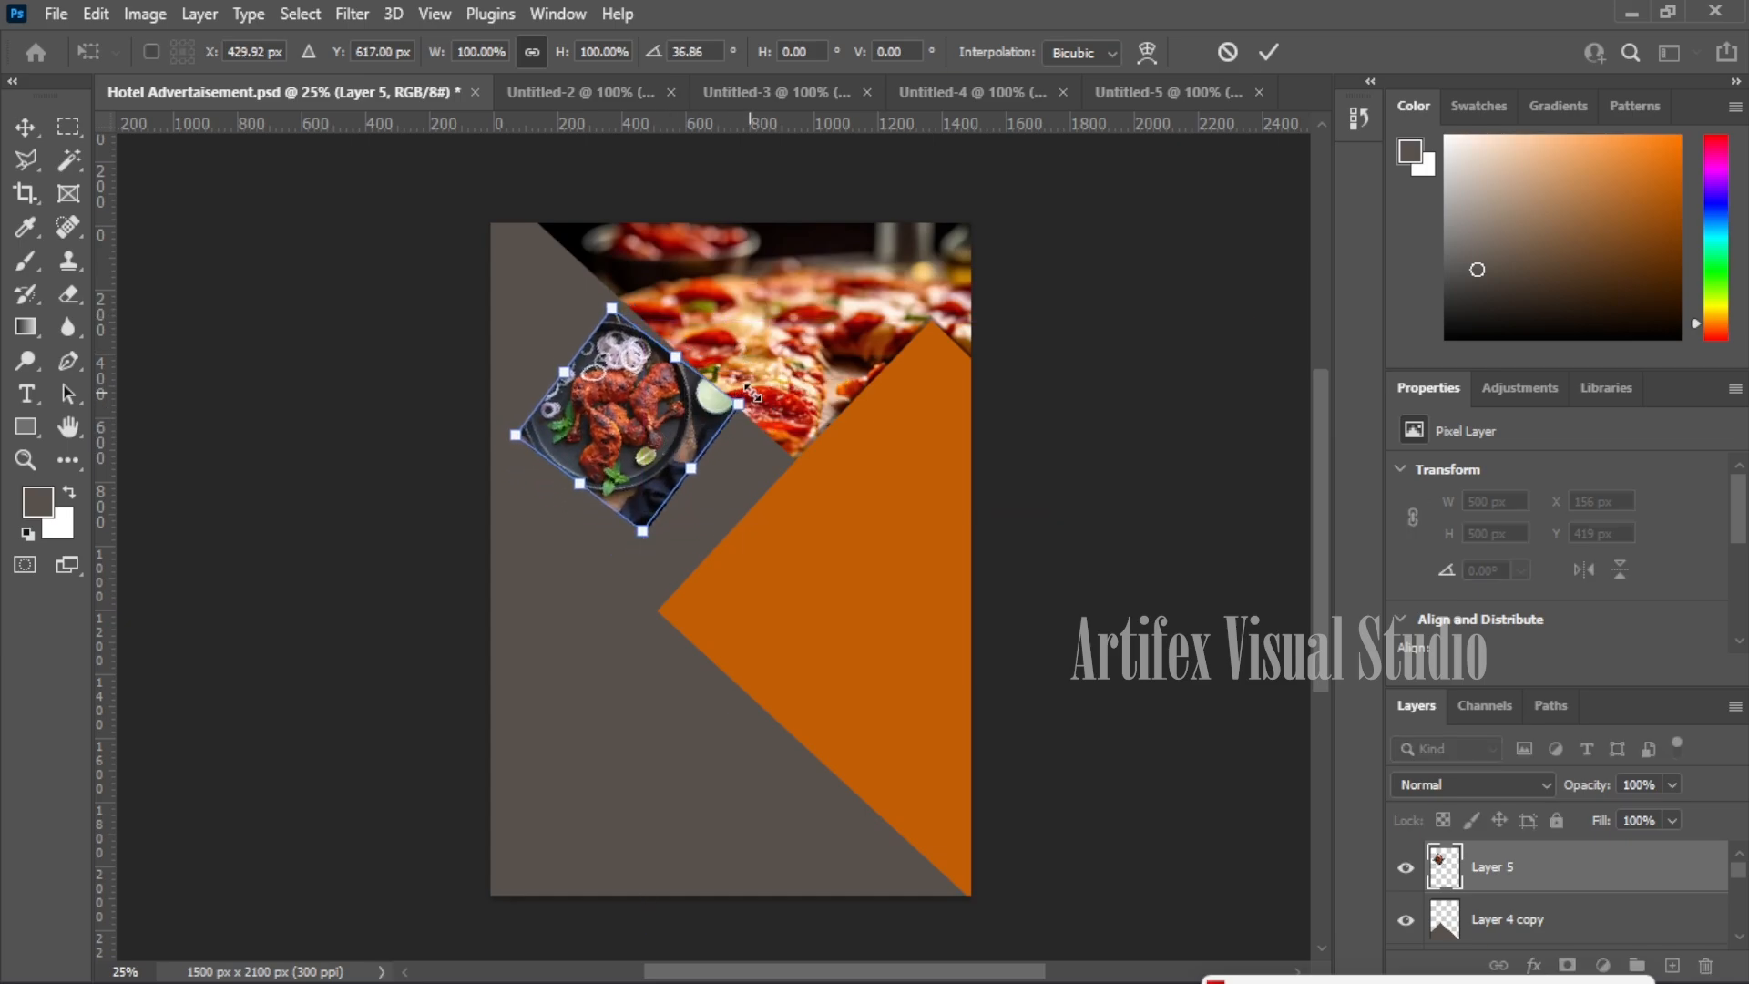
pyautogui.moveTo(750, 438); pyautogui.dragTo(745, 445)
pyautogui.moveTo(624, 425); pyautogui.dragTo(619, 415)
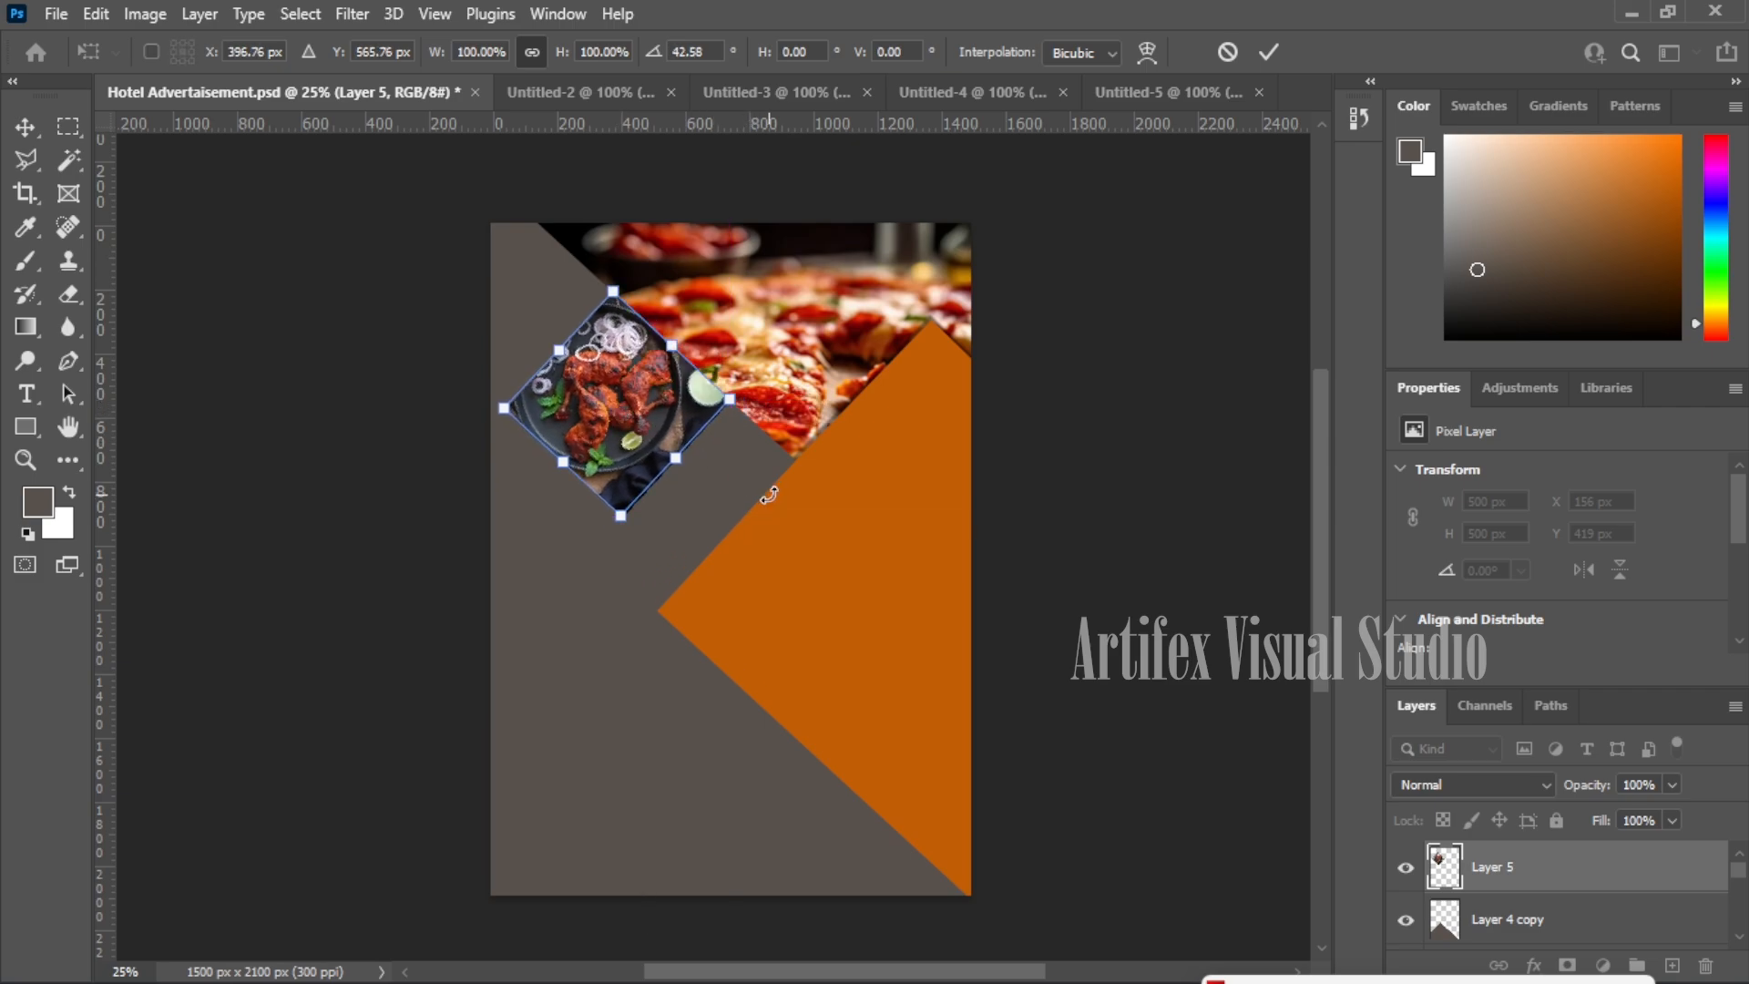
pyautogui.press('Return')
# - Add a 7 px white Stroke to the chicken photo layer and return to Untitled-3
pyautogui.click(1530, 963)
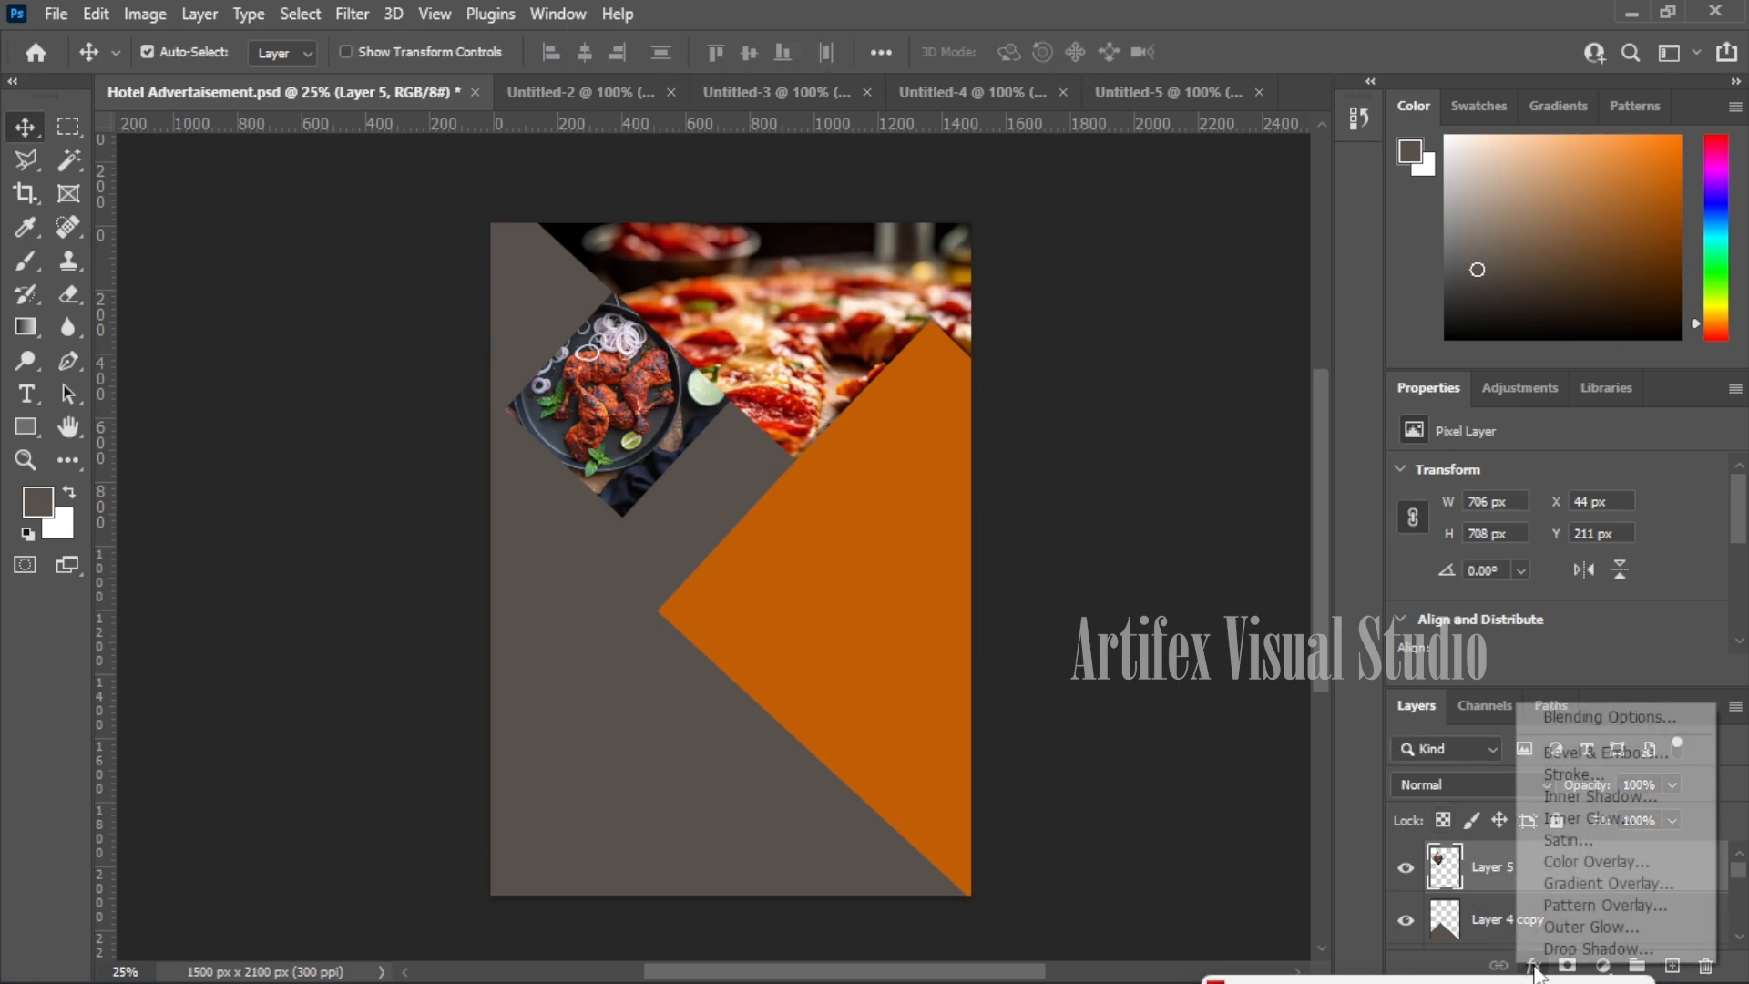
pyautogui.click(1568, 783)
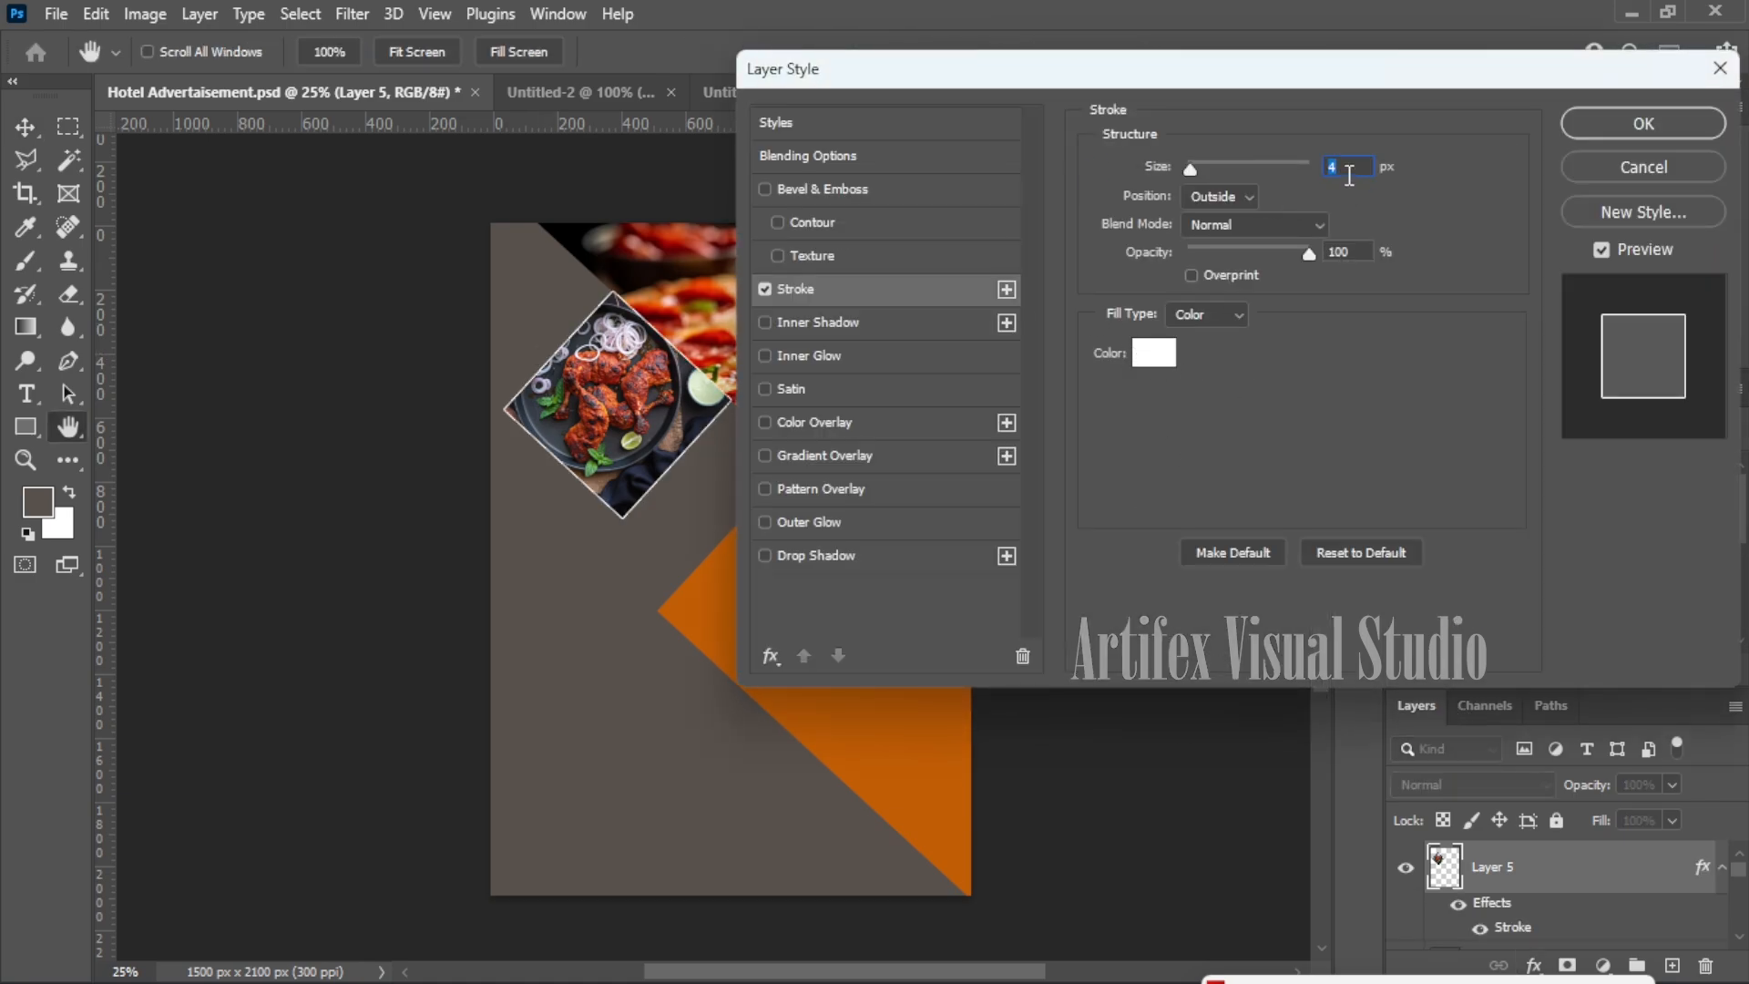
pyautogui.write('7')
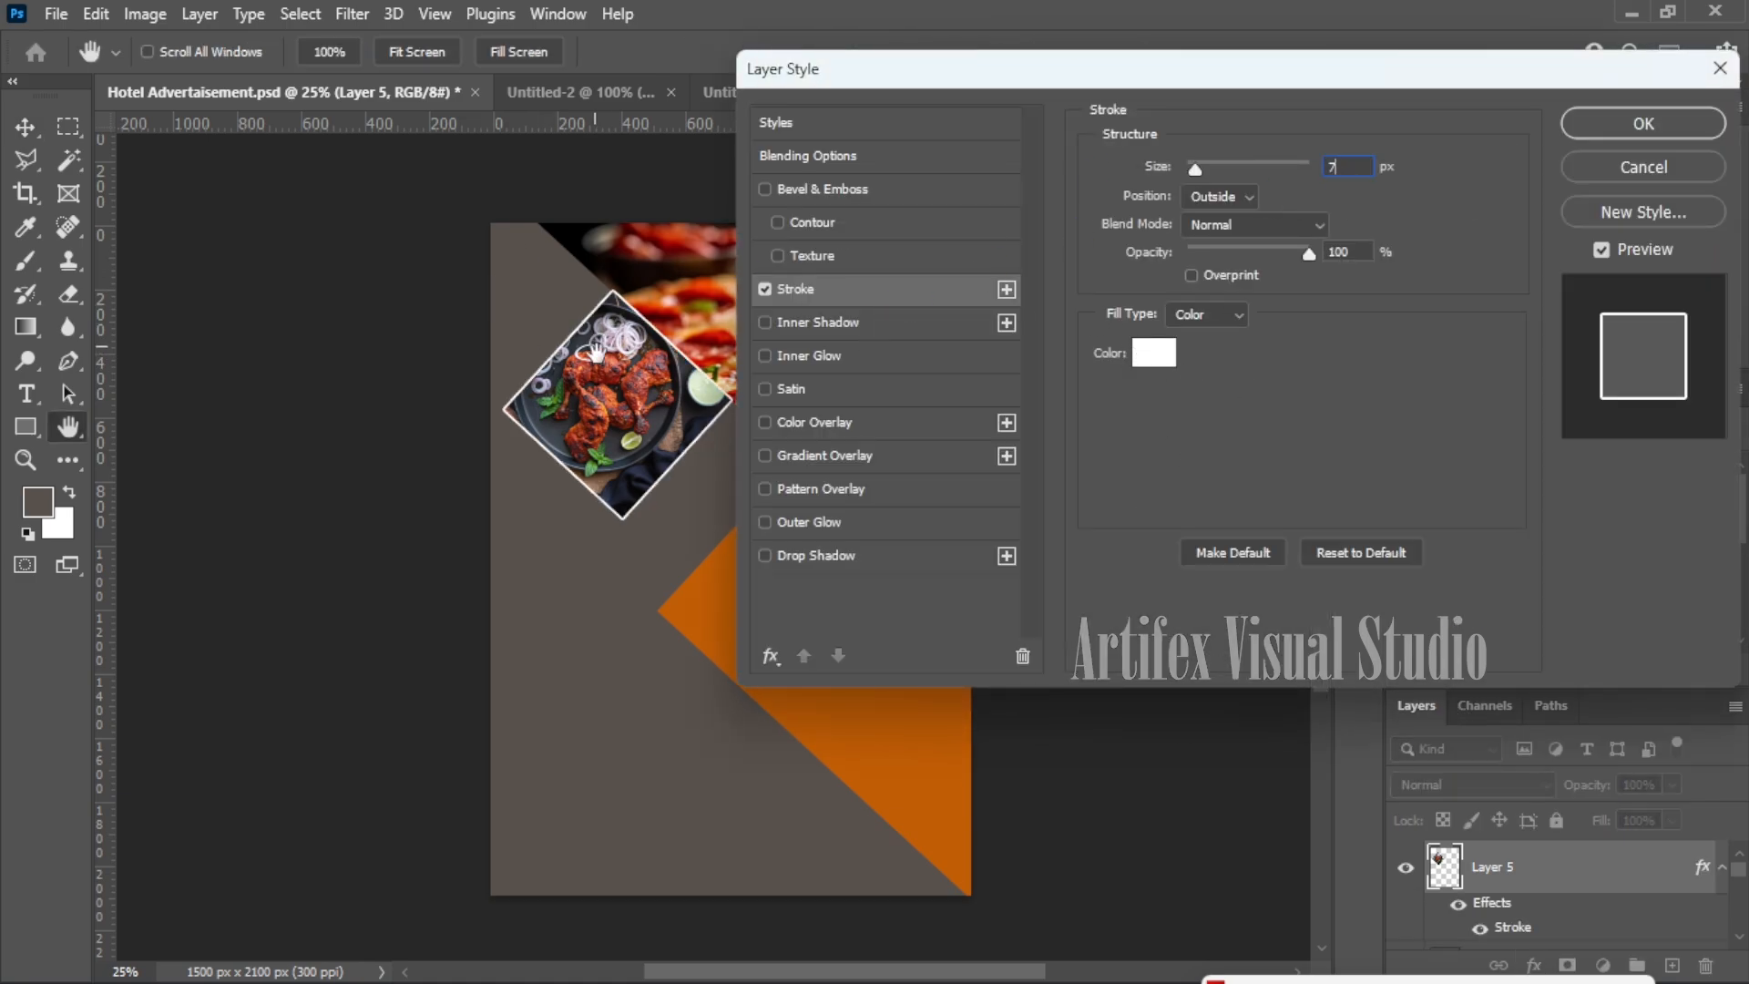
pyautogui.click(1640, 127)
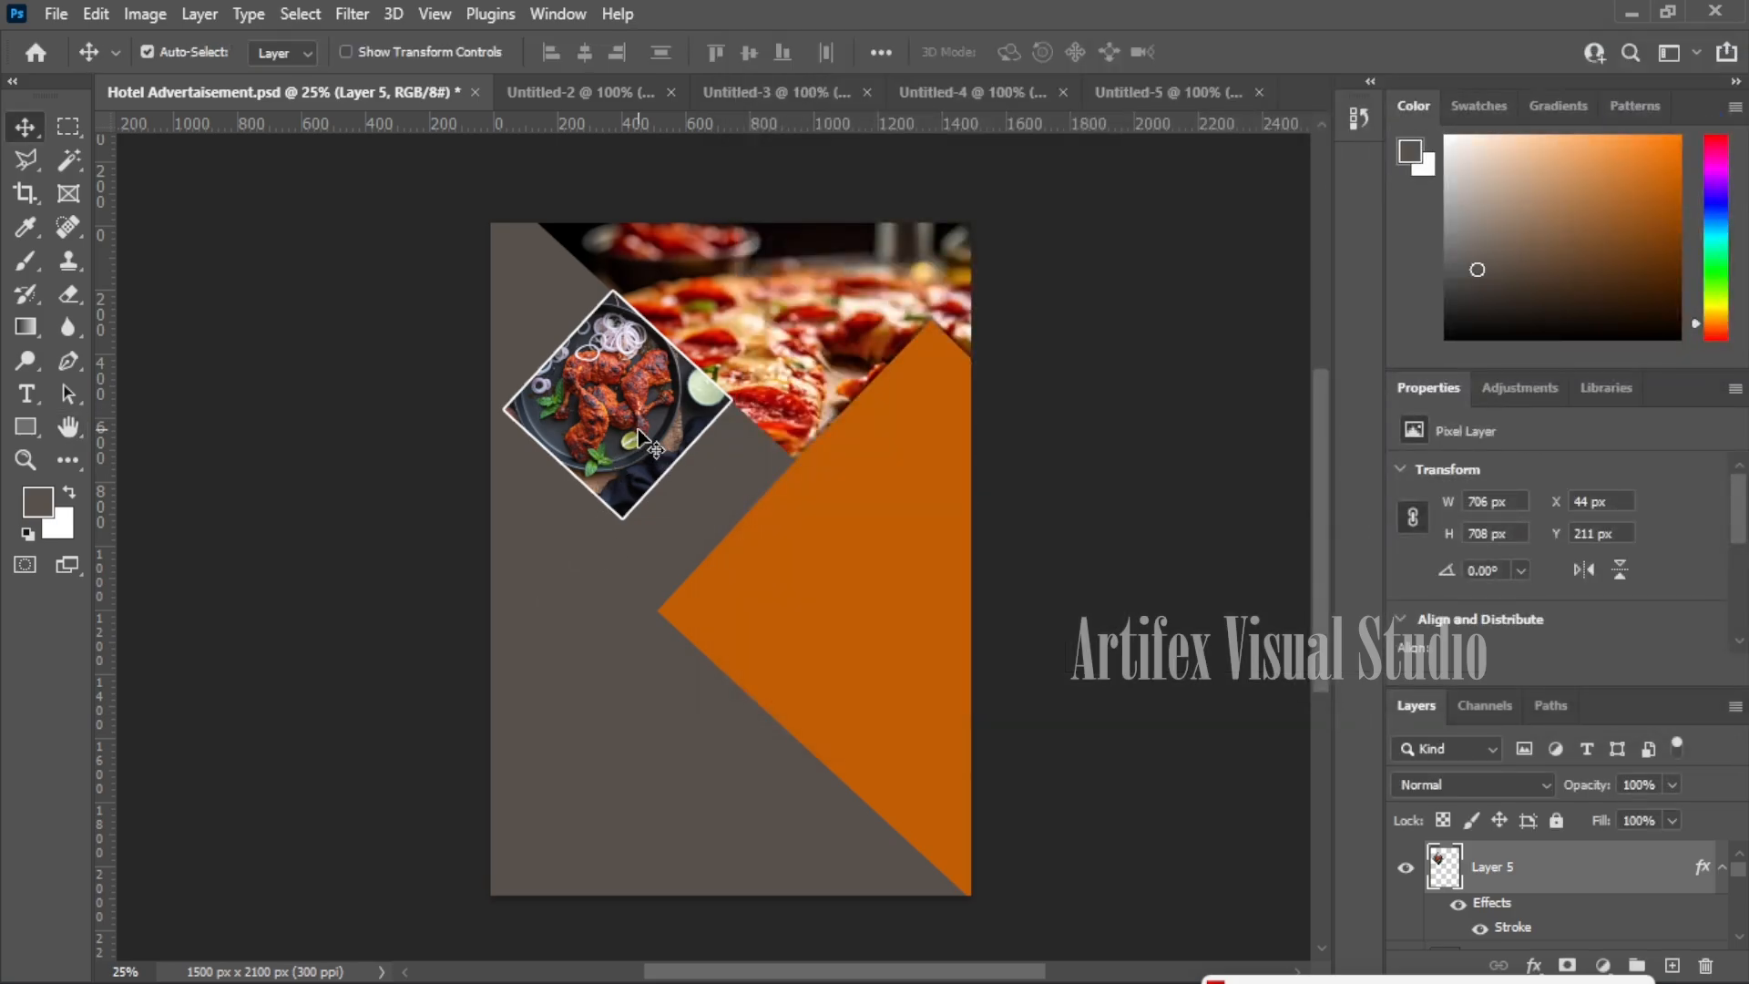
pyautogui.click(806, 93)
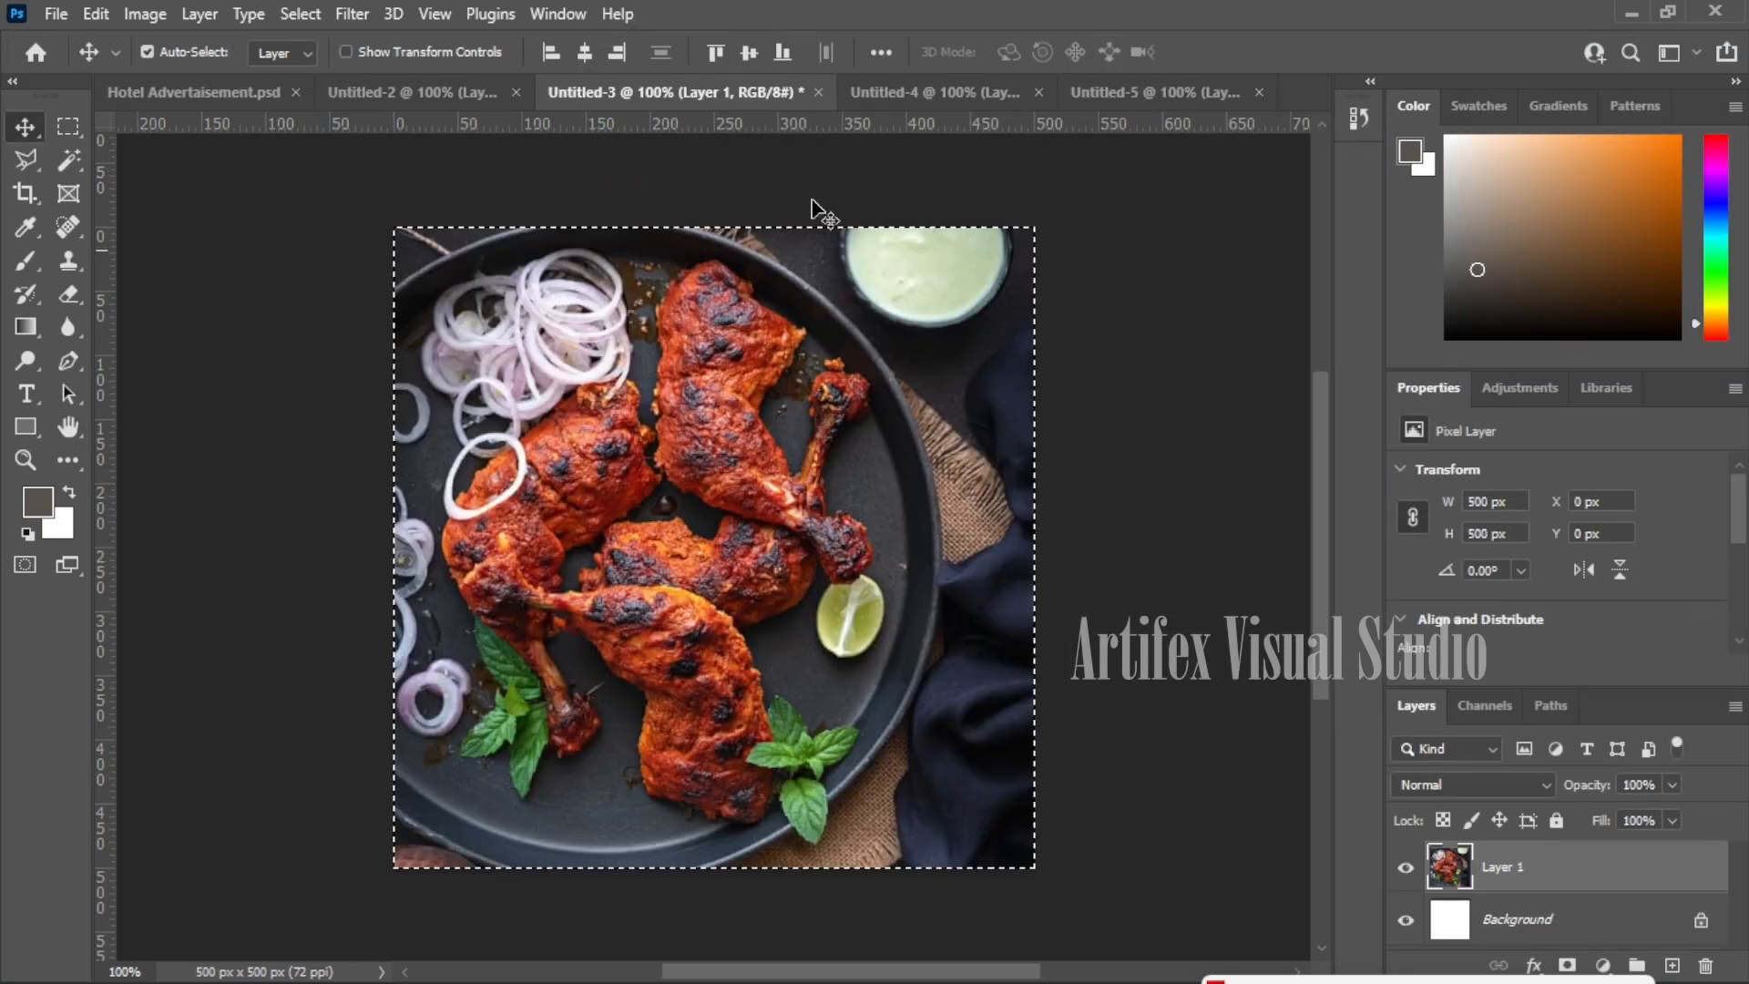
# - Copy the whole Untitled-4 burger image into the poster
pyautogui.click(973, 94)
pyautogui.press('ctrl')
pyautogui.hotkey('ctrl', 'a')
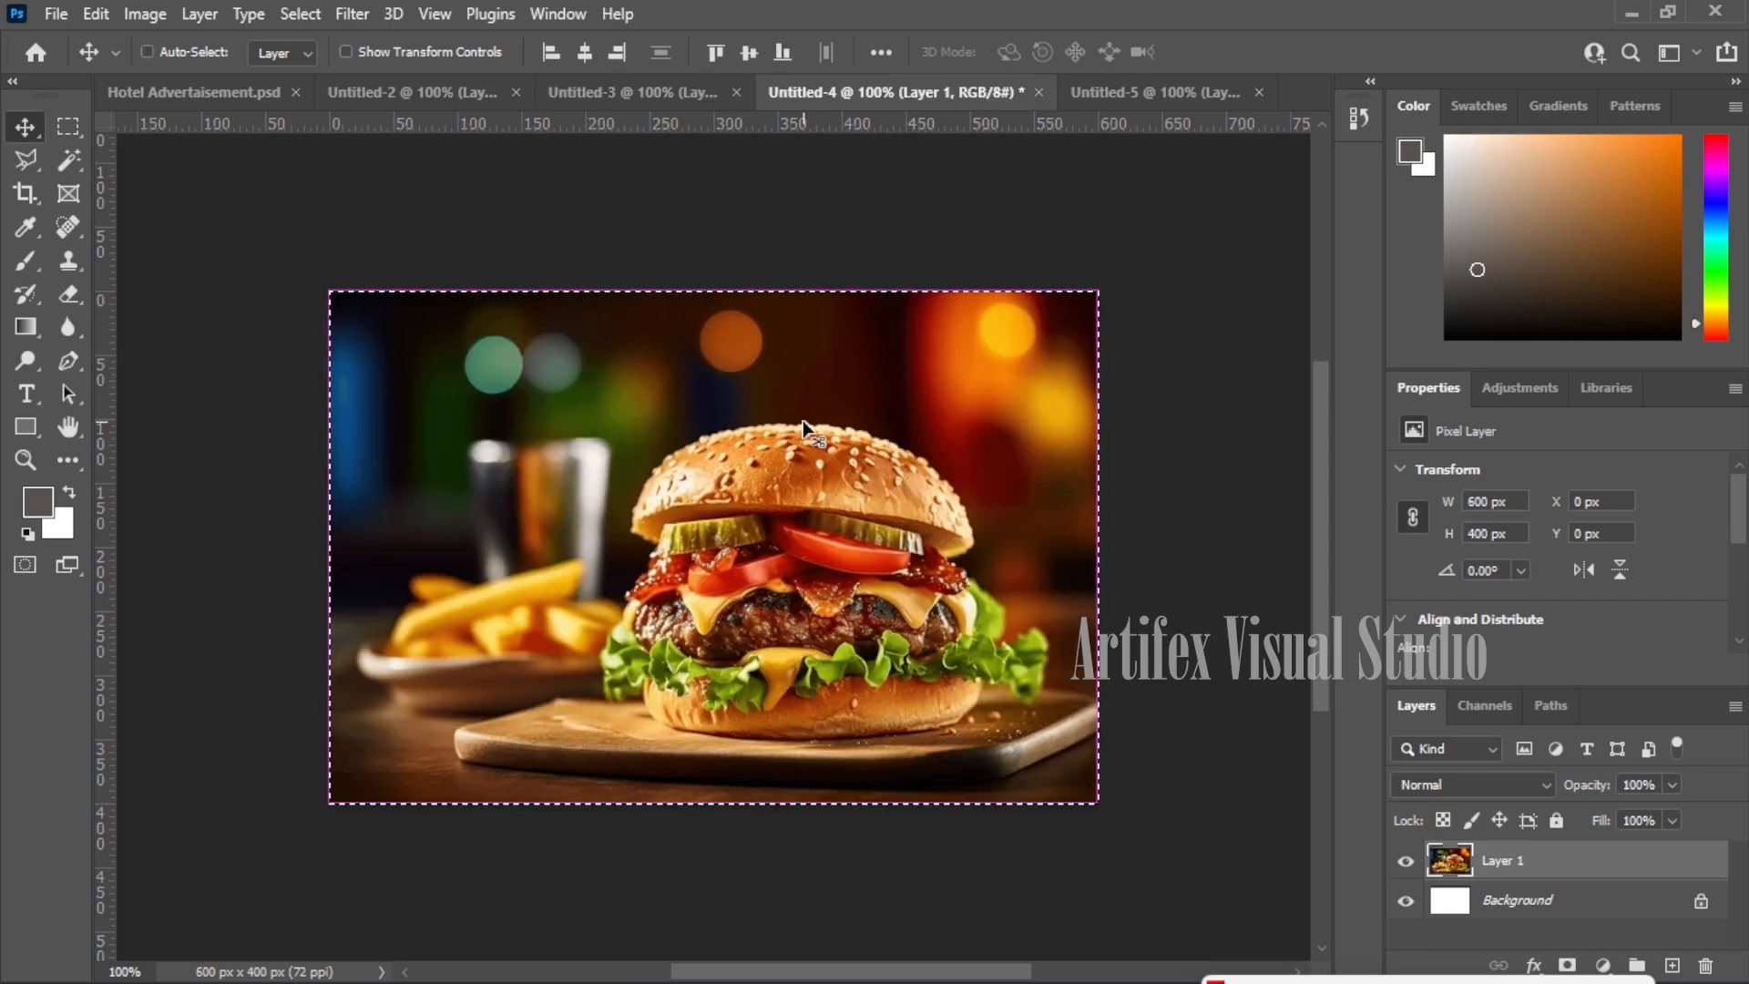
pyautogui.moveTo(225, 78); pyautogui.dragTo(692, 617)
# - Rotate the burger photo to about -25.42° and position it below the chicken diamond
pyautogui.hotkey('ctrl', 't')
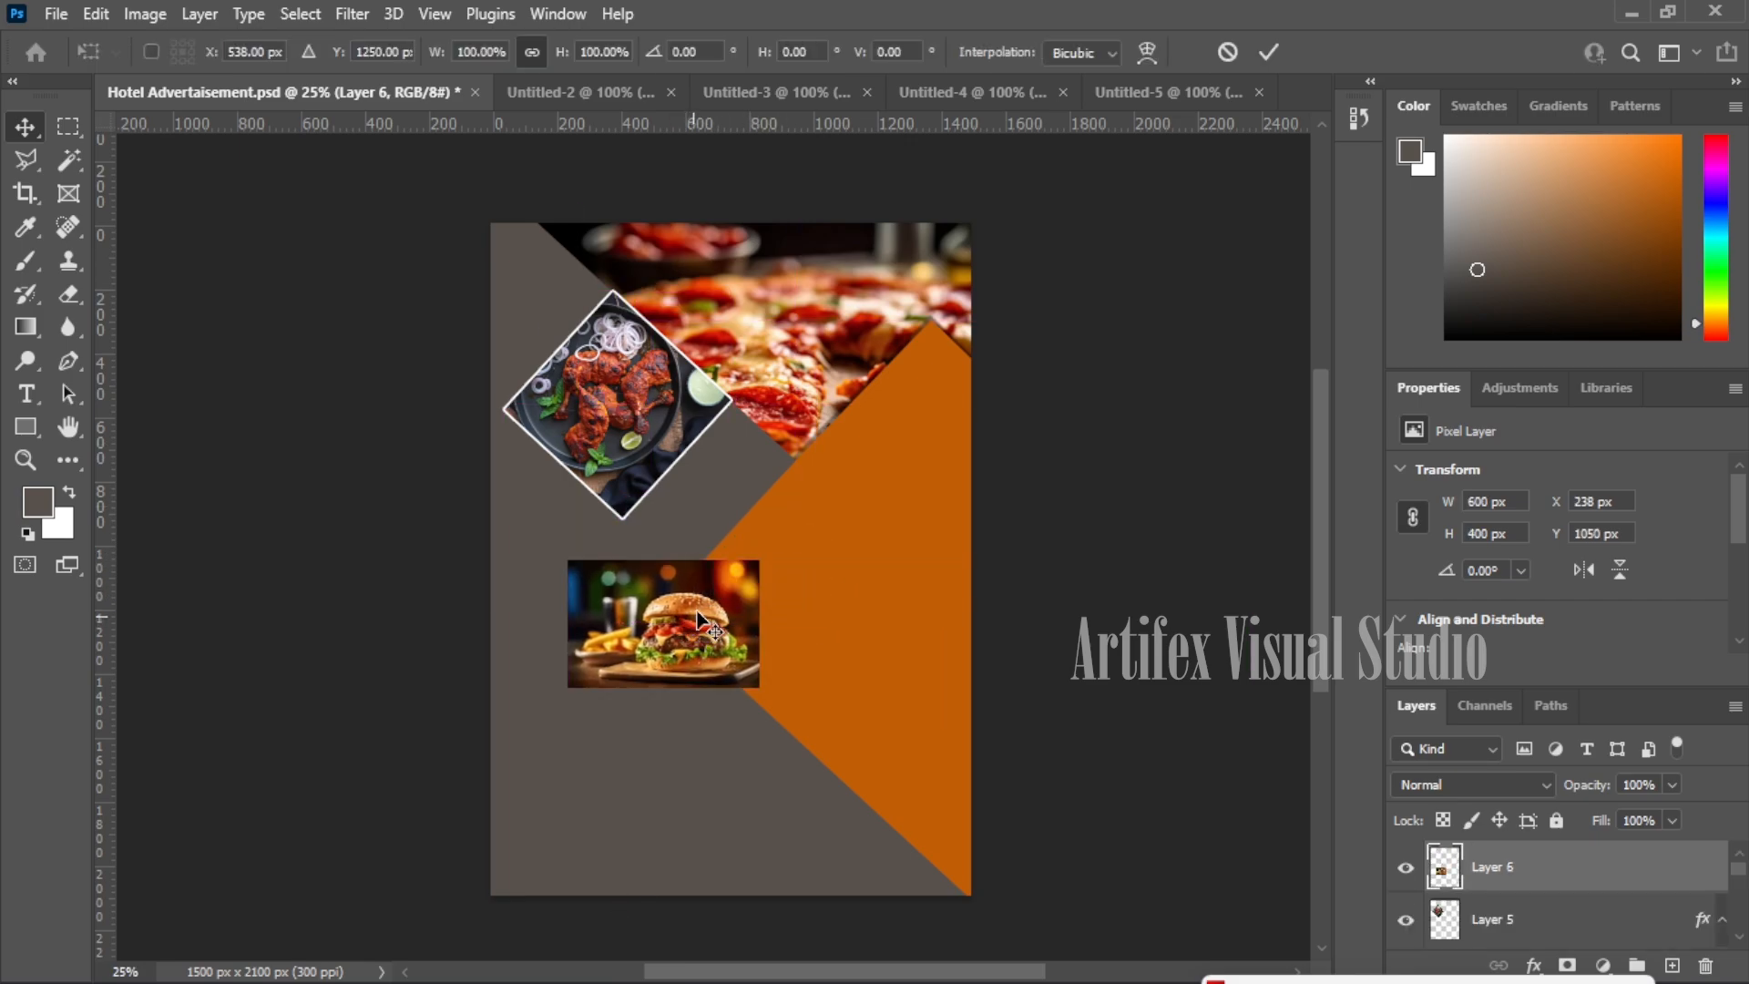
pyautogui.moveTo(781, 550); pyautogui.dragTo(730, 487)
pyautogui.moveTo(680, 636); pyautogui.dragTo(685, 597)
pyautogui.moveTo(757, 451); pyautogui.dragTo(745, 444)
pyautogui.moveTo(701, 562); pyautogui.dragTo(693, 561)
pyautogui.moveTo(739, 469); pyautogui.dragTo(765, 450)
pyautogui.moveTo(712, 563); pyautogui.dragTo(733, 567)
pyautogui.moveTo(783, 474); pyautogui.dragTo(770, 455)
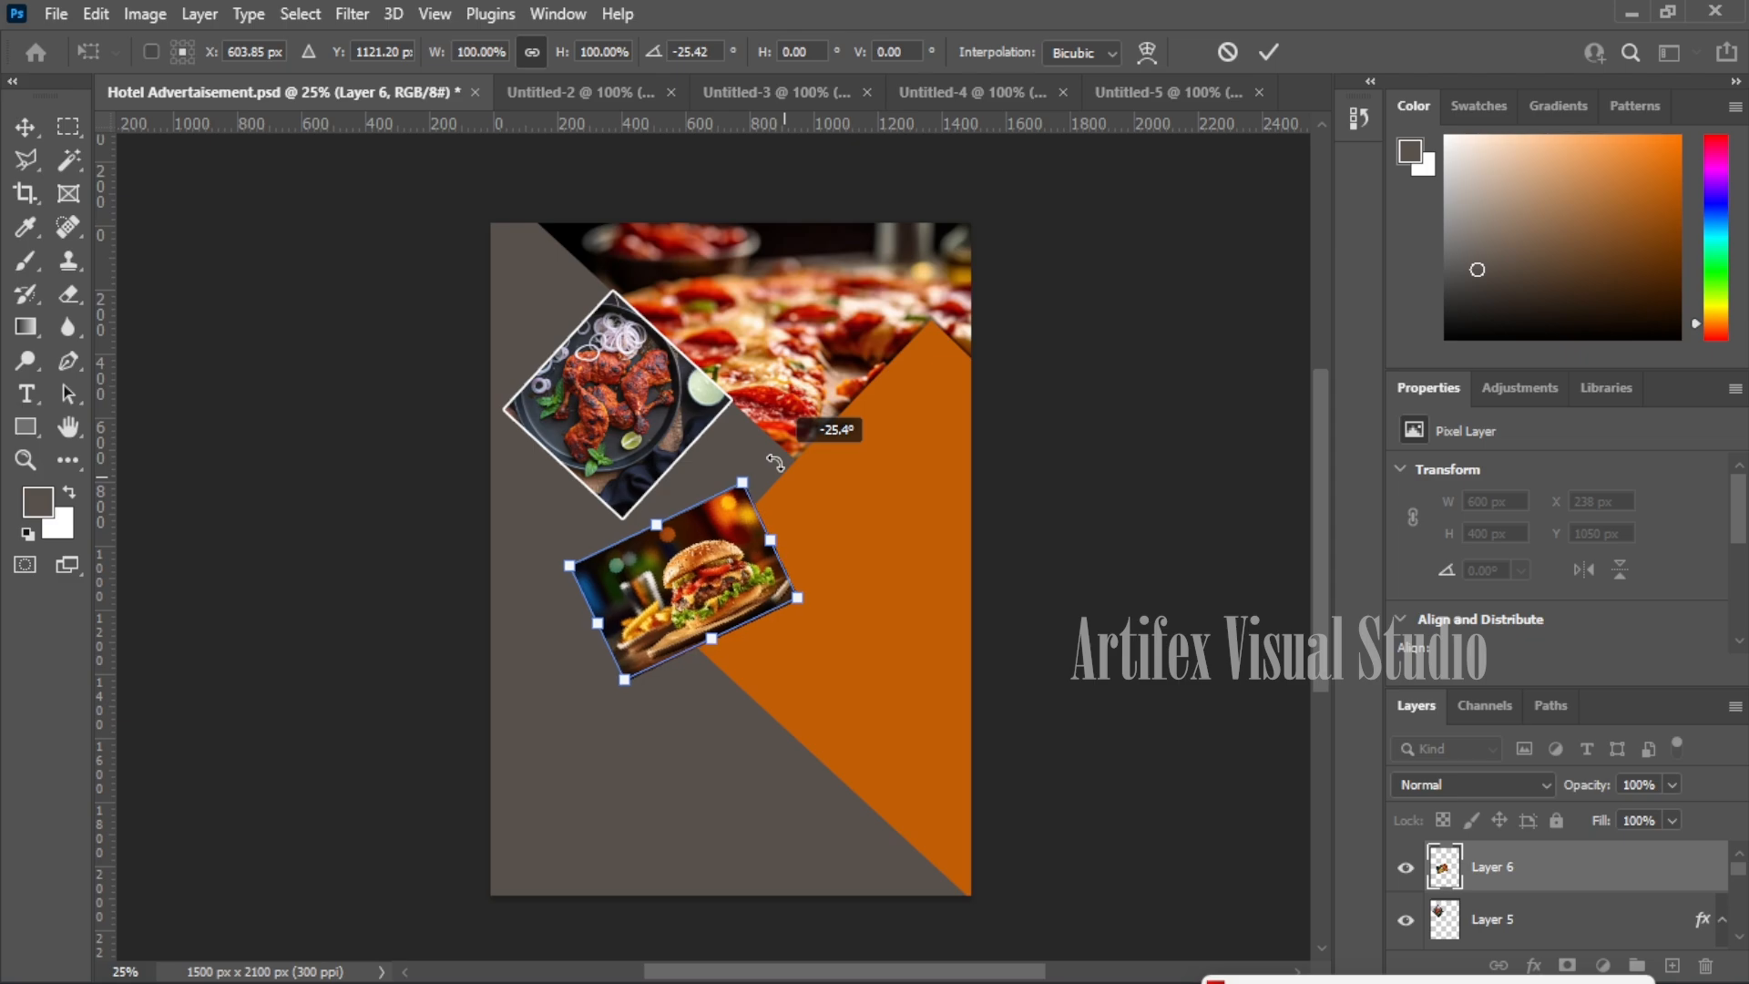
pyautogui.moveTo(727, 556); pyautogui.dragTo(719, 556)
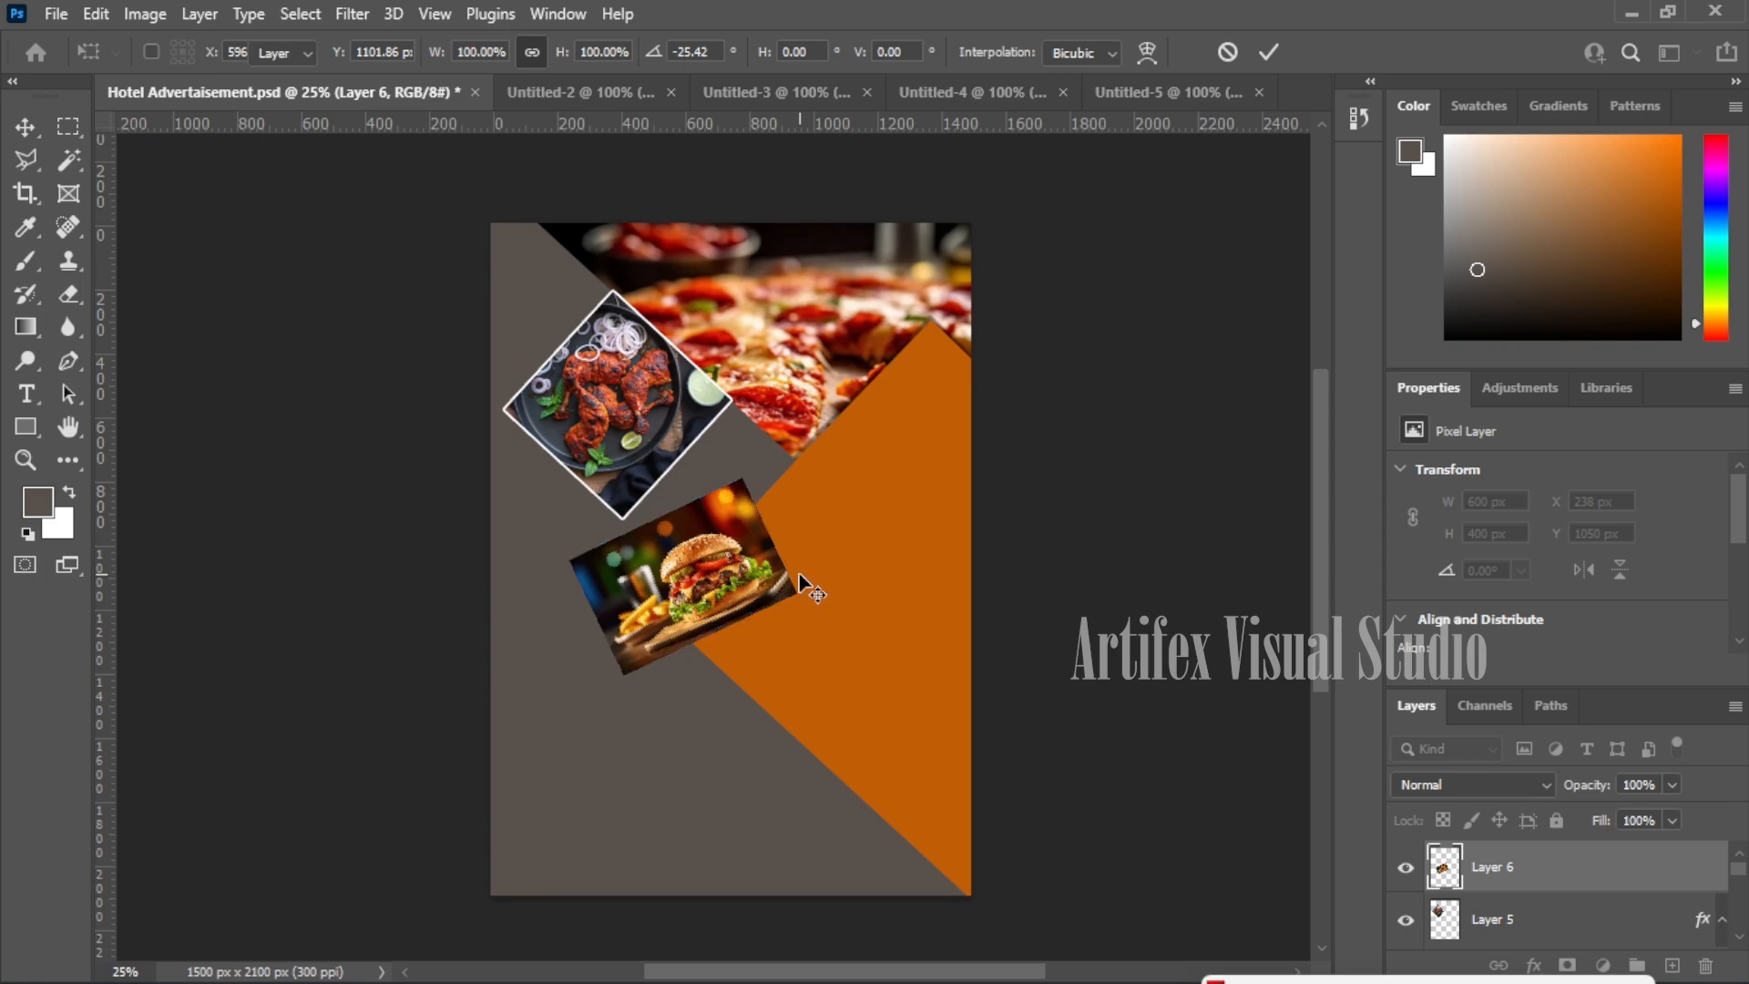
pyautogui.press('Return')
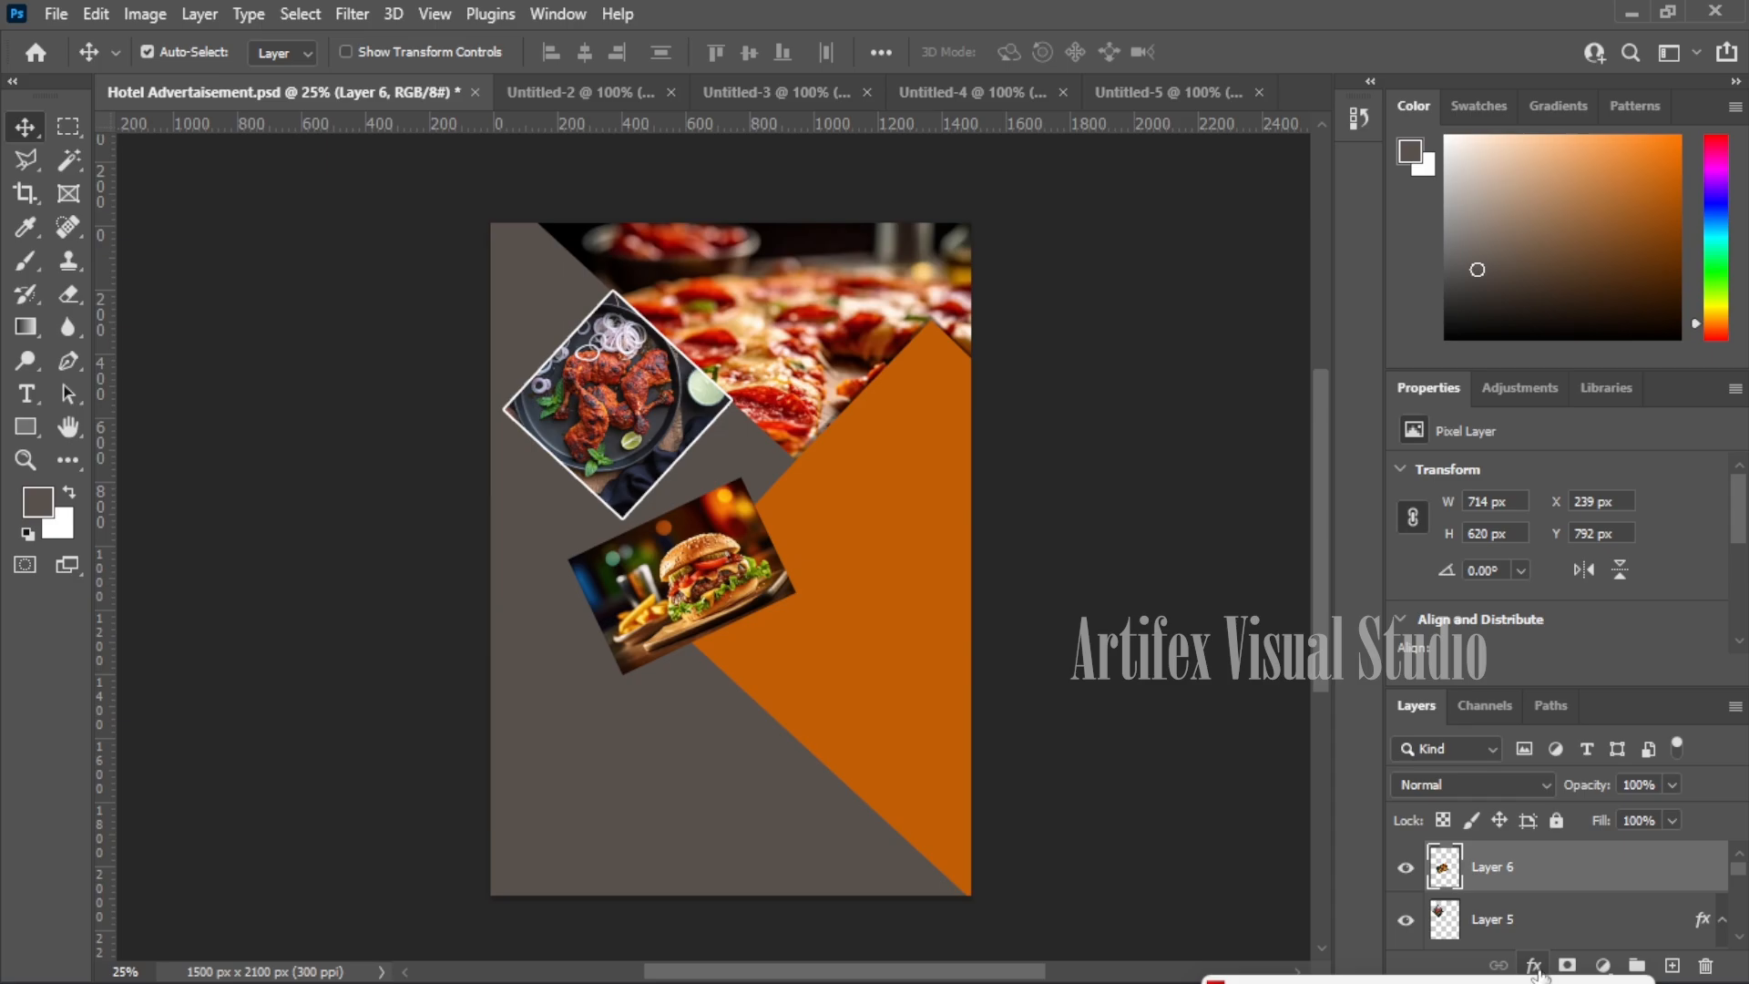
# - Give the burger photo the same 7 px white Stroke
pyautogui.click(1535, 968)
pyautogui.press('Escape')
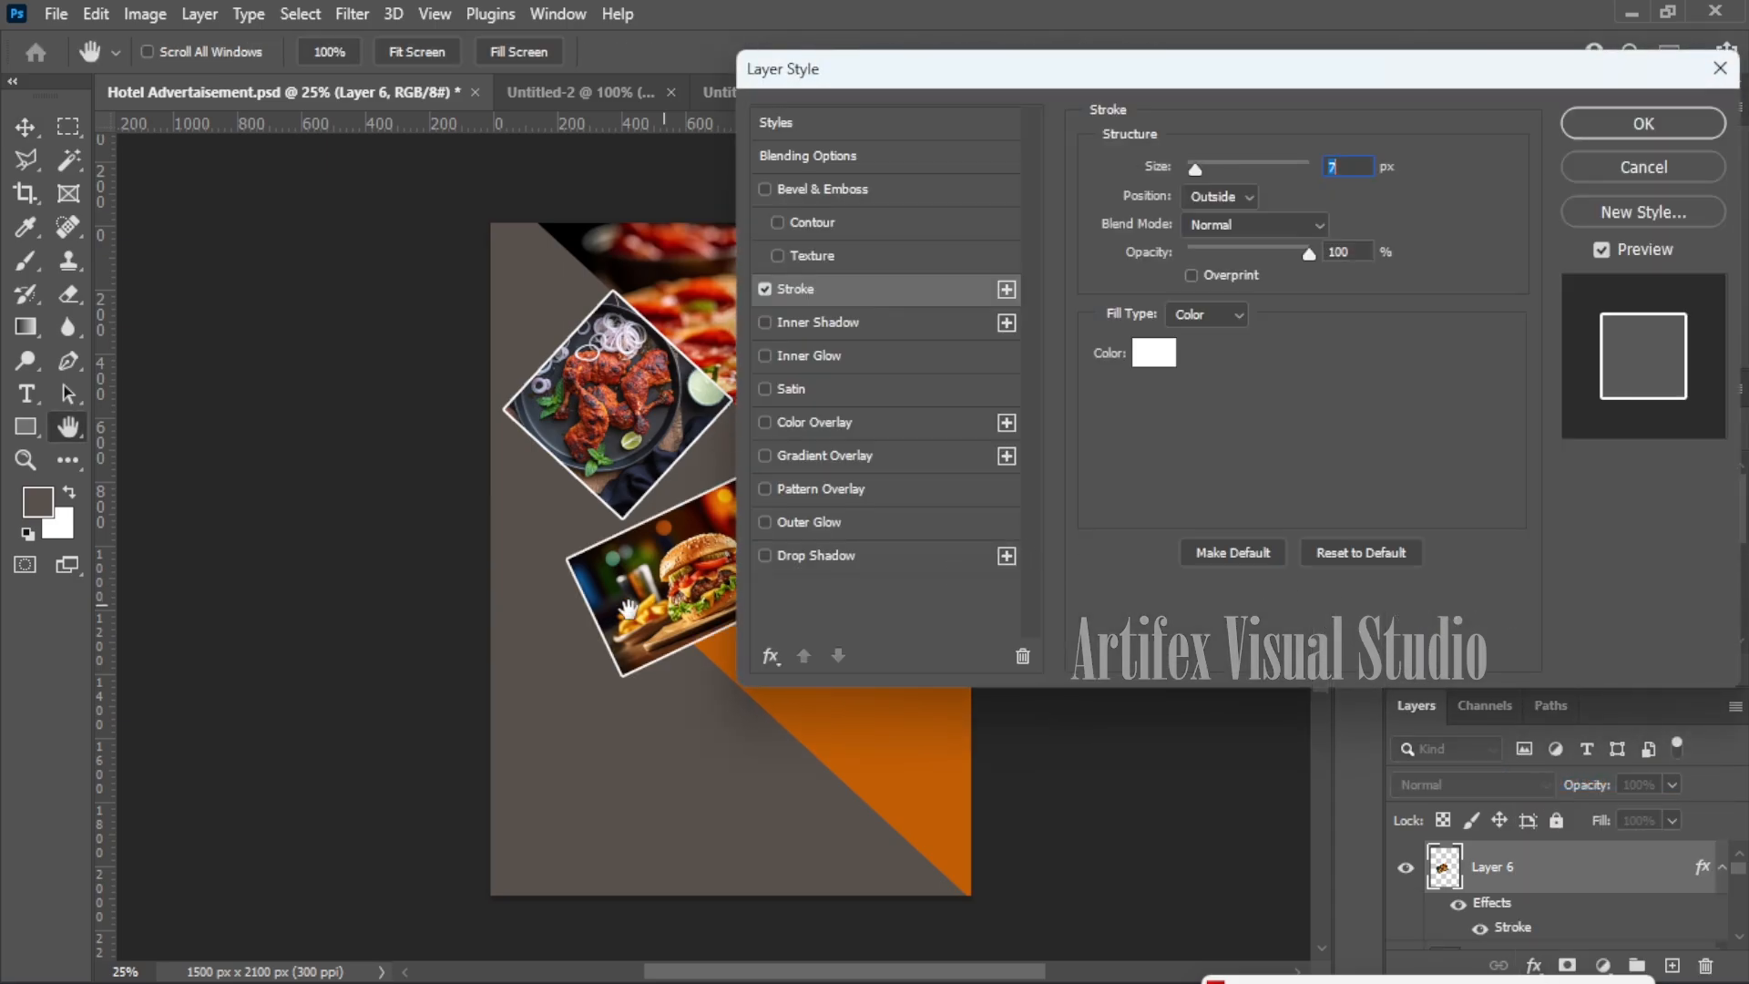
pyautogui.click(1645, 124)
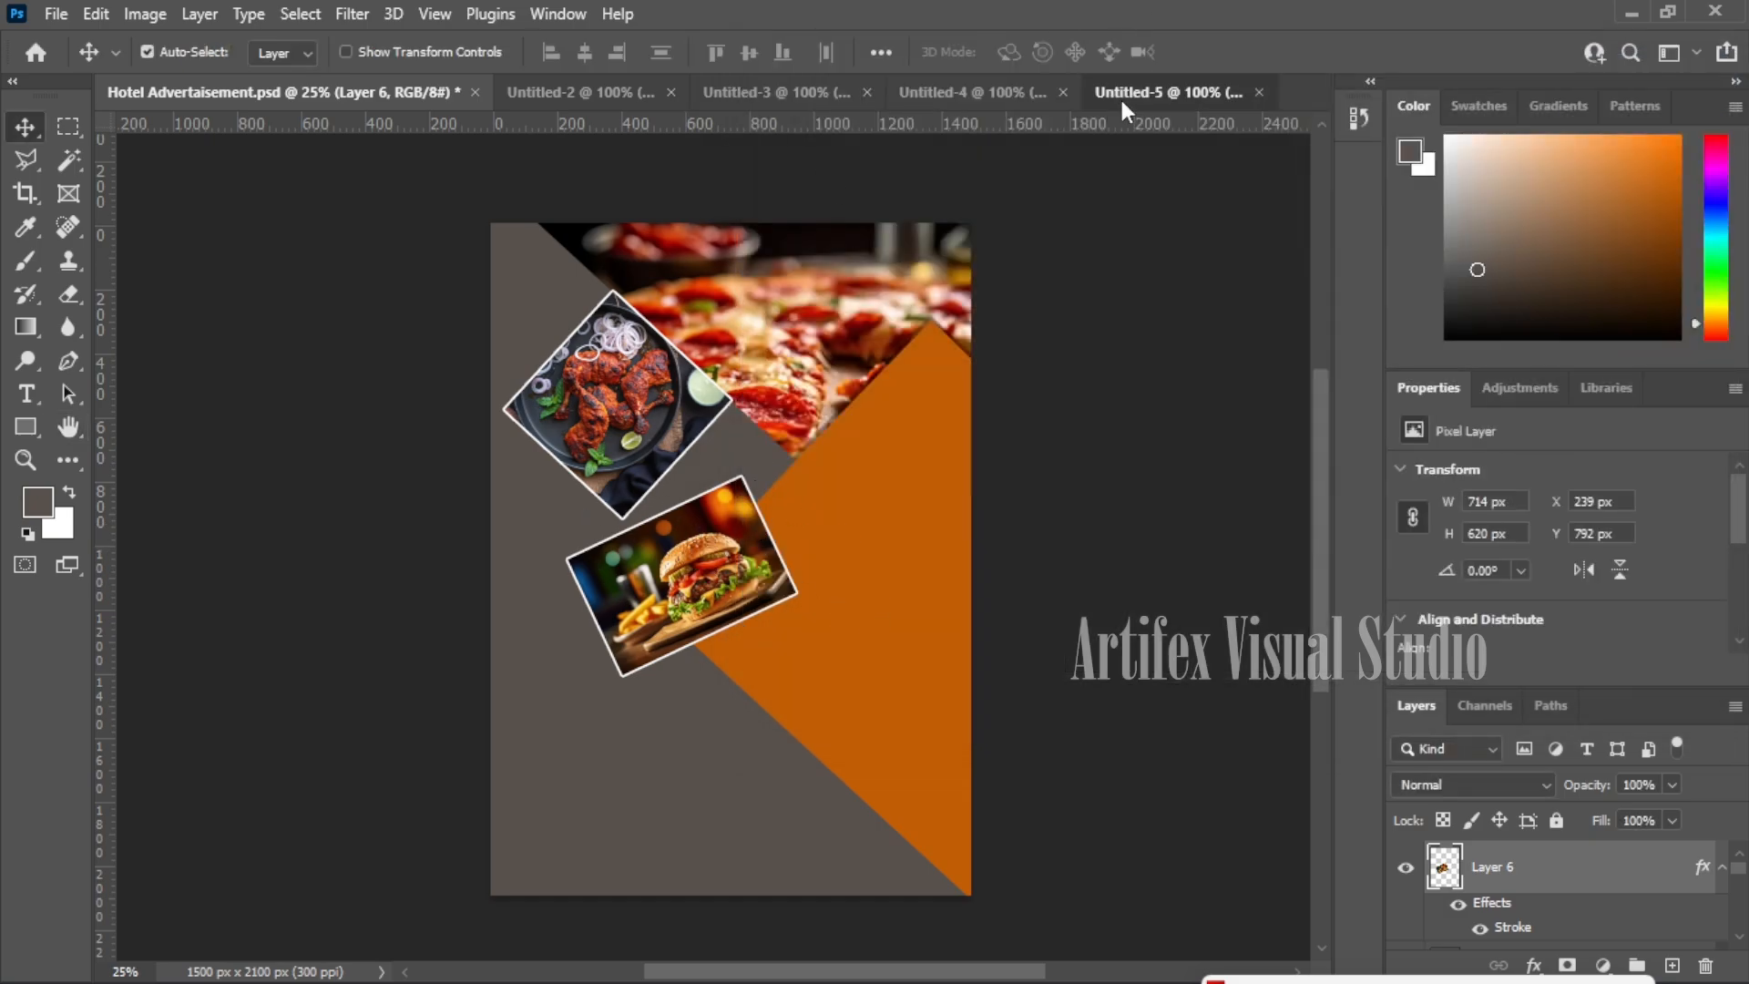
# - Copy the whole fries photo into the Hotel Advertisement poster
pyautogui.click(1122, 95)
pyautogui.hotkey('ctrl', 'a')
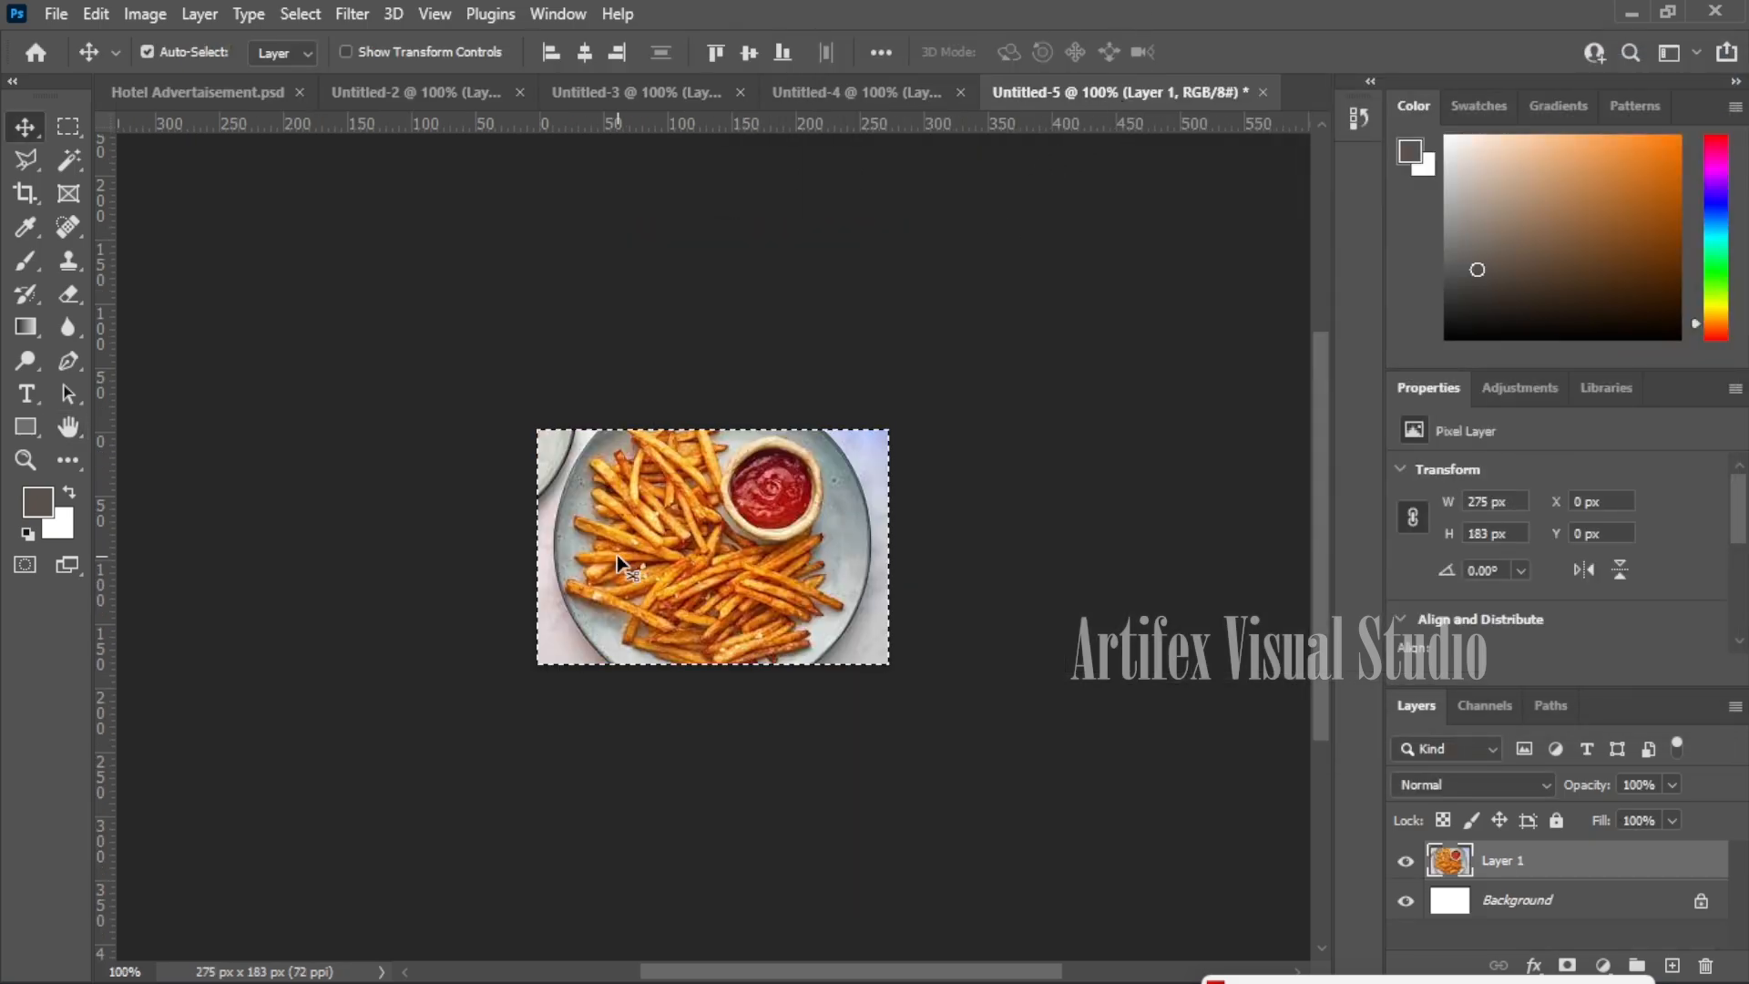
pyautogui.moveTo(258, 100); pyautogui.dragTo(832, 840)
# - Enlarge the fries photo and tilt it about 29° at the lower left, below the burger
pyautogui.hotkey('ctrl', 't')
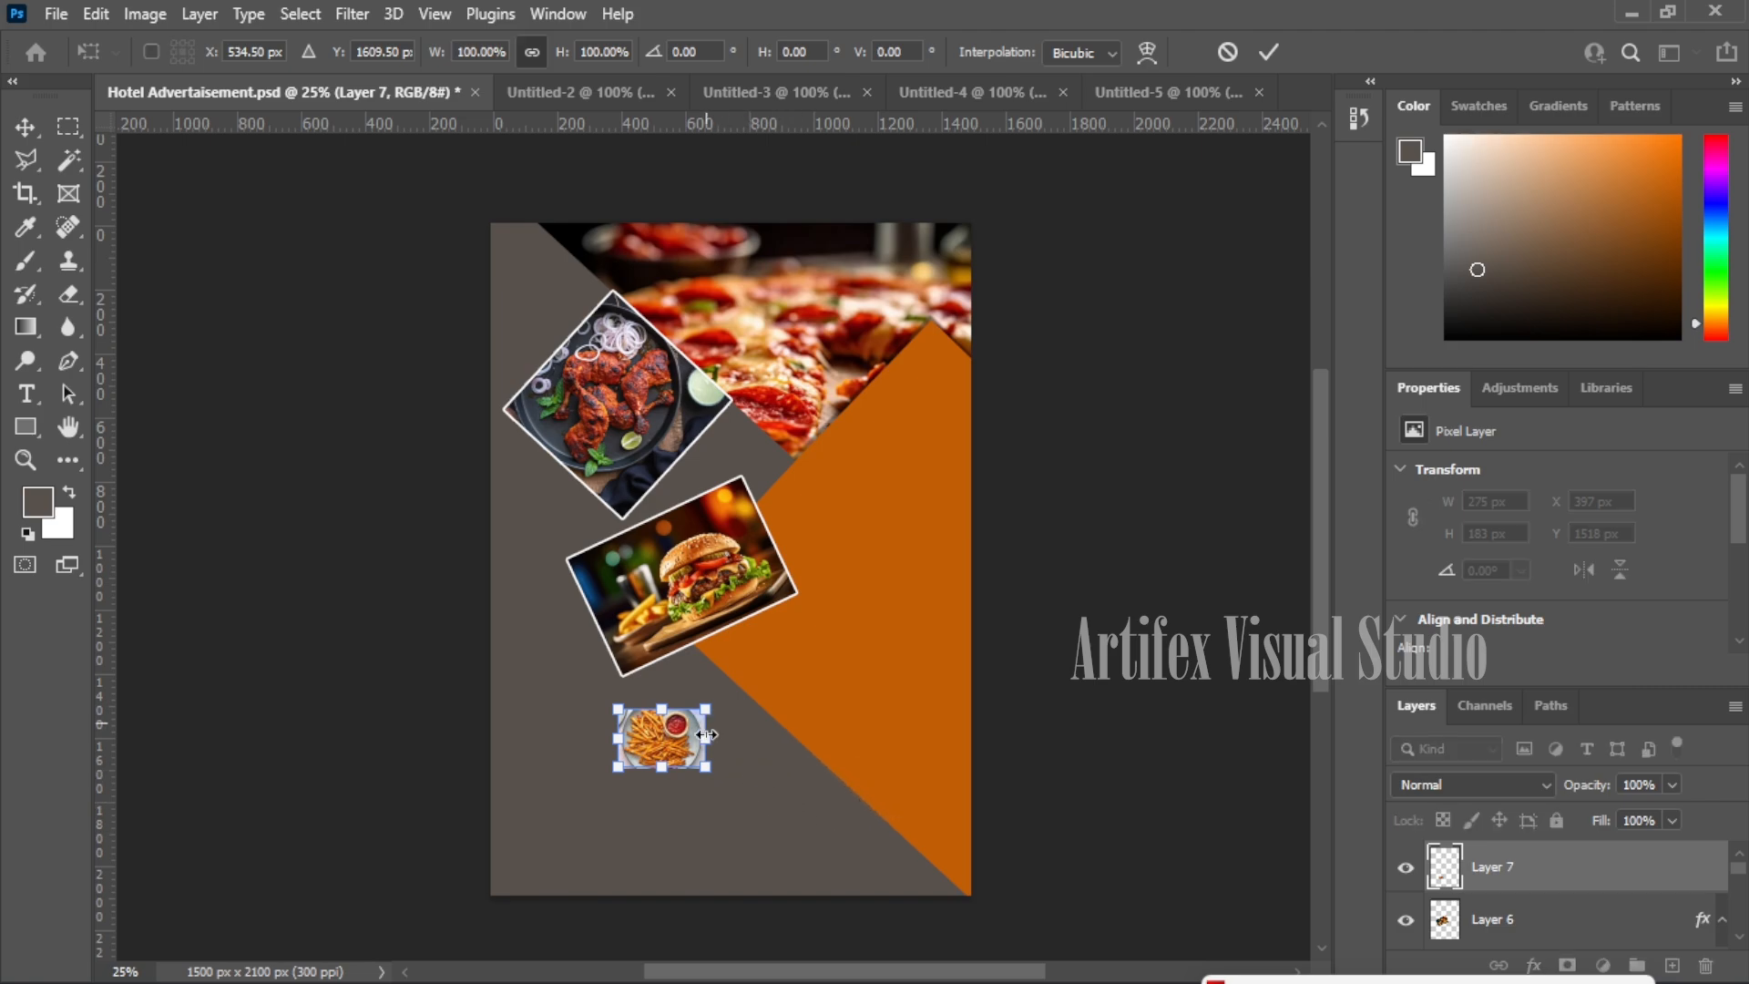
pyautogui.moveTo(703, 766); pyautogui.dragTo(792, 832)
pyautogui.moveTo(826, 707); pyautogui.dragTo(654, 771)
pyautogui.moveTo(744, 716); pyautogui.dragTo(749, 783)
pyautogui.moveTo(628, 756); pyautogui.dragTo(613, 743)
pyautogui.moveTo(733, 761); pyautogui.dragTo(653, 785)
pyautogui.moveTo(757, 793); pyautogui.dragTo(747, 734)
pyautogui.moveTo(599, 779); pyautogui.dragTo(610, 785)
pyautogui.press('Return')
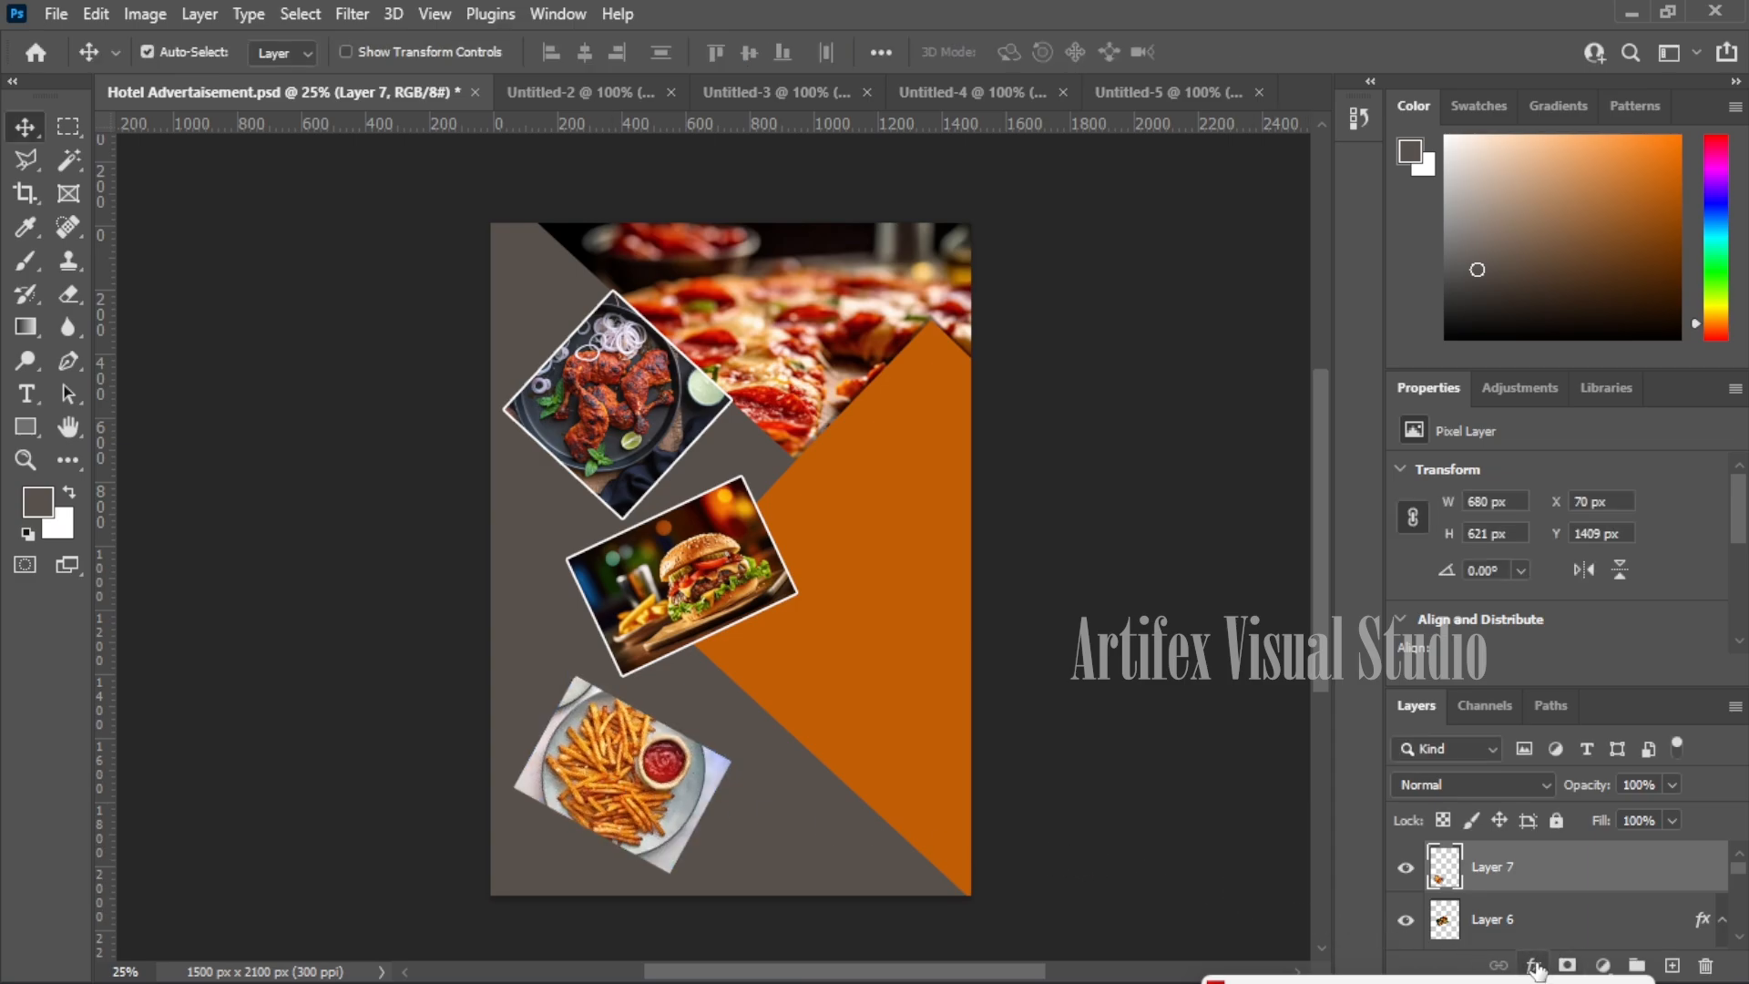
# - Give the fries photo a 7 px white stroke border
pyautogui.click(1533, 964)
pyautogui.click(1565, 779)
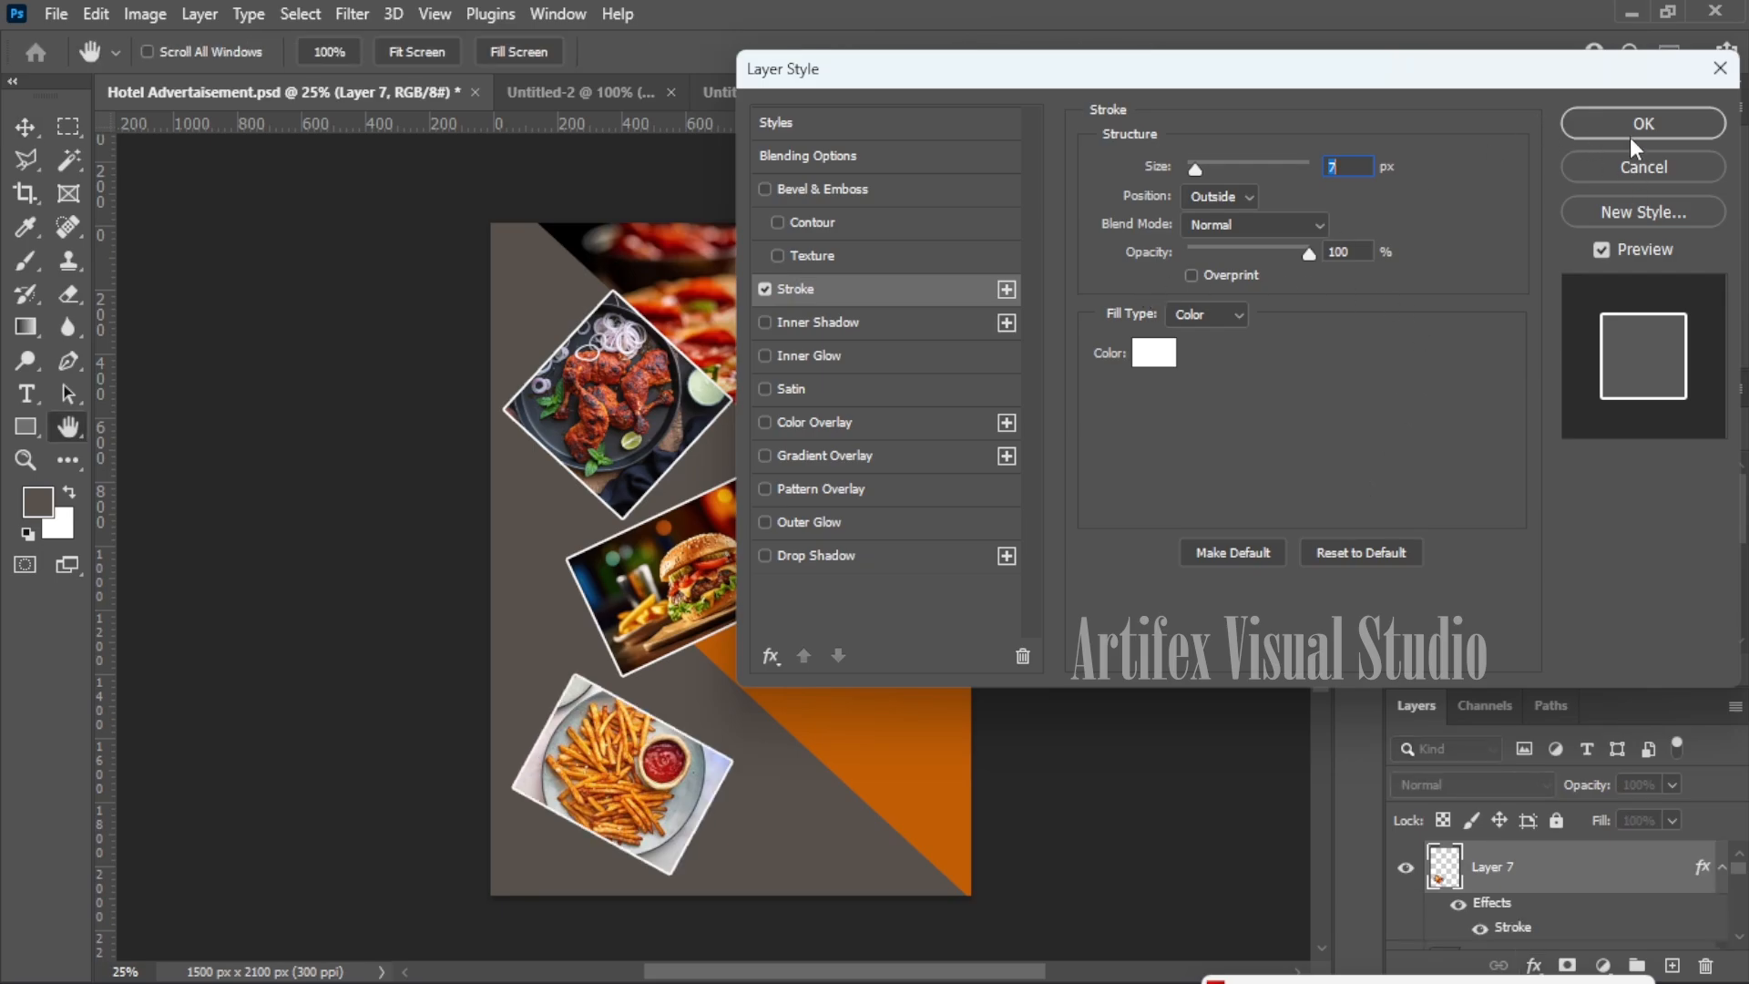
pyautogui.click(1630, 137)
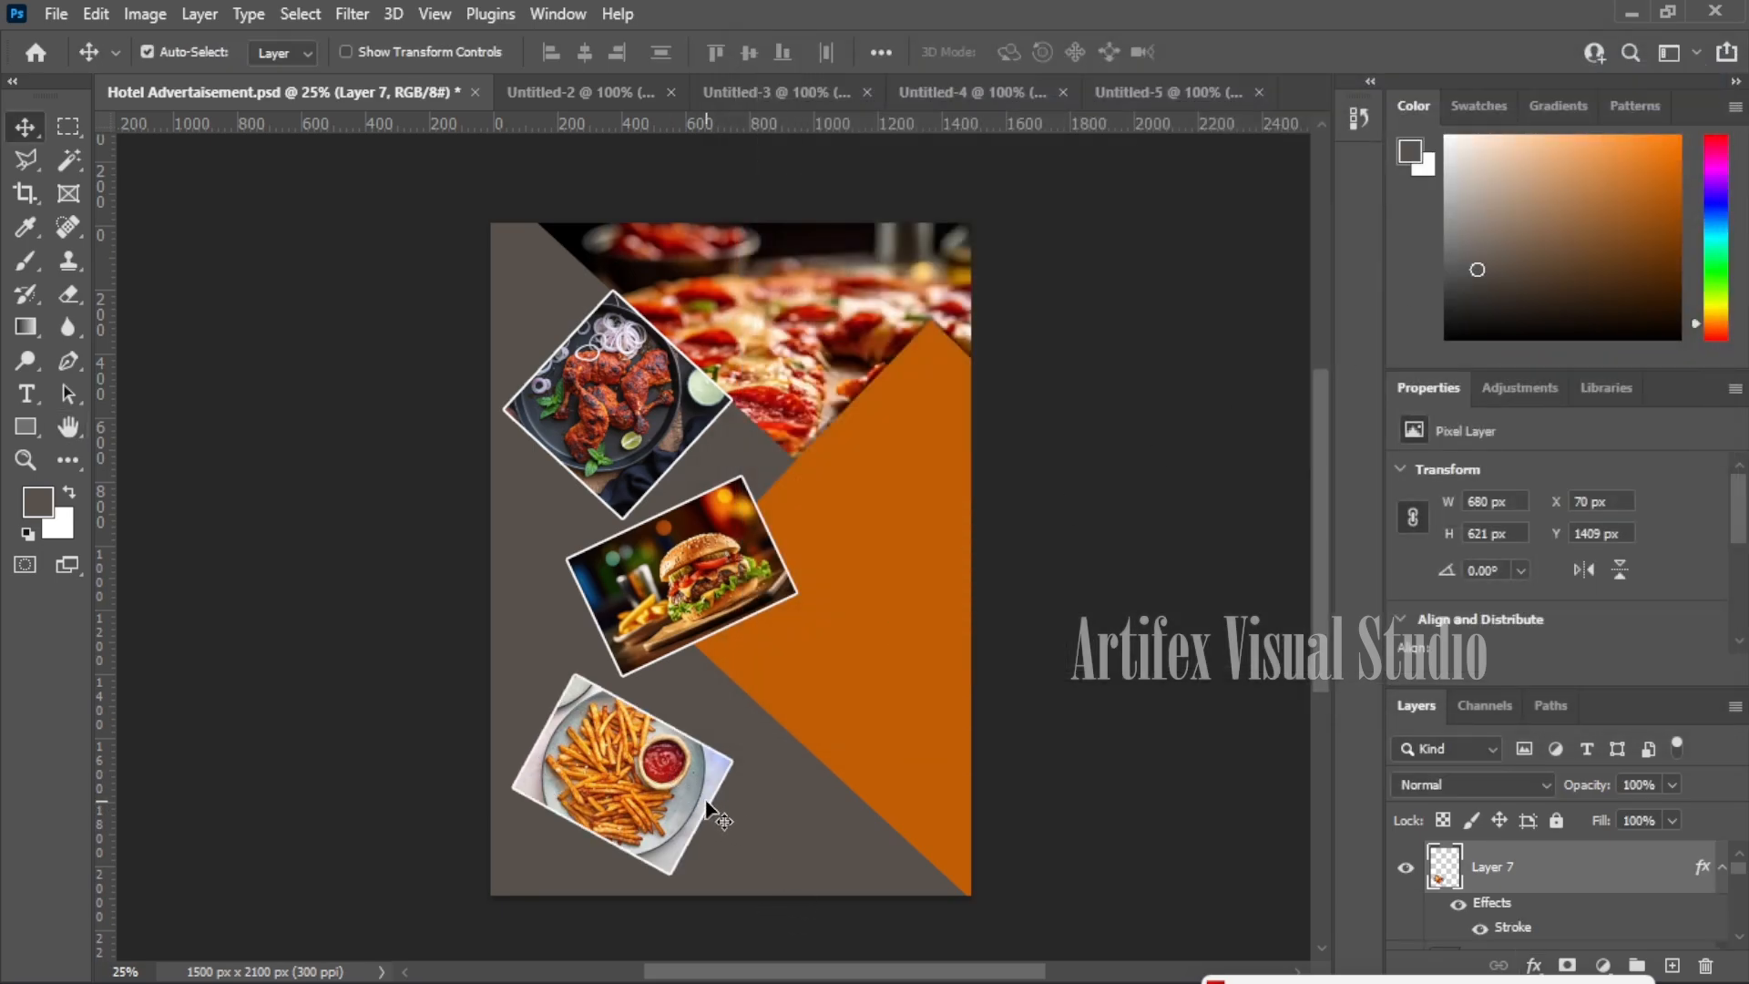
# - Rotate the burger photo counter-clockwise and fit it up against the chicken photo
pyautogui.click(724, 573)
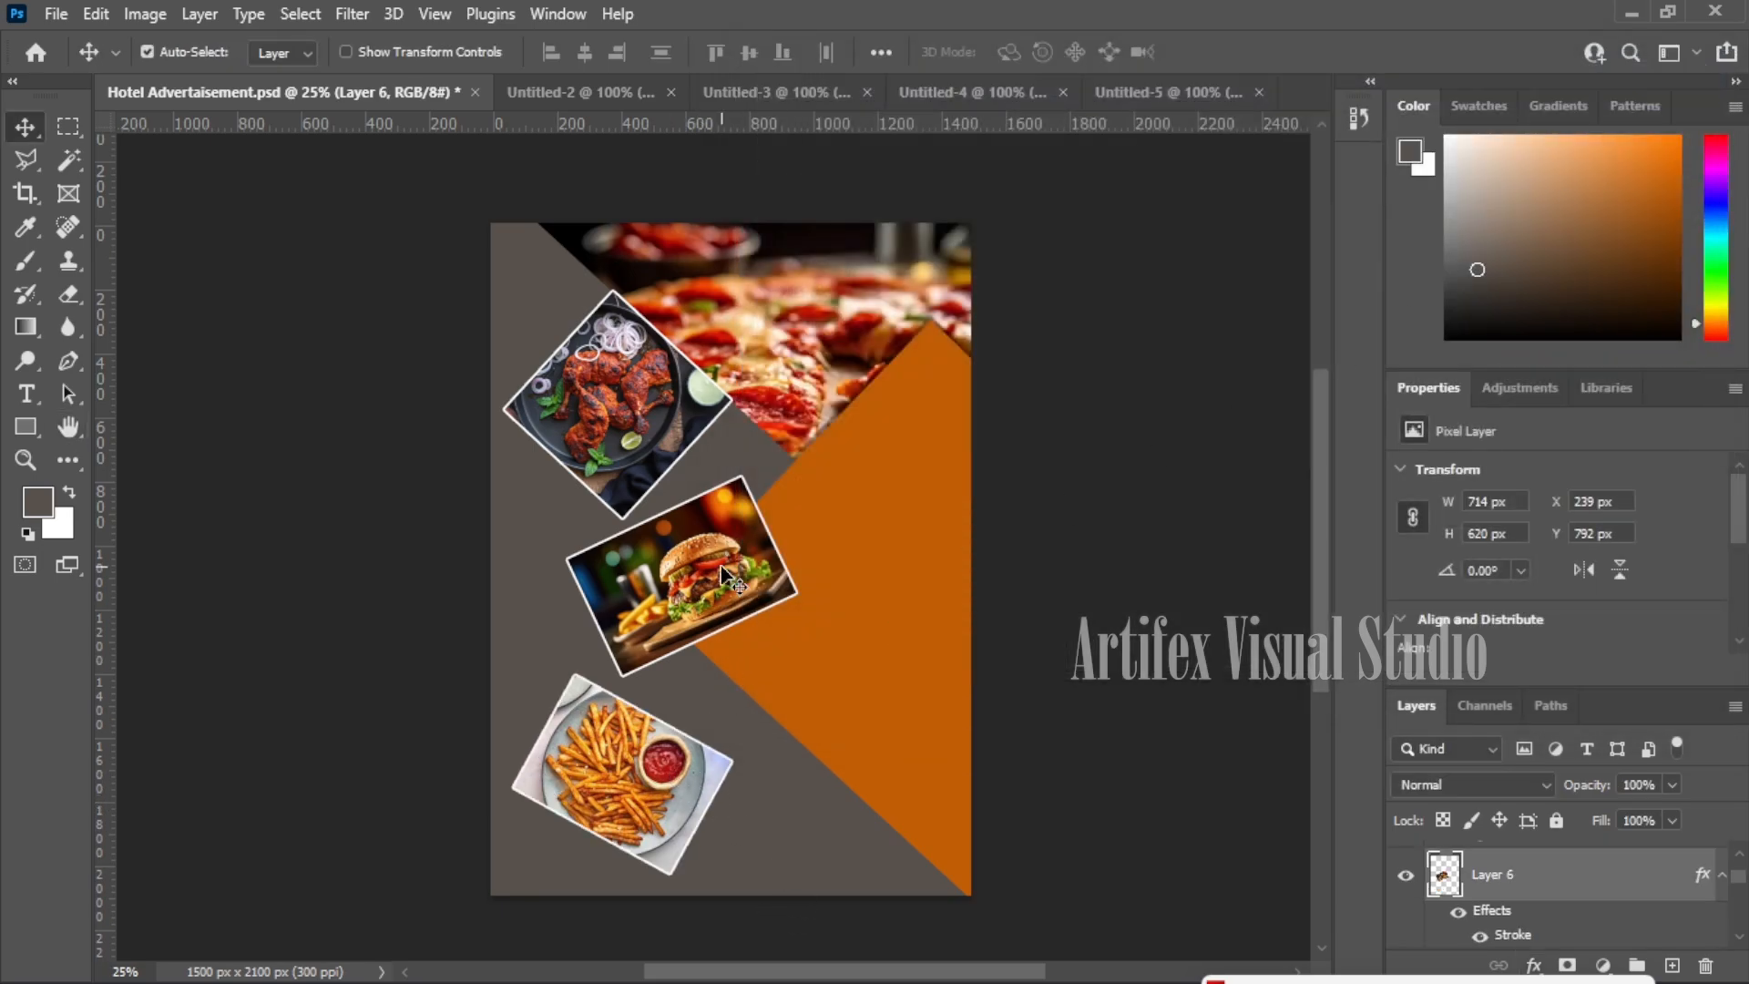
pyautogui.moveTo(725, 572); pyautogui.dragTo(756, 570)
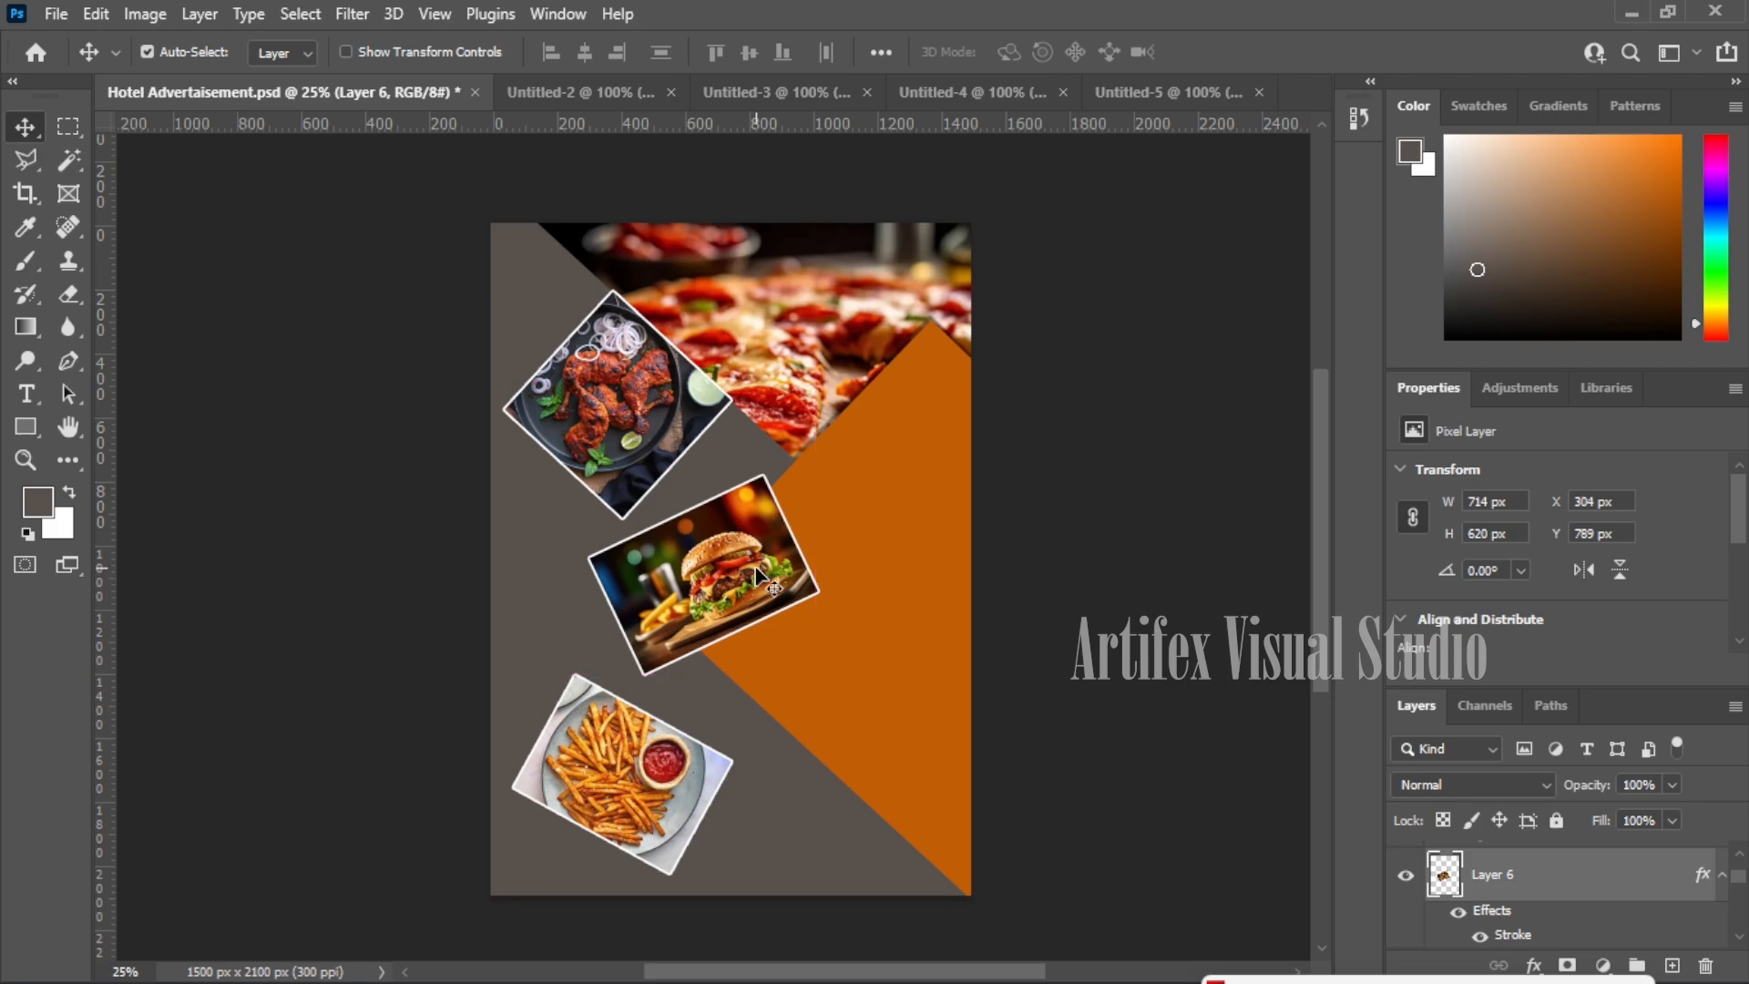
pyautogui.hotkey('ctrl', 't')
pyautogui.moveTo(850, 468); pyautogui.dragTo(798, 393)
pyautogui.moveTo(696, 593); pyautogui.dragTo(703, 556)
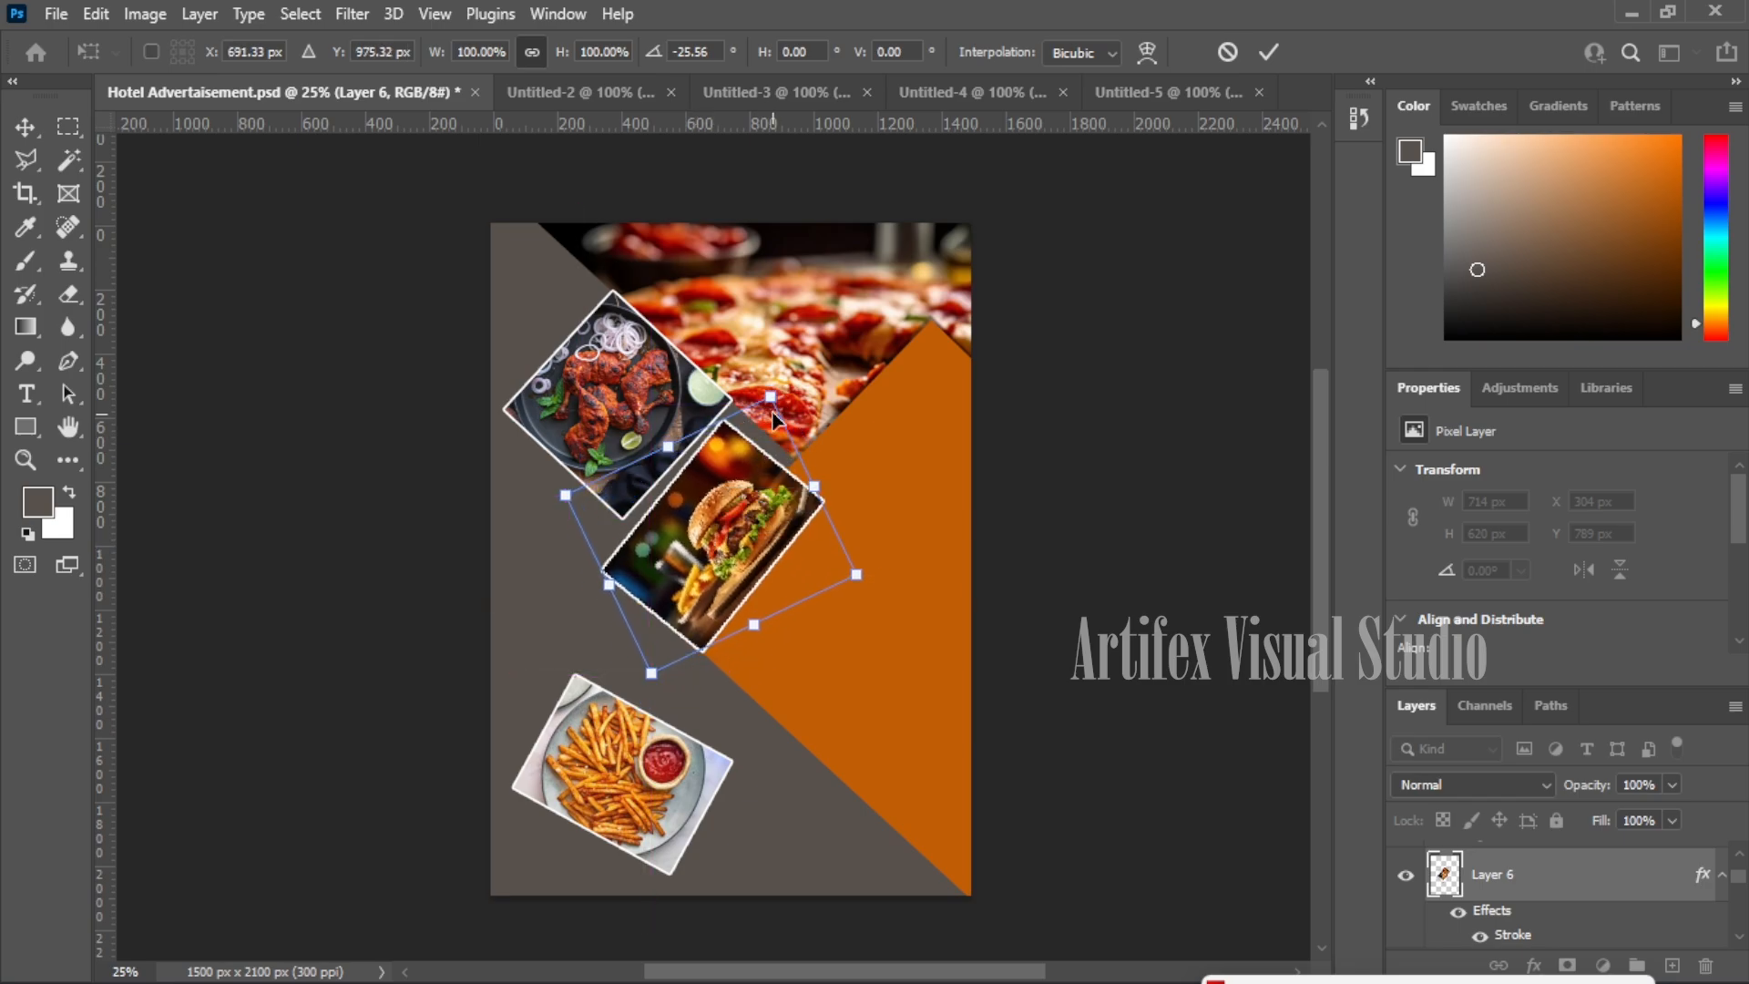
pyautogui.moveTo(788, 373); pyautogui.dragTo(802, 344)
pyautogui.moveTo(701, 523)
pyautogui.mouseDown()
pyautogui.moveTo(703, 507)
pyautogui.moveTo(723, 517)
pyautogui.mouseUp()
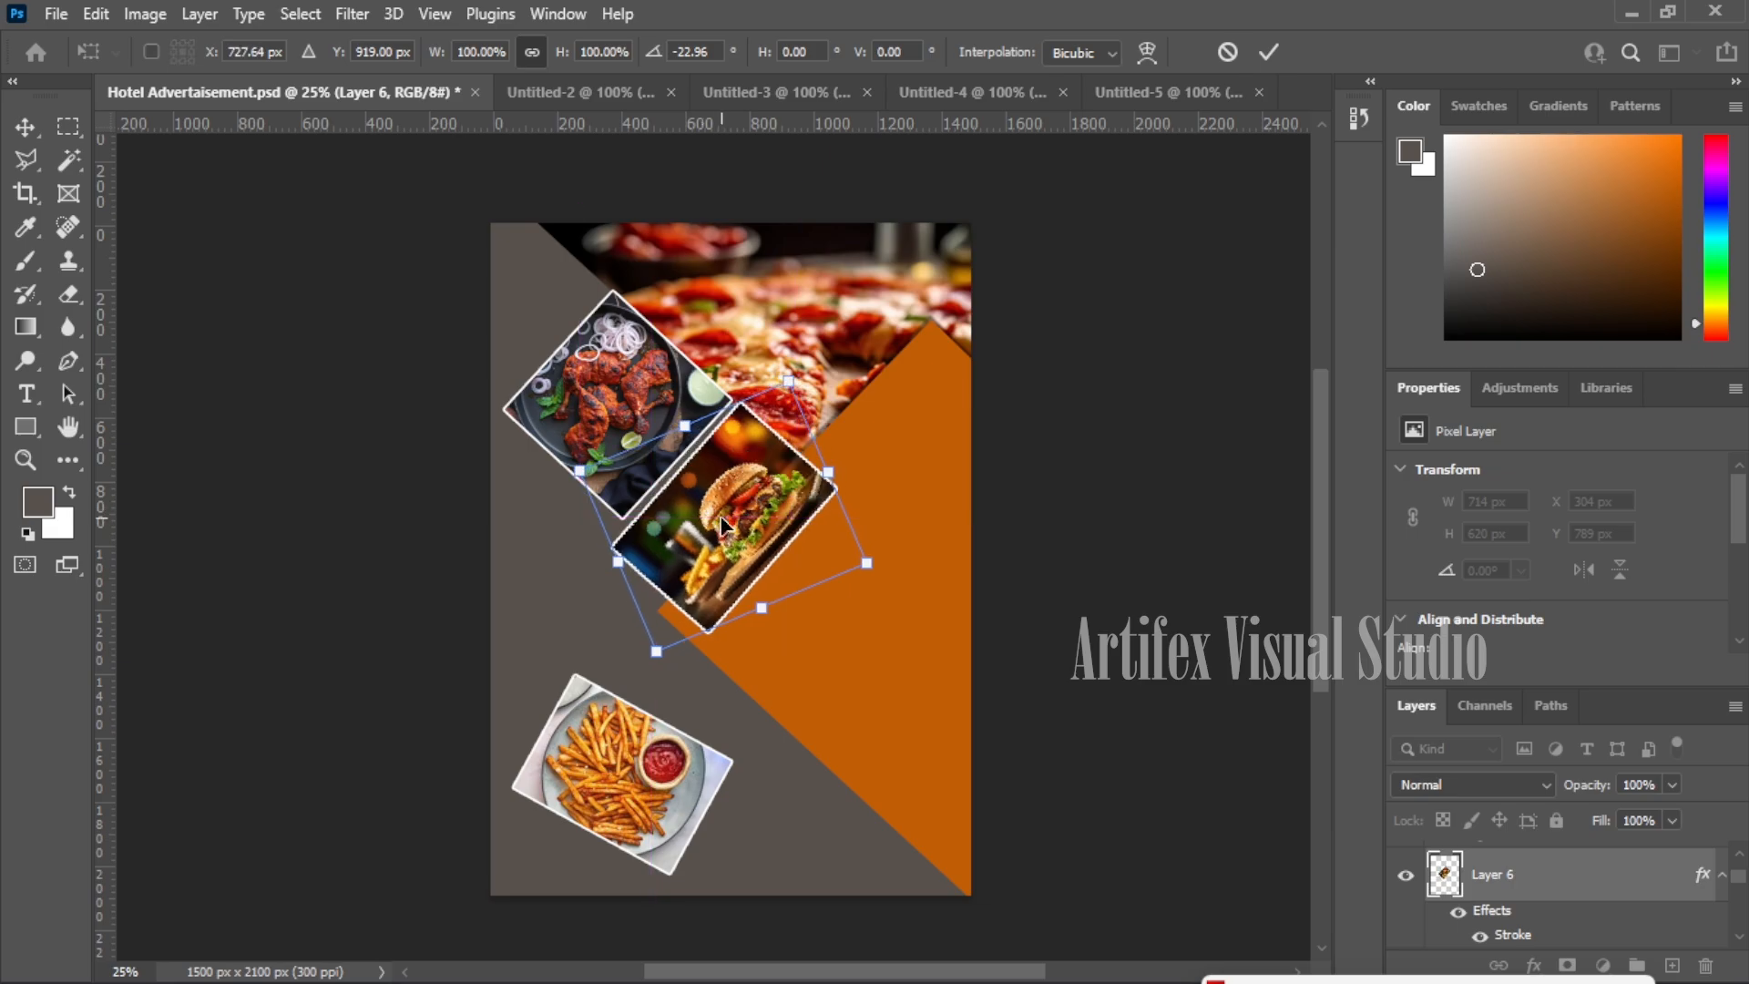
pyautogui.press('Return')
# - Tilt the fries photo about 14° to sit snugly under the burger, then paste the skewers photo
pyautogui.moveTo(634, 763); pyautogui.dragTo(664, 764)
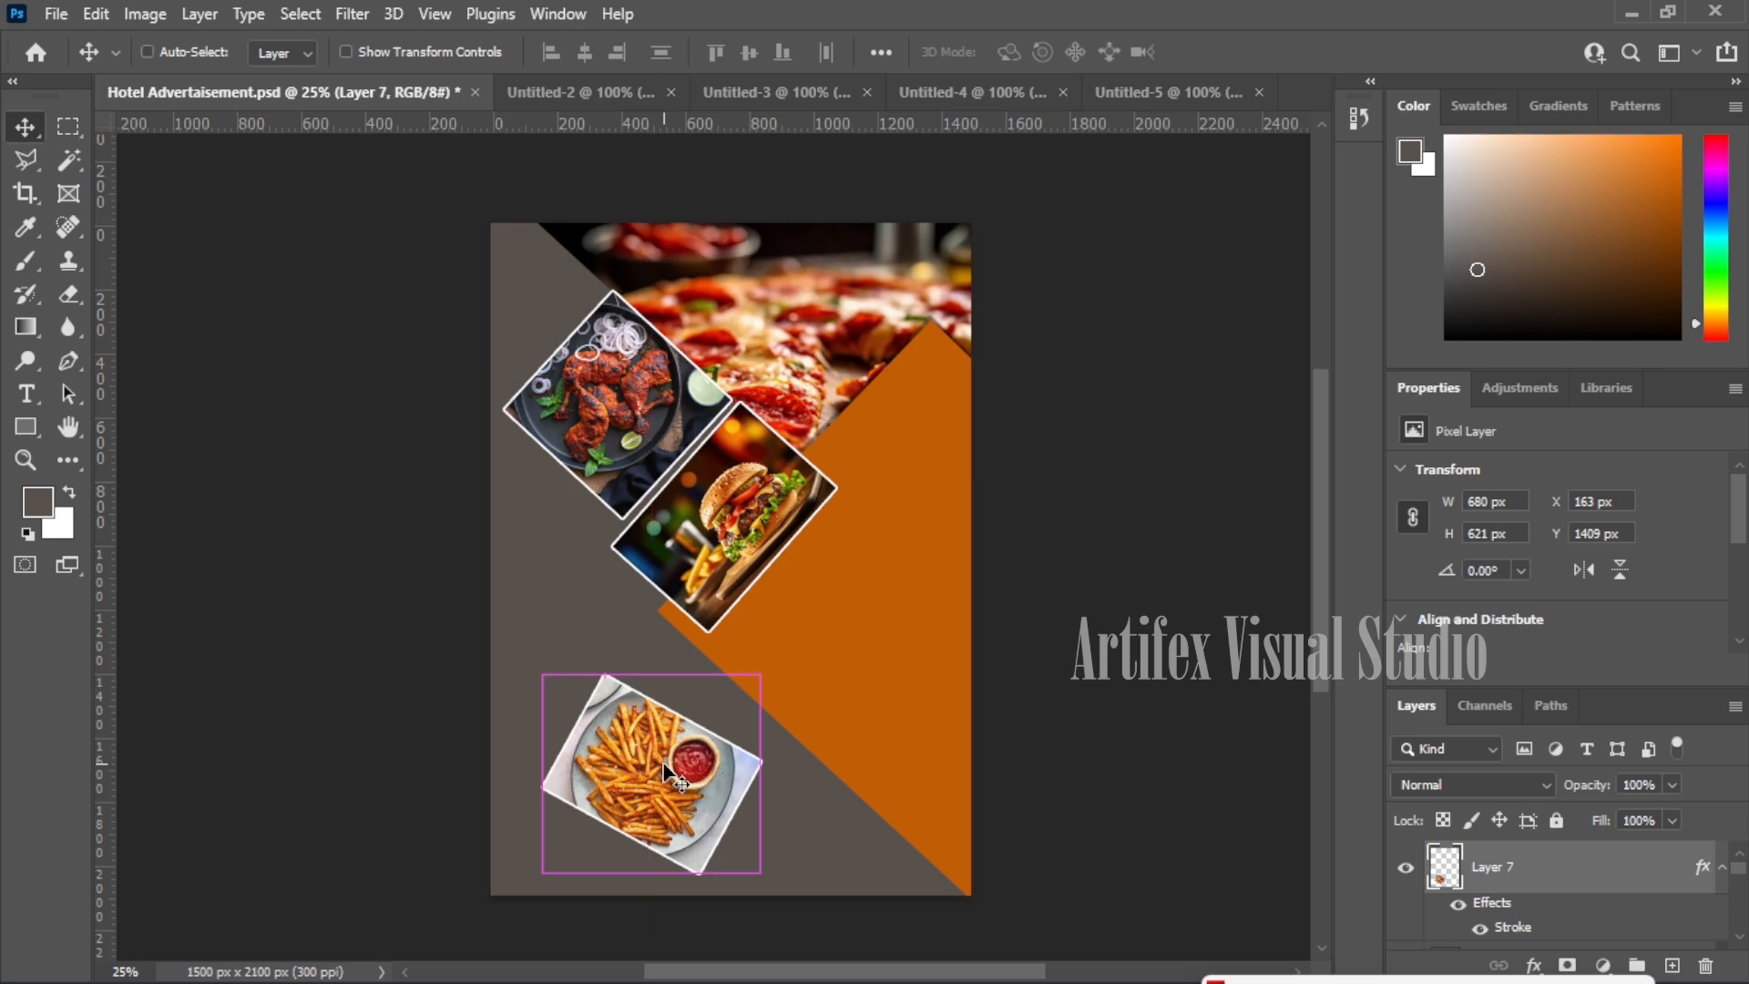
pyautogui.hotkey('ctrl', 't')
pyautogui.moveTo(651, 776); pyautogui.dragTo(675, 736)
pyautogui.moveTo(566, 611); pyautogui.dragTo(596, 574)
pyautogui.moveTo(672, 748)
pyautogui.mouseDown()
pyautogui.moveTo(642, 738)
pyautogui.moveTo(659, 724)
pyautogui.mouseUp()
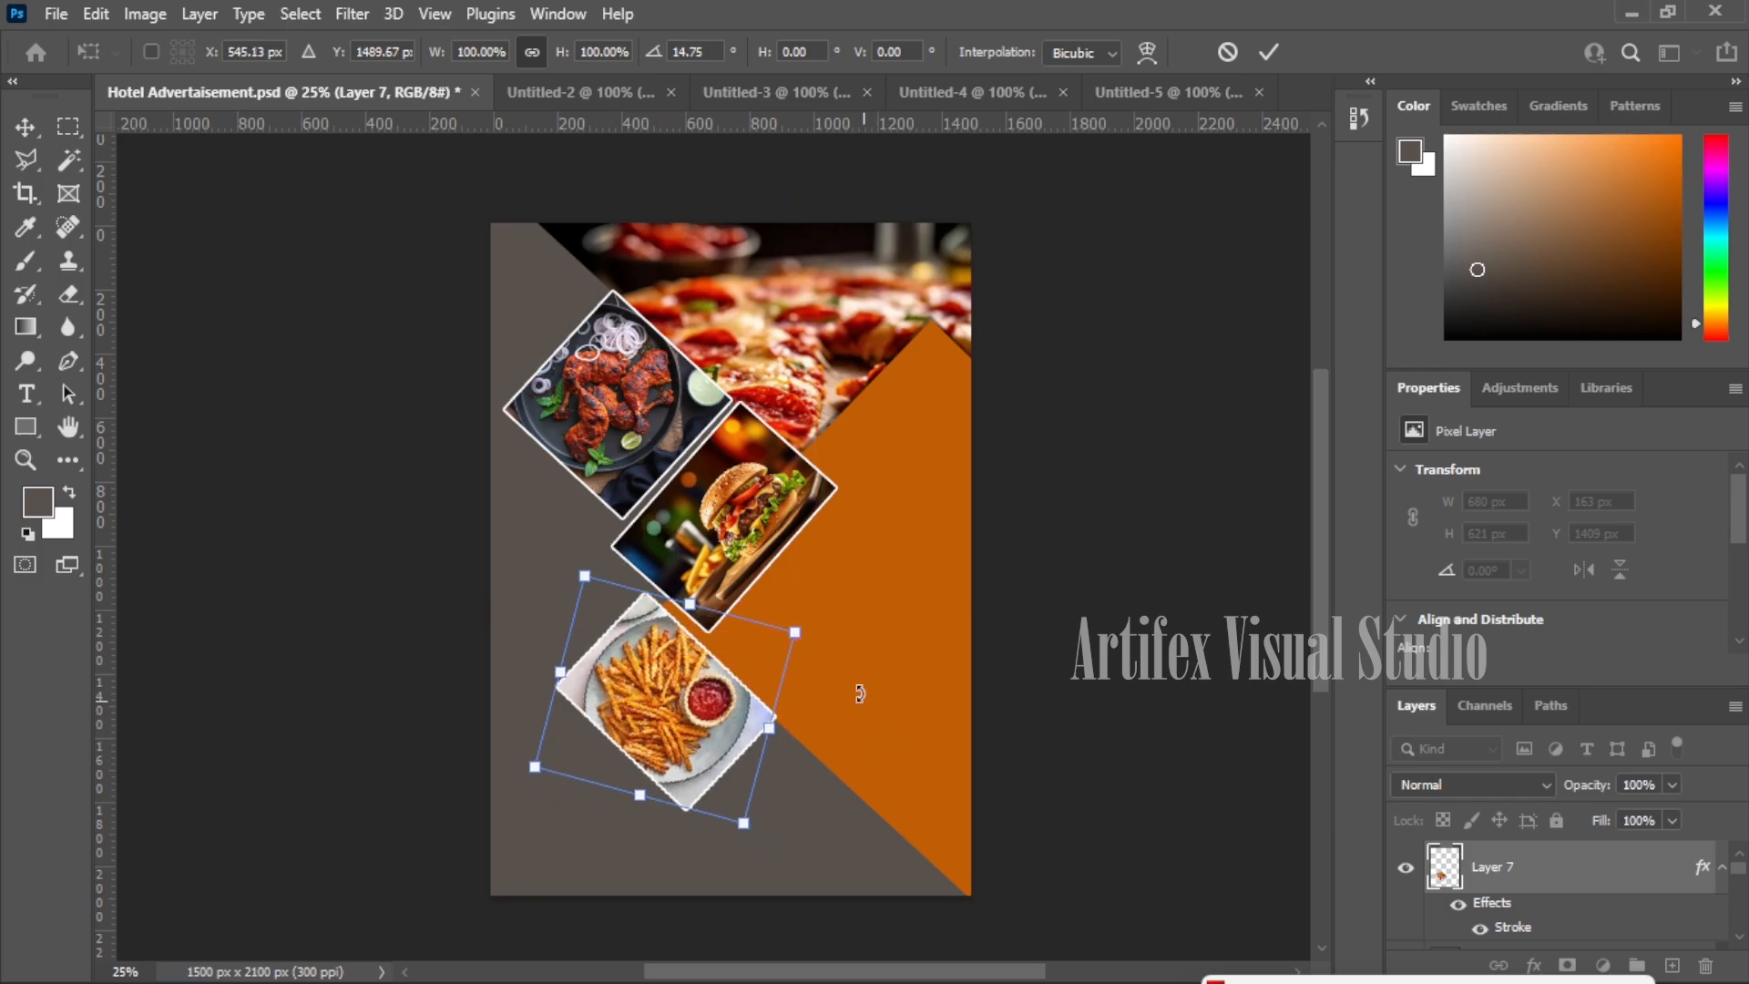
pyautogui.press('Return')
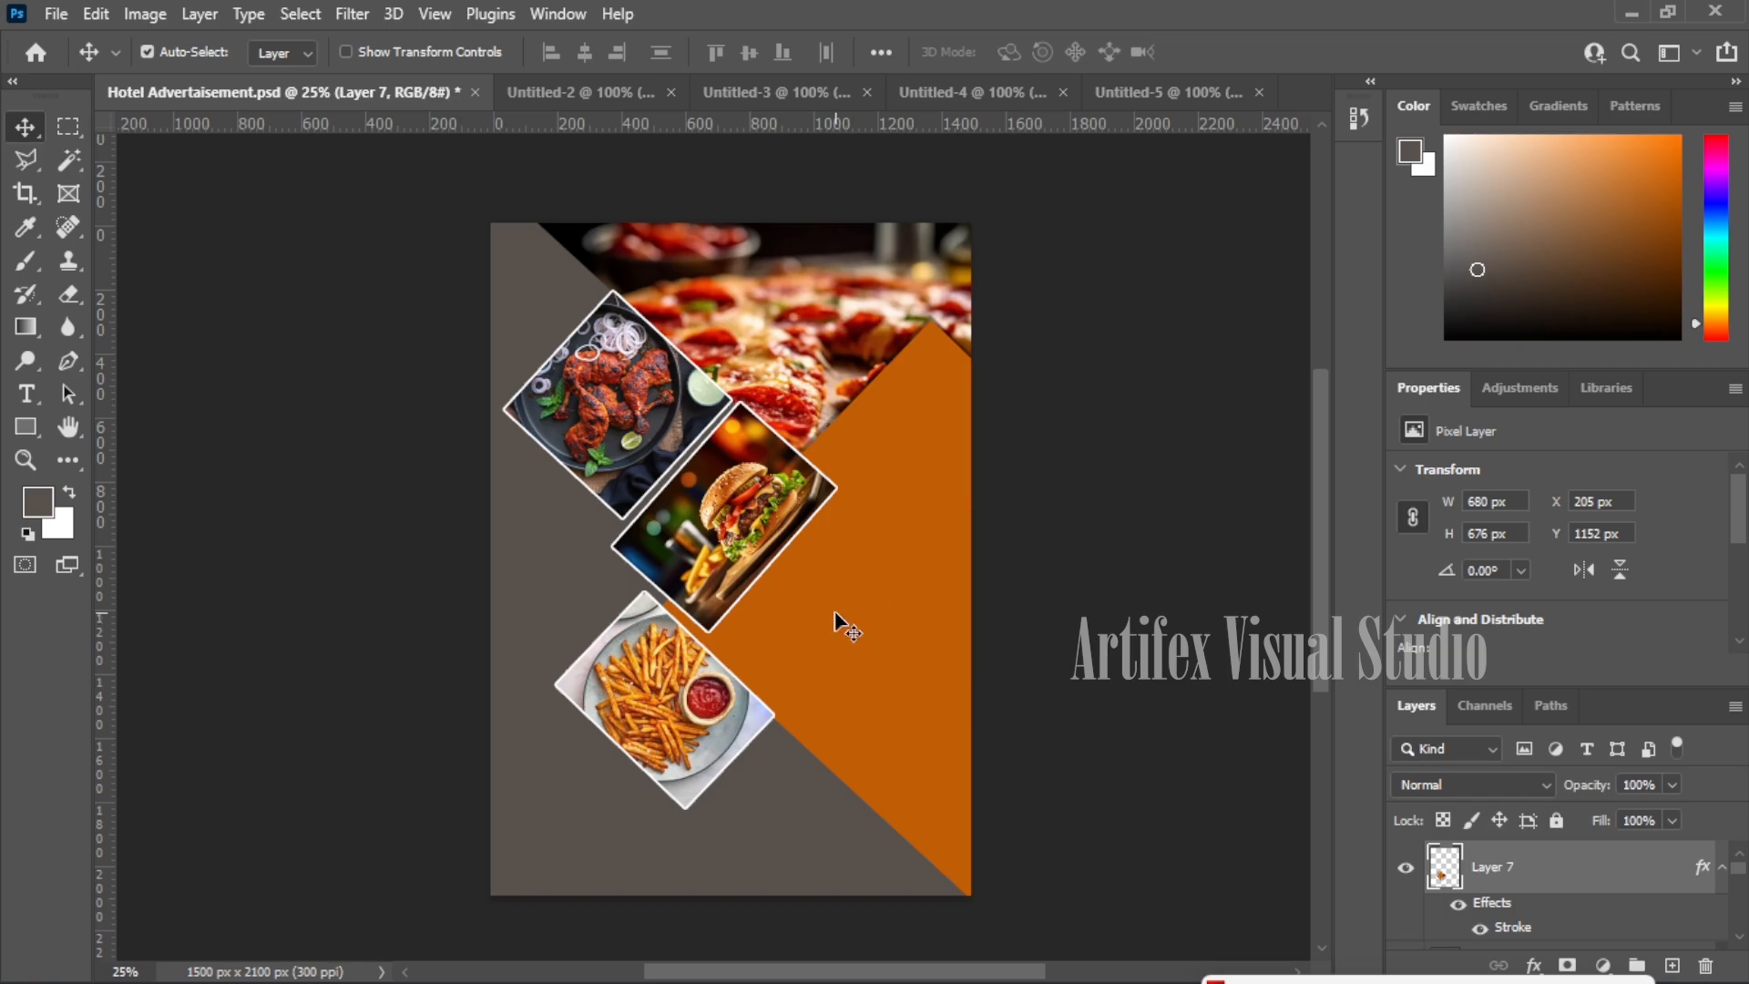
pyautogui.hotkey('ctrl', 'v')
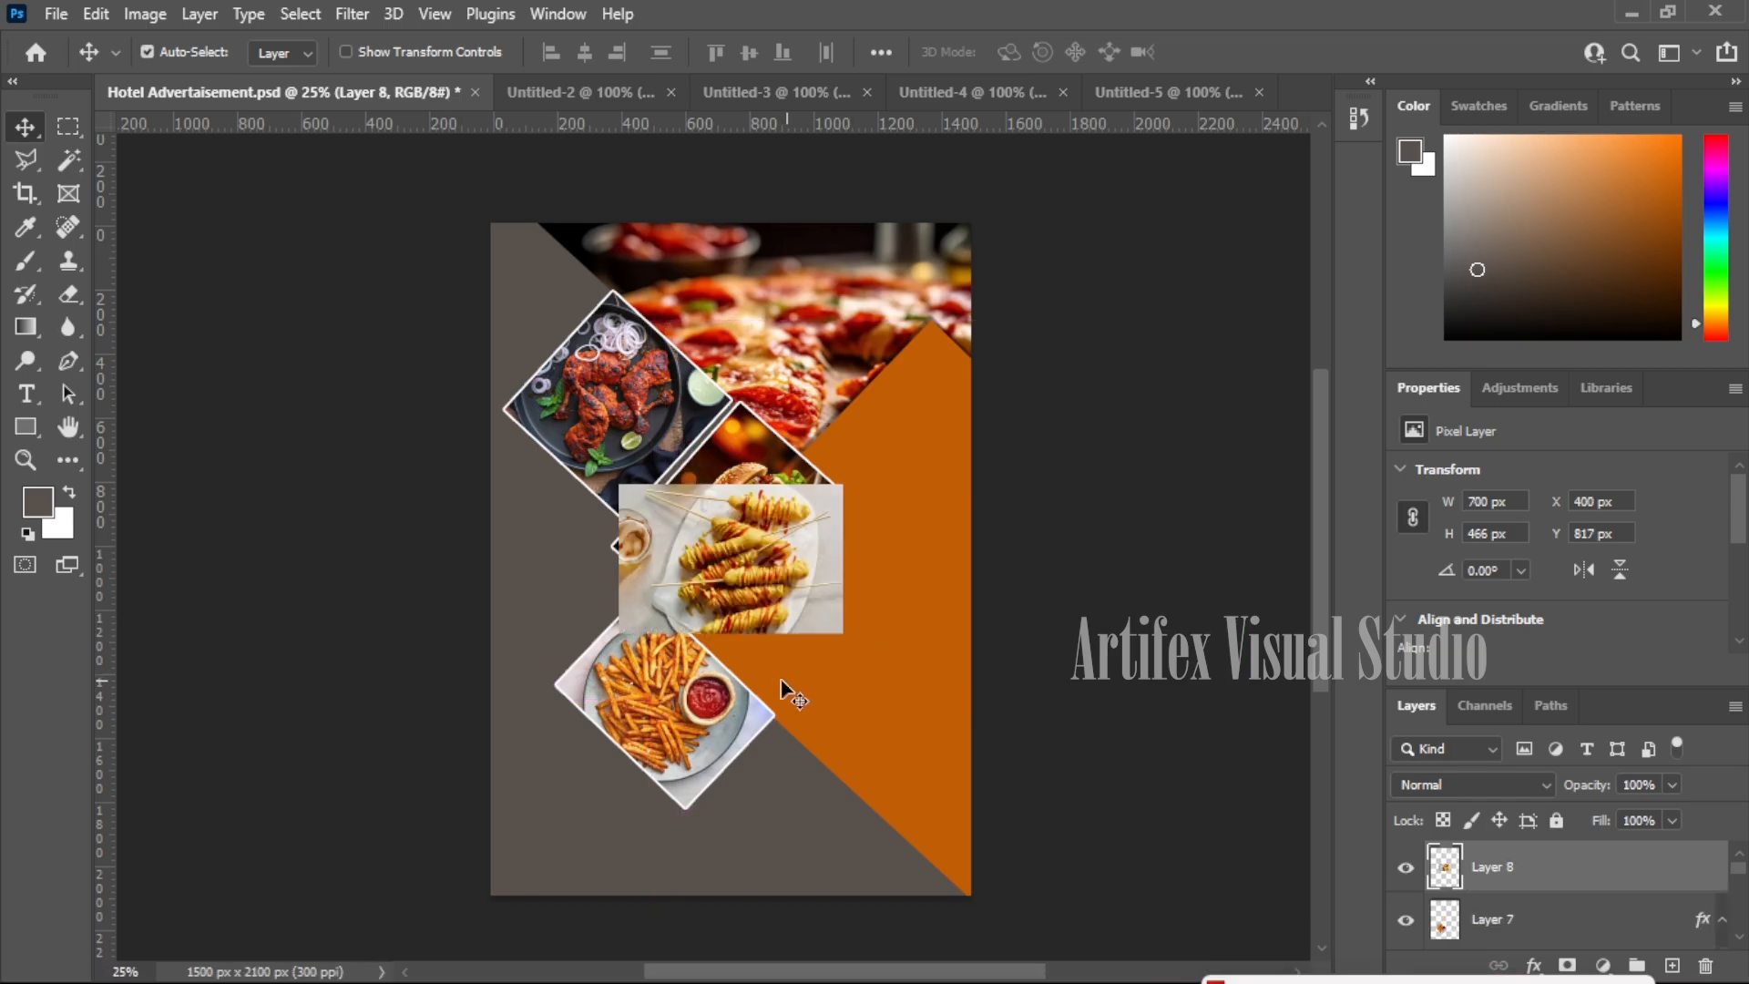
# - Shrink the skewers photo to about half size and tilt it about 35° beside the fries
pyautogui.moveTo(785, 545); pyautogui.dragTo(897, 757)
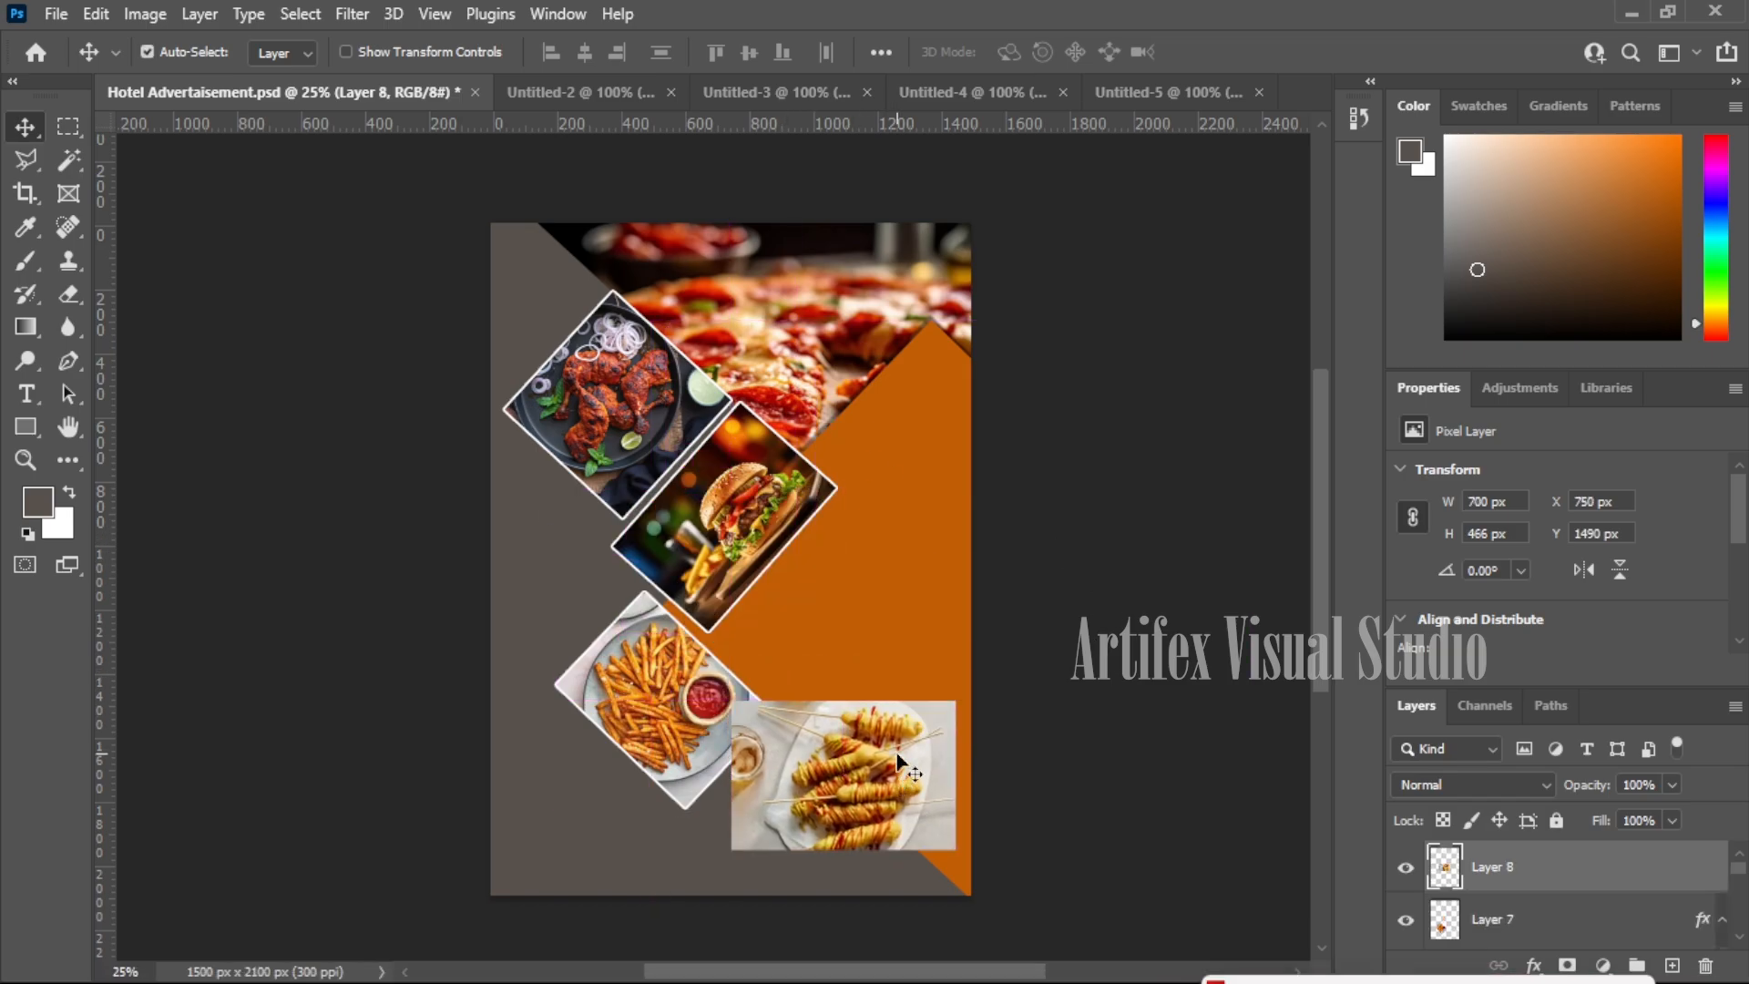
pyautogui.hotkey('ctrl', 't')
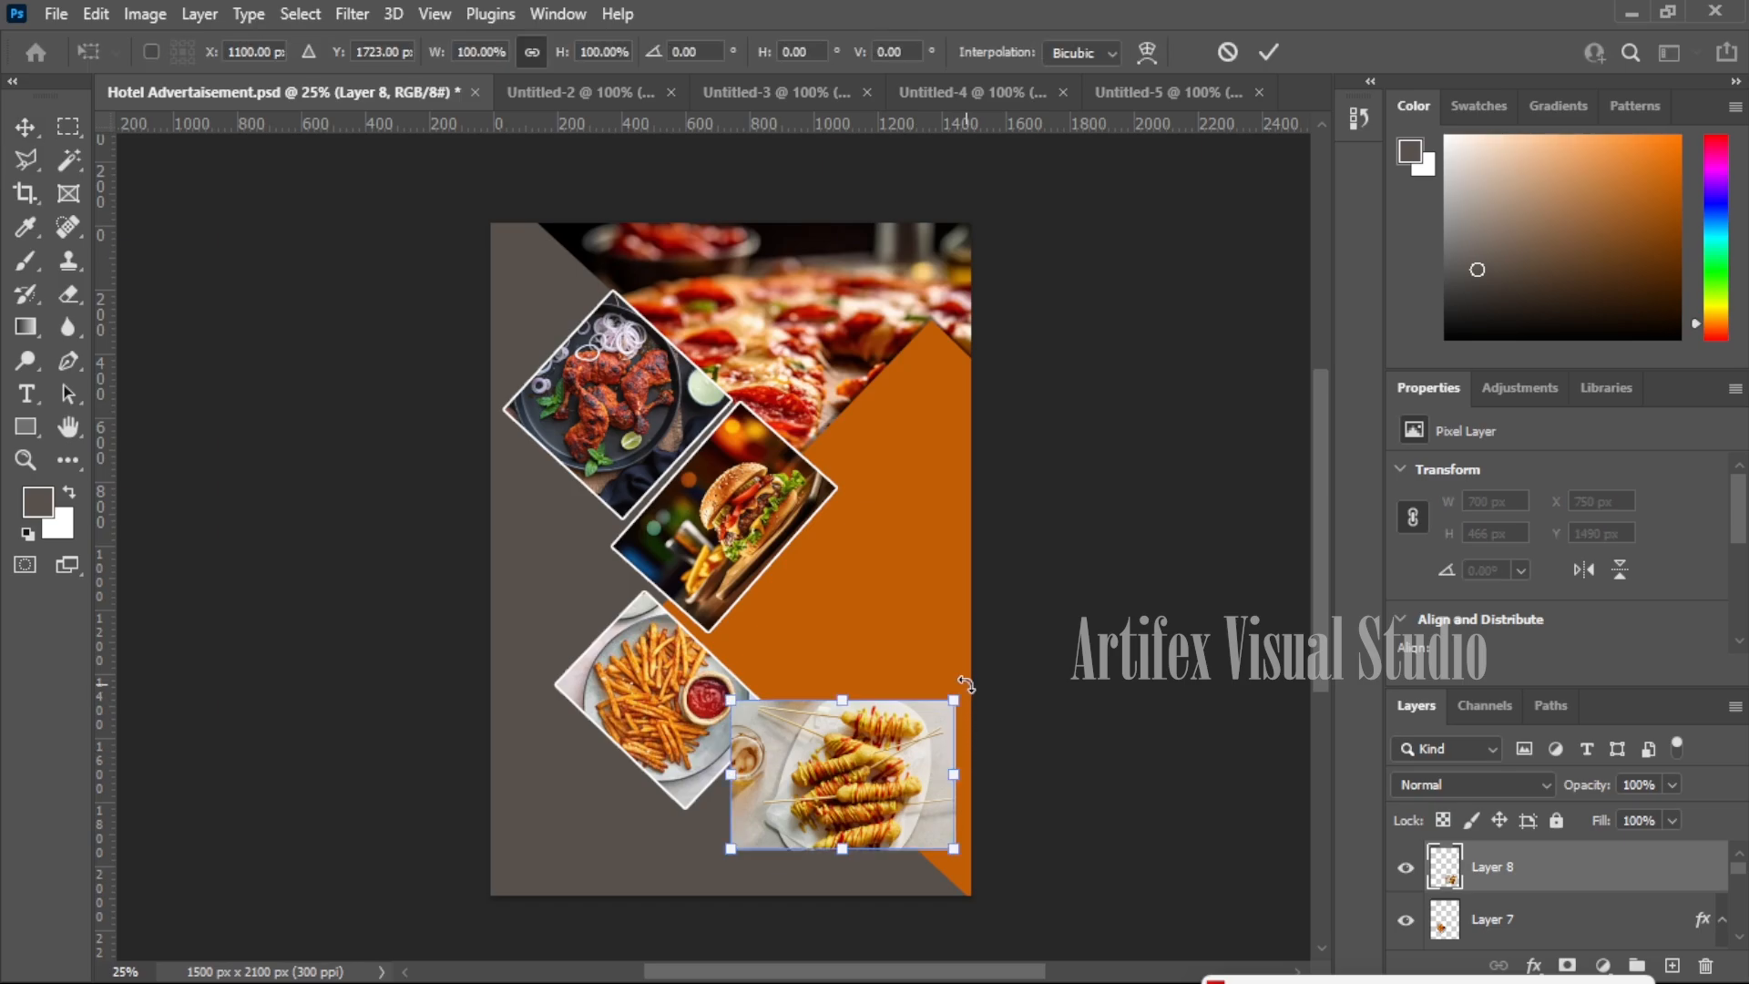
pyautogui.moveTo(947, 703); pyautogui.dragTo(888, 844)
pyautogui.press('Return')
pyautogui.hotkey('ctrl', 't')
pyautogui.press('Return')
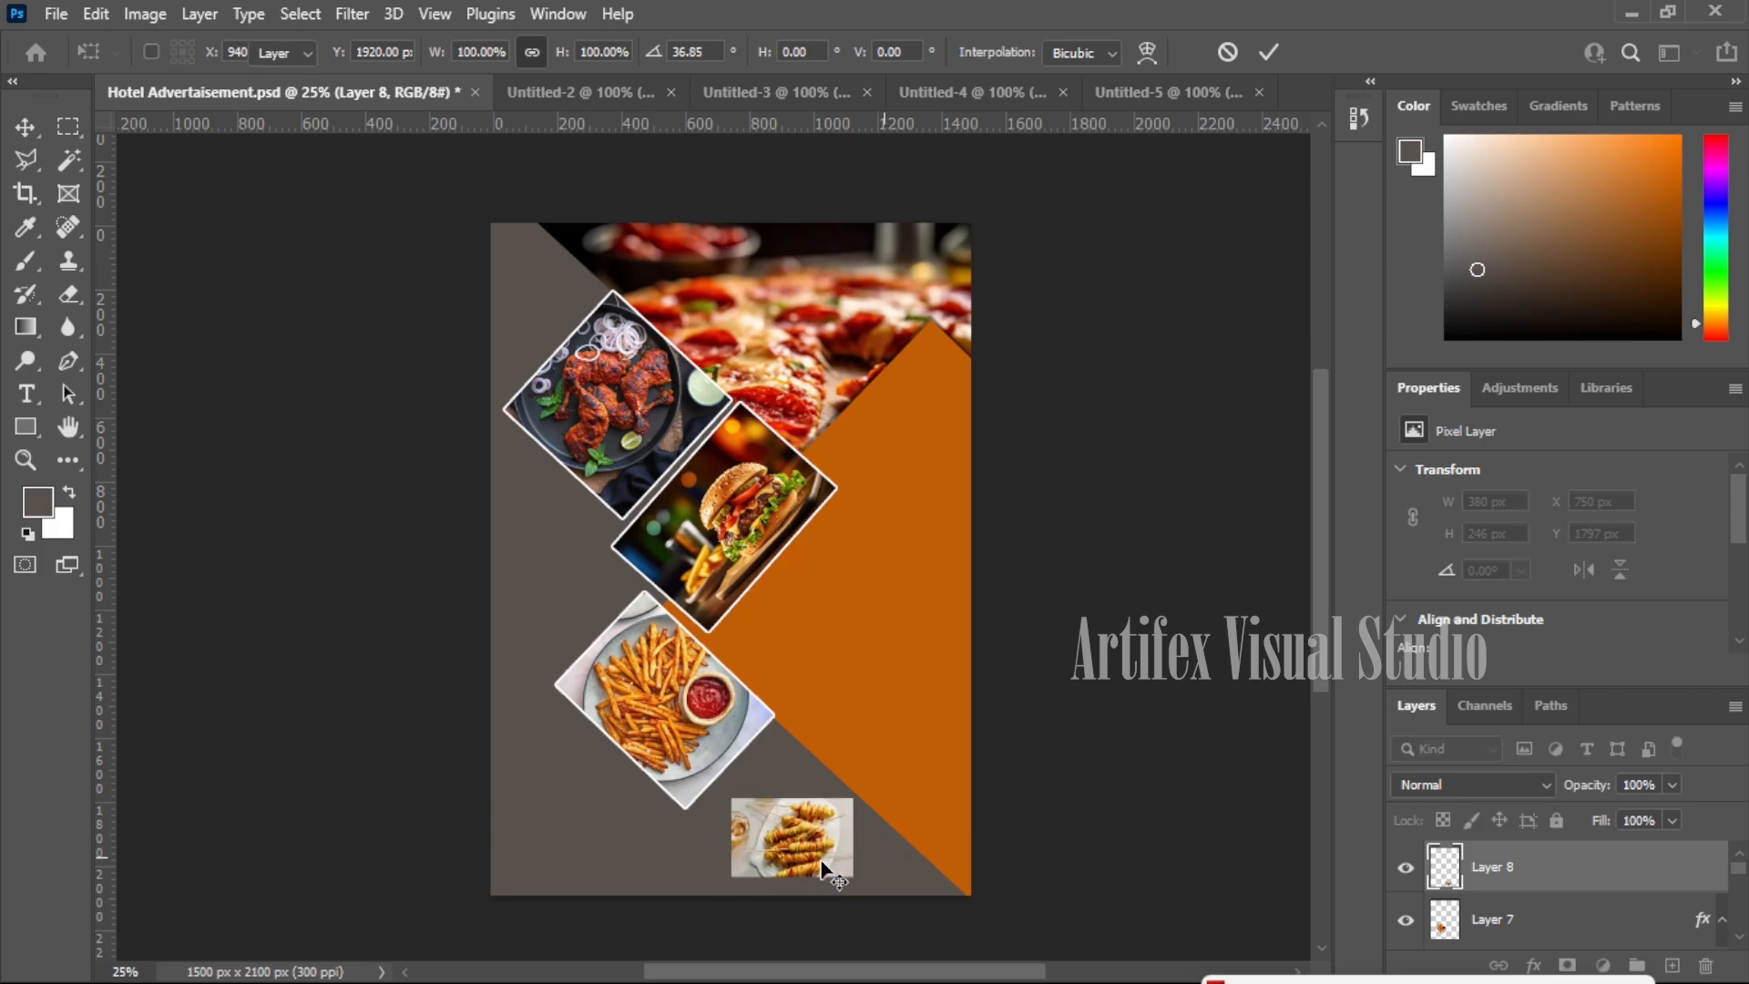
pyautogui.moveTo(785, 844); pyautogui.dragTo(784, 804)
pyautogui.hotkey('ctrl', 't')
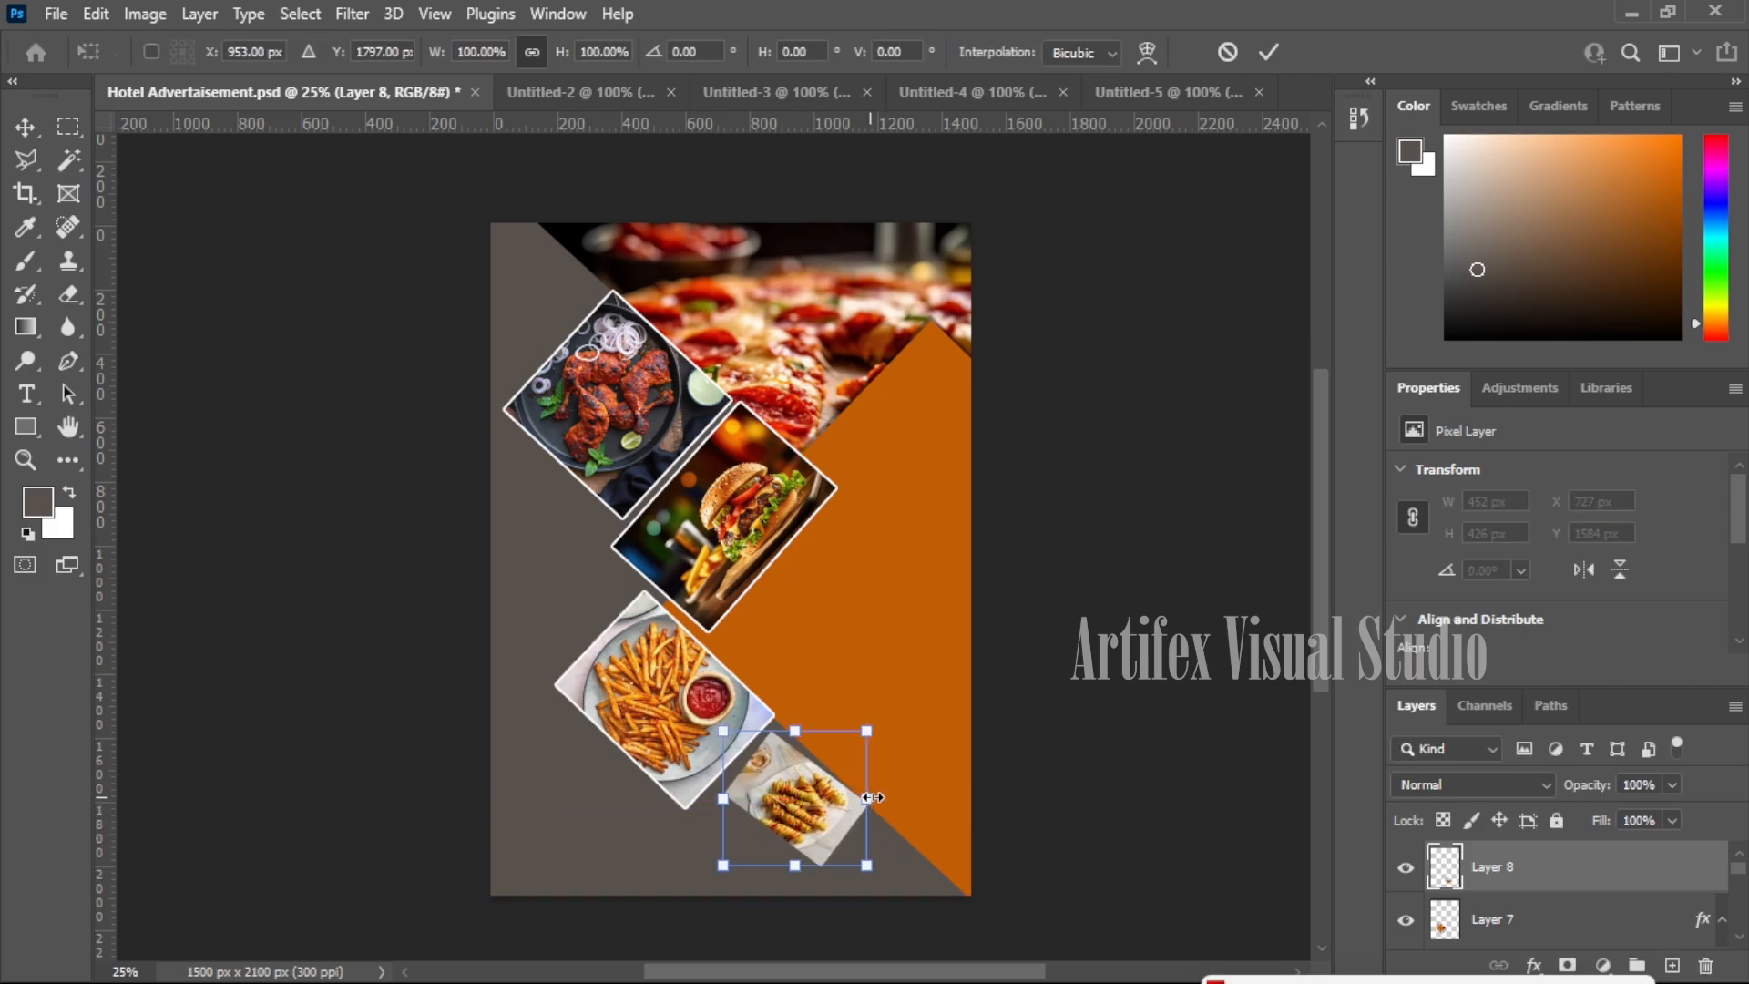
pyautogui.moveTo(891, 781); pyautogui.dragTo(897, 791)
pyautogui.moveTo(798, 822); pyautogui.dragTo(802, 822)
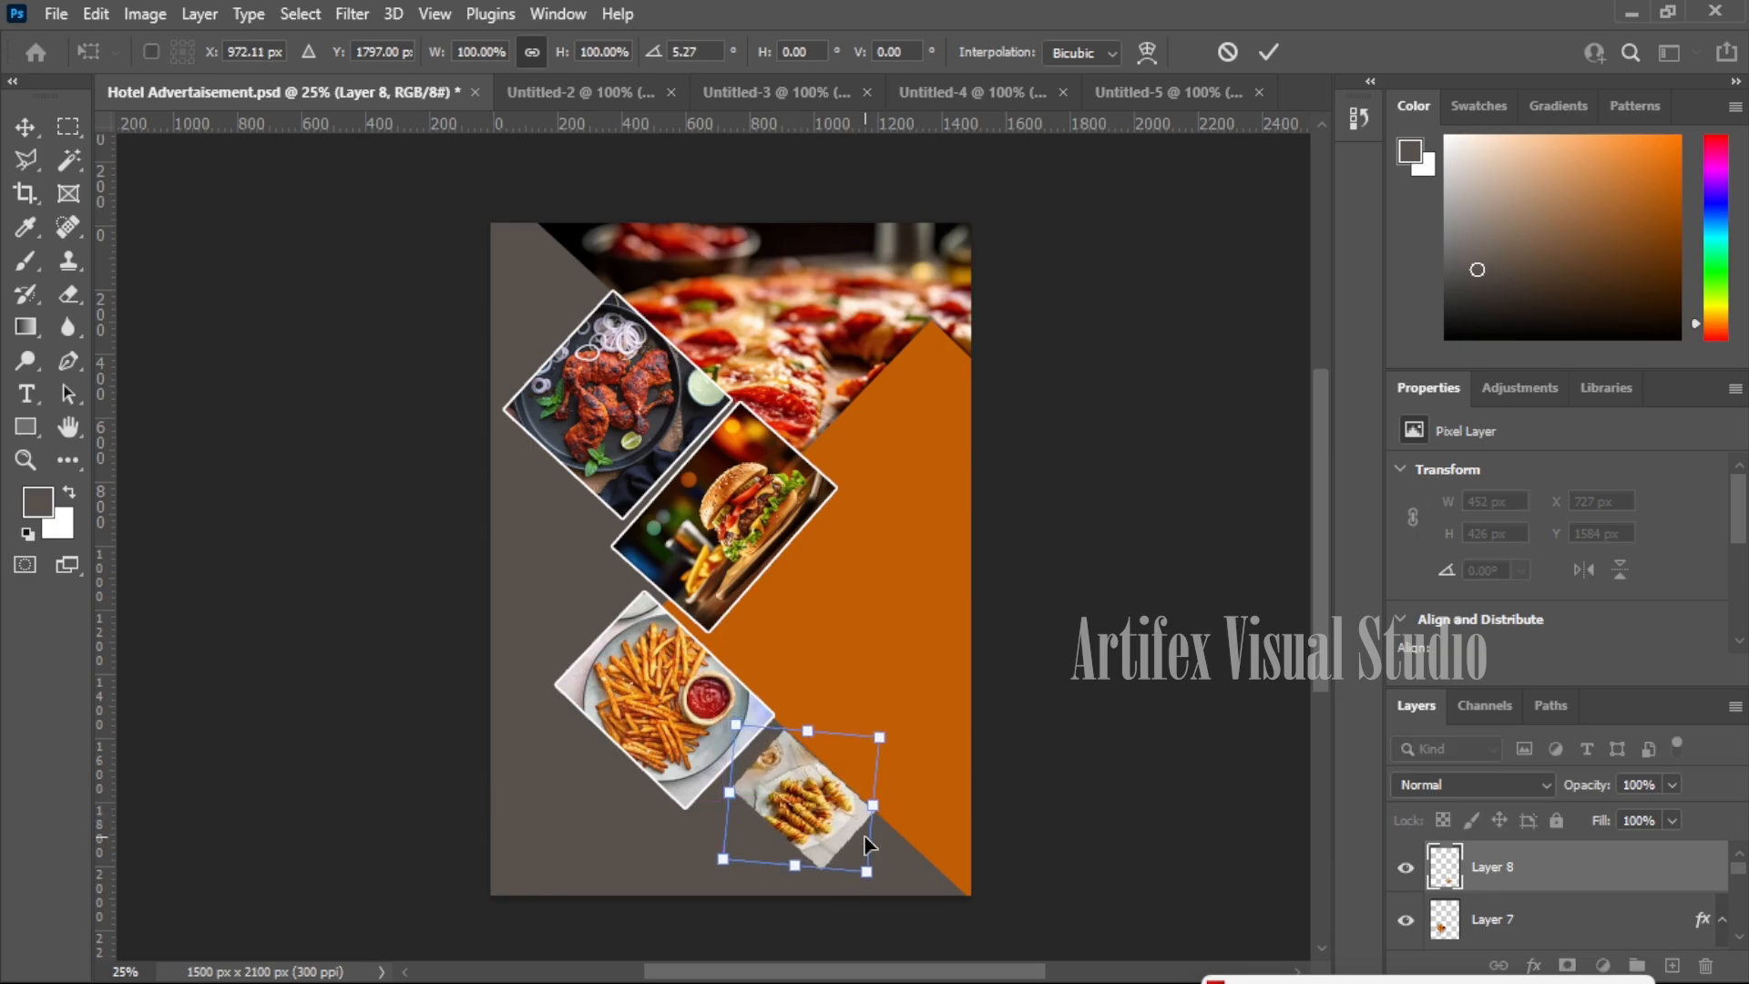
pyautogui.press('Return')
# - Give the skewers photo a white stroke border
pyautogui.click(1534, 965)
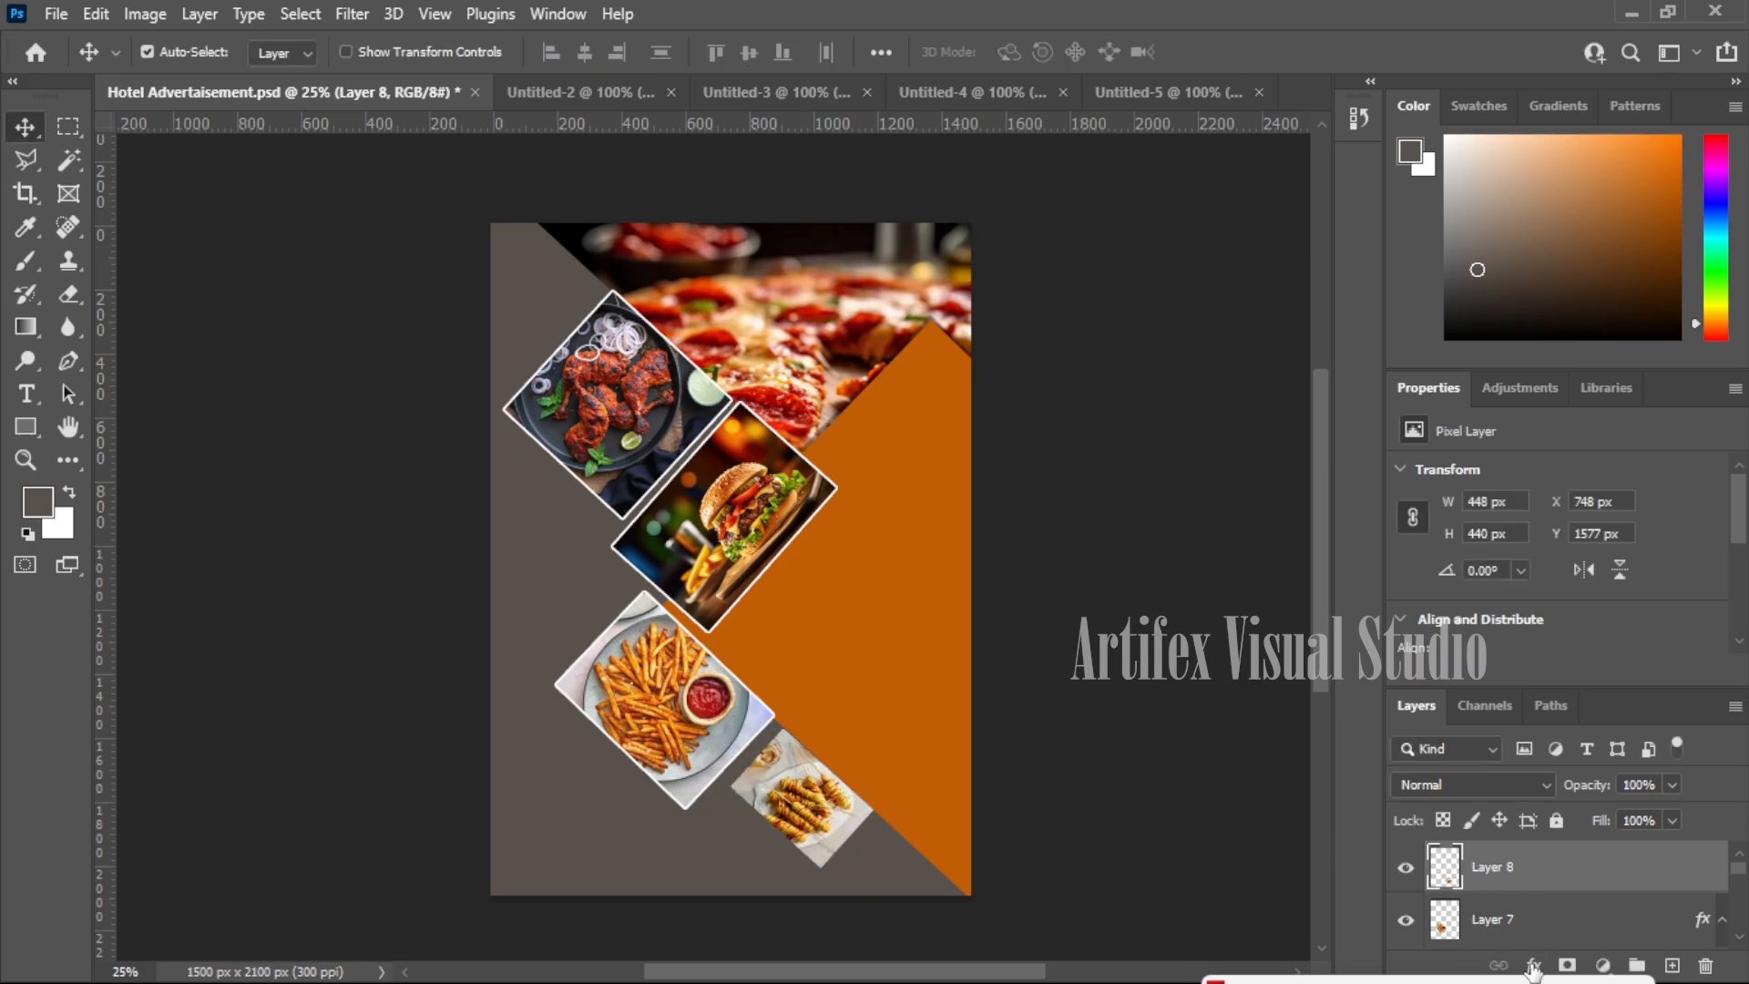
pyautogui.click(1594, 774)
pyautogui.click(1645, 125)
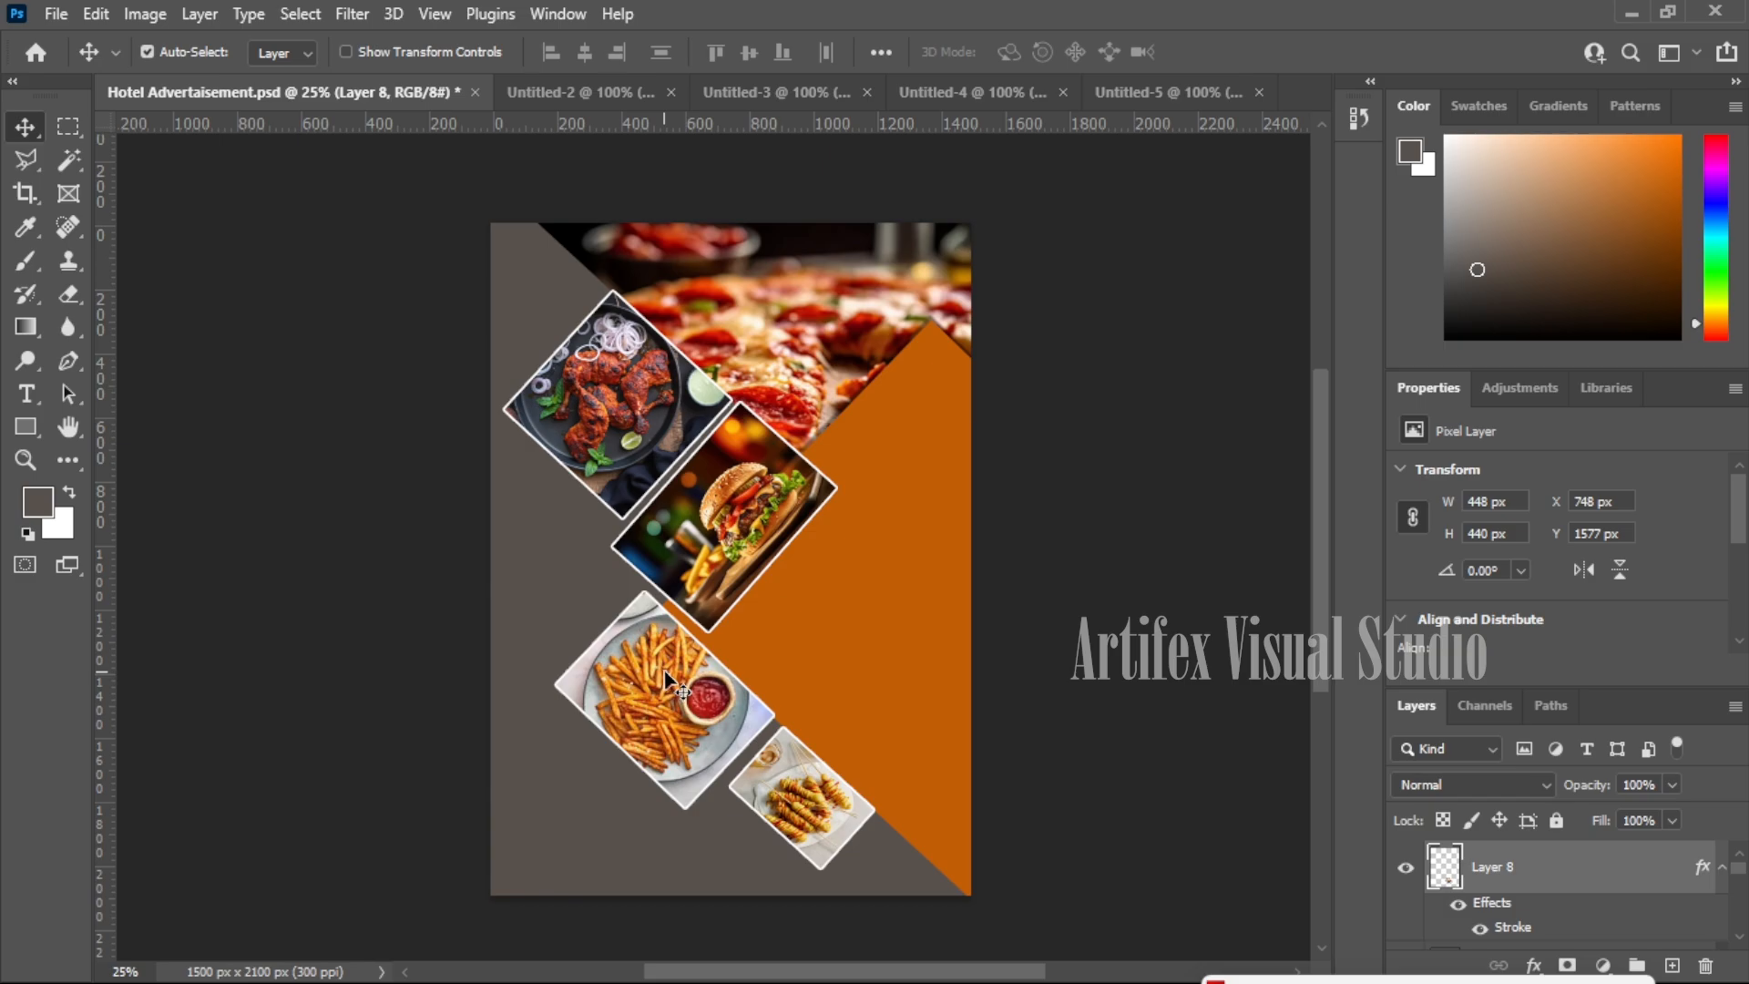
# - Move the fries to the poster's left edge and tuck the skewers against them
pyautogui.moveTo(690, 689); pyautogui.dragTo(635, 650)
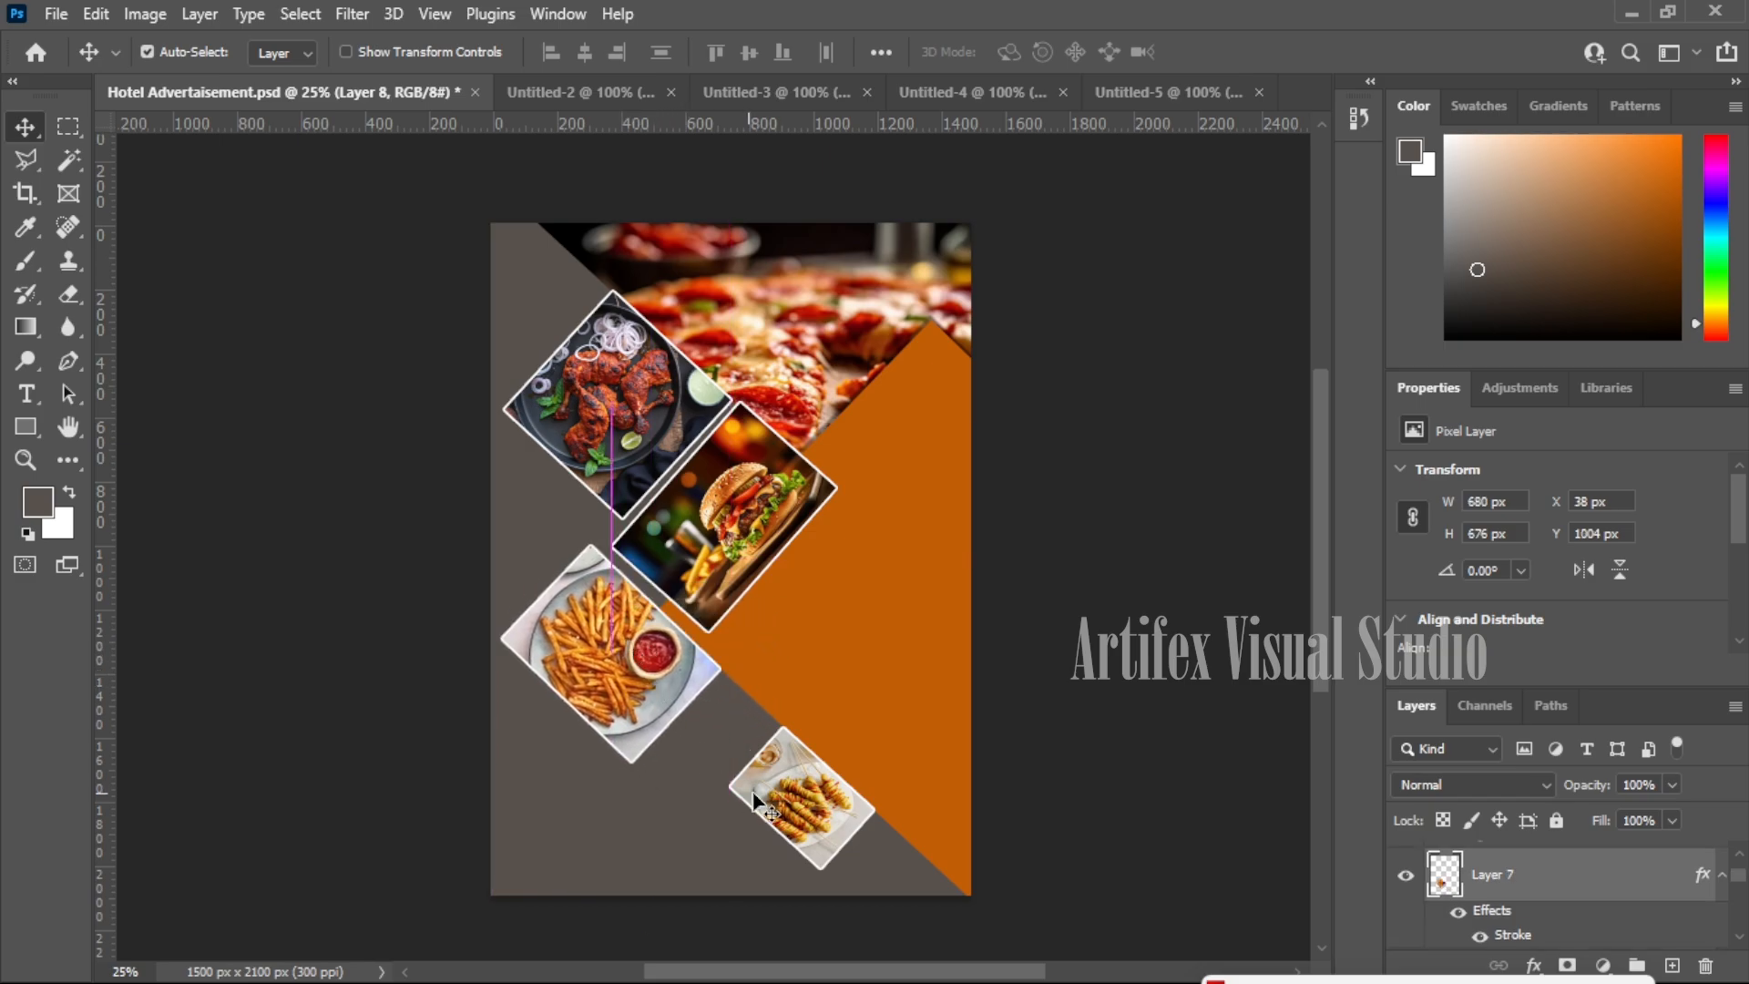
pyautogui.click(767, 791)
pyautogui.moveTo(767, 791); pyautogui.dragTo(714, 747)
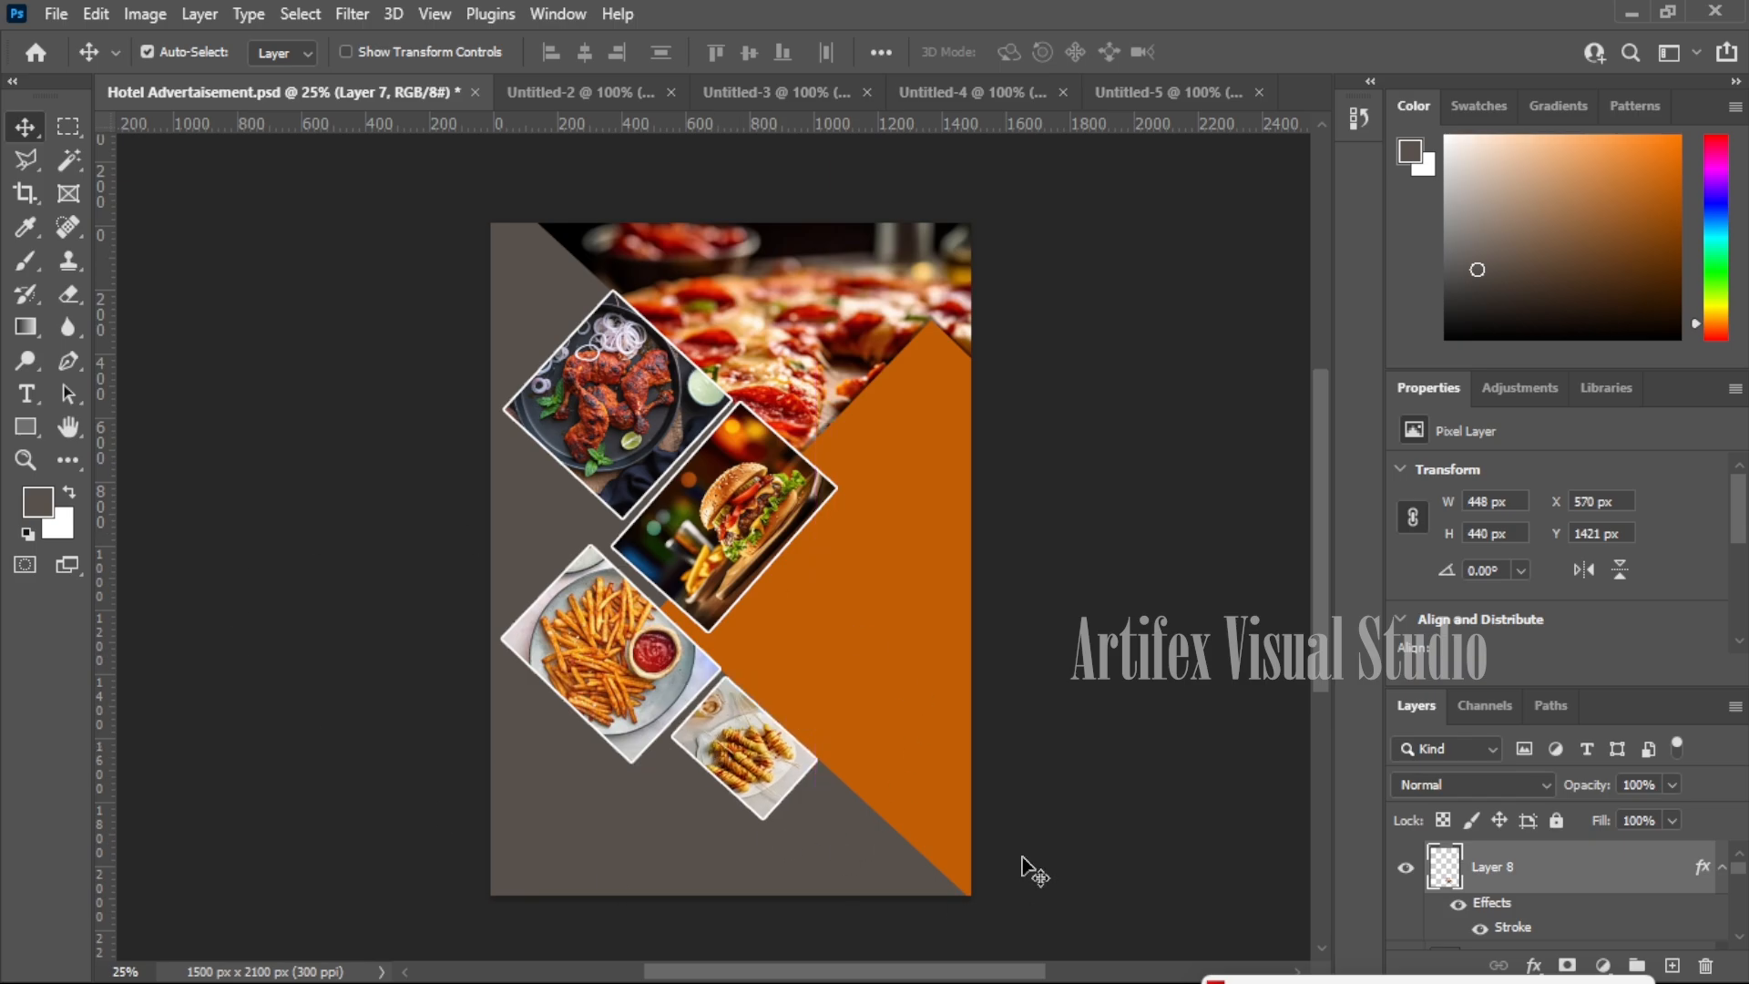
pyautogui.scroll(4, 829, 564)
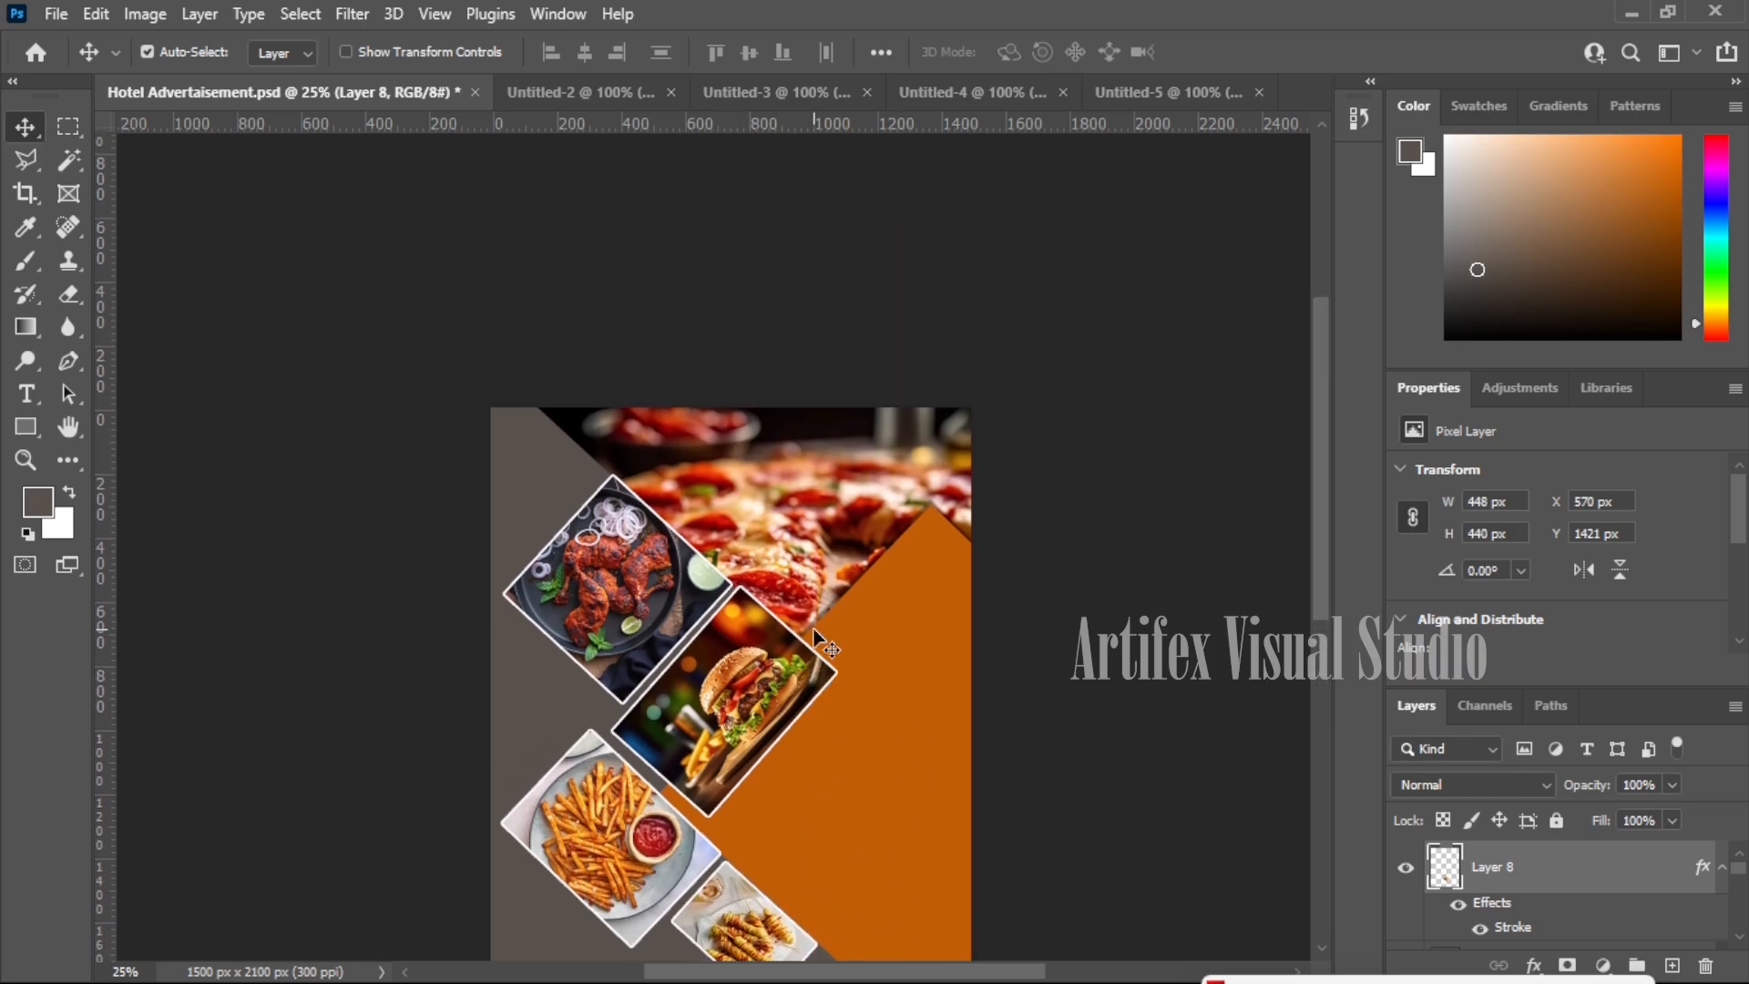
# - Select a rectangle over the upper-right pizza area and add a new empty layer
pyautogui.scroll(-3, 861, 410)
pyautogui.scroll(1, 674, 736)
pyautogui.click(65, 127)
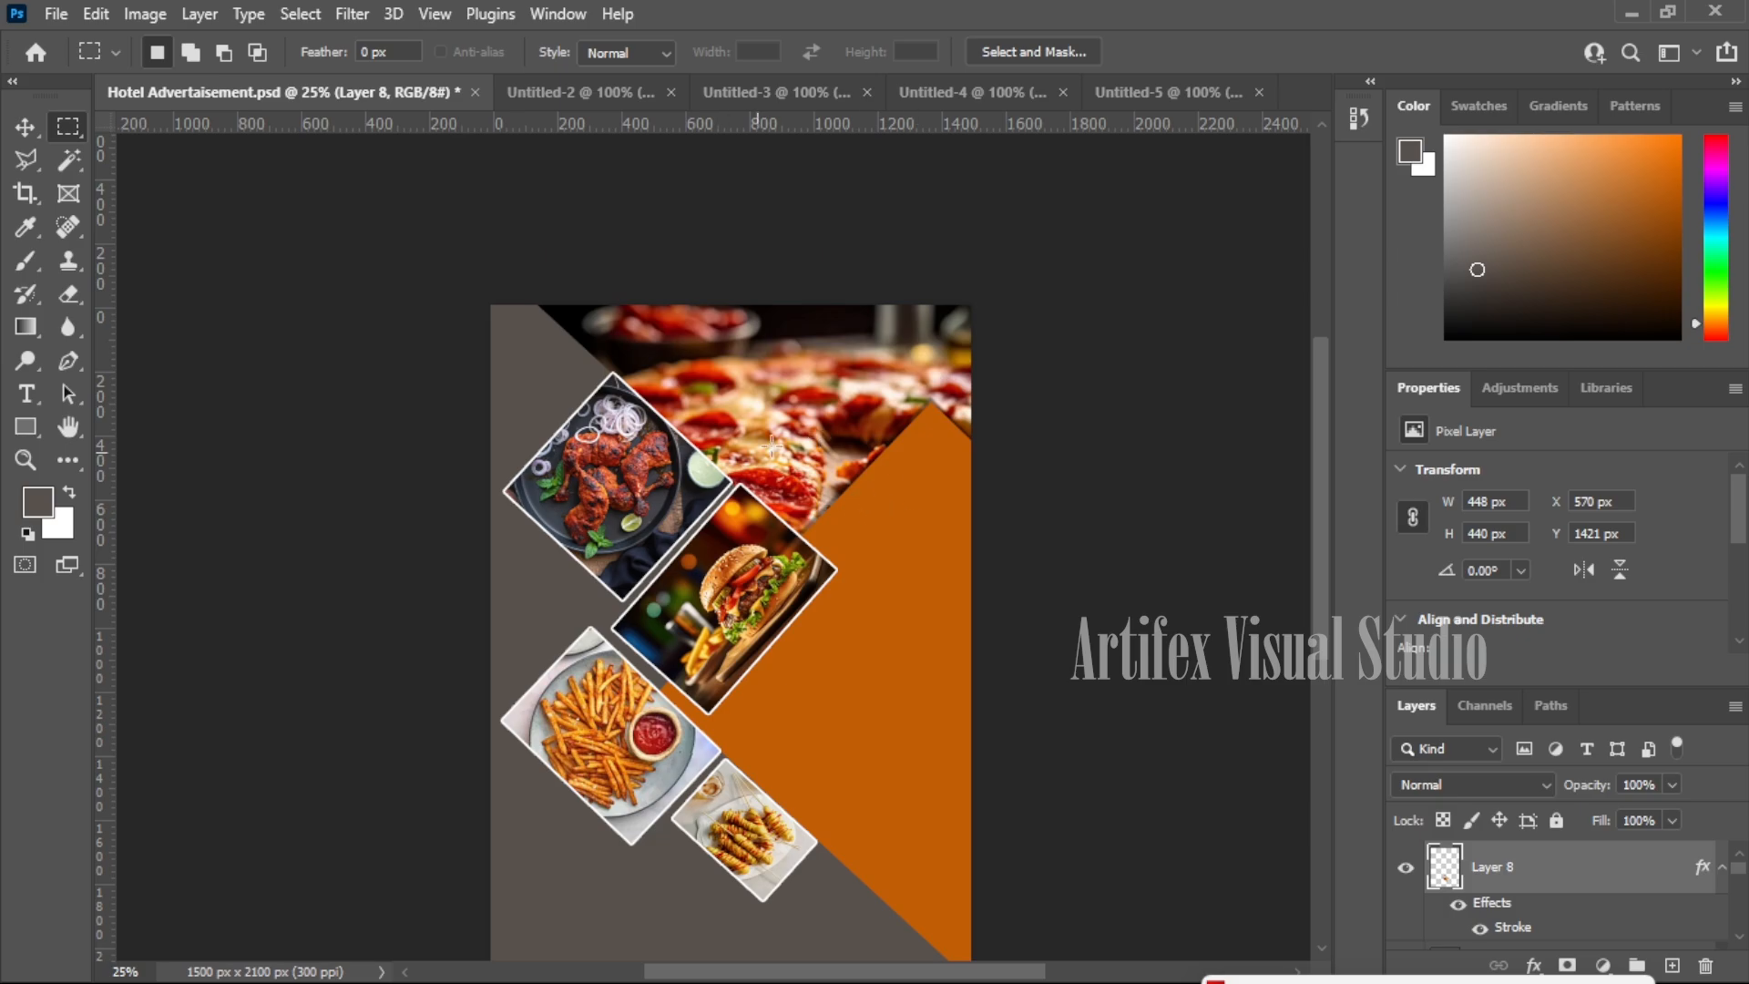
pyautogui.moveTo(793, 370); pyautogui.dragTo(995, 539)
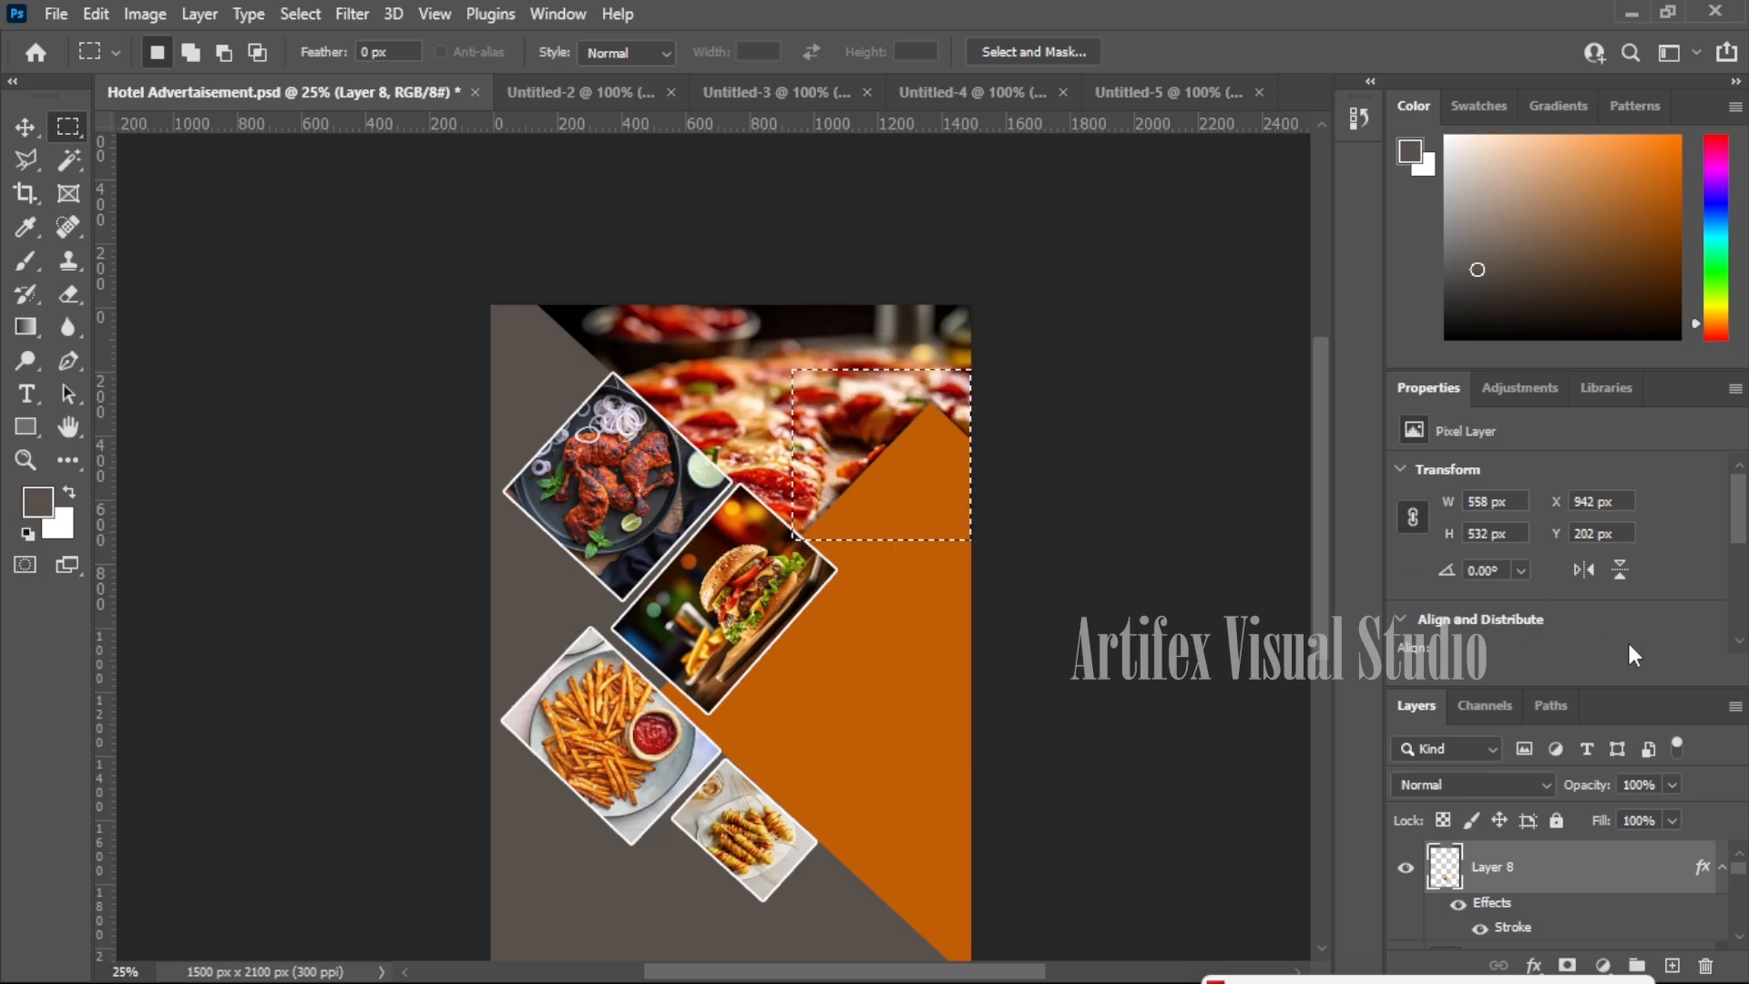
pyautogui.click(1671, 965)
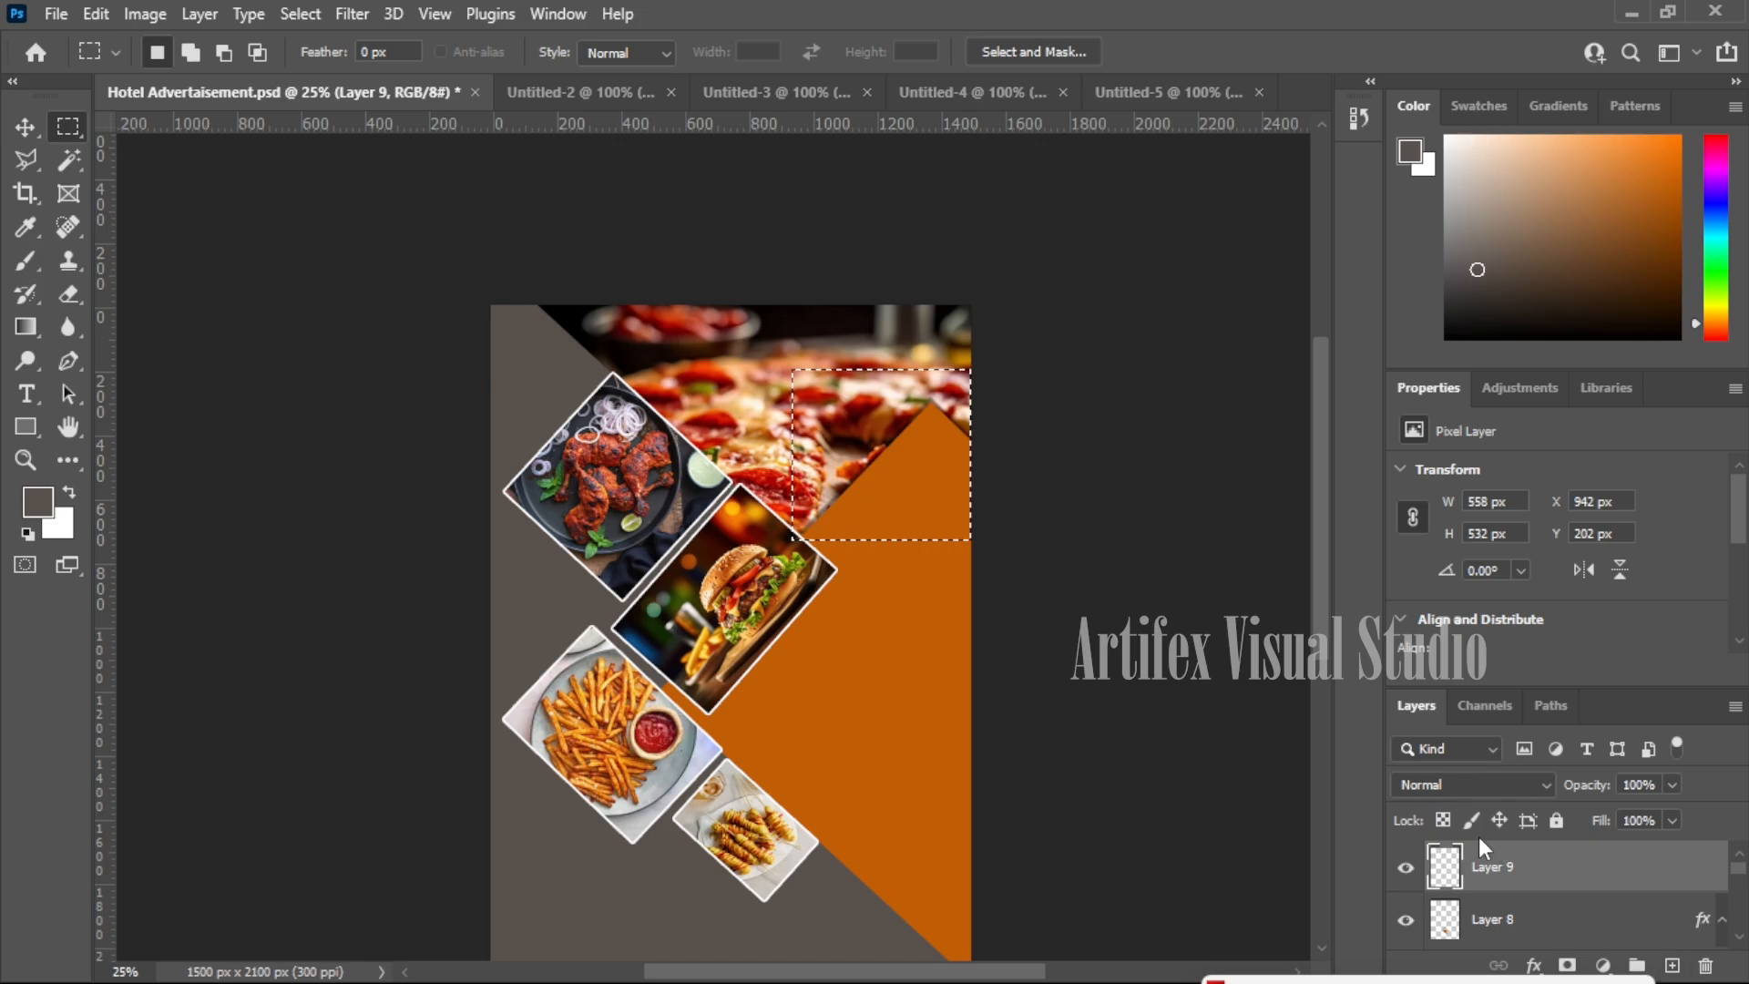
# - Fill the selection with a deep red foreground colour, then deselect
pyautogui.click(38, 500)
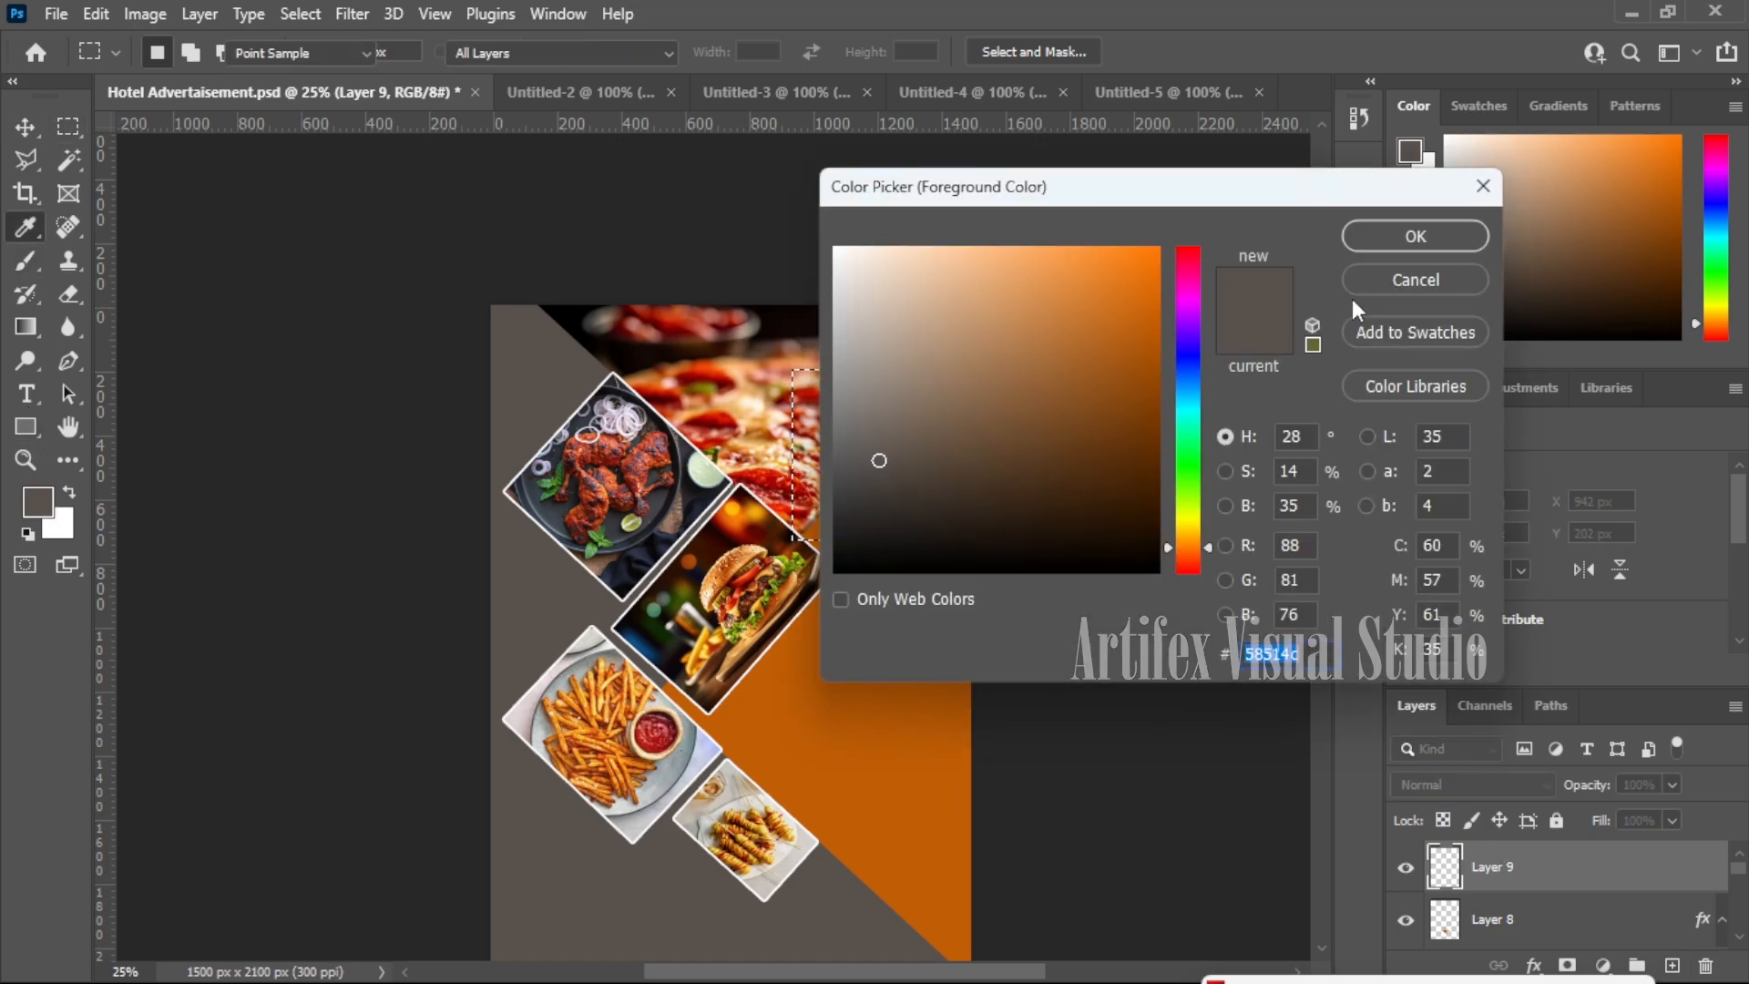
pyautogui.moveTo(1191, 283); pyautogui.dragTo(1080, 348)
pyautogui.click(1424, 238)
pyautogui.press('m')
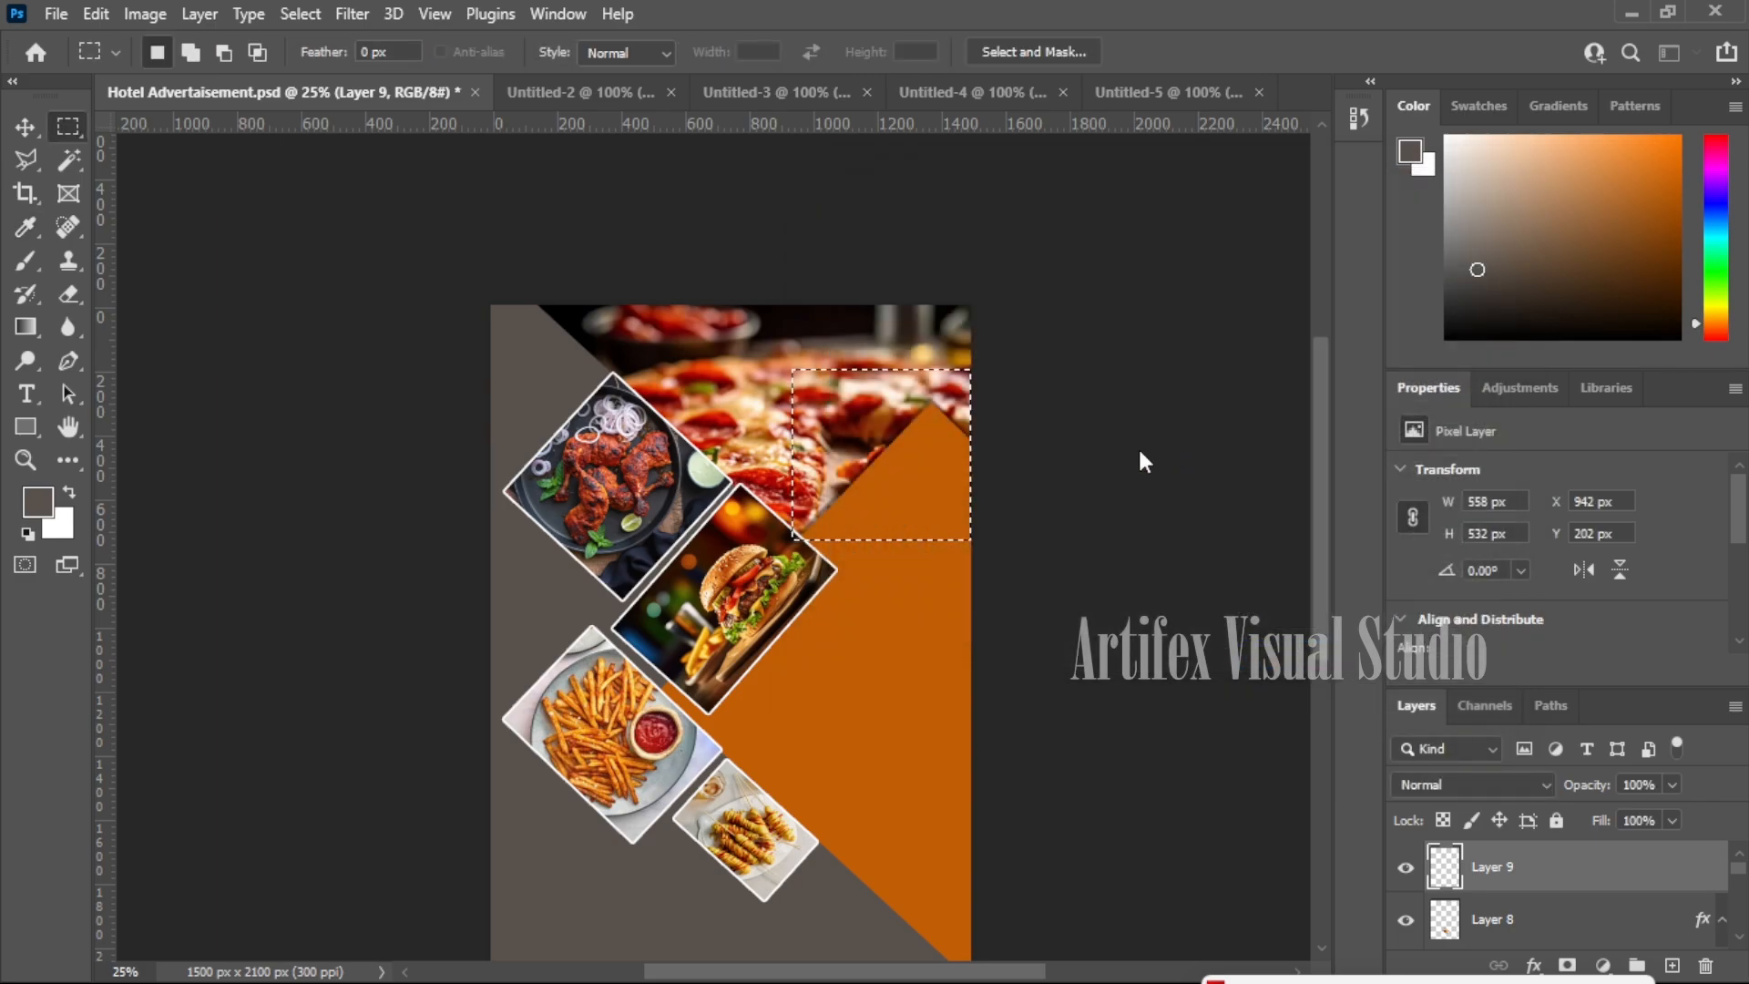
pyautogui.hotkey('shift', 'F5')
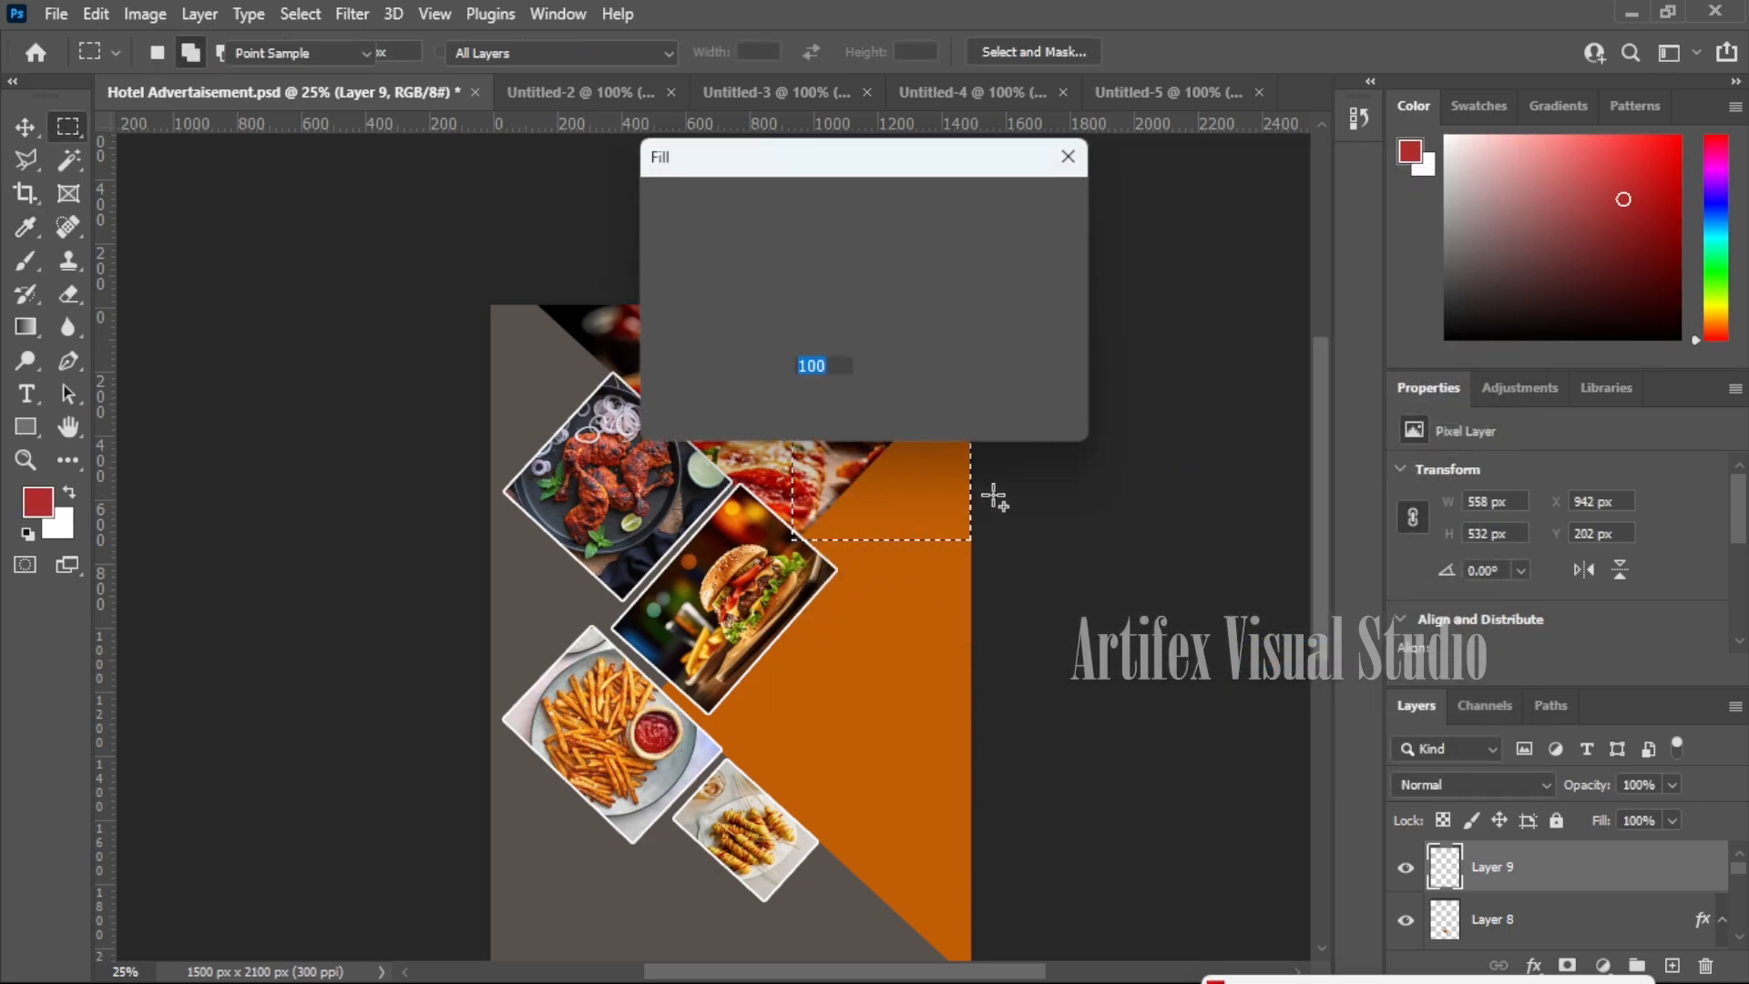
pyautogui.click(1033, 207)
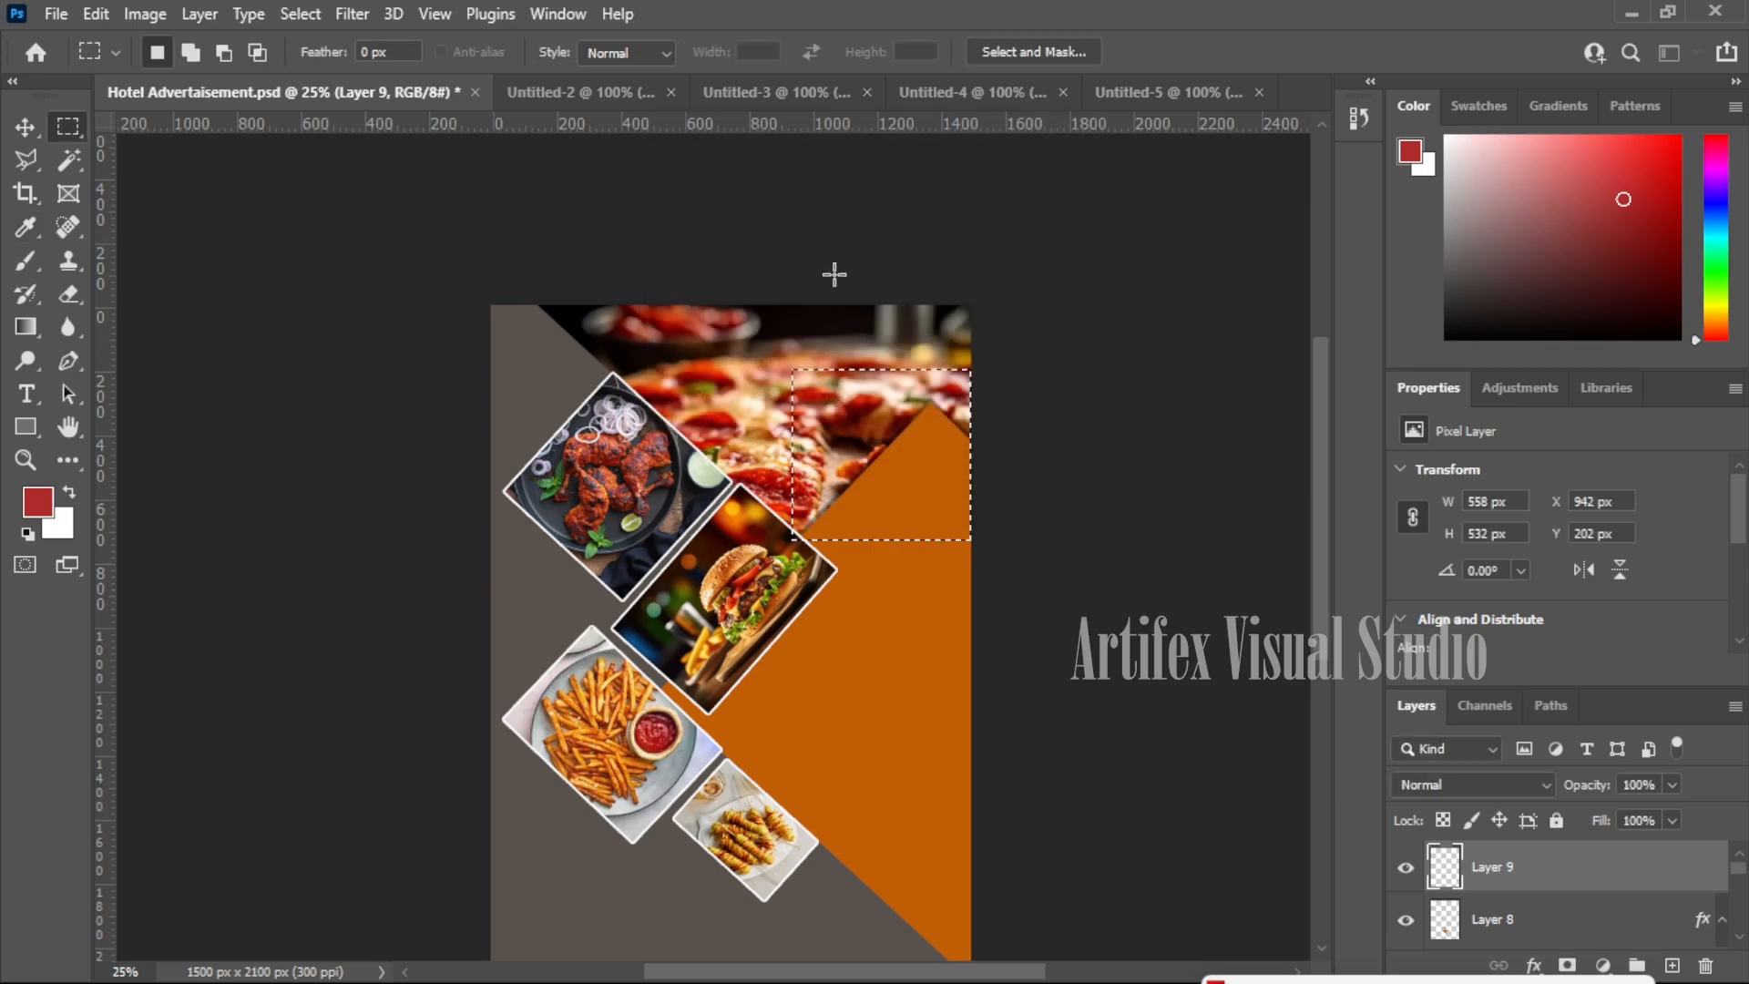
pyautogui.press('v')
pyautogui.hotkey('ctrl', 'd')
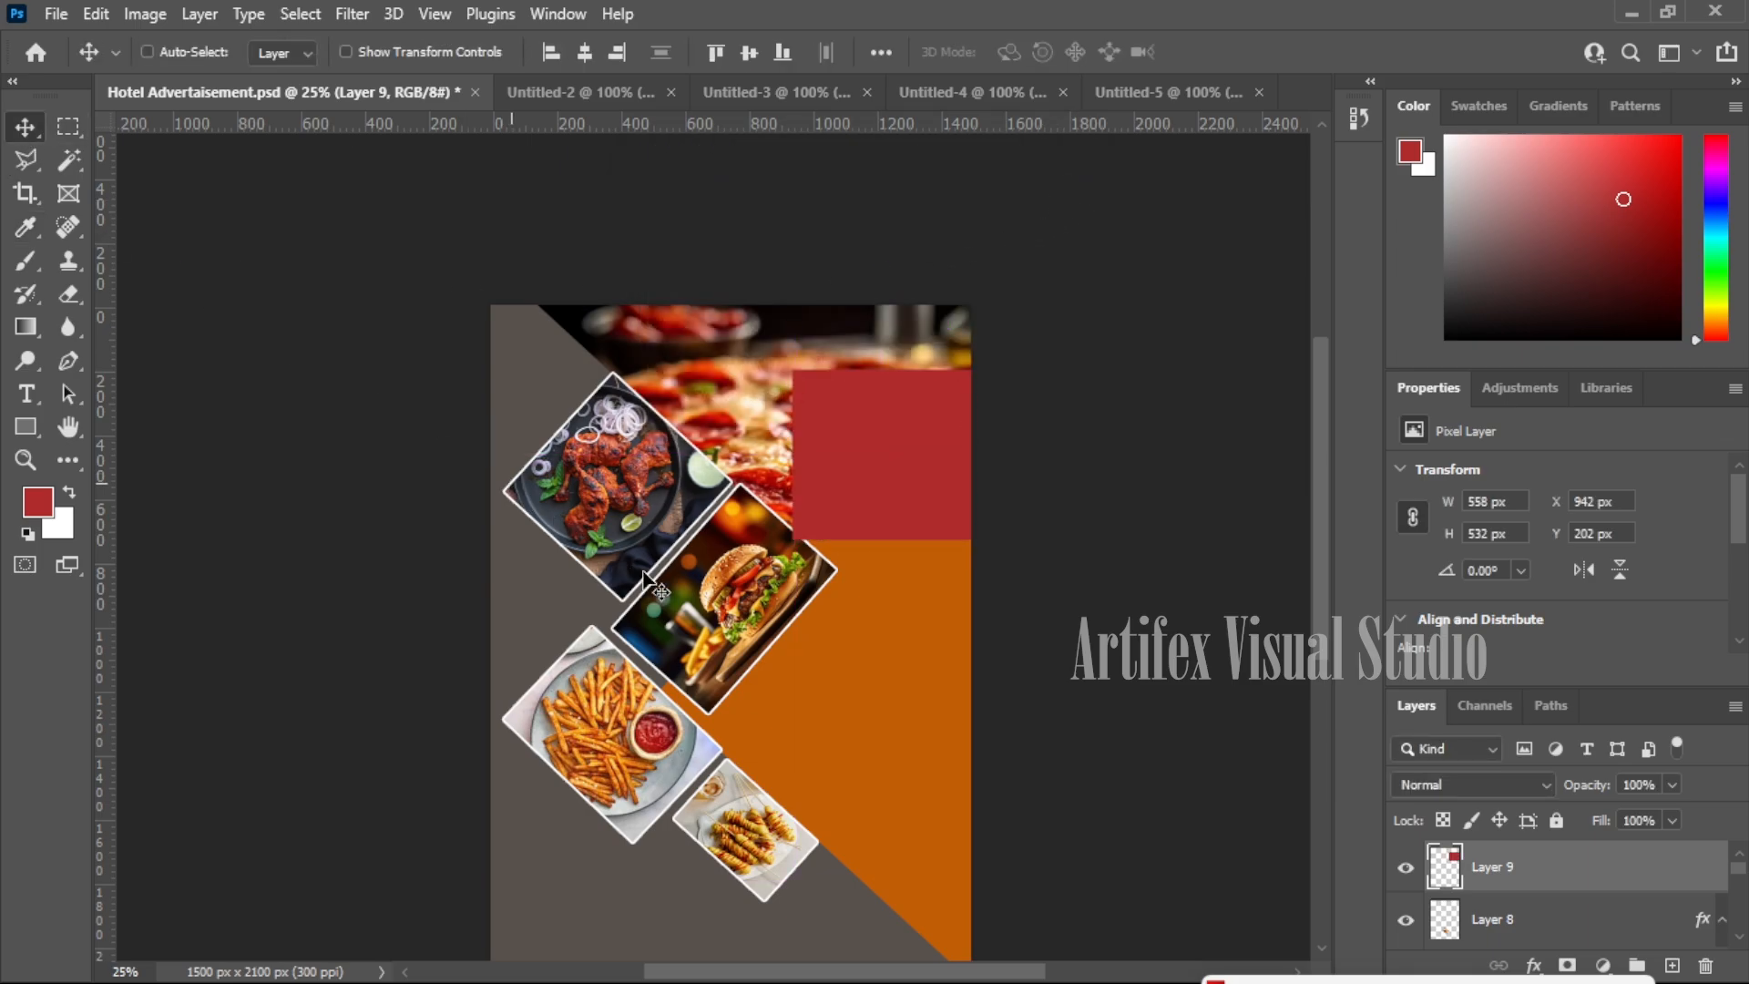
# - Move the red block to the top edge and rotate it about 45° into a downward triangle
pyautogui.moveTo(875, 482); pyautogui.dragTo(890, 407)
pyautogui.hotkey('ctrl', 't')
pyautogui.moveTo(1045, 273); pyautogui.dragTo(941, 145)
pyautogui.moveTo(941, 363); pyautogui.dragTo(884, 314)
pyautogui.press('Return')
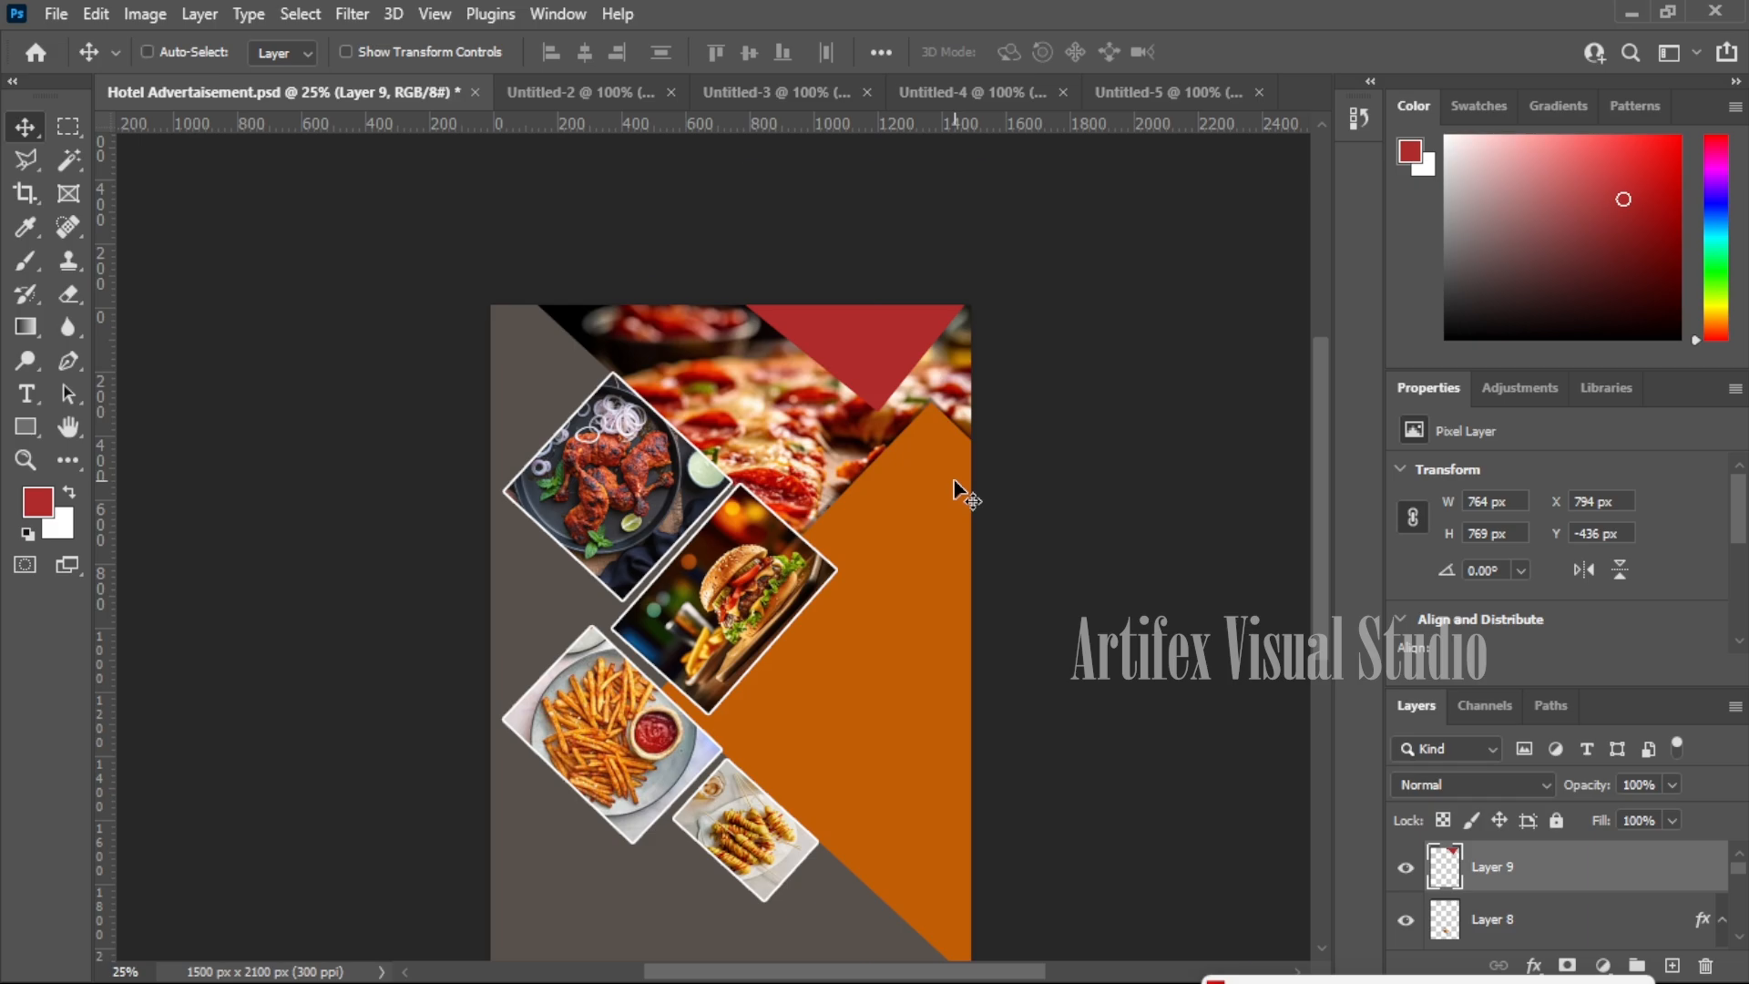
# - Enlarge the red triangle to 848 × 854 px, aligned with the poster's top edge
pyautogui.hotkey('ctrl', 't')
pyautogui.moveTo(988, 409); pyautogui.dragTo(1003, 425)
pyautogui.moveTo(891, 400); pyautogui.dragTo(880, 397)
pyautogui.moveTo(990, 418); pyautogui.dragTo(1001, 428)
pyautogui.moveTo(868, 402); pyautogui.dragTo(862, 397)
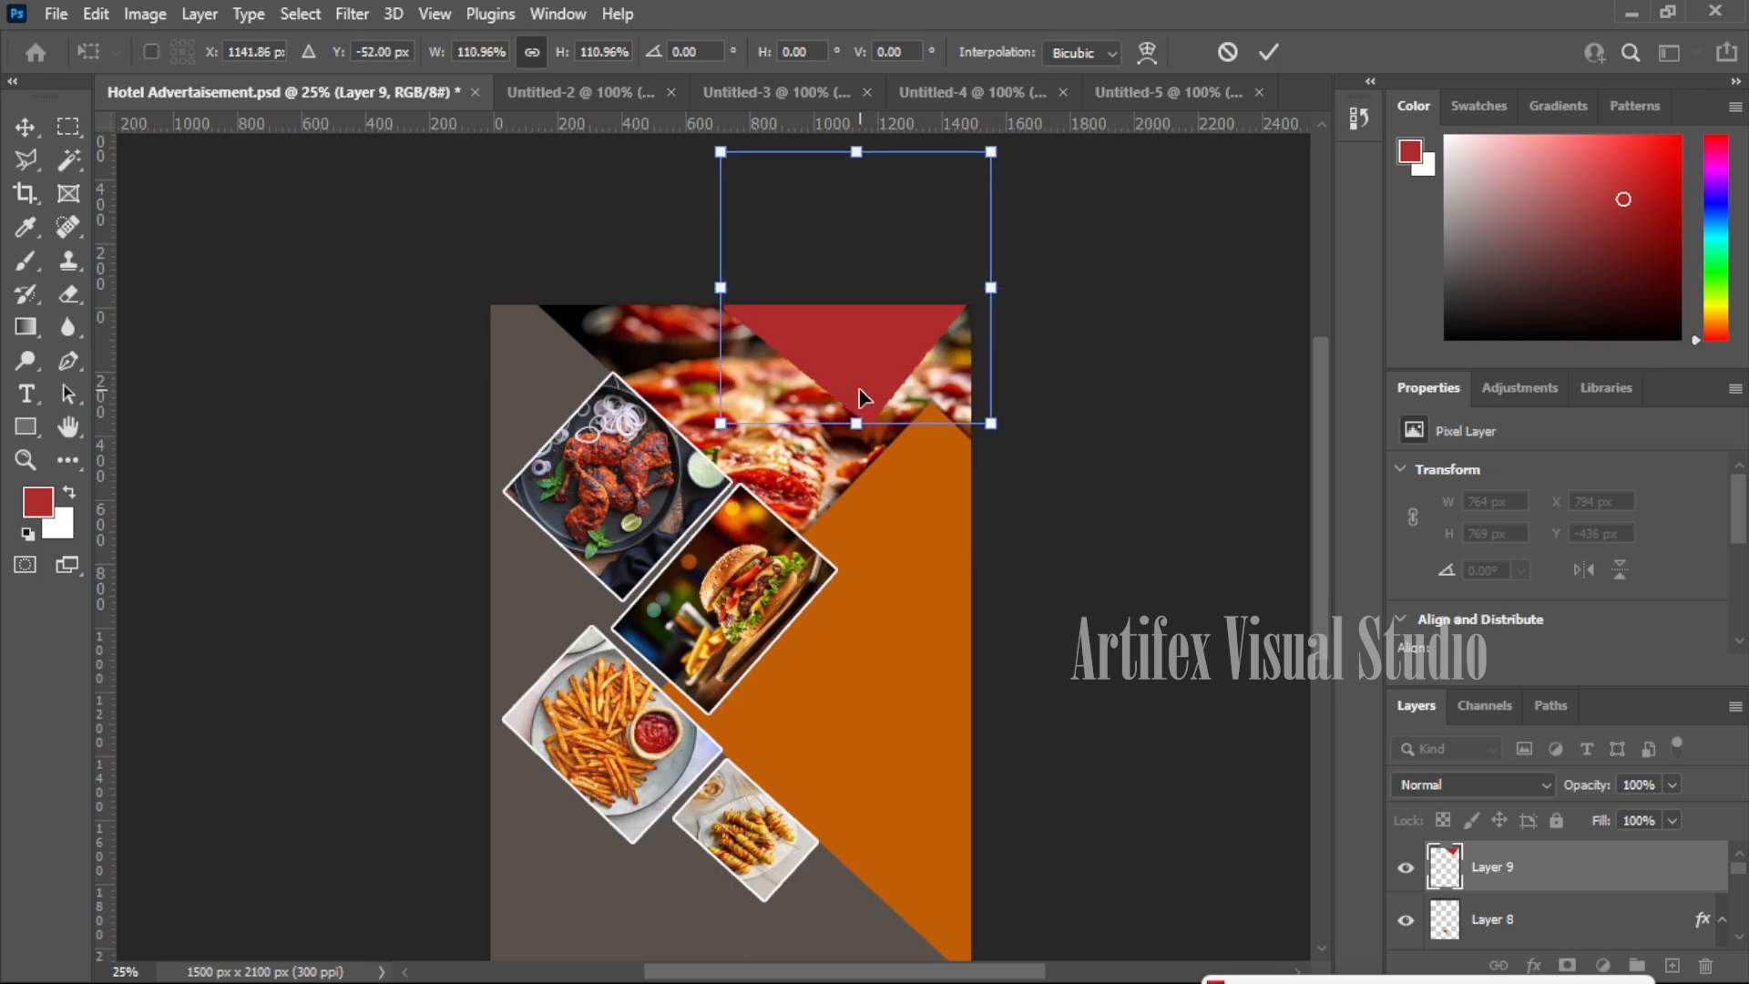
pyautogui.press('Return')
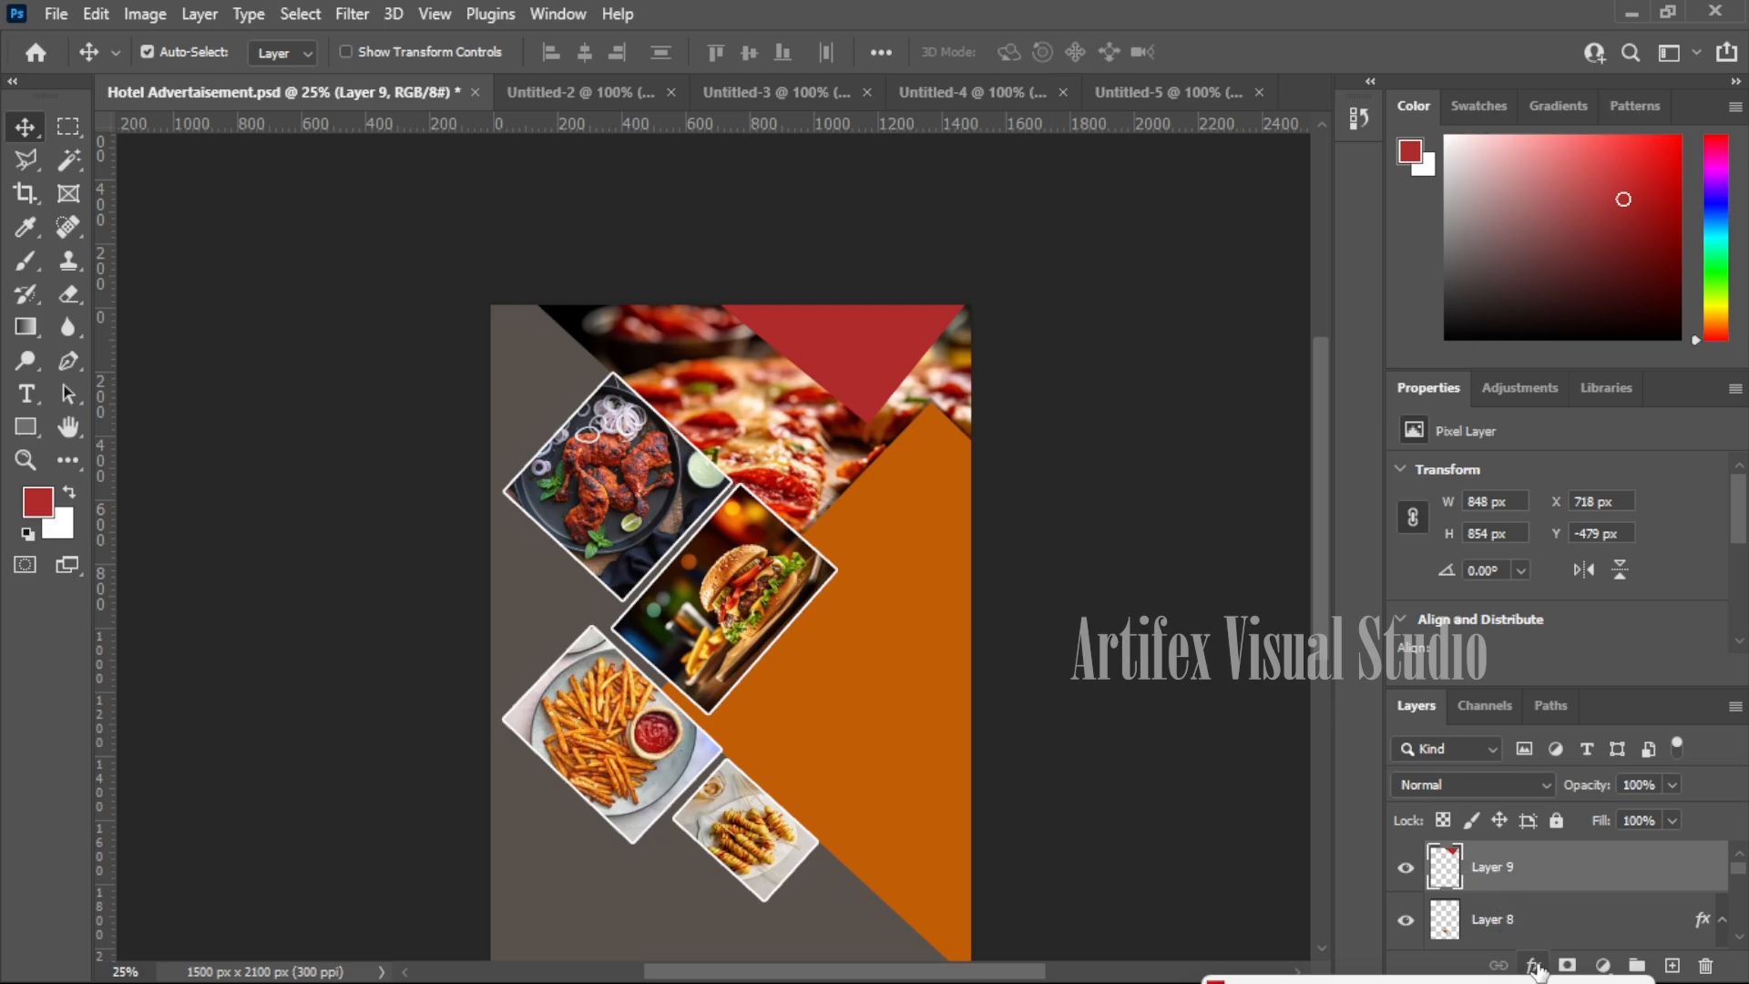
# - Add a drop shadow to the red triangle with angle 107° and opacity 34%
pyautogui.click(1531, 965)
pyautogui.click(1540, 946)
pyautogui.moveTo(1119, 79); pyautogui.dragTo(937, 447)
pyautogui.click(1040, 608)
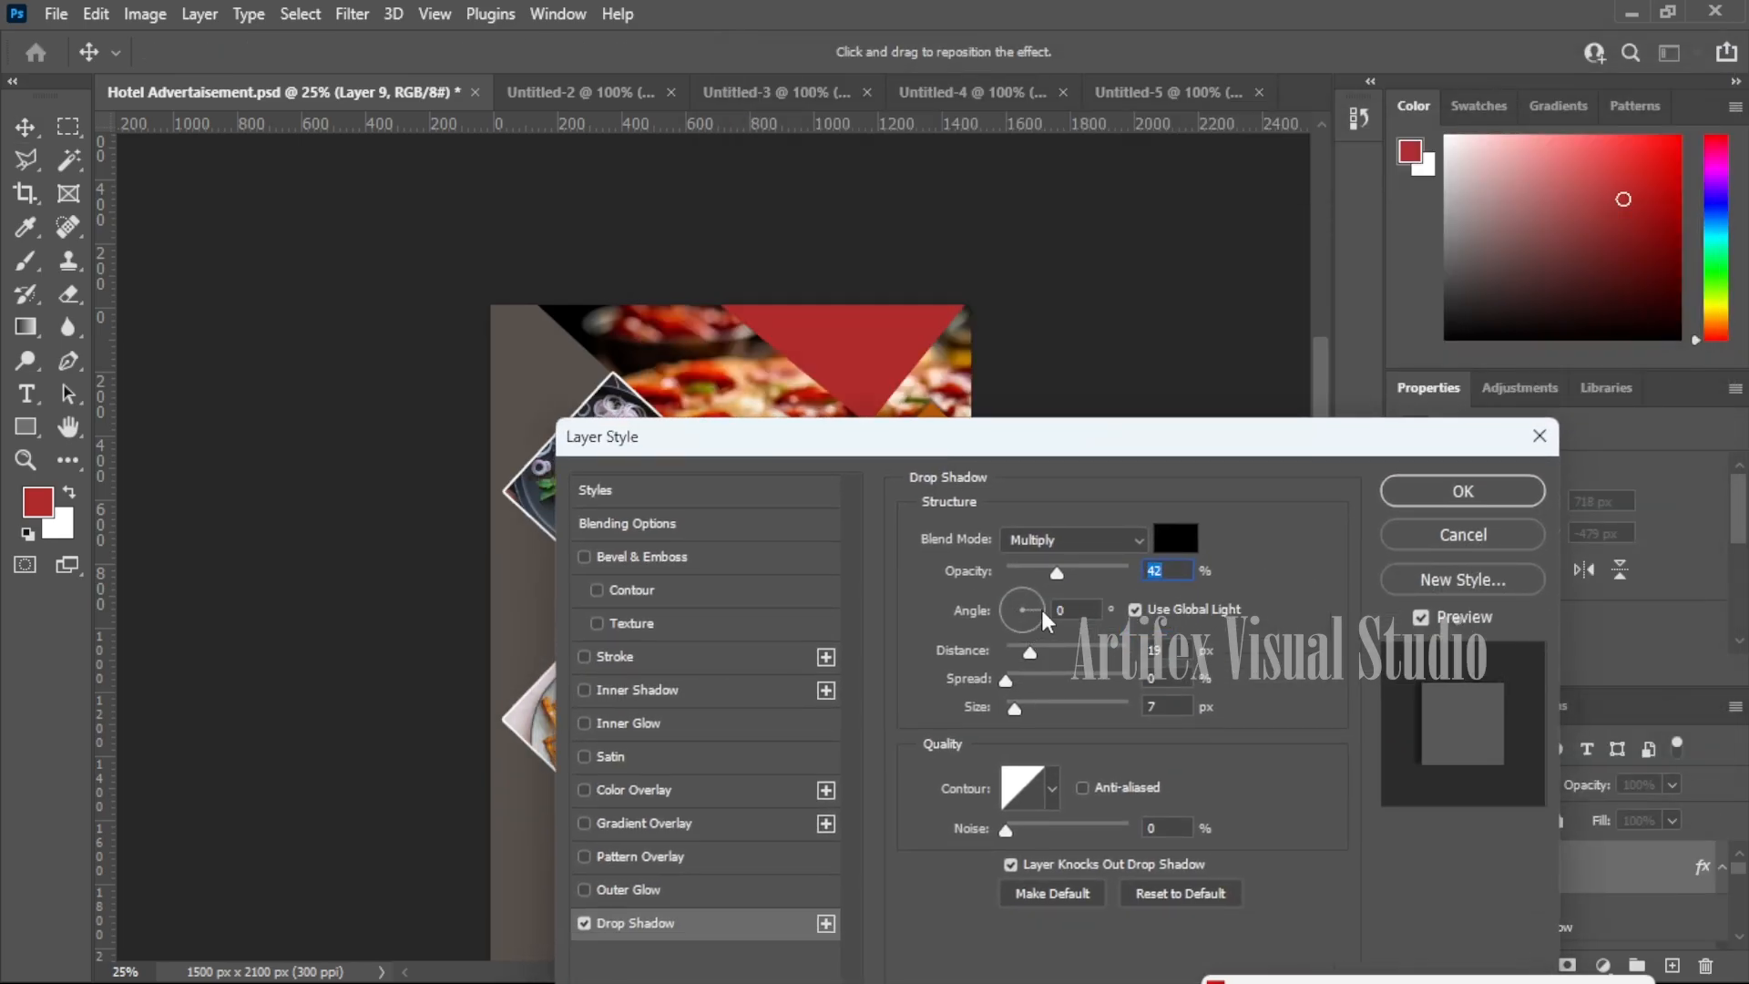
pyautogui.click(1033, 600)
pyautogui.click(1011, 582)
pyautogui.click(1045, 571)
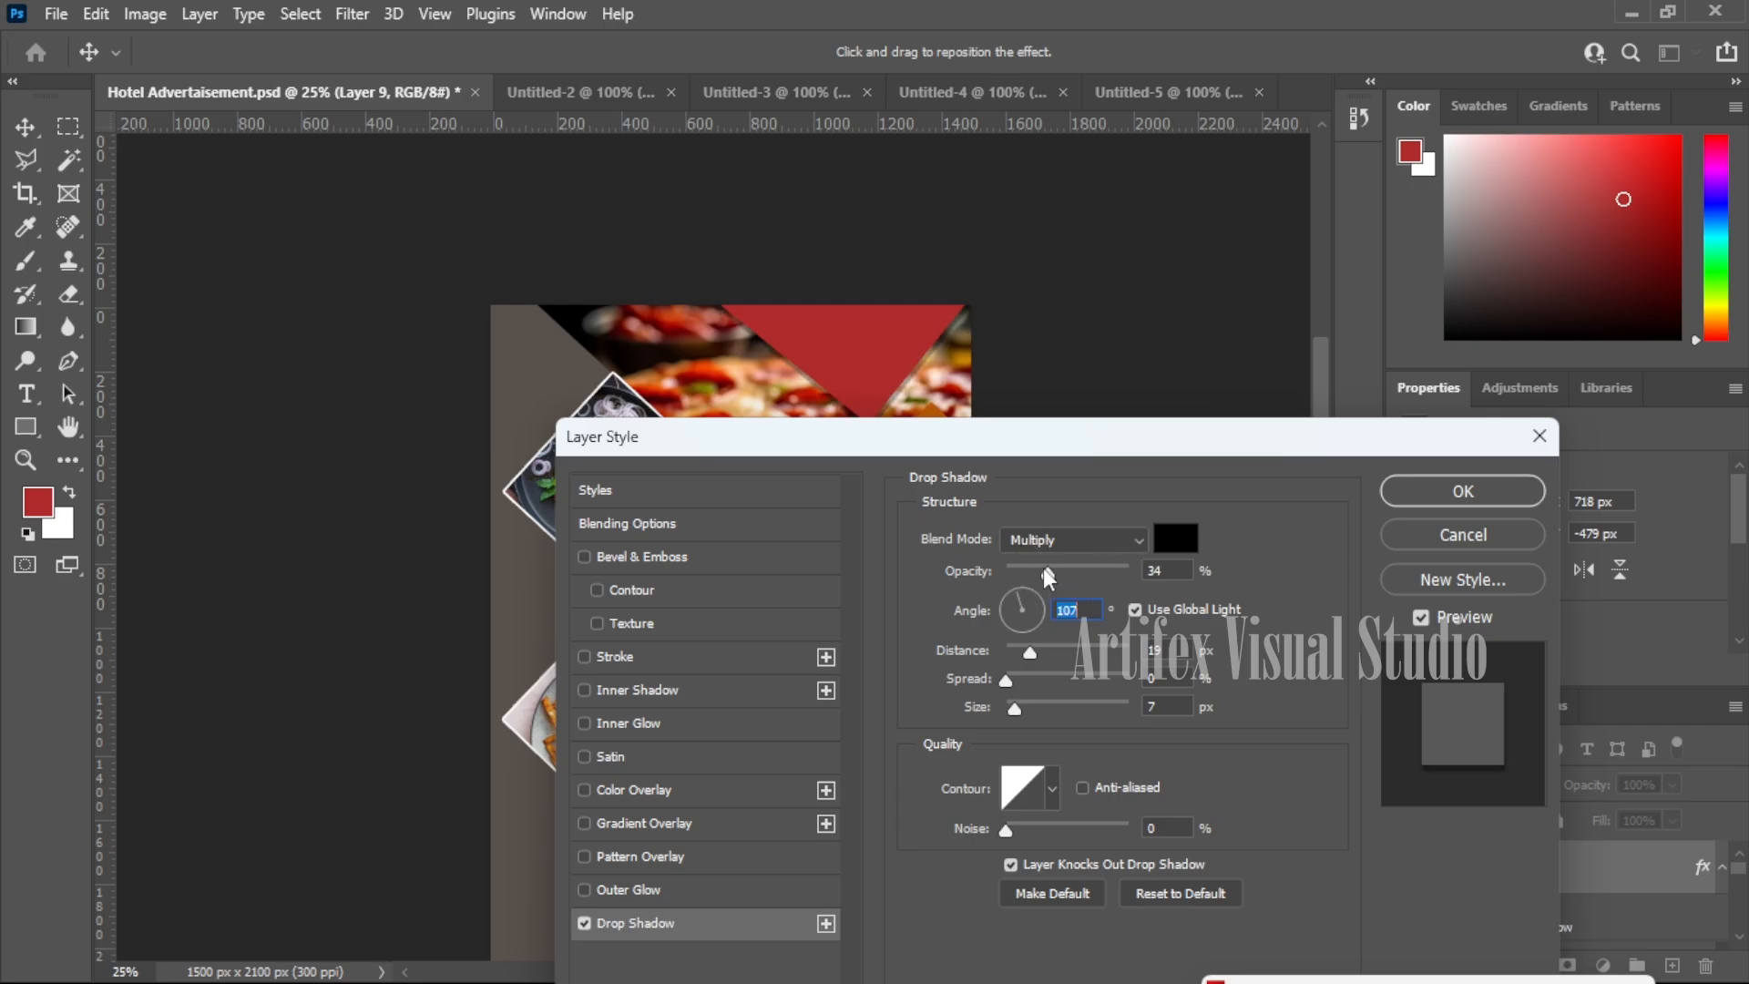
pyautogui.click(1463, 491)
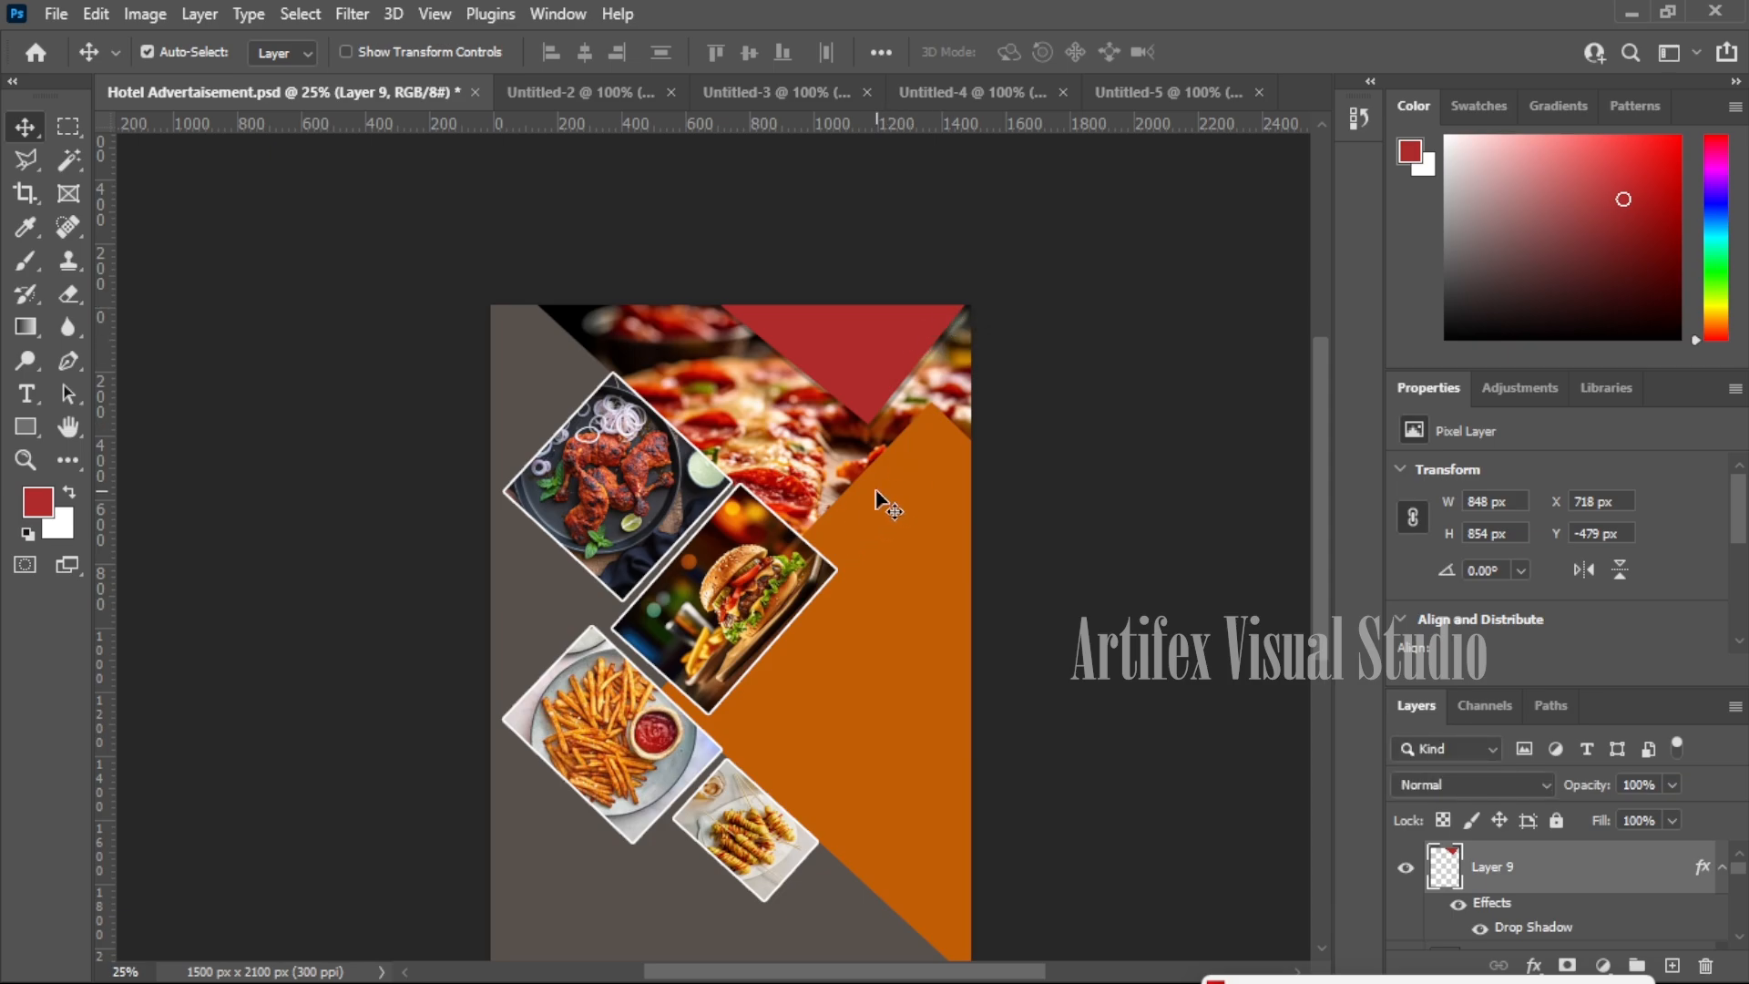
# - Pick the Type tool and save the poster, bringing up the Format Options
pyautogui.scroll(-2, 911, 500)
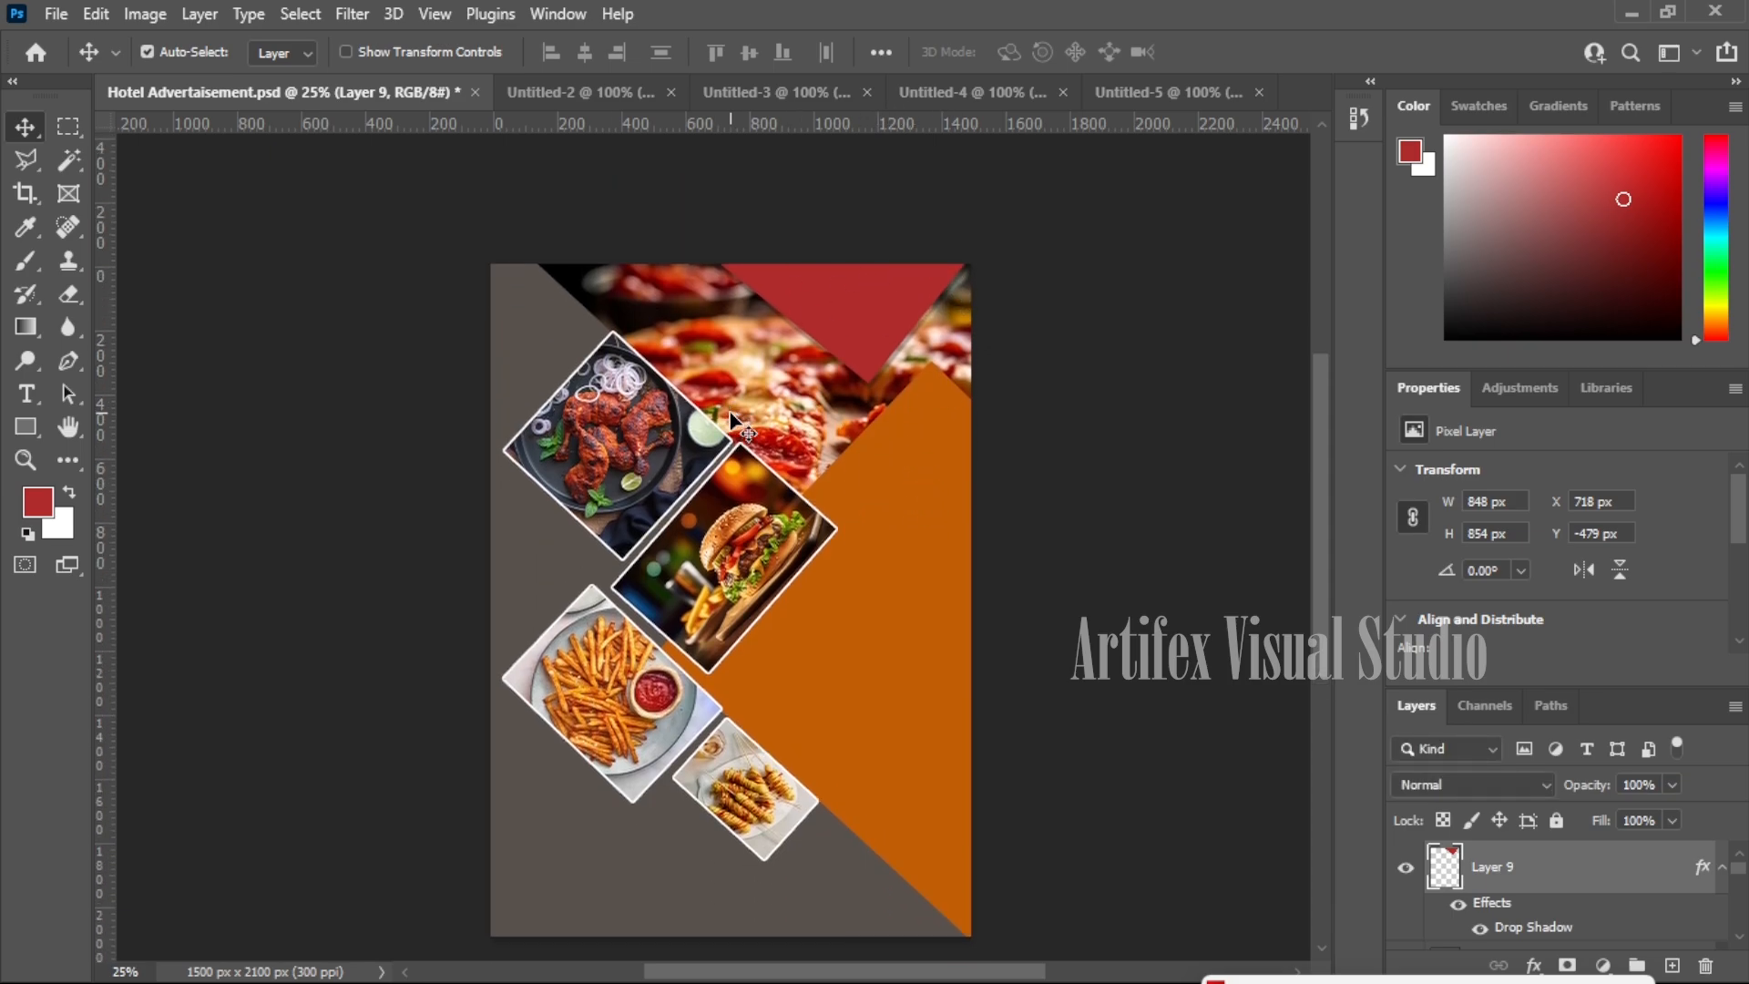
pyautogui.scroll(1, 738, 419)
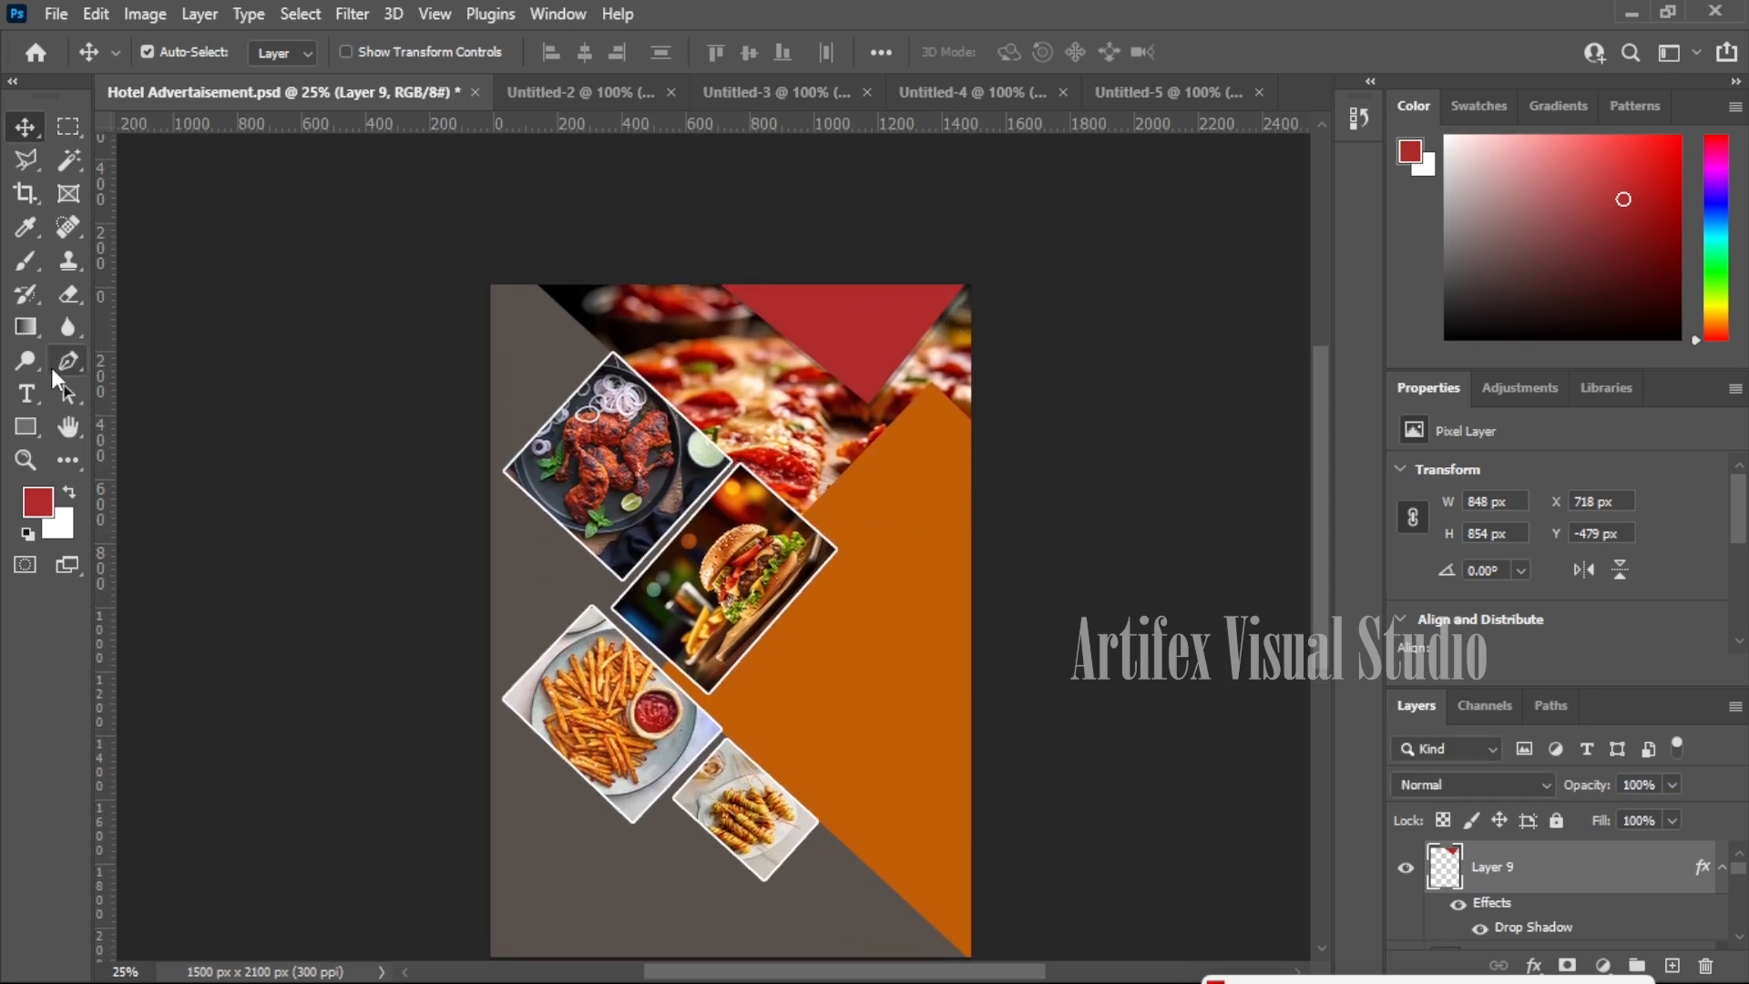
pyautogui.click(26, 393)
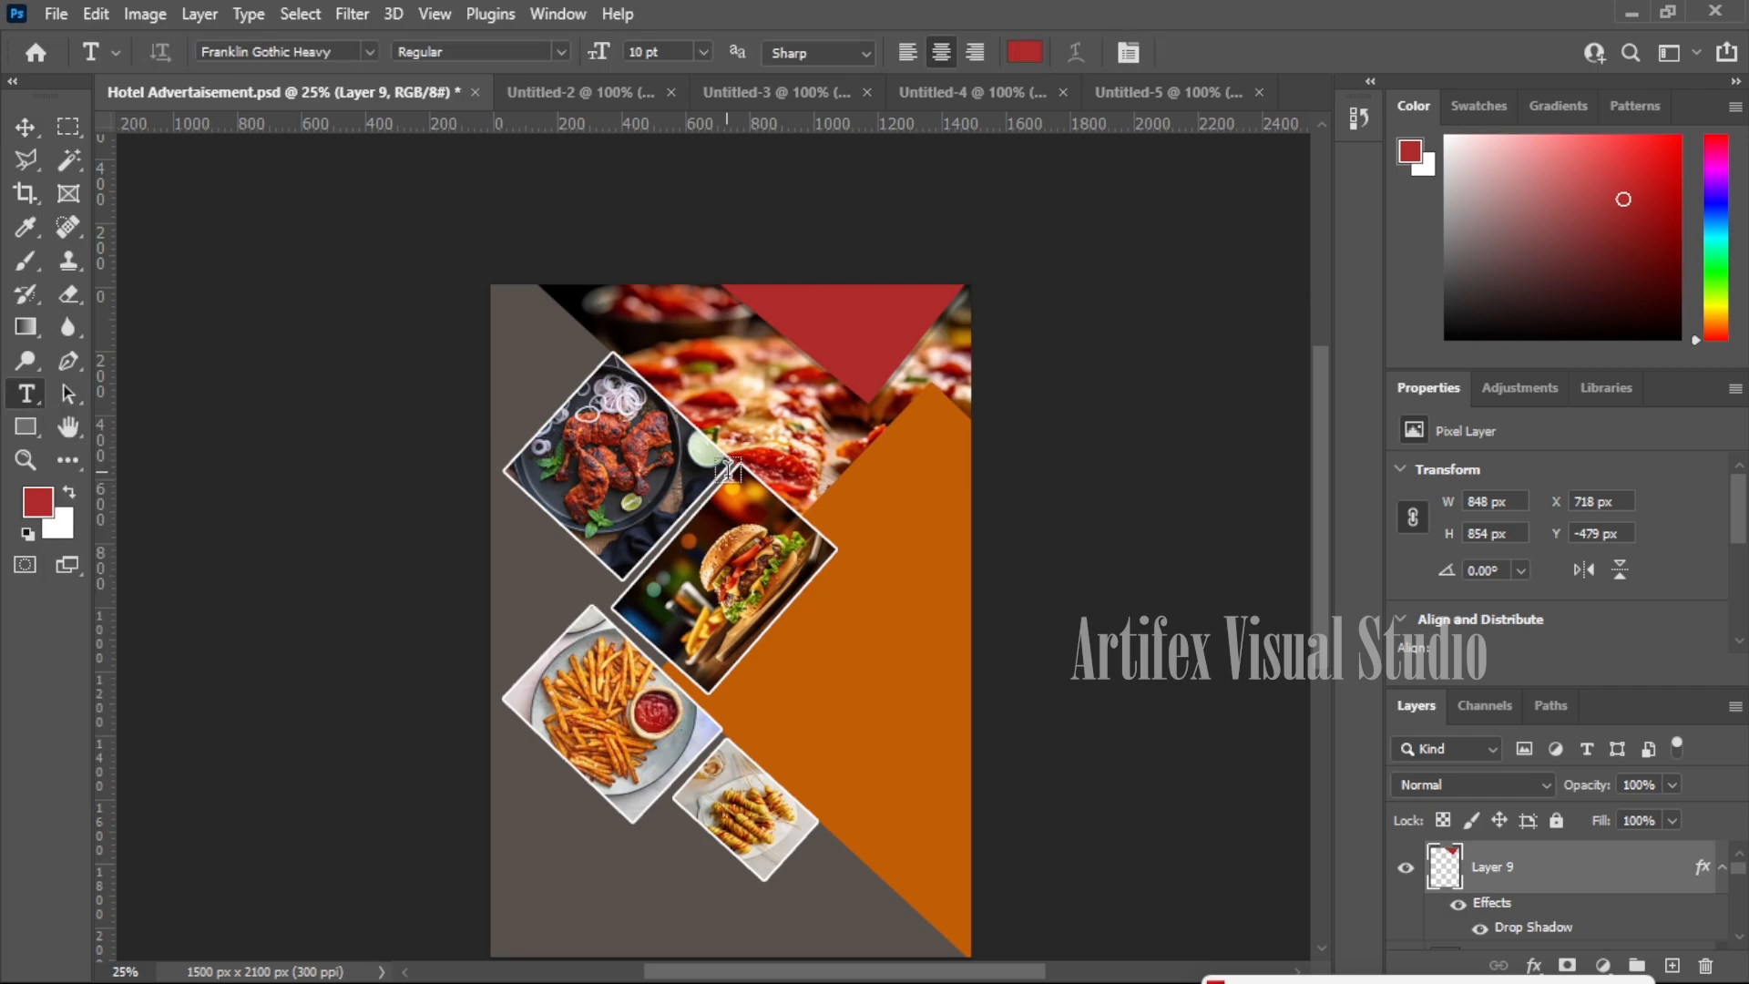
pyautogui.hotkey('ctrl', 's')
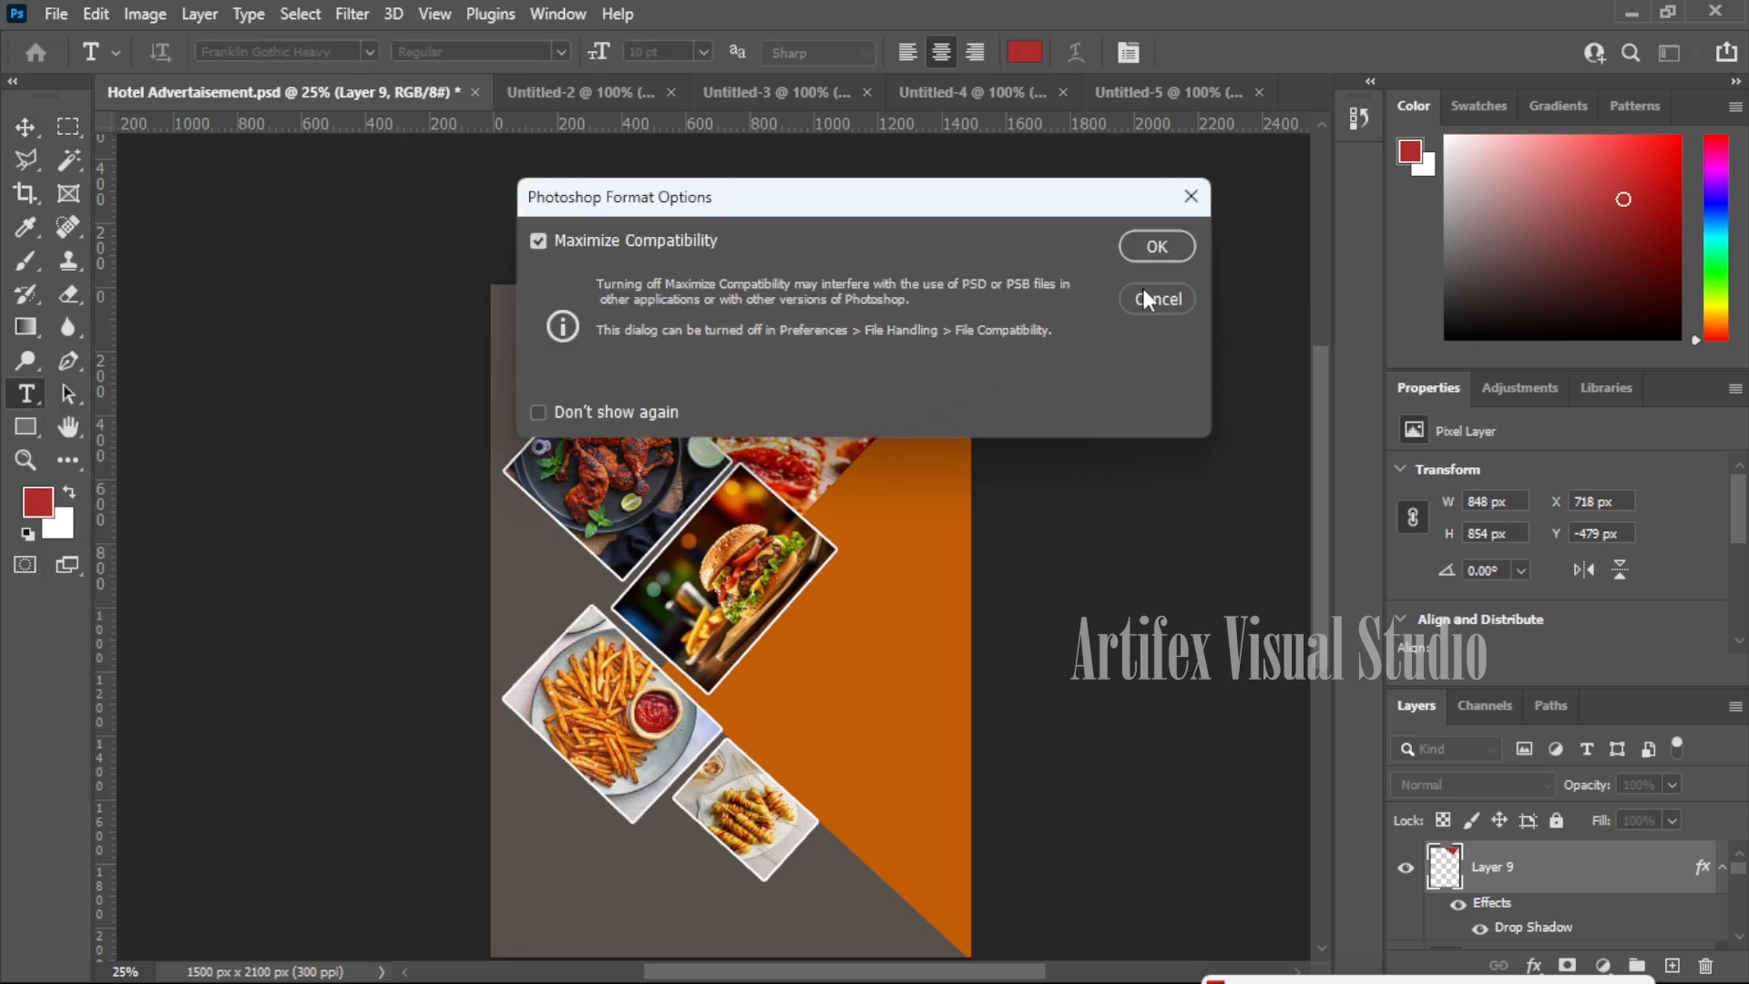
# - Save with maximum compatibility, then type 'Delicous Food Service' in a paragraph box over the orange area
pyautogui.click(1164, 248)
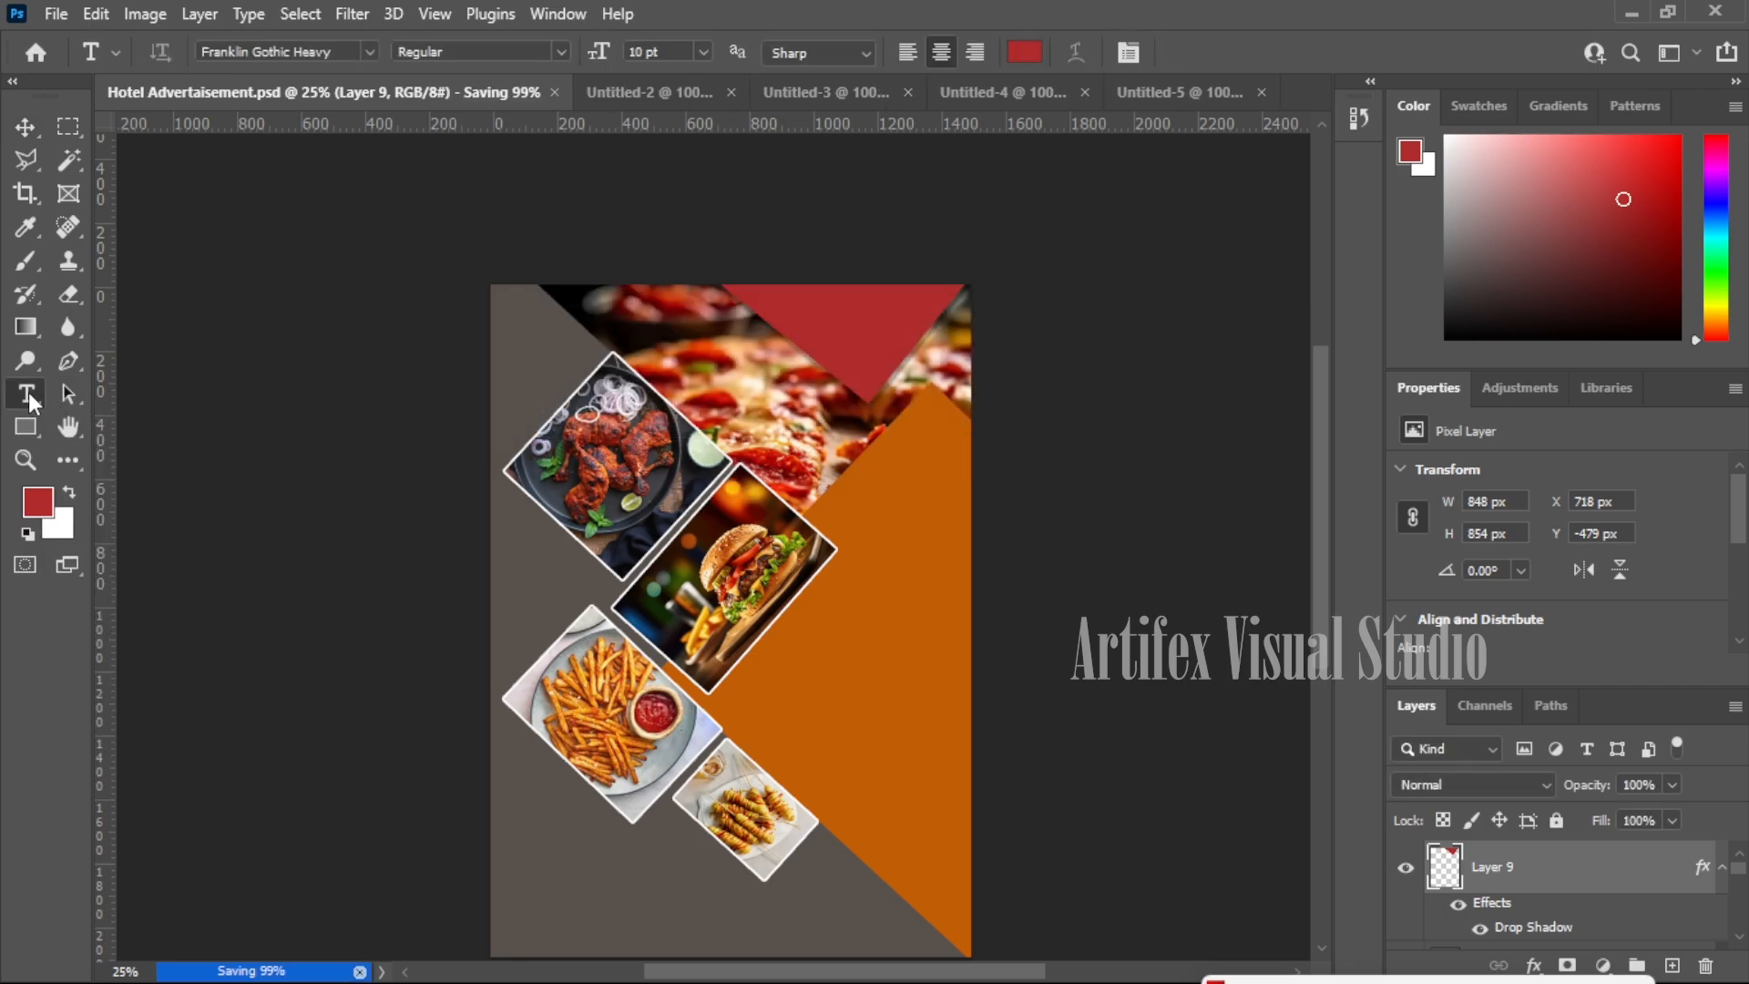
pyautogui.moveTo(745, 462); pyautogui.dragTo(1117, 693)
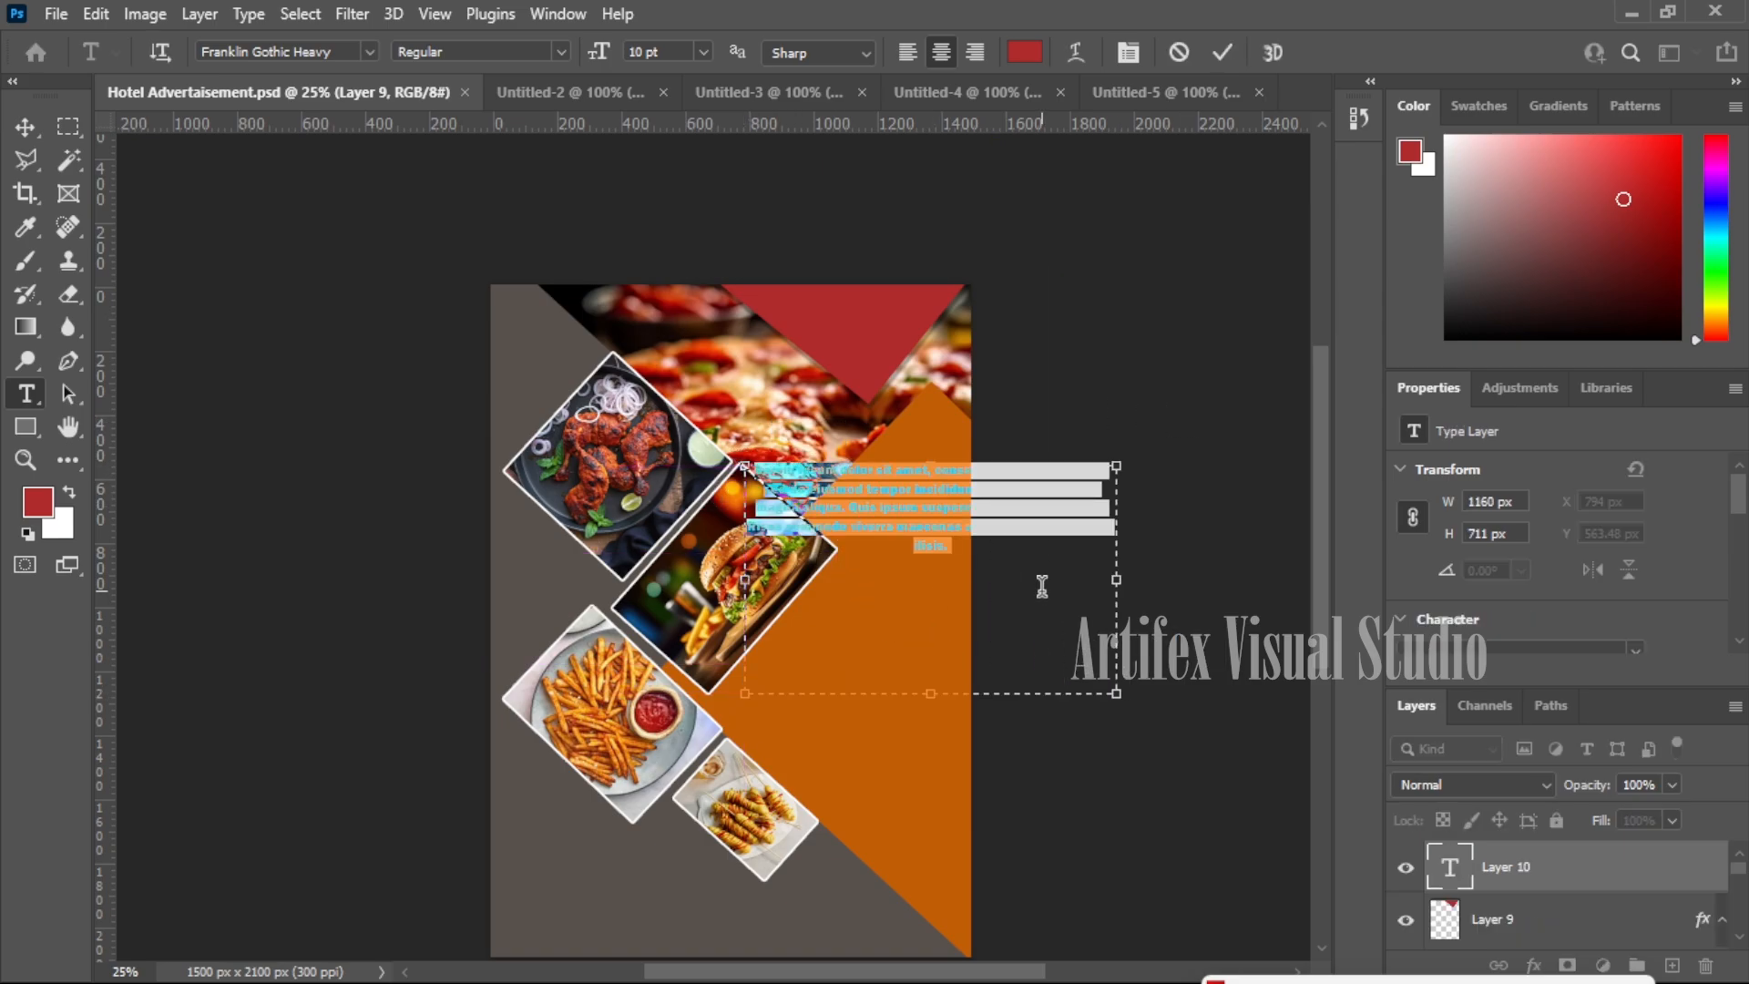
pyautogui.press('BackSpace')
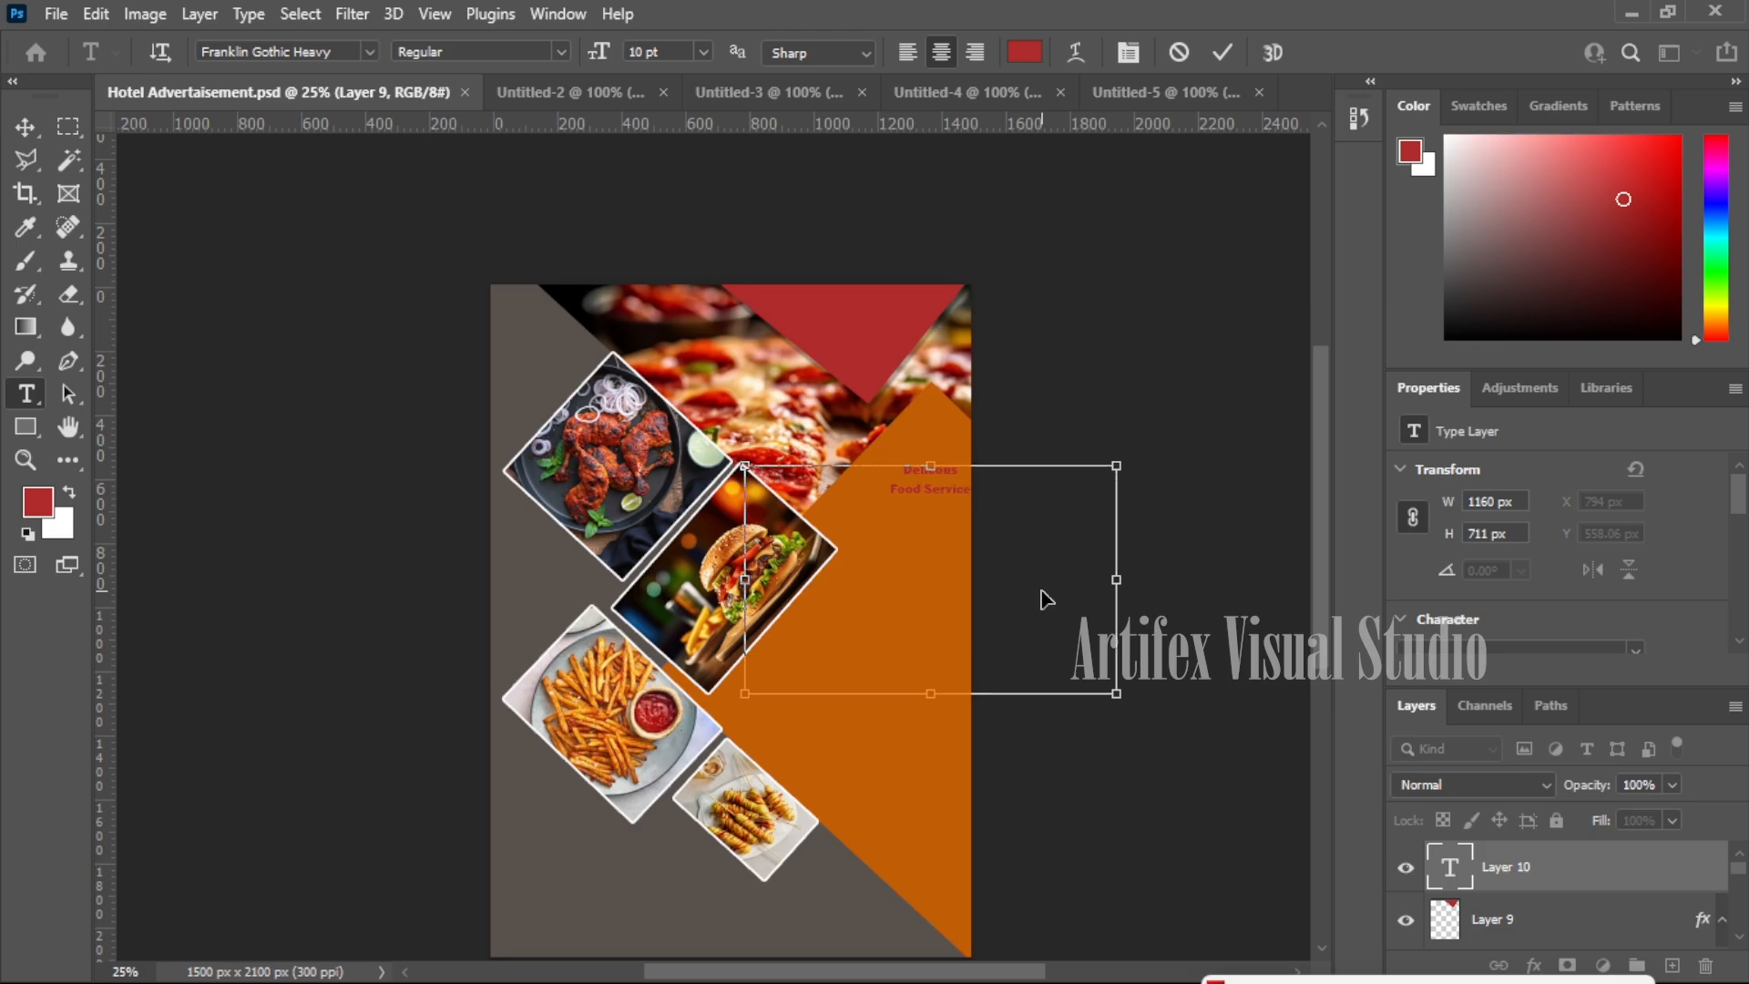
pyautogui.hotkey('ctrl', 'a')
# - Colour the heading text f7f7f7 and size it 24 pt
pyautogui.click(1025, 51)
pyautogui.moveTo(914, 273); pyautogui.dragTo(839, 259)
pyautogui.write('f7f7f7')
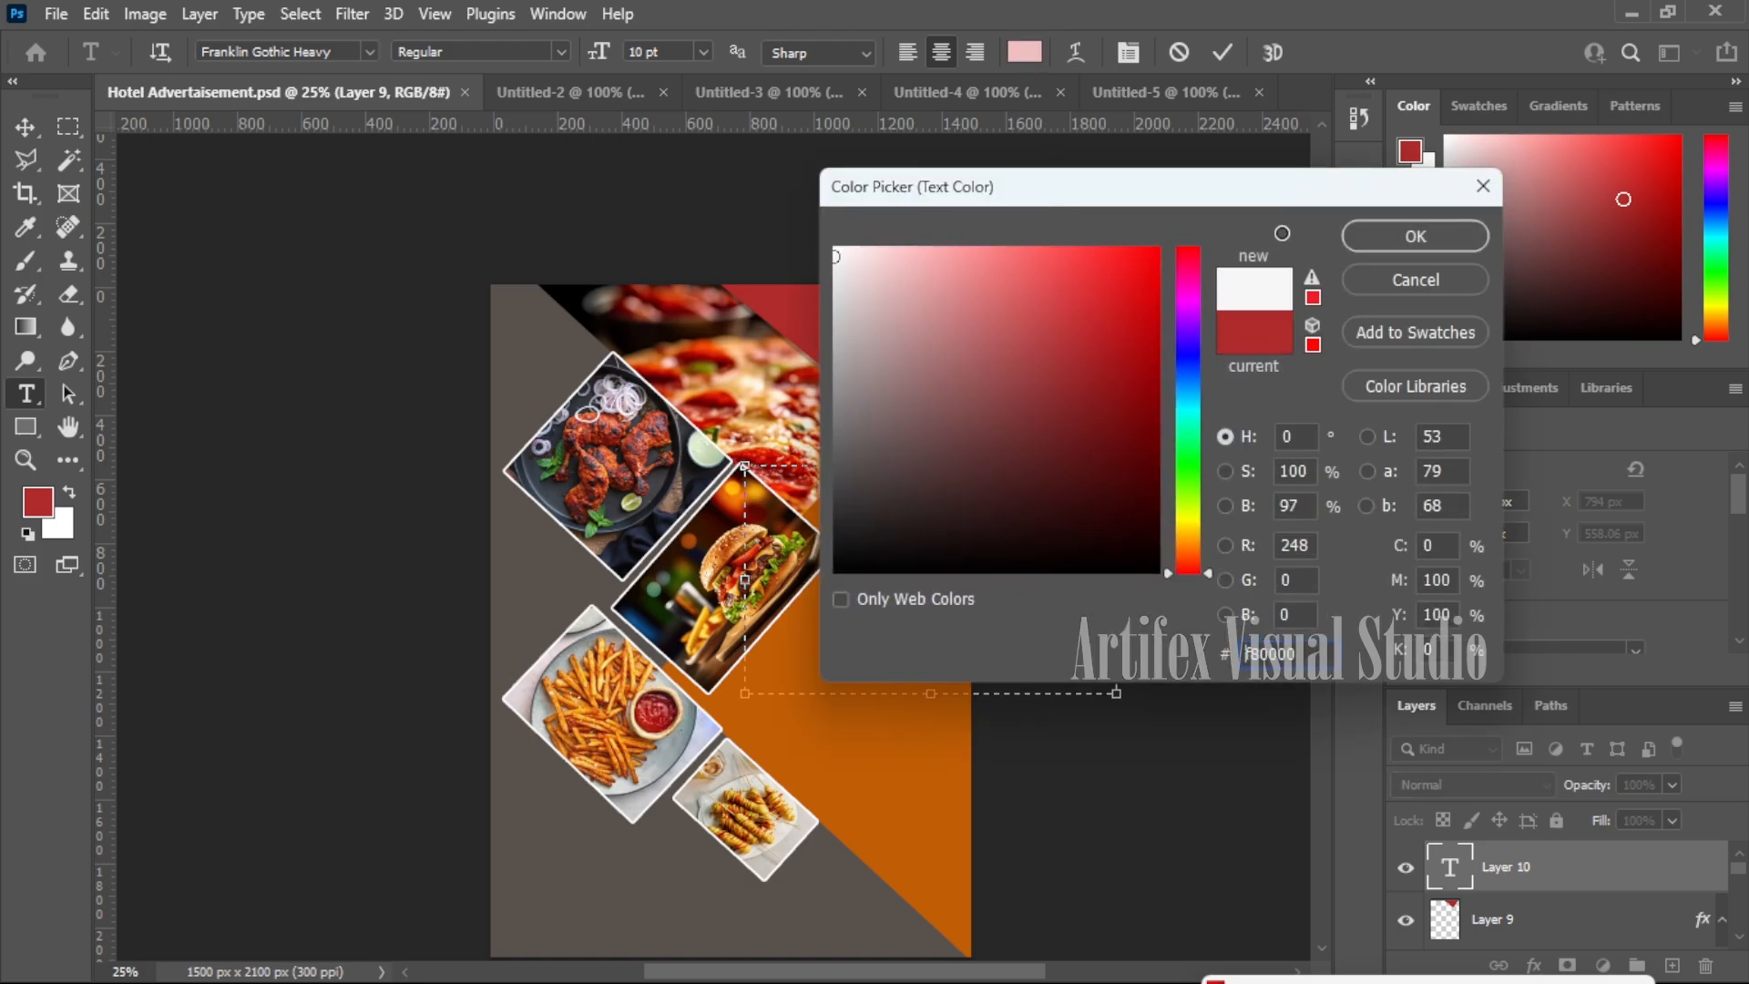
pyautogui.click(1385, 237)
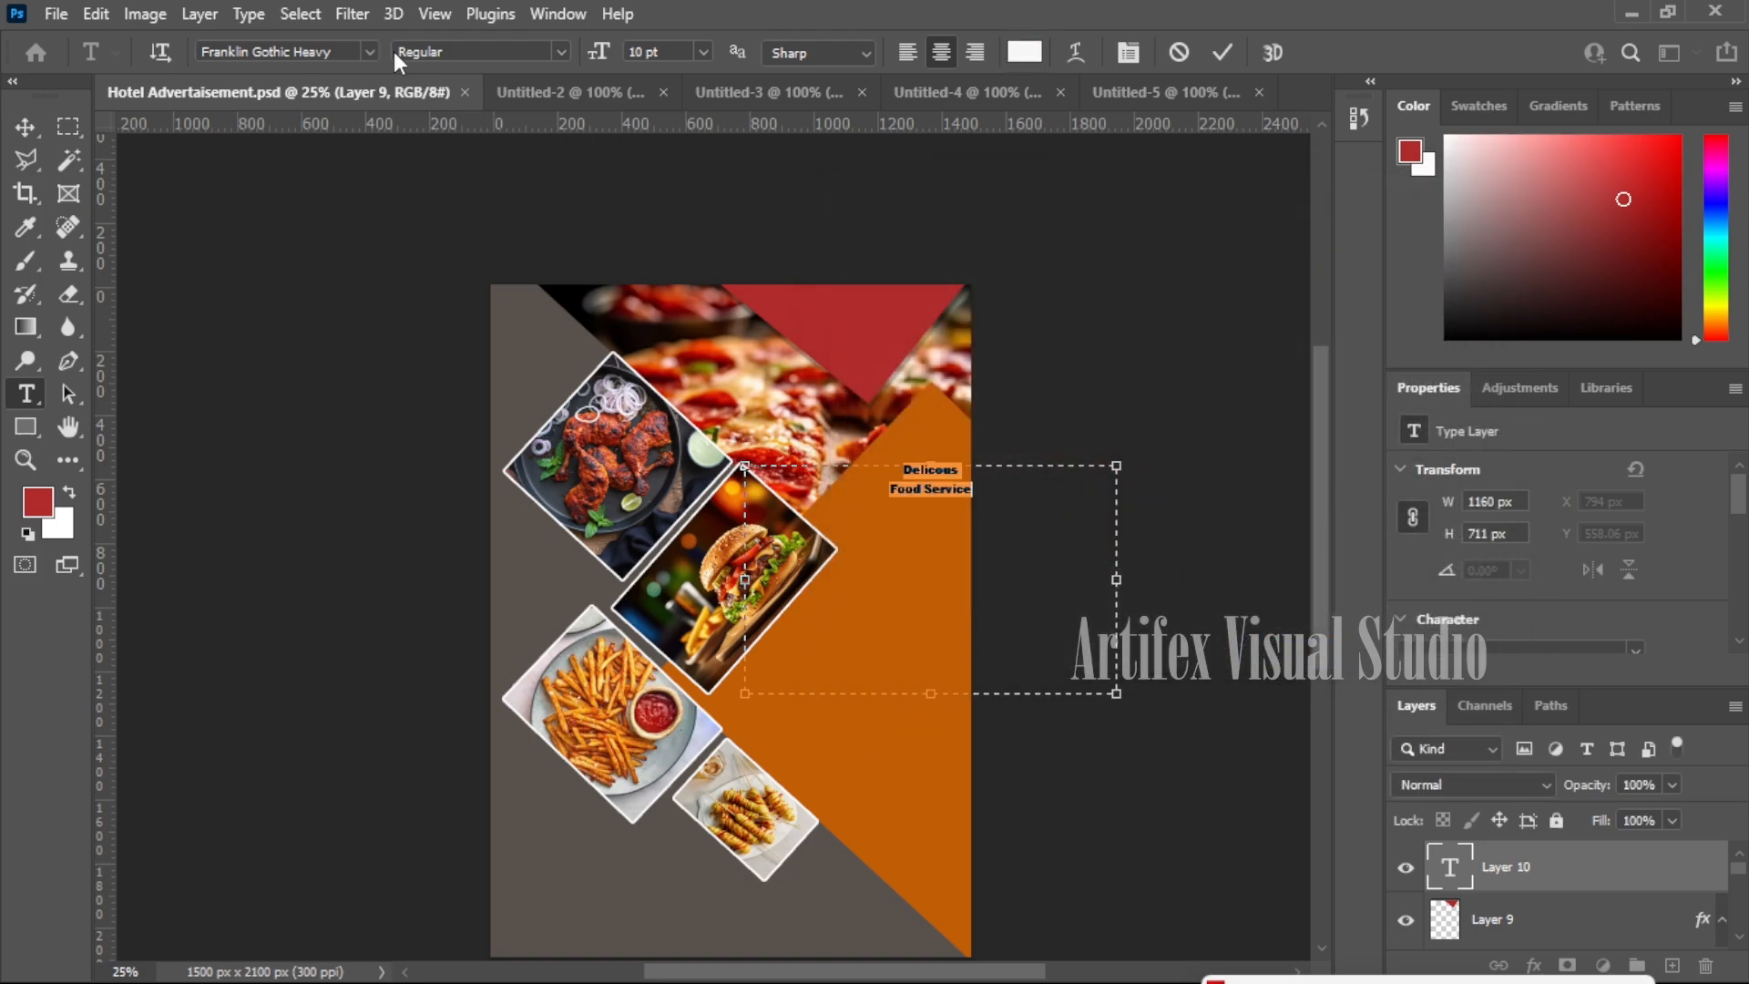
pyautogui.click(703, 52)
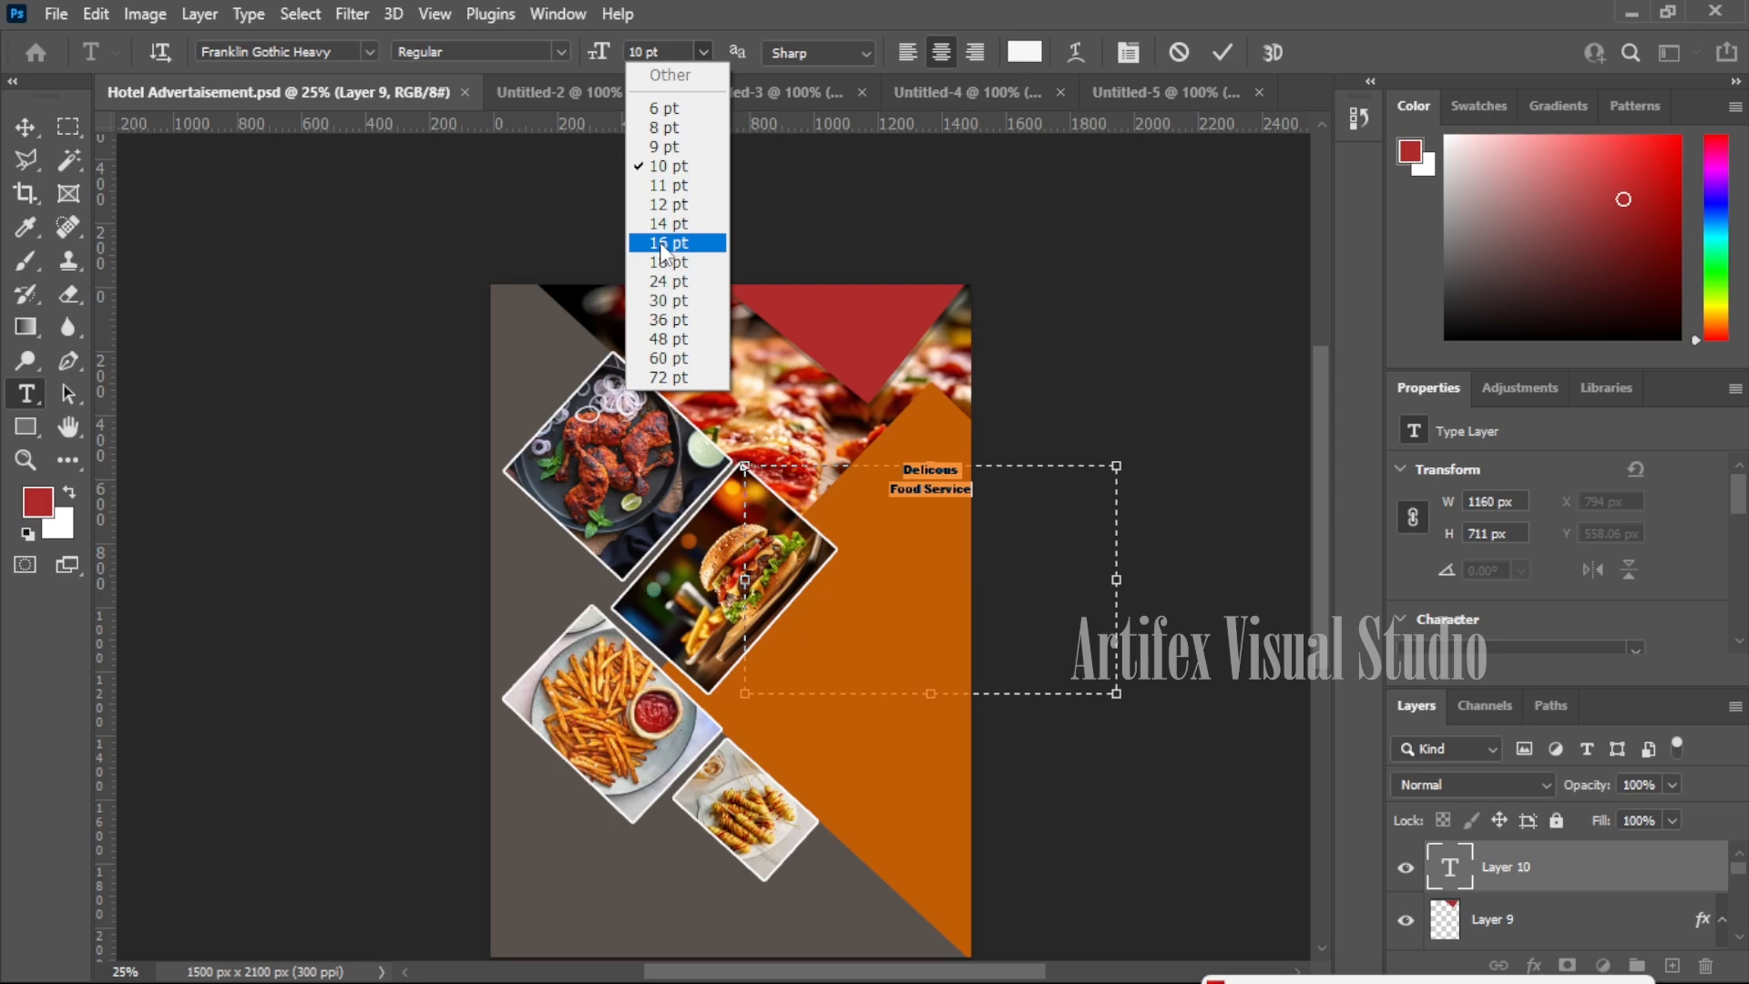
pyautogui.click(659, 244)
pyautogui.click(703, 52)
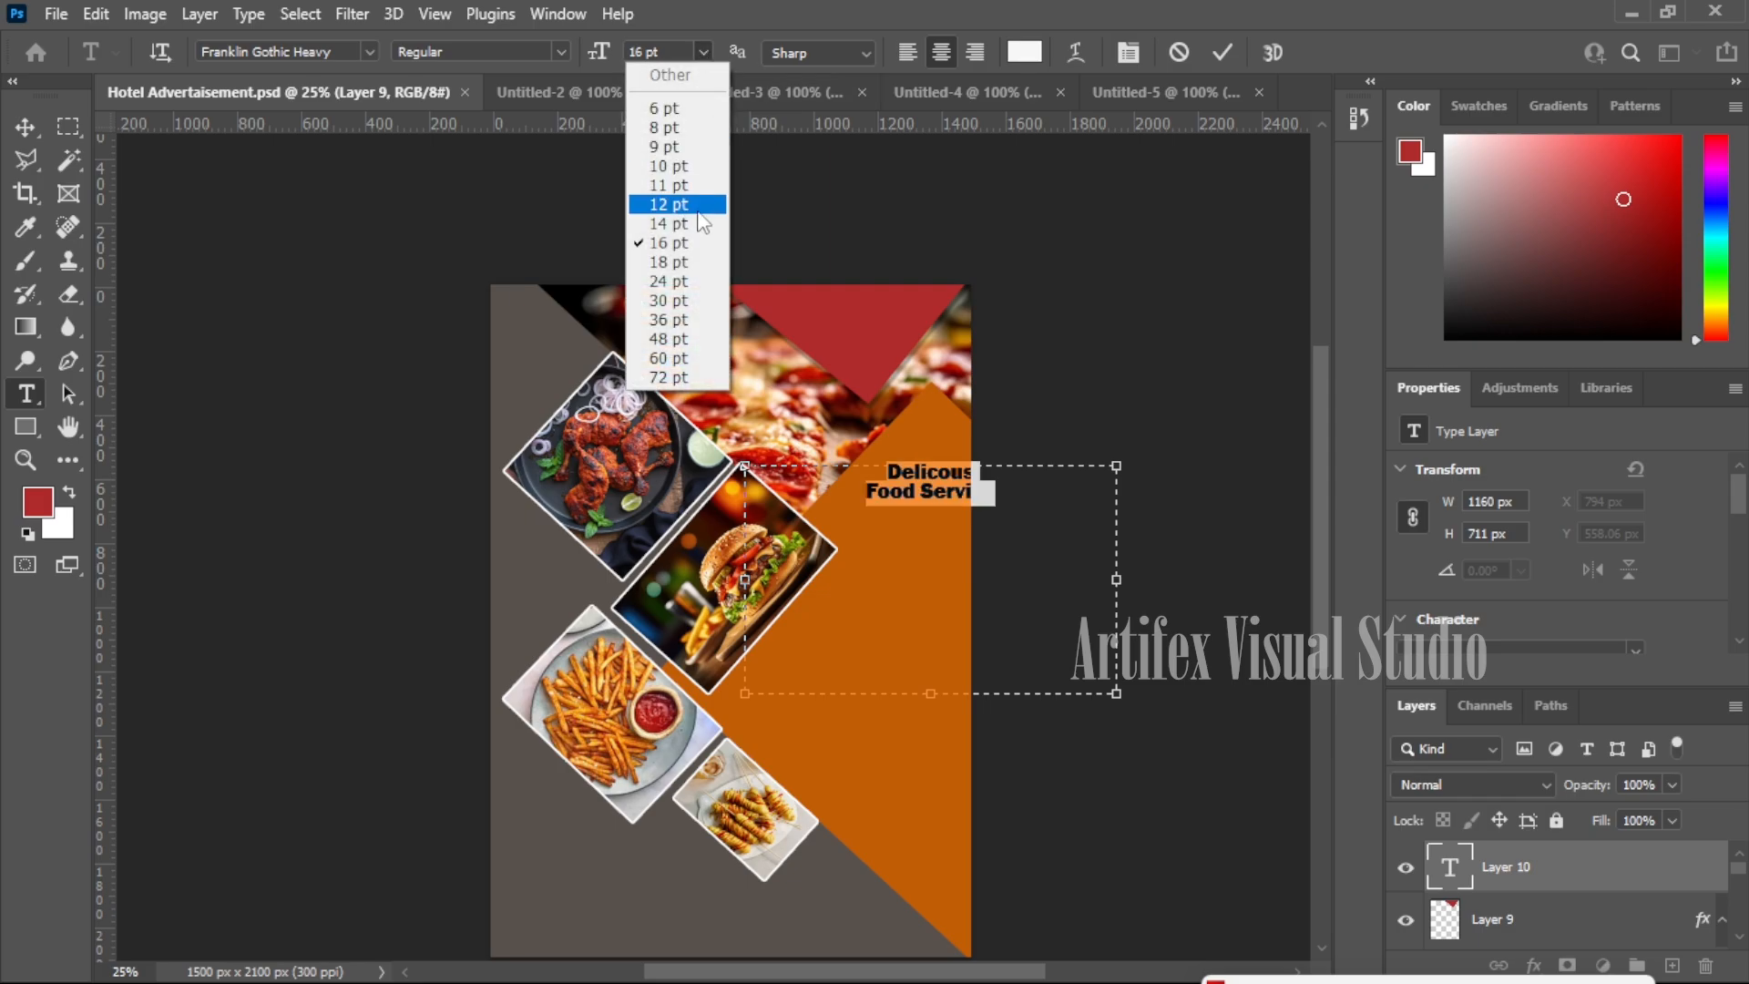
pyautogui.click(674, 282)
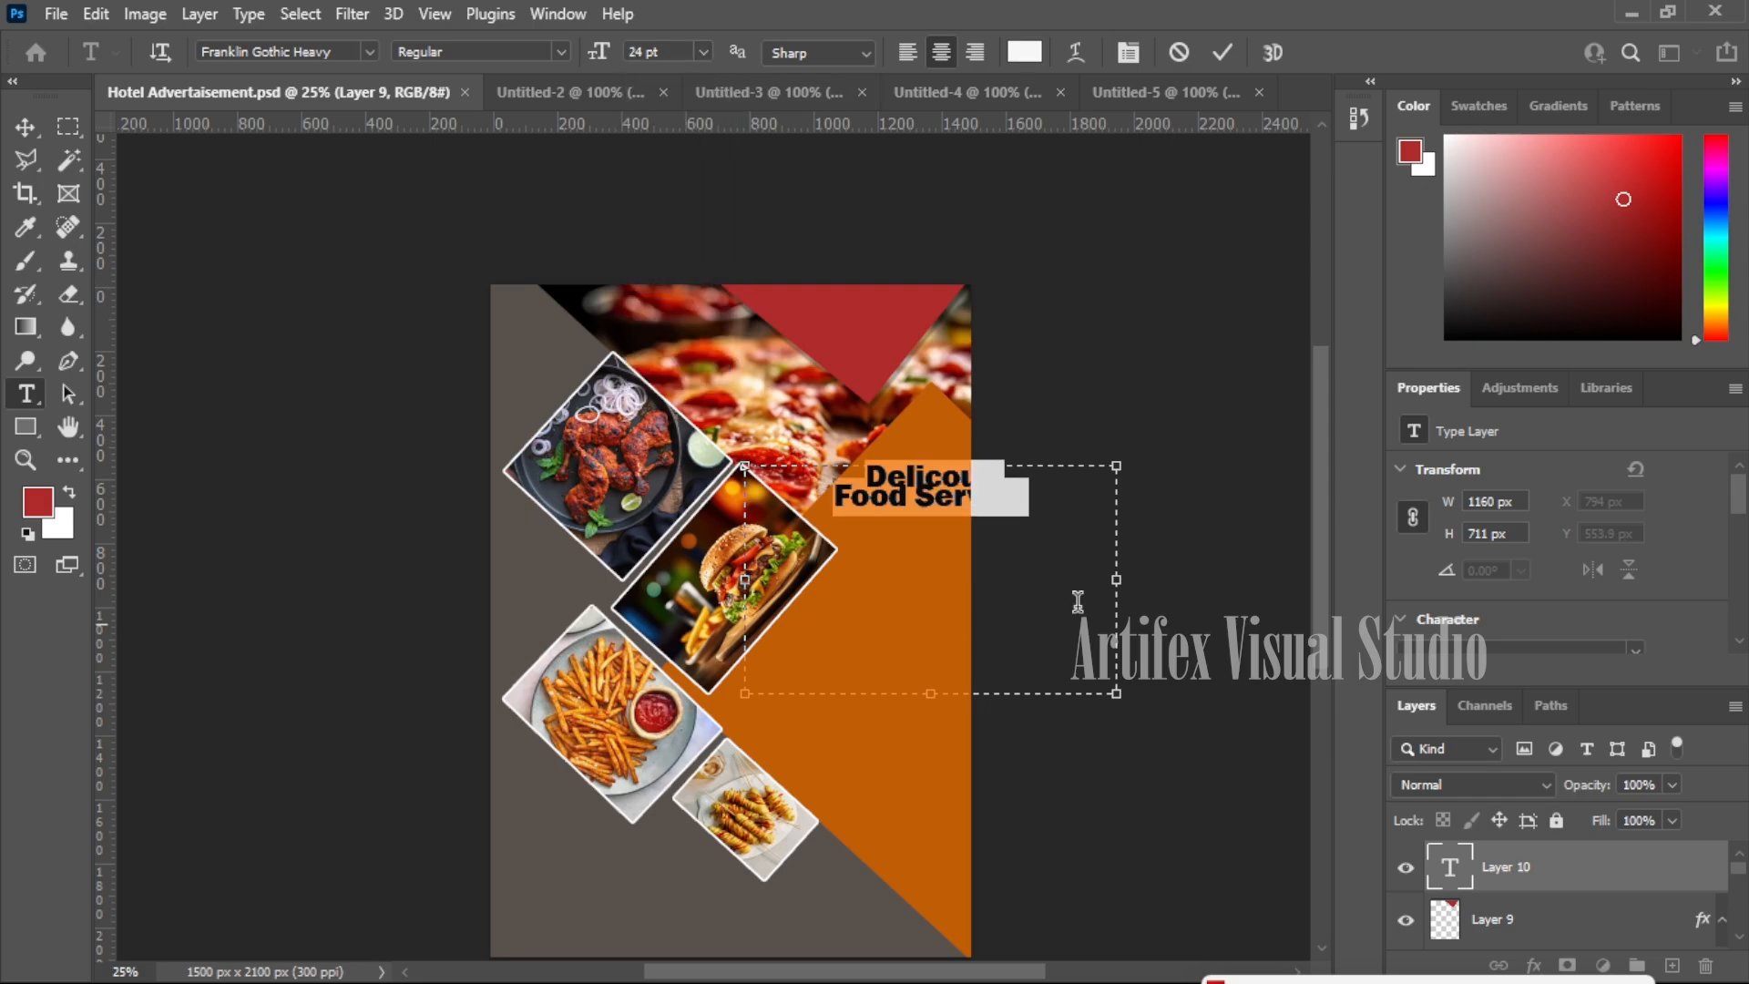
# - Keep Franklin Gothic Heavy as the heading font and set its leading to 24 pt
pyautogui.click(370, 52)
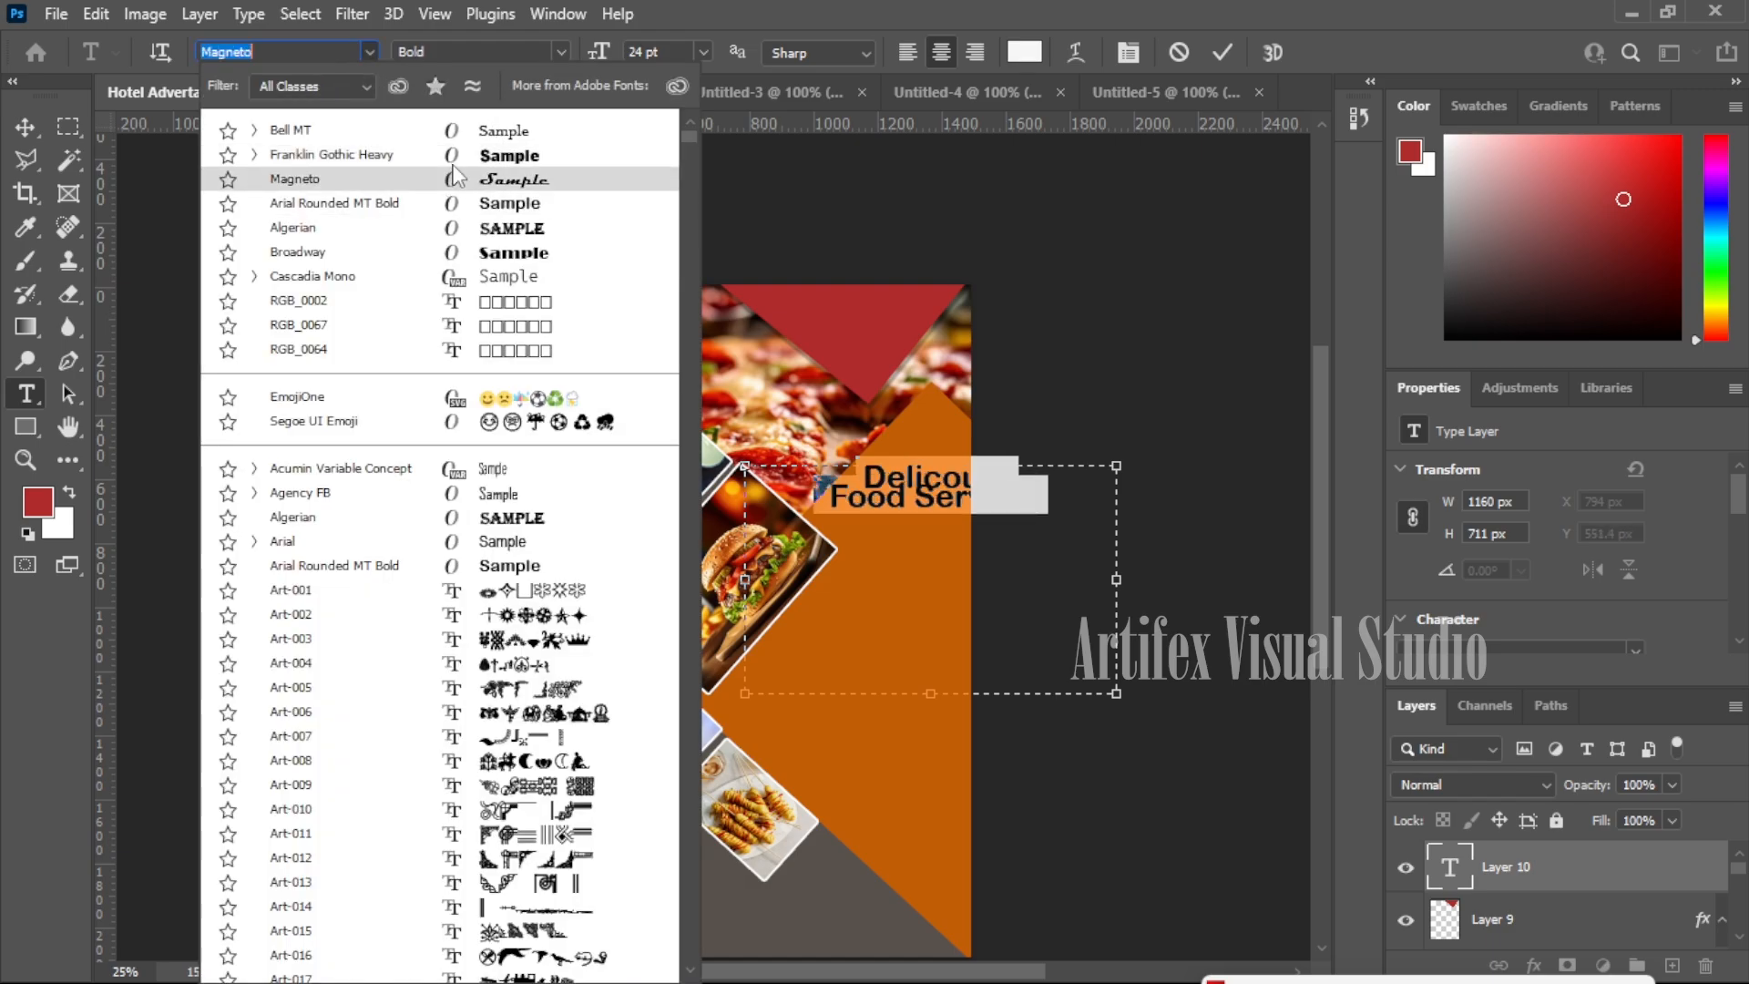
pyautogui.press('Up')
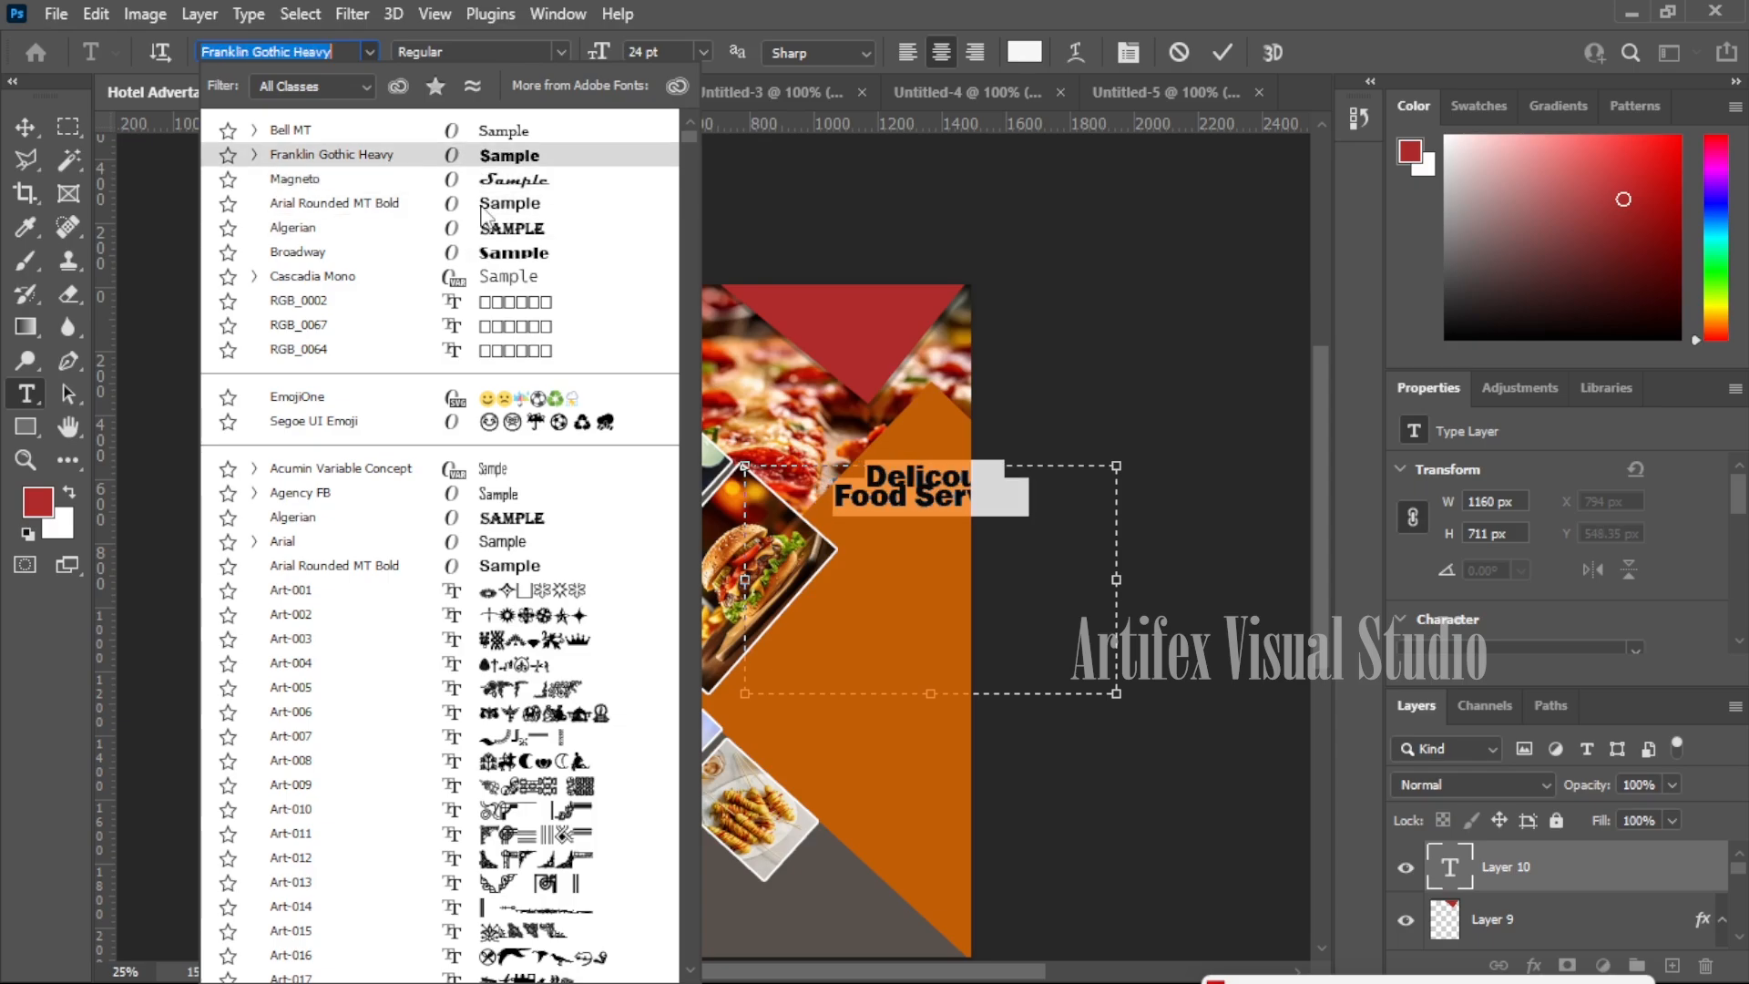
pyautogui.click(487, 162)
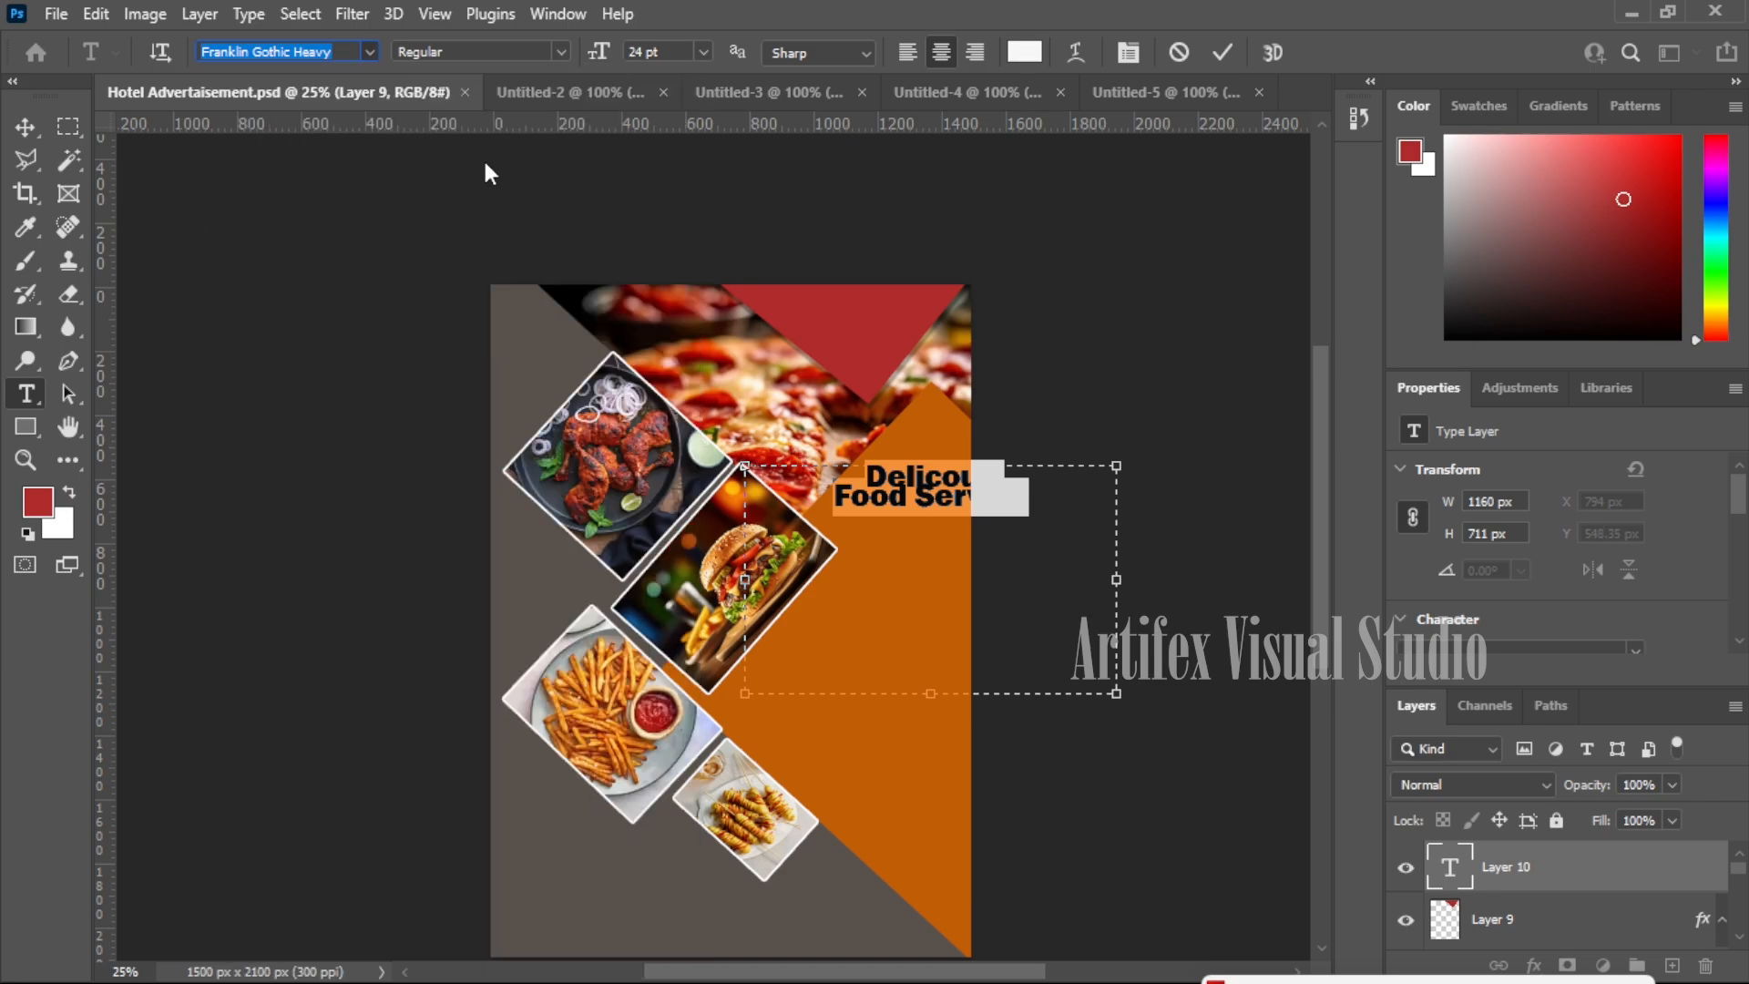
pyautogui.scroll(-3, 1479, 605)
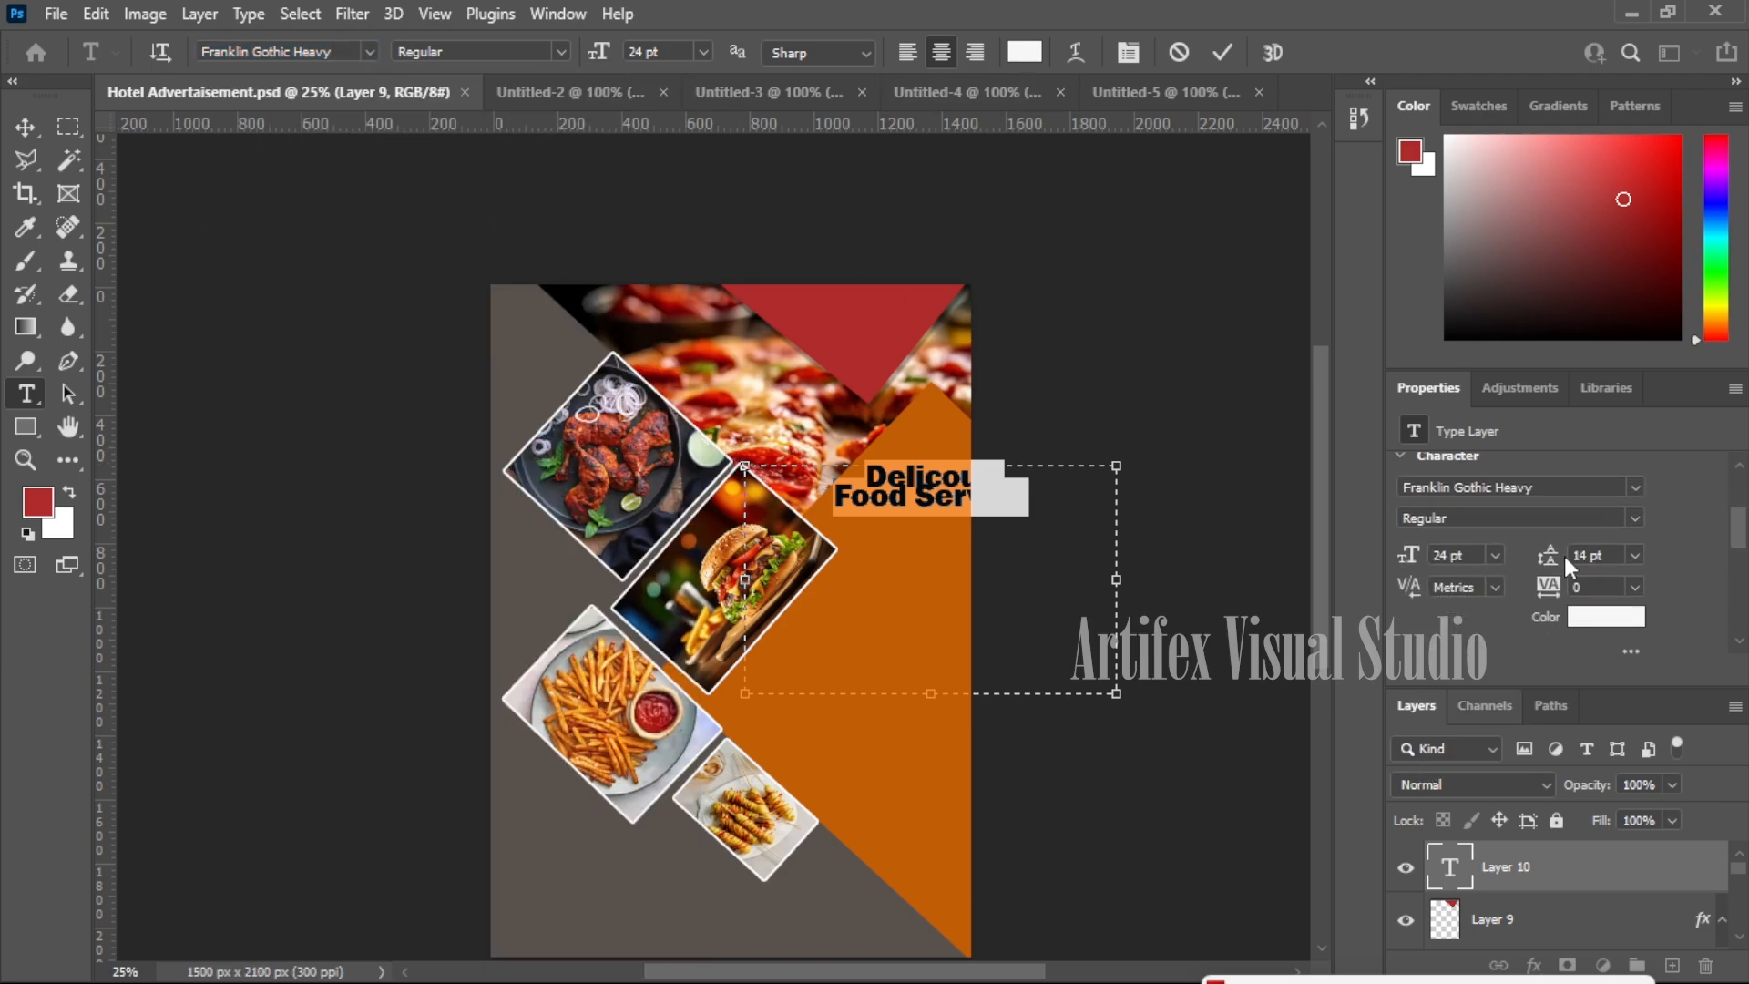
pyautogui.click(1636, 554)
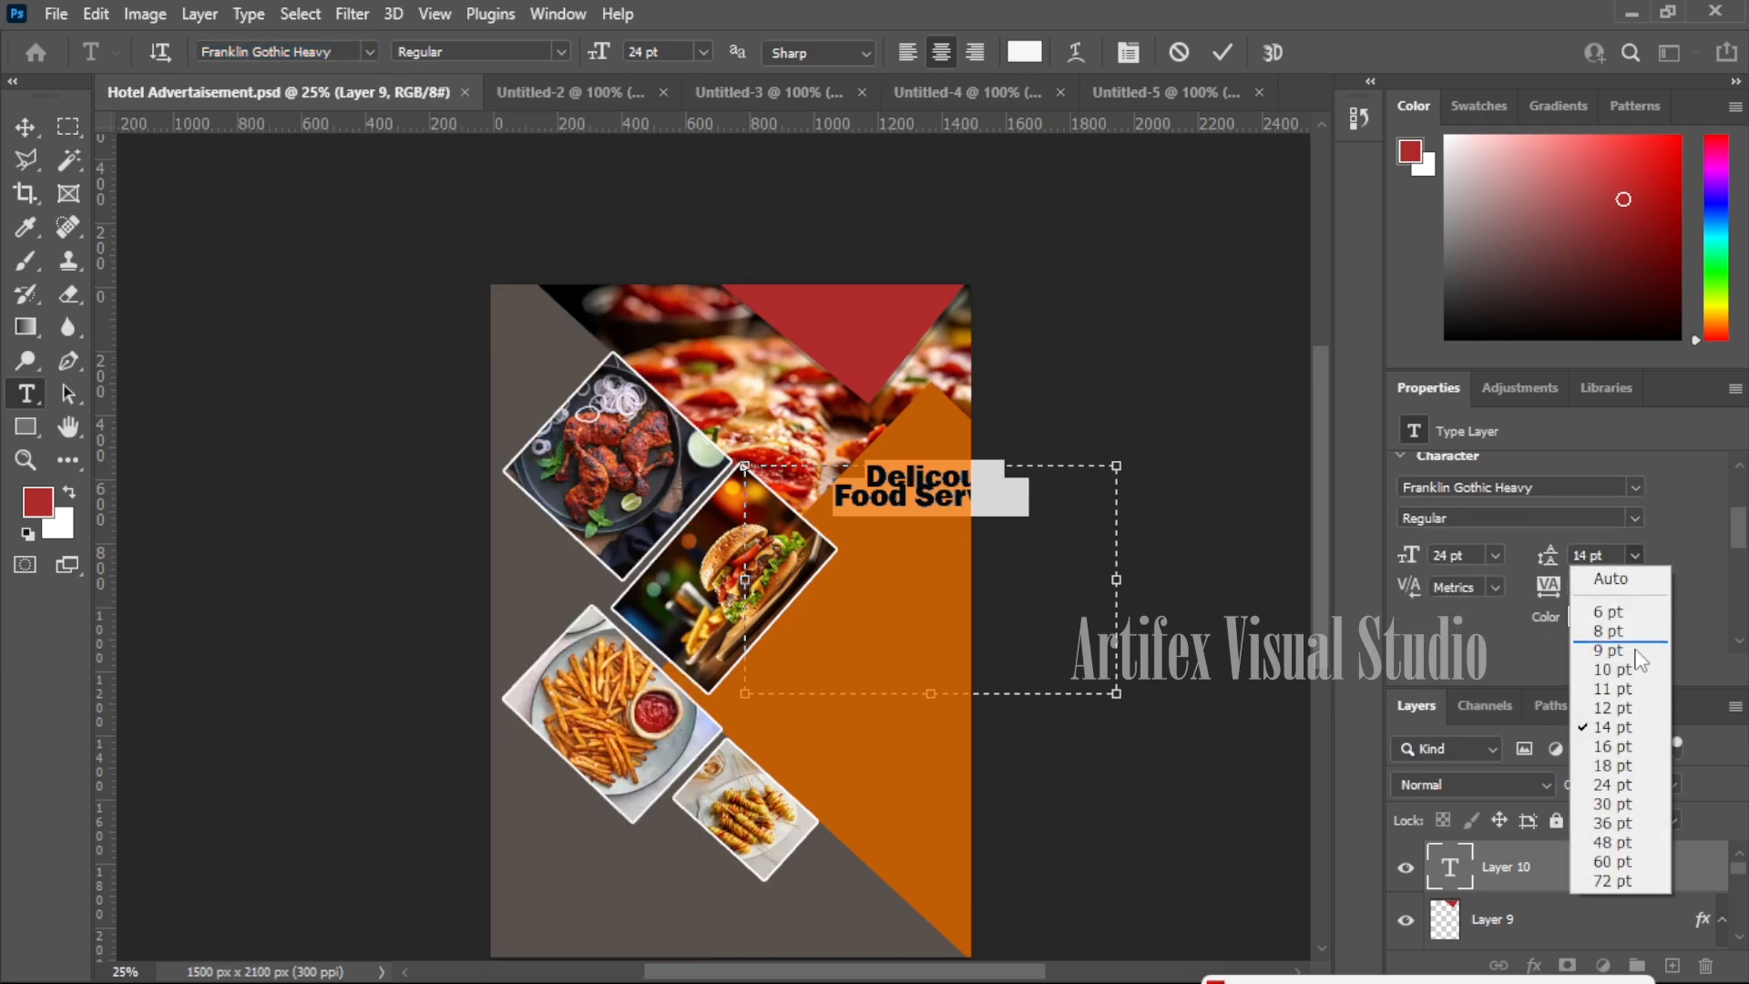
pyautogui.click(1614, 765)
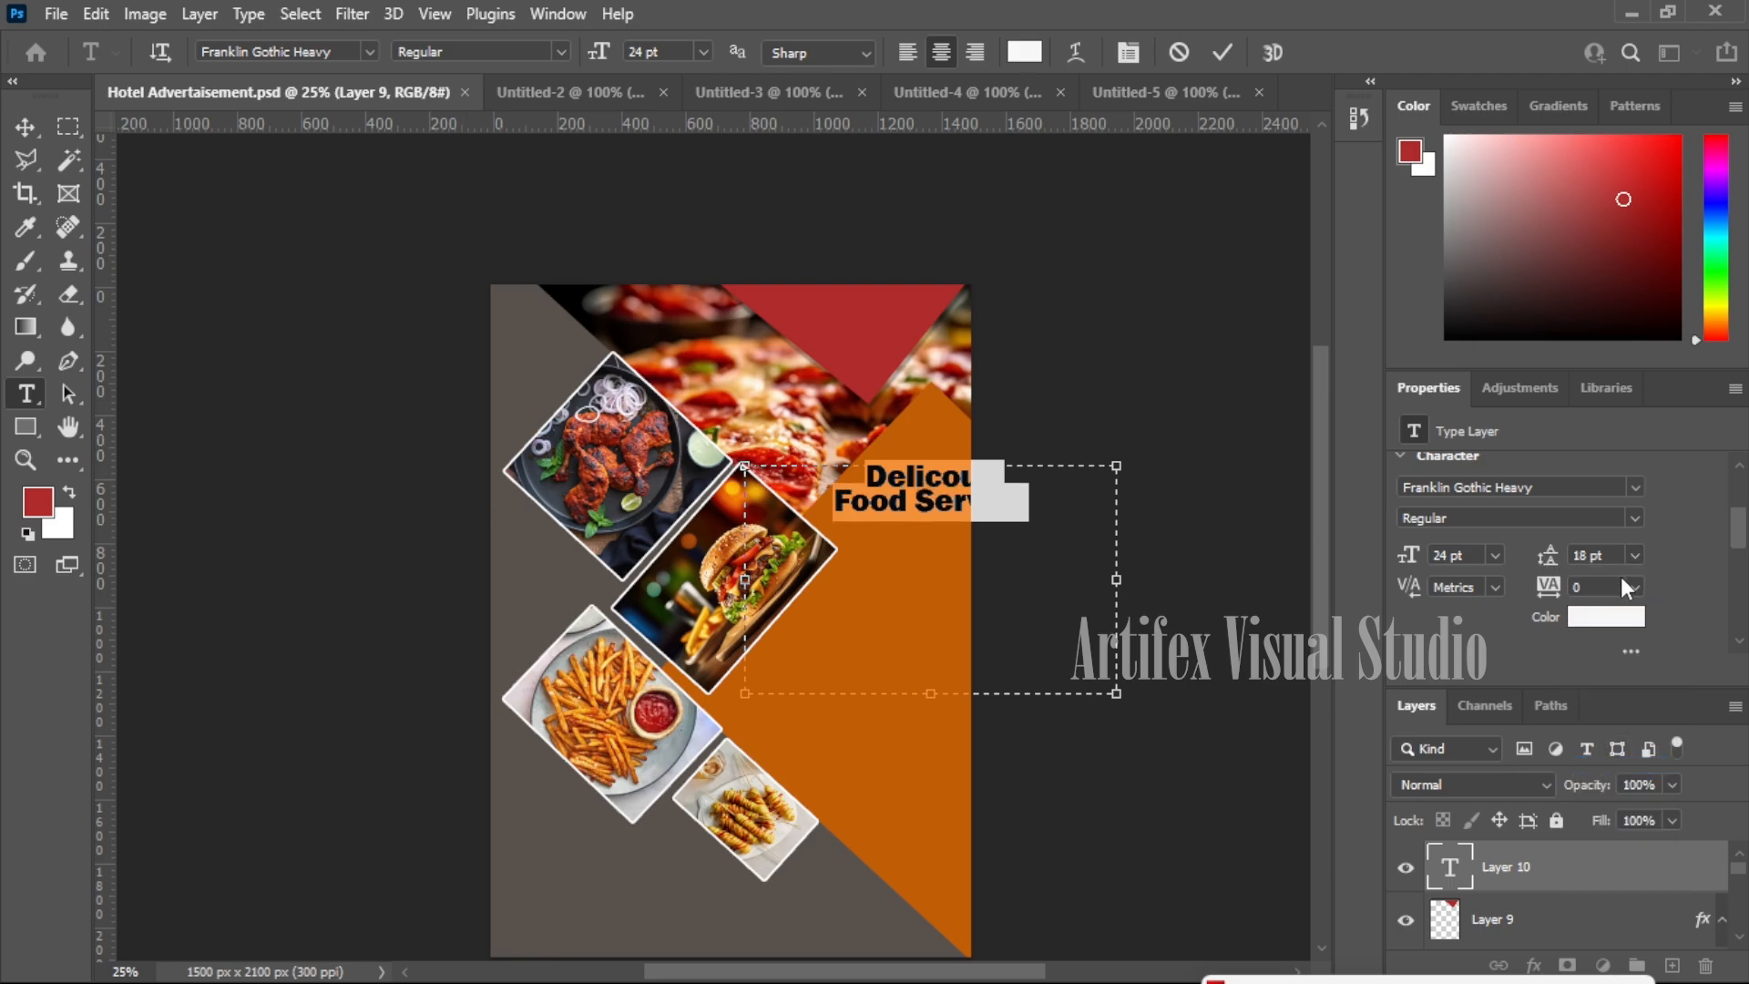
pyautogui.click(1633, 555)
pyautogui.click(1625, 765)
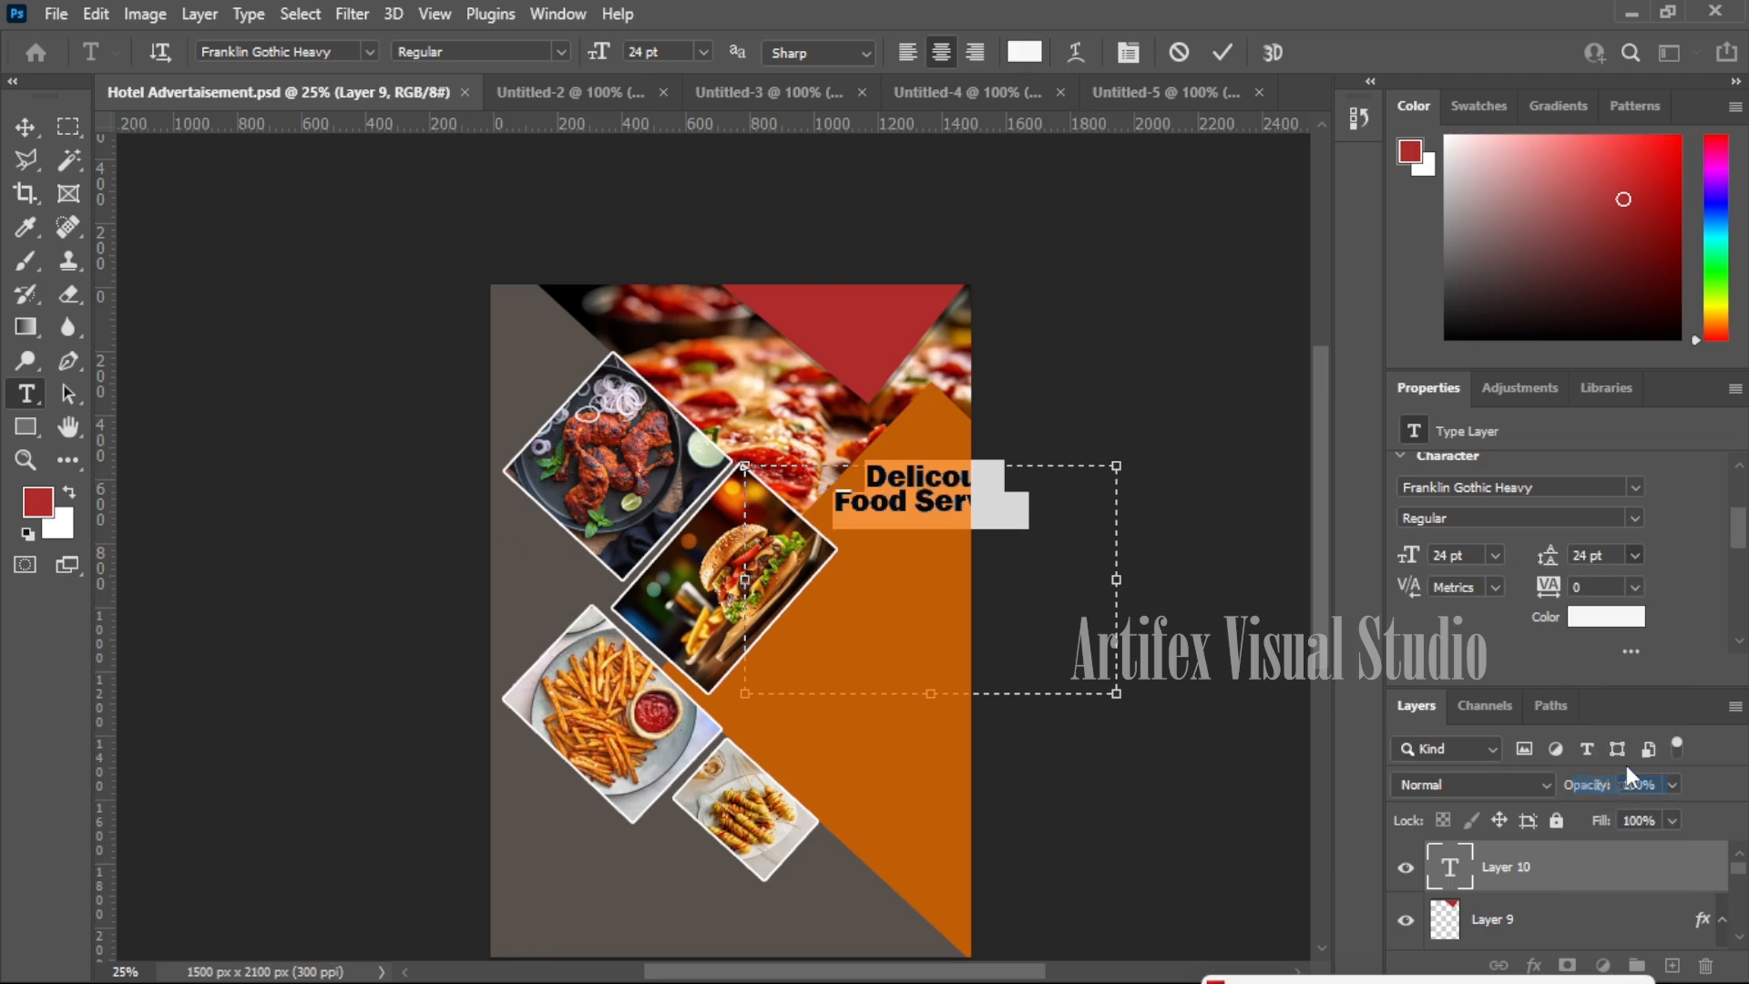
# - Move the heading down onto the orange diamond beside the burger photo
pyautogui.click(24, 127)
pyautogui.moveTo(924, 494); pyautogui.dragTo(876, 609)
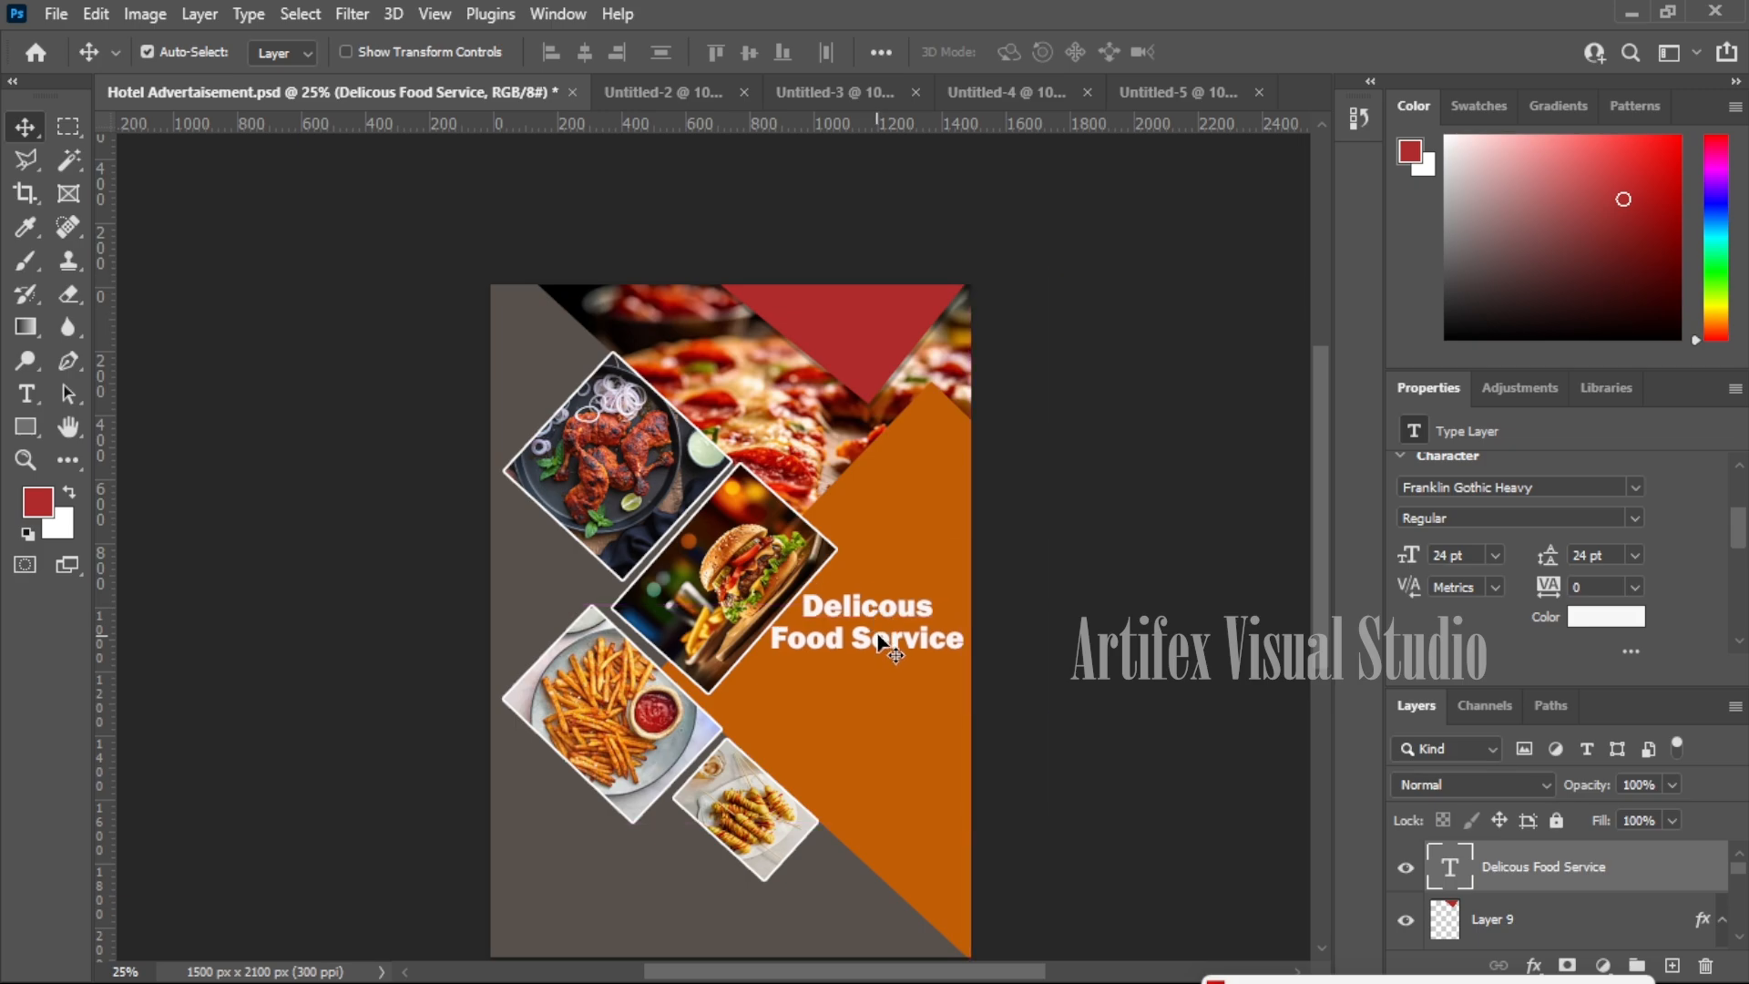
pyautogui.scroll(-3, 938, 516)
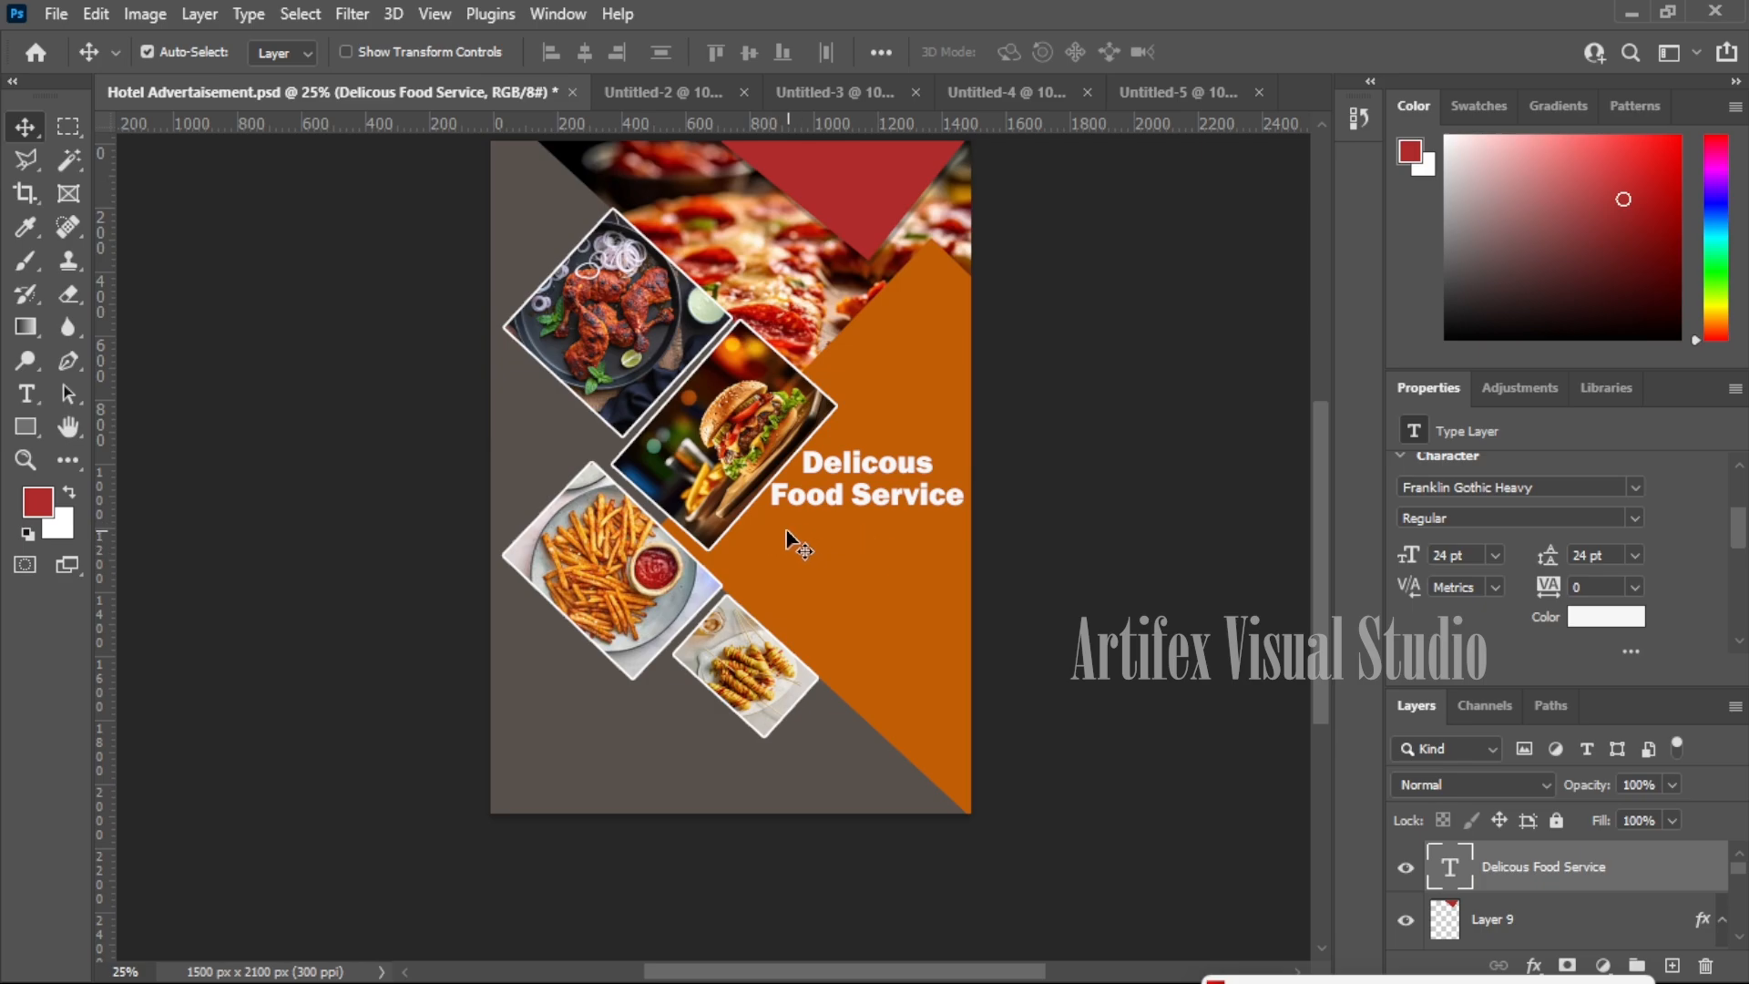
# - Fill a thin strip on a new layer with the white background colour to underline the heading
pyautogui.click(68, 126)
pyautogui.moveTo(749, 522); pyautogui.dragTo(972, 522)
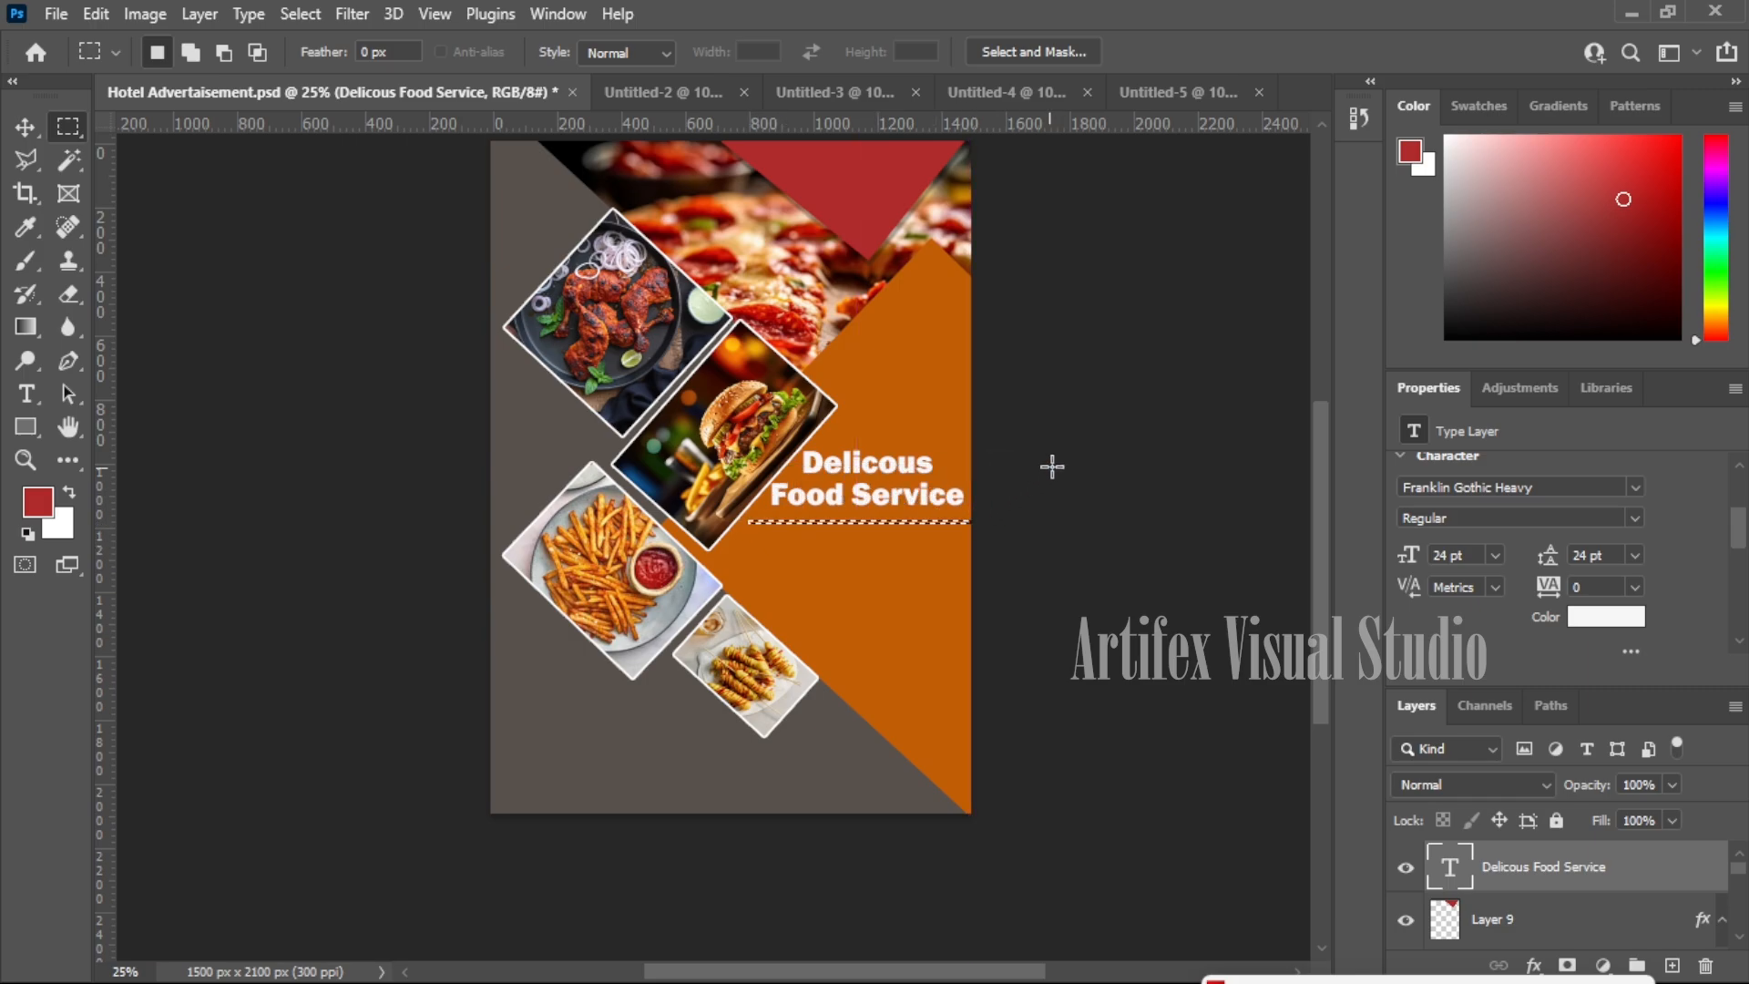
pyautogui.click(1672, 966)
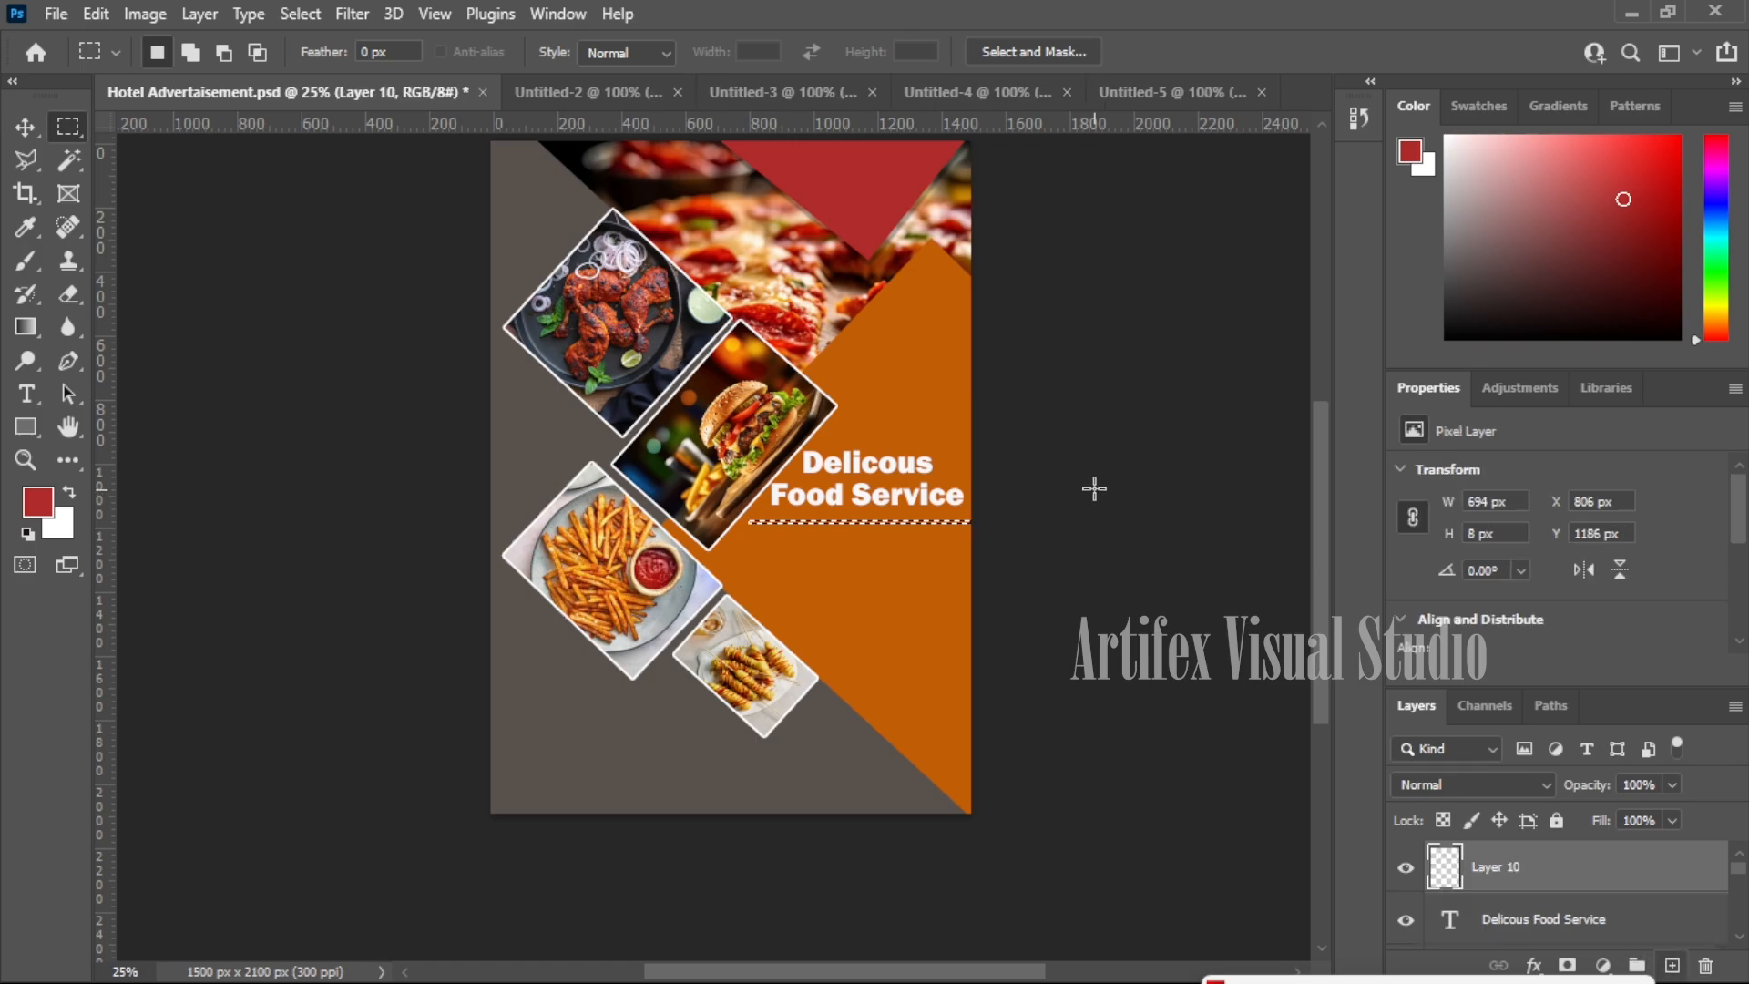
pyautogui.hotkey('shift', 'BackSpace')
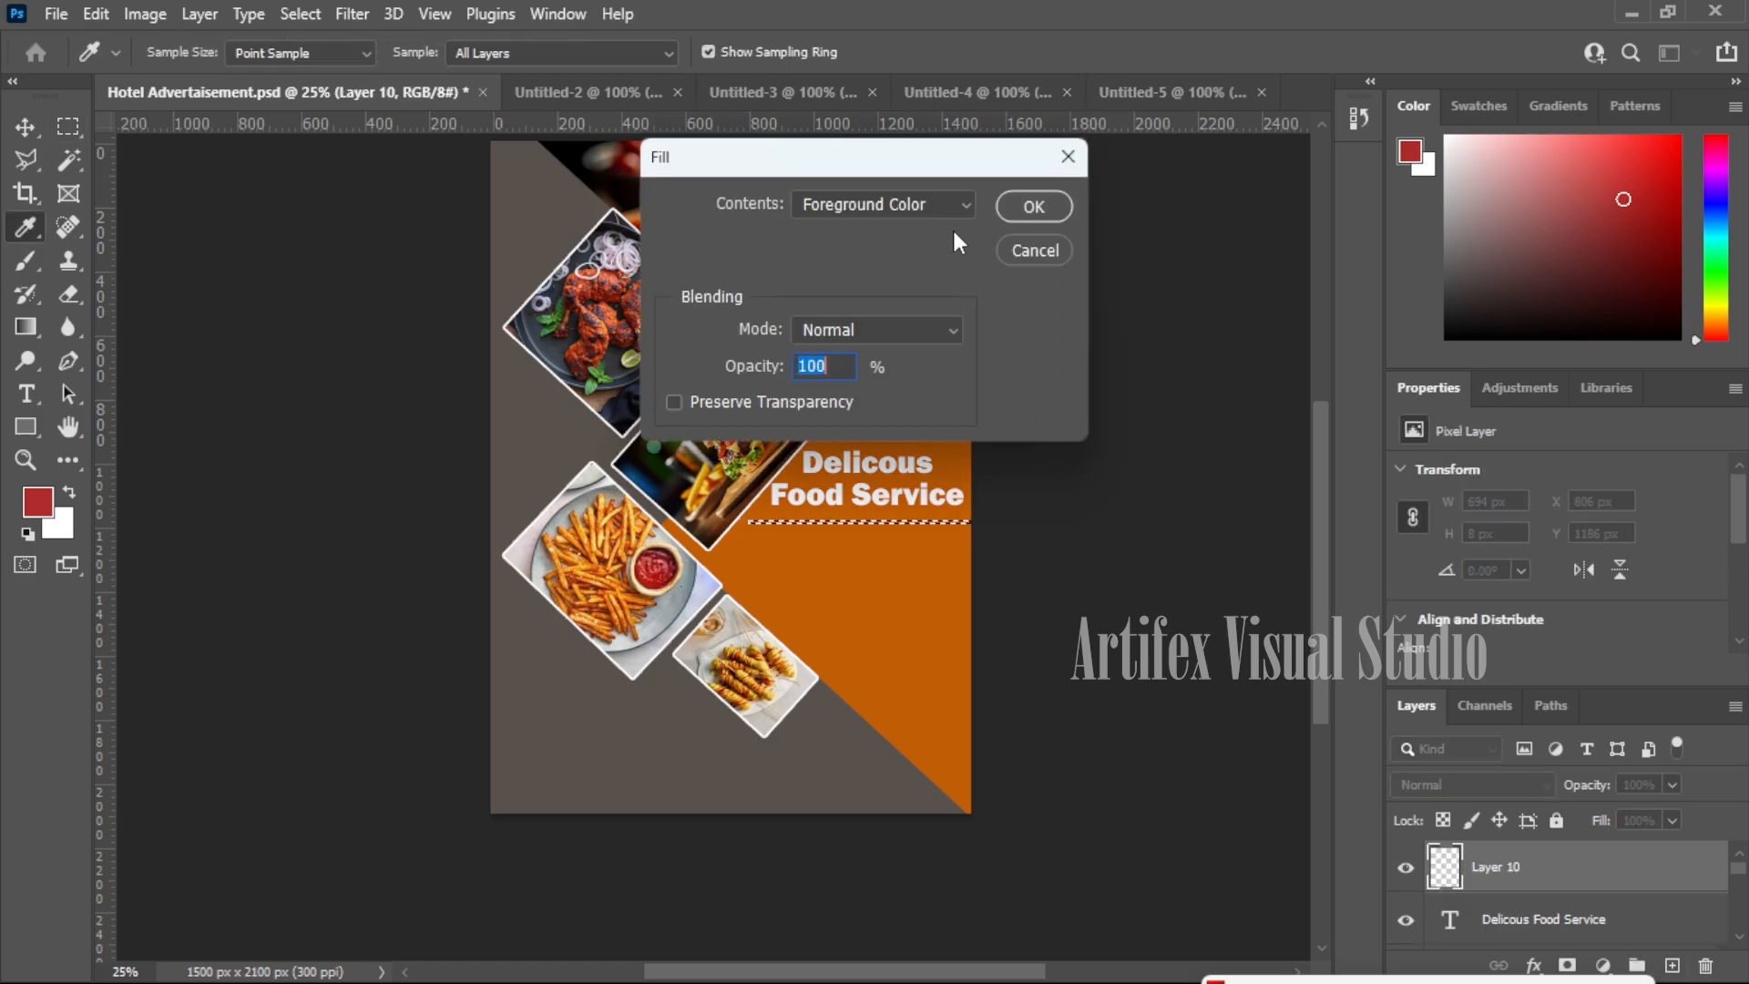
pyautogui.click(953, 205)
pyautogui.click(938, 251)
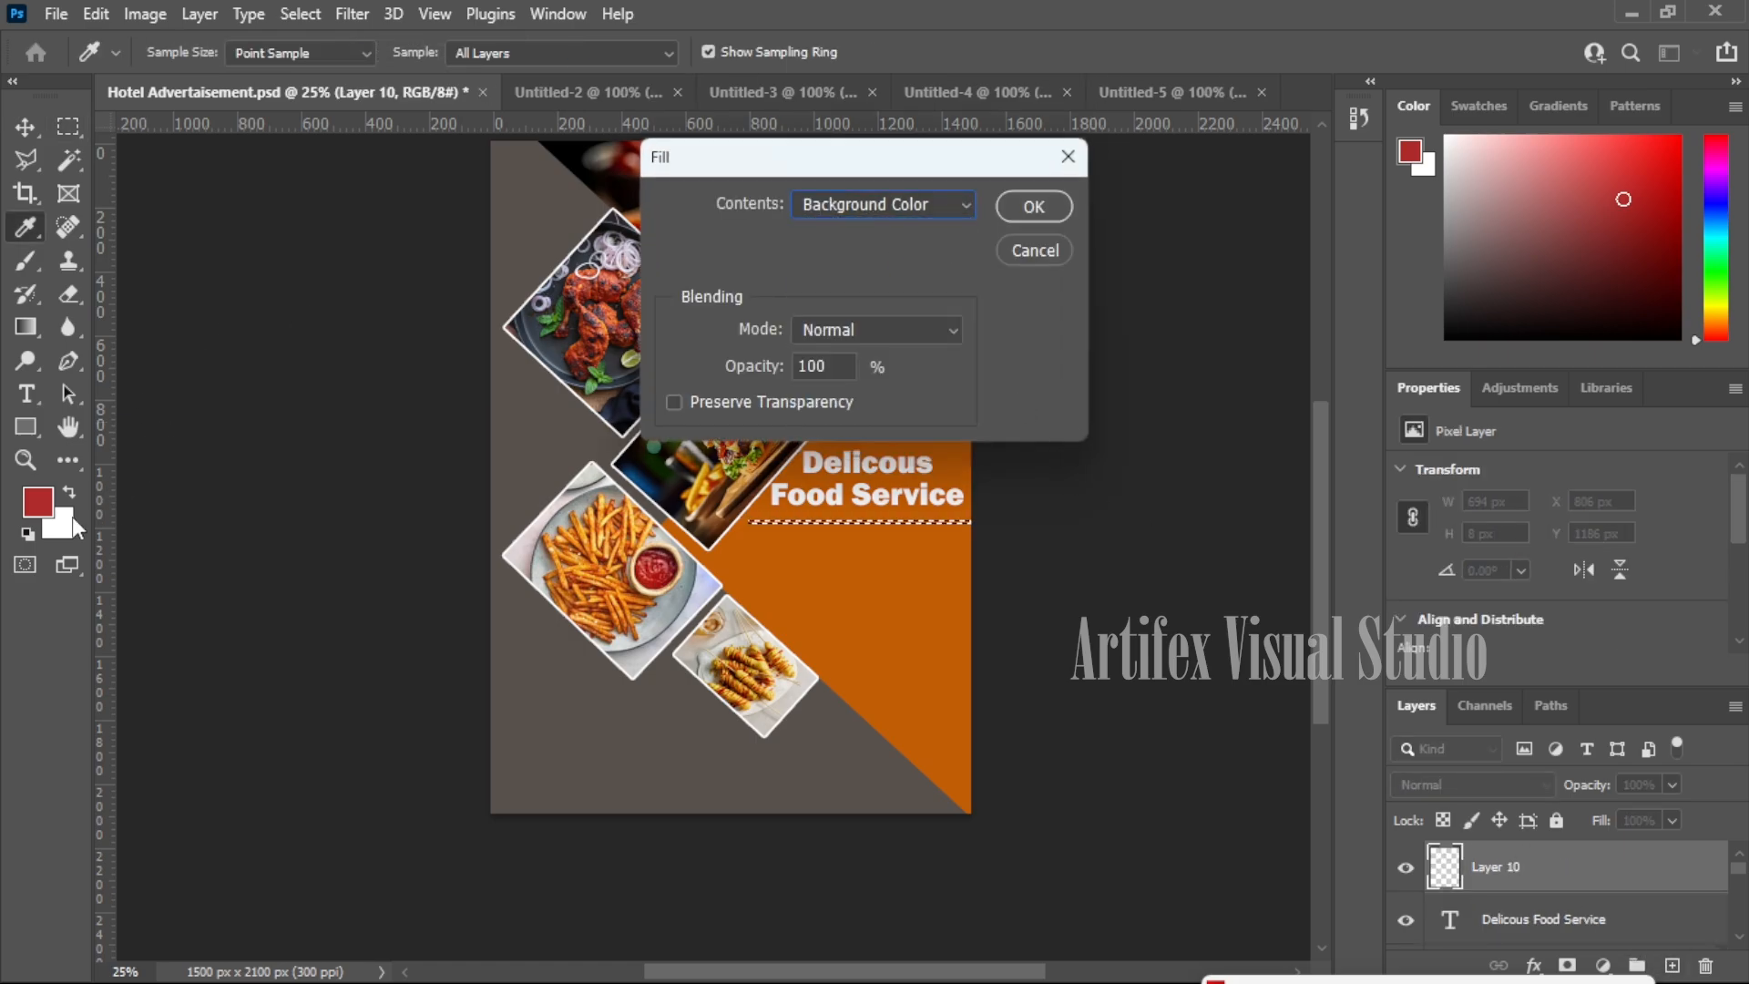
pyautogui.click(1034, 207)
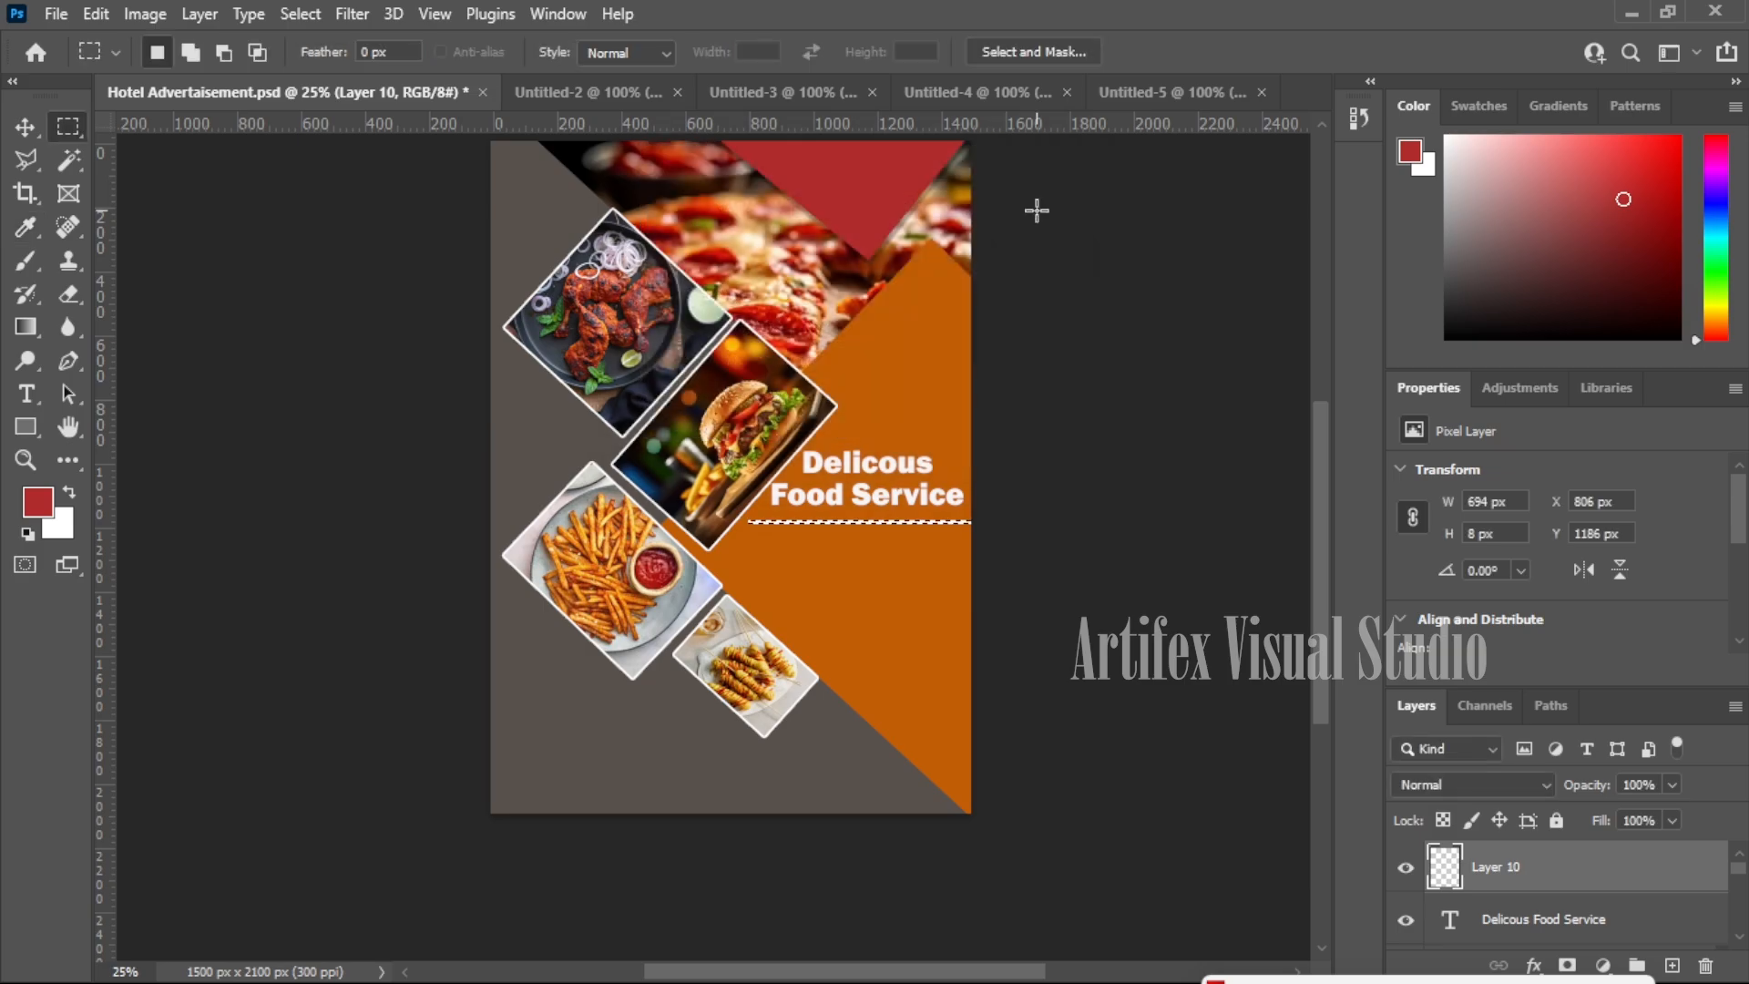
pyautogui.hotkey('ctrl', 'd')
# - Nudge the white line up so it sits just under the heading
pyautogui.press('v')
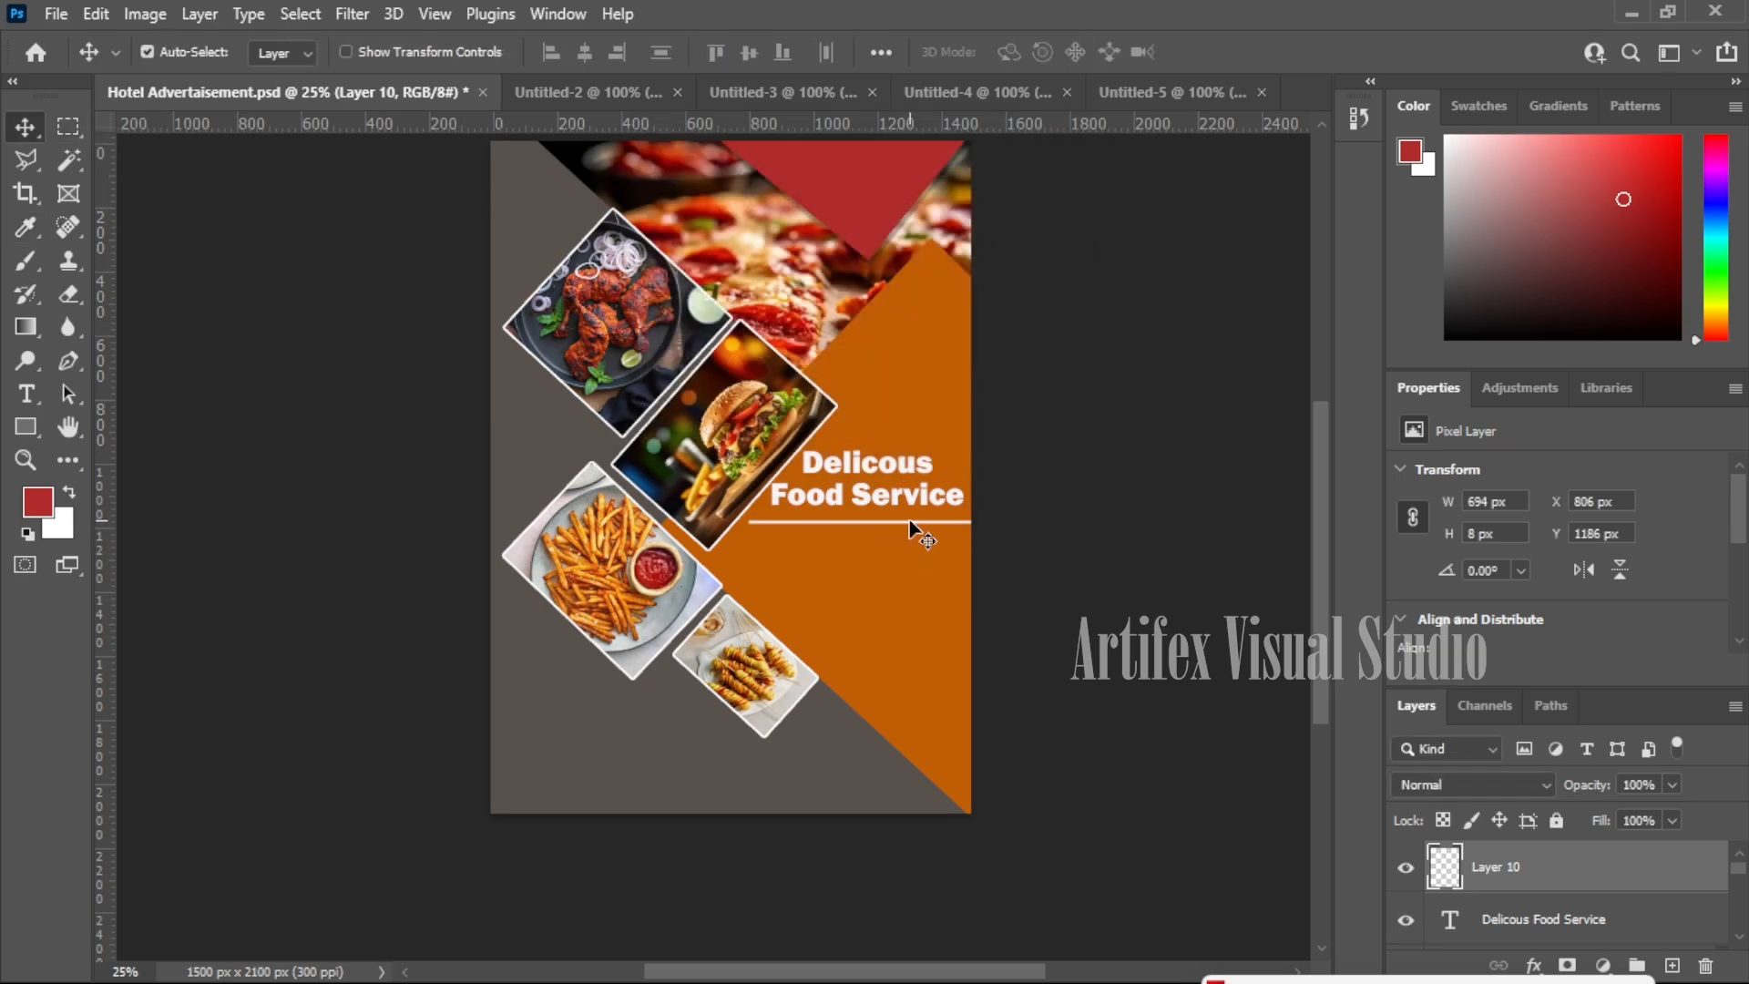
pyautogui.click(912, 525)
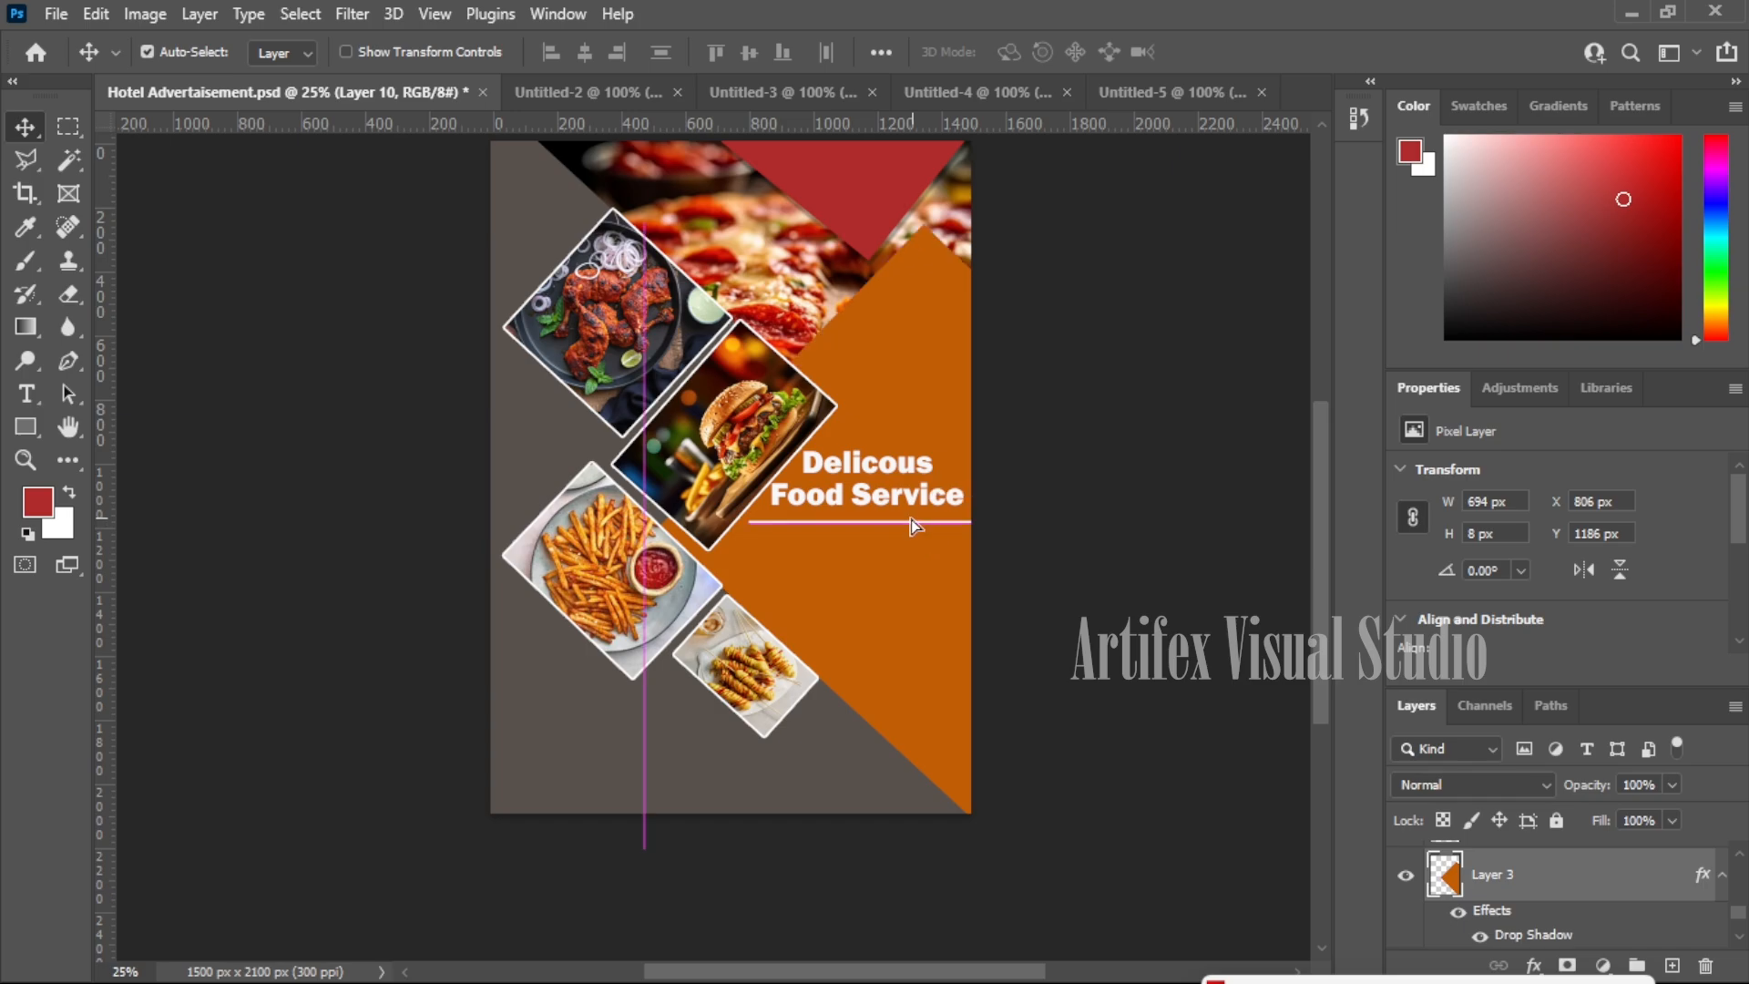
pyautogui.moveTo(911, 524); pyautogui.dragTo(925, 516)
pyautogui.press('Up')
pyautogui.press('Up')
pyautogui.press('Up')
pyautogui.press('Up')
pyautogui.press('Up')
pyautogui.press('Up')
pyautogui.press('Up')
pyautogui.press('Up')
pyautogui.press('Up')
pyautogui.press('Up')
pyautogui.press('Up')
pyautogui.press('Up')
pyautogui.press('Up')
pyautogui.press('Up')
pyautogui.press('Up')
pyautogui.press('Up')
pyautogui.press('Up')
pyautogui.press('Up')
pyautogui.press('Up')
pyautogui.press('Up')
pyautogui.press('Right')
pyautogui.press('Right')
pyautogui.press('Right')
pyautogui.press('Right')
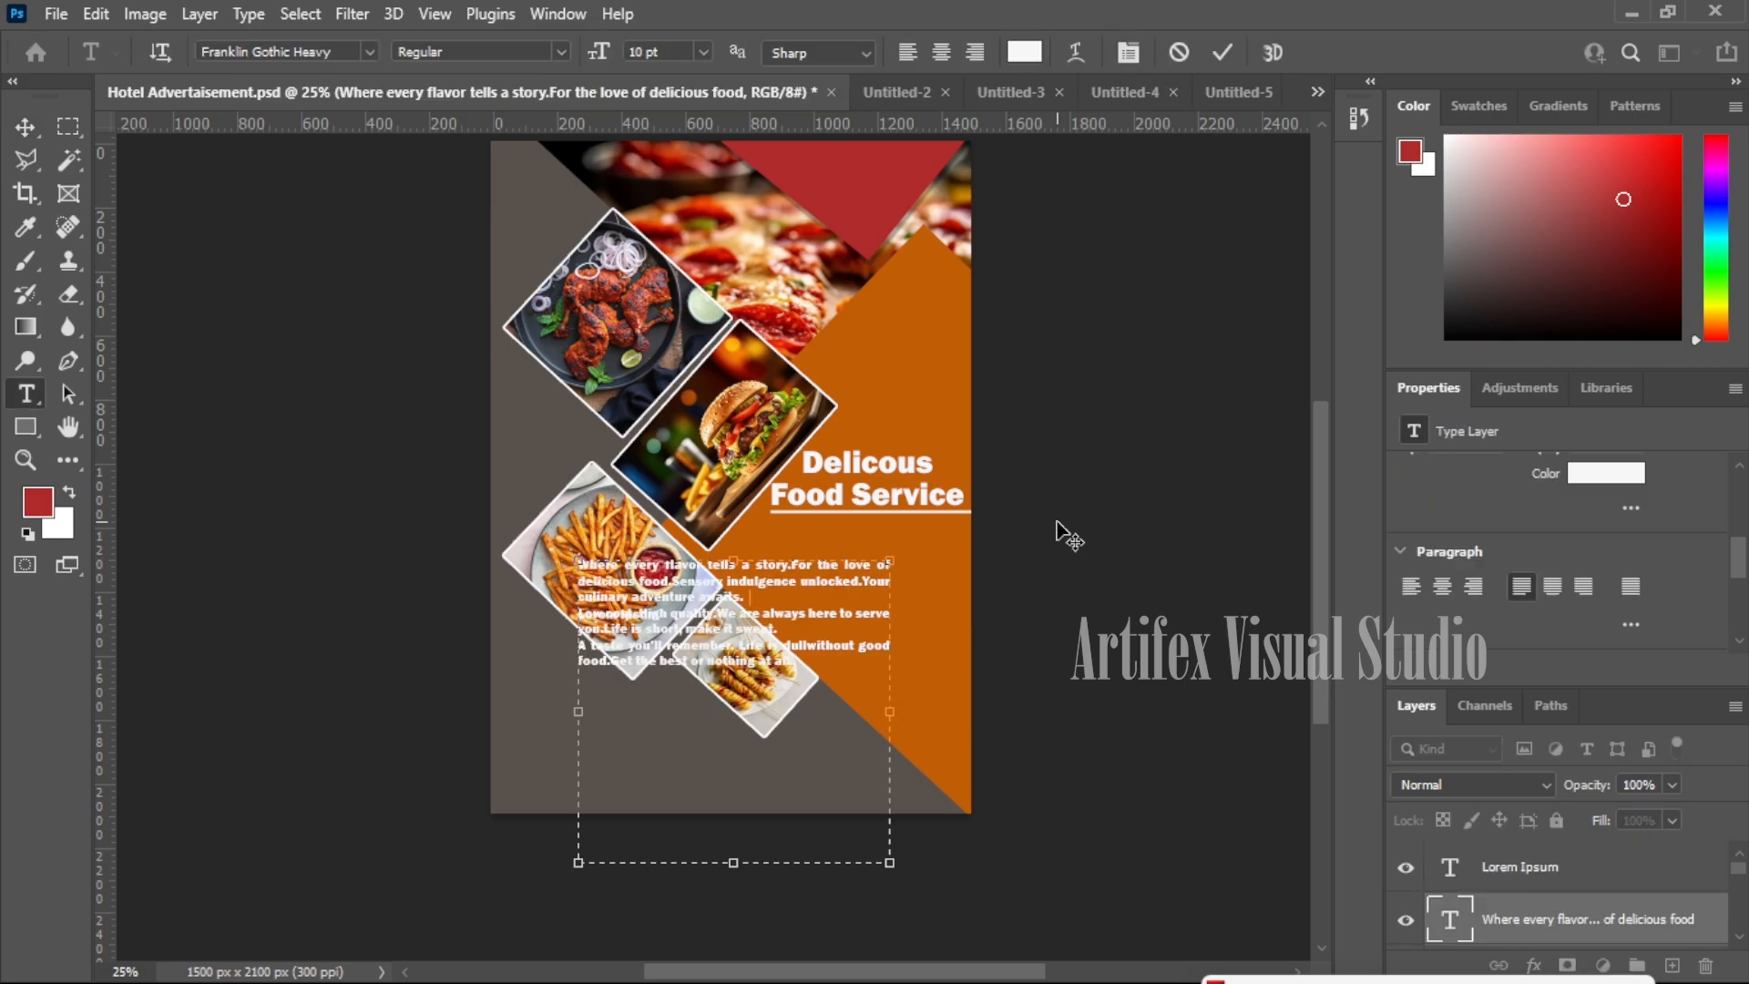
# - Join the broken line after 'make it sweet.', shorten the text box and place the paragraph under the heading
pyautogui.click(744, 598)
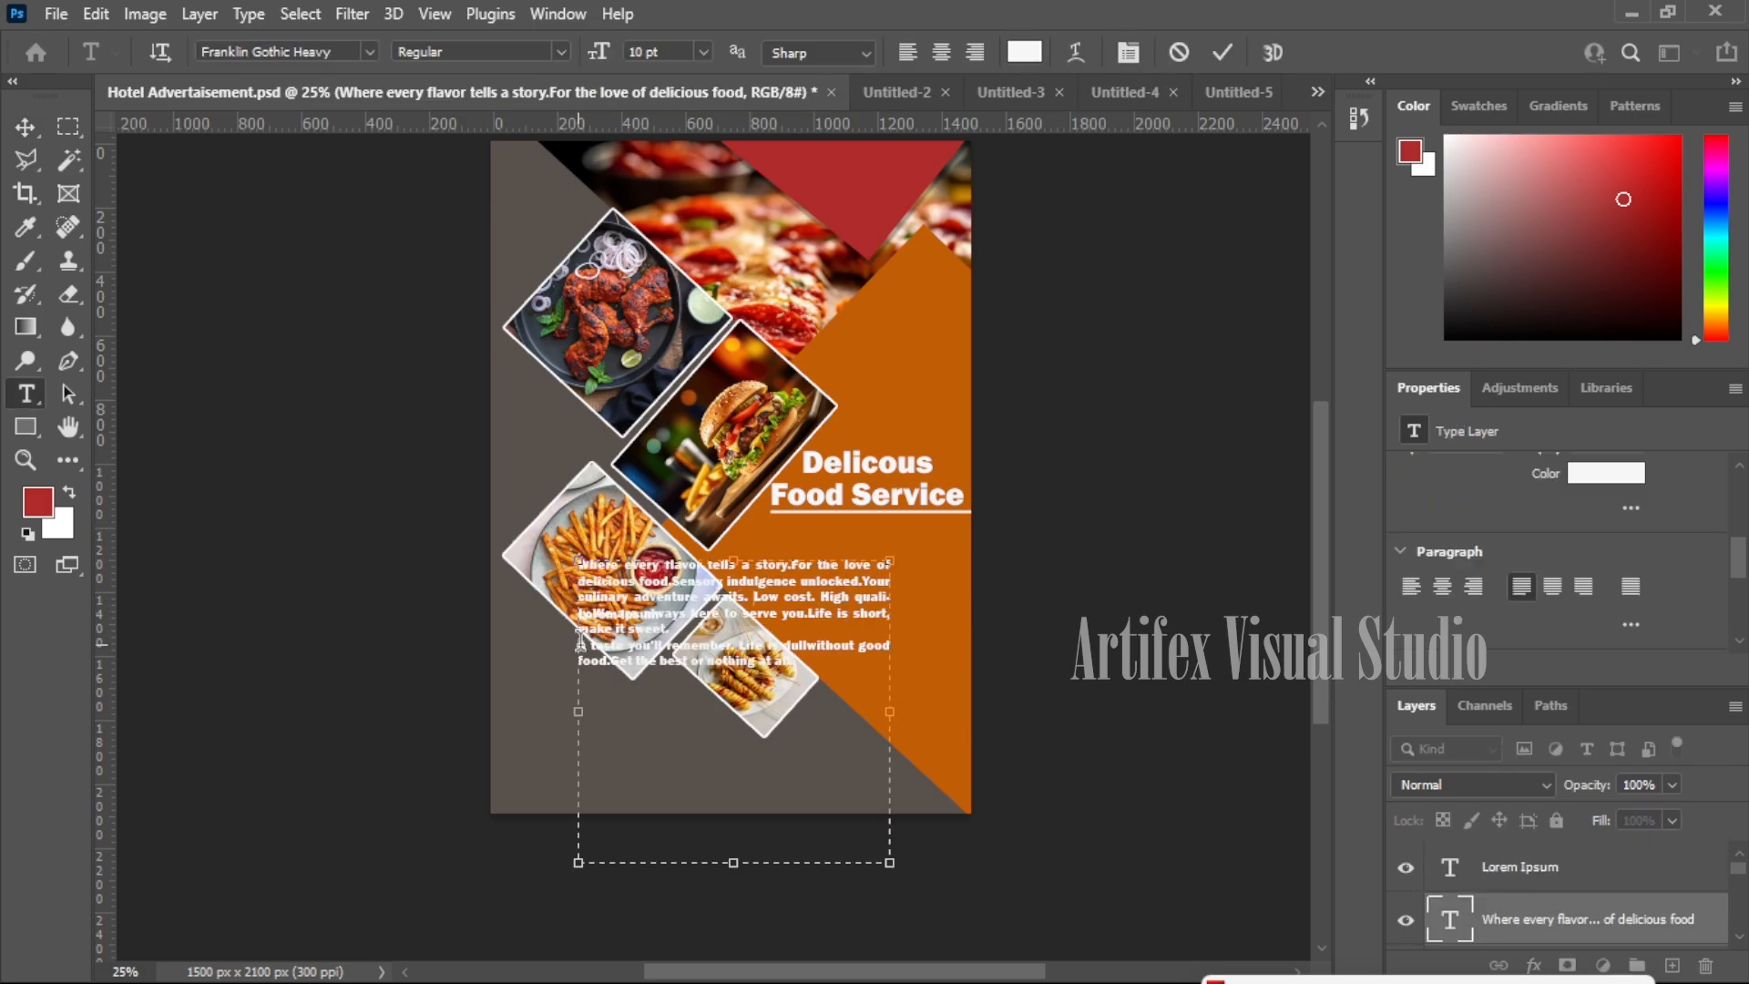
pyautogui.press('BackSpace')
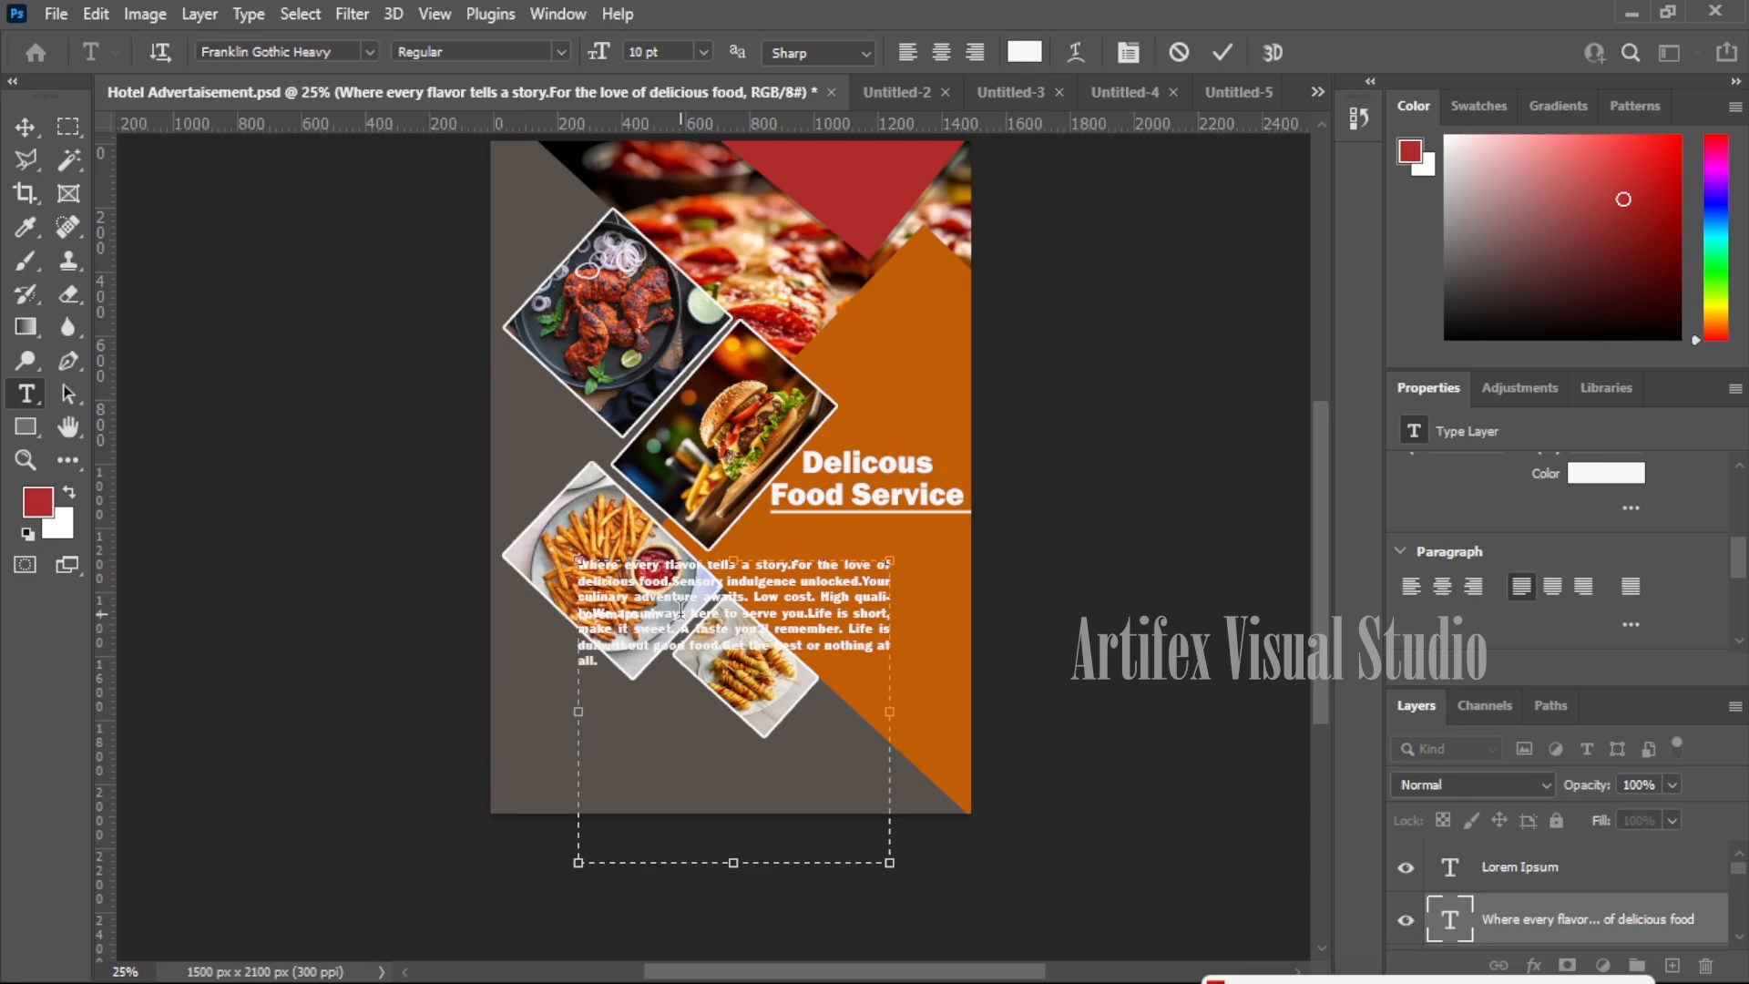
pyautogui.press('BackSpace')
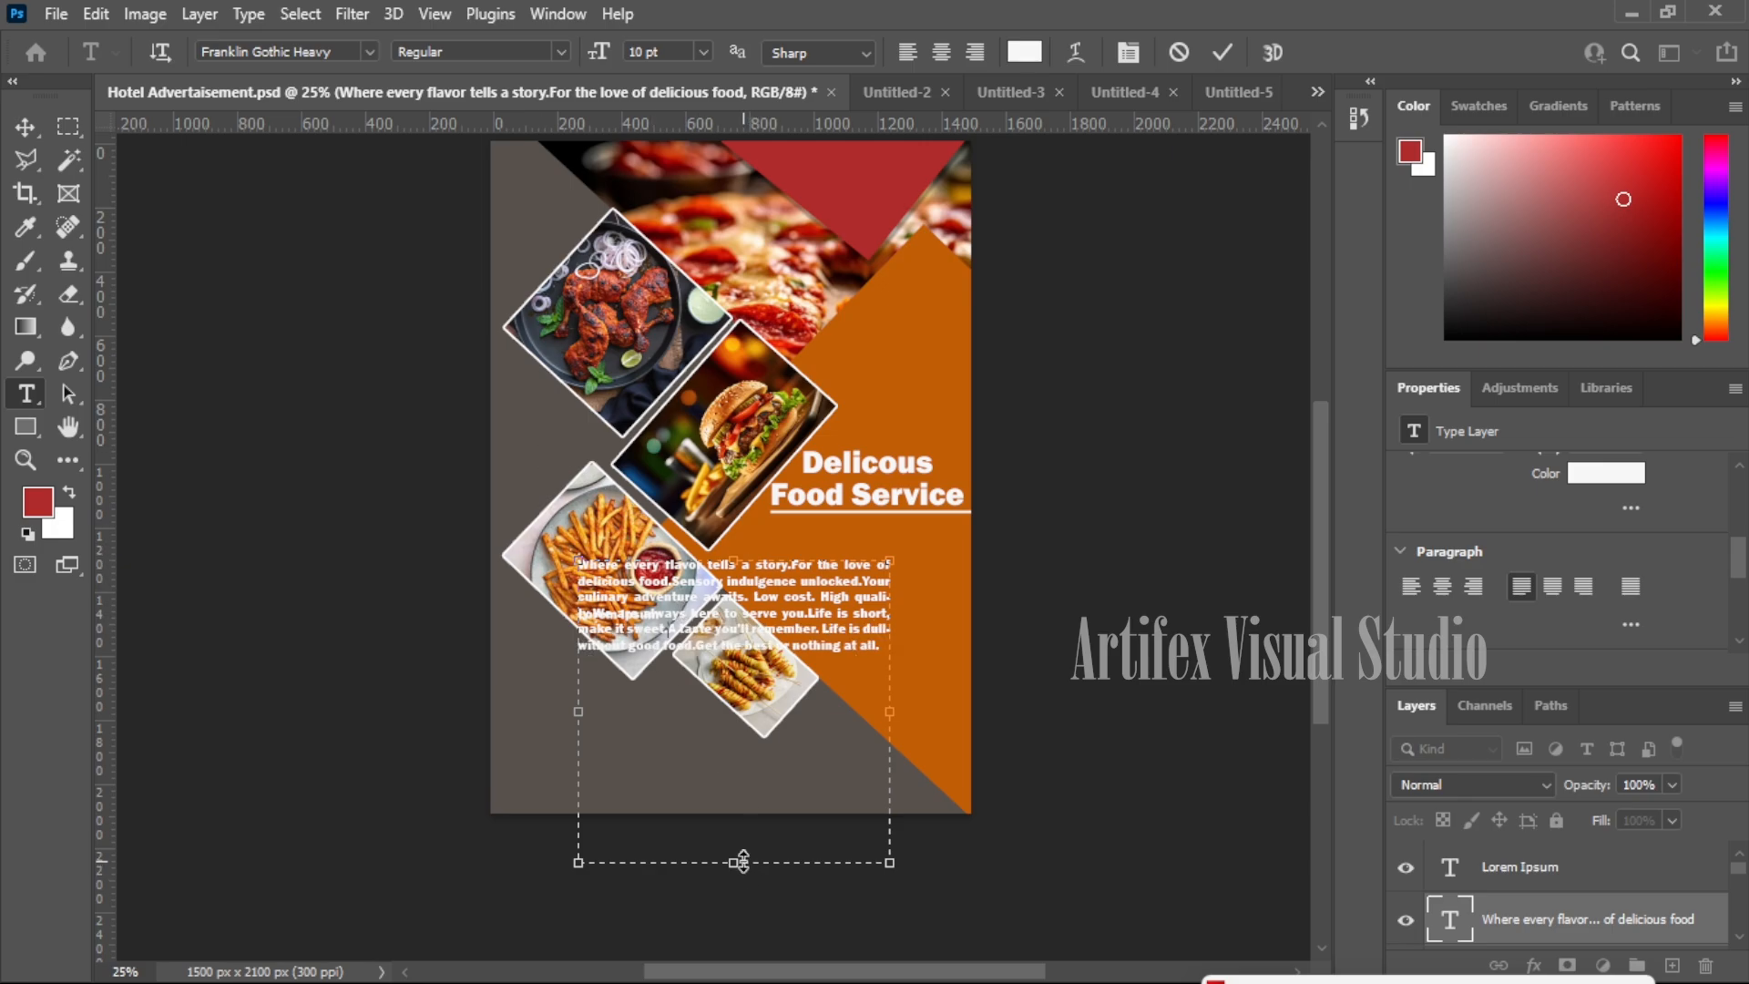
pyautogui.moveTo(733, 861); pyautogui.dragTo(749, 671)
pyautogui.press('Escape')
pyautogui.press('v')
pyautogui.moveTo(843, 585); pyautogui.dragTo(1005, 549)
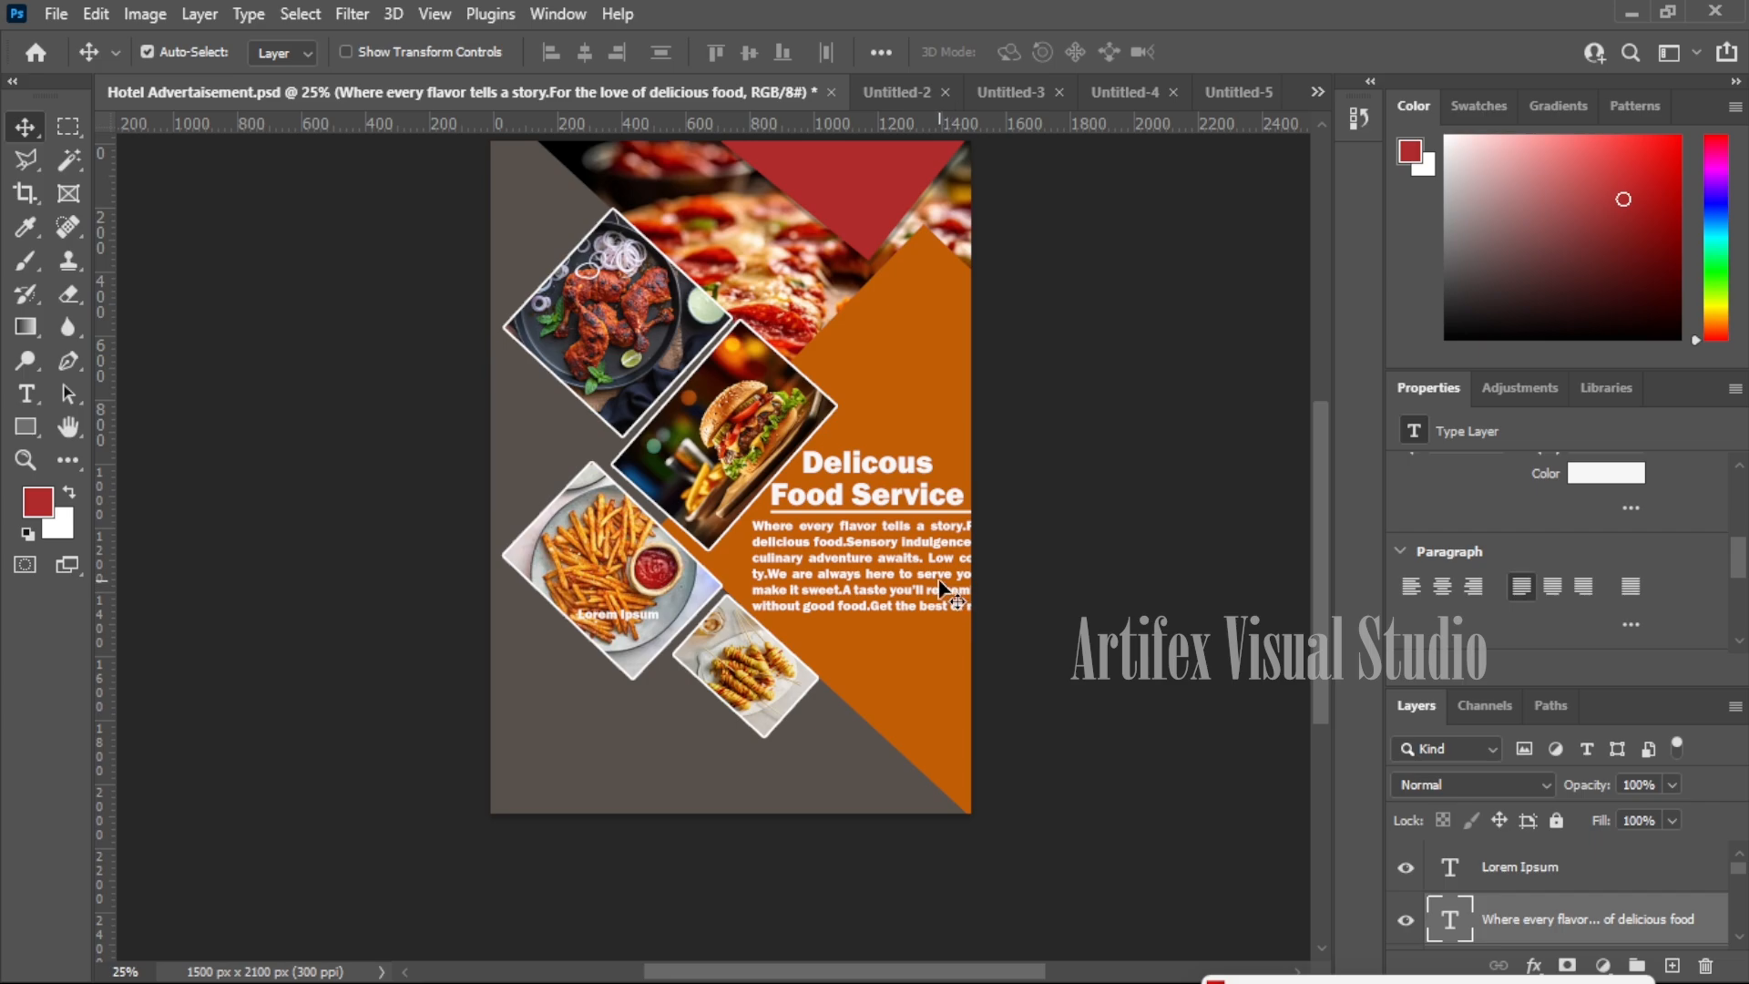
# - Scale the slogan paragraph to about 69% width so it ends at the orange area's edge
pyautogui.press('ctrl')
pyautogui.hotkey('ctrl', 't')
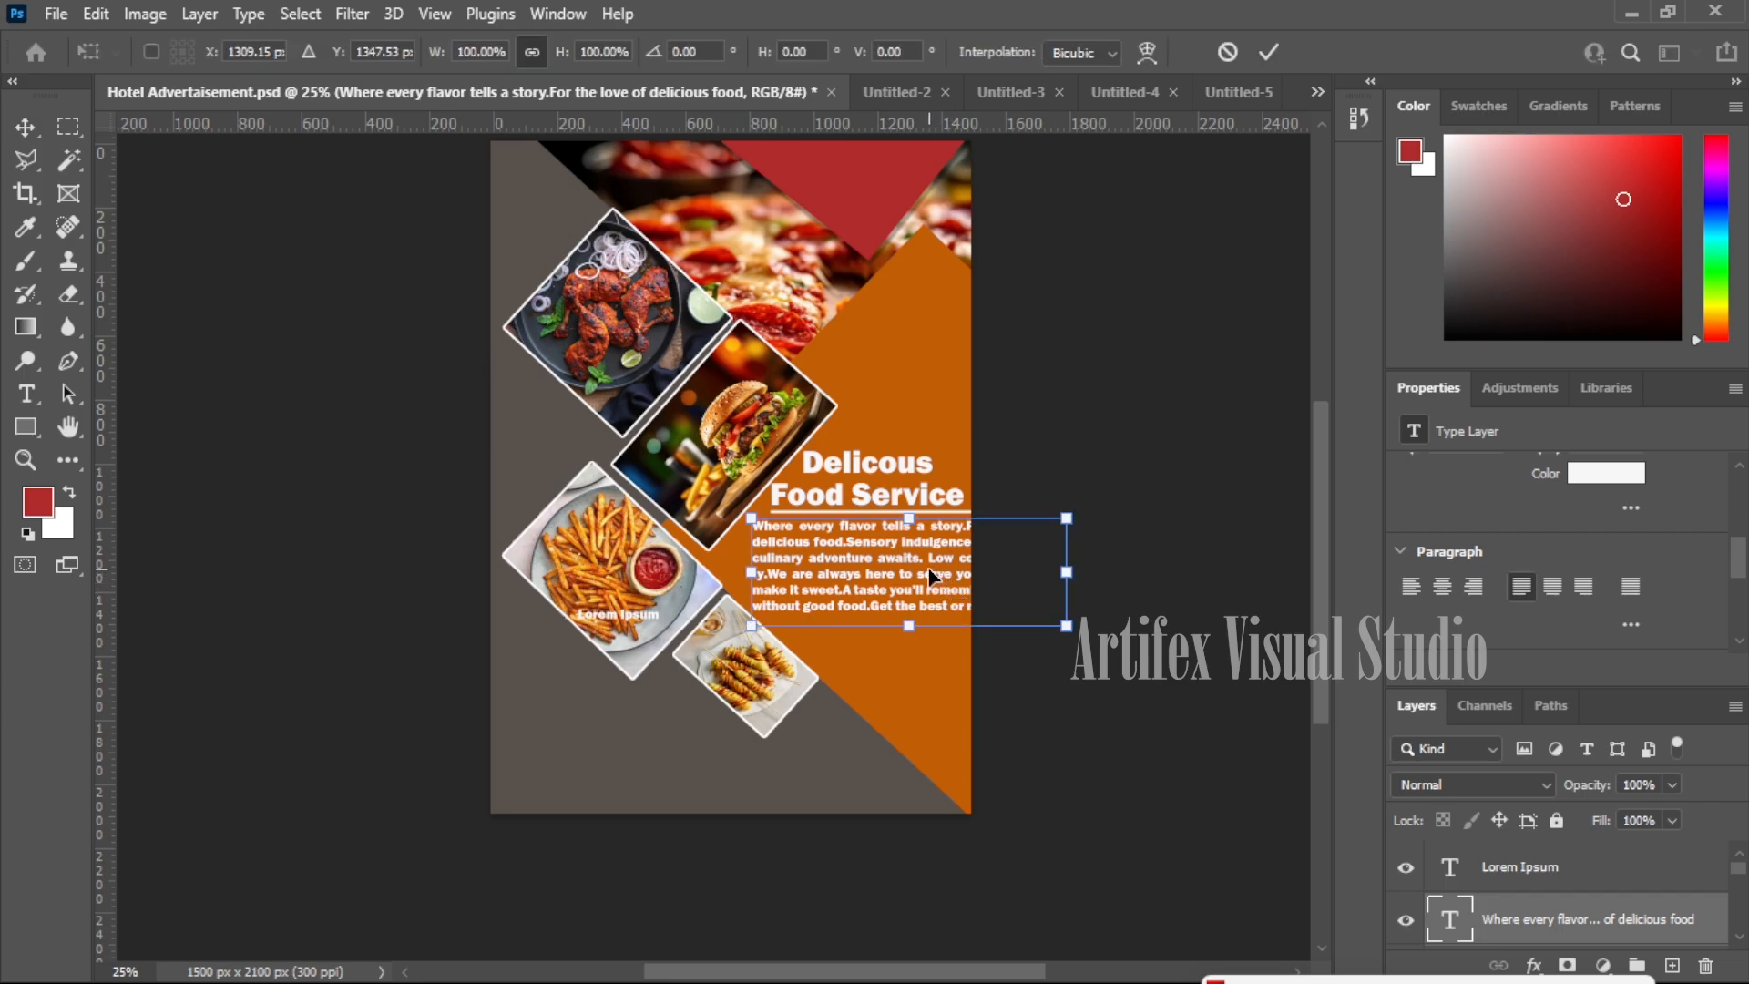
pyautogui.moveTo(1058, 568); pyautogui.dragTo(925, 565)
pyautogui.press('Return')
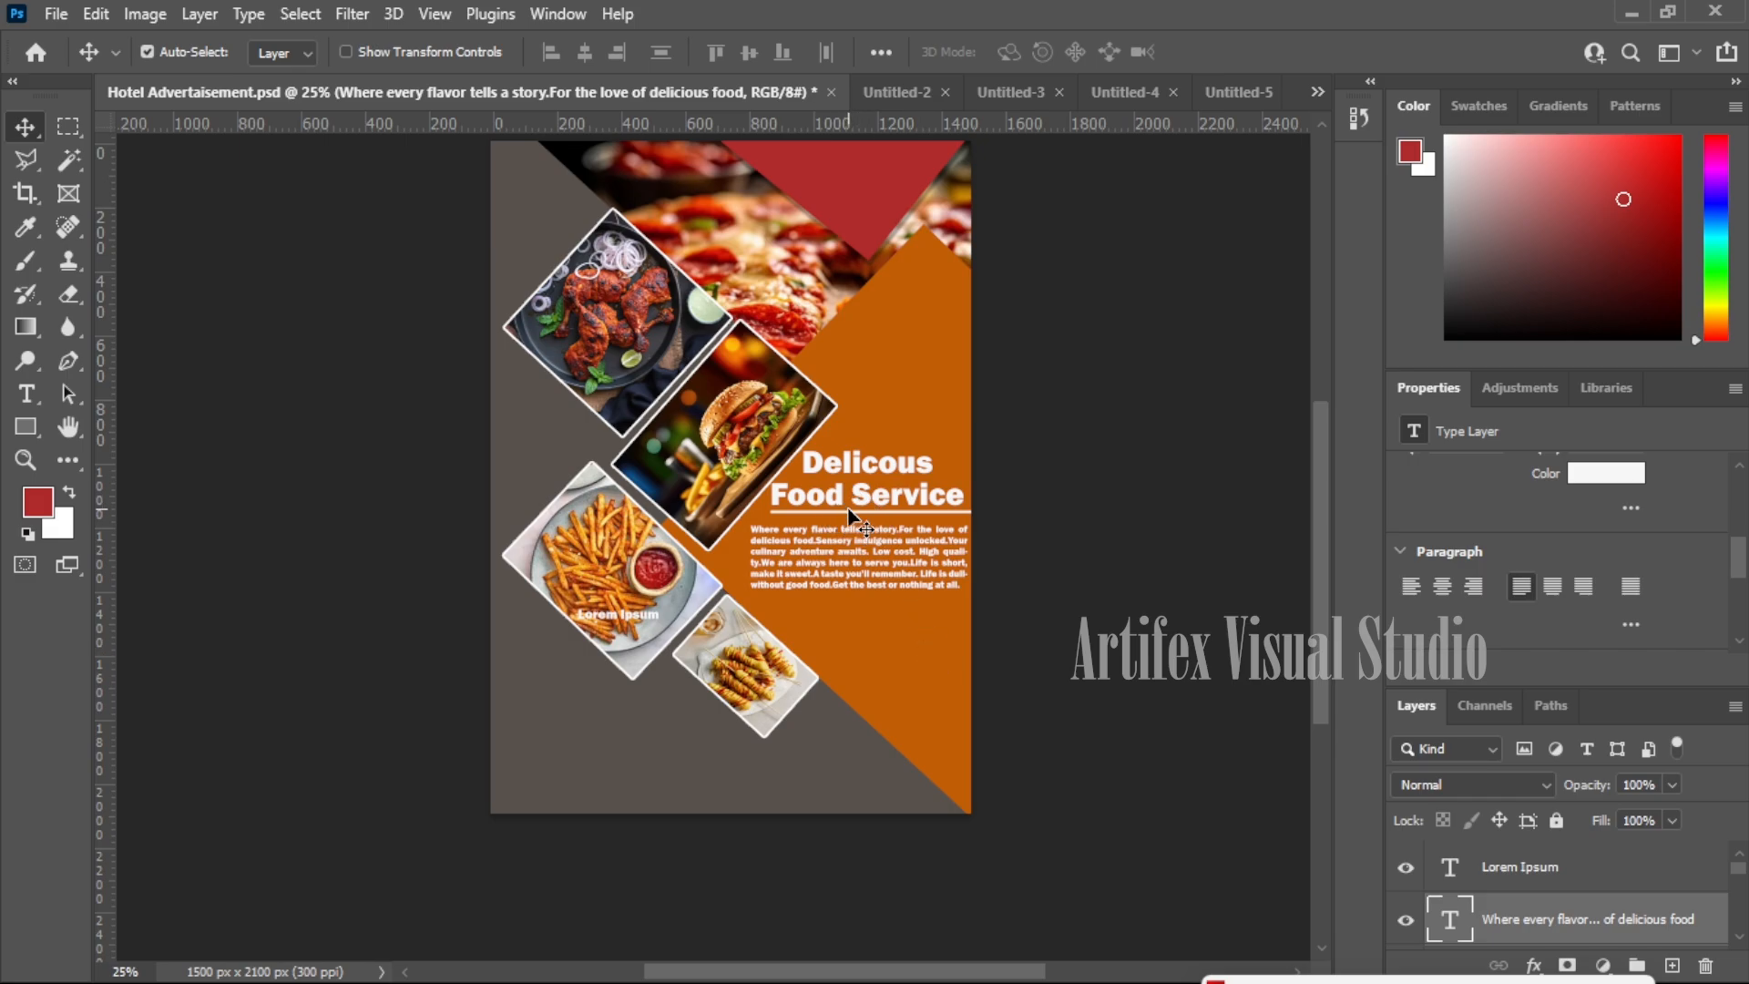
# - Copy the white line below the paragraph and duplicate the heading further down
pyautogui.moveTo(849, 511); pyautogui.dragTo(861, 621)
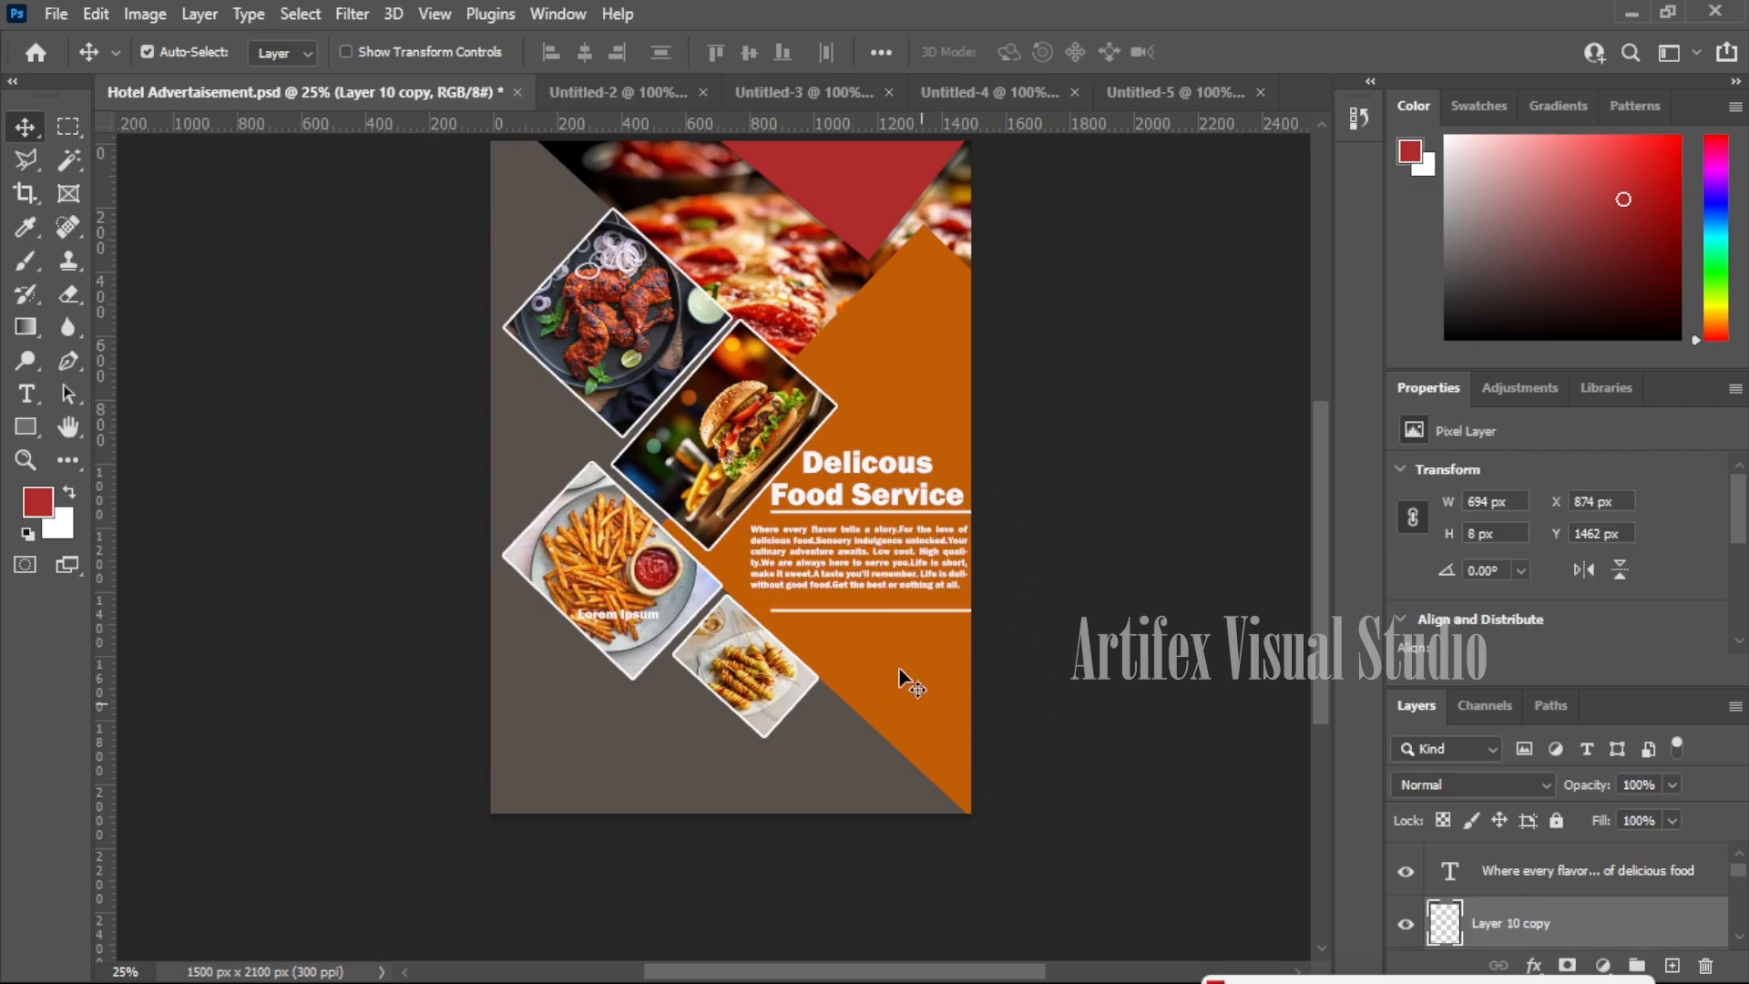
pyautogui.scroll(-2, 906, 565)
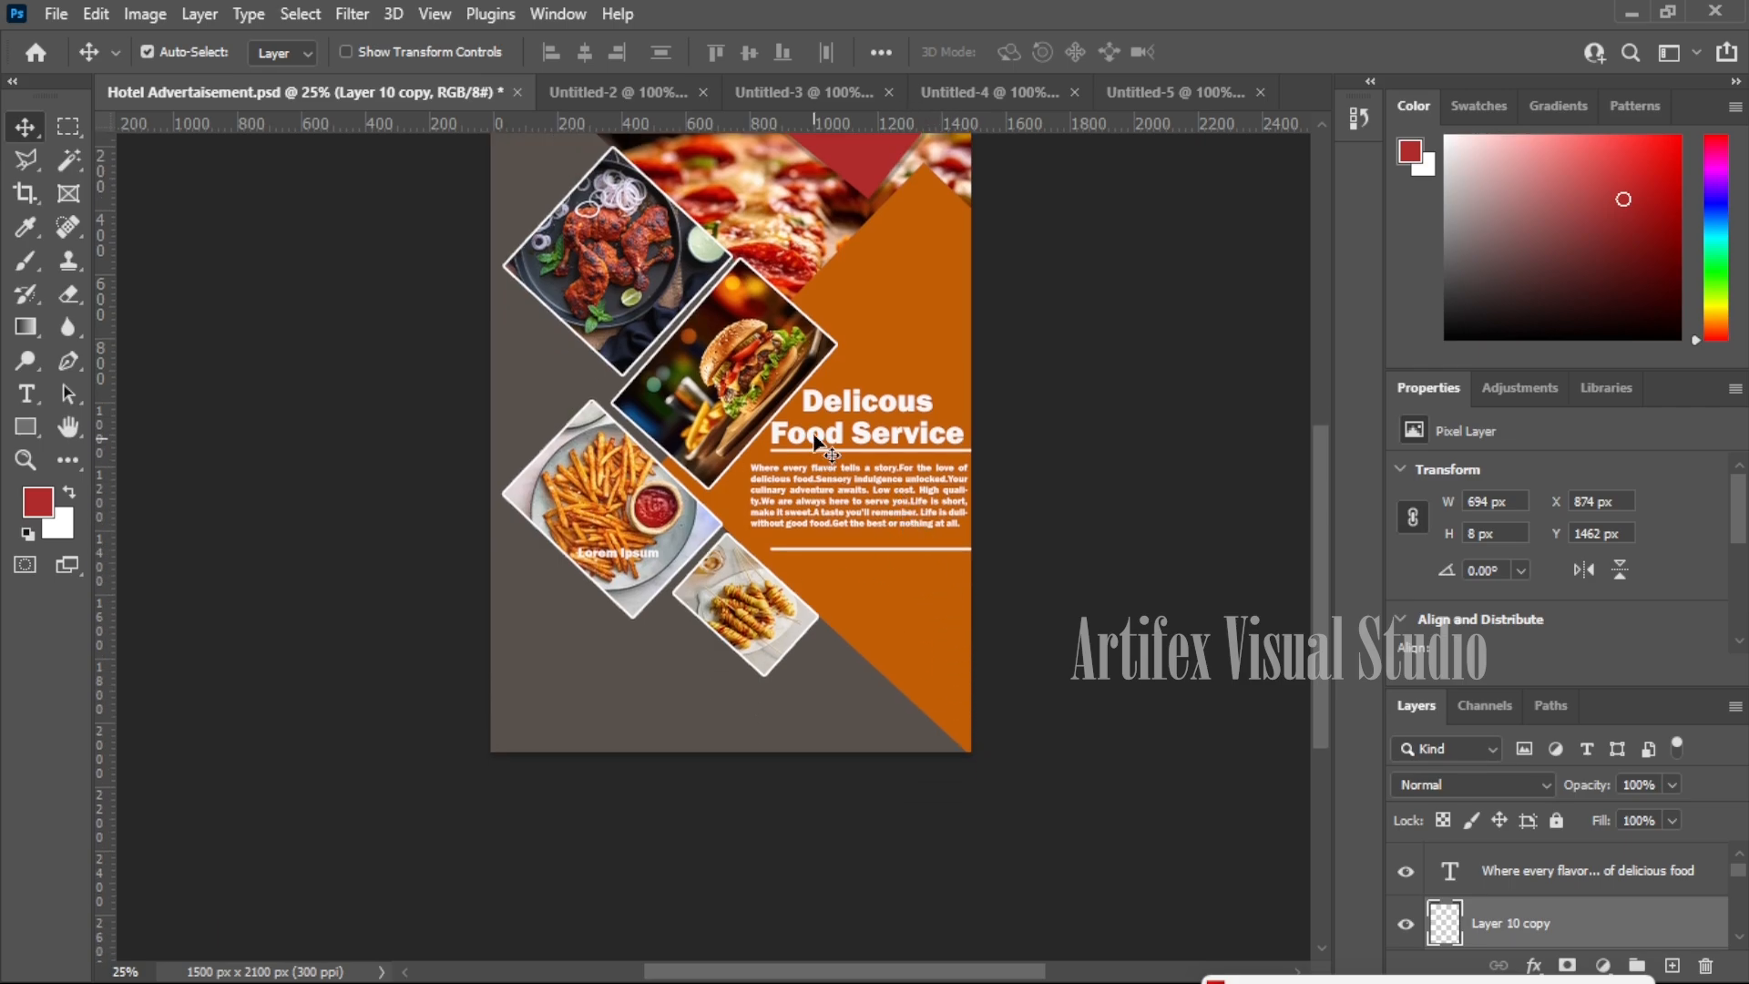
pyautogui.moveTo(870, 407); pyautogui.dragTo(921, 594)
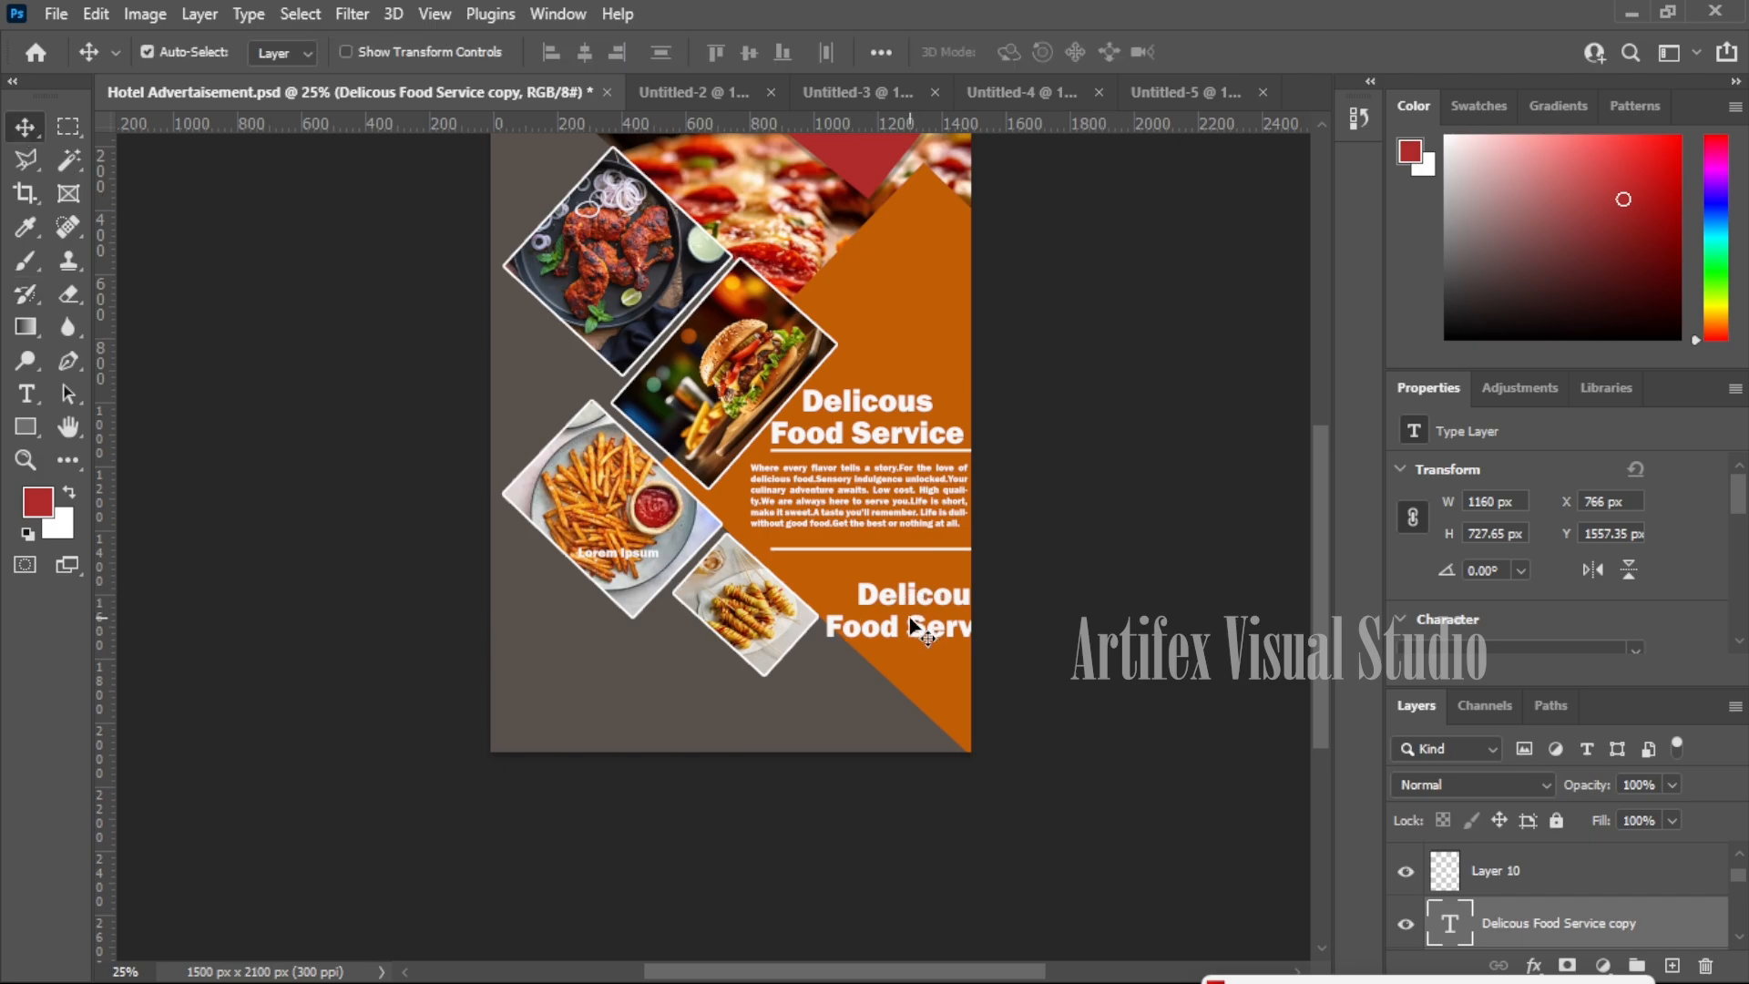
# - Retype the copied heading as 'Our special Dishes' and move it under the second line
pyautogui.press('t')
pyautogui.click(918, 616)
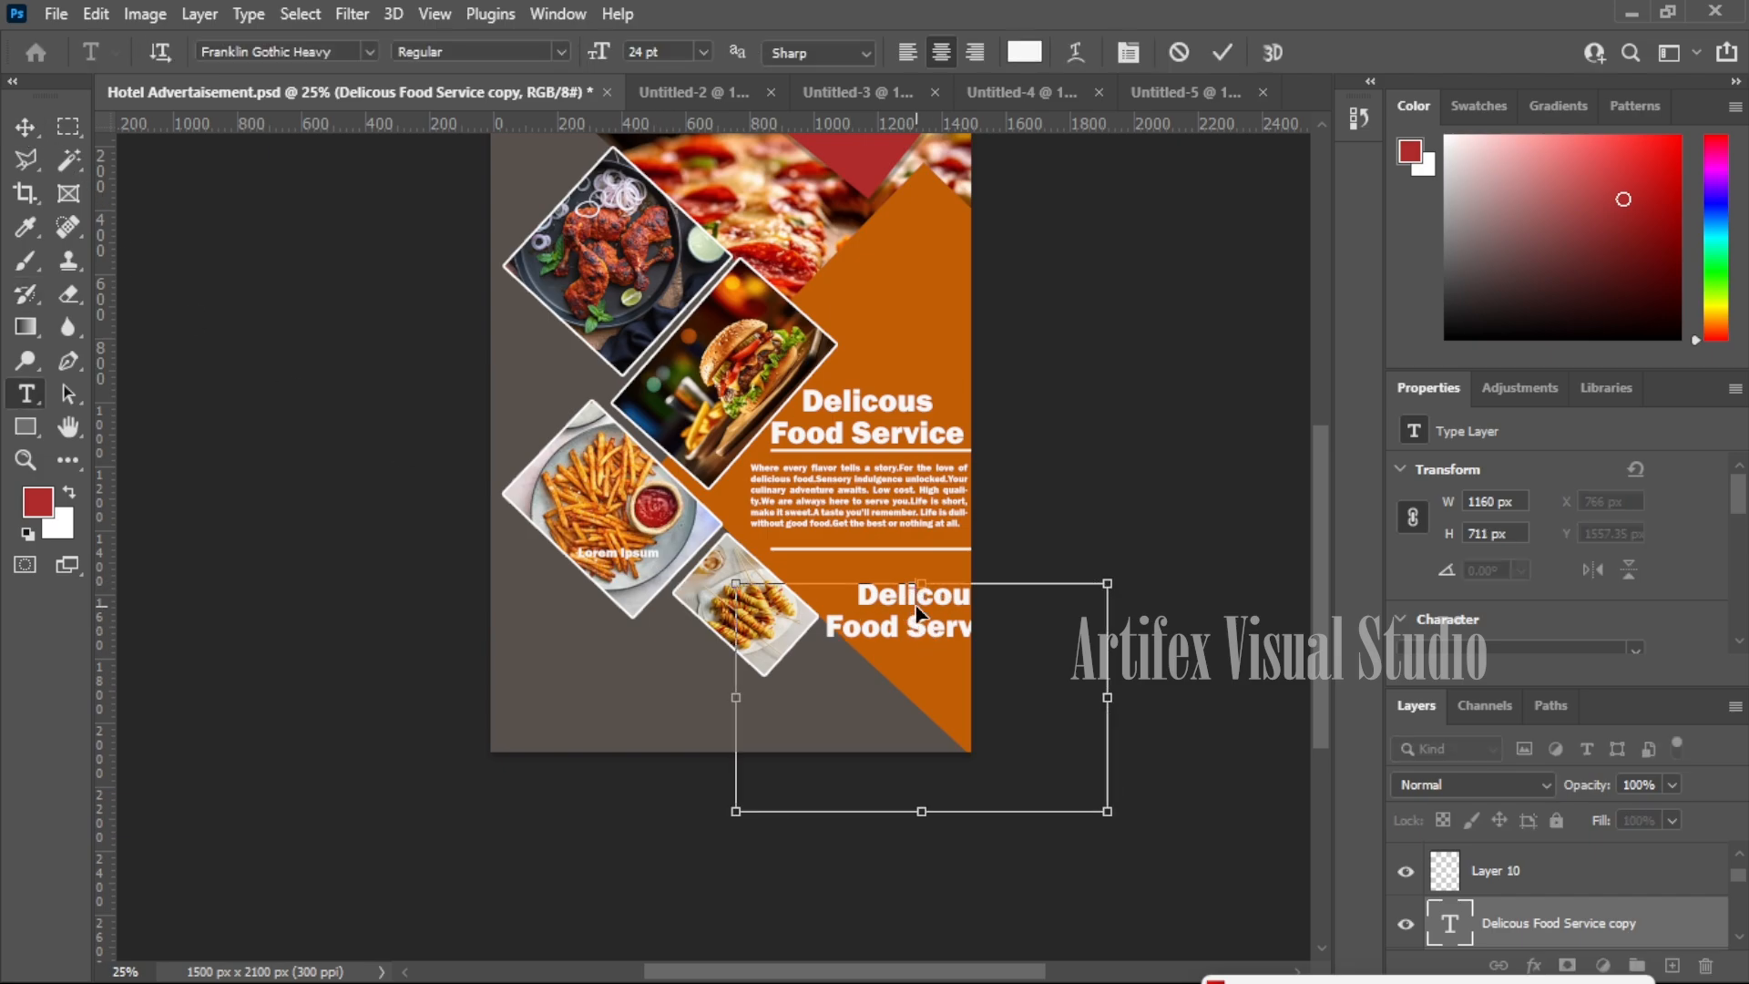
pyautogui.hotkey('ctrl', 'a')
pyautogui.write('Ou')
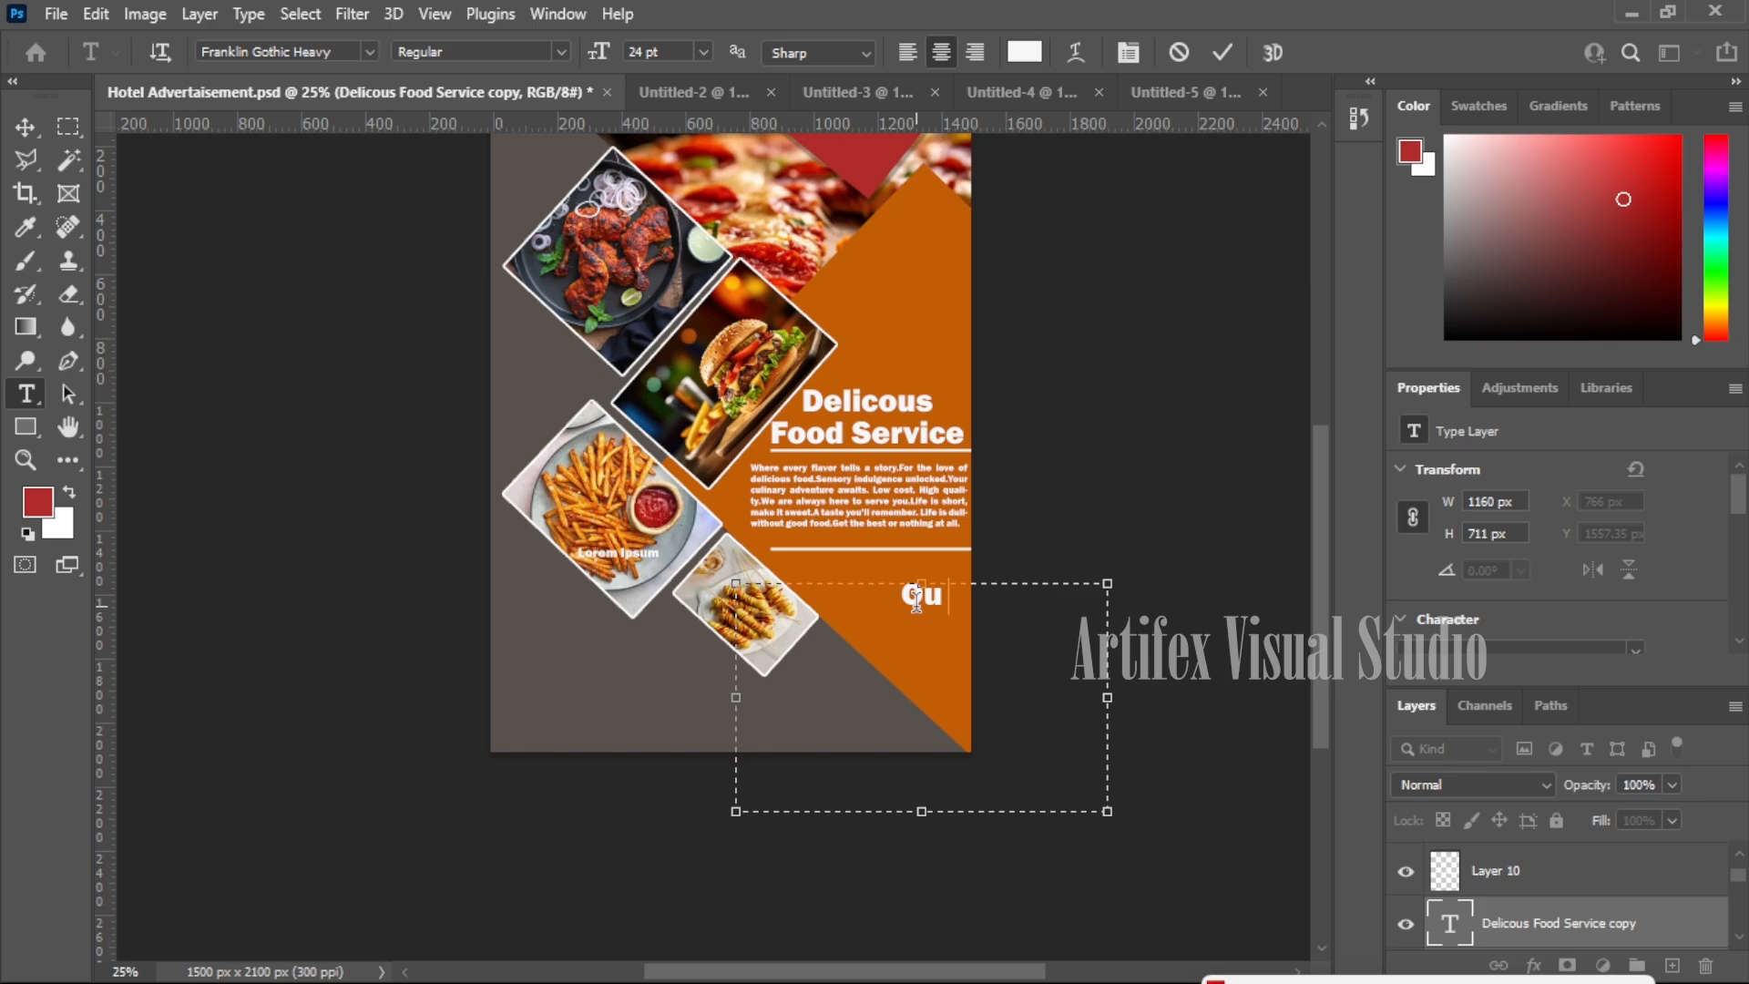
pyautogui.write('r spec')
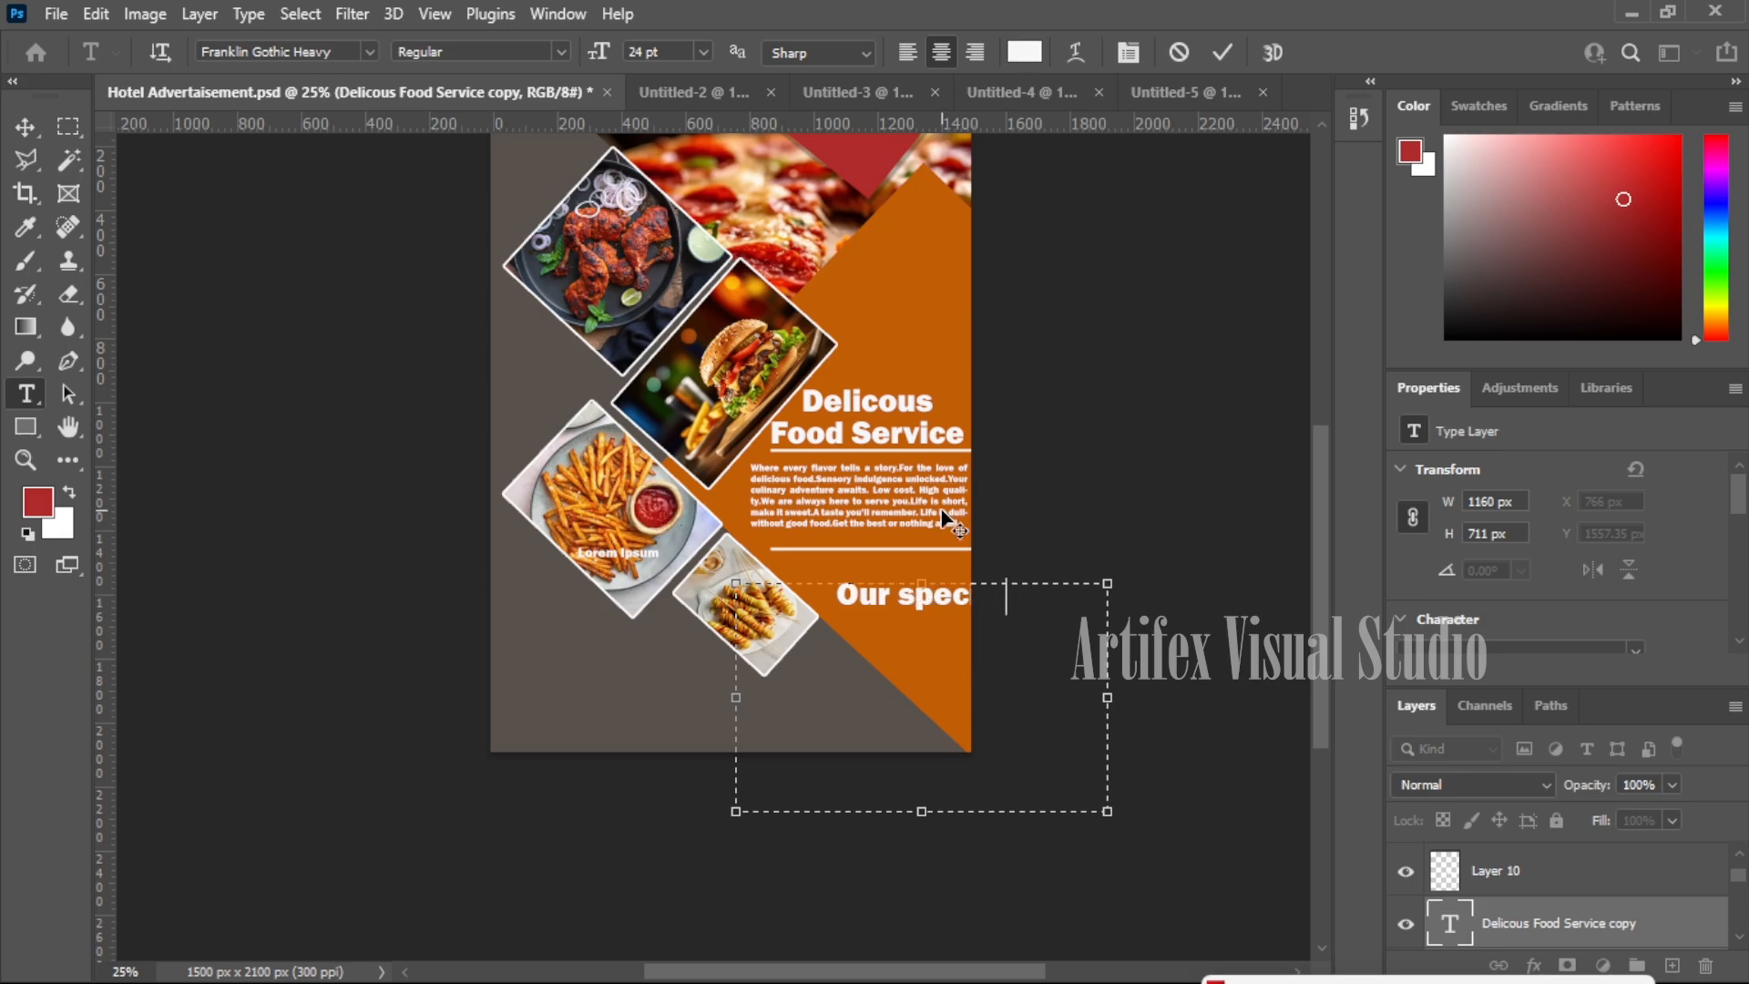
pyautogui.write('iaDishes')
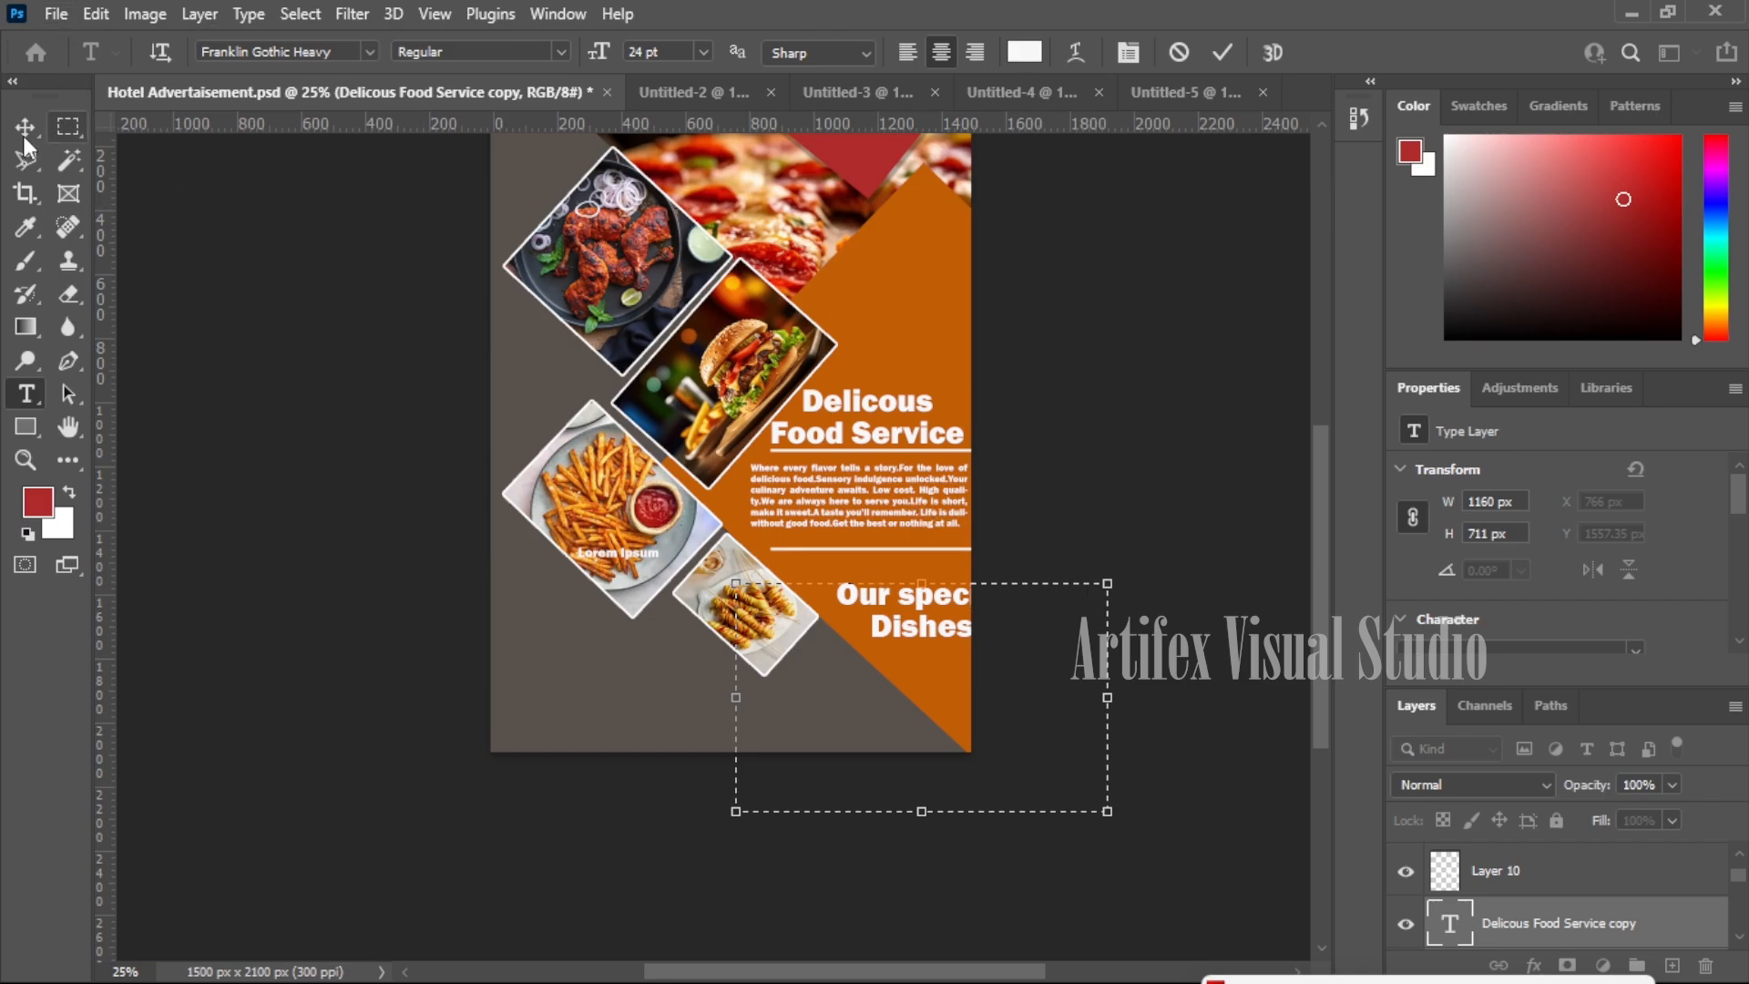
pyautogui.click(24, 127)
pyautogui.moveTo(942, 602); pyautogui.dragTo(902, 572)
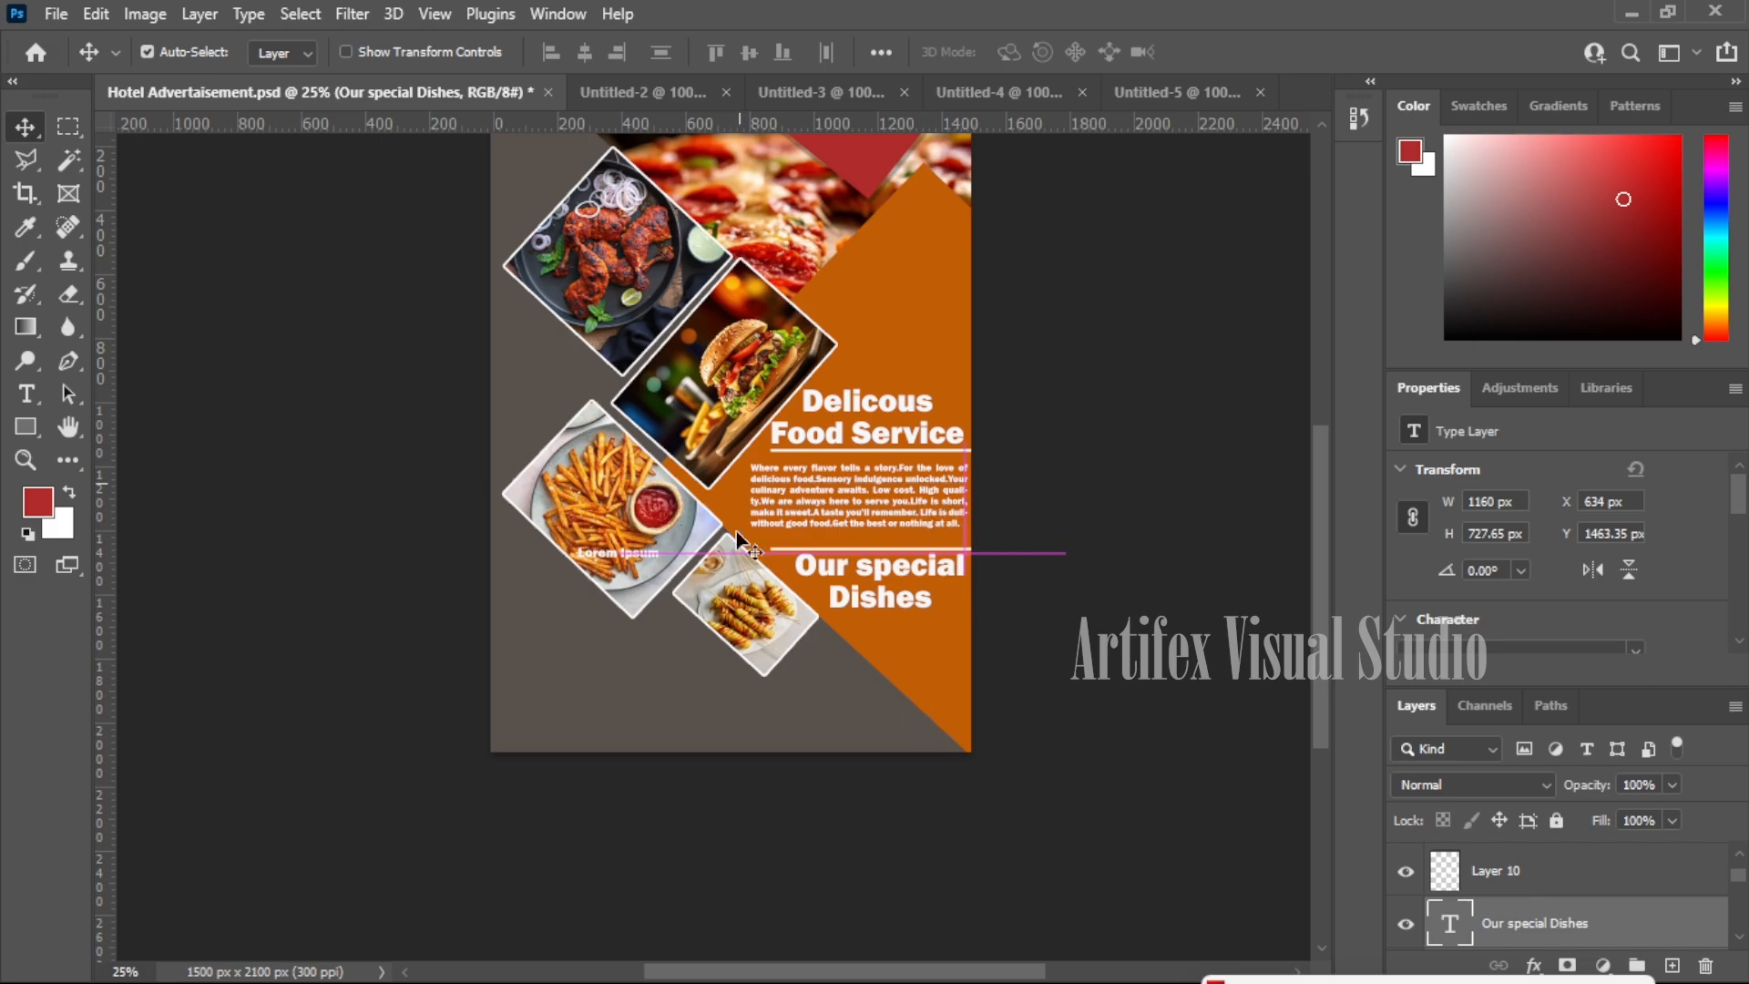
pyautogui.click(944, 649)
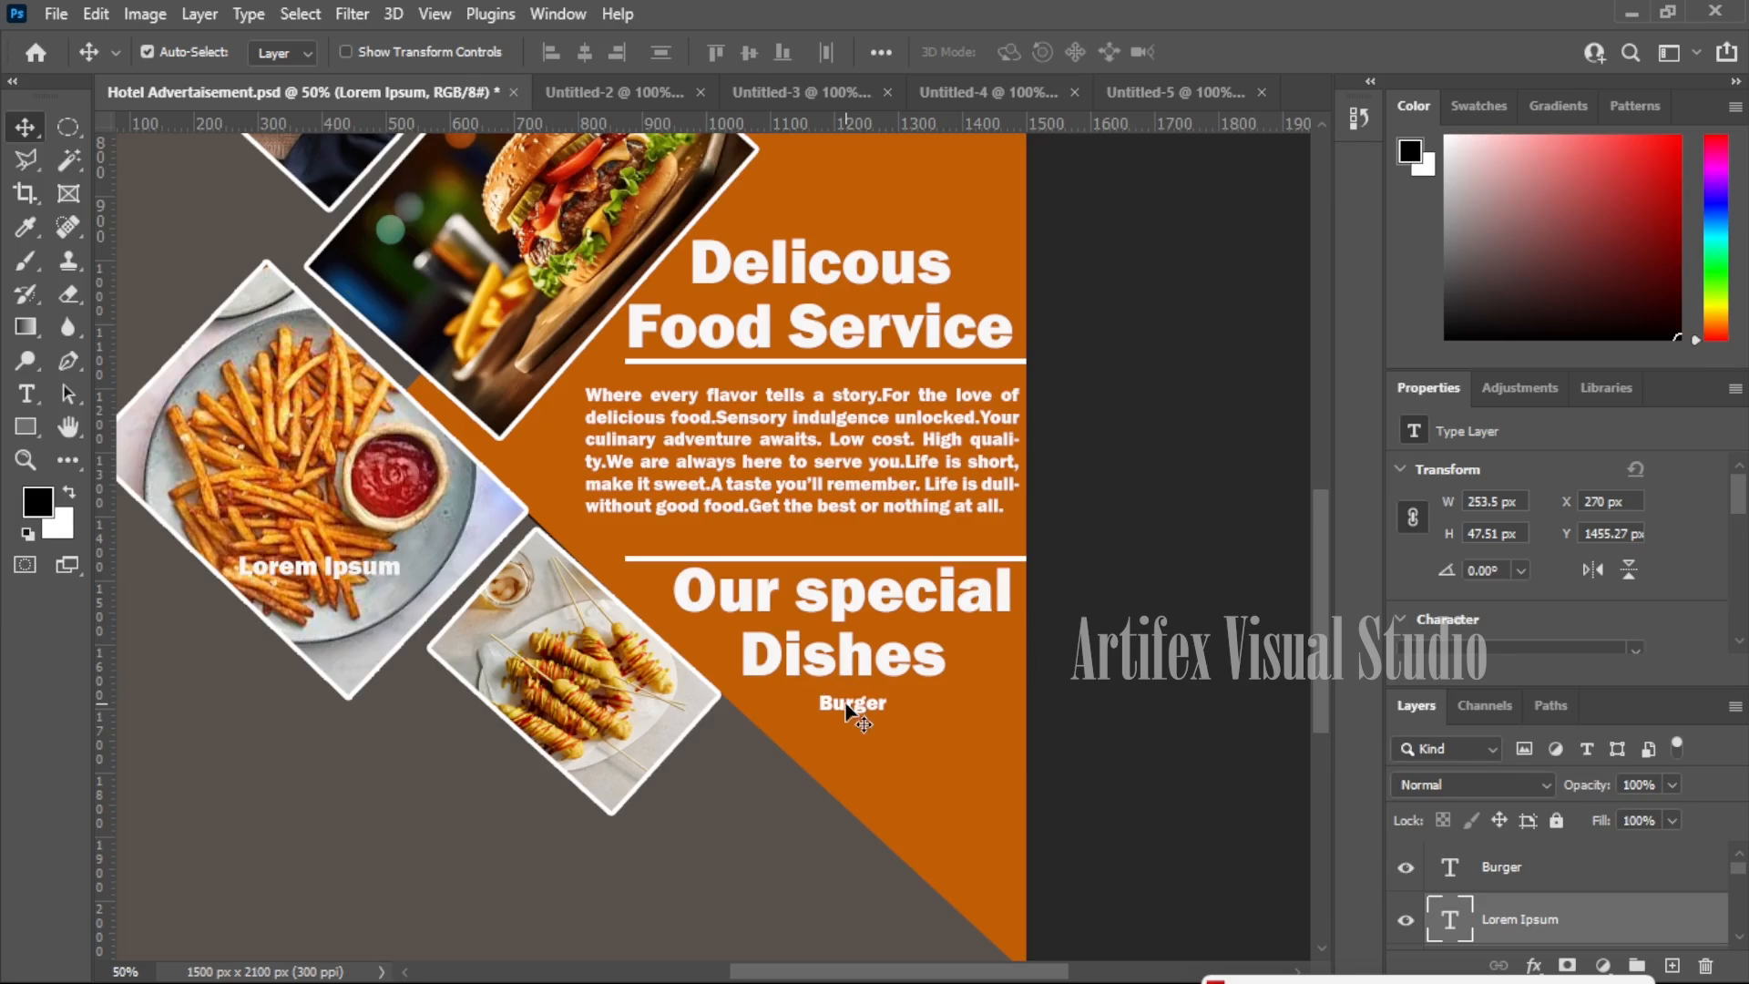
# - Copy the Burger item and retype the copy as 'Pizza'
pyautogui.moveTo(847, 708); pyautogui.dragTo(935, 760)
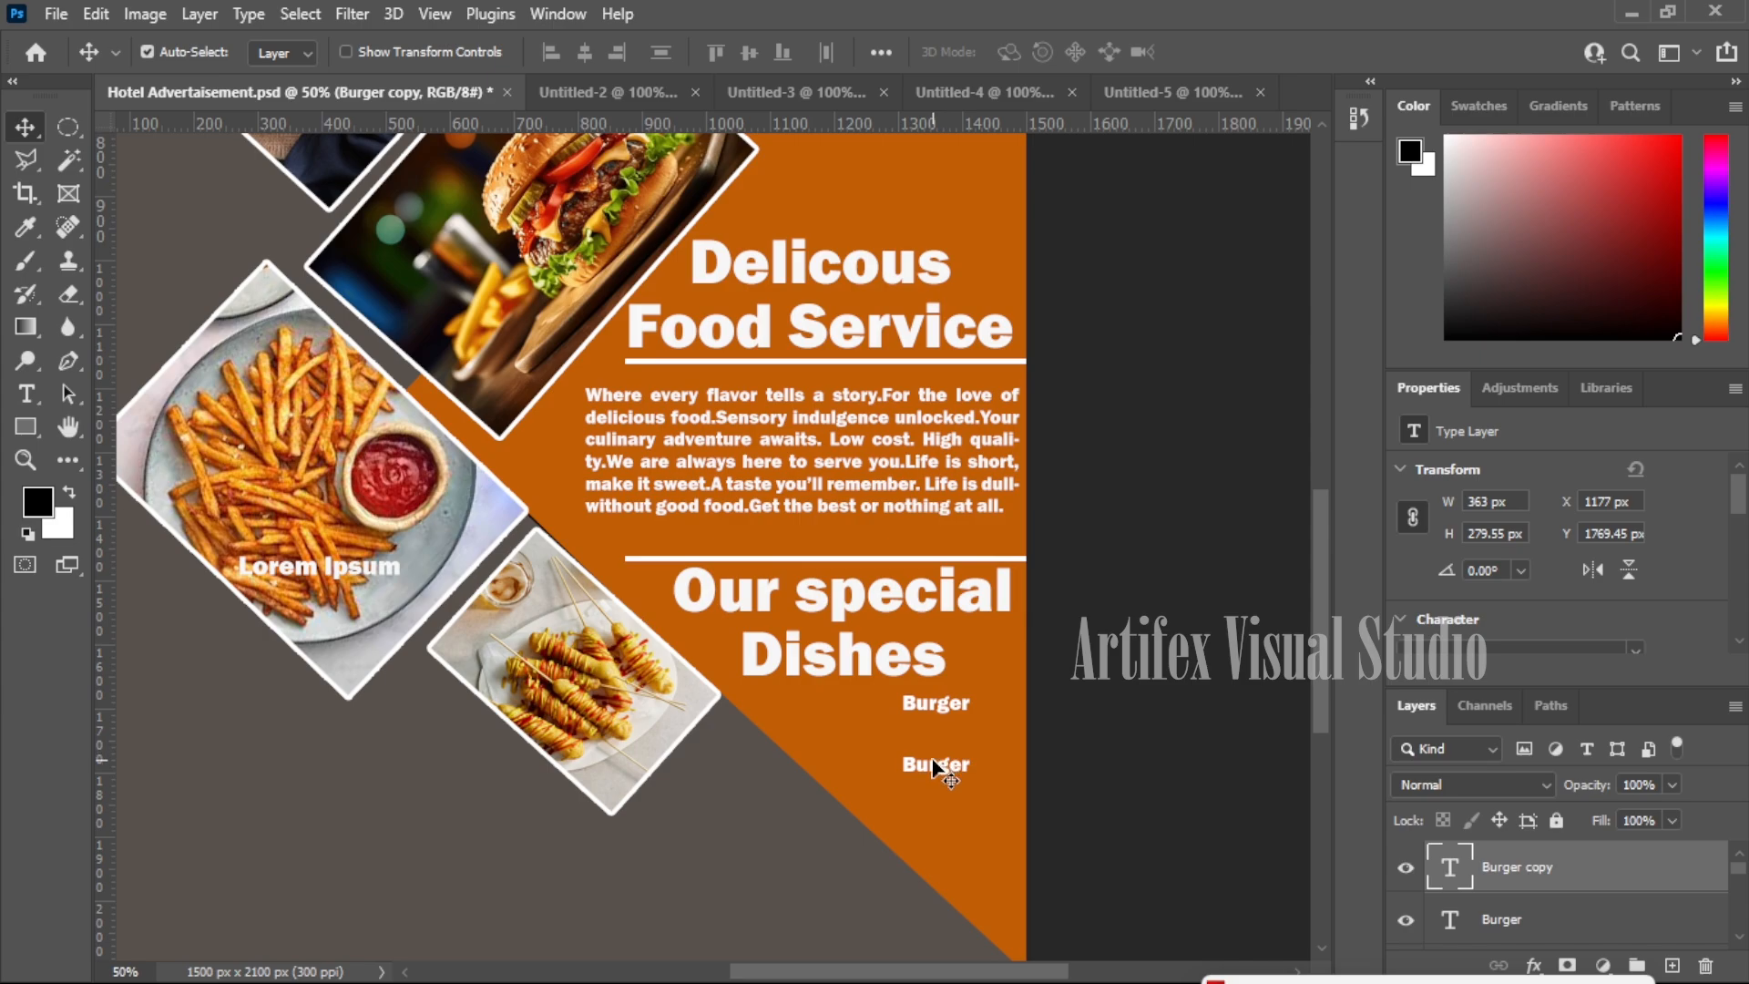
pyautogui.press('t')
pyautogui.click(950, 762)
pyautogui.doubleClick(950, 761)
pyautogui.write('Pizza')
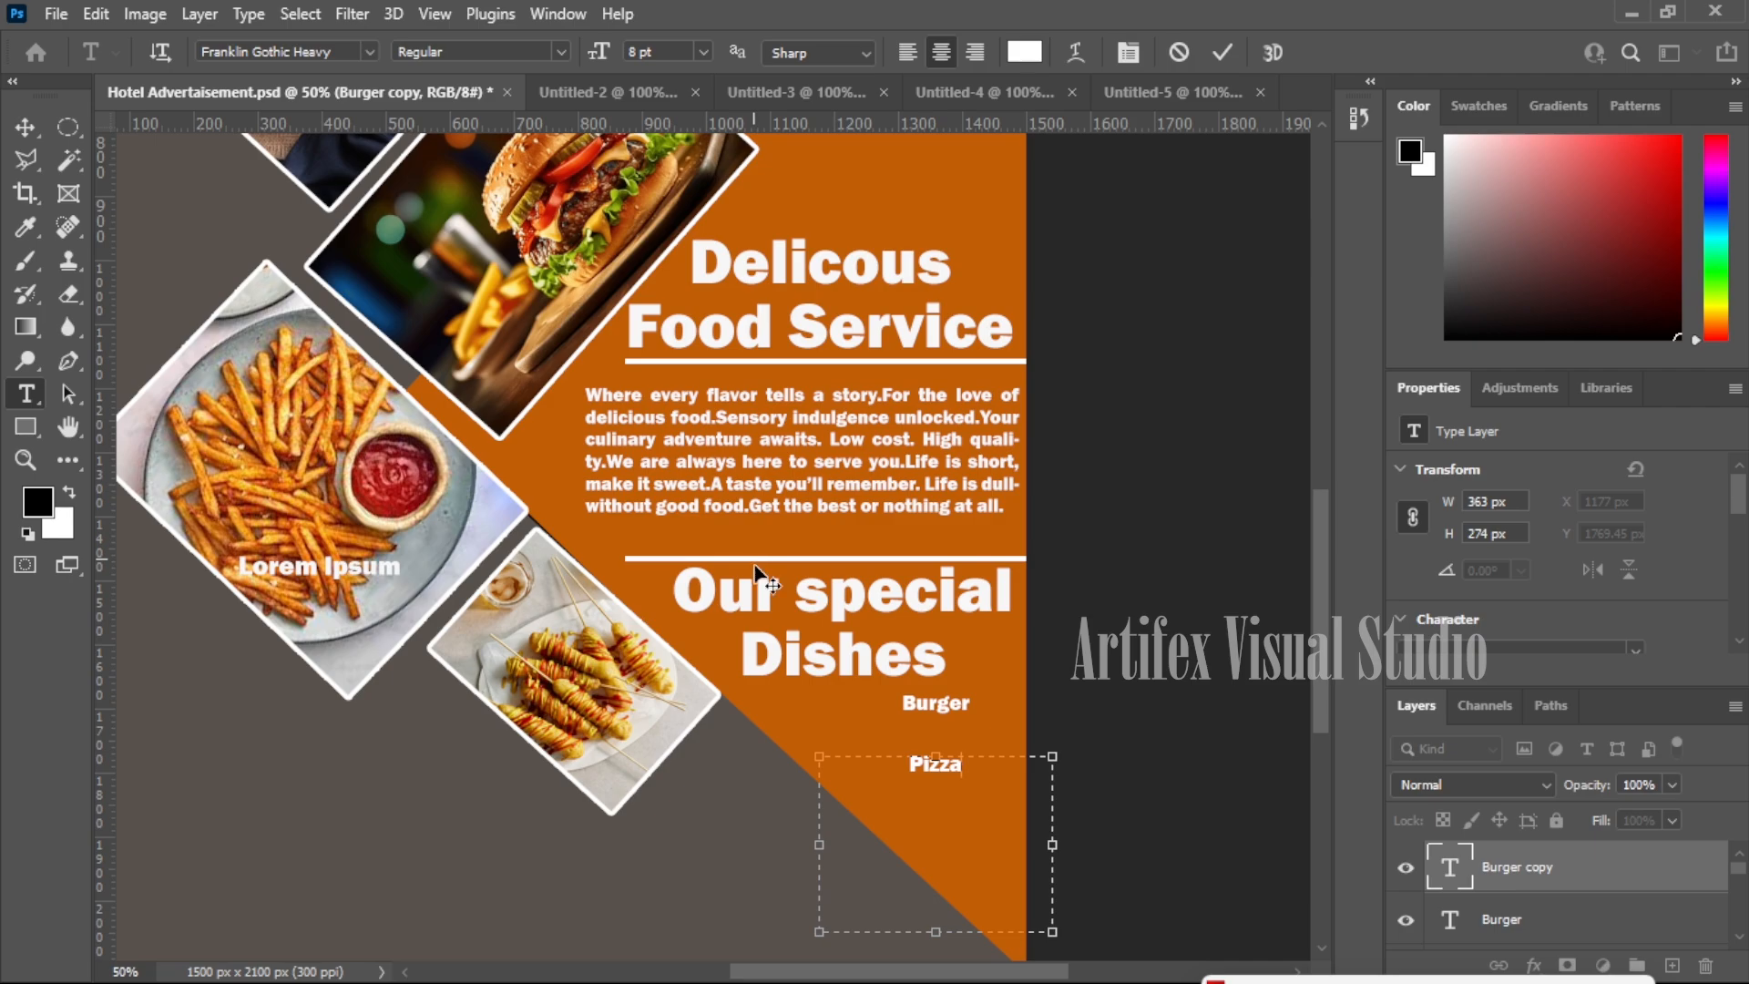
pyautogui.click(25, 128)
pyautogui.moveTo(936, 769)
pyautogui.mouseDown()
pyautogui.moveTo(937, 742)
pyautogui.moveTo(942, 765)
pyautogui.mouseUp()
# - Turn a copy of Pizza into 'Fryed Chips' and move it down into the list
pyautogui.press('t')
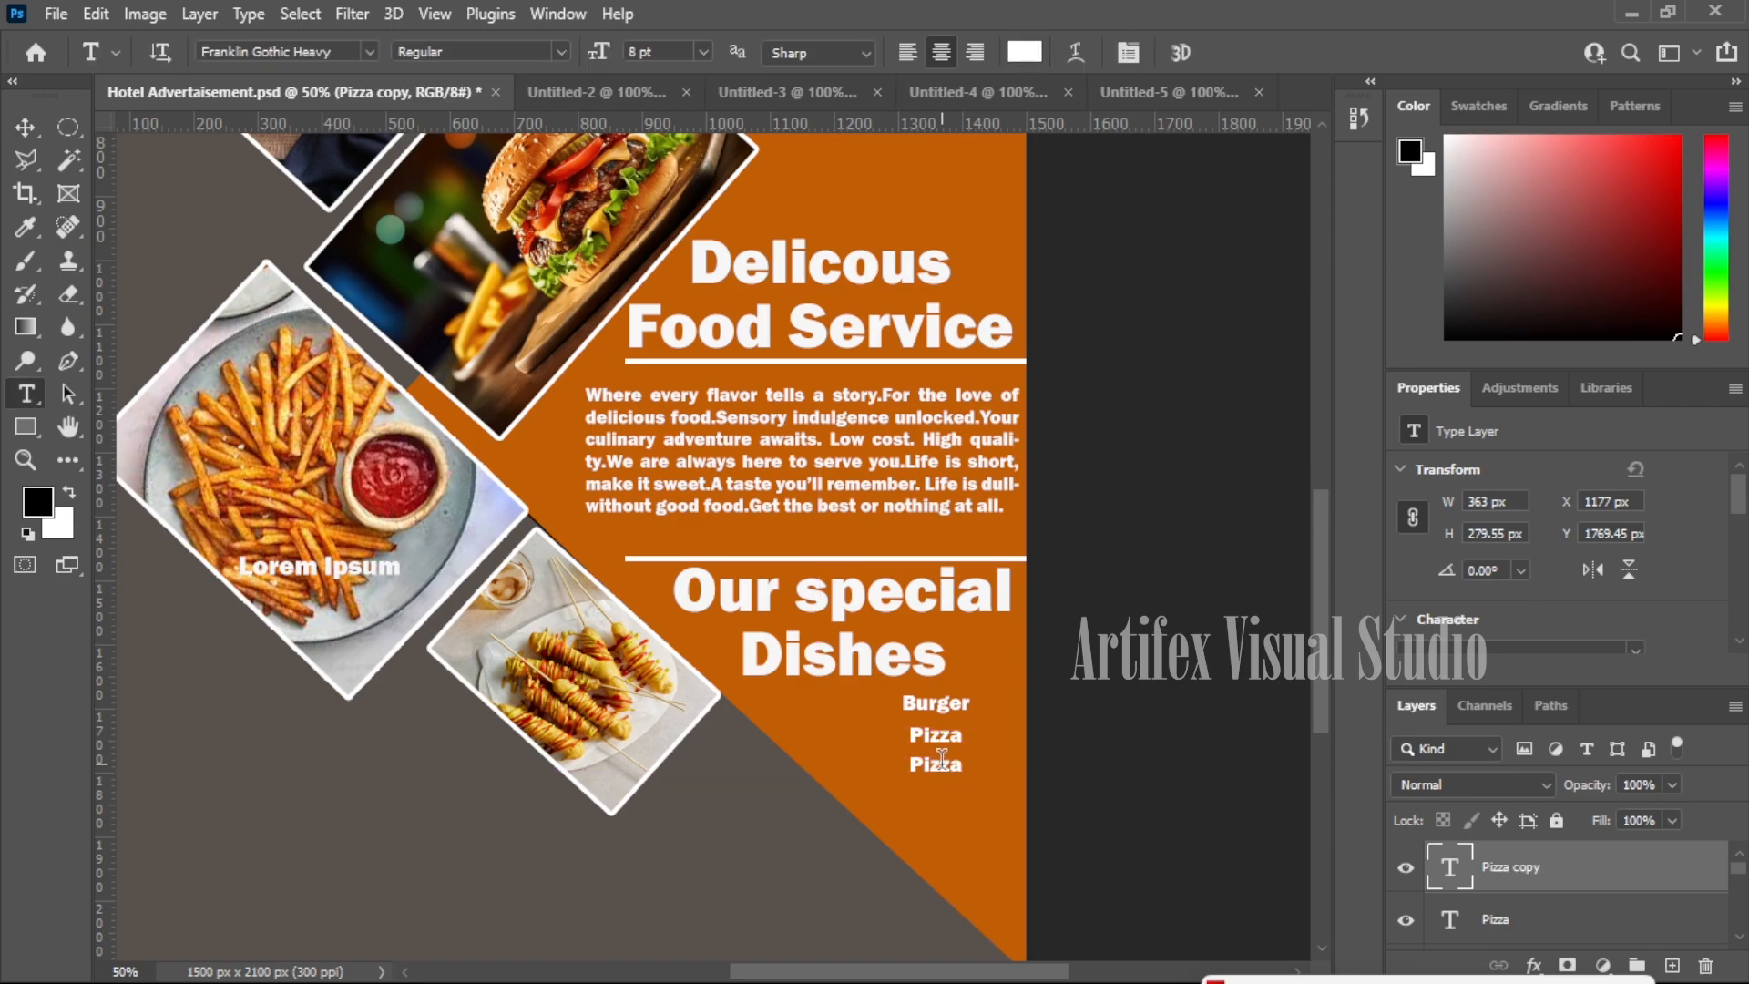
pyautogui.click(942, 763)
pyautogui.doubleClick(938, 765)
pyautogui.press('BackSpace')
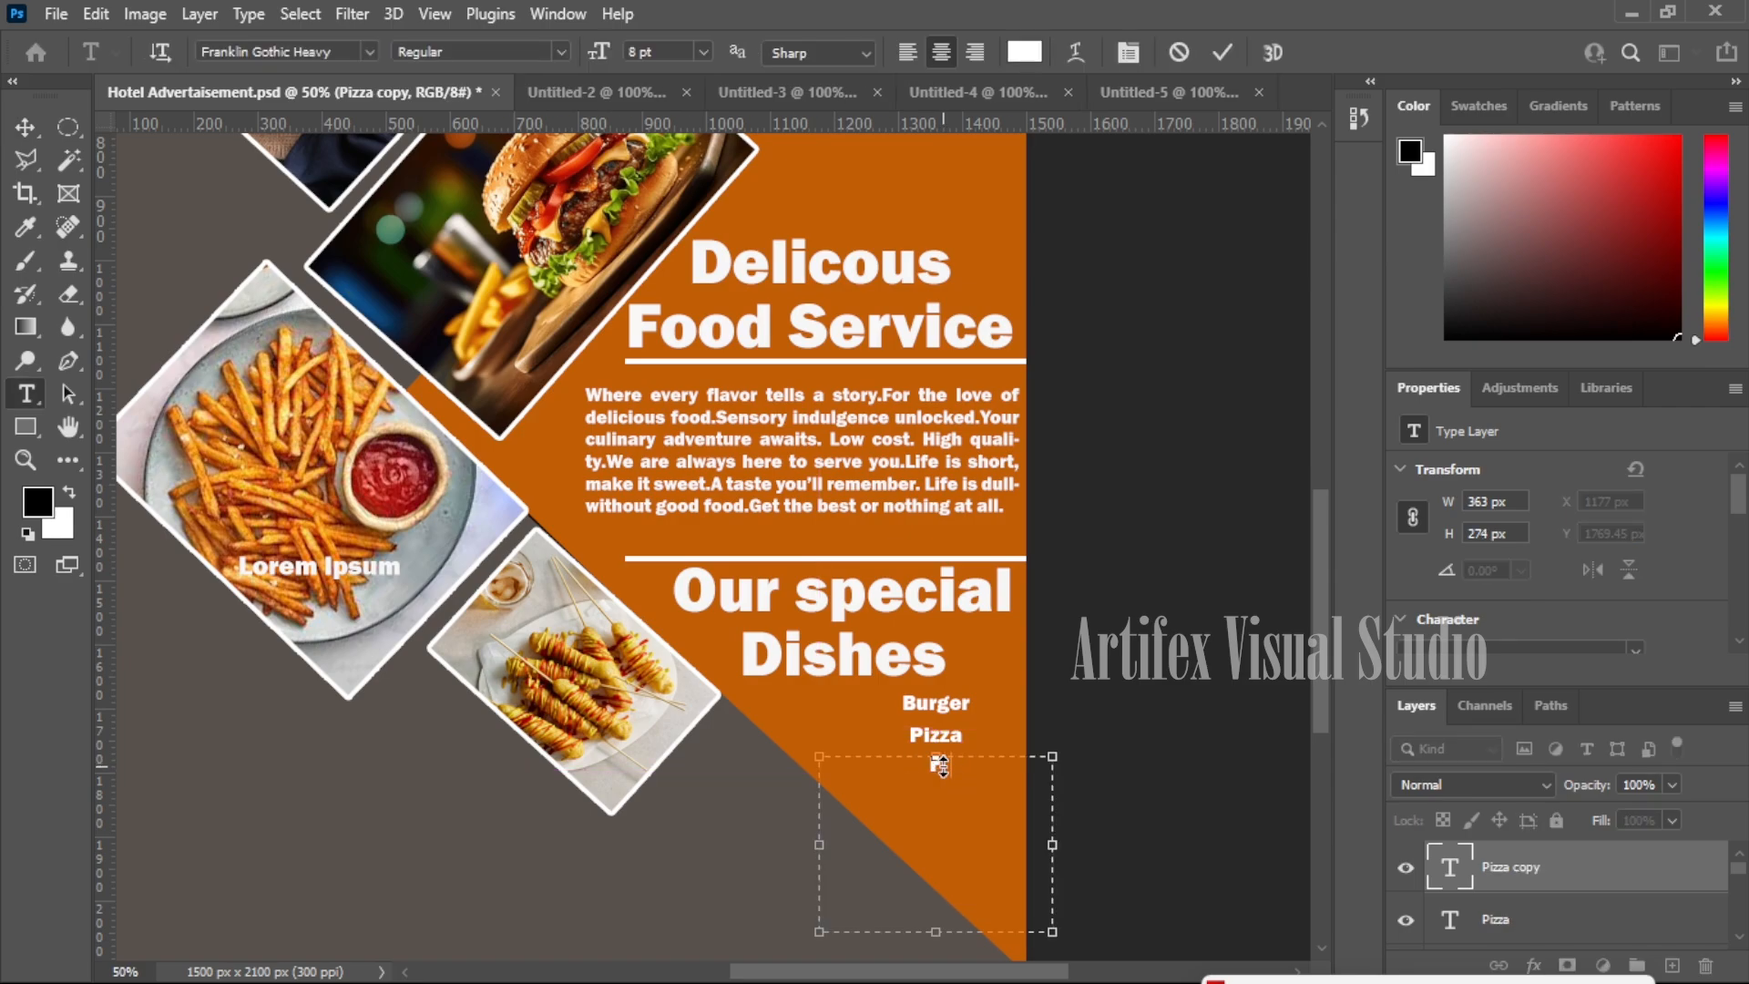
pyautogui.write('Fryed Chips')
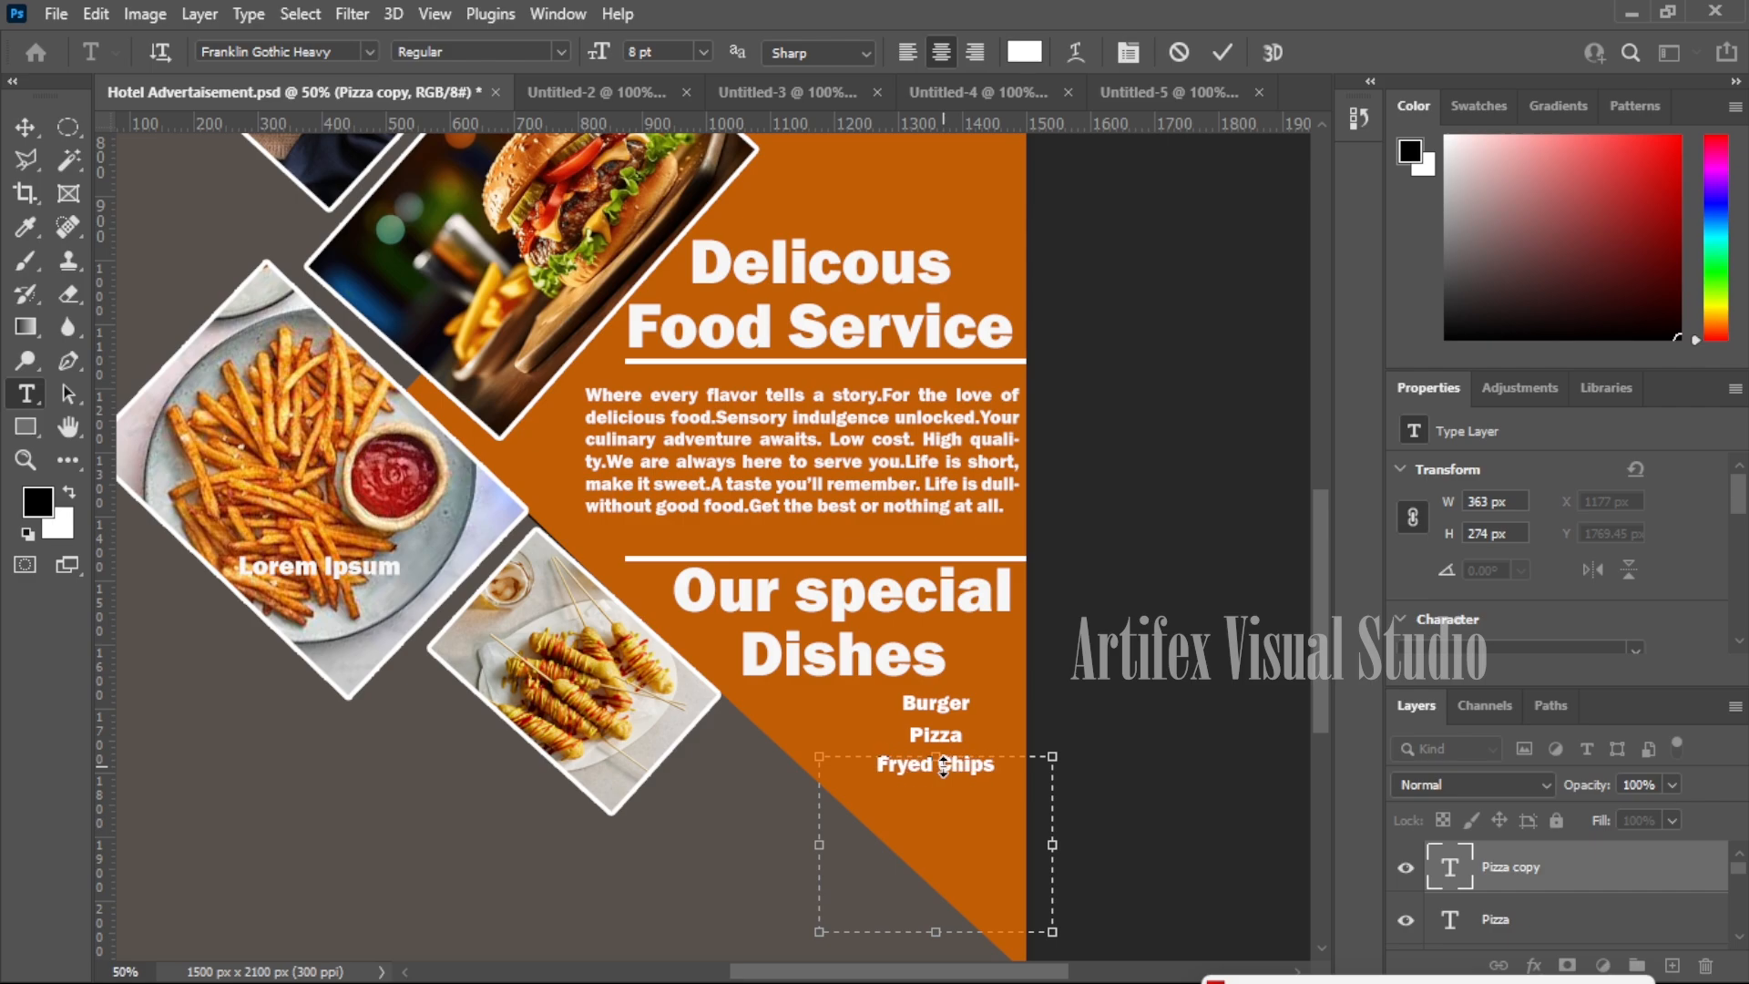
pyautogui.click(18, 127)
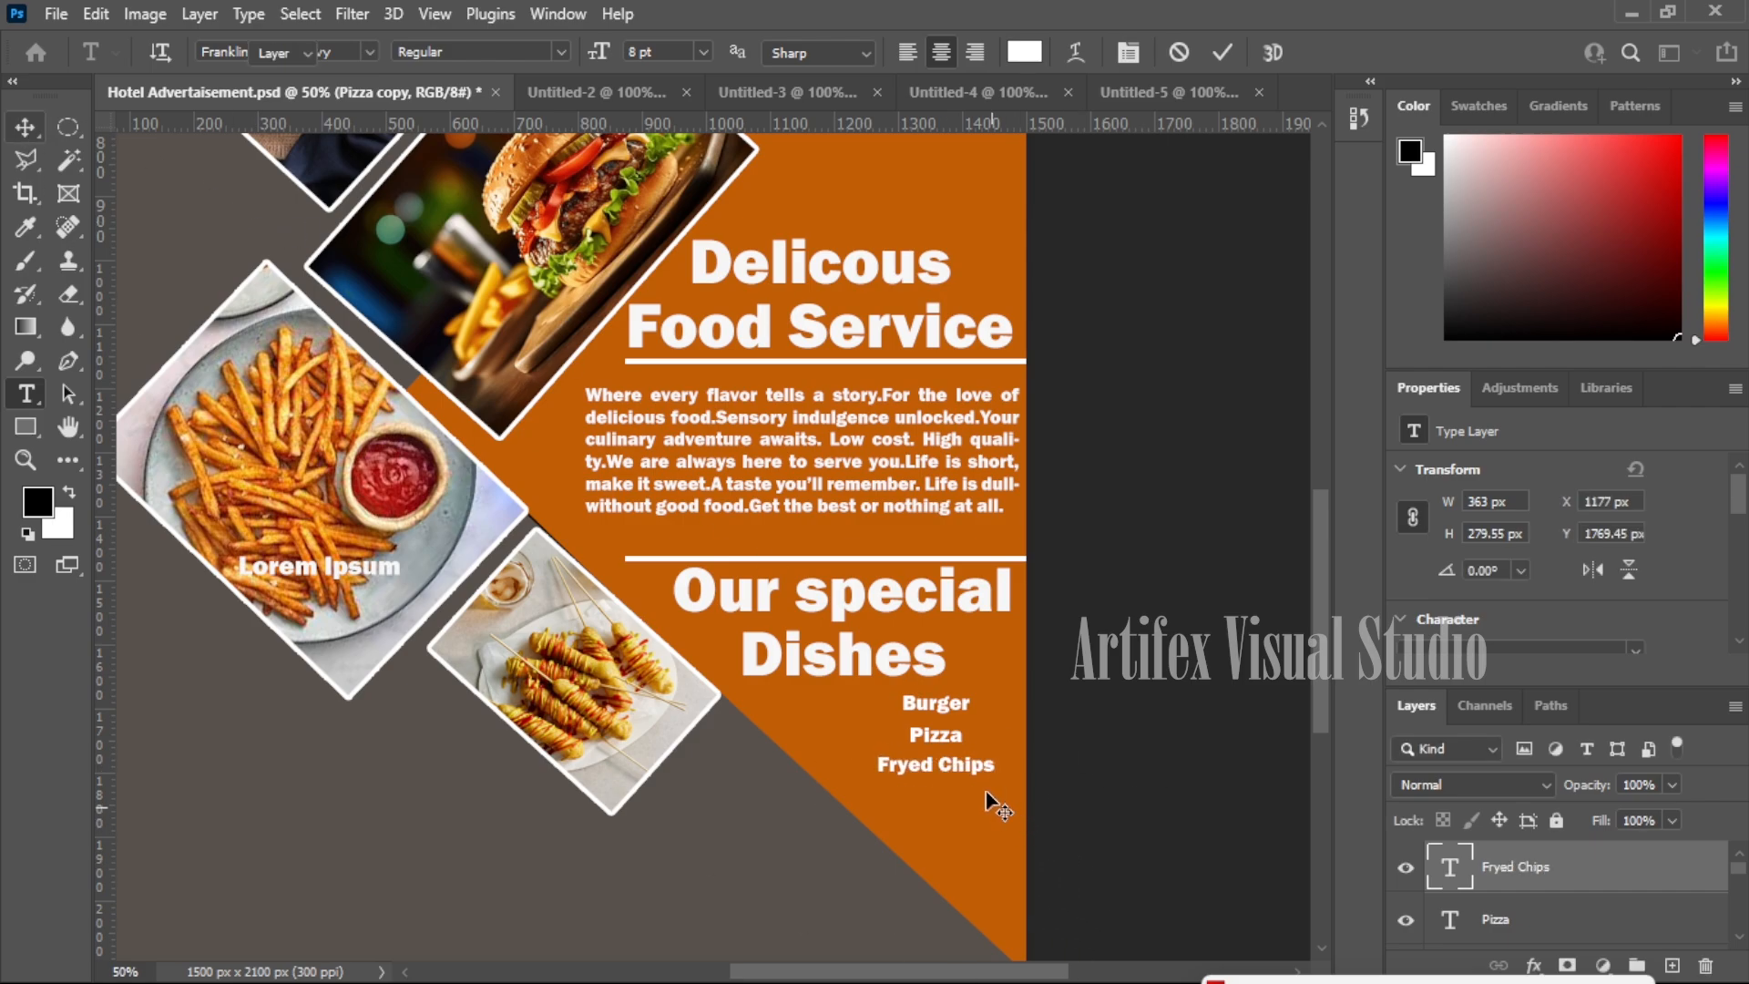
pyautogui.moveTo(984, 770); pyautogui.dragTo(986, 810)
# - Realign Pizza and Burger so the three items stagger beneath the heading
pyautogui.moveTo(944, 741); pyautogui.dragTo(864, 740)
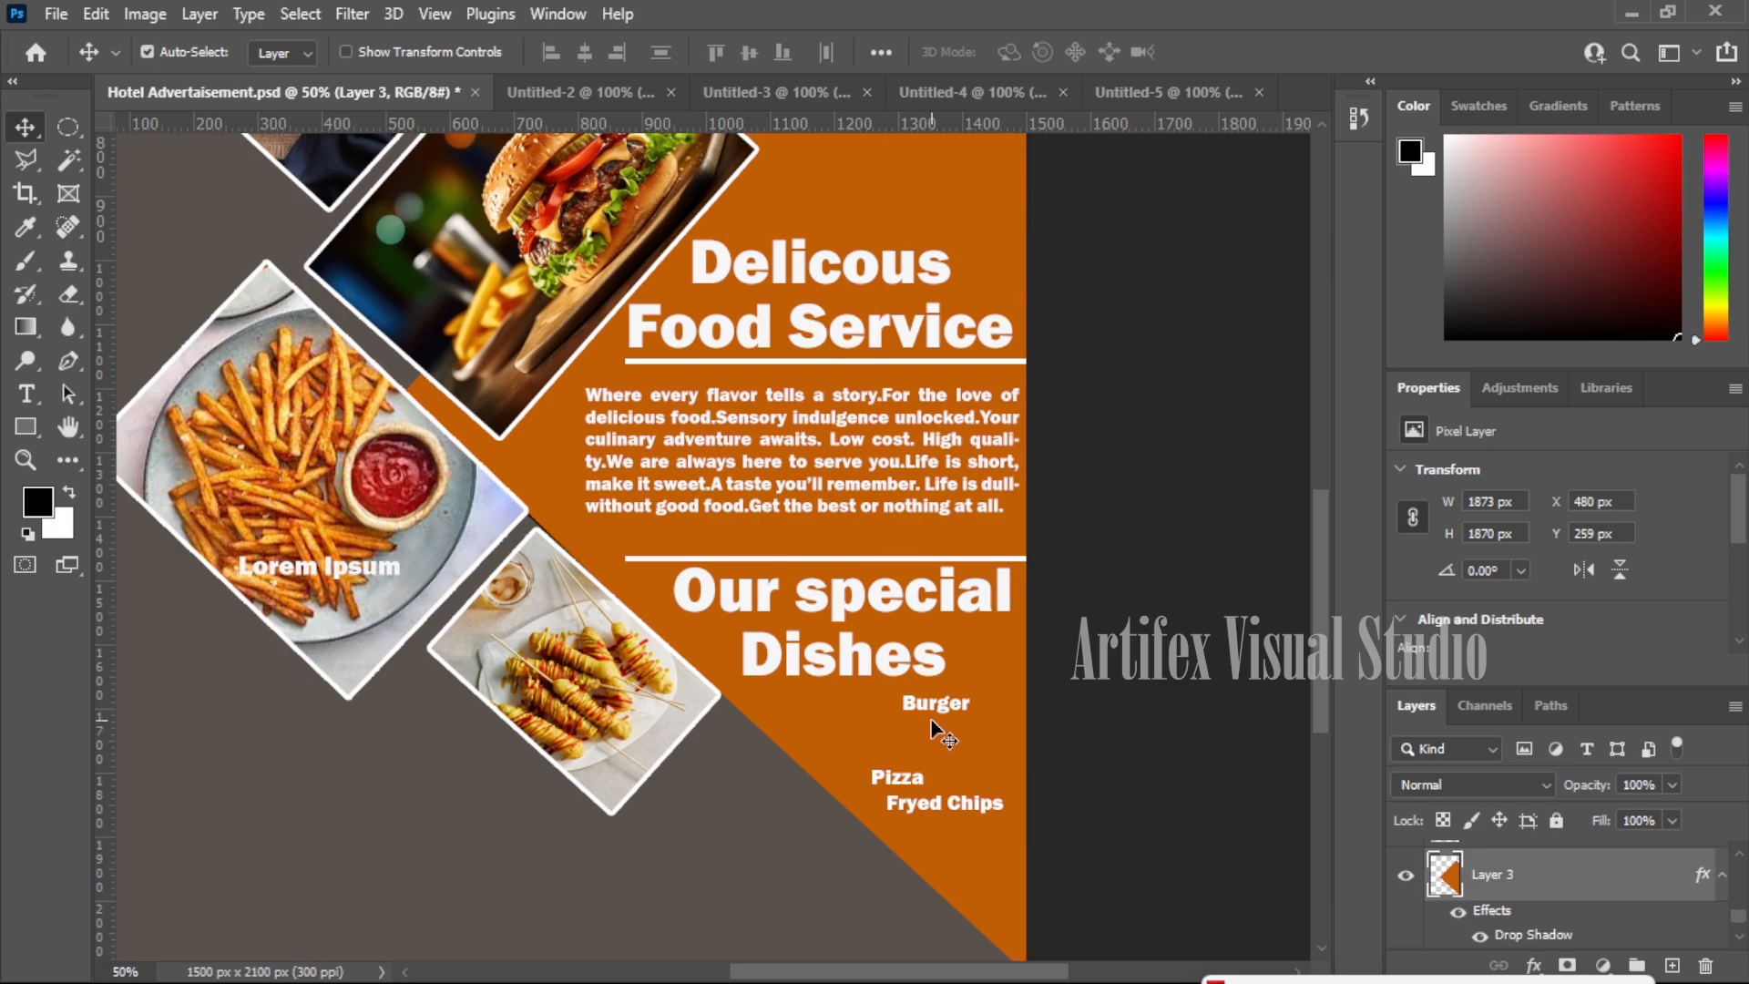
pyautogui.keyDown('ctrl'); pyautogui.click(945, 709); pyautogui.keyUp('ctrl')
pyautogui.moveTo(951, 717); pyautogui.dragTo(897, 751)
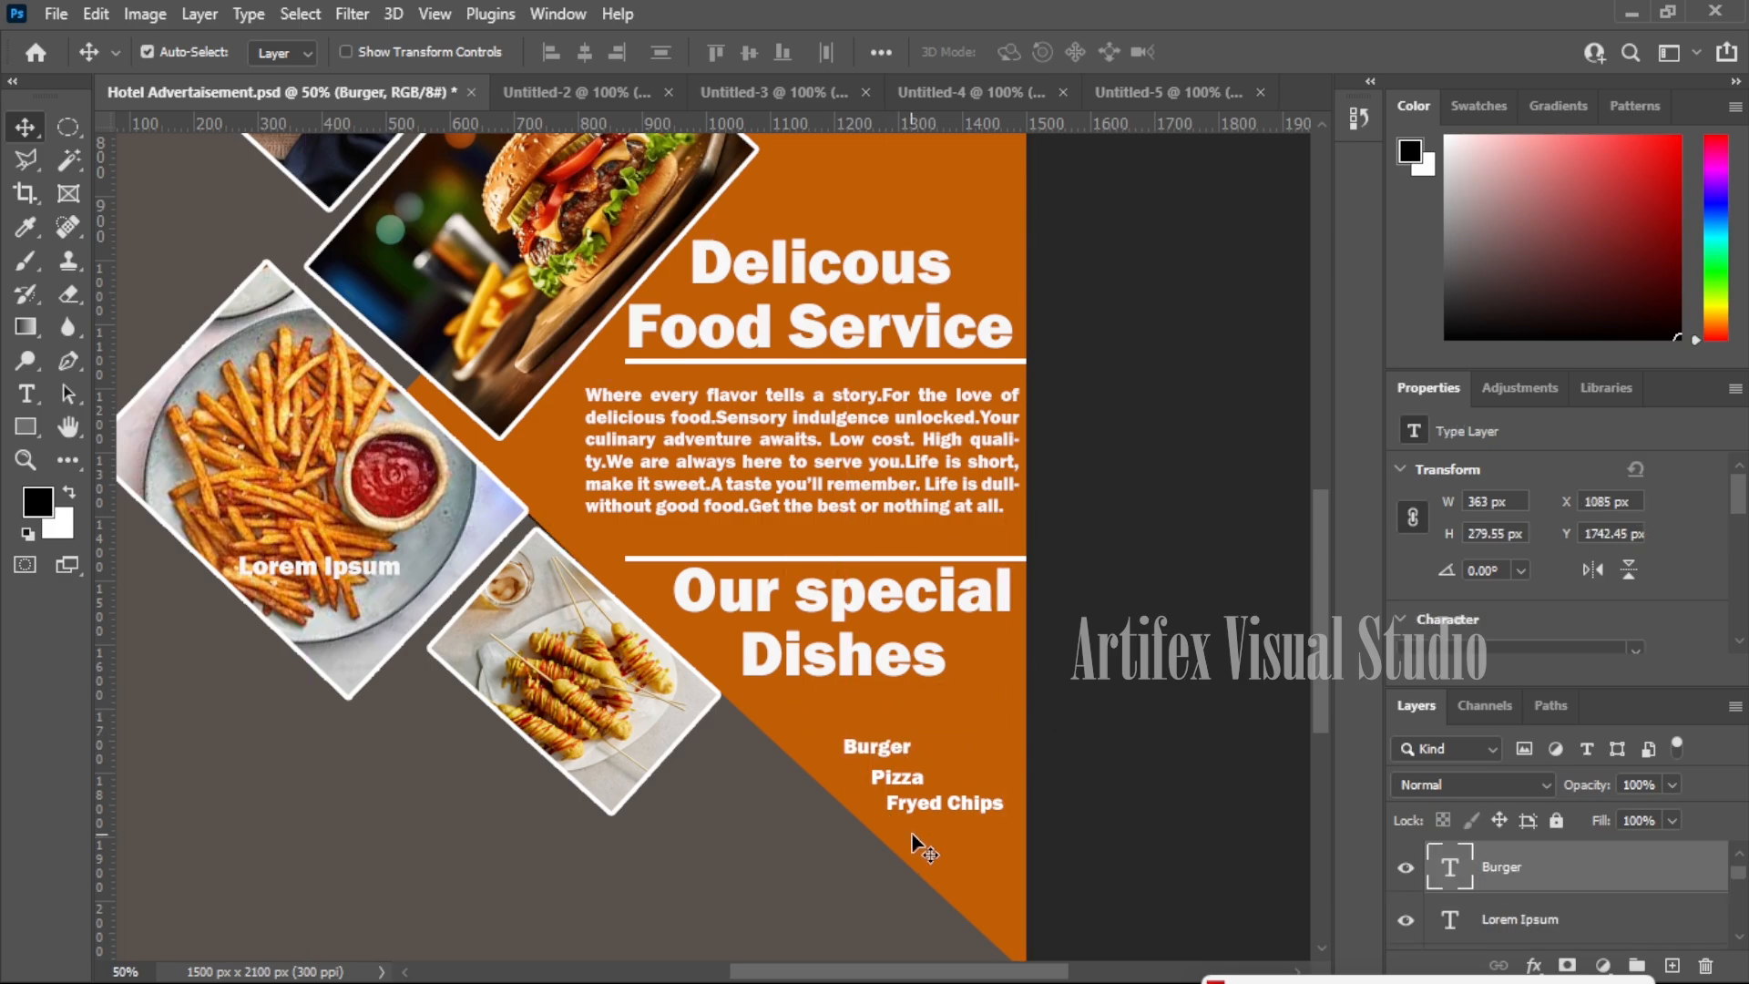
pyautogui.scroll(-2, 917, 839)
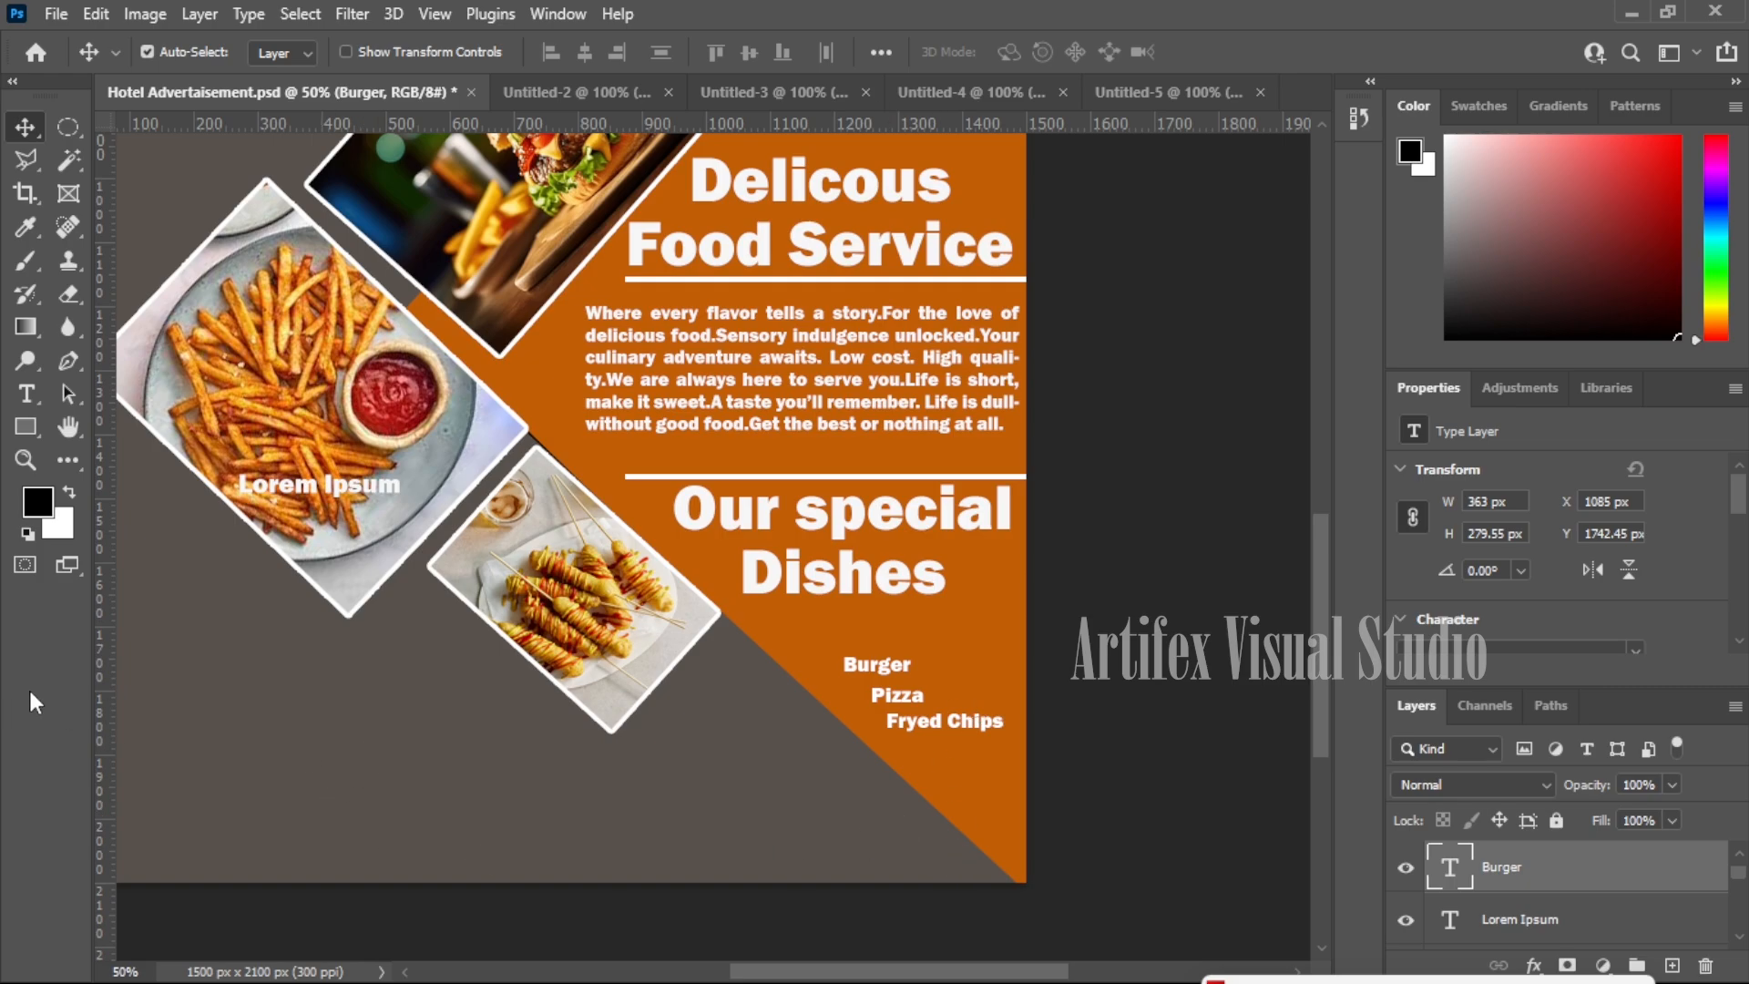
# - Fill a small circular selection on a new layer with the white background colour
pyautogui.click(68, 126)
pyautogui.moveTo(449, 699)
pyautogui.mouseDown()
pyautogui.moveTo(477, 729)
pyautogui.moveTo(460, 709)
pyautogui.mouseUp()
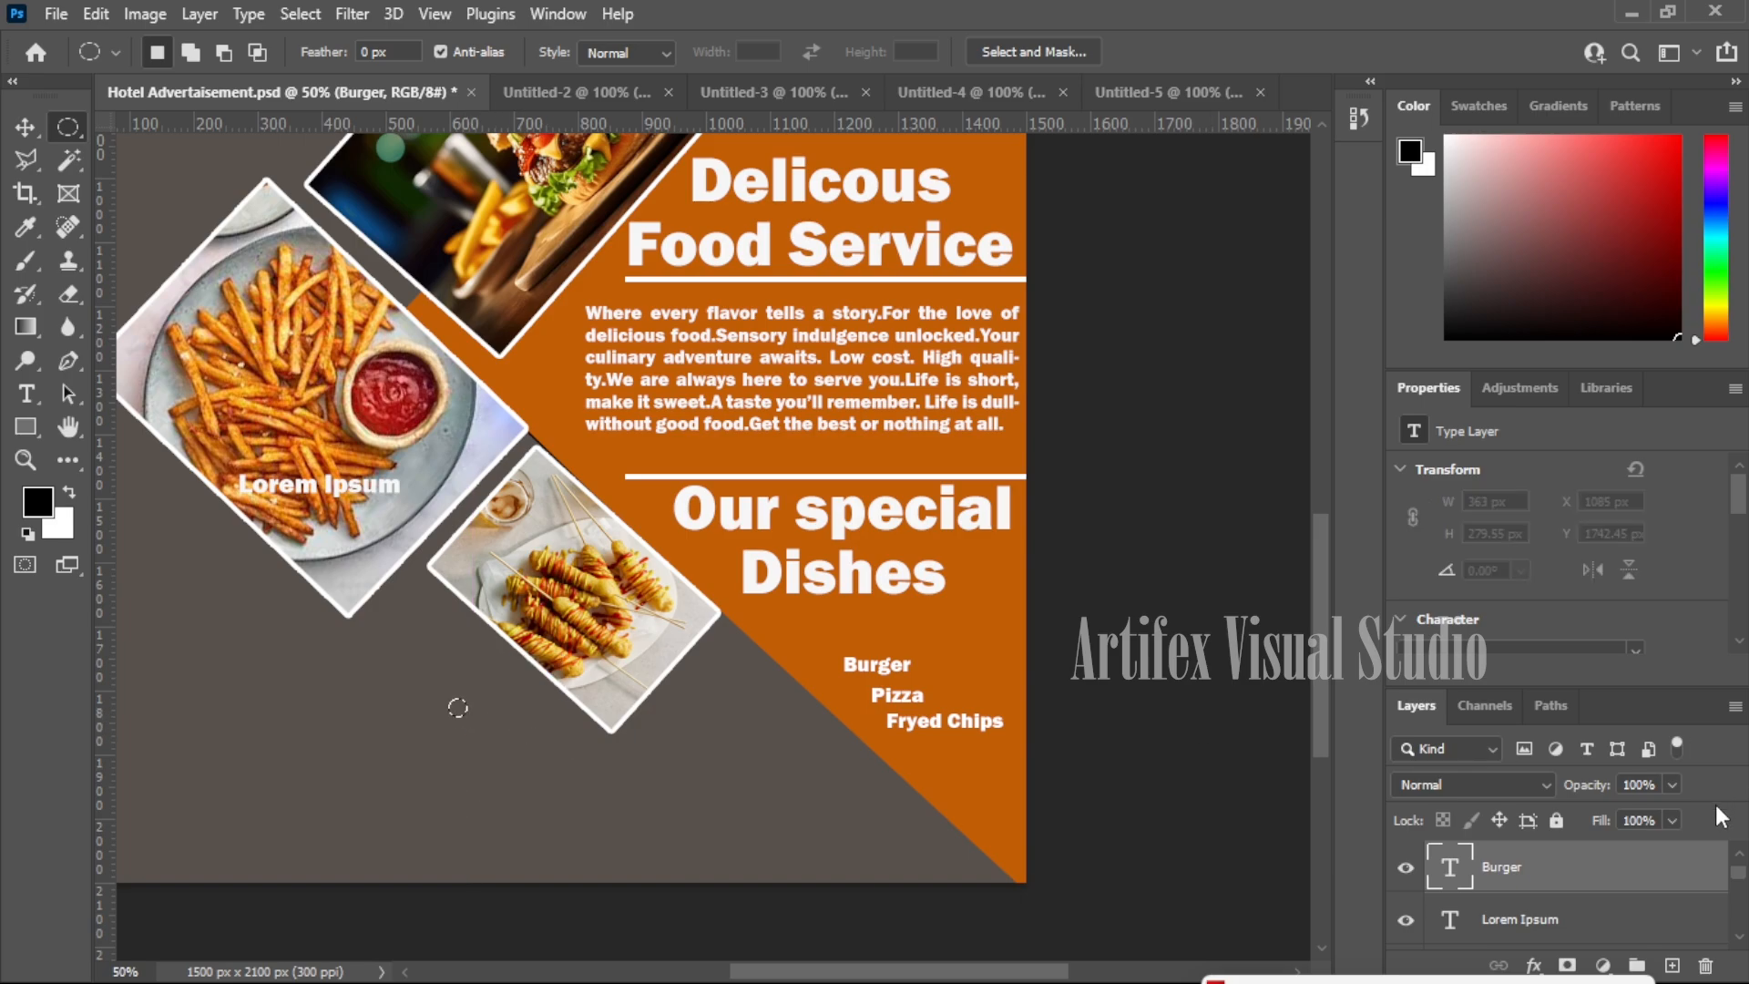
pyautogui.click(1670, 963)
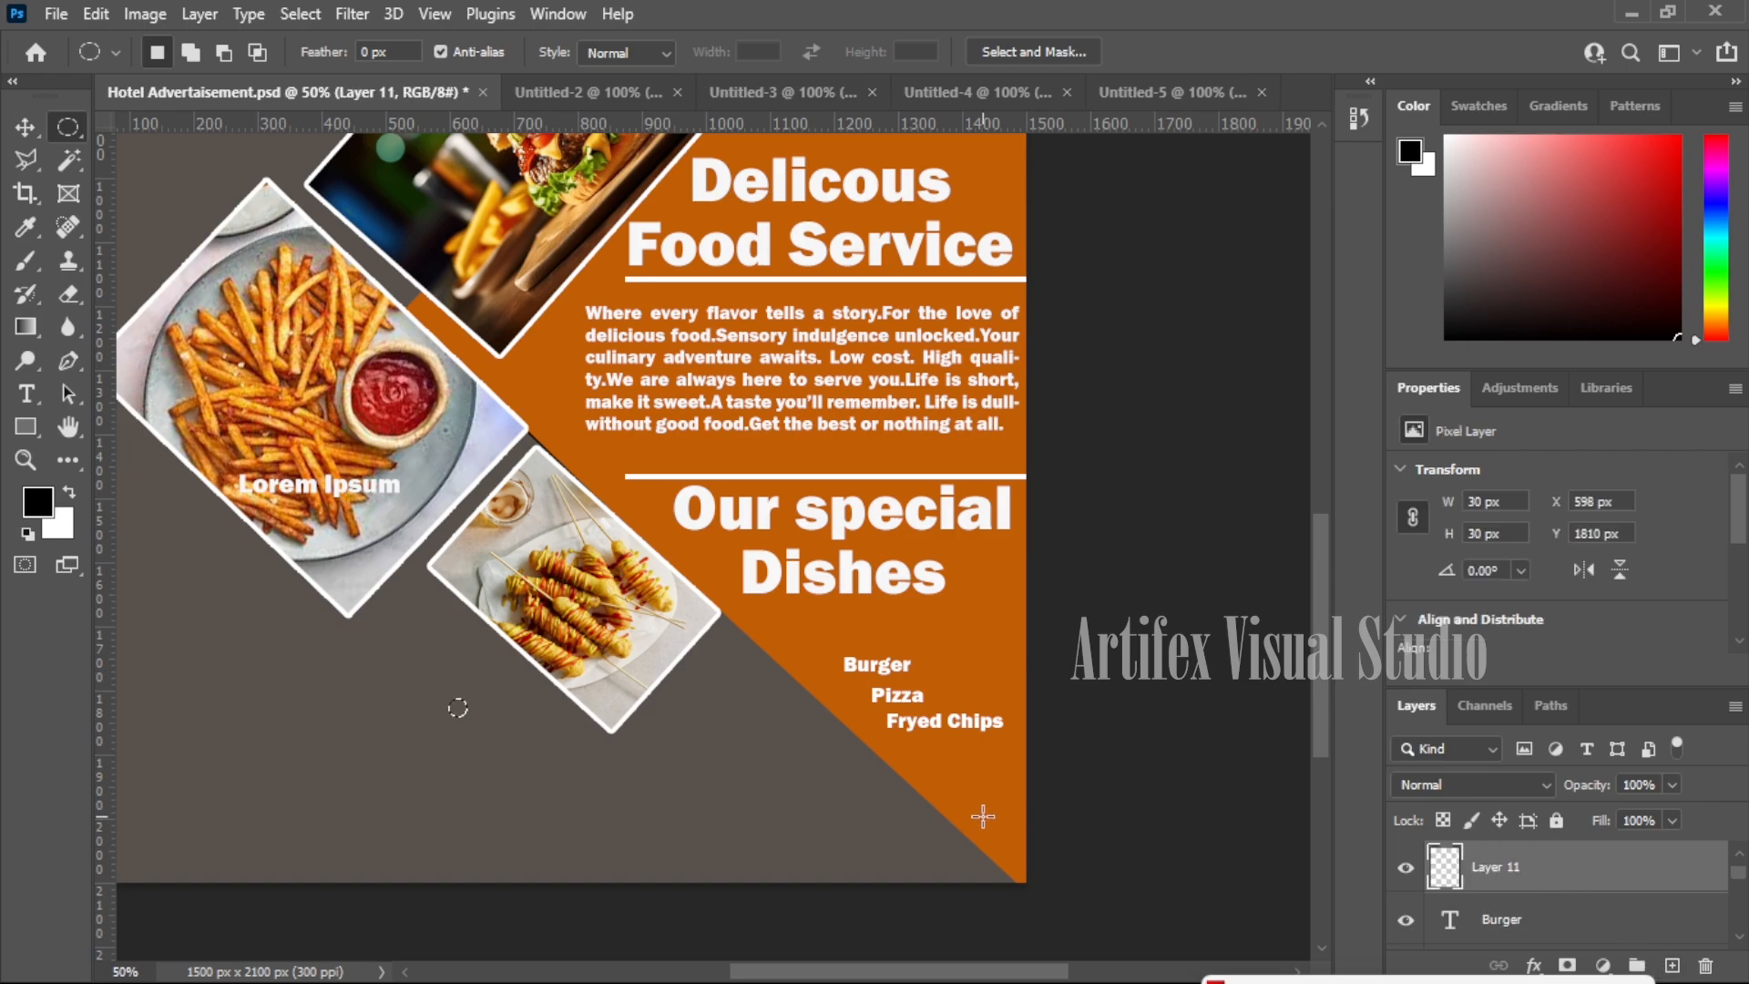
pyautogui.hotkey('shift', 'F5')
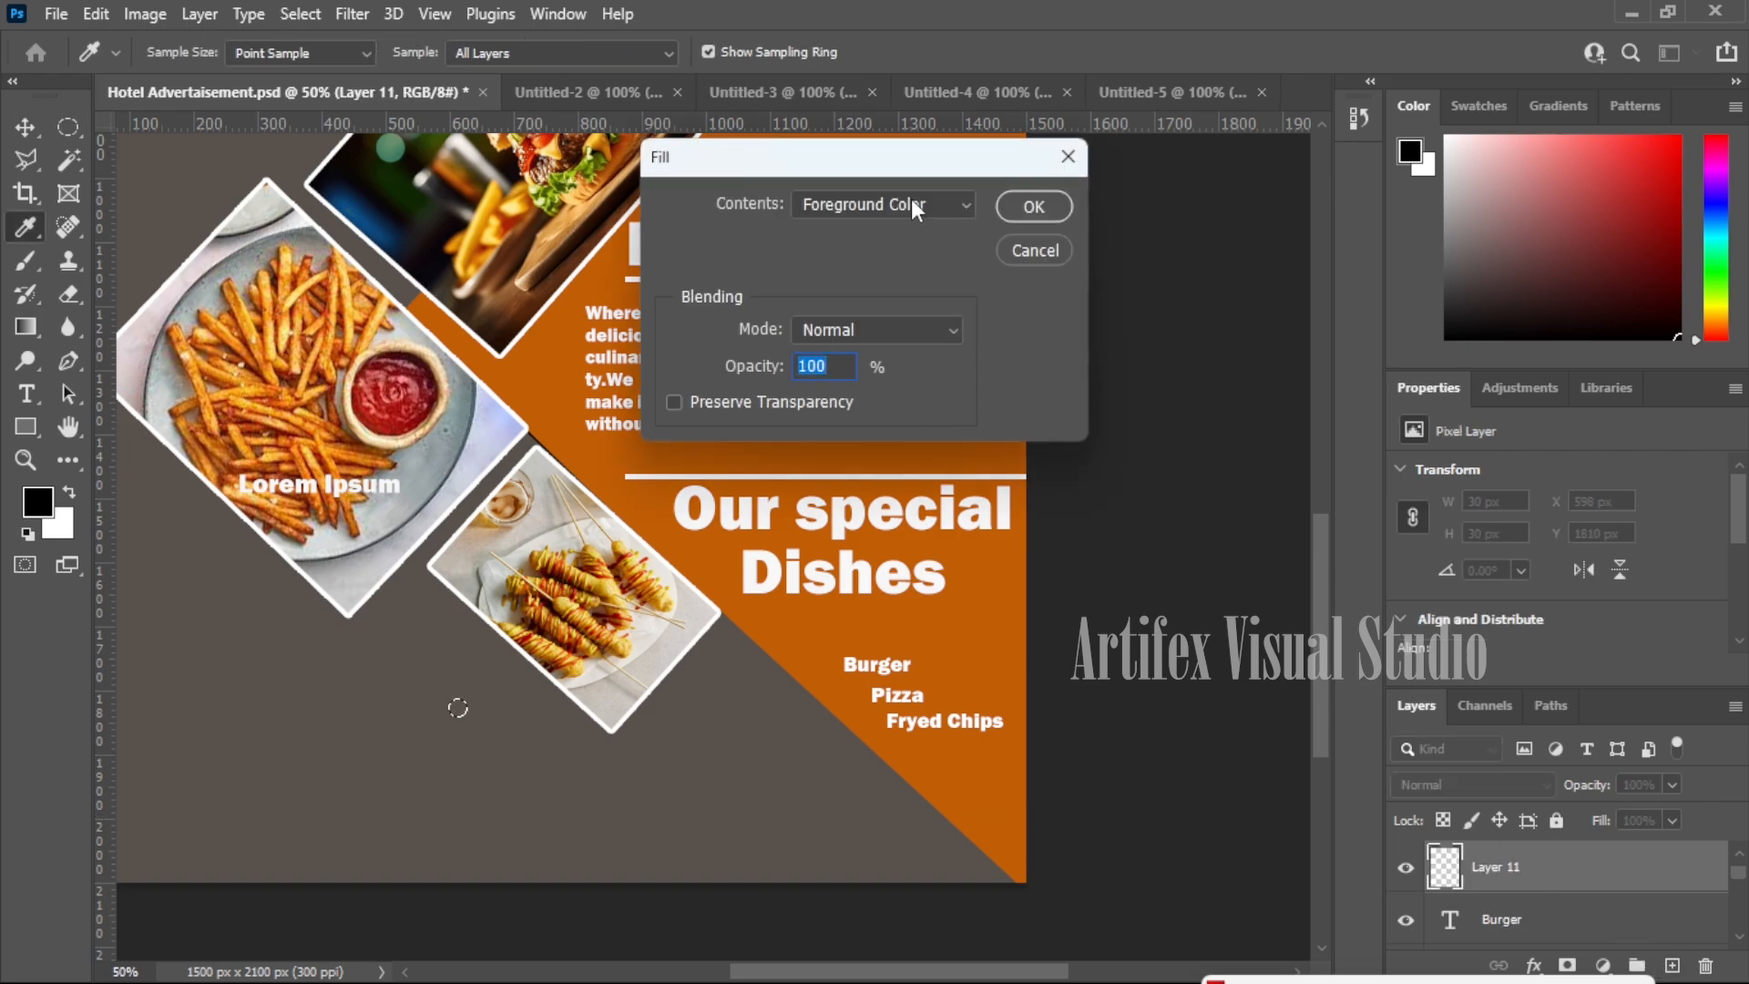
pyautogui.click(911, 198)
pyautogui.click(906, 250)
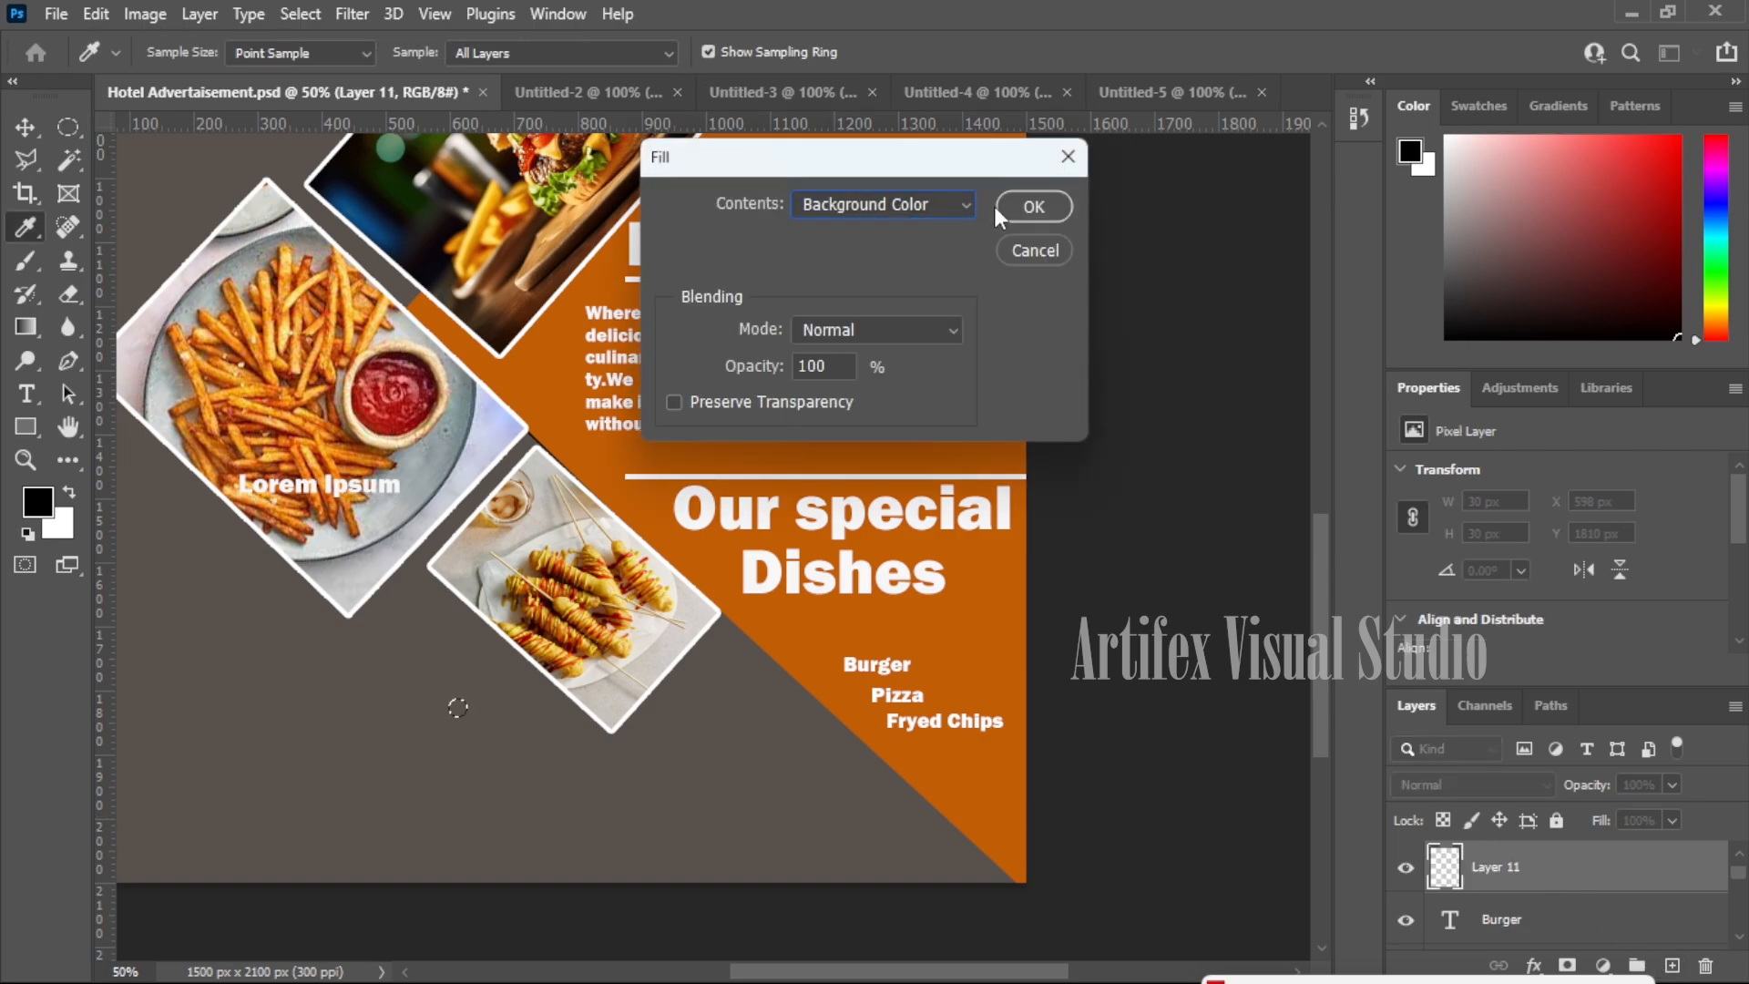
pyautogui.click(1020, 205)
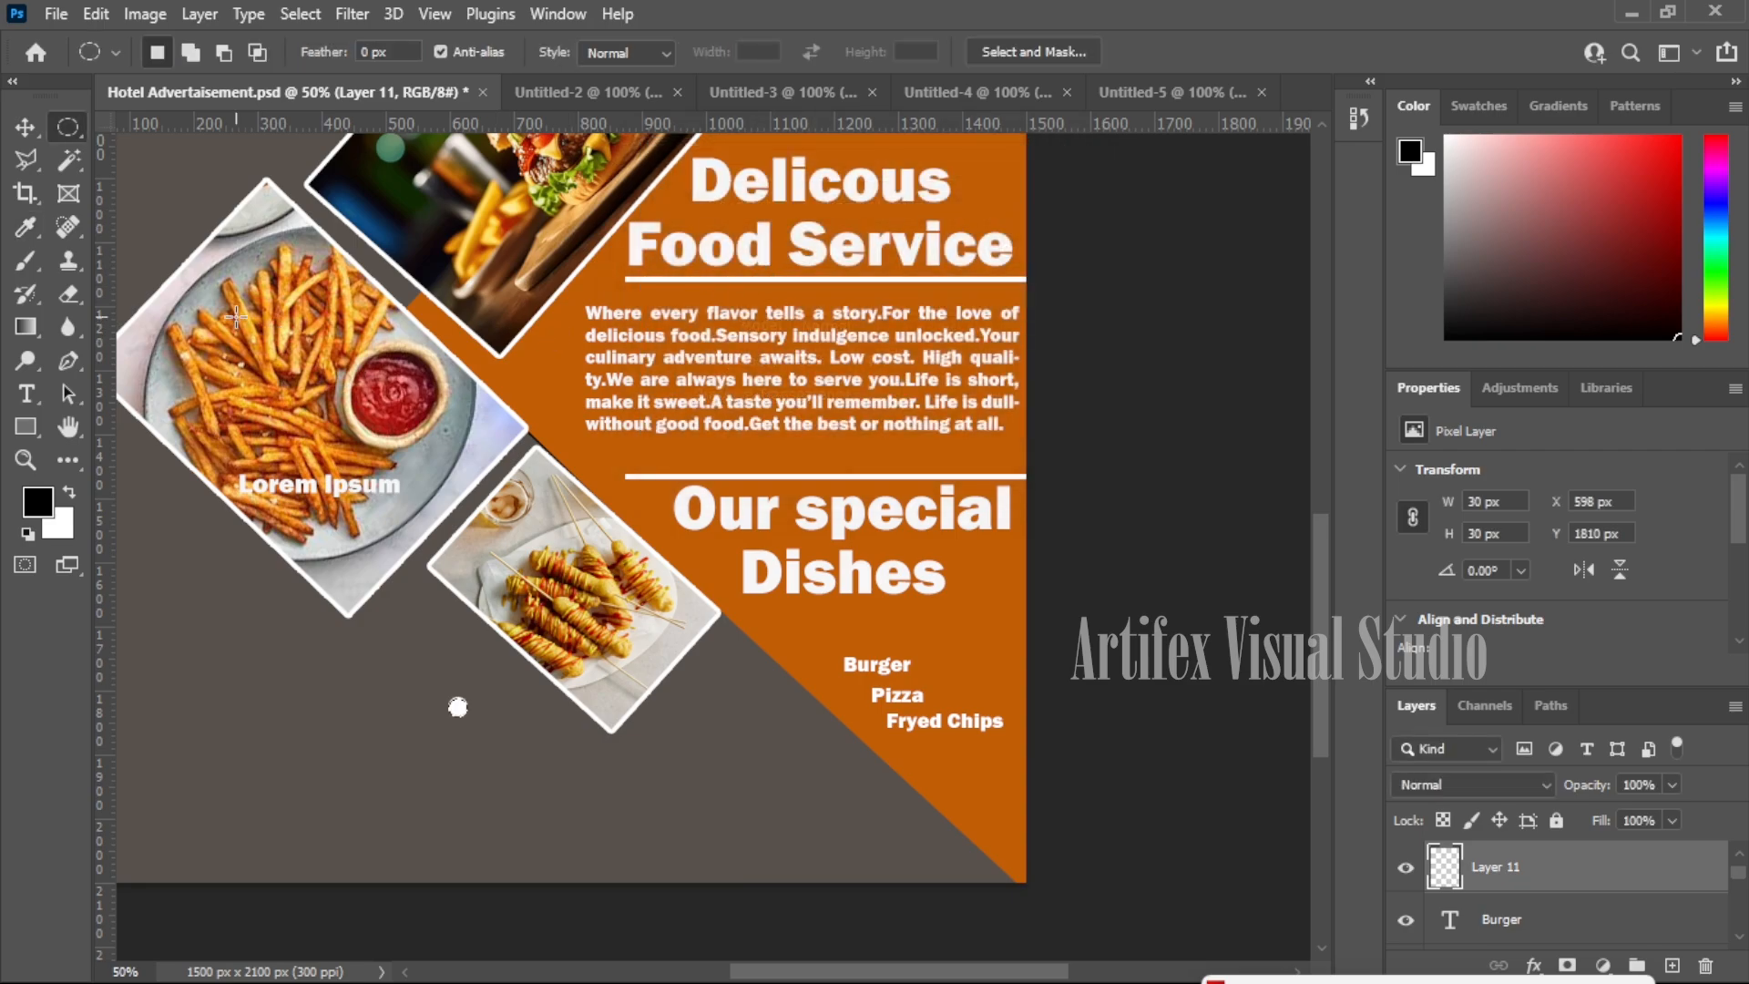
# - Place the white dot beside Burger and copy it beside Pizza
pyautogui.click(27, 124)
pyautogui.click(457, 770)
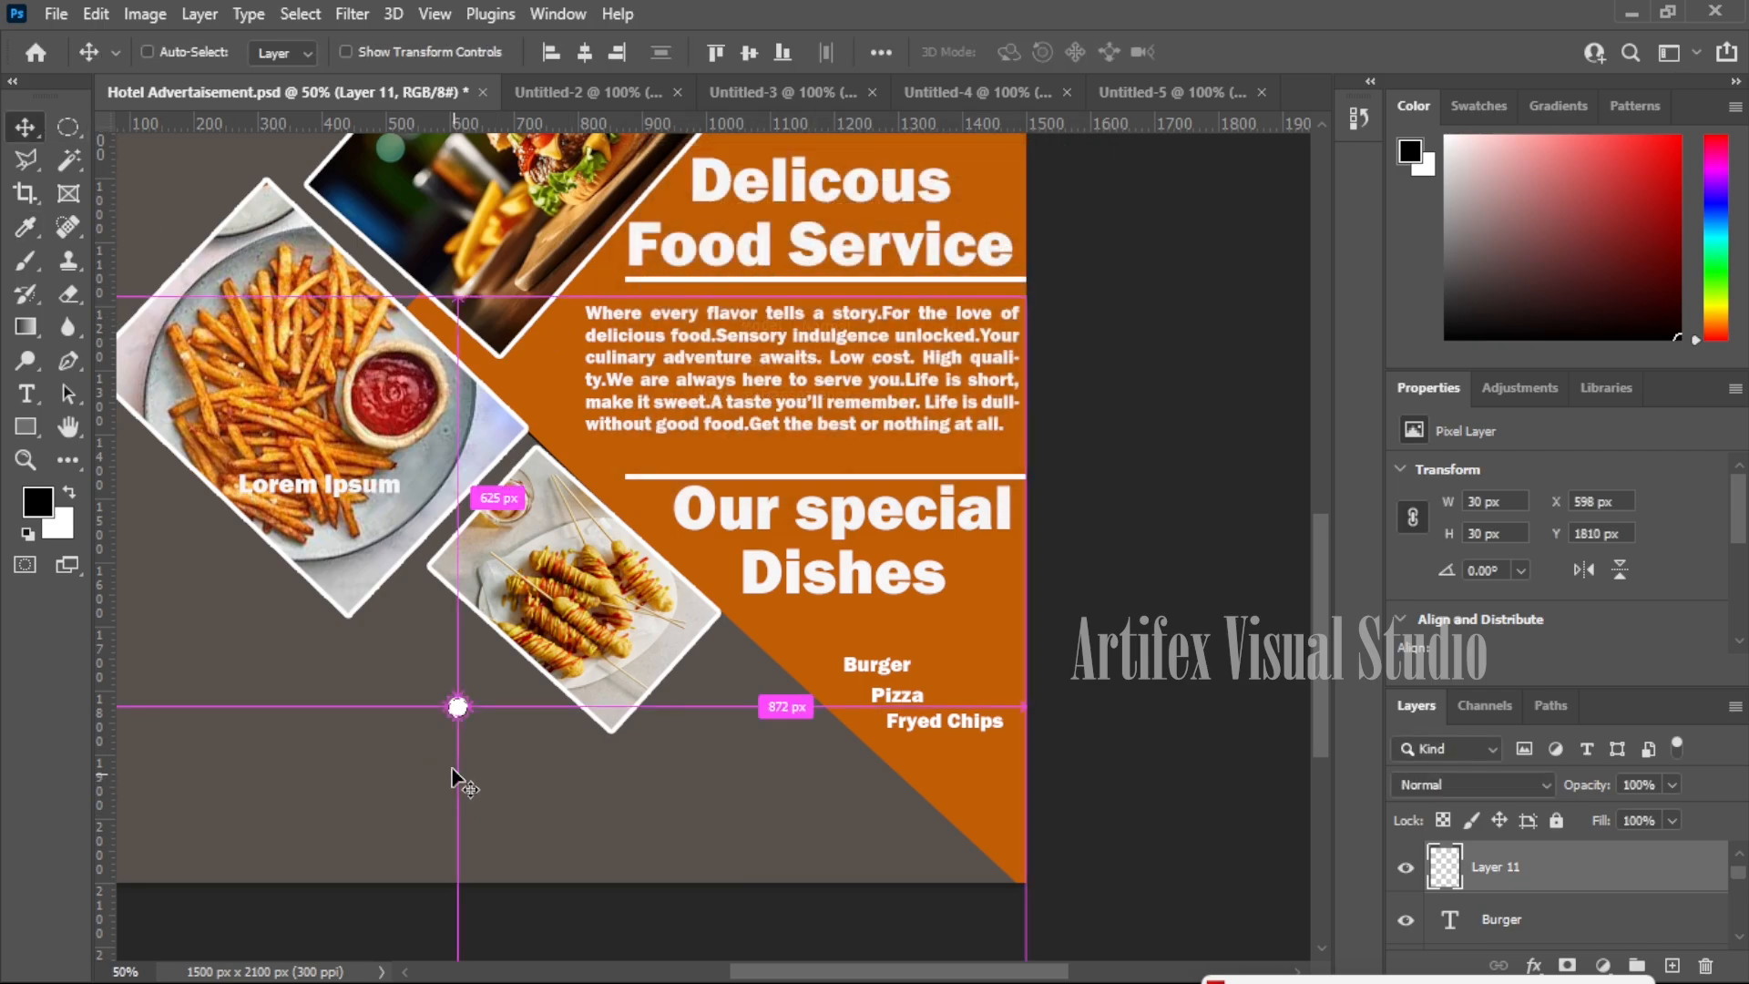
pyautogui.moveTo(457, 710); pyautogui.dragTo(845, 665)
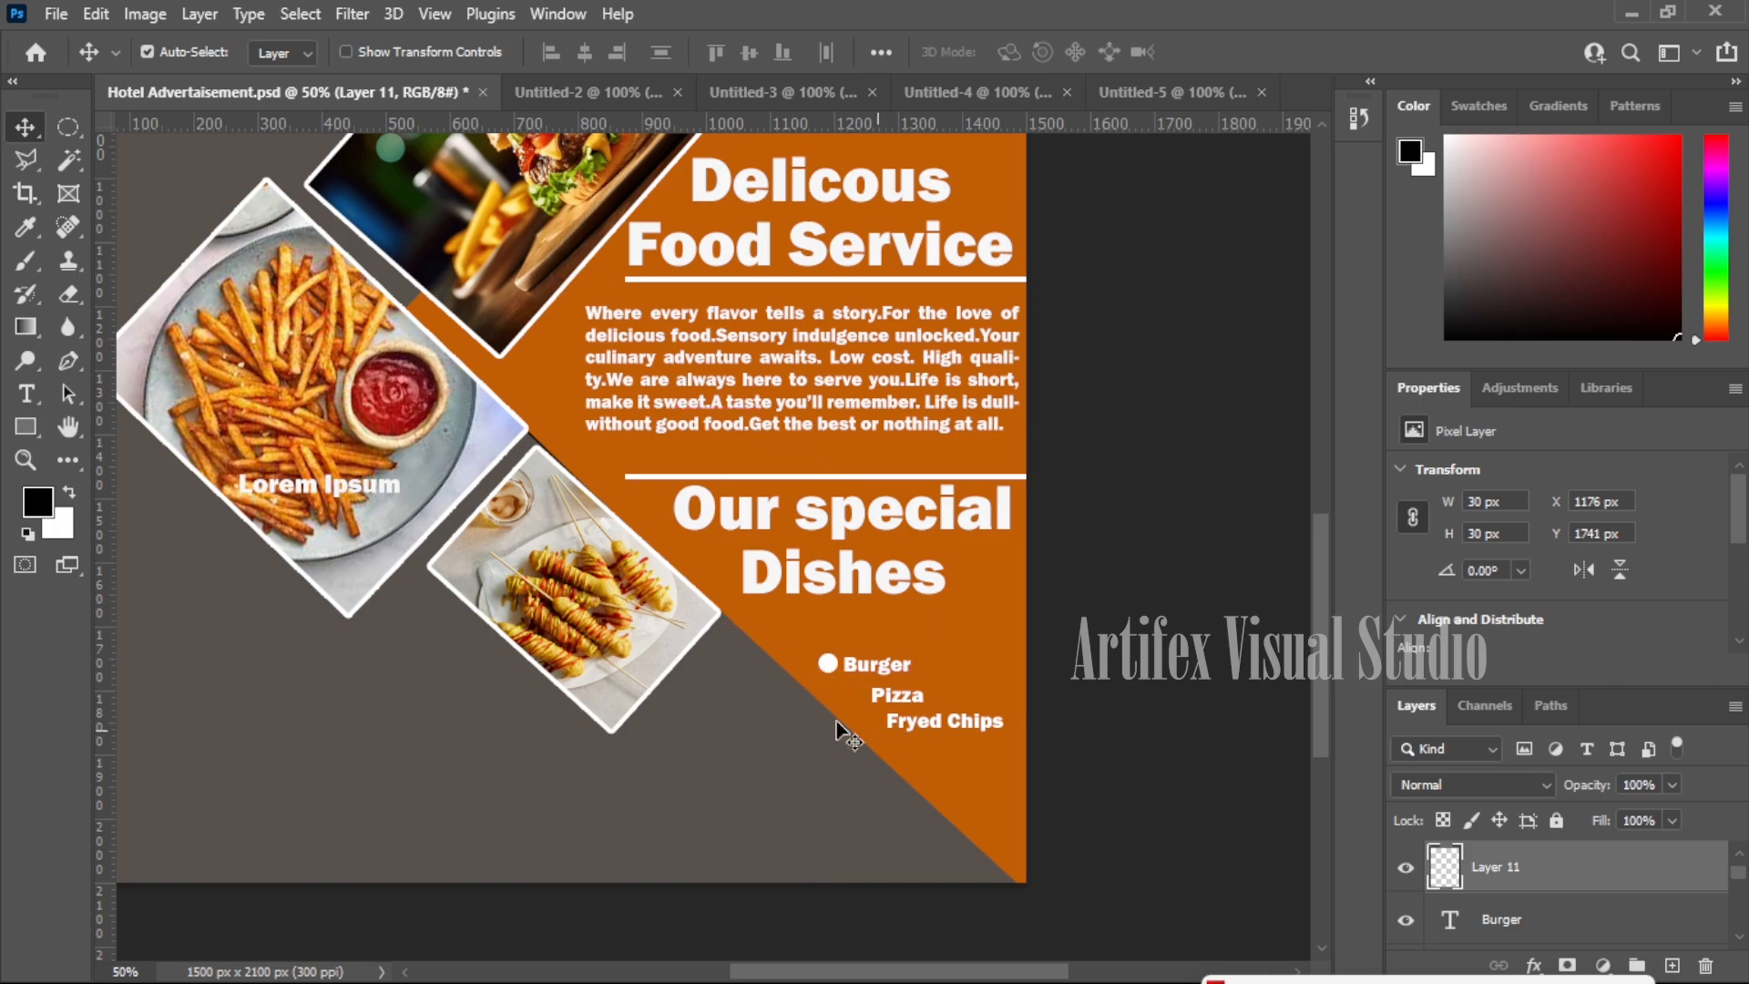
pyautogui.moveTo(833, 663); pyautogui.dragTo(871, 726)
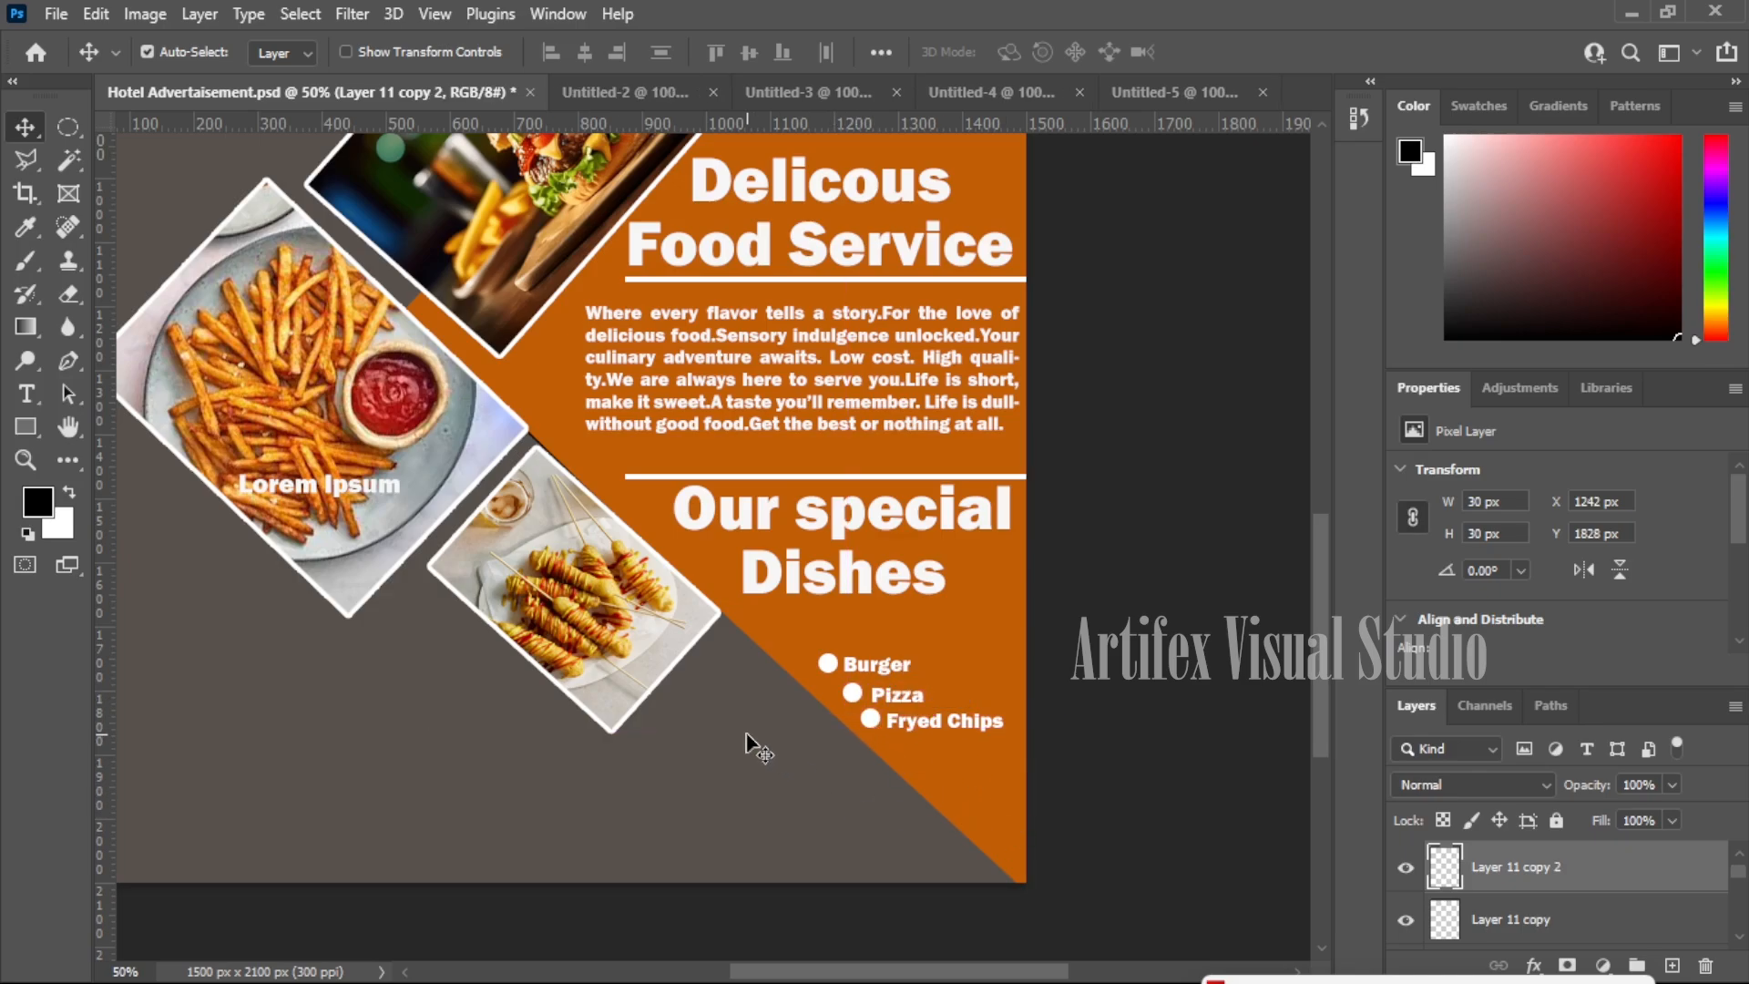
pyautogui.click(1016, 560)
# - Zoom to 50% and duplicate the 'Our special Dishes' heading to the lower-left area
pyautogui.press('z')
pyautogui.rightClick(663, 708)
pyautogui.click(710, 714)
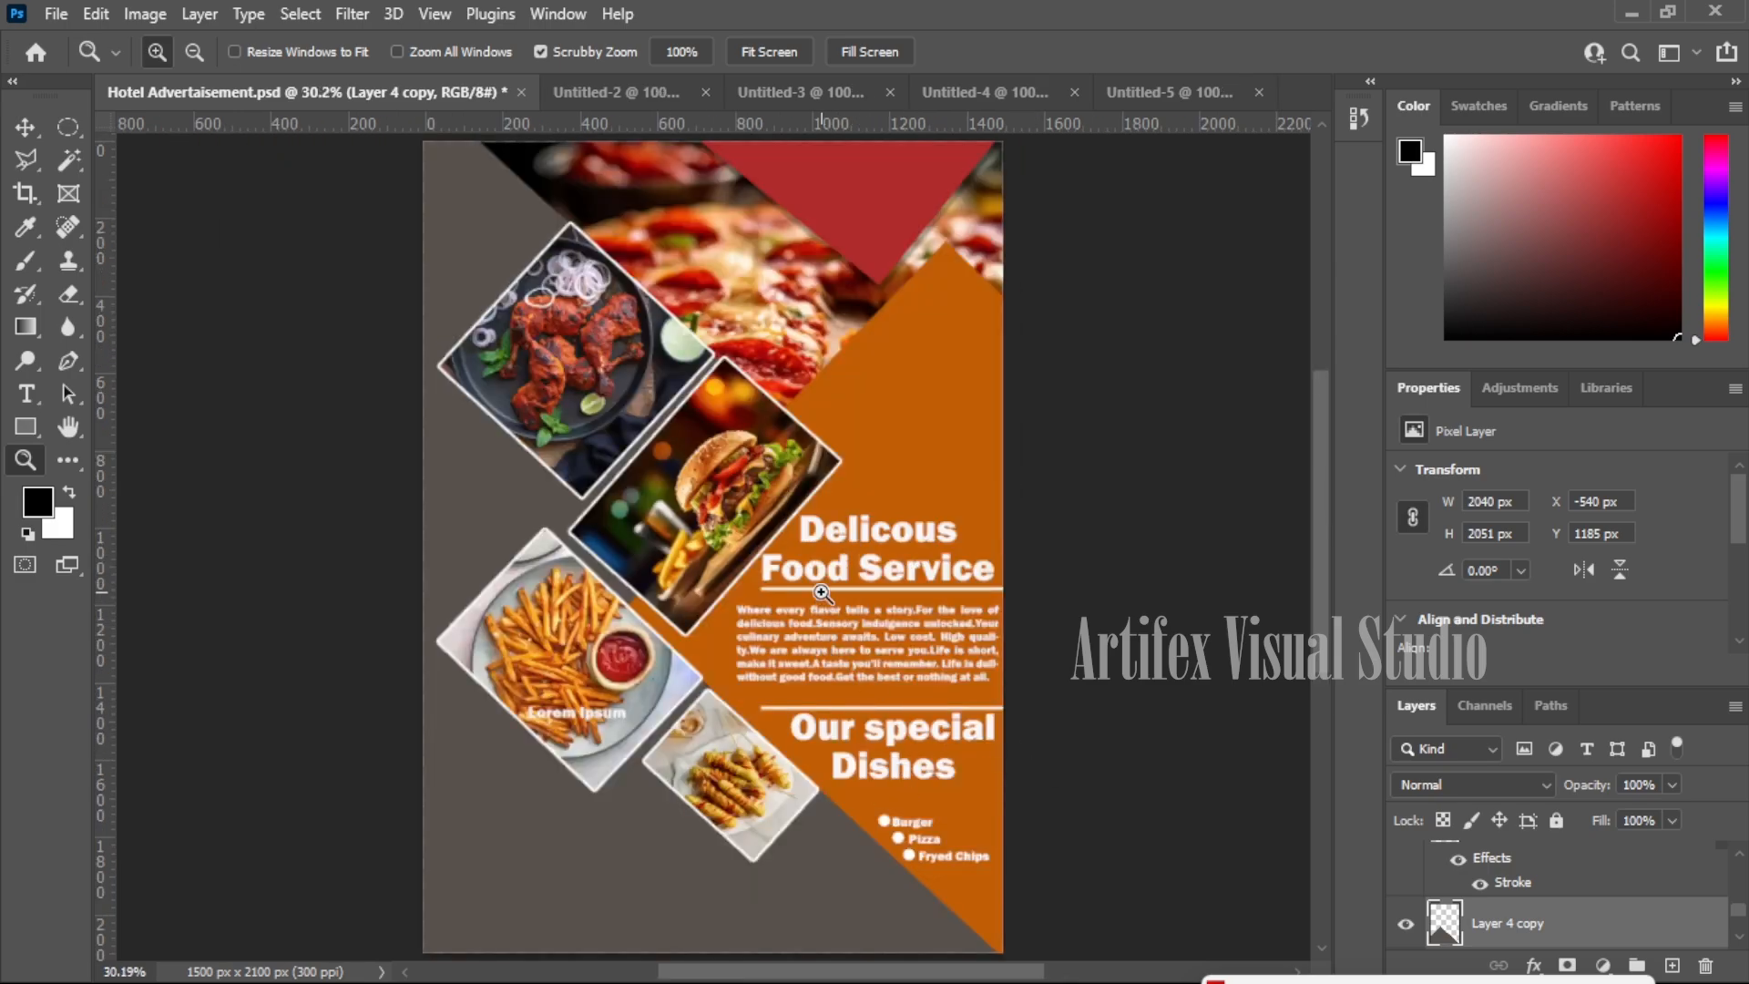
pyautogui.scroll(3, 931, 749)
pyautogui.scroll(-2, 636, 882)
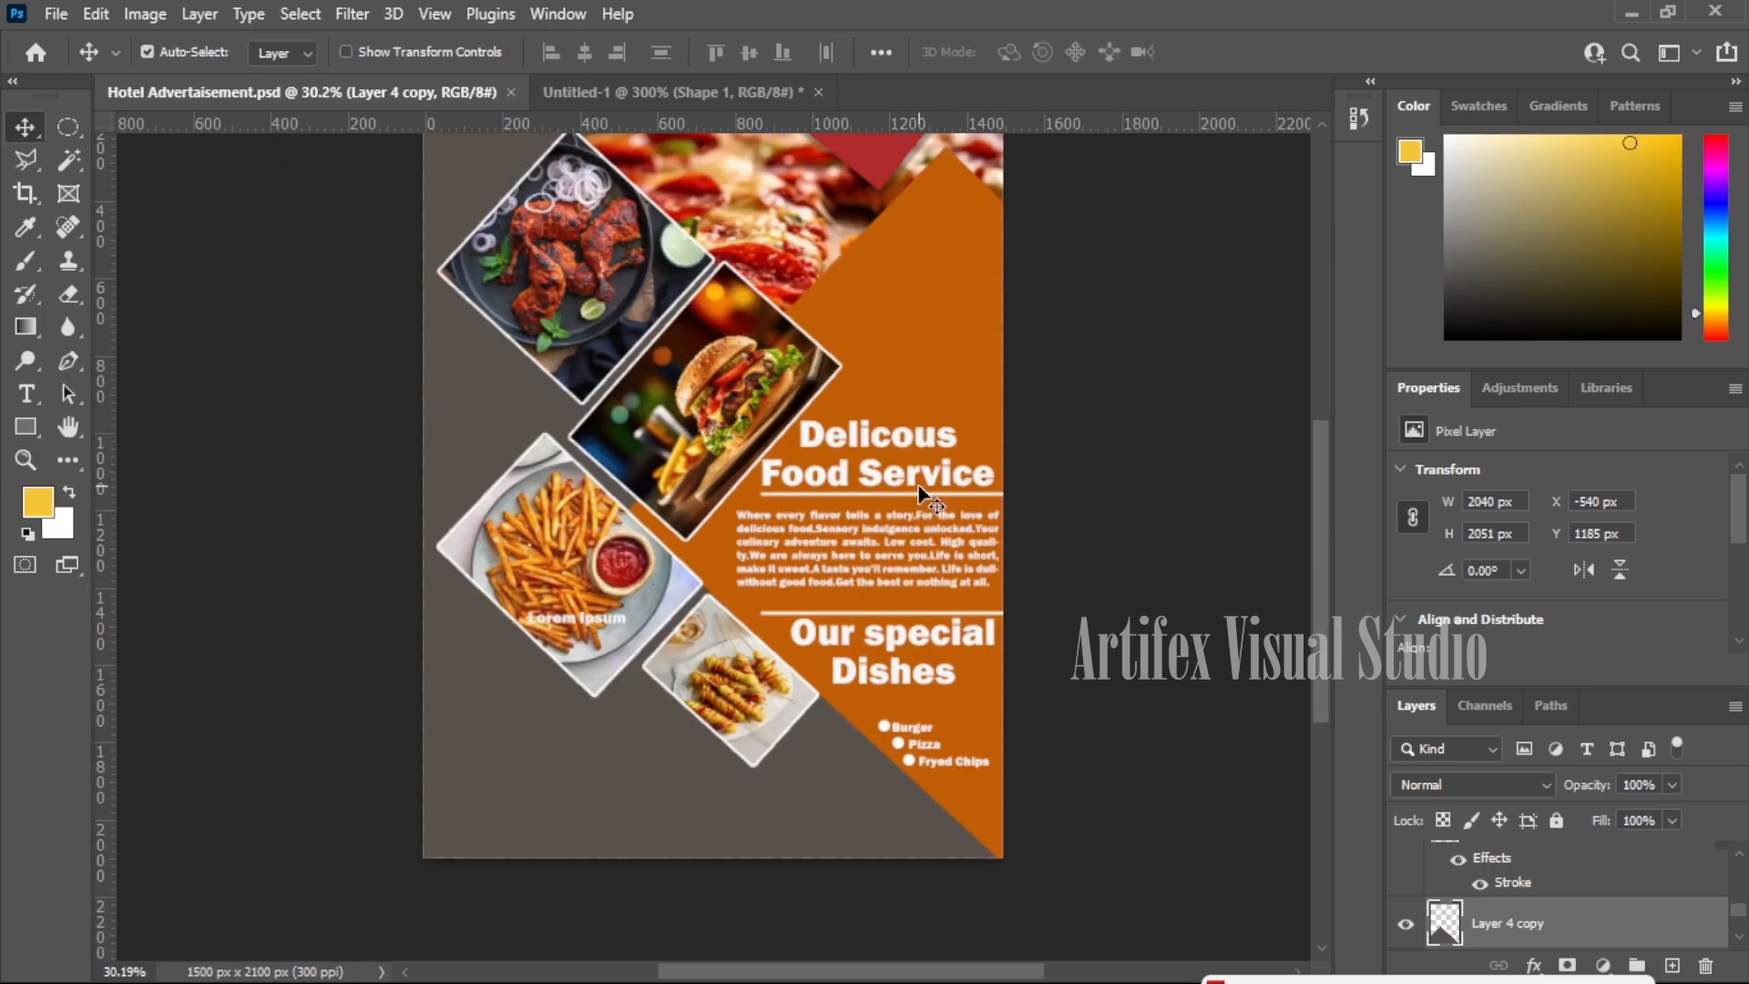
pyautogui.scroll(-1, 715, 719)
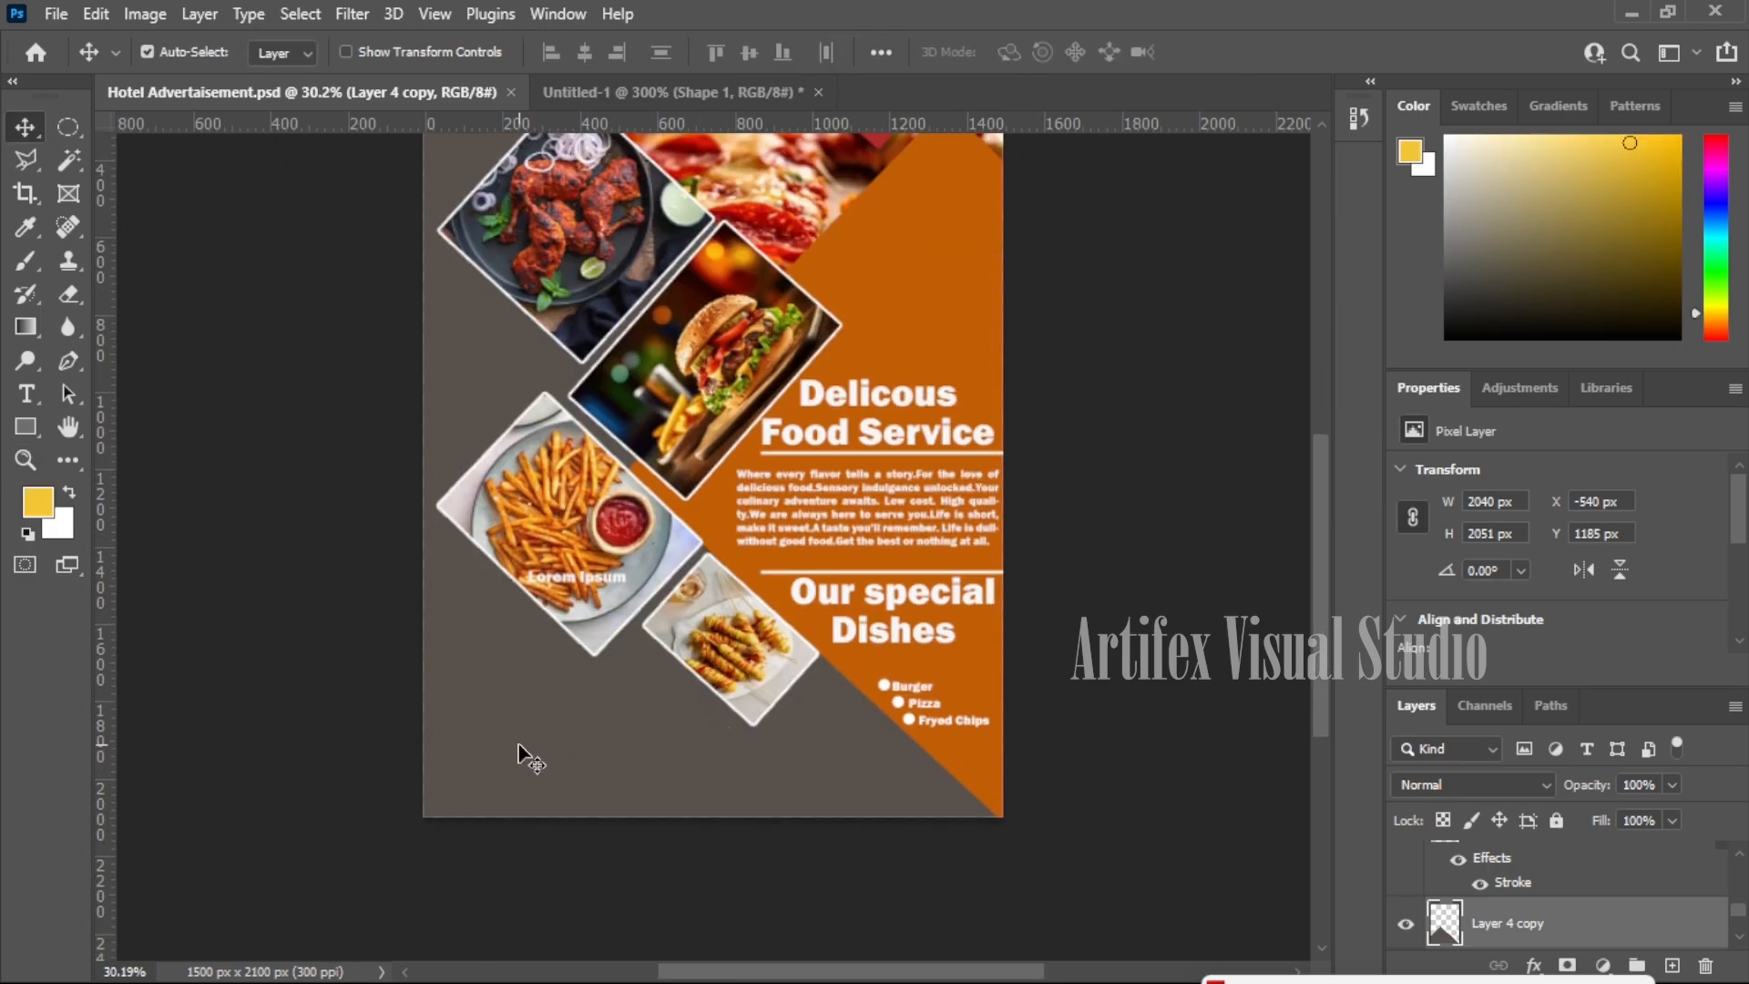
pyautogui.press('z')
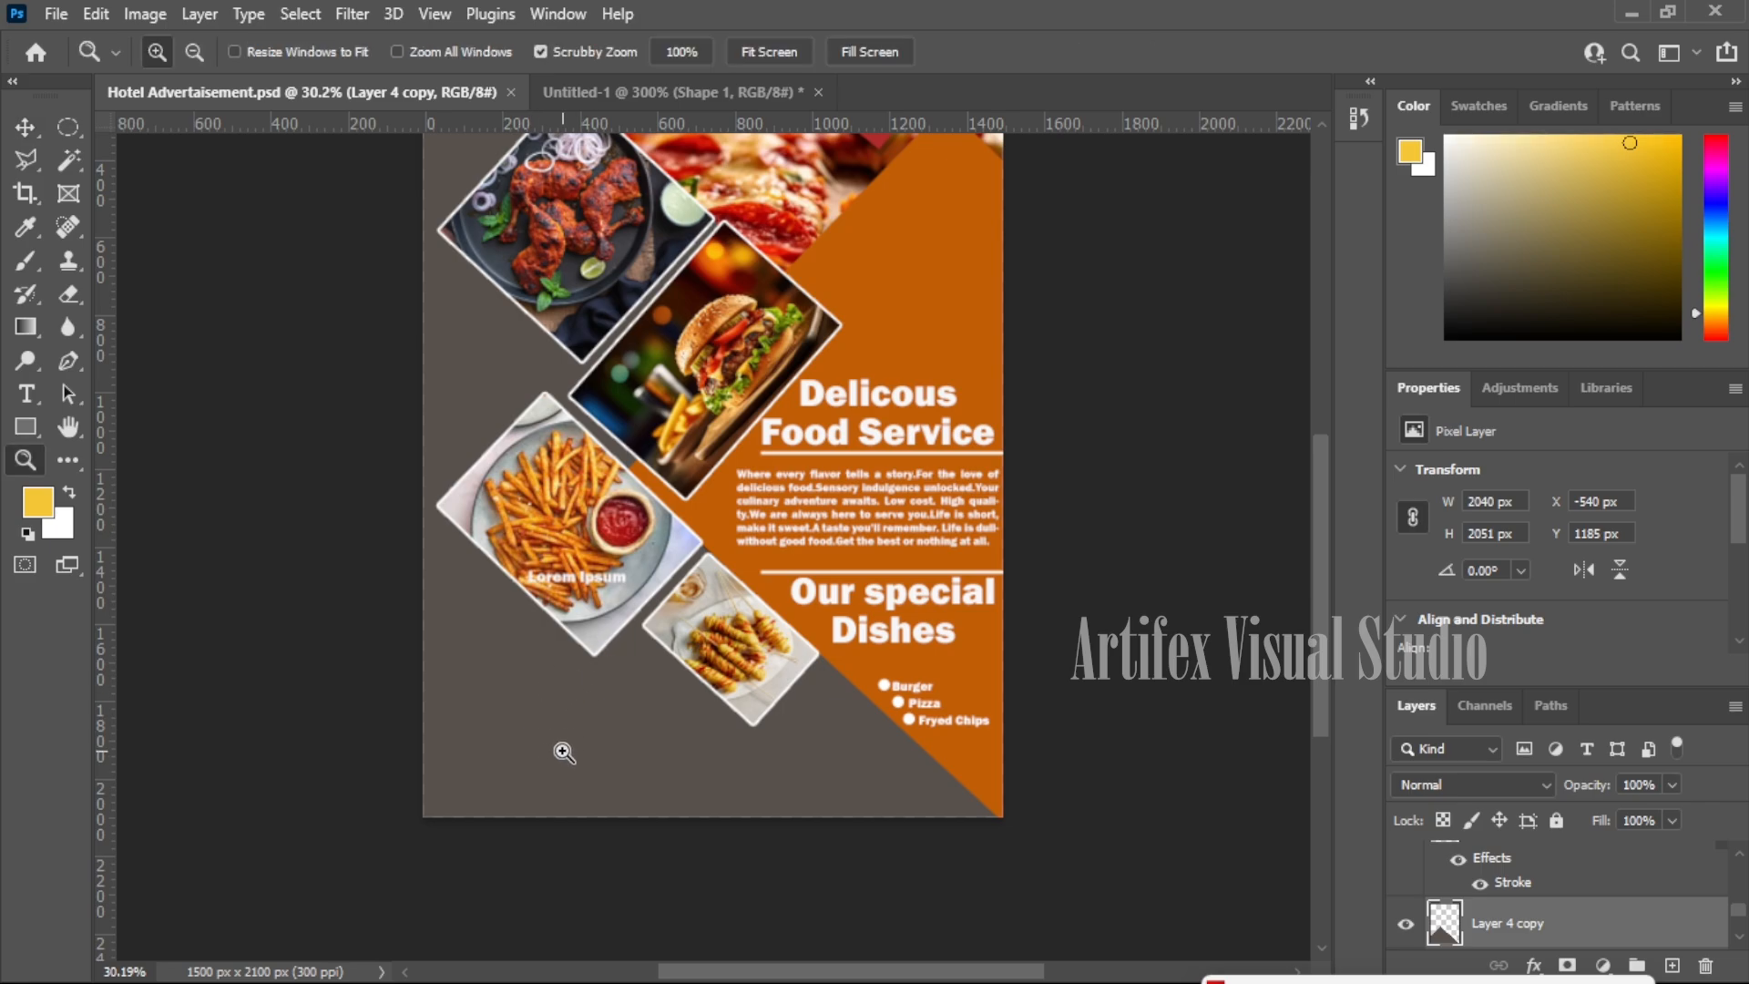
pyautogui.click(572, 733)
pyautogui.click(572, 733)
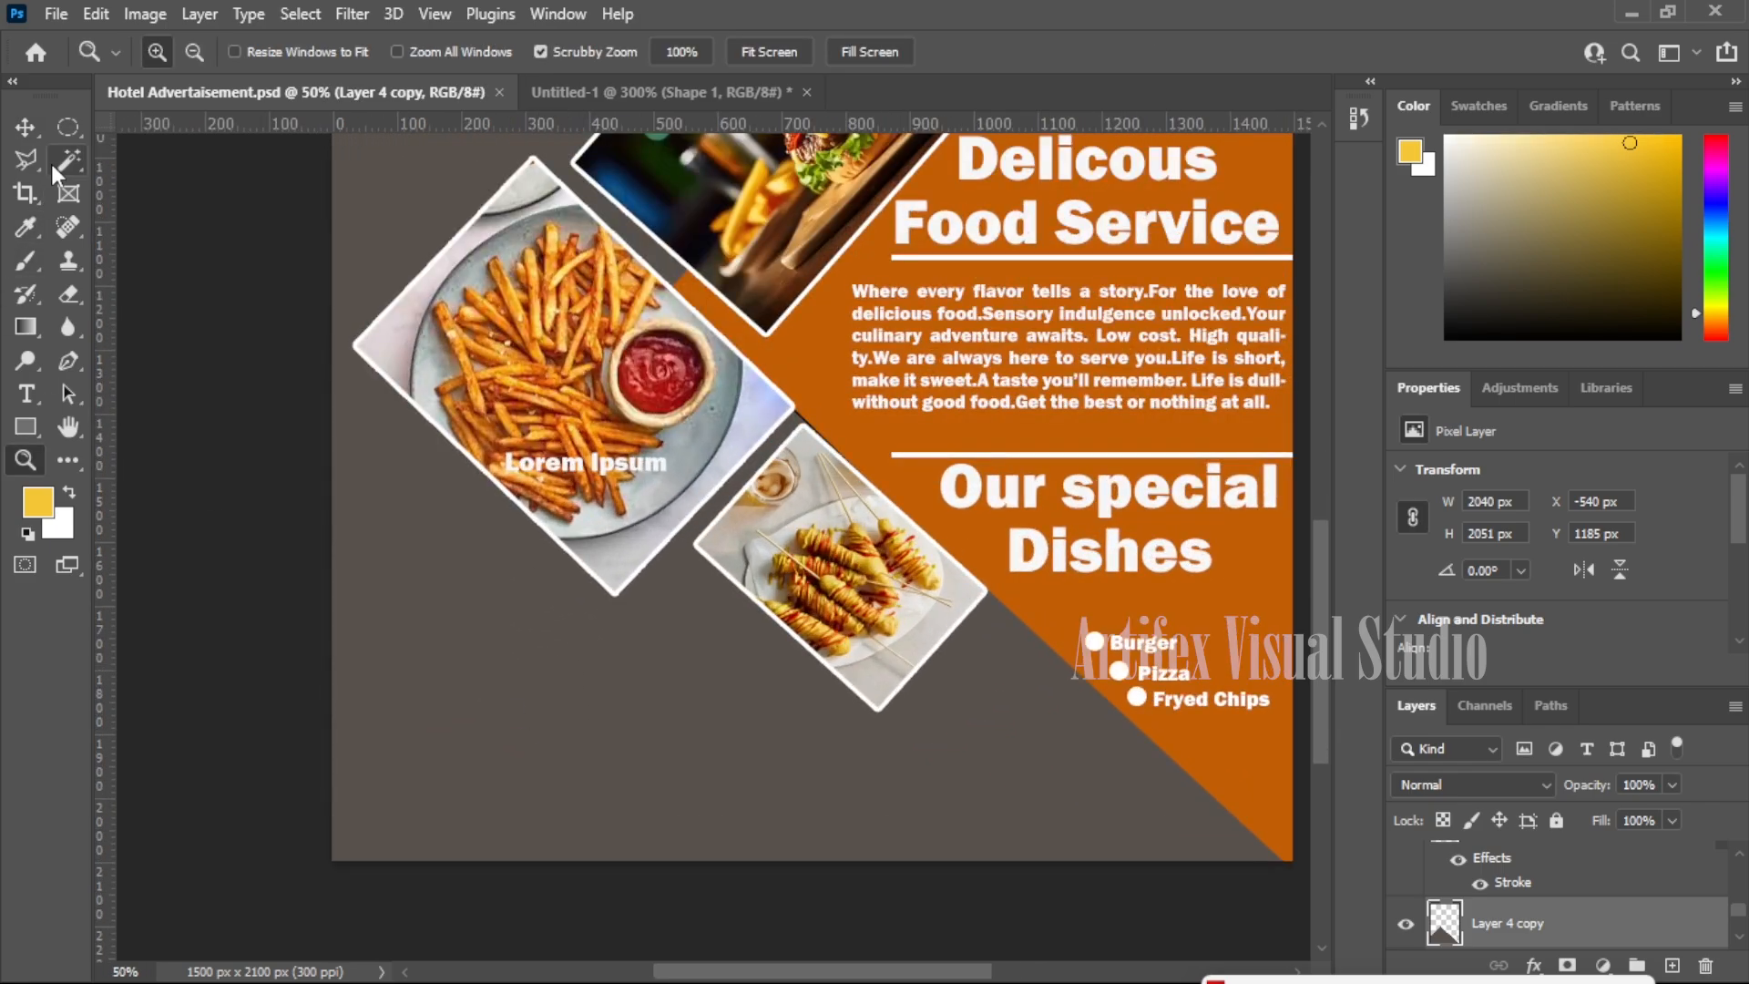
pyautogui.click(26, 127)
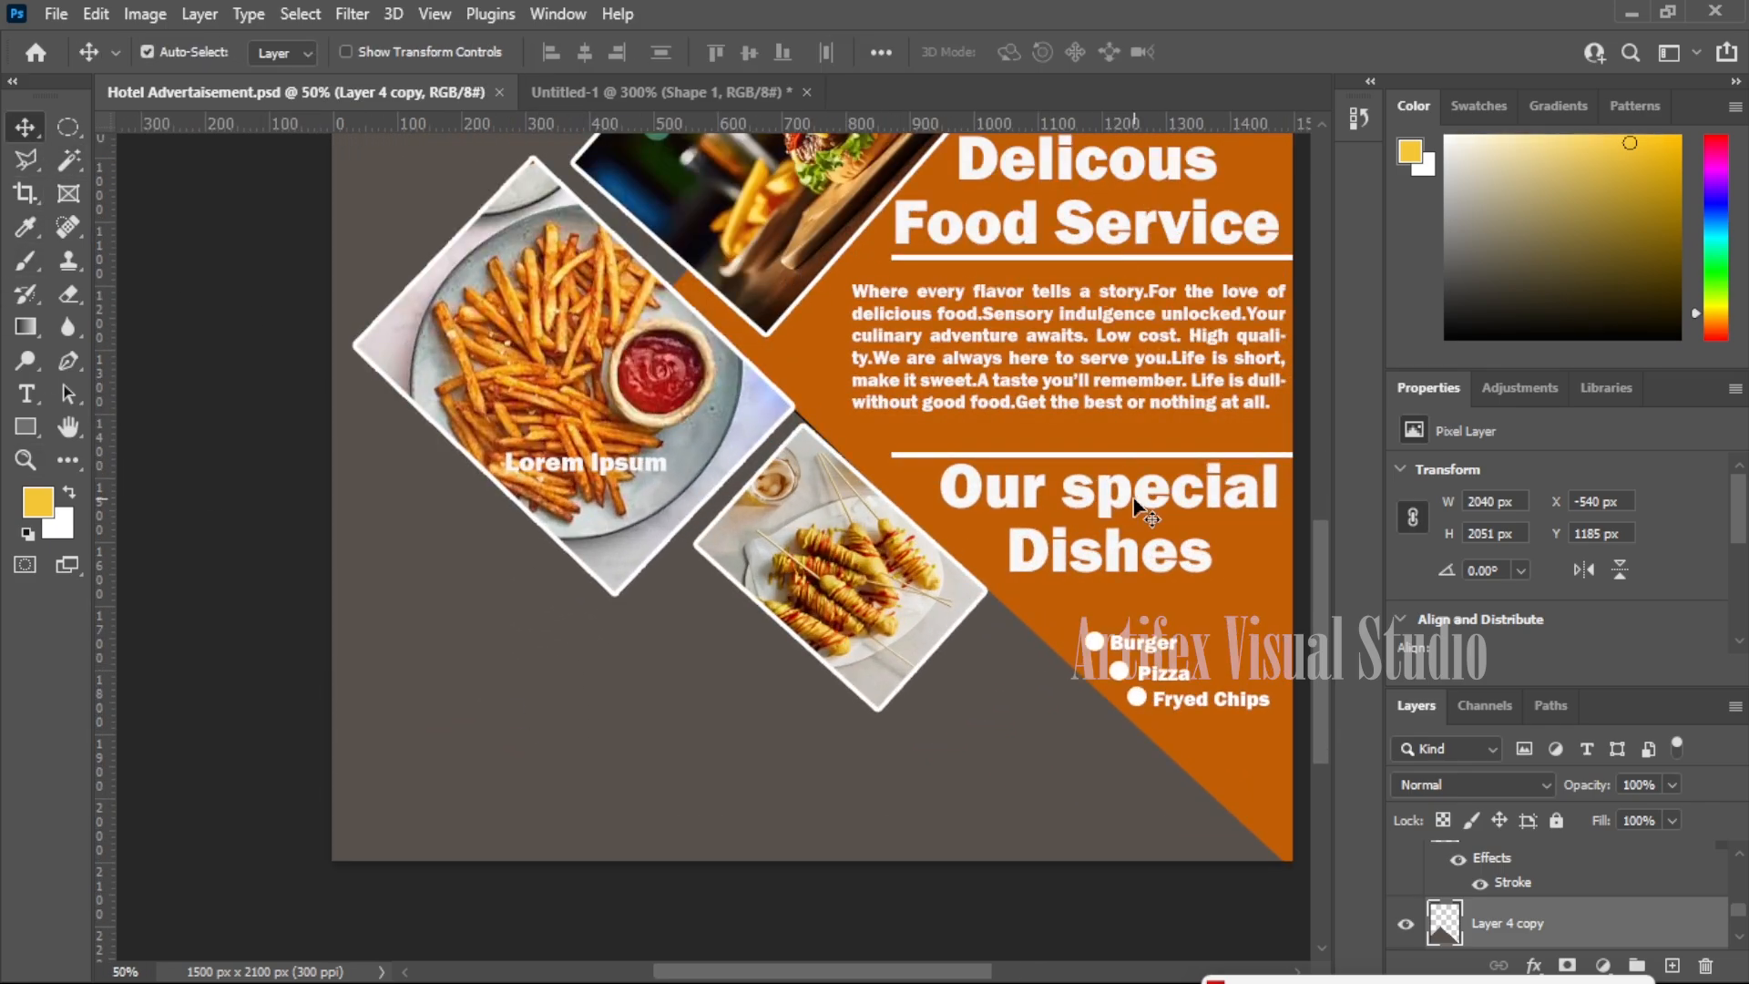
pyautogui.moveTo(1132, 499); pyautogui.dragTo(608, 658)
# - Retype the copied heading as 'OEDER NOW'
pyautogui.press('y')
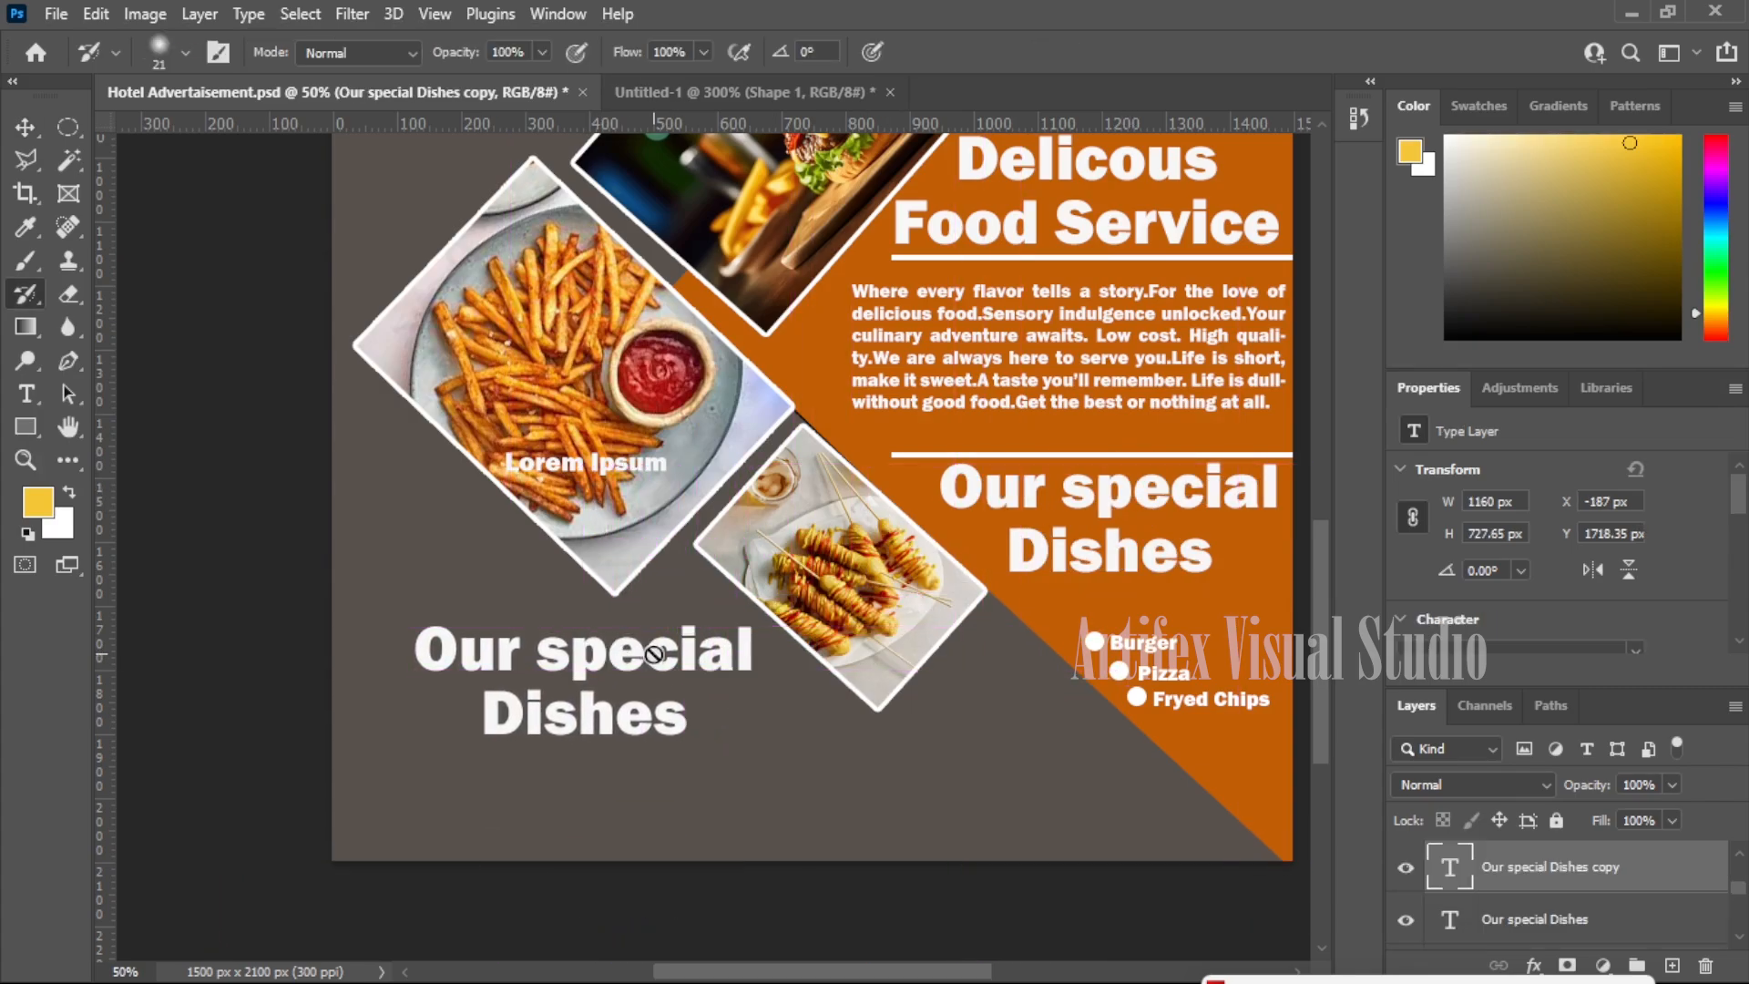
pyautogui.click(35, 133)
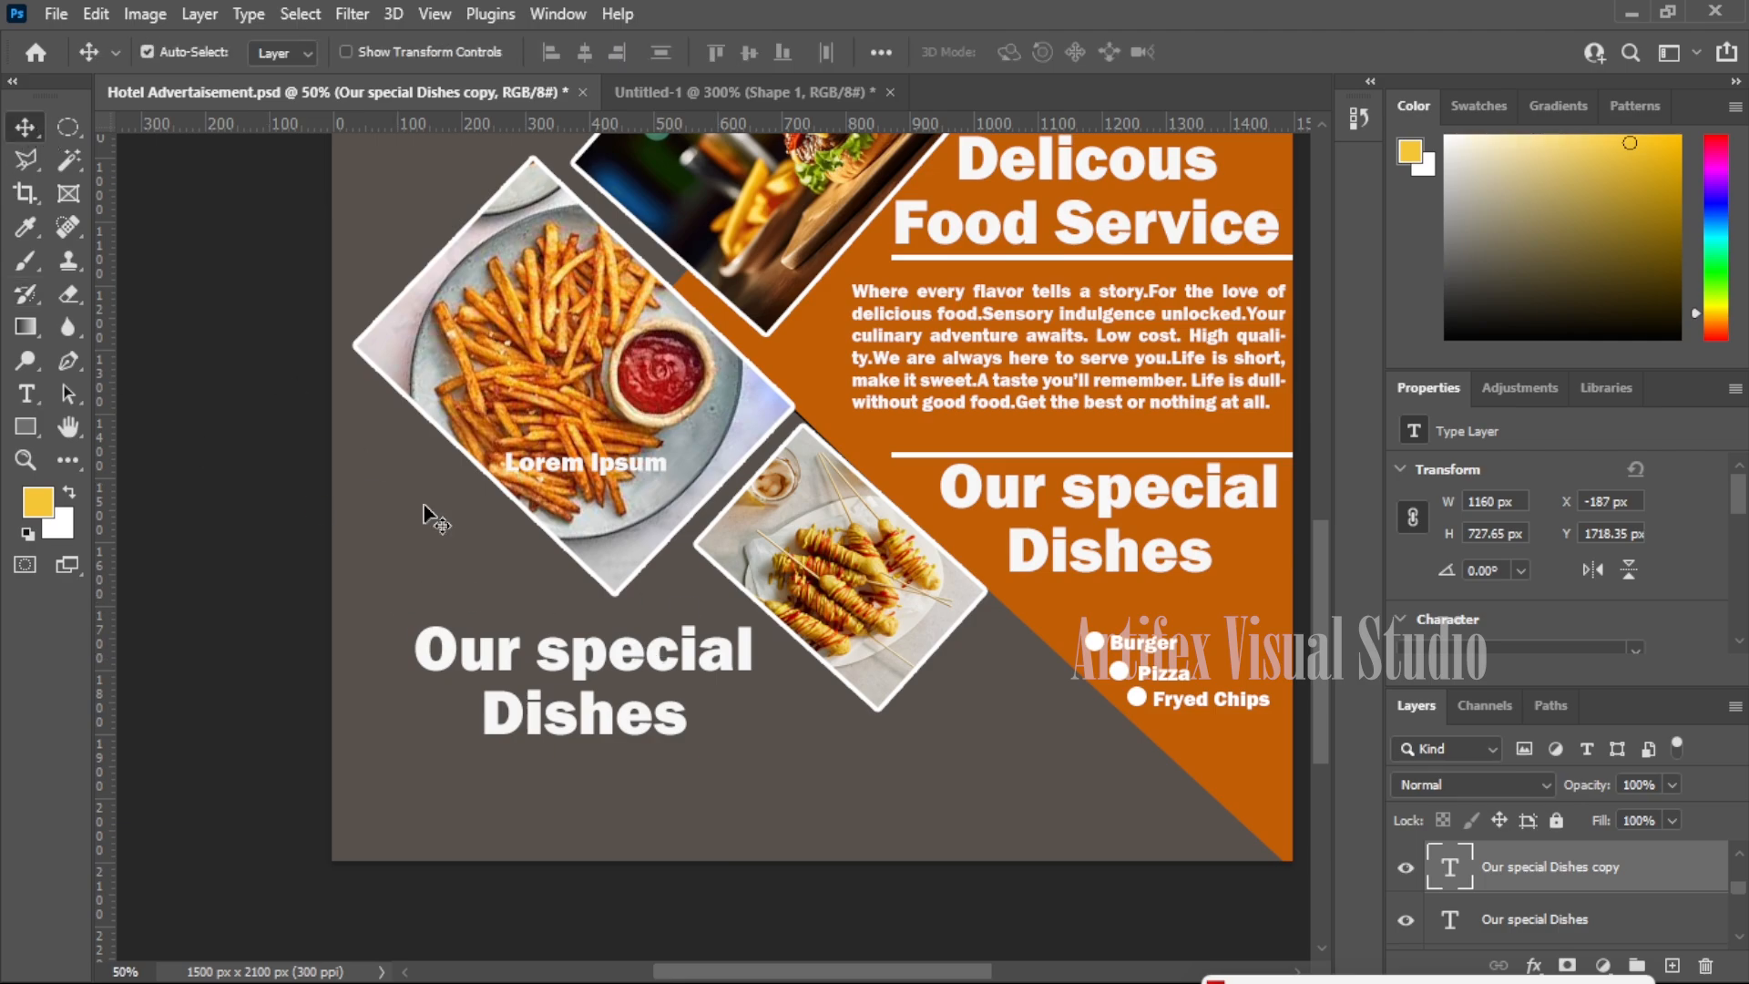
pyautogui.press('t')
pyautogui.click(642, 667)
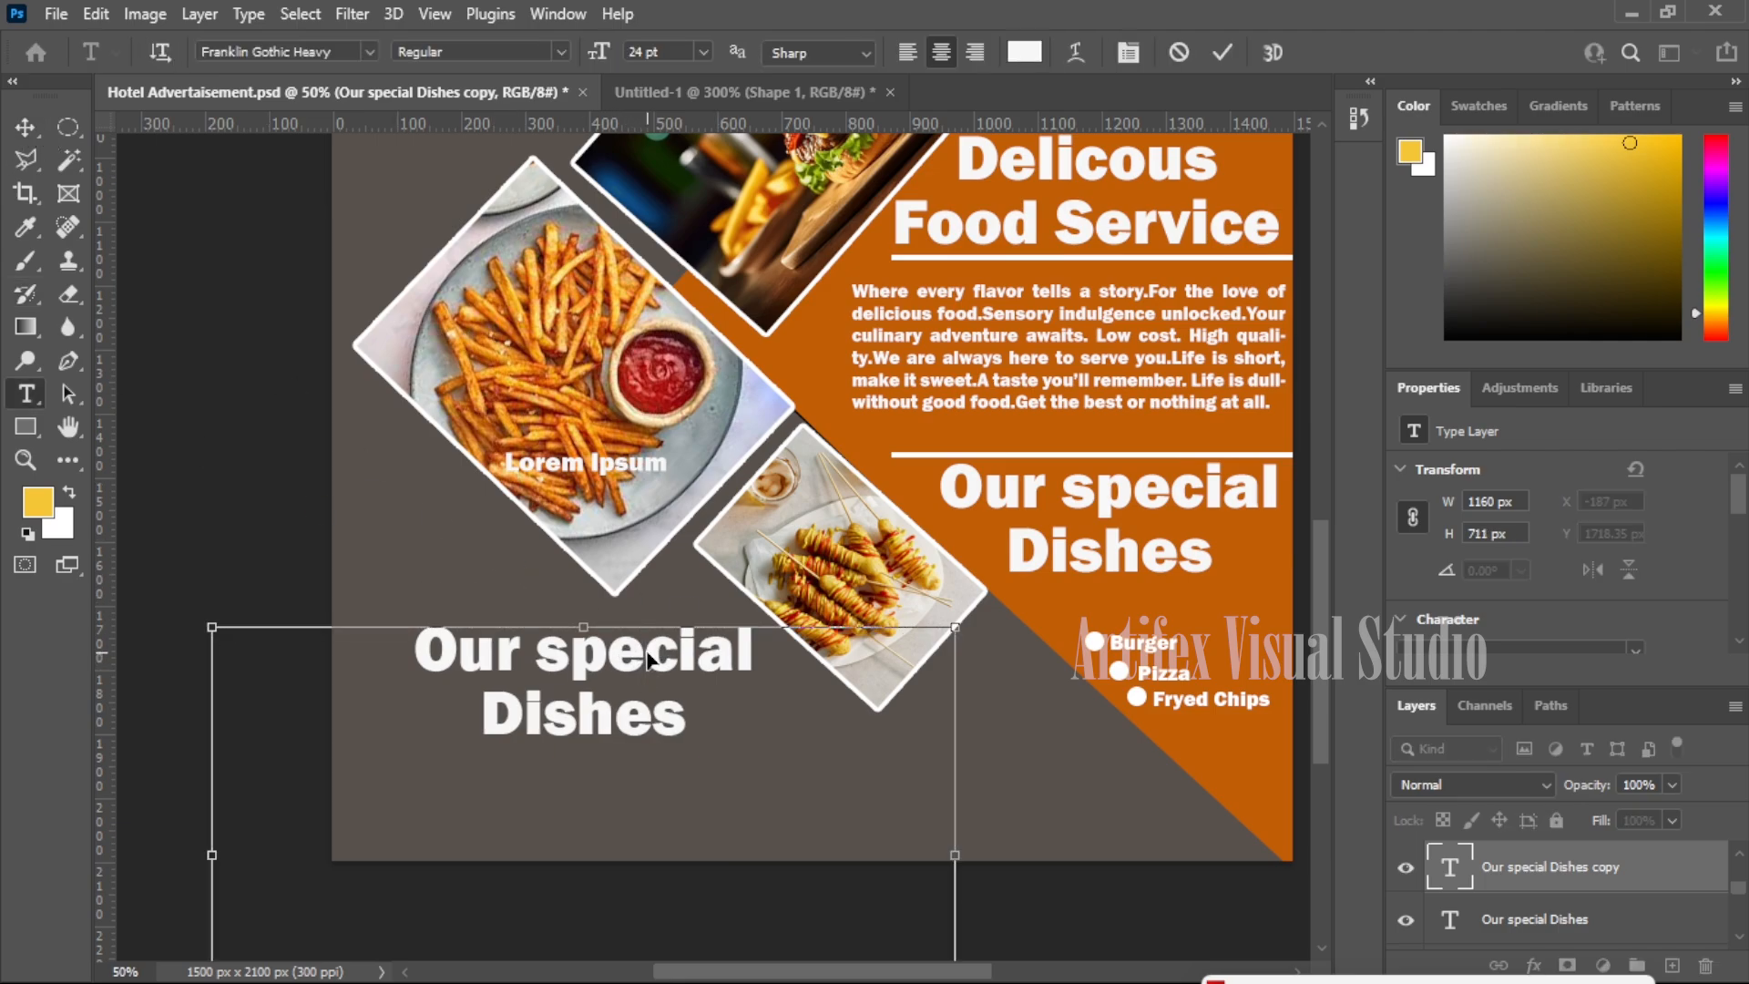
pyautogui.hotkey('ctrl', 'a')
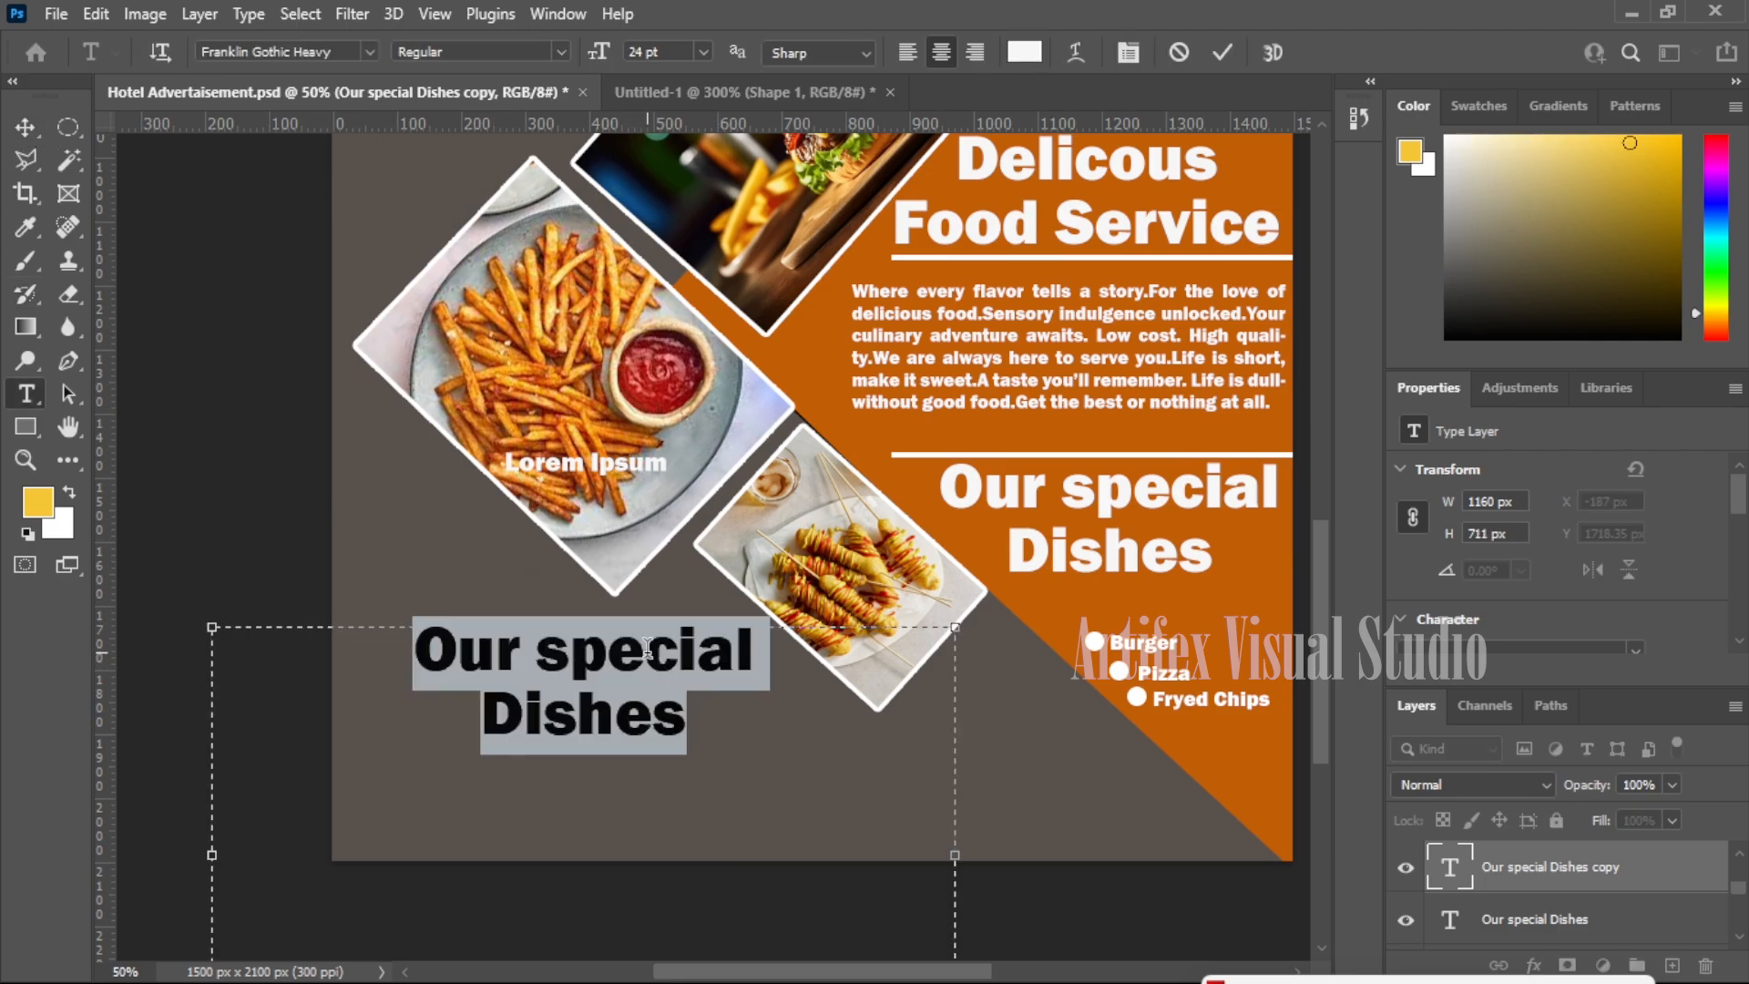
pyautogui.write('Or')
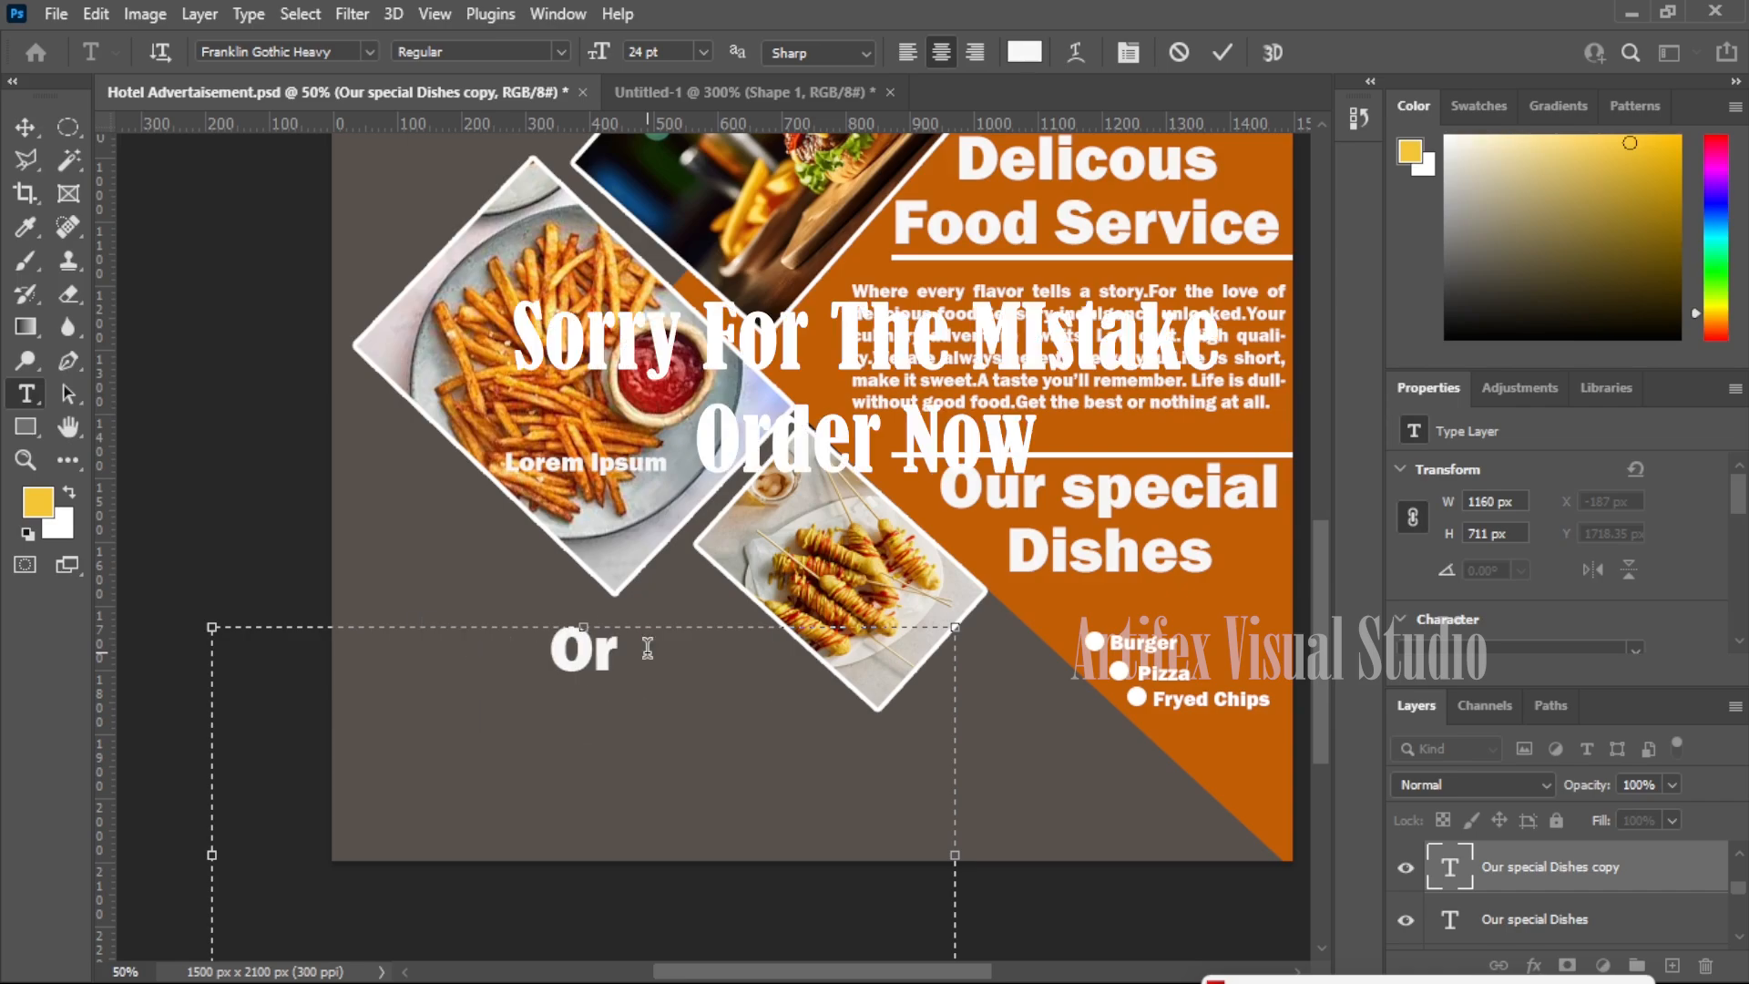
pyautogui.press('BackSpace')
pyautogui.write('EDER')
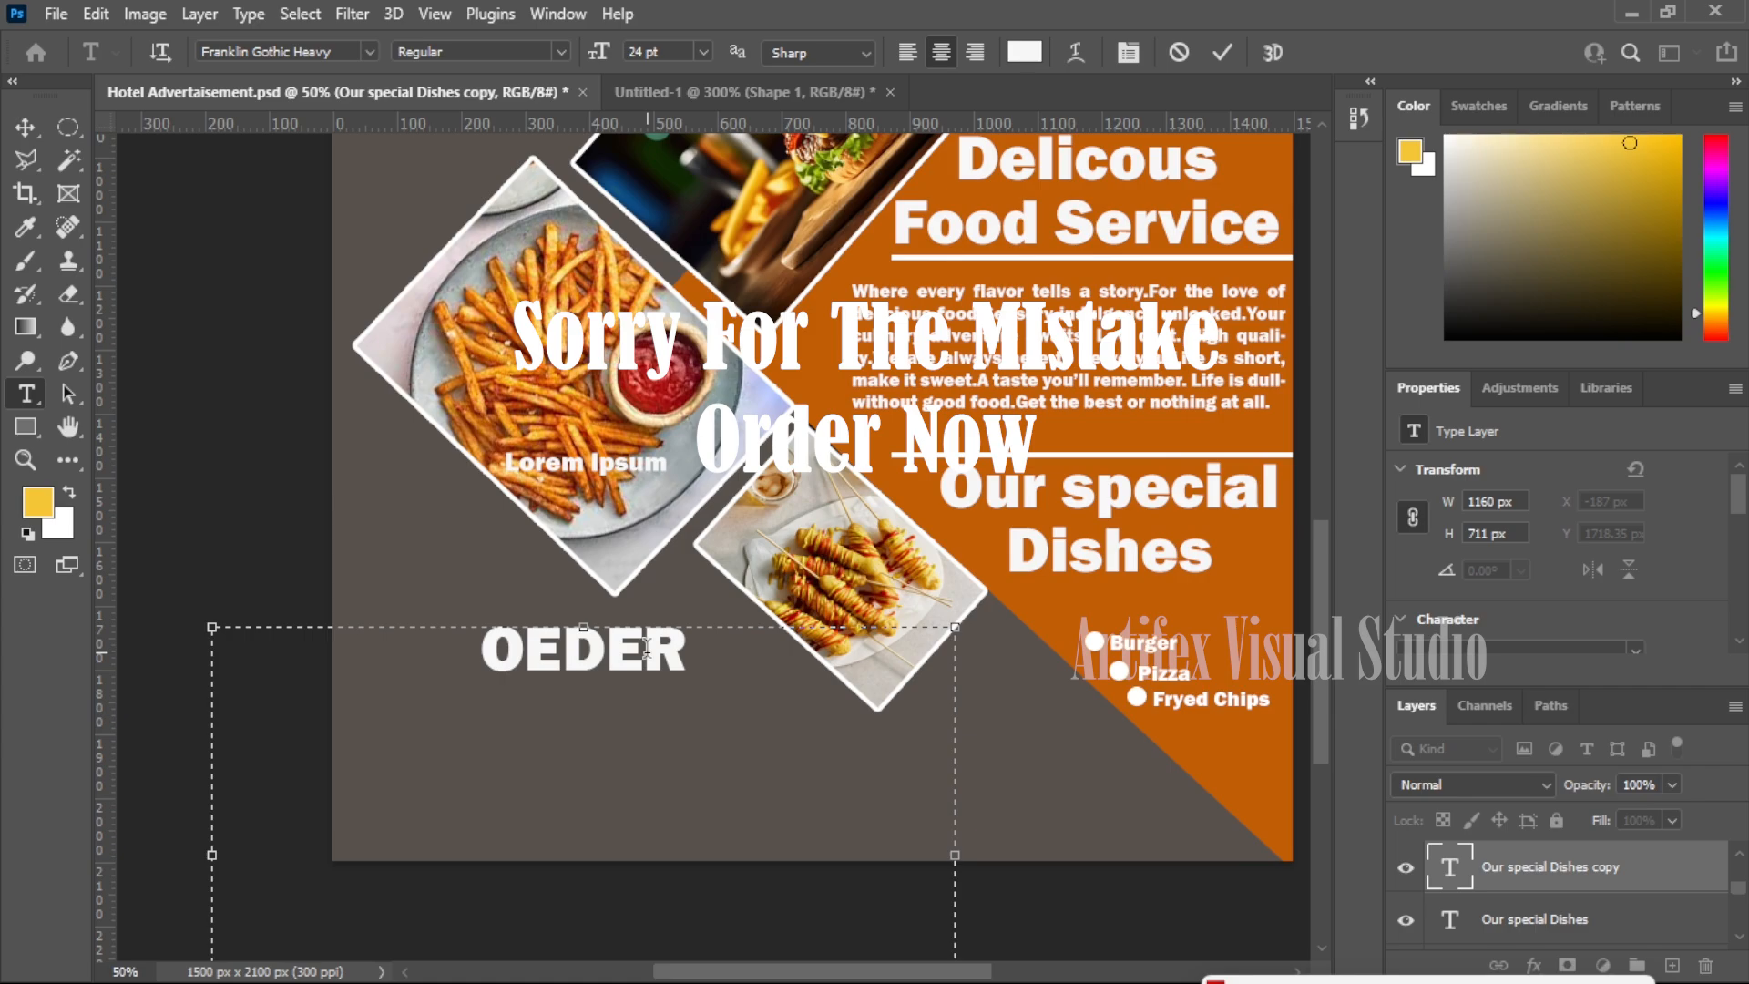
pyautogui.write(' NOW')
# - Position 'OEDER NOW', then shrink the pasted phone icon and tilt it about 22°
pyautogui.click(25, 128)
pyautogui.moveTo(646, 637)
pyautogui.mouseDown()
pyautogui.moveTo(609, 641)
pyautogui.moveTo(657, 654)
pyautogui.moveTo(630, 650)
pyautogui.mouseUp()
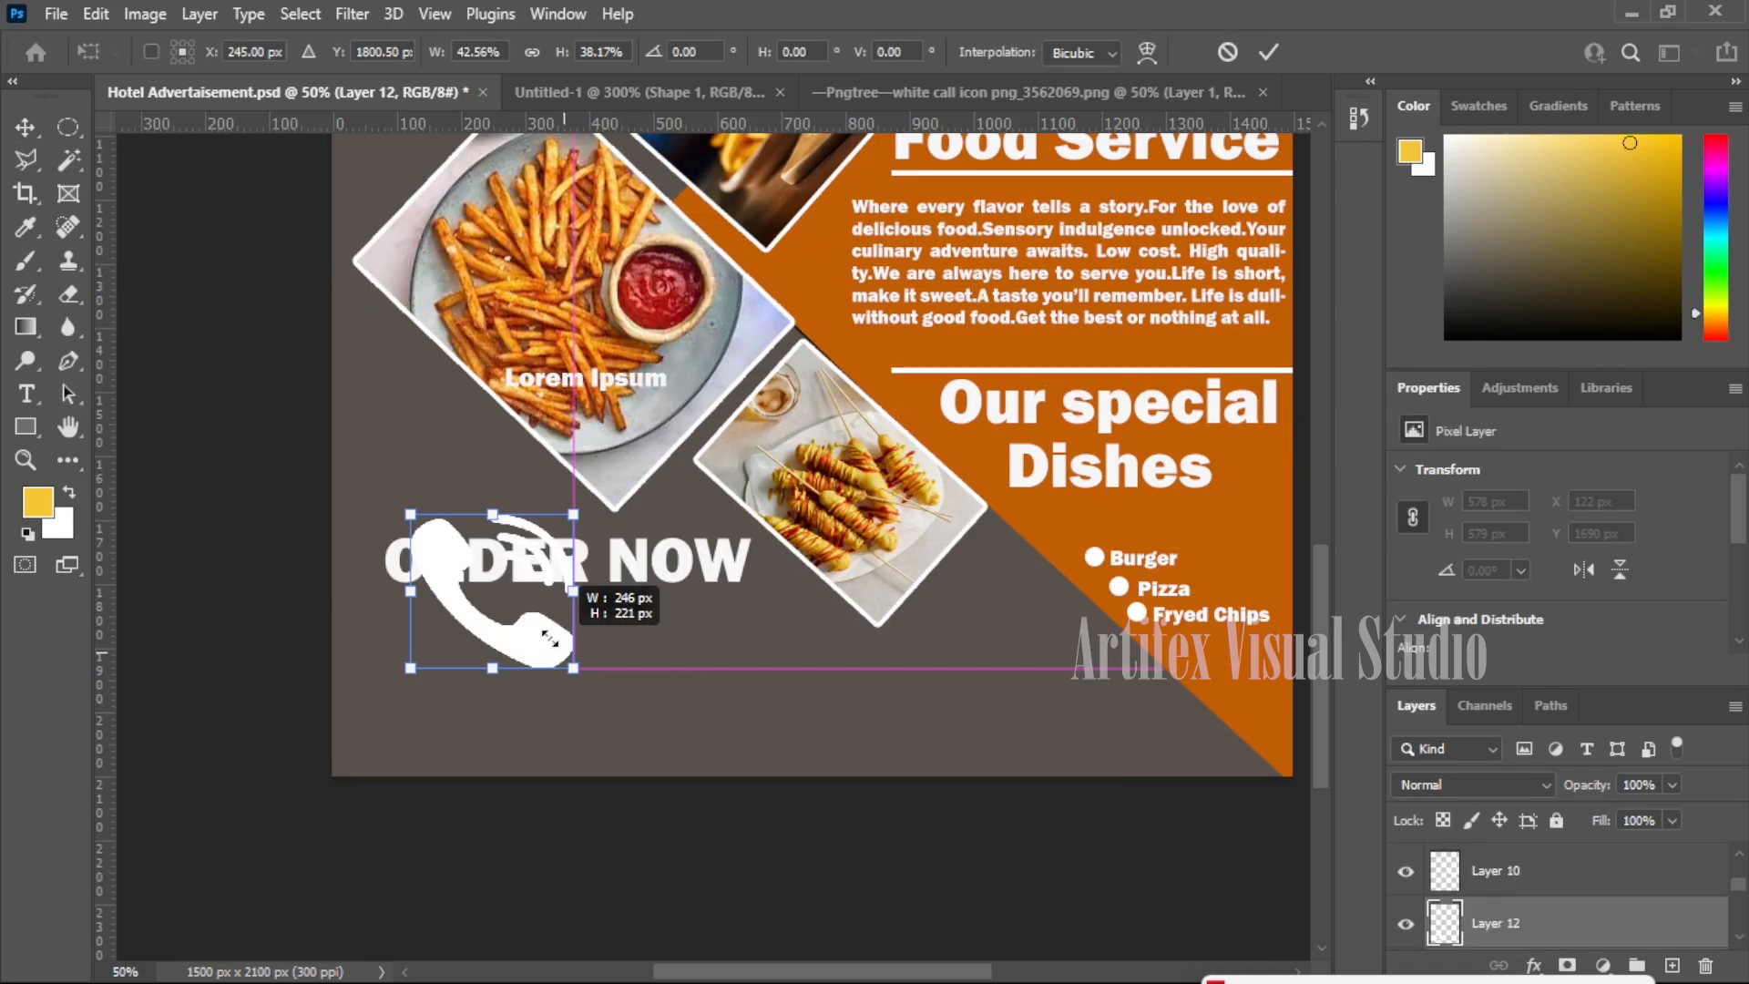
pyautogui.moveTo(569, 656); pyautogui.dragTo(447, 626)
pyautogui.press('Return')
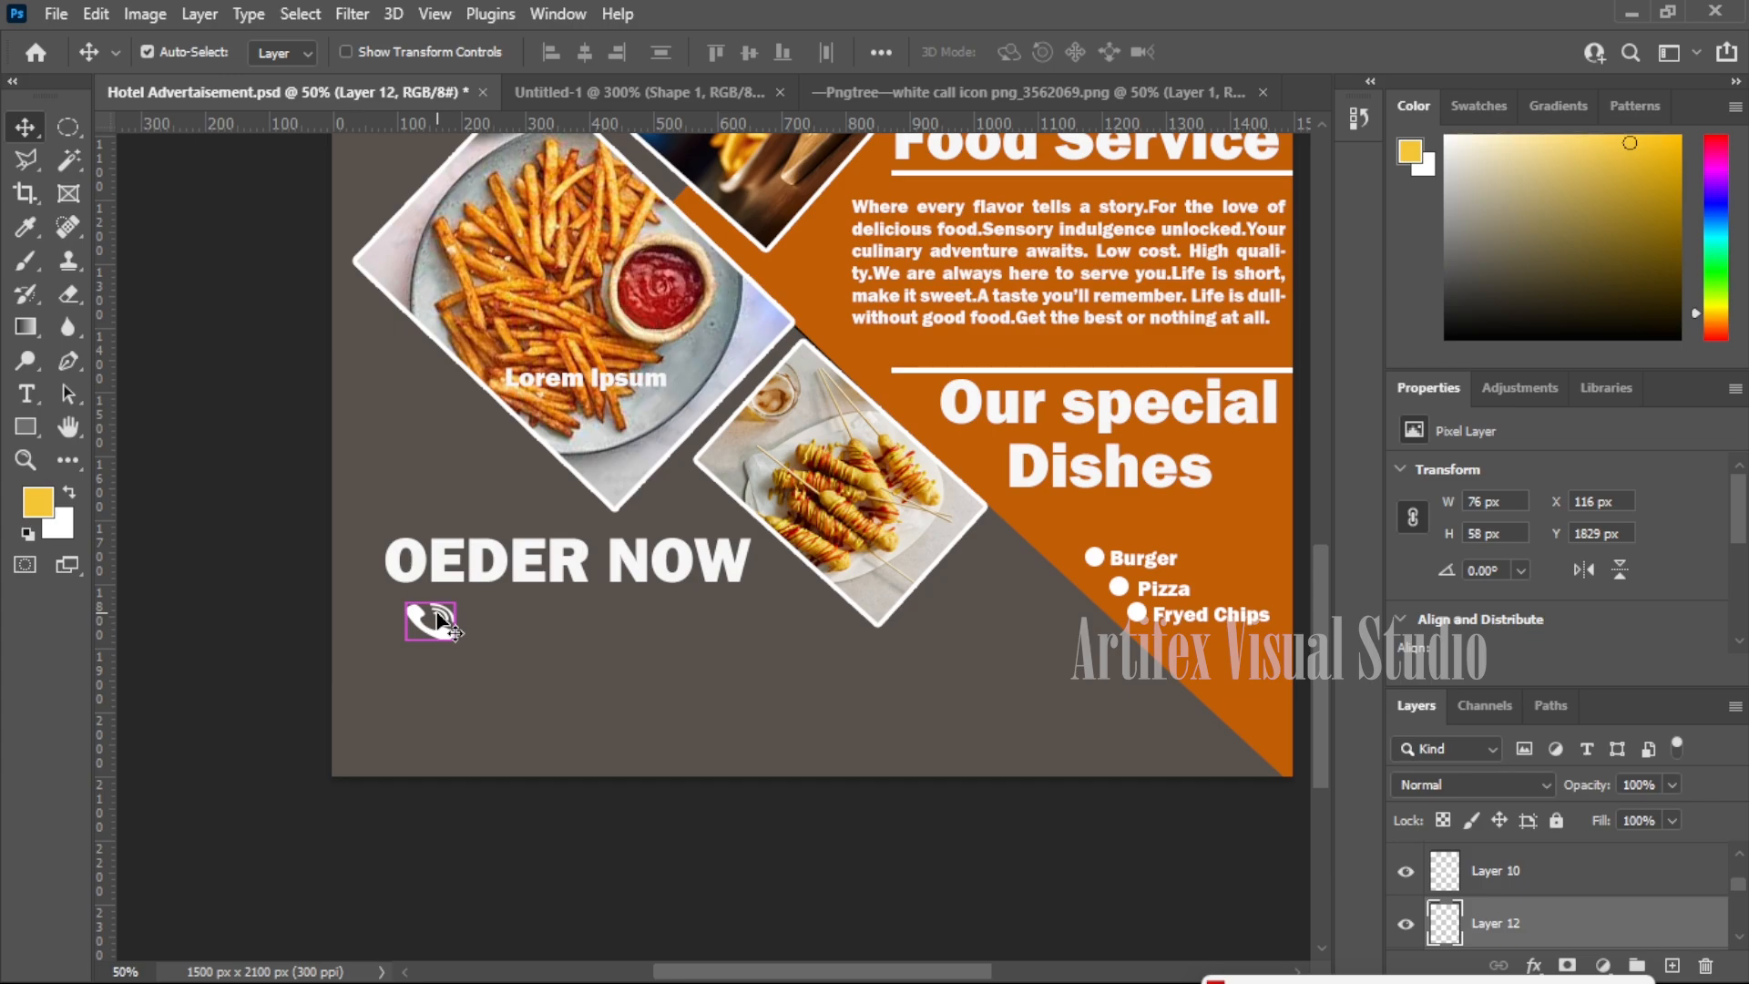
pyautogui.hotkey('ctrl', 't')
pyautogui.moveTo(390, 595); pyautogui.dragTo(415, 593)
pyautogui.press('Return')
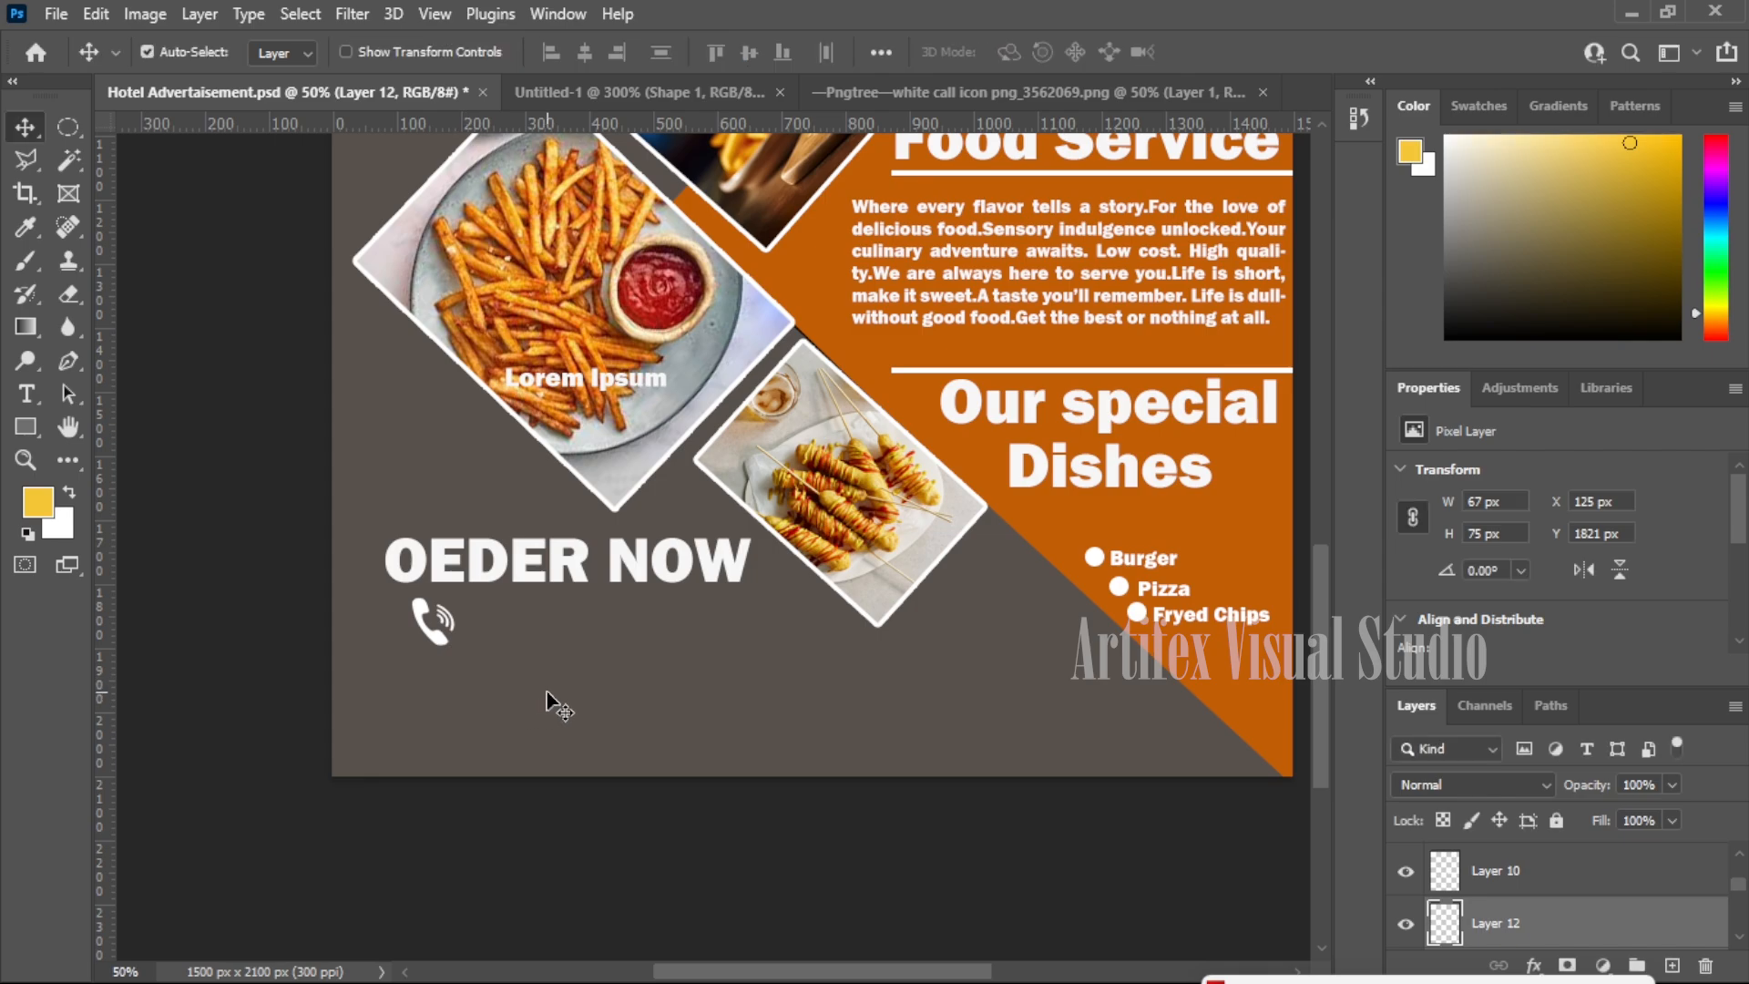
# - Resize the phone icon again to about 67 × 75 px and re-tilt it 22°
pyautogui.scroll(-2, 546, 701)
pyautogui.scroll(2, 547, 701)
pyautogui.hotkey('ctrl', 't')
pyautogui.moveTo(547, 687); pyautogui.dragTo(440, 619)
pyautogui.press('Return')
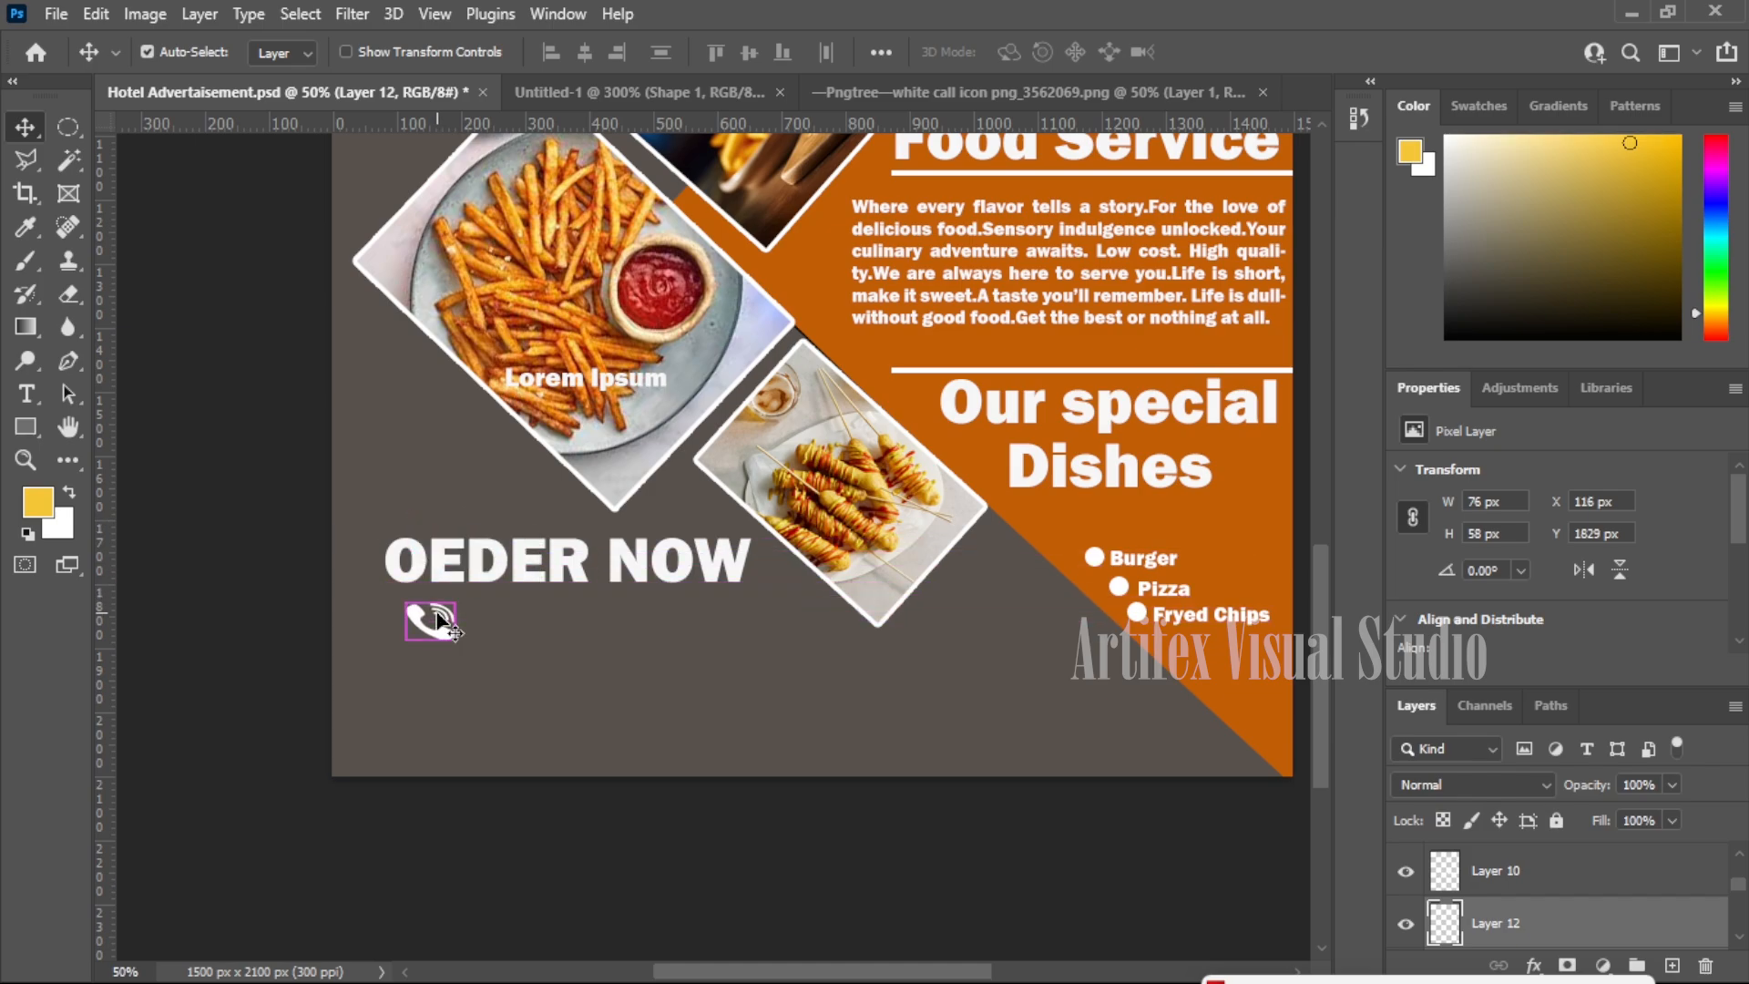
pyautogui.hotkey('ctrl', 't')
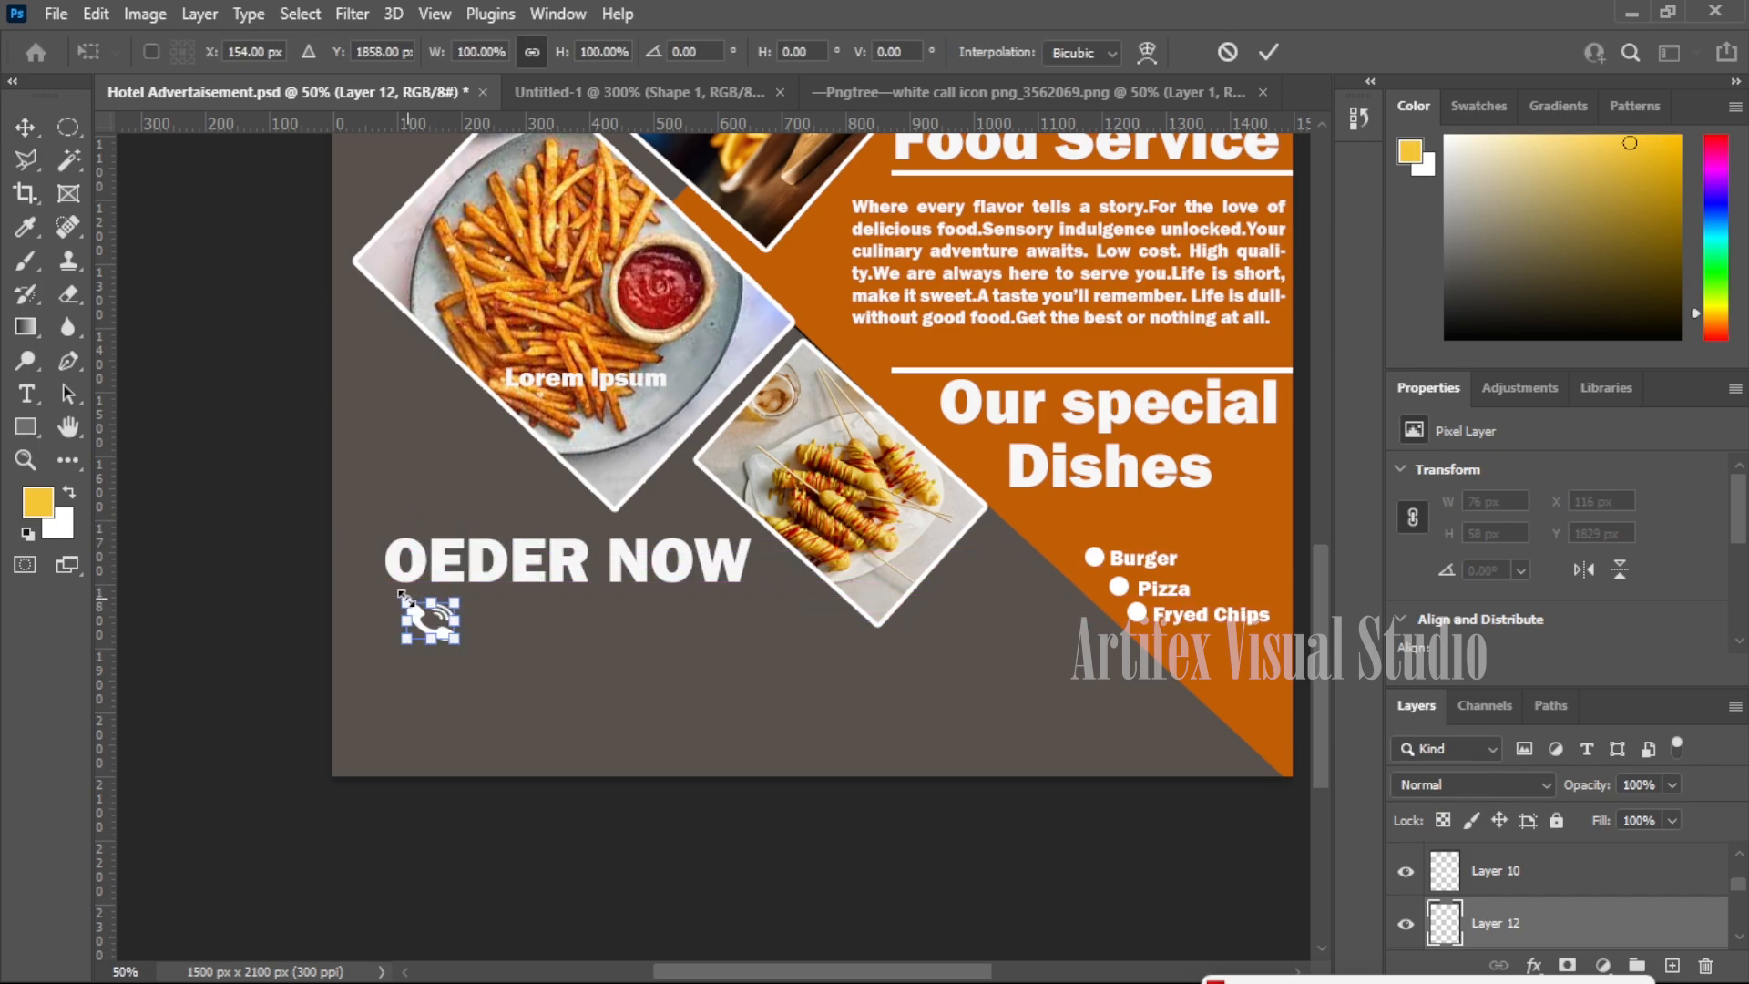
pyautogui.moveTo(390, 594); pyautogui.dragTo(415, 597)
pyautogui.press('Return')
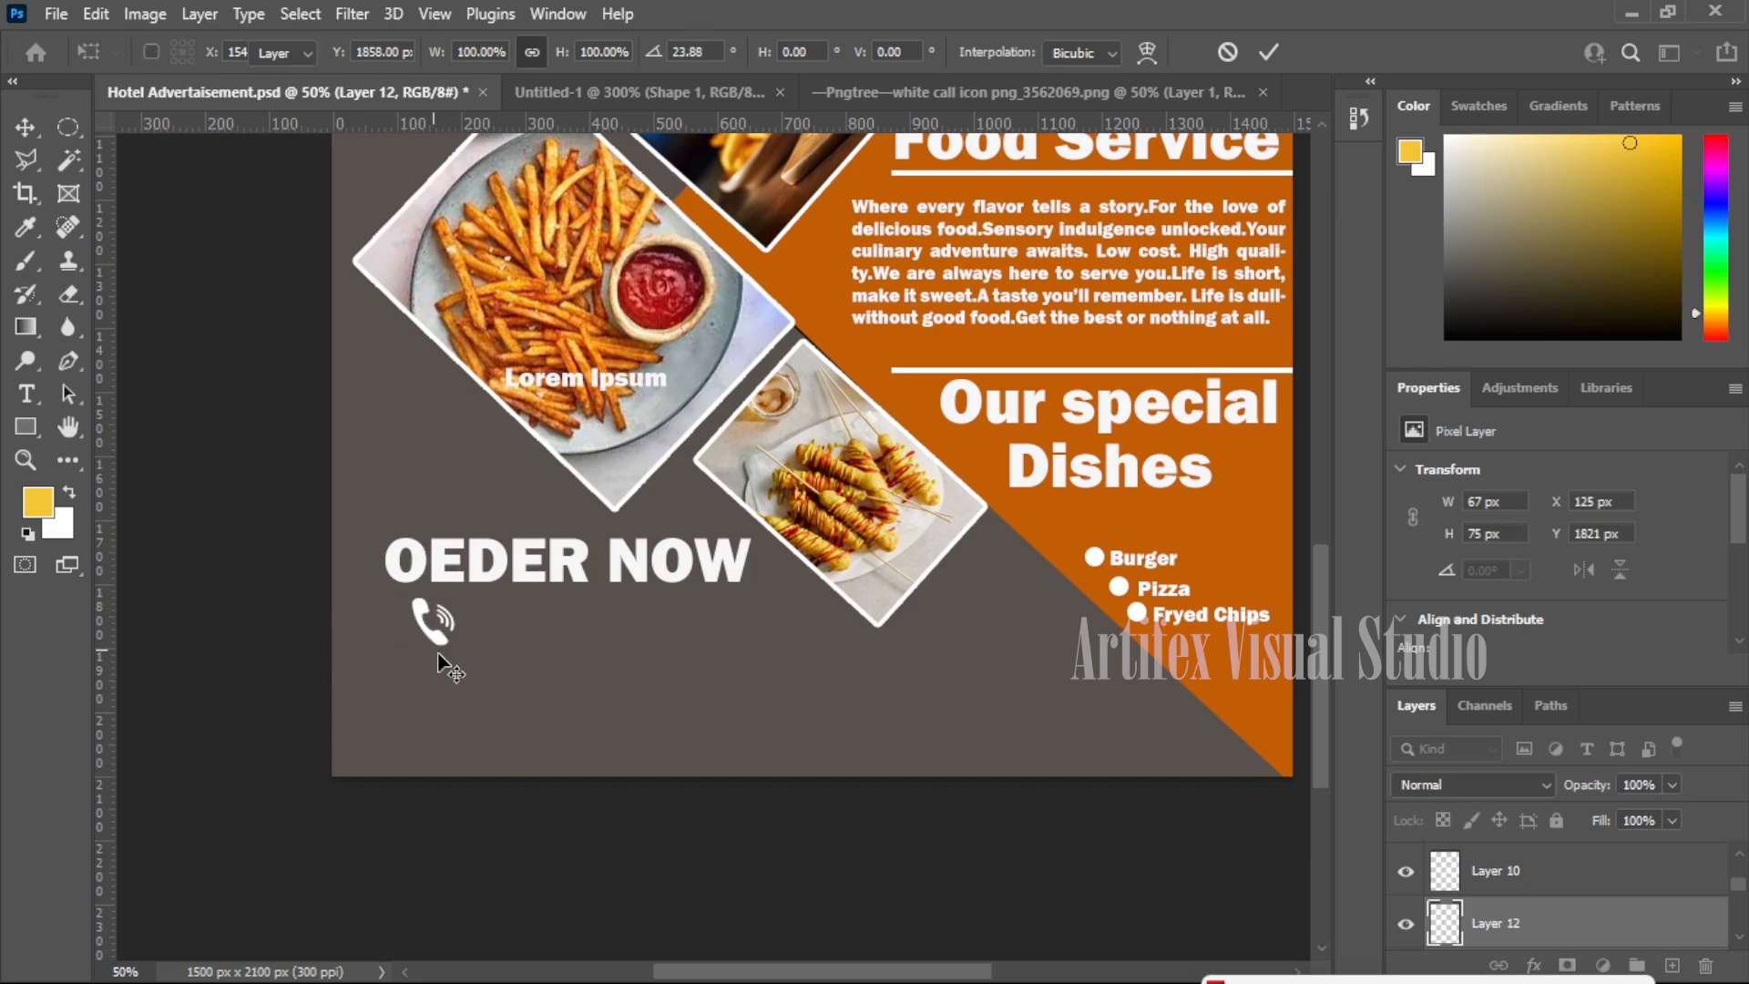
pyautogui.scroll(-2, 551, 703)
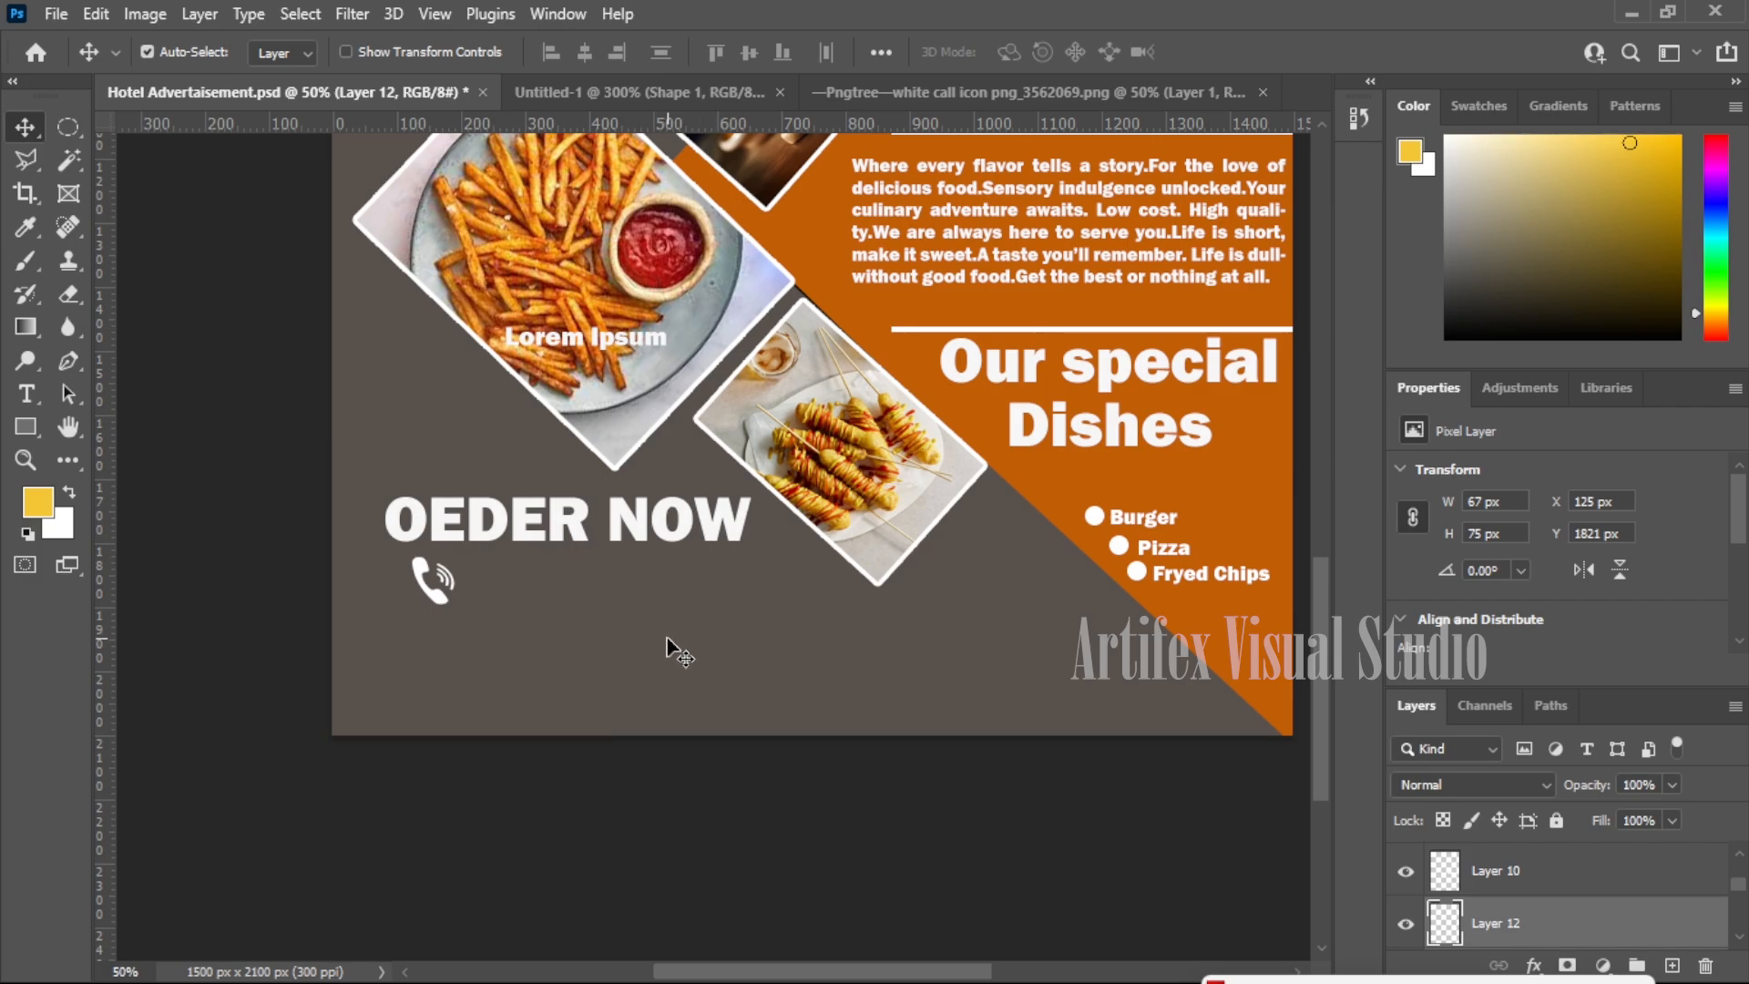
# - Paste the envelope icon and Magic-Erase its white square and black circle
pyautogui.hotkey('ctrl', 'v')
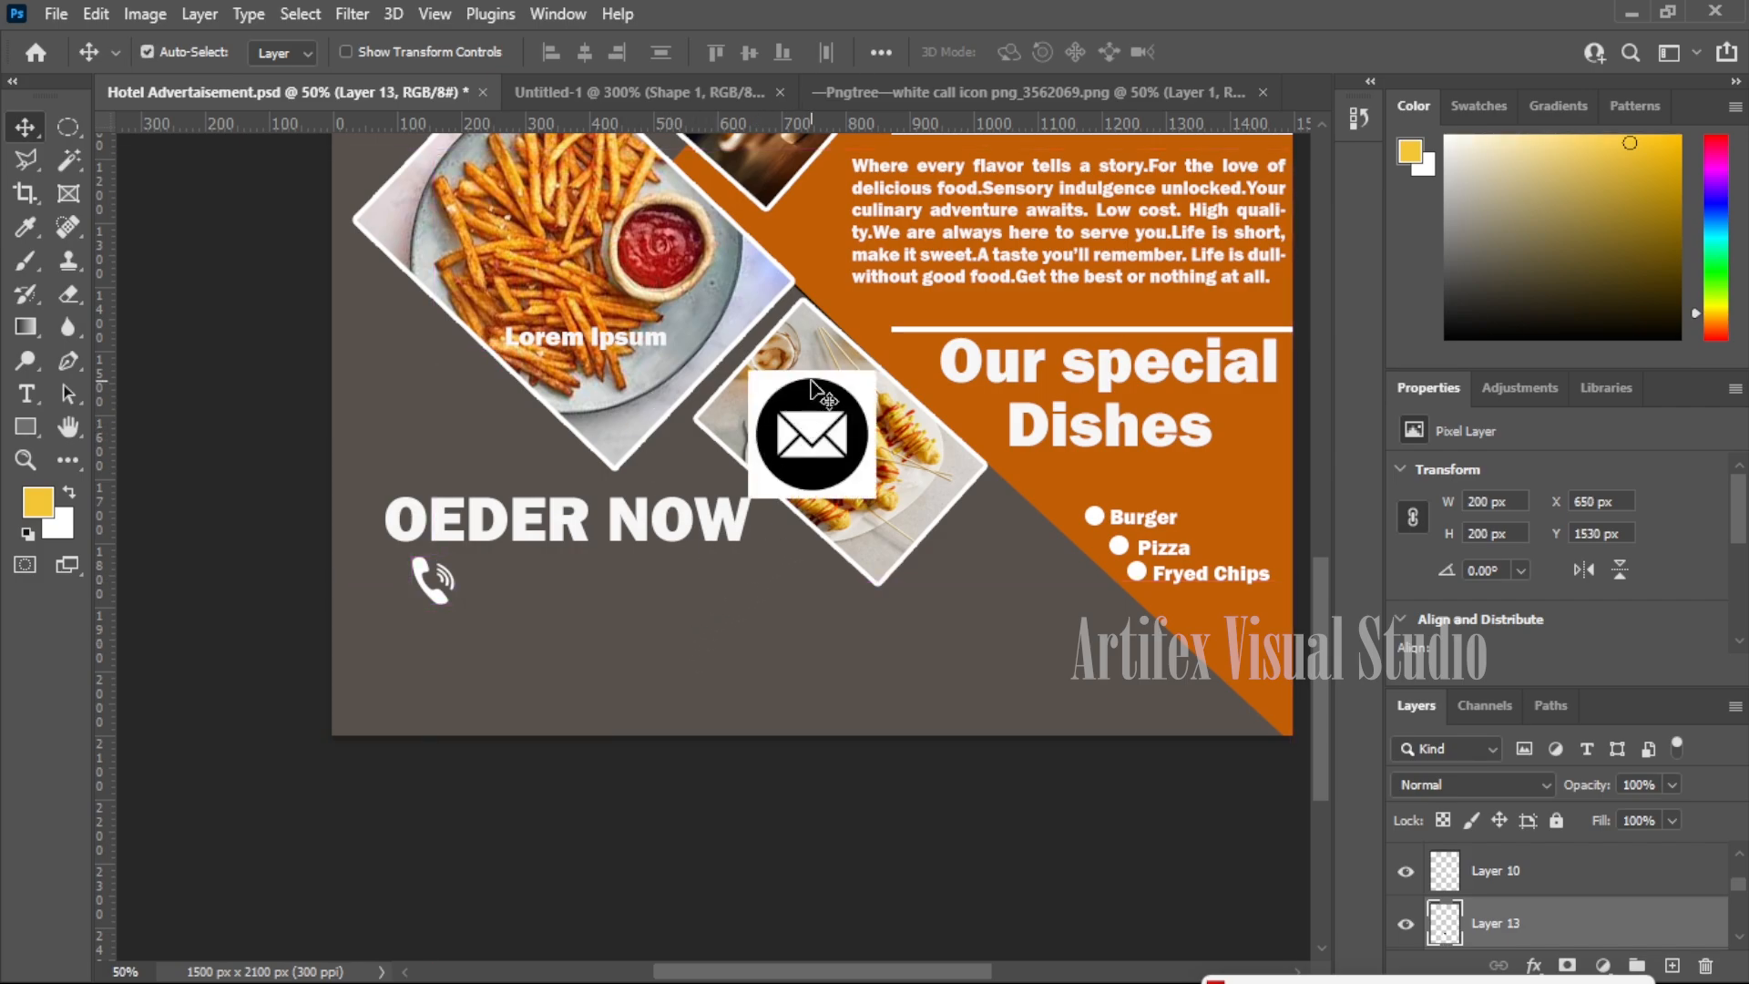
pyautogui.moveTo(856, 390); pyautogui.dragTo(716, 601)
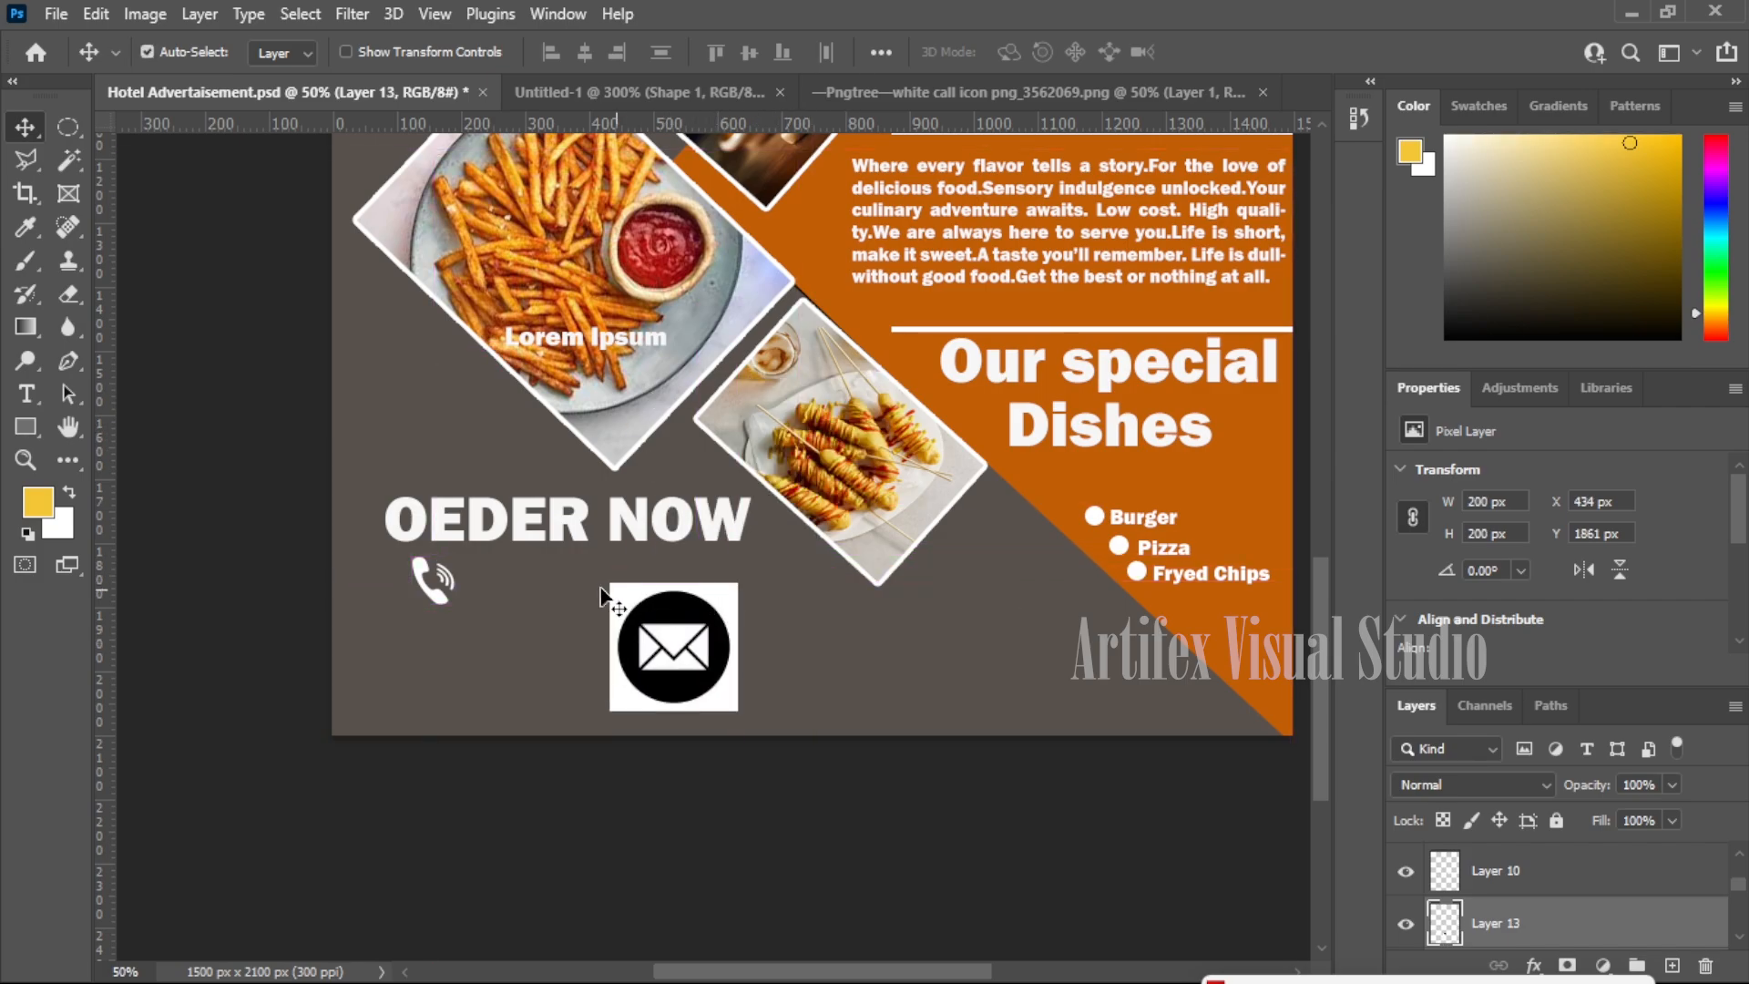
pyautogui.click(69, 295)
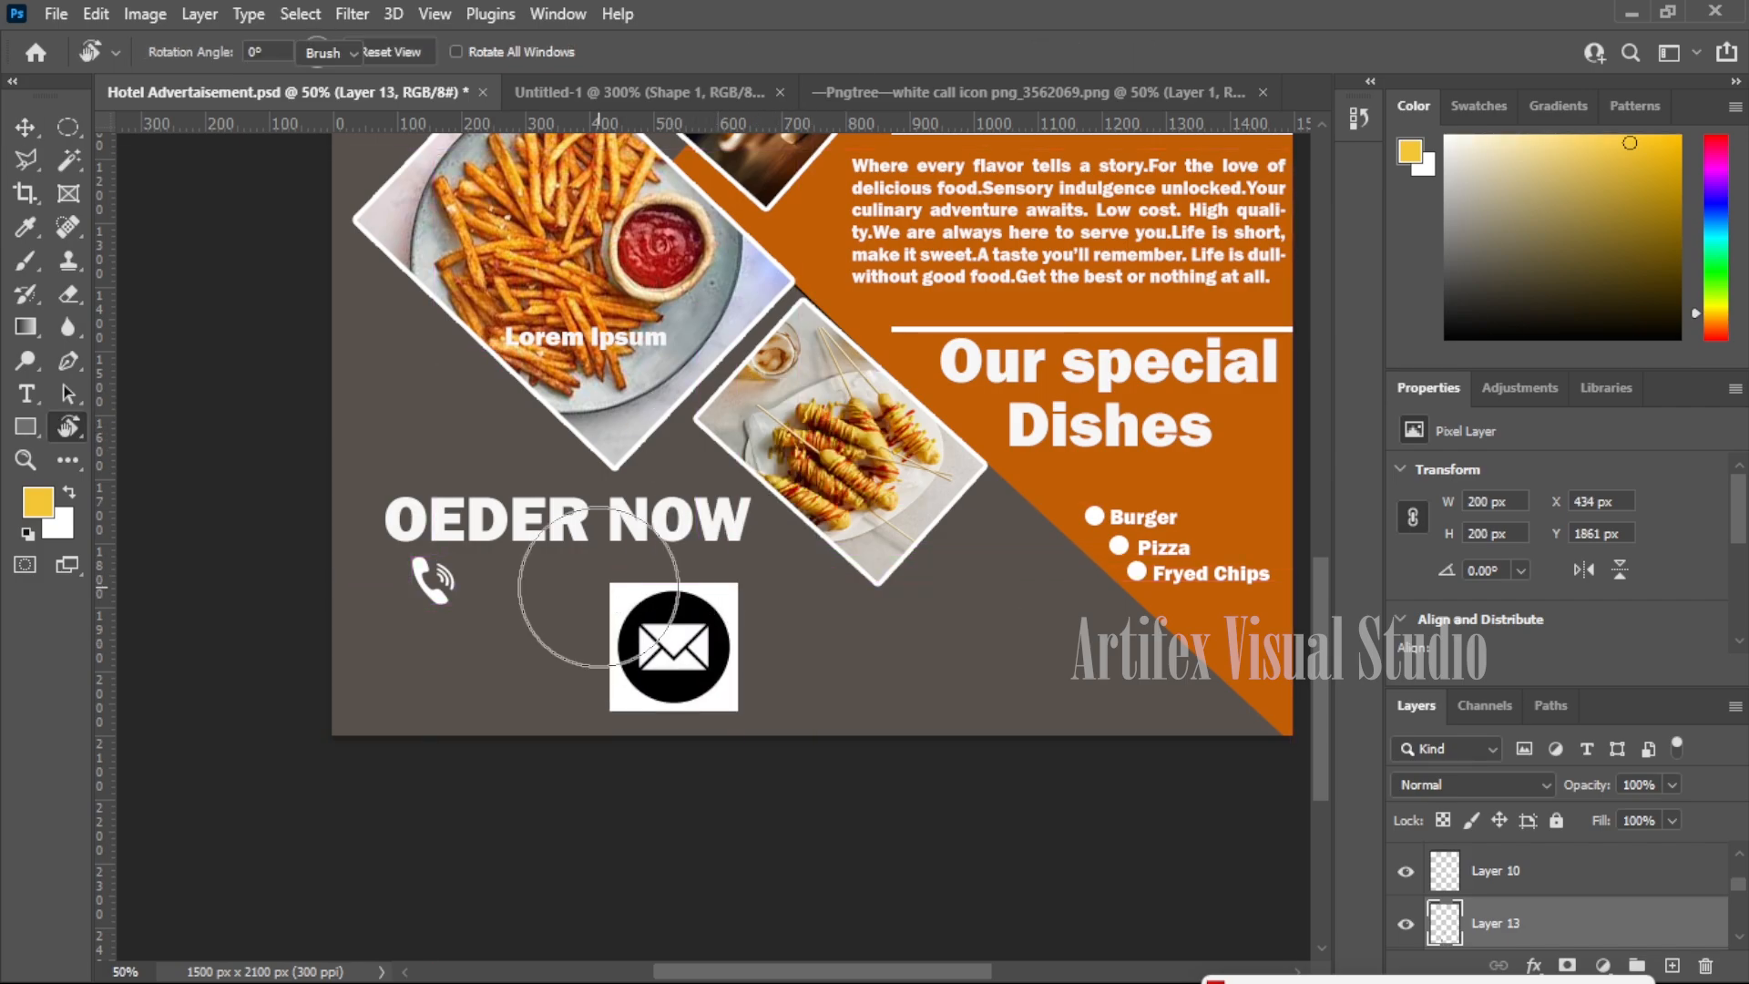
pyautogui.rightClick(71, 300)
pyautogui.click(177, 343)
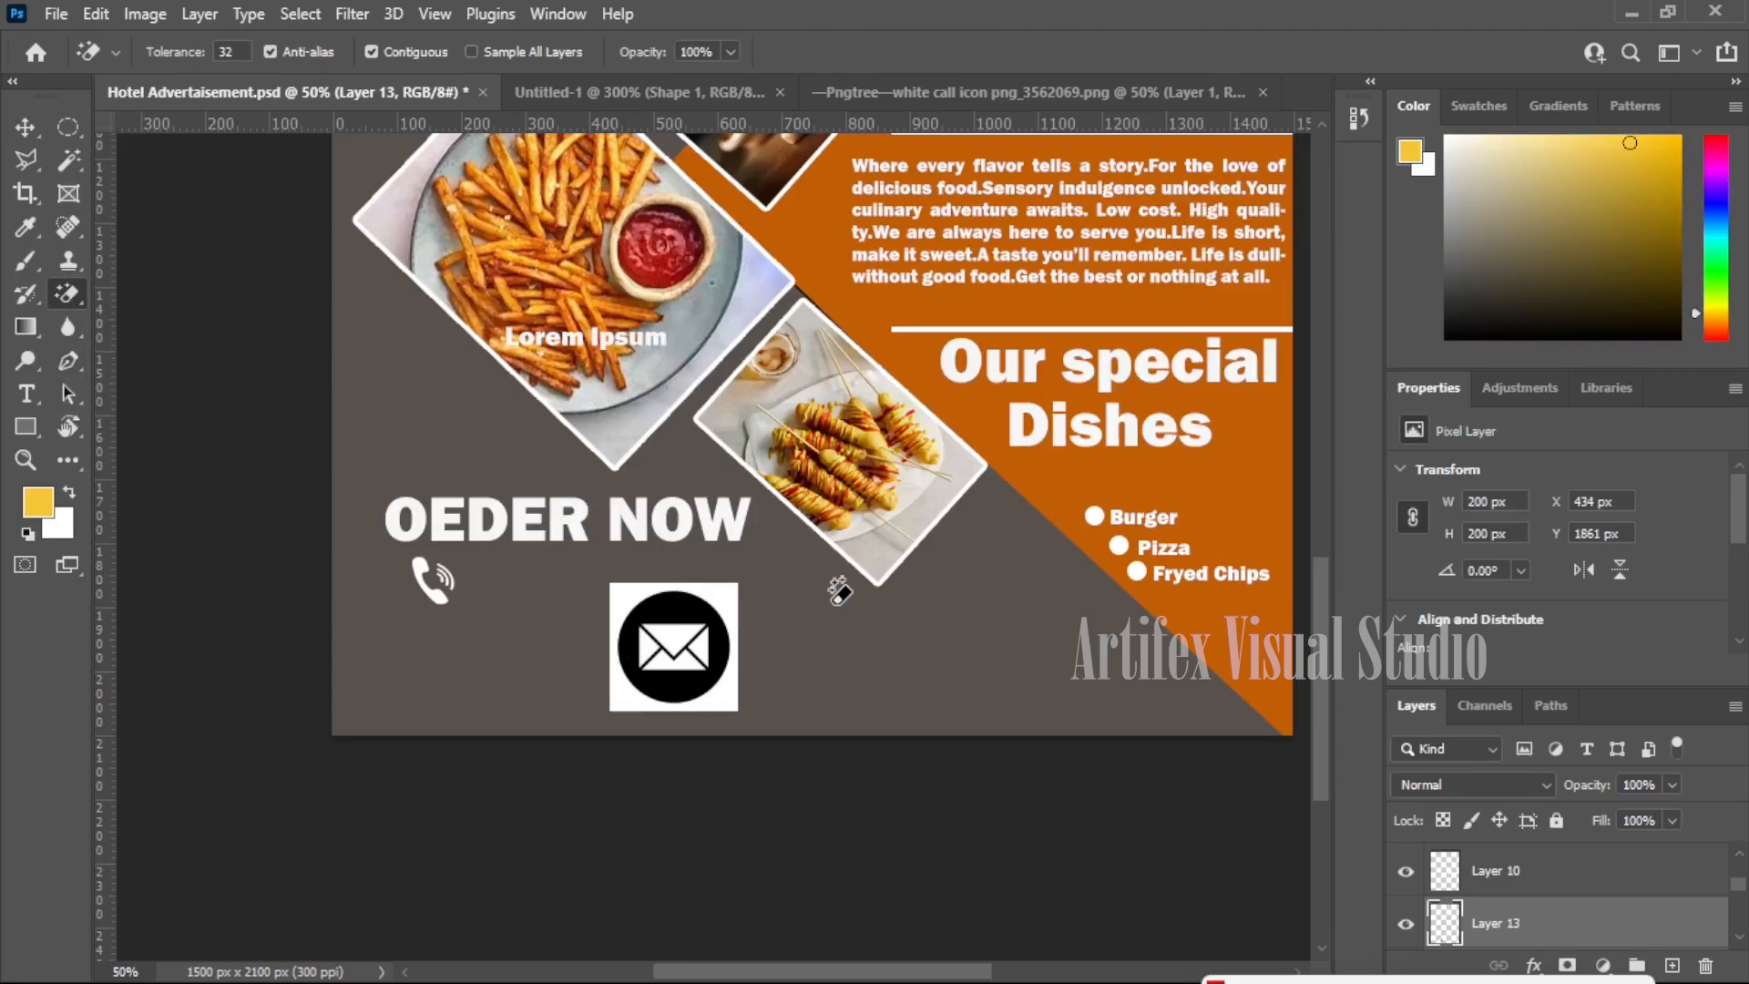
pyautogui.click(713, 587)
pyautogui.click(692, 609)
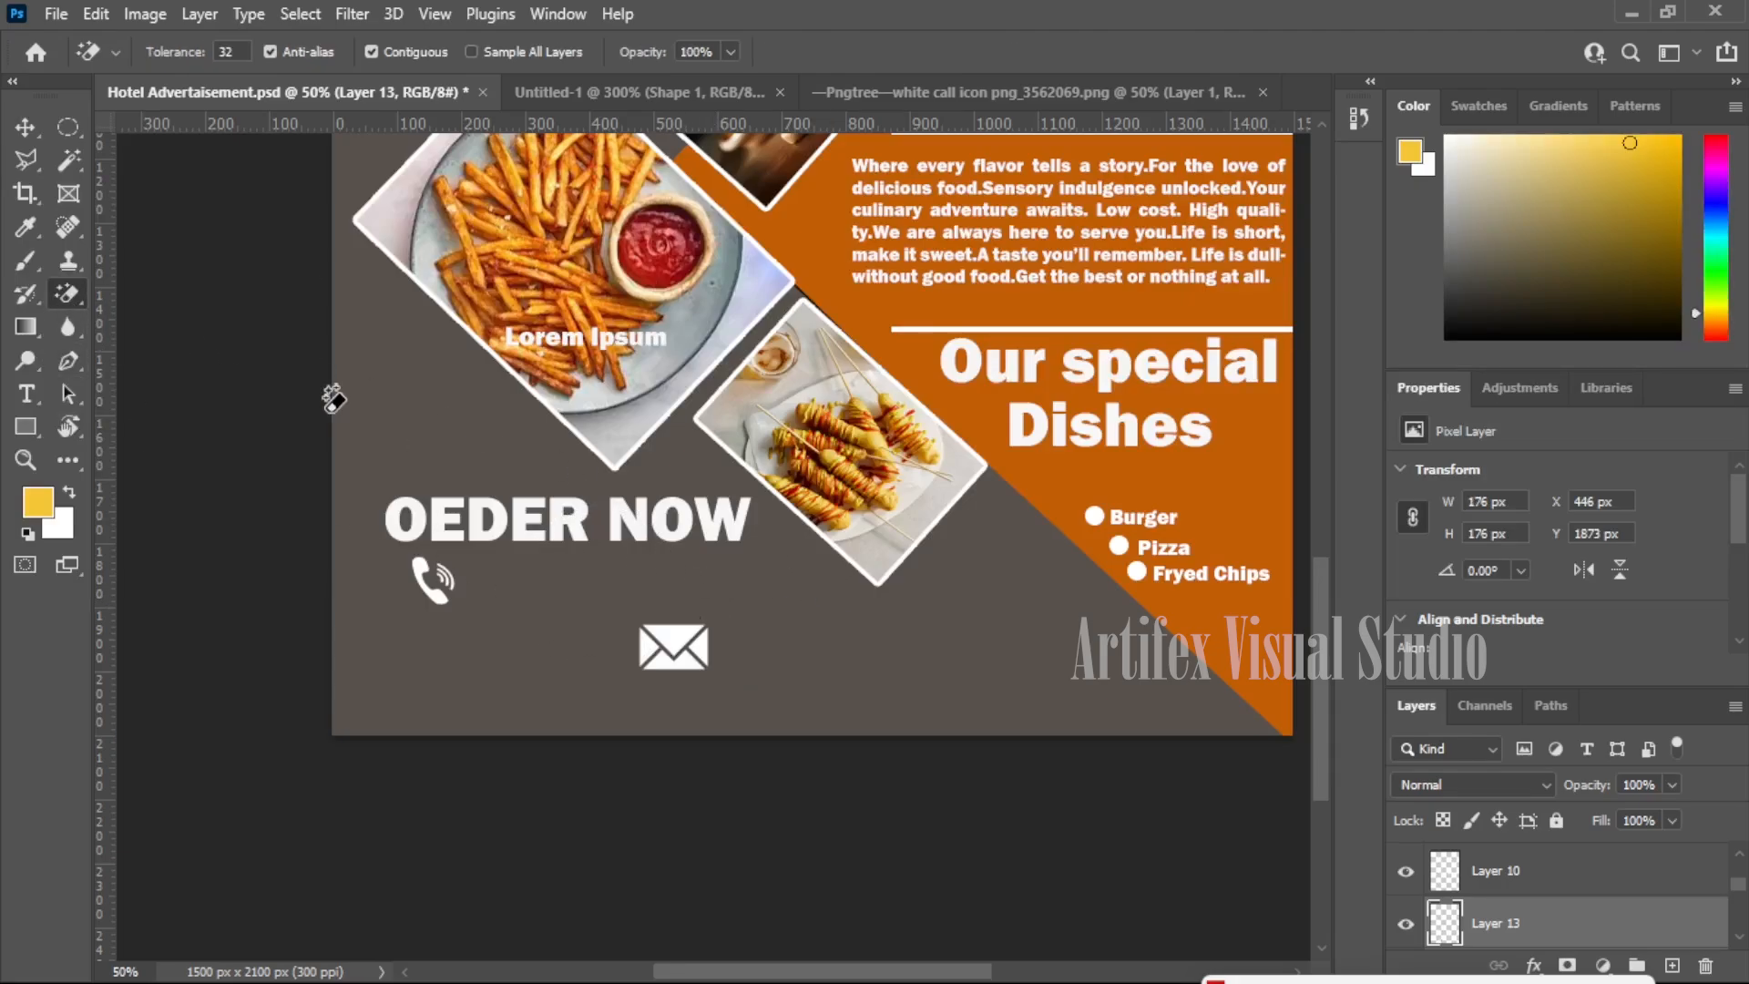
# - Shrink the envelope to about 104 × 88 px and align it under the phone icon
pyautogui.click(26, 126)
pyautogui.moveTo(671, 644); pyautogui.dragTo(475, 654)
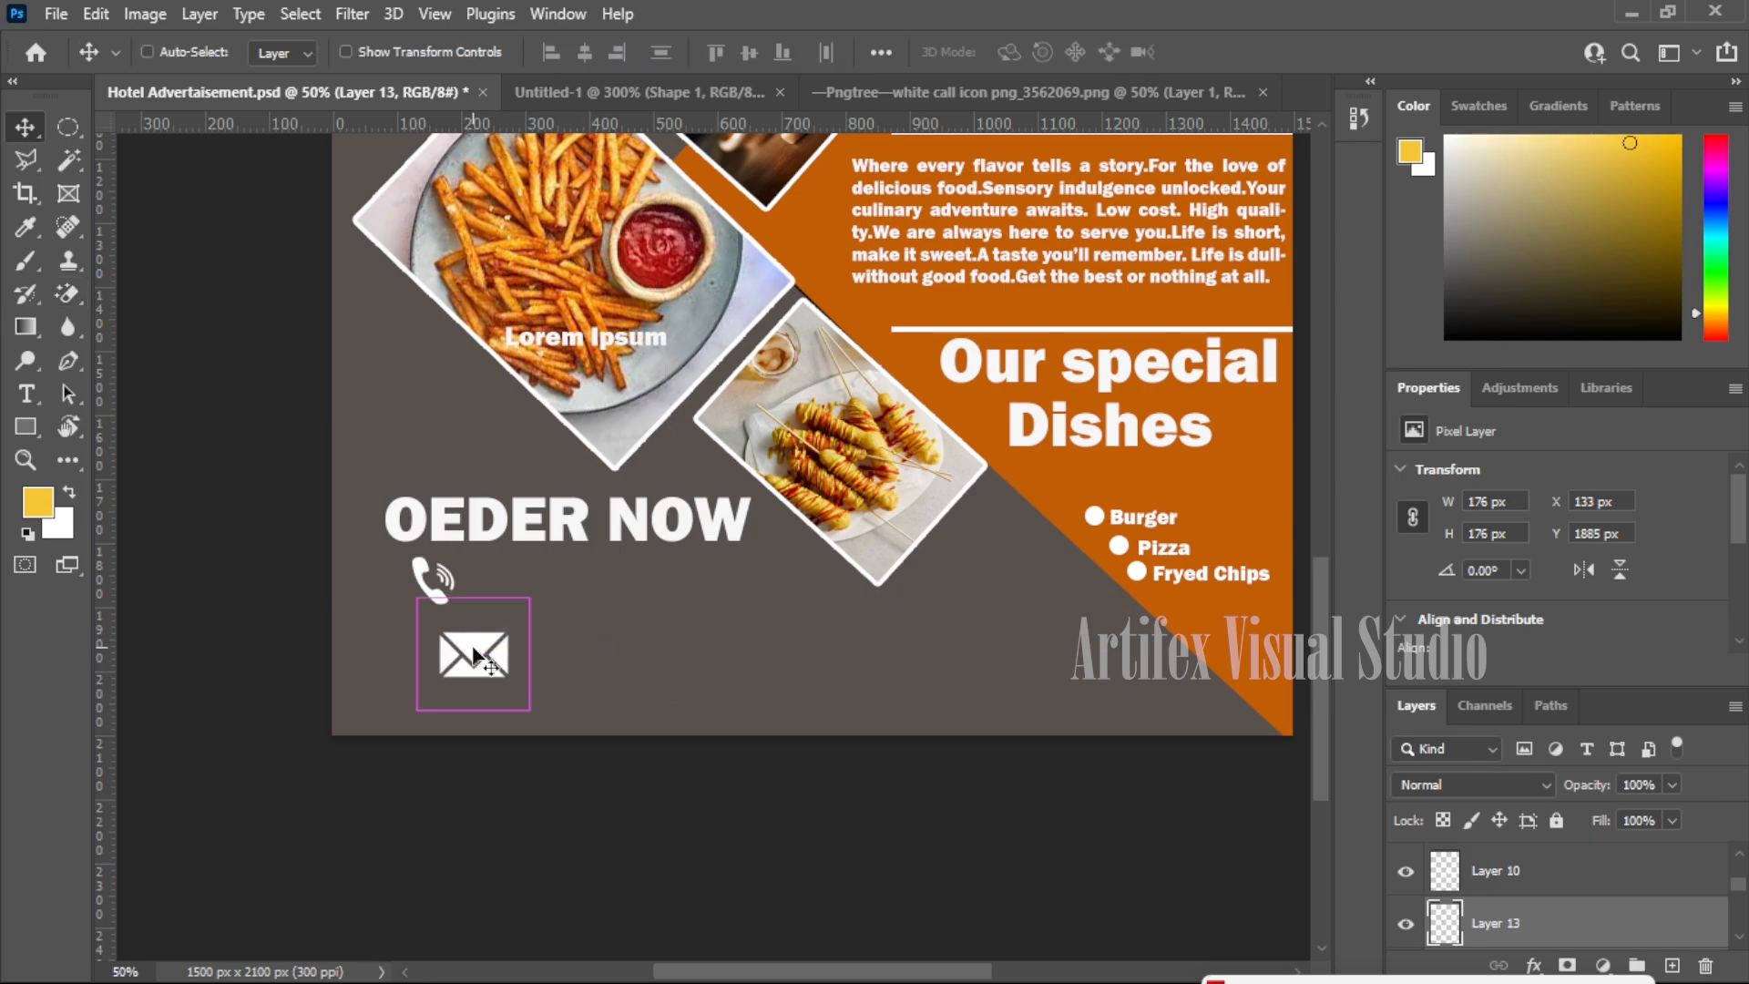
pyautogui.hotkey('ctrl', 't')
pyautogui.moveTo(528, 709); pyautogui.dragTo(463, 641)
pyautogui.press('Return')
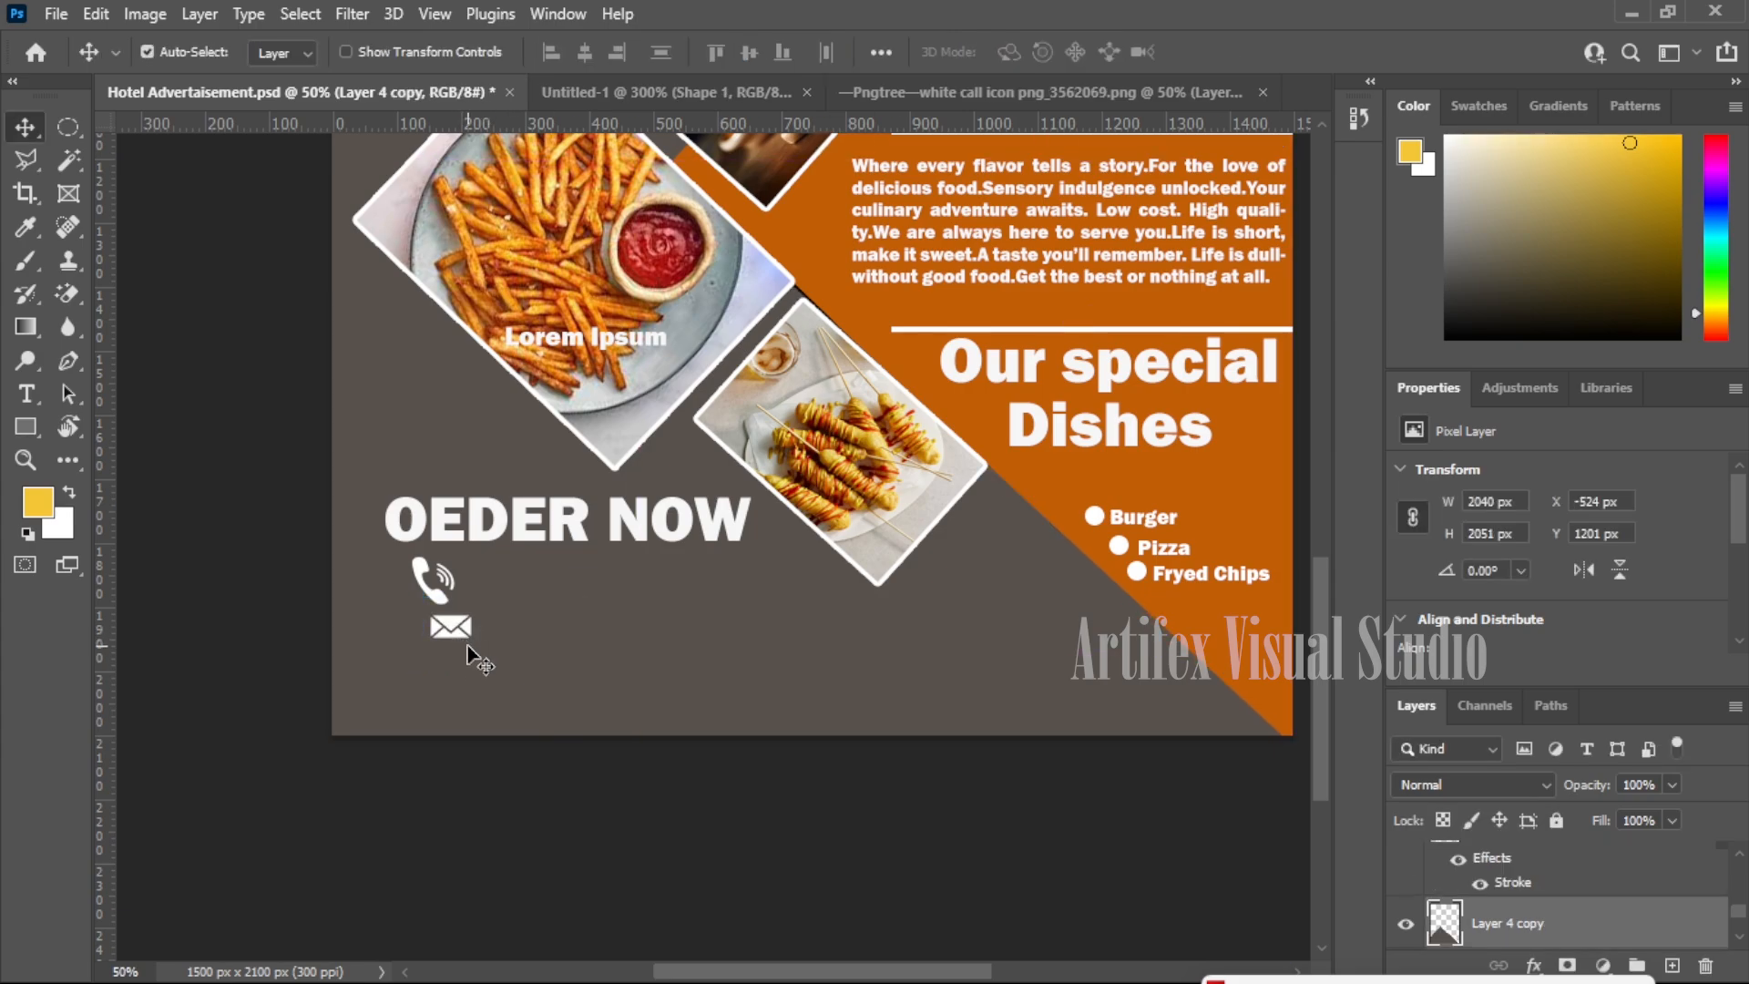
pyautogui.moveTo(444, 623); pyautogui.dragTo(463, 635)
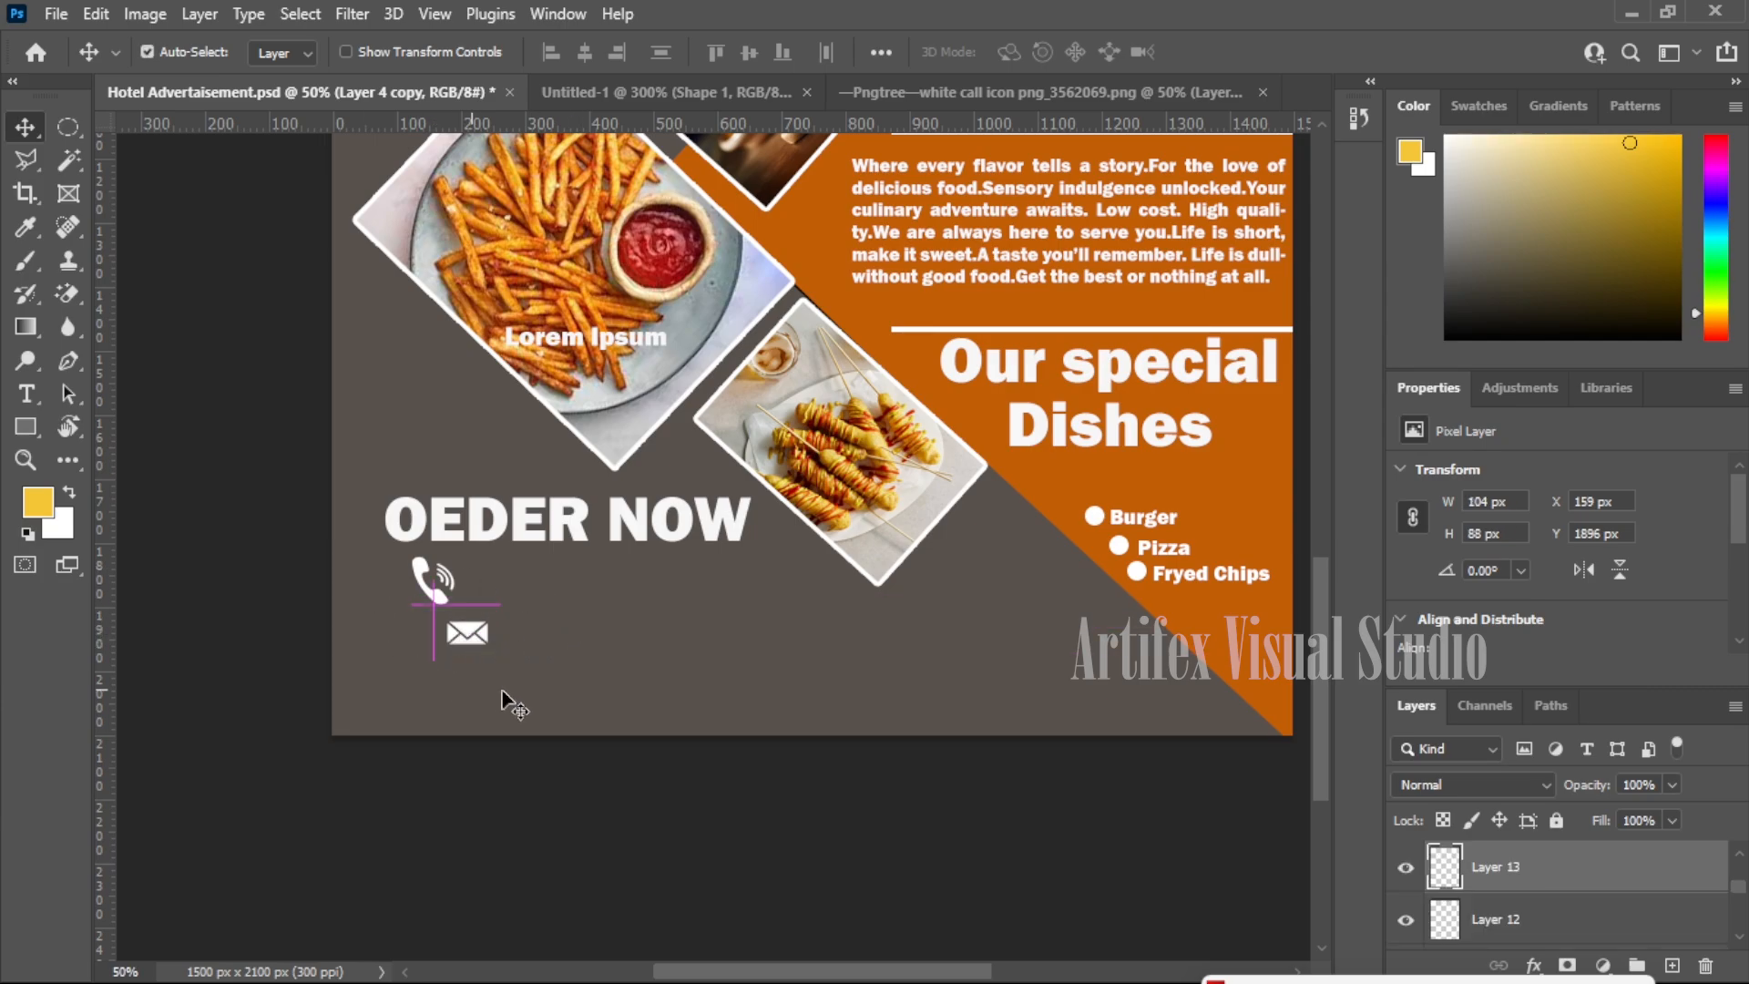
pyautogui.scroll(-2, 551, 645)
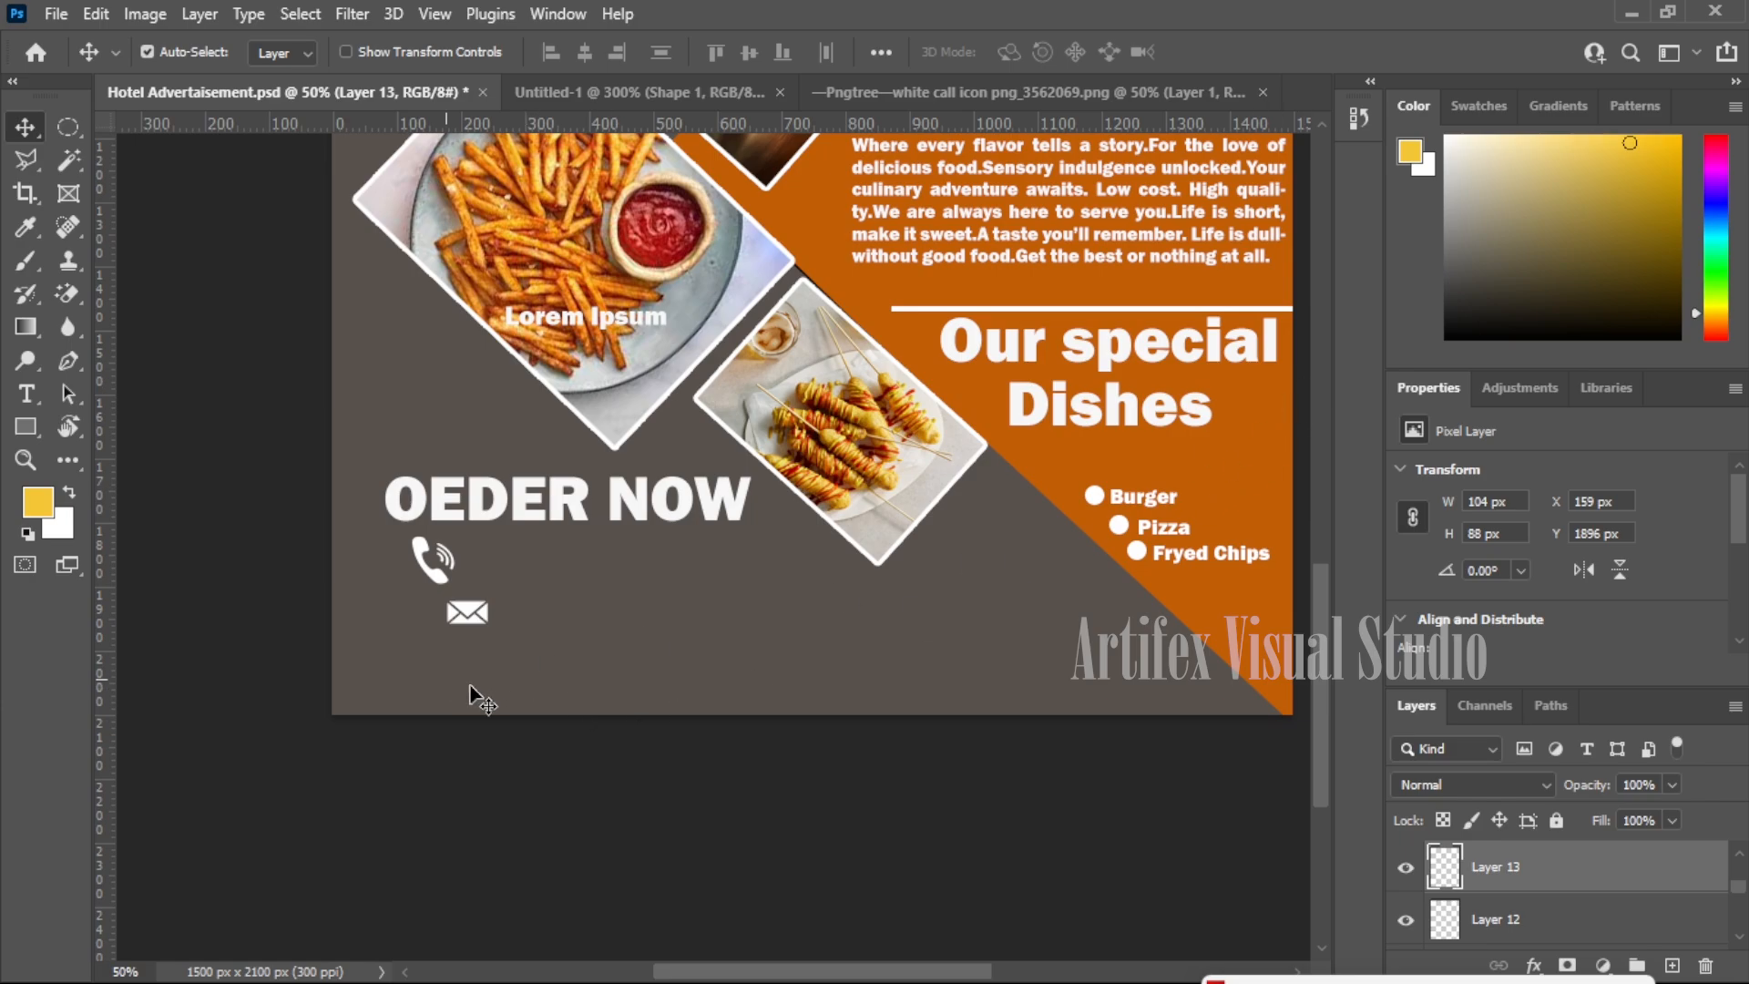
# - Paste and scale down the location pin icon, undoing an accidental background move
pyautogui.scroll(10, 569, 700)
pyautogui.scroll(-5, 570, 701)
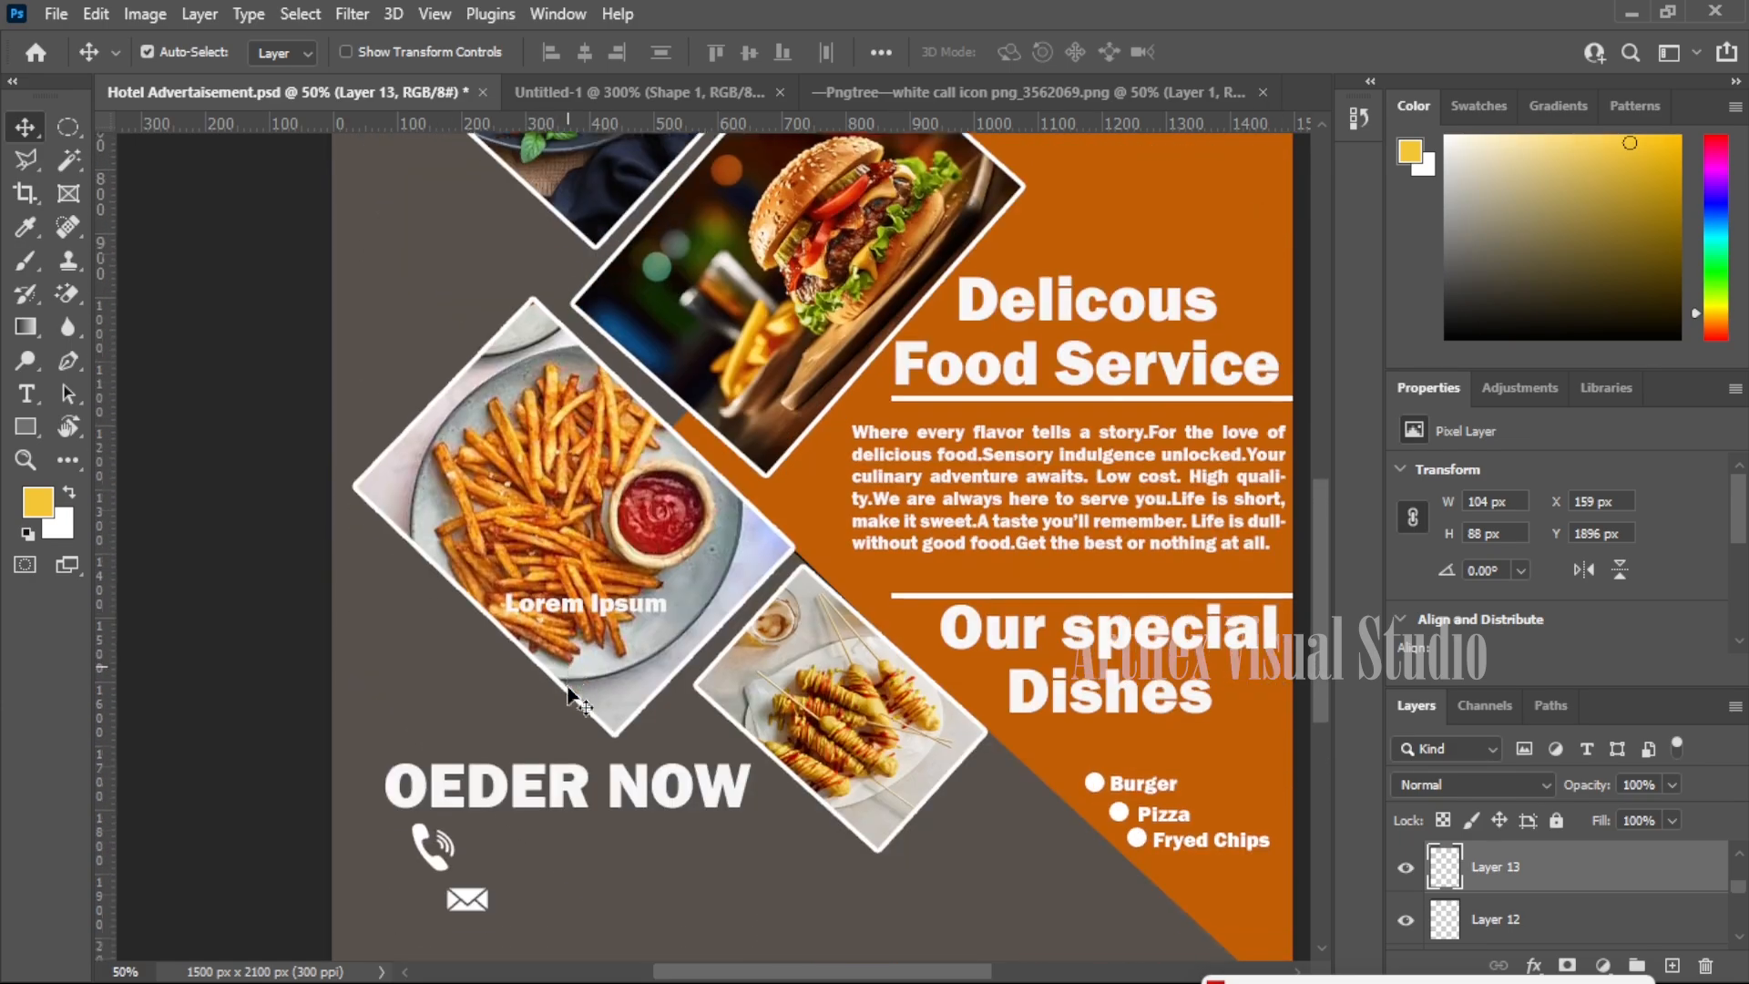
pyautogui.hotkey('ctrl', 'v')
pyautogui.hotkey('ctrl', 't')
pyautogui.moveTo(572, 707); pyautogui.dragTo(513, 740)
pyautogui.press('Return')
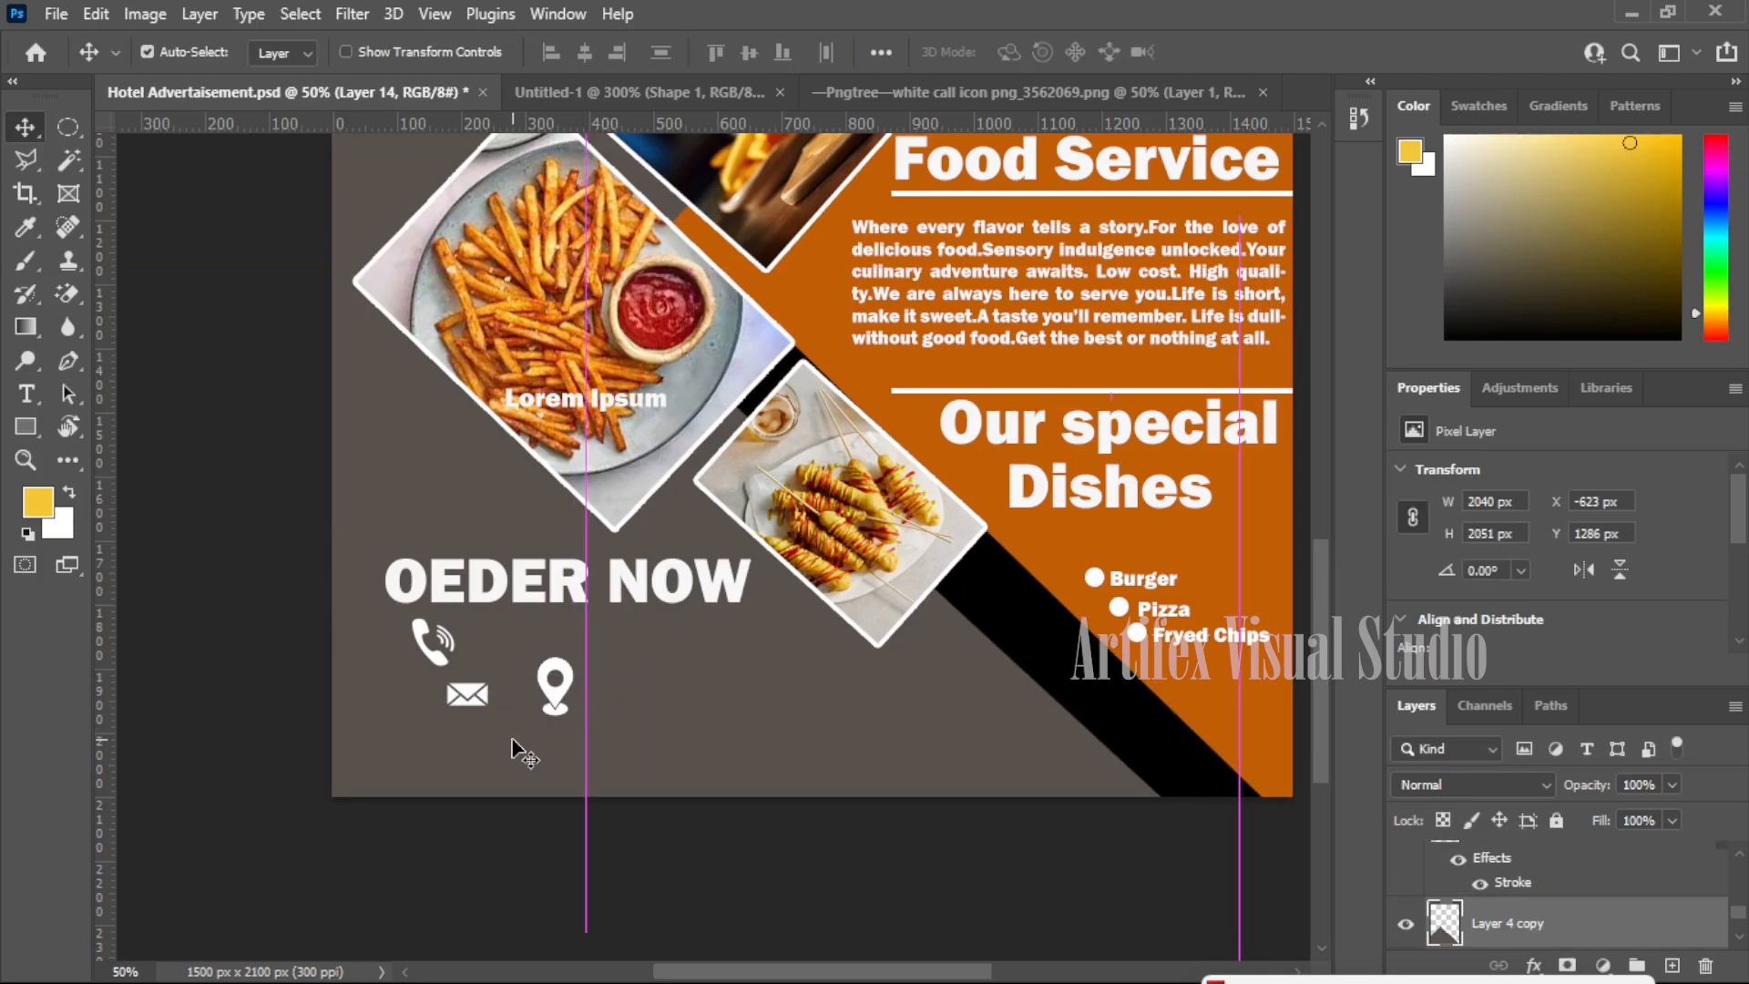
pyautogui.hotkey('ctrl', 'z')
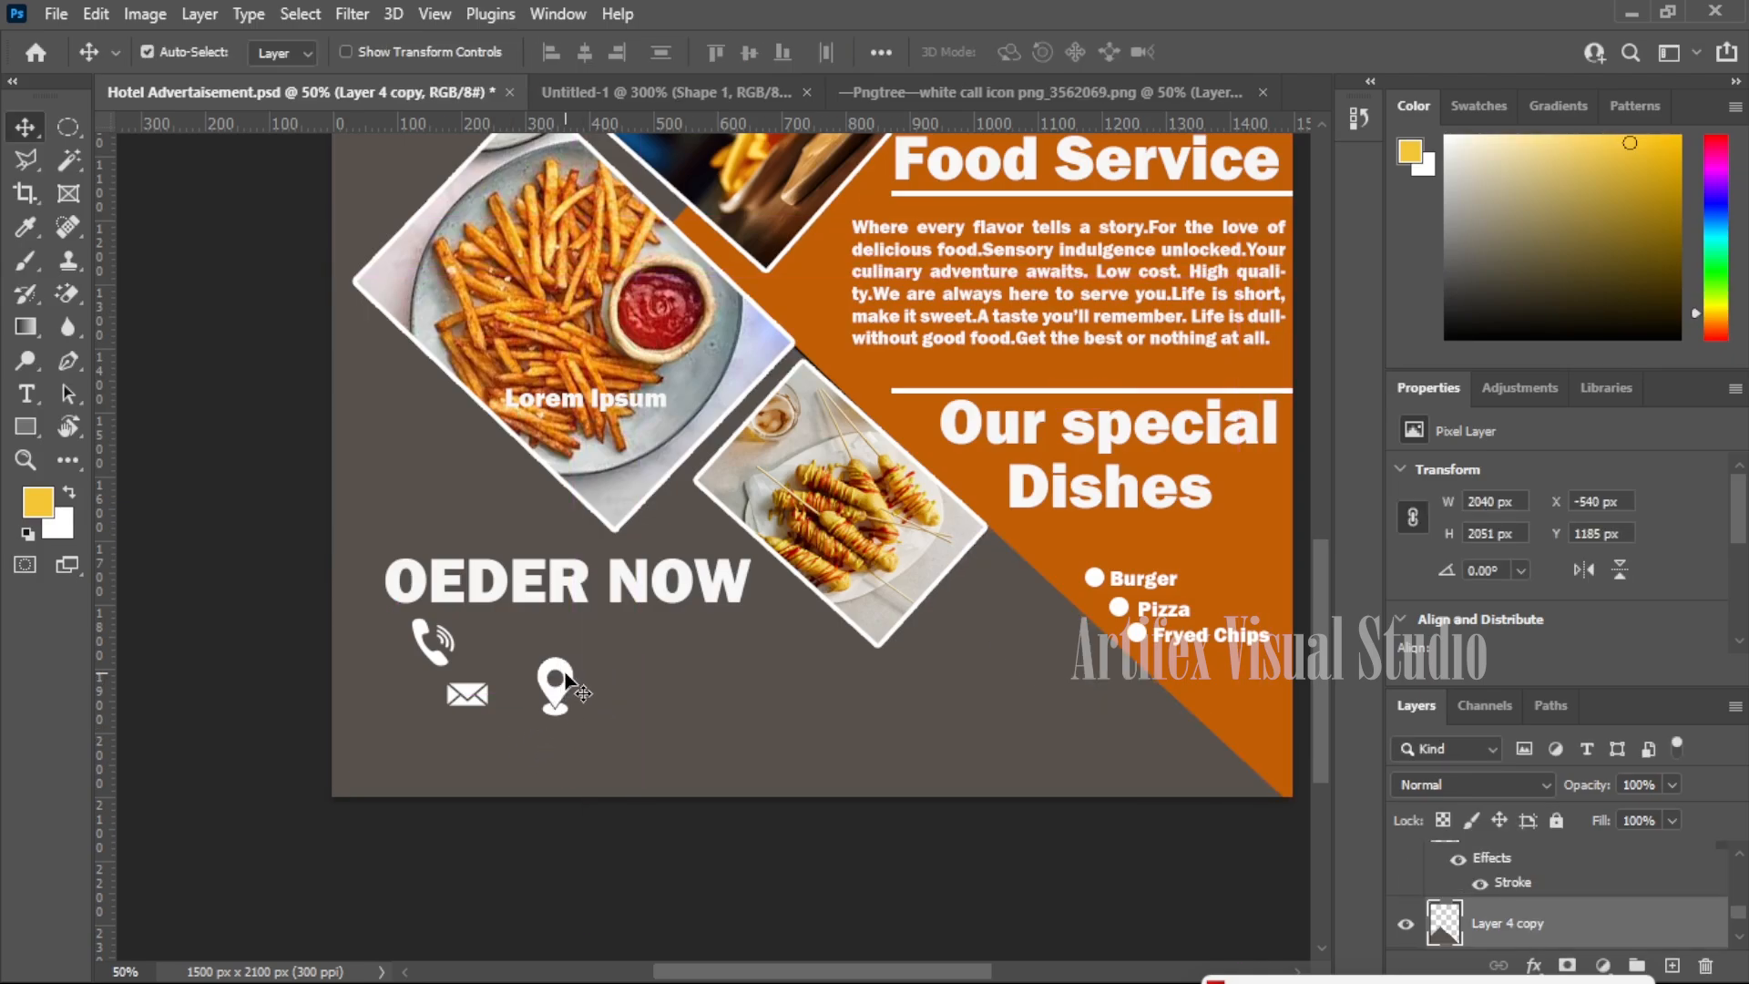
# - Place the 44 × 73 px pin in a column beneath the envelope
pyautogui.keyDown('ctrl'); pyautogui.click(551, 710); pyautogui.keyUp('ctrl')
pyautogui.moveTo(550, 711); pyautogui.dragTo(511, 763)
pyautogui.hotkey('ctrl', 't')
pyautogui.press('Return')
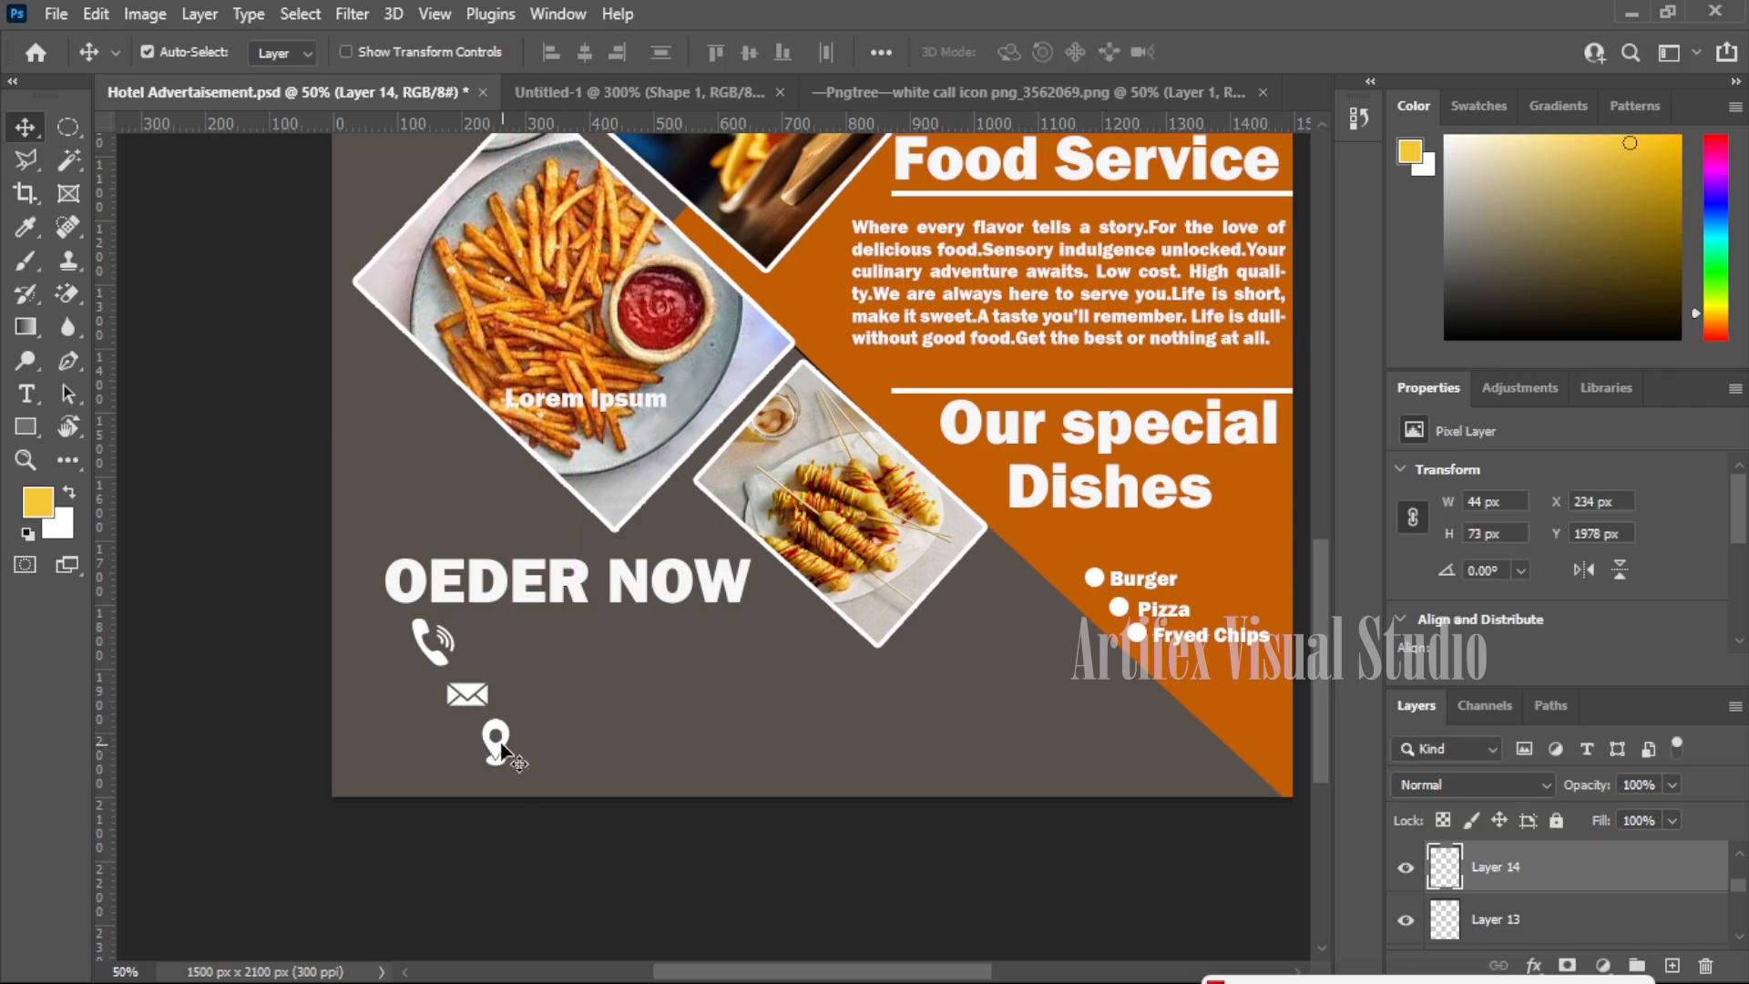
pyautogui.moveTo(506, 745); pyautogui.dragTo(435, 758)
pyautogui.scroll(1, 792, 783)
pyautogui.scroll(3, 785, 712)
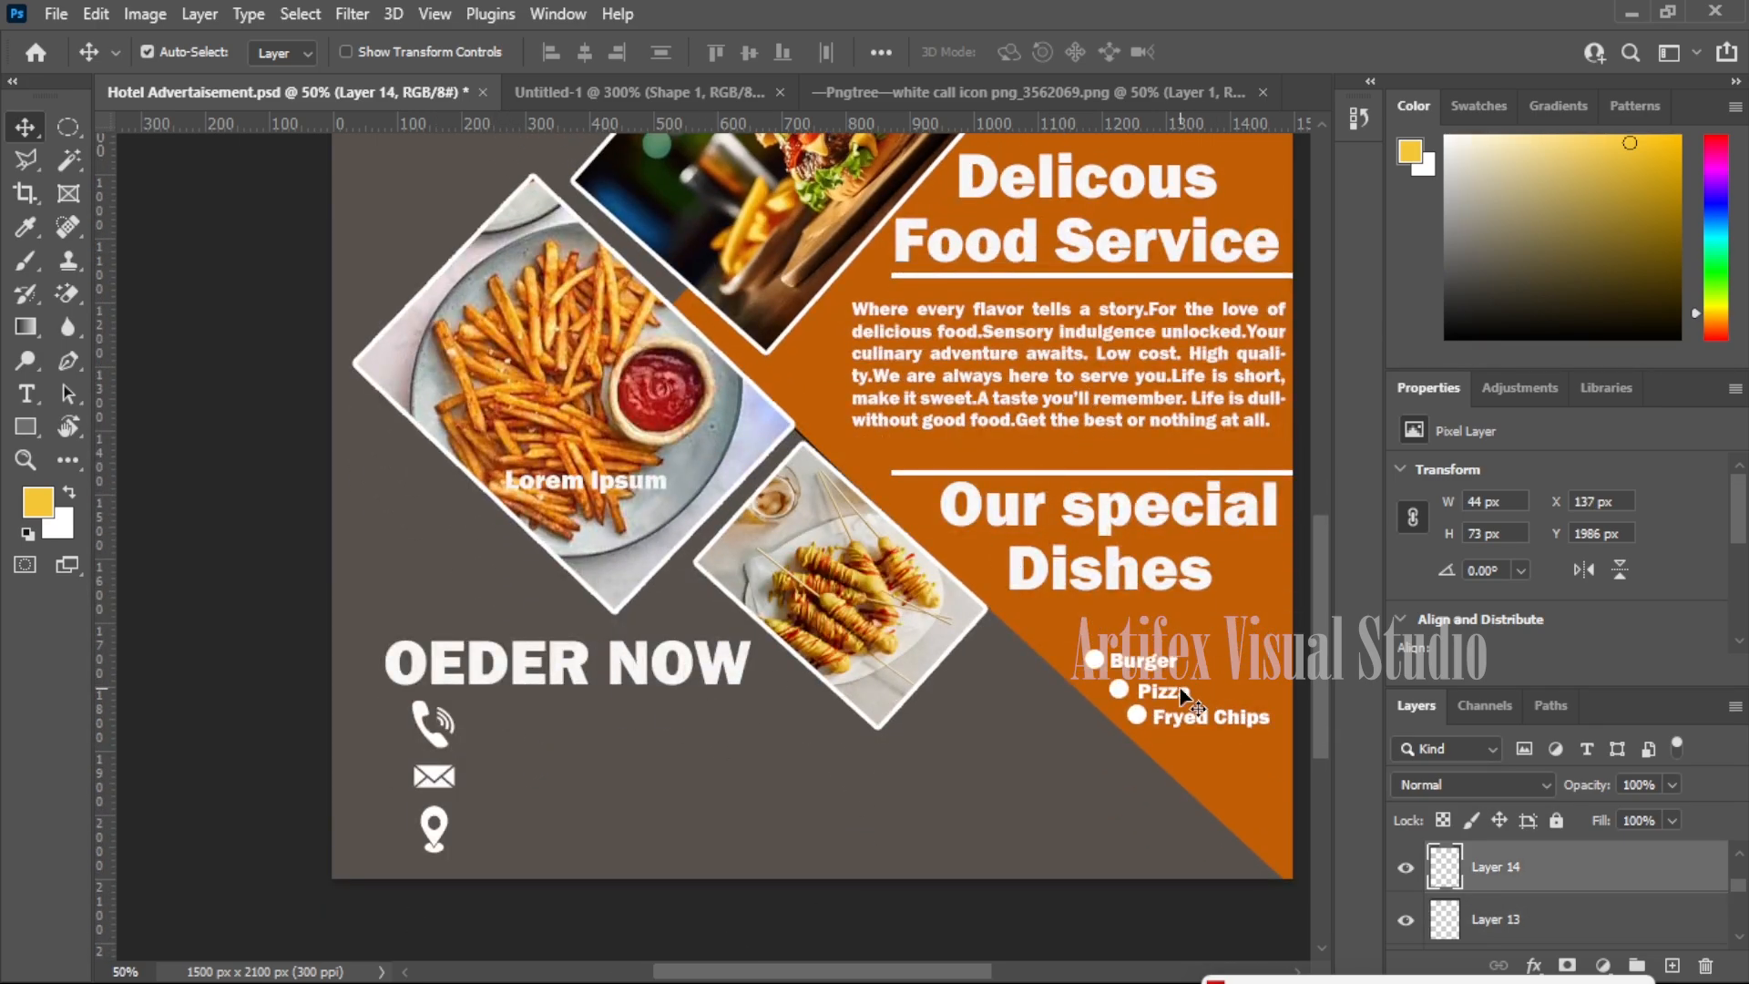
# - Copy the Burger text beside the phone icon and retype it as the phone number
pyautogui.moveTo(1159, 665); pyautogui.dragTo(546, 729)
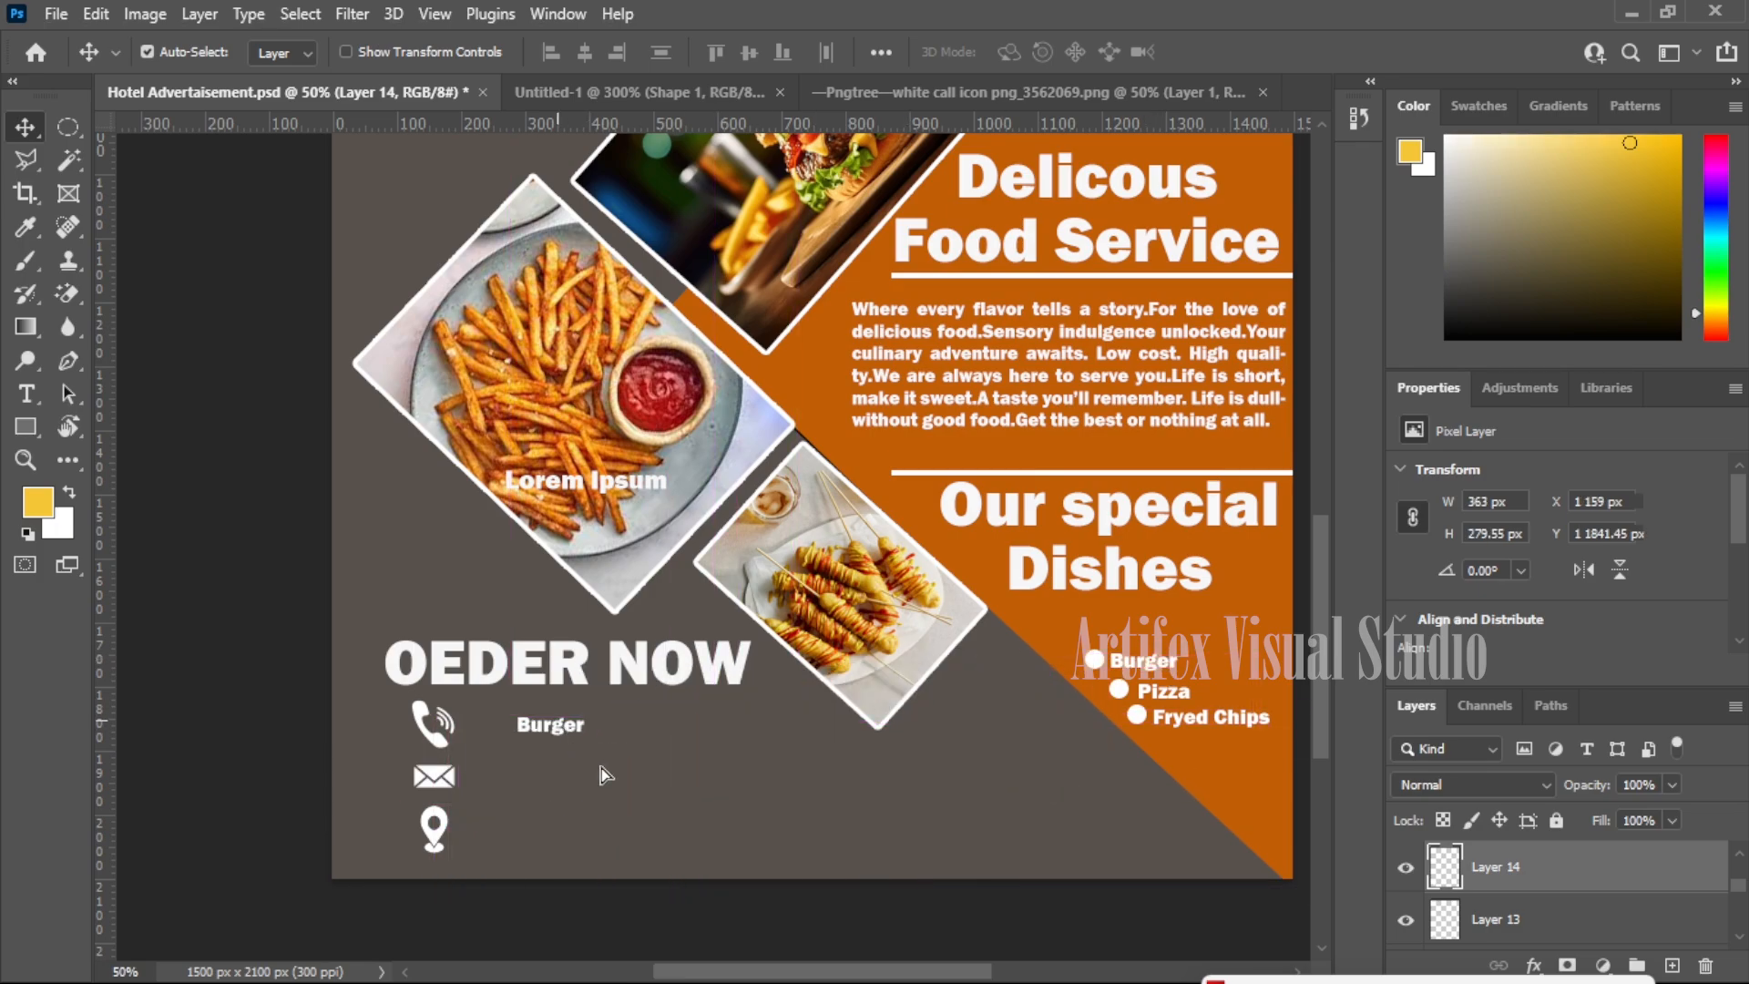
pyautogui.press('t')
pyautogui.click(551, 729)
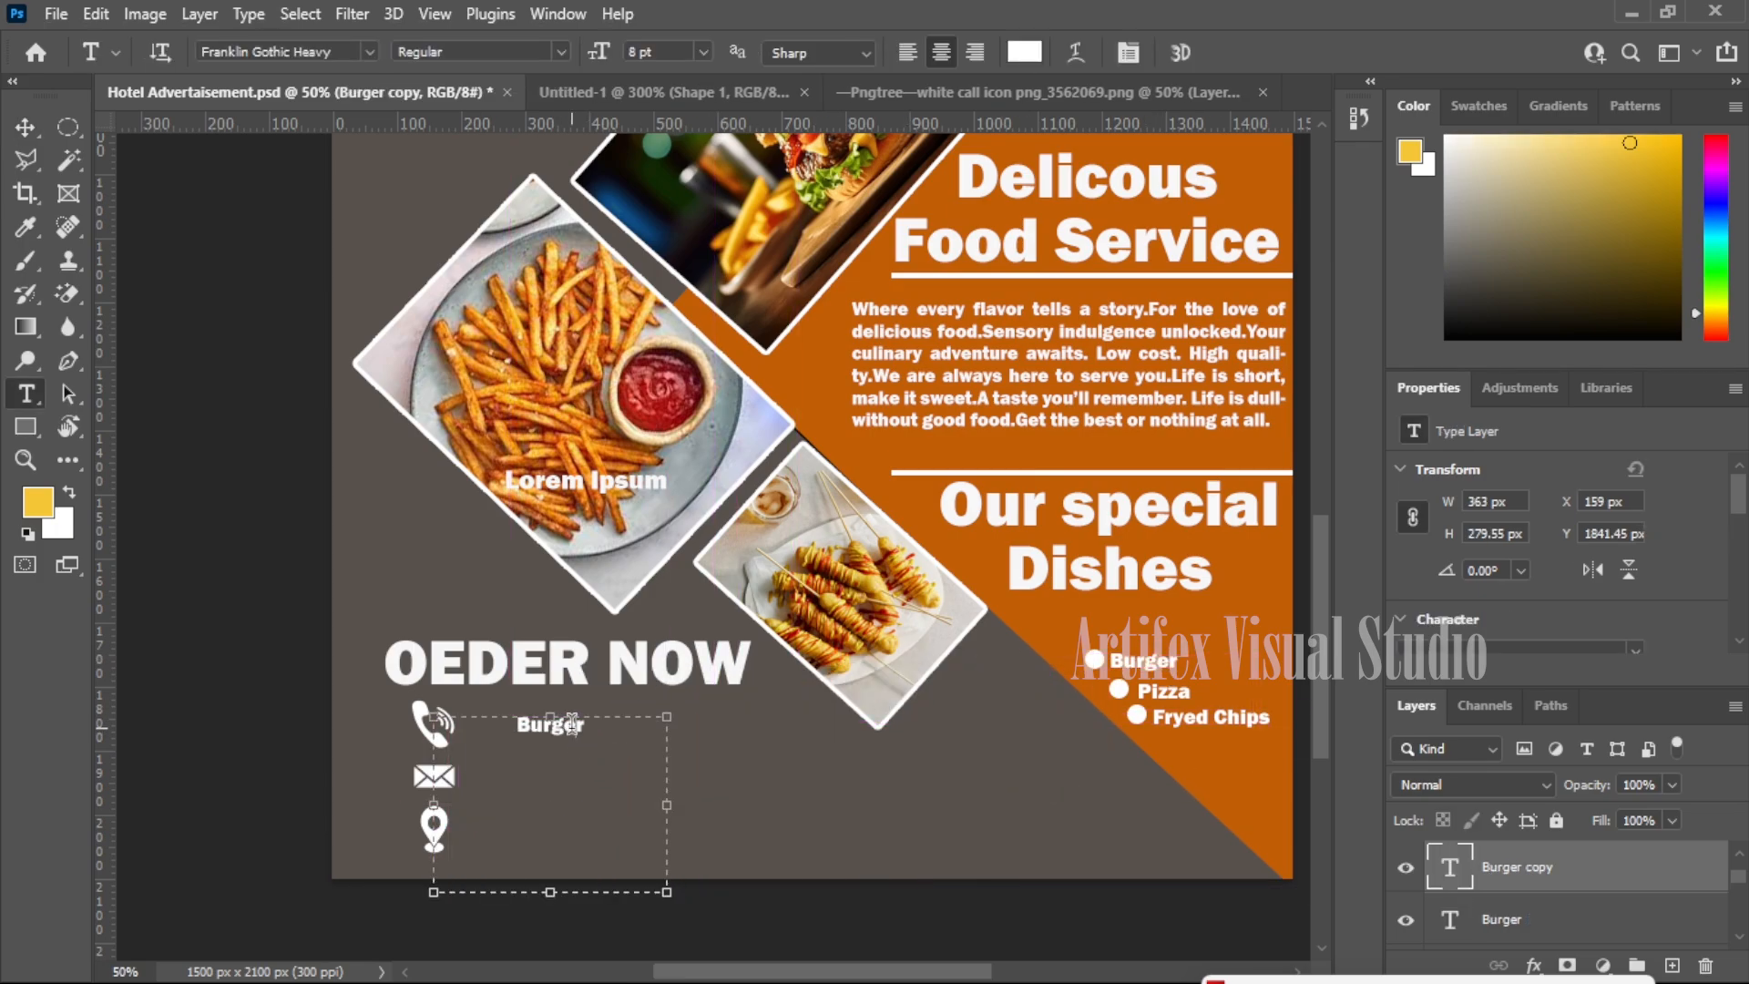
pyautogui.hotkey('ctrl', 'a')
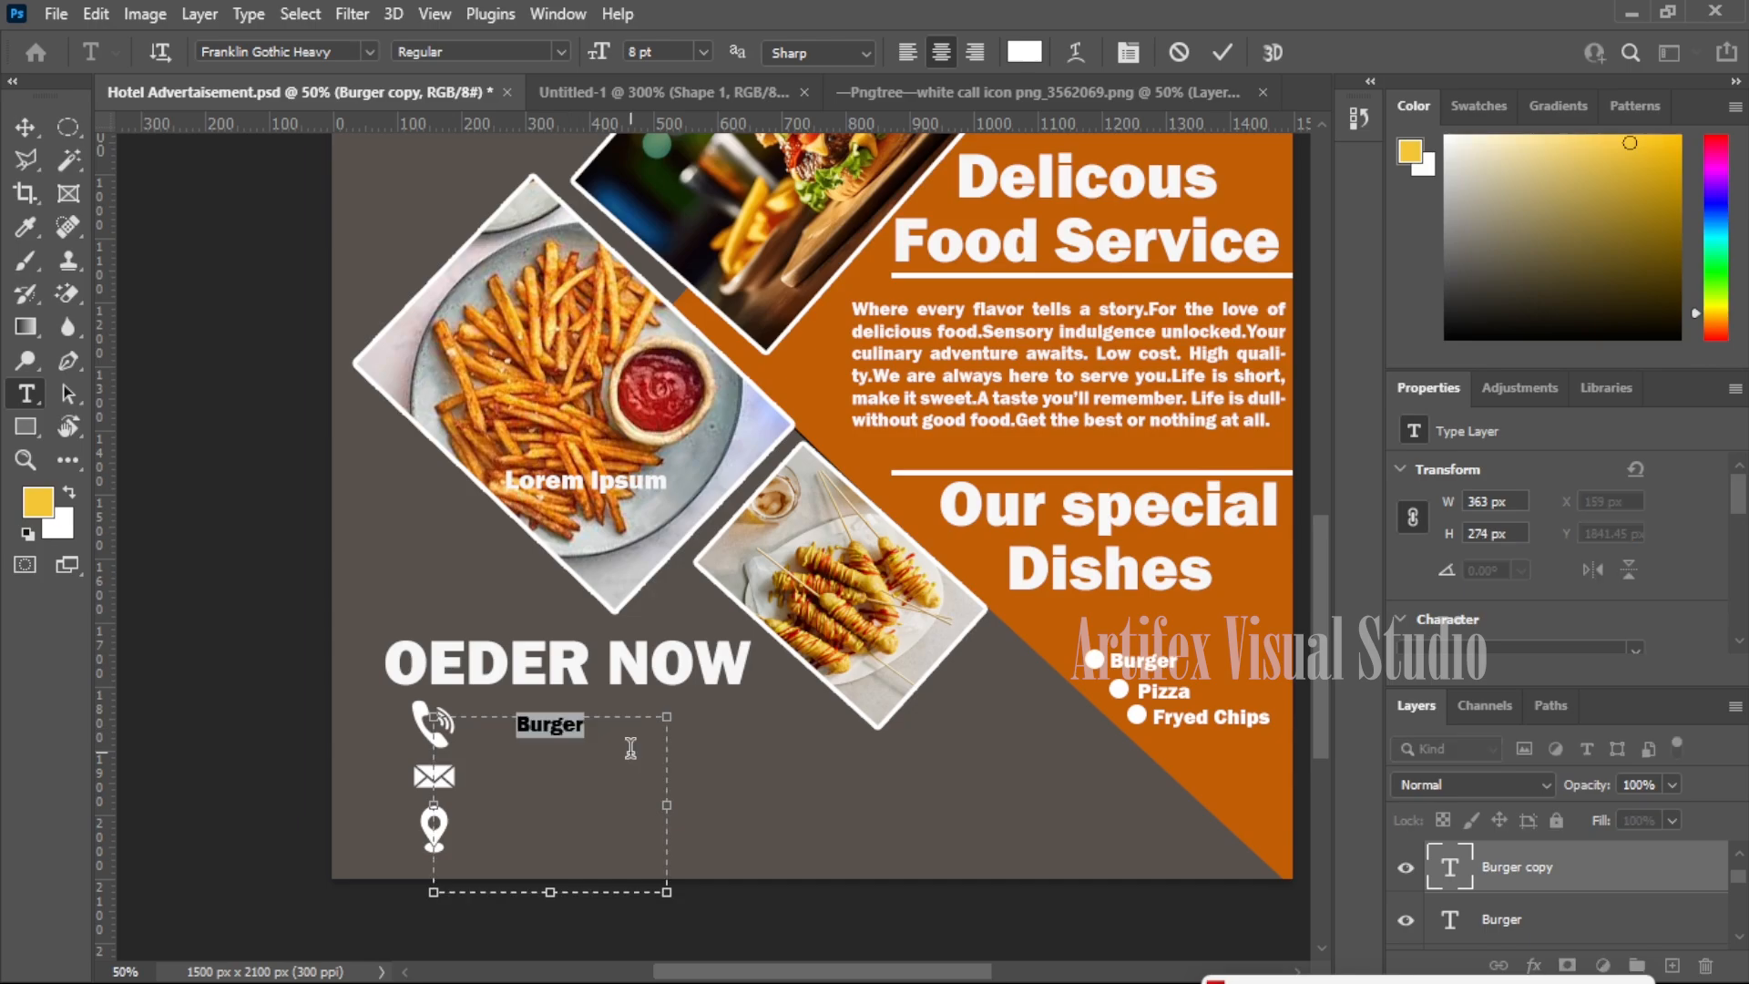
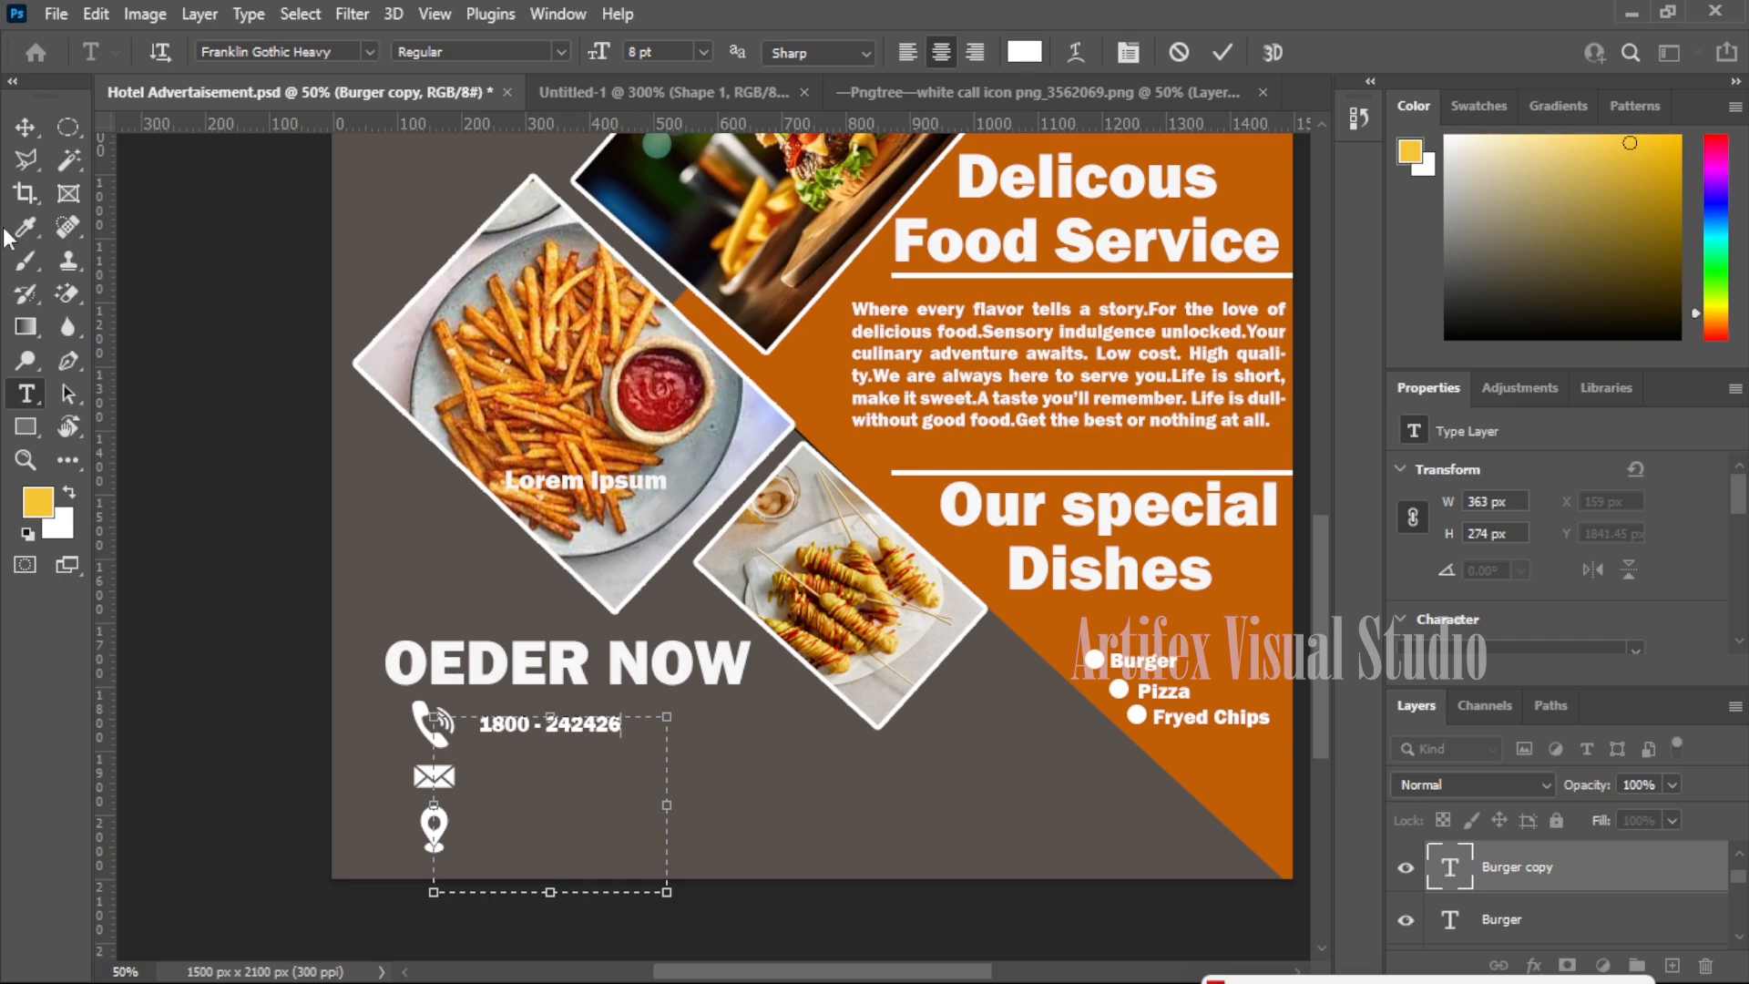
pyautogui.hotkey('ctrl', 'Return')
pyautogui.press('v')
pyautogui.moveTo(547, 739); pyautogui.dragTo(571, 737)
# - Shrink the phone icon slightly to about 56 × 64 px
pyautogui.click(446, 740)
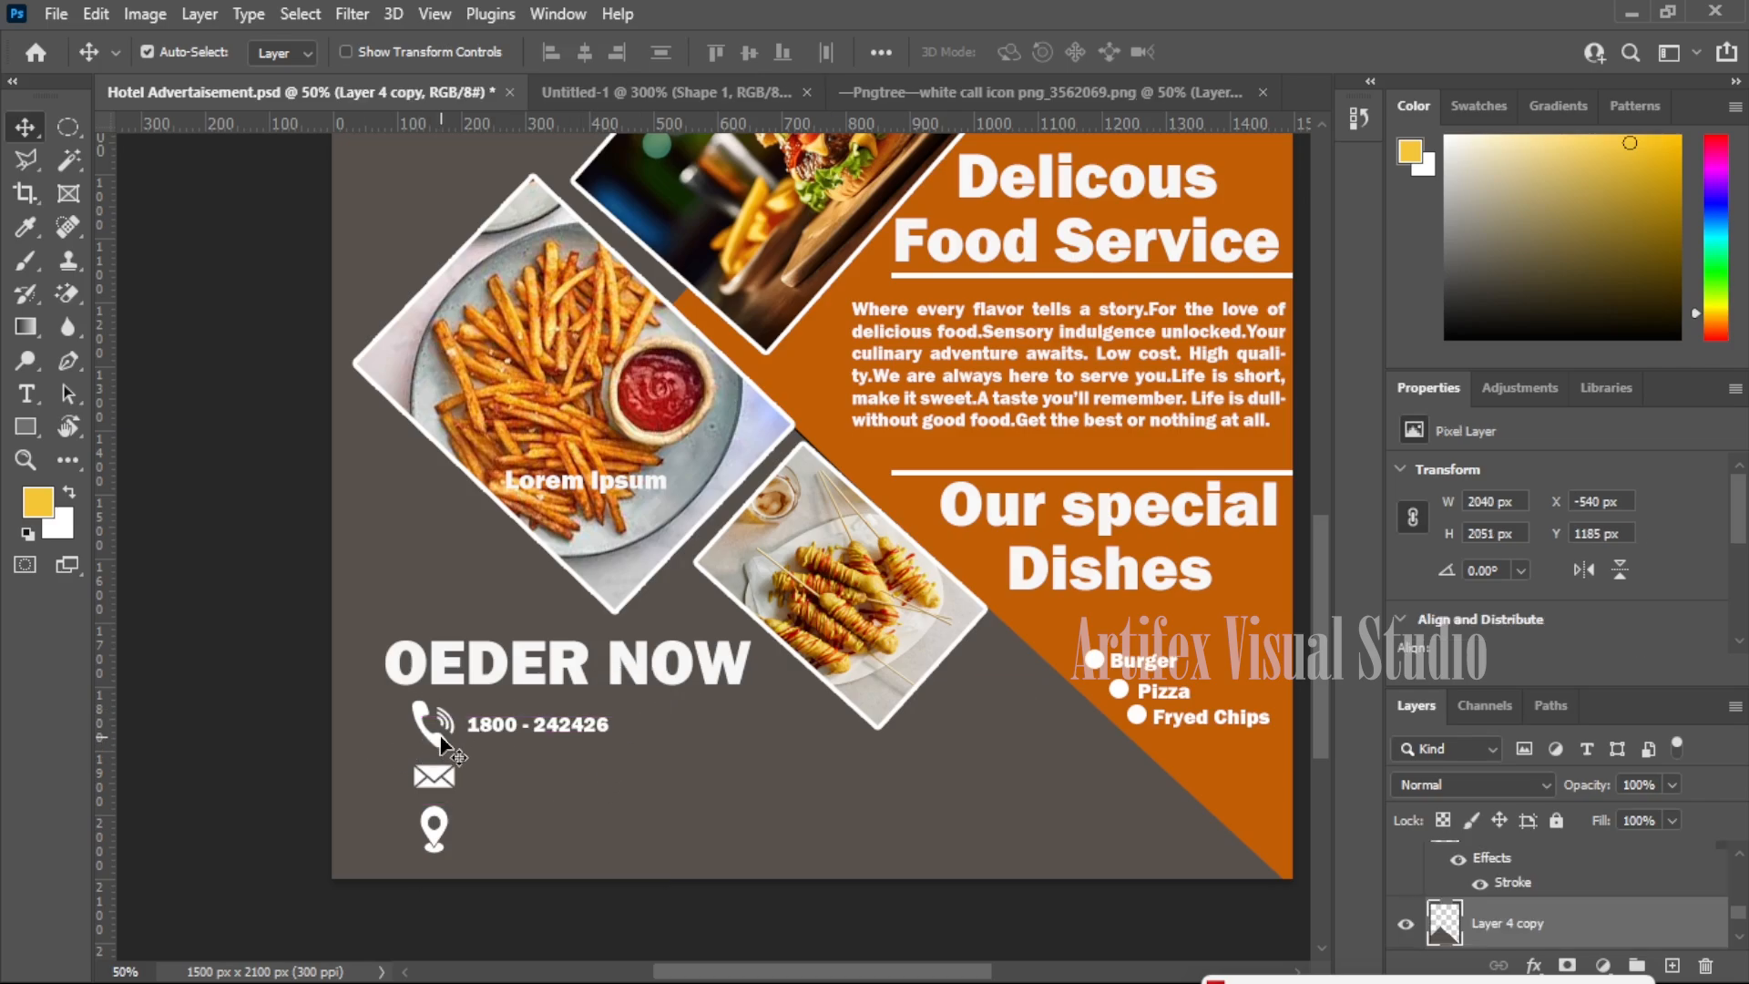
pyautogui.click(441, 752)
pyautogui.hotkey('ctrl', 't')
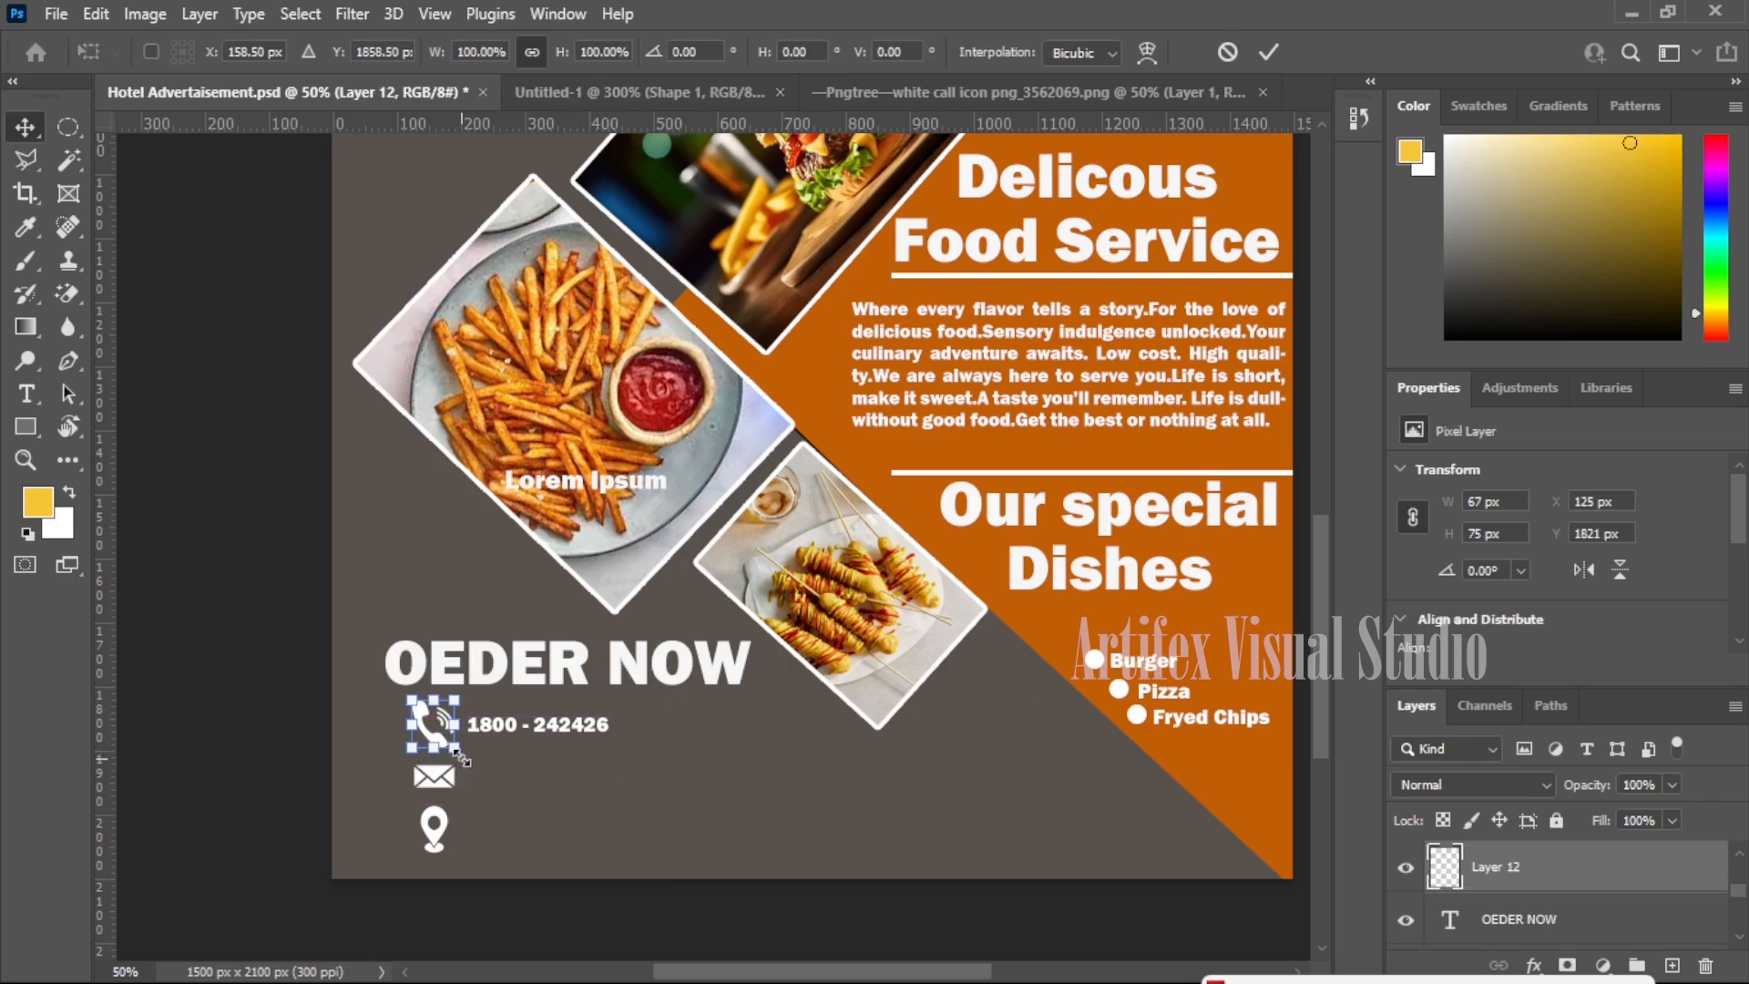
pyautogui.moveTo(456, 748); pyautogui.dragTo(516, 779)
pyautogui.press('Return')
pyautogui.click(456, 779)
# - Replace the number beside the envelope with the contact e-mail and copy it beside the pin
pyautogui.press('t')
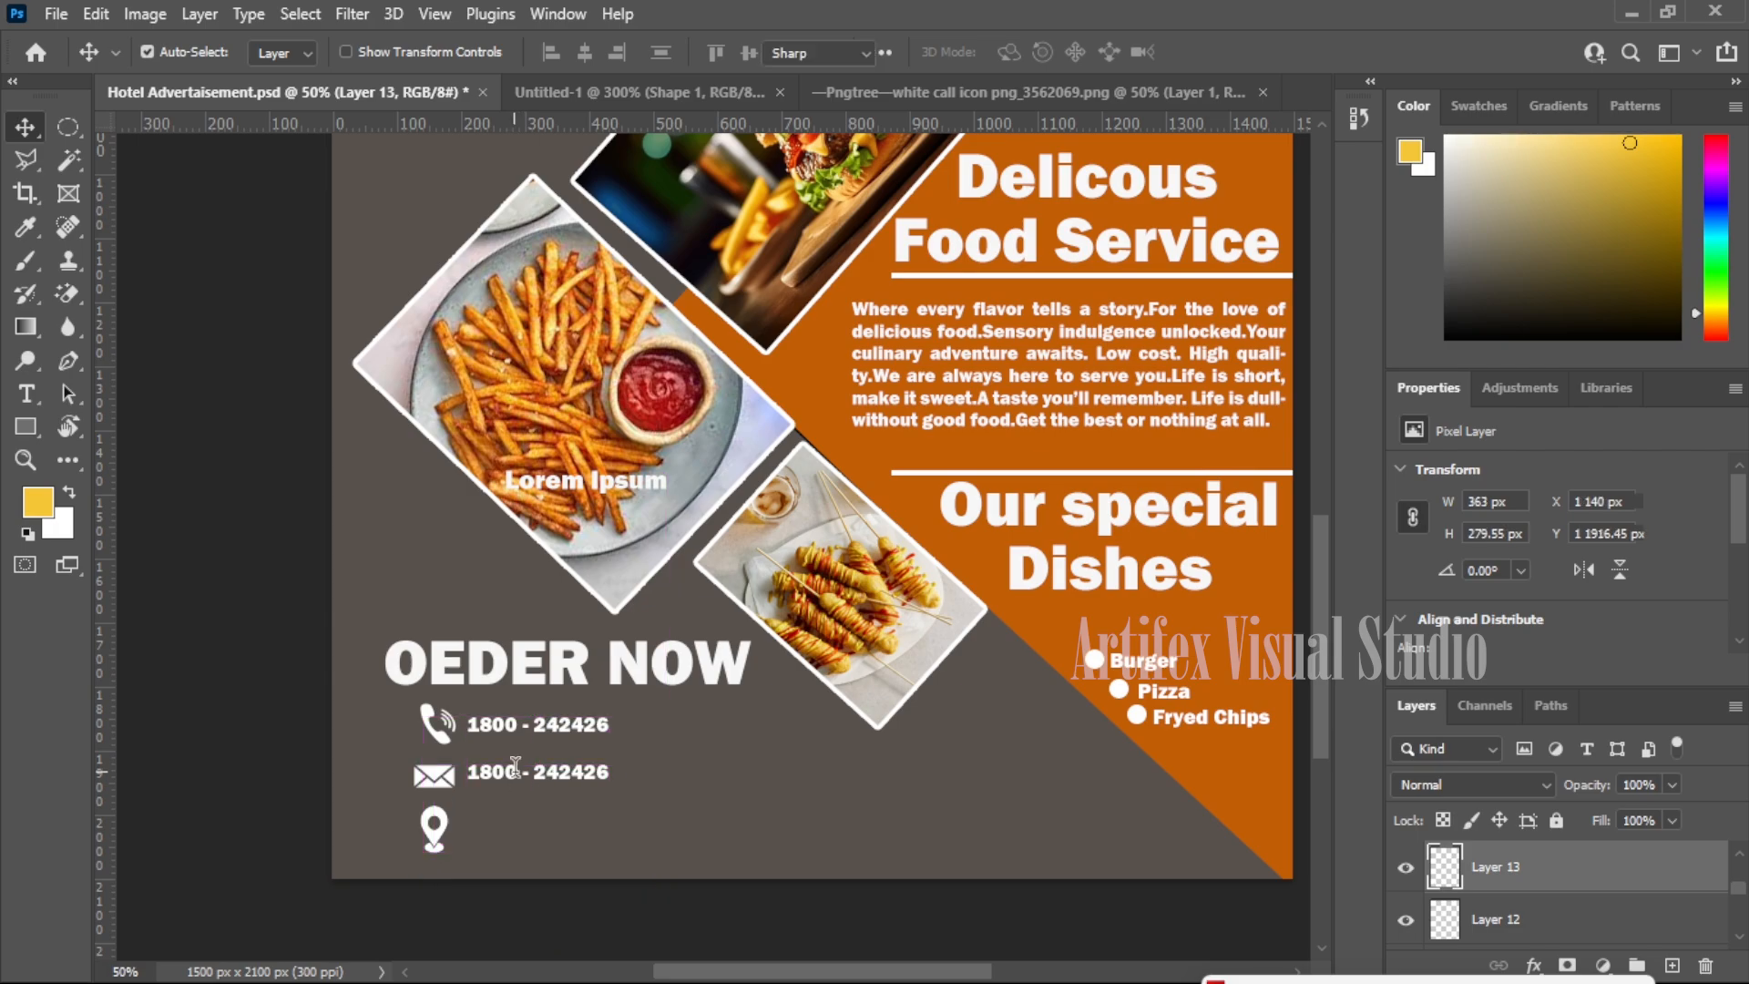
pyautogui.click(557, 765)
pyautogui.hotkey('ctrl', 'a')
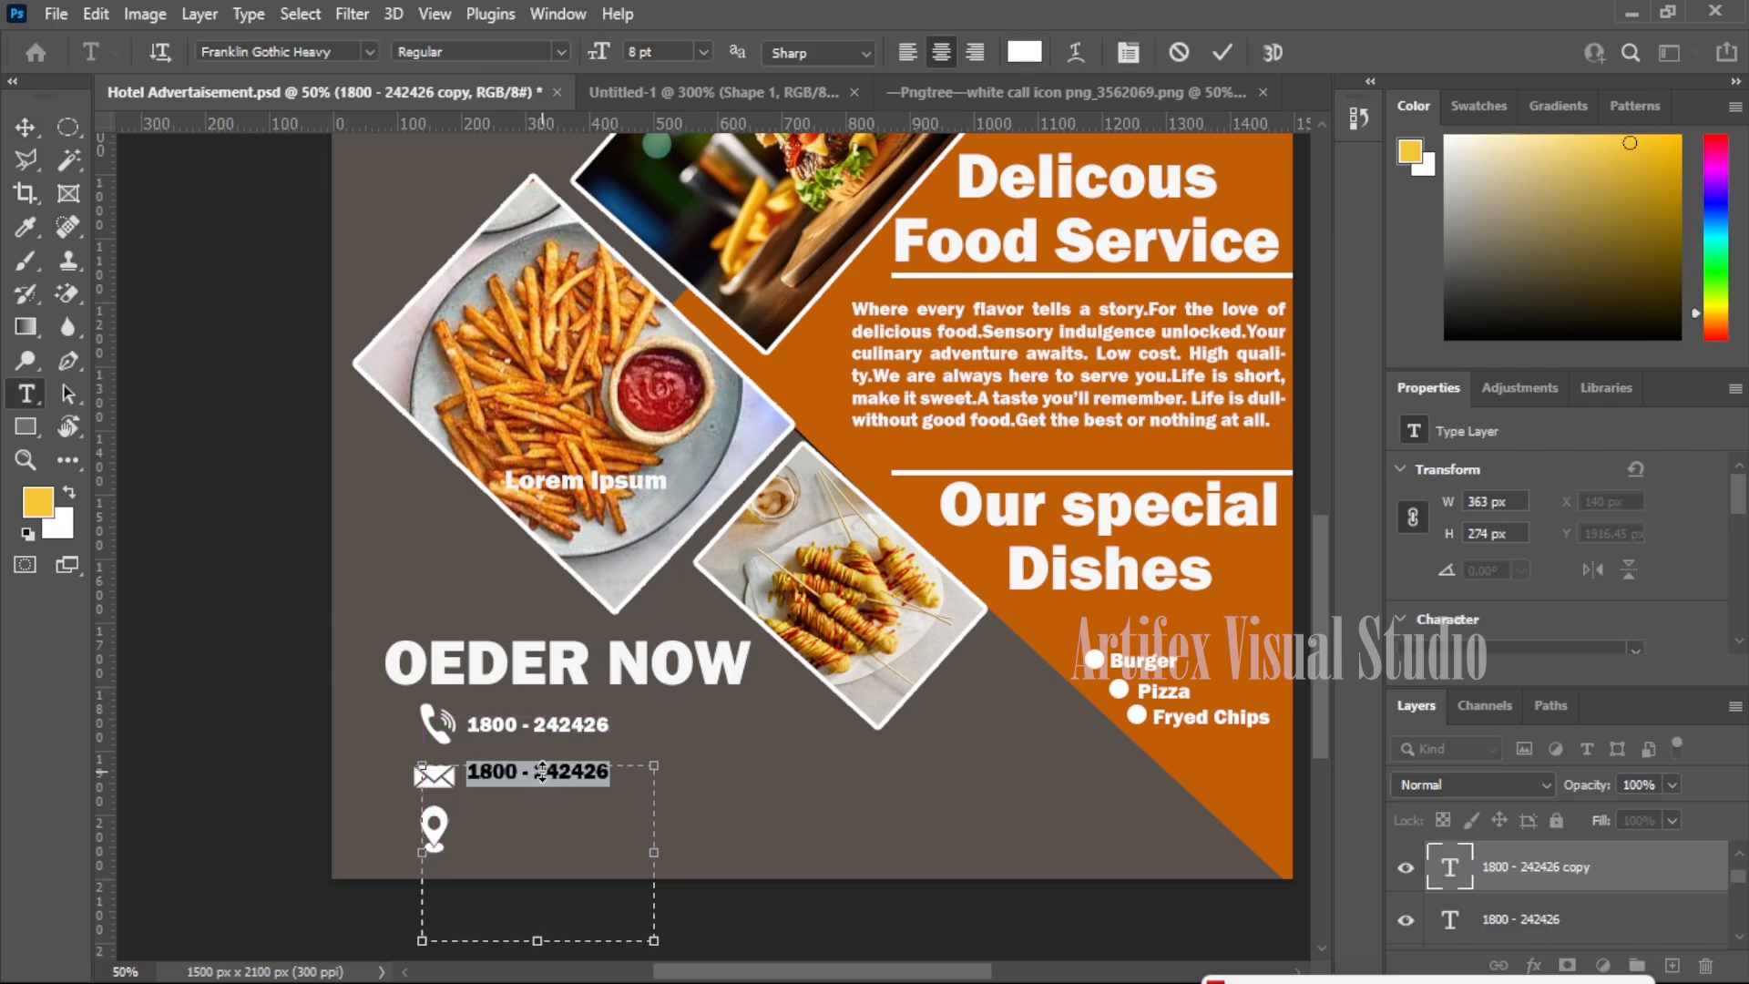
pyautogui.press('BackSpace')
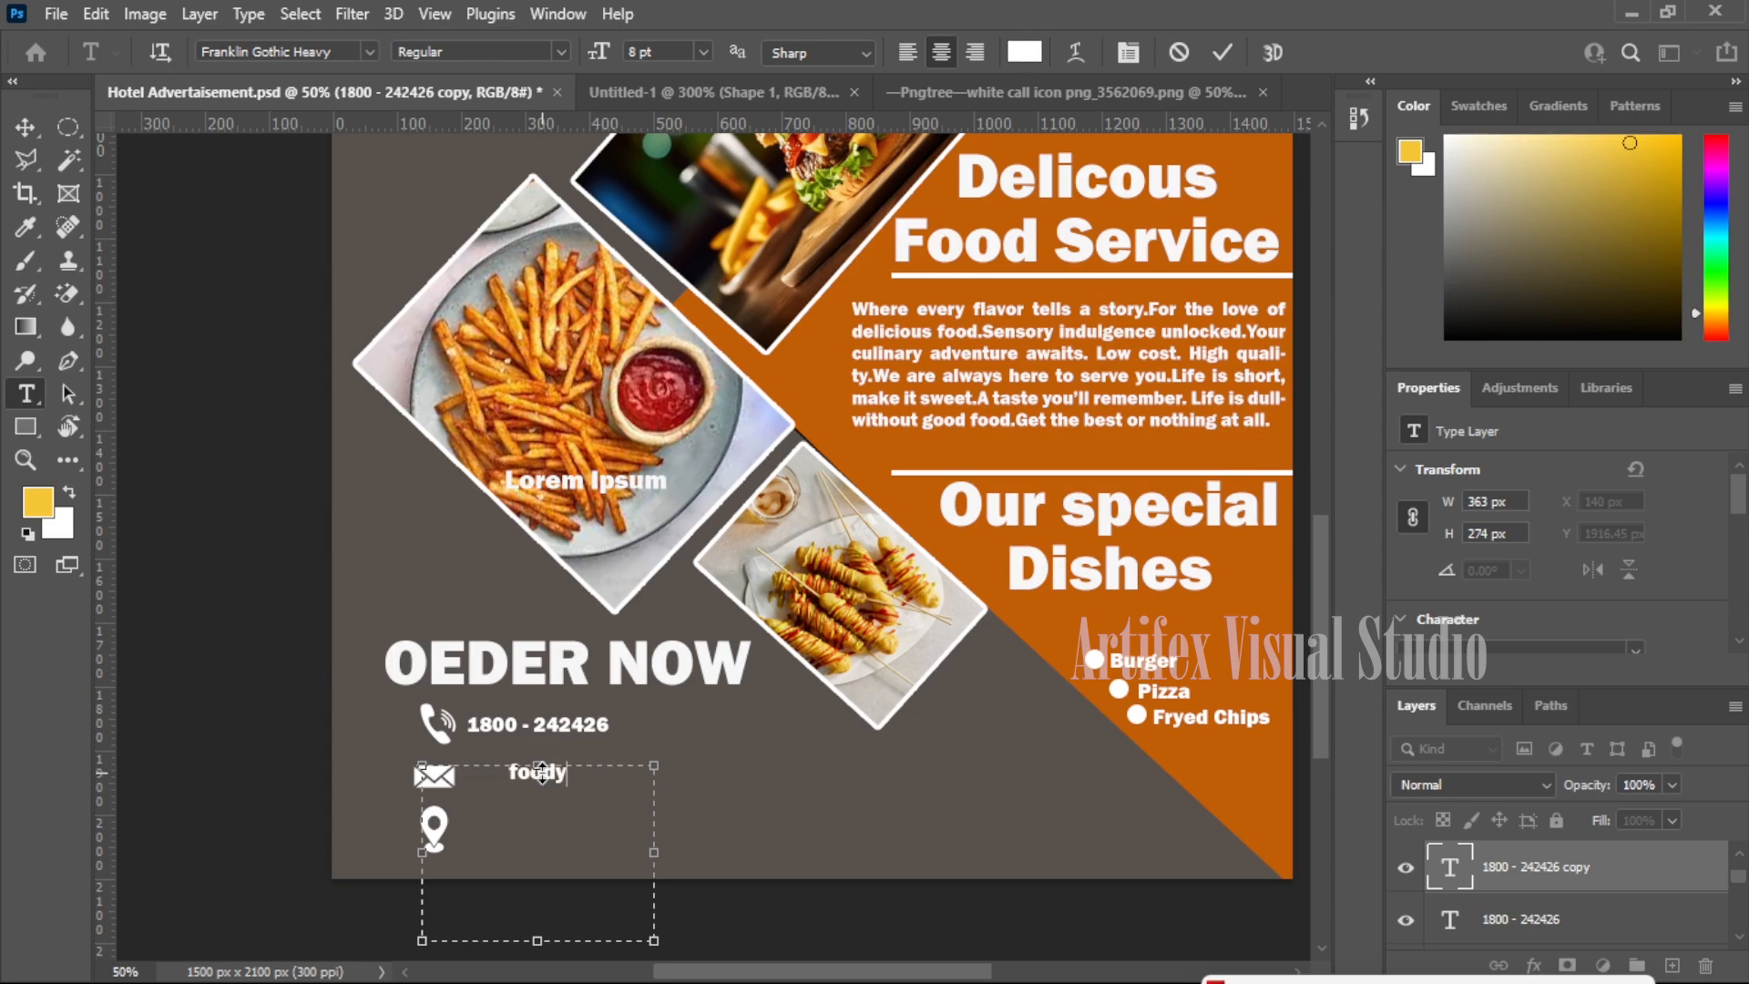
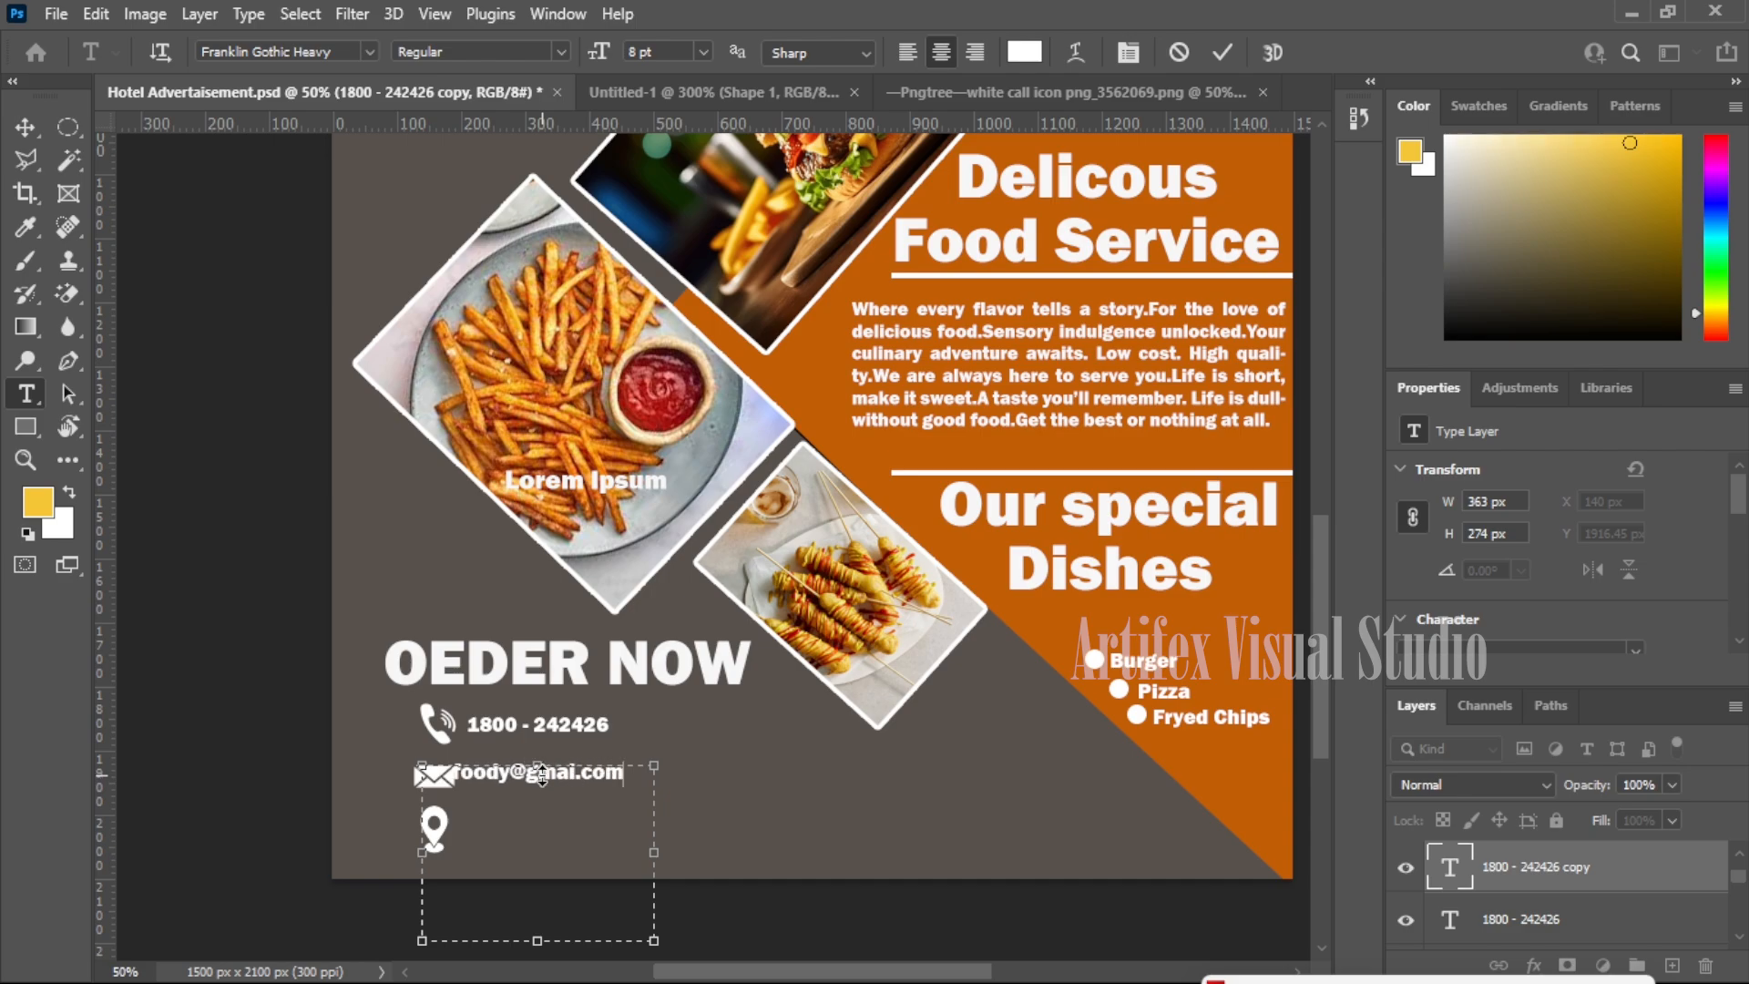
pyautogui.click(31, 124)
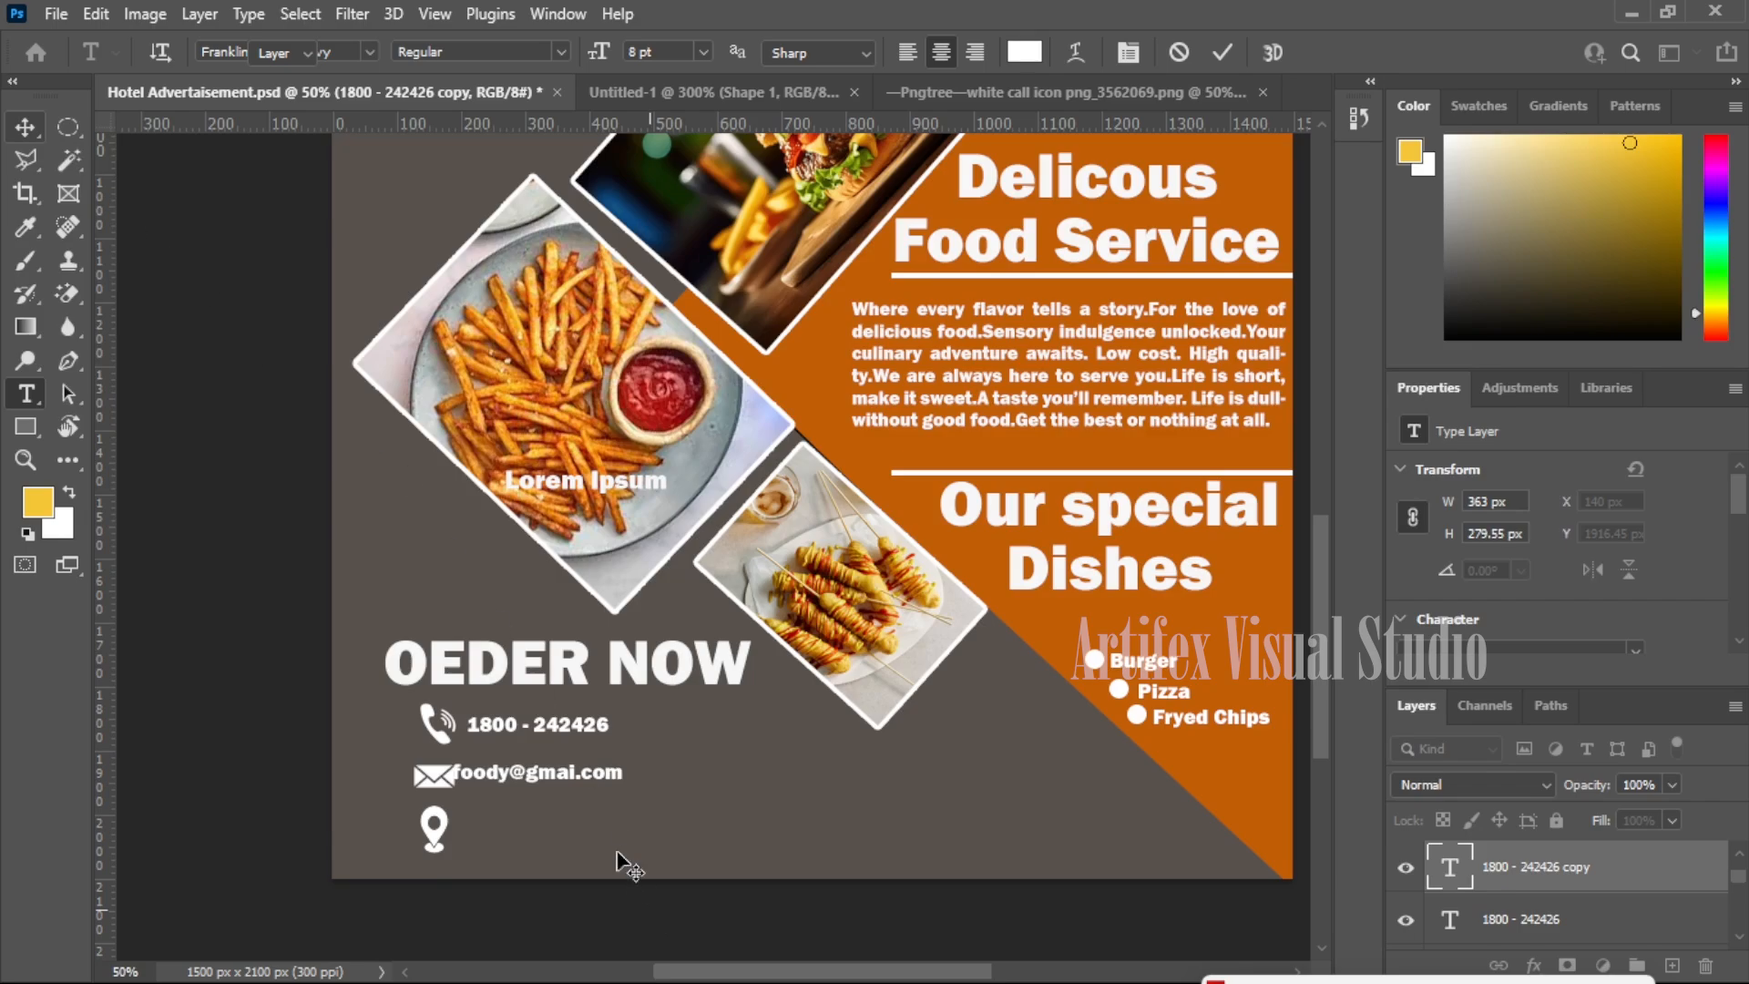
pyautogui.moveTo(588, 774); pyautogui.dragTo(604, 781)
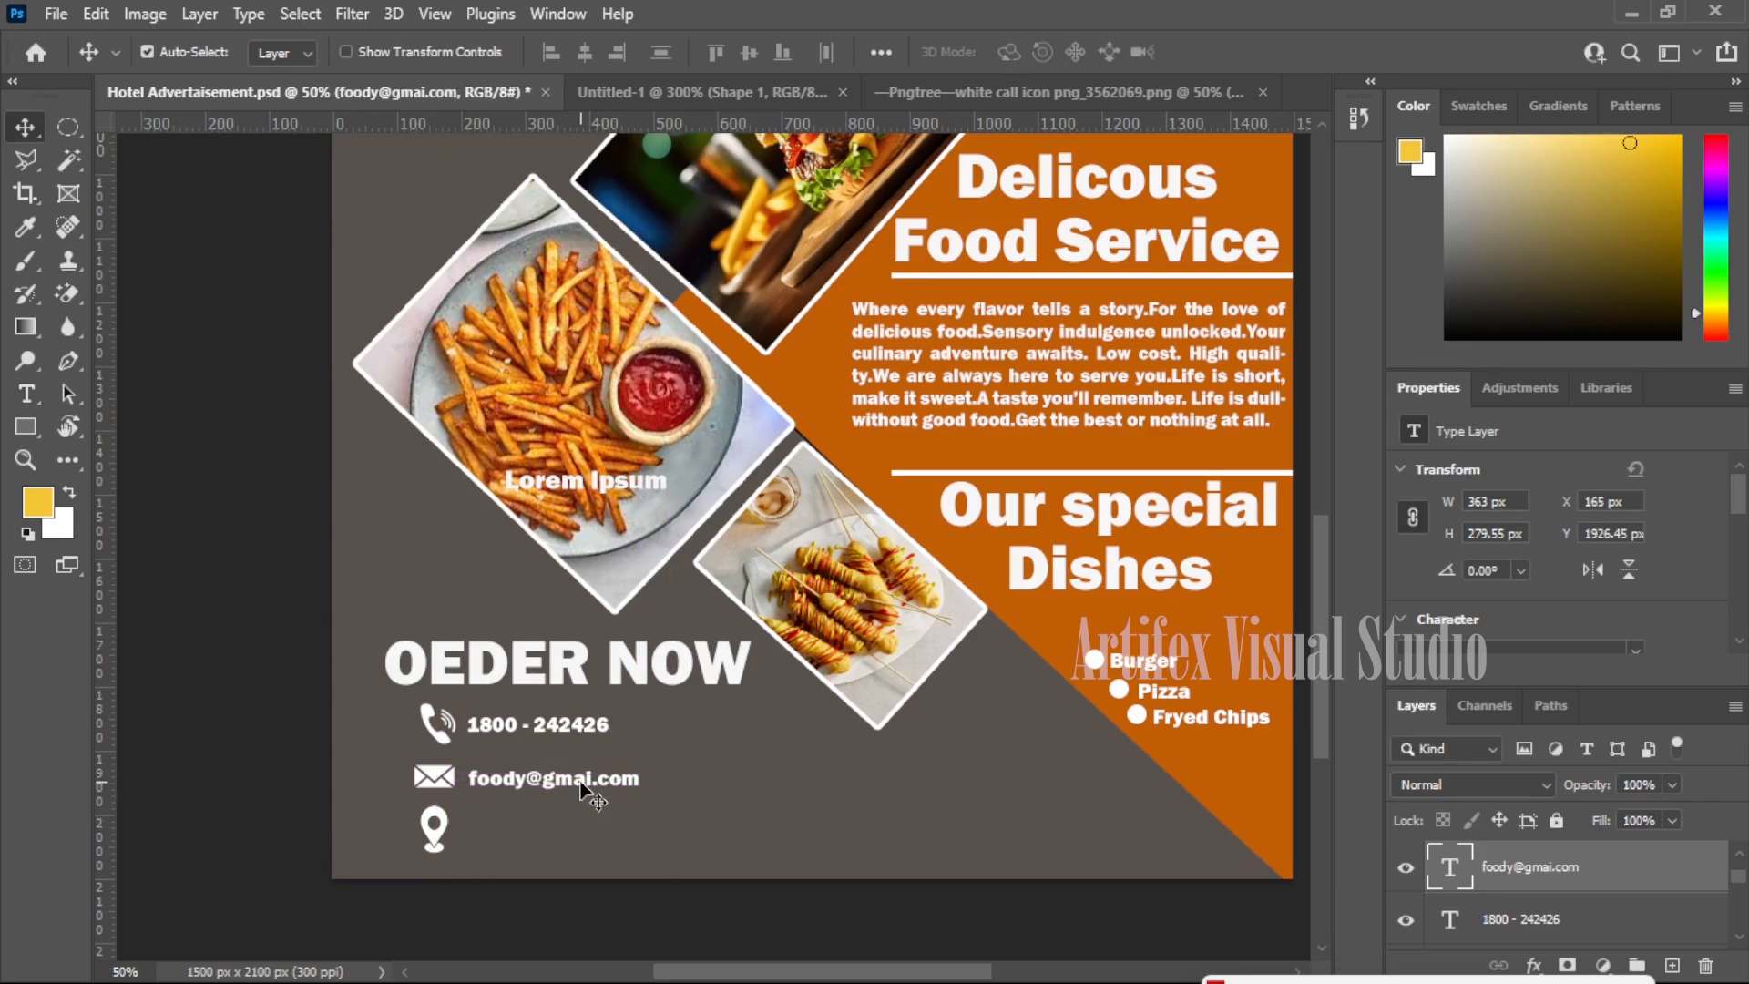
pyautogui.moveTo(583, 785); pyautogui.dragTo(583, 842)
# - Retype the copied e-mail line as the restaurant's street address and align it with the contact rows above
pyautogui.press('t')
pyautogui.click(608, 831)
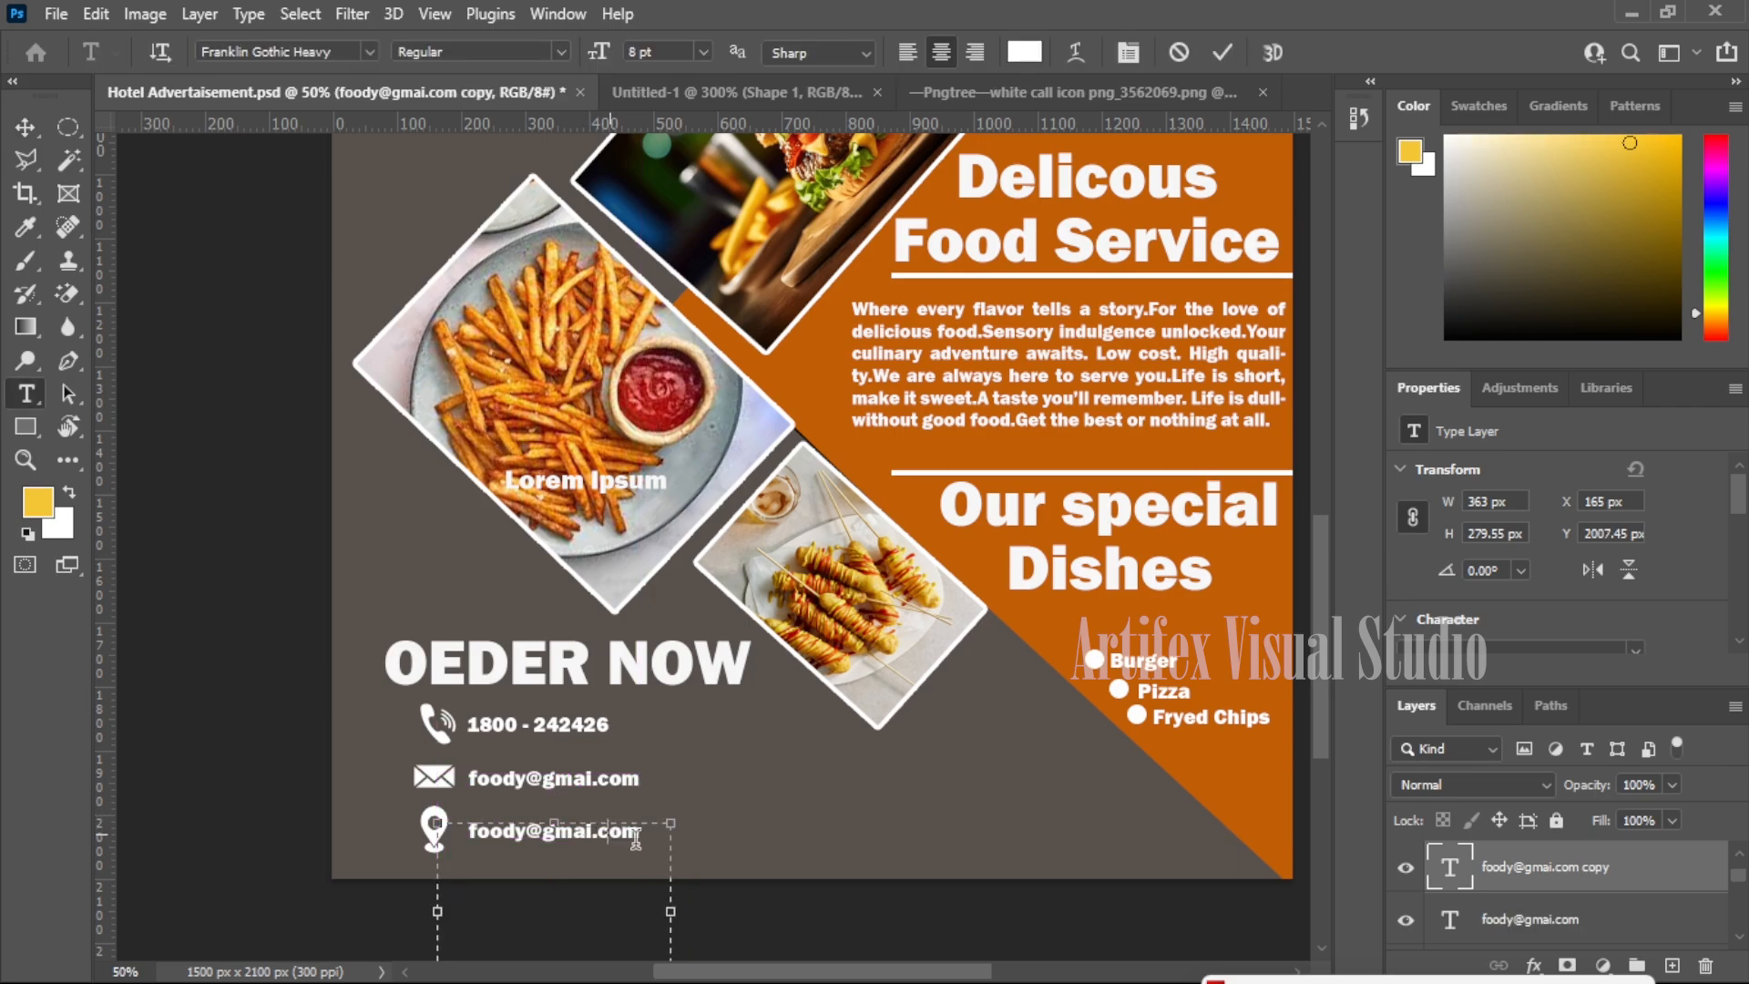
pyautogui.tripleClick(635, 835)
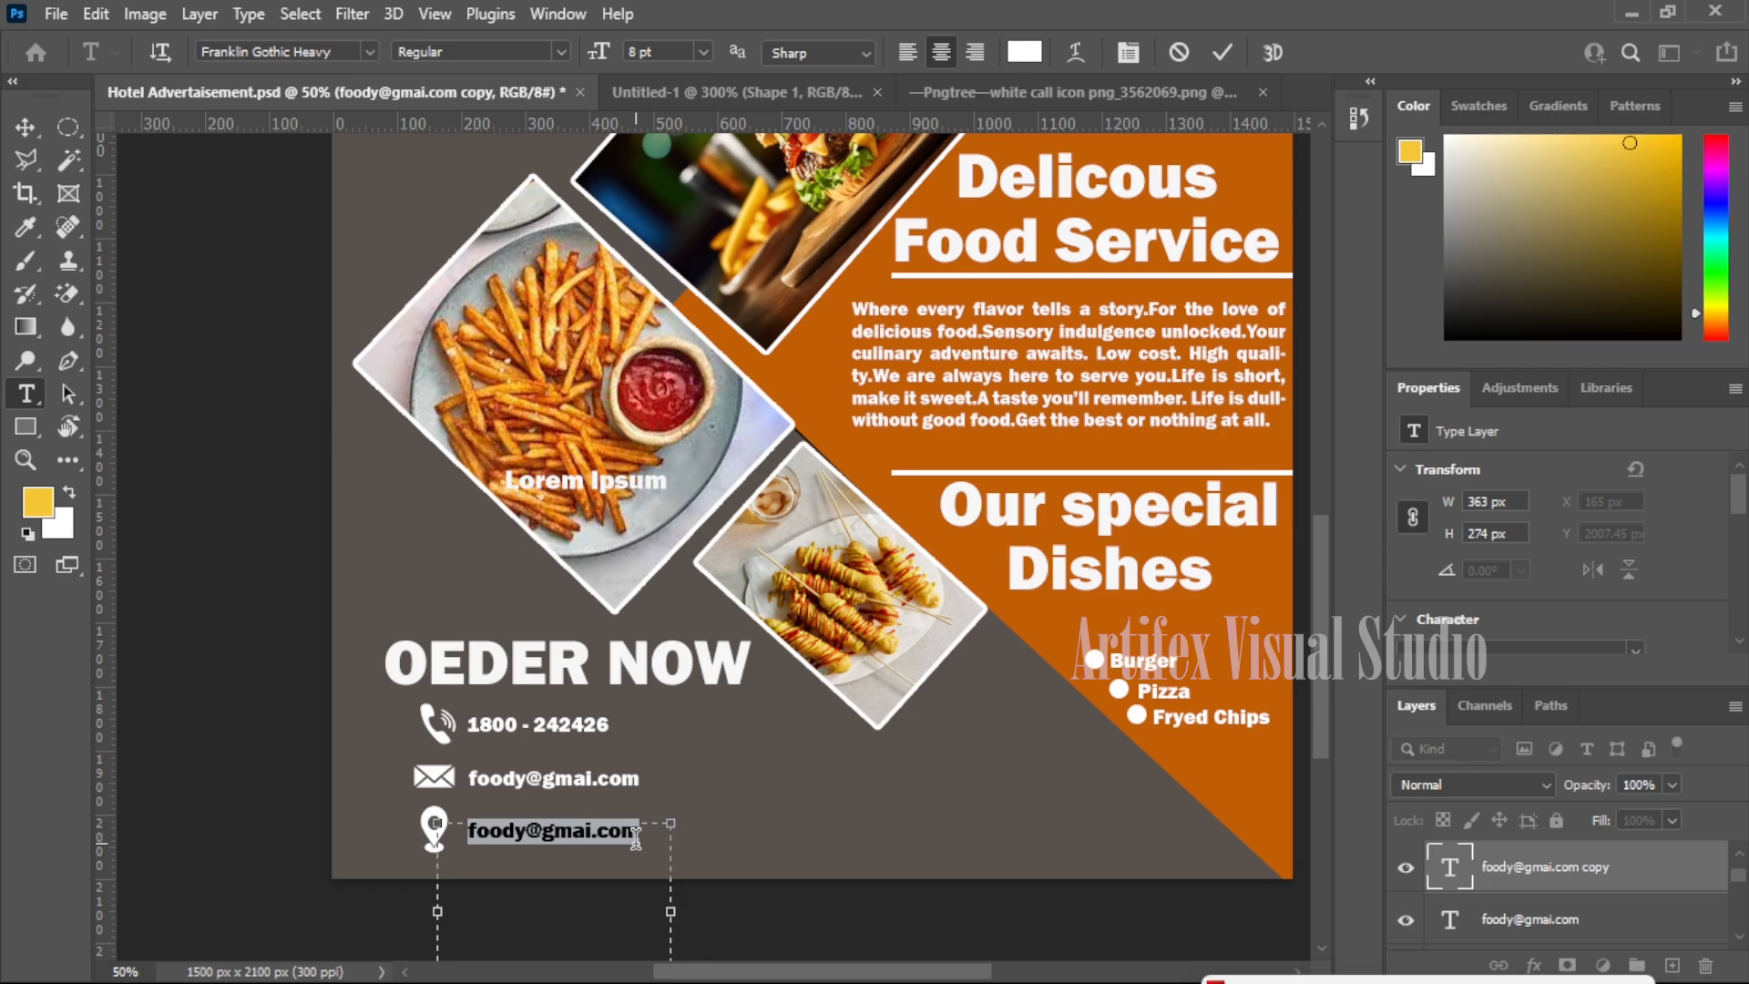
pyautogui.write('Foody')
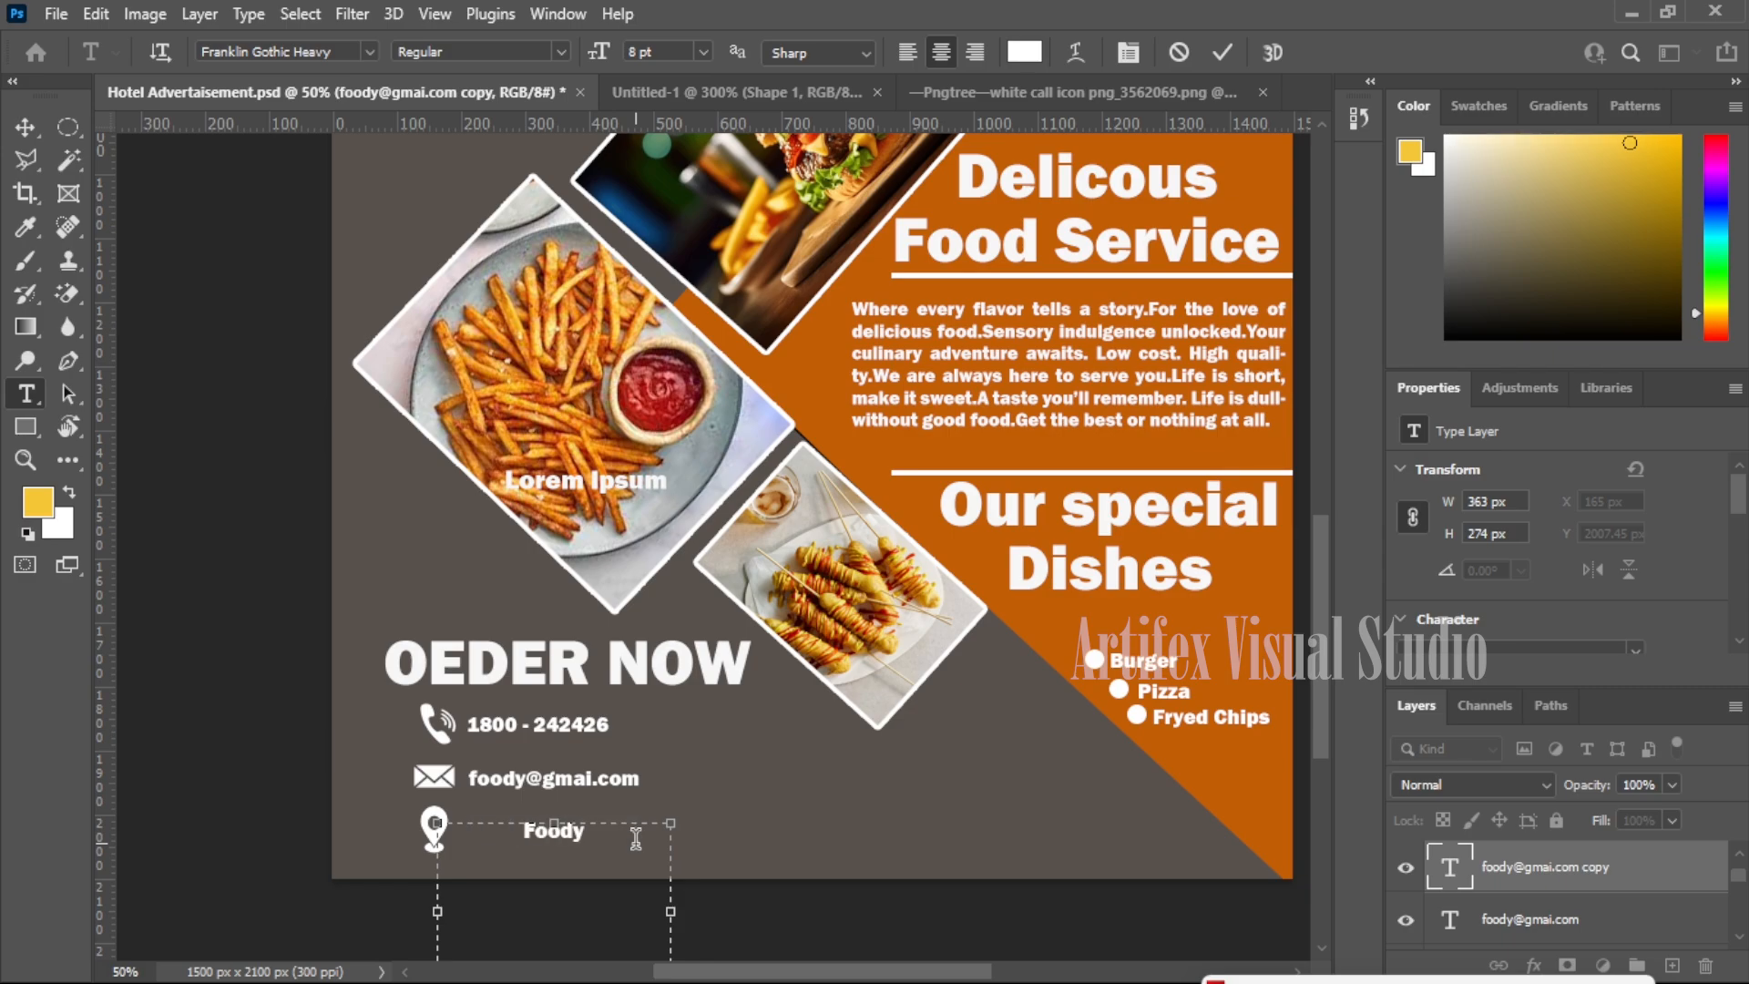
pyautogui.write(', 9th Cross,')
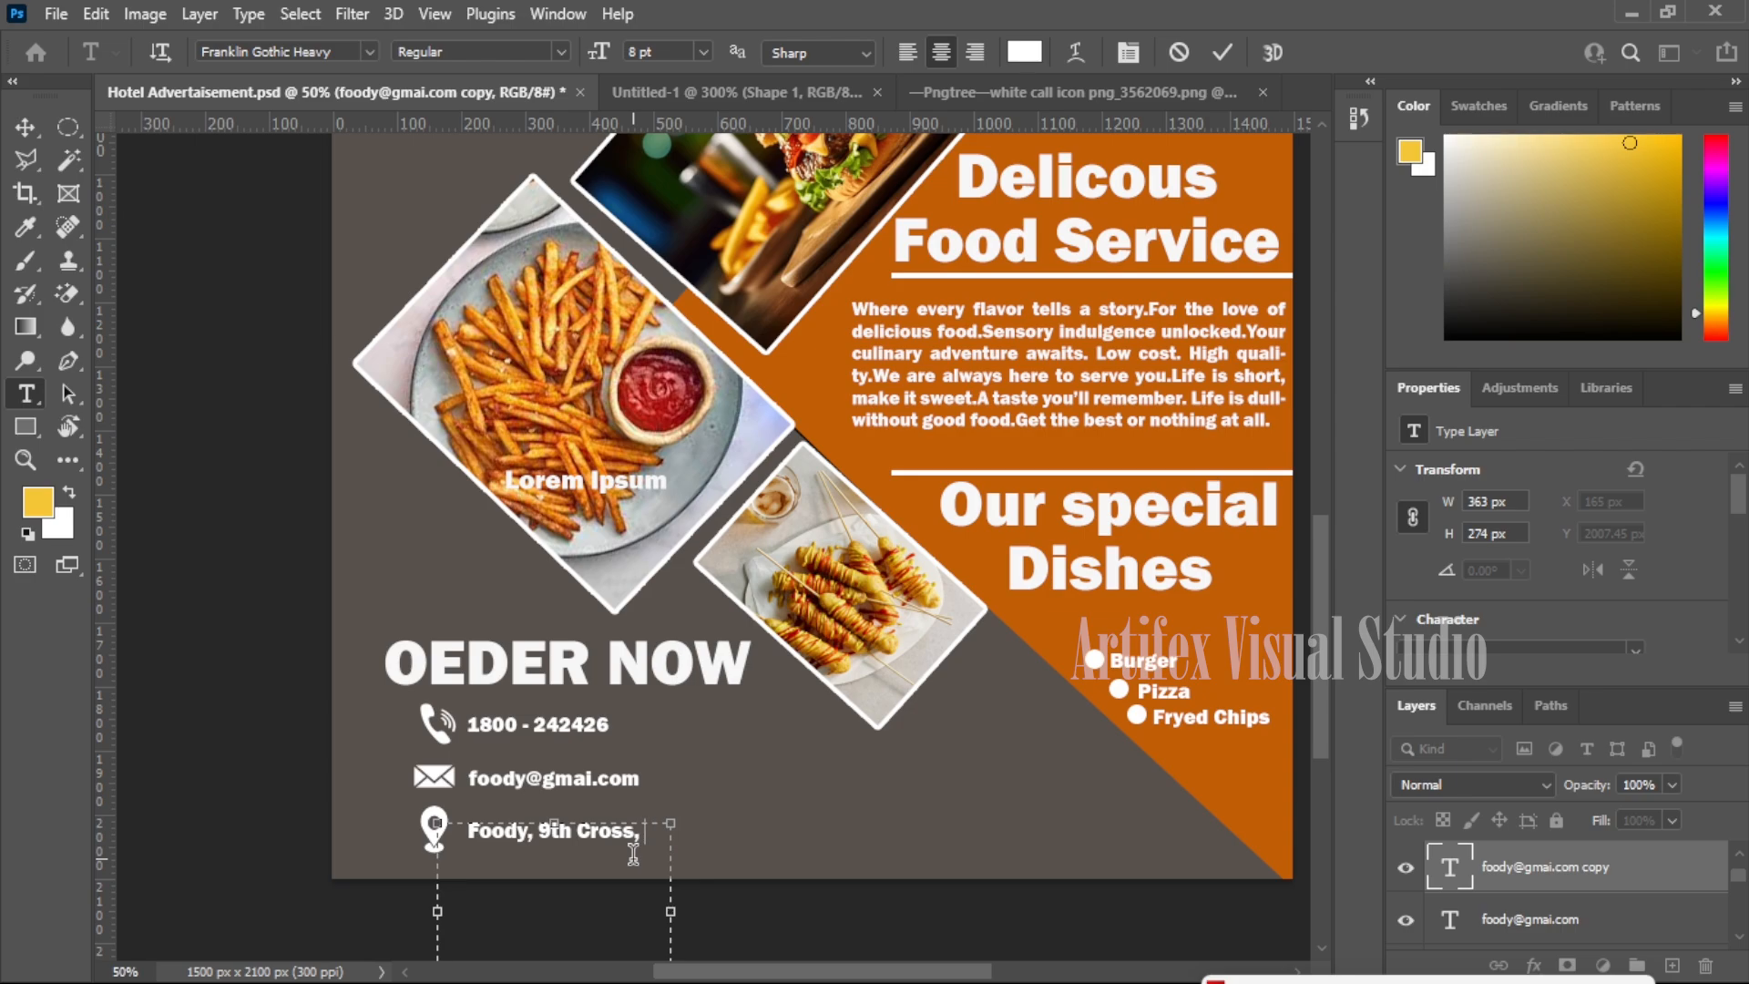
pyautogui.write('Ves')
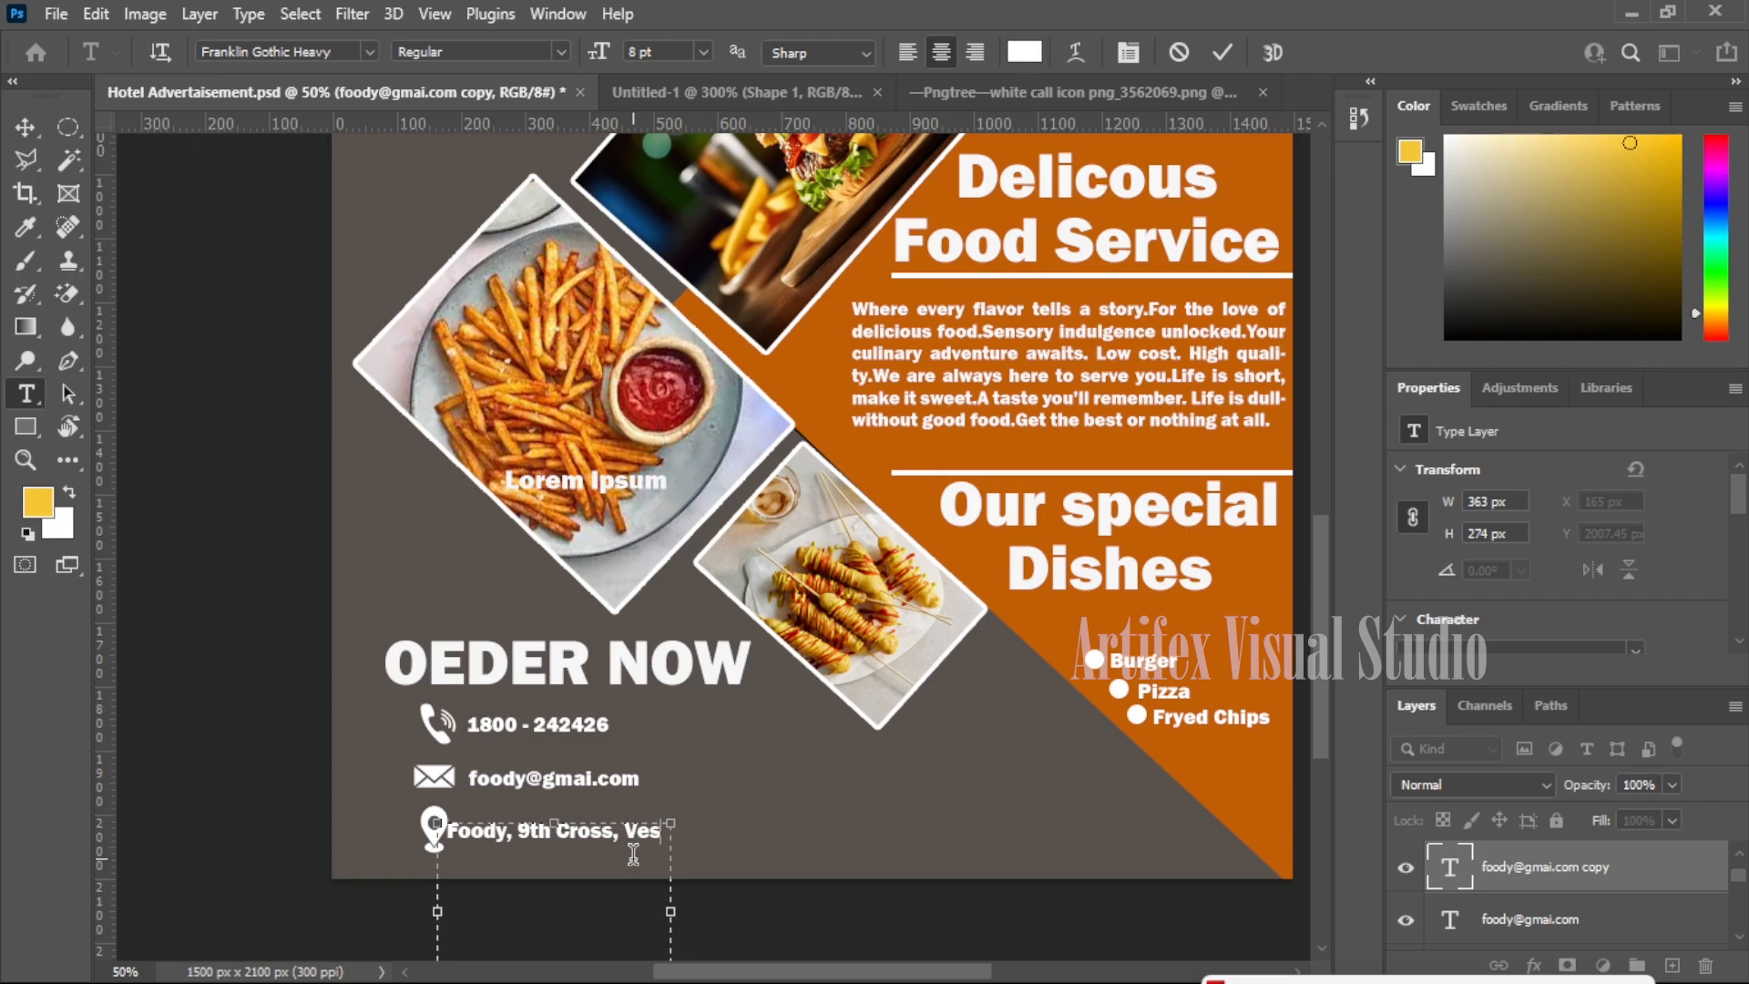
pyautogui.press('BackSpace')
pyautogui.press('BackSpace')
pyautogui.press('BackSpace')
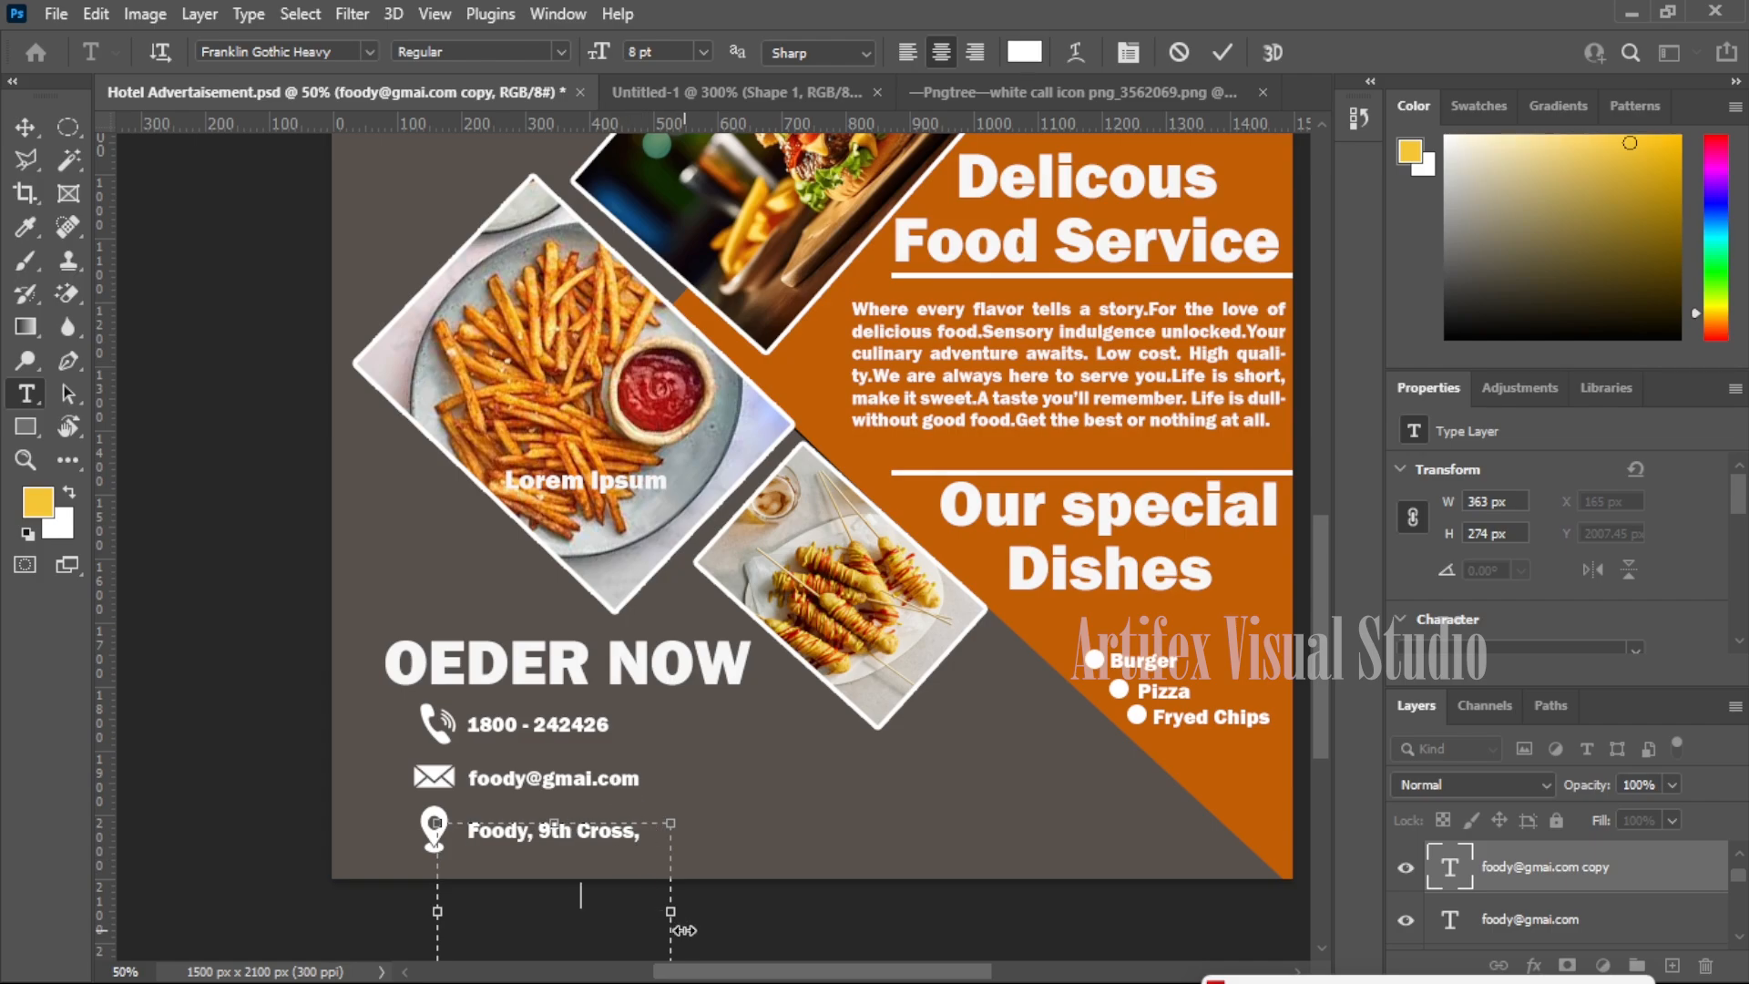
pyautogui.moveTo(671, 913); pyautogui.dragTo(1006, 910)
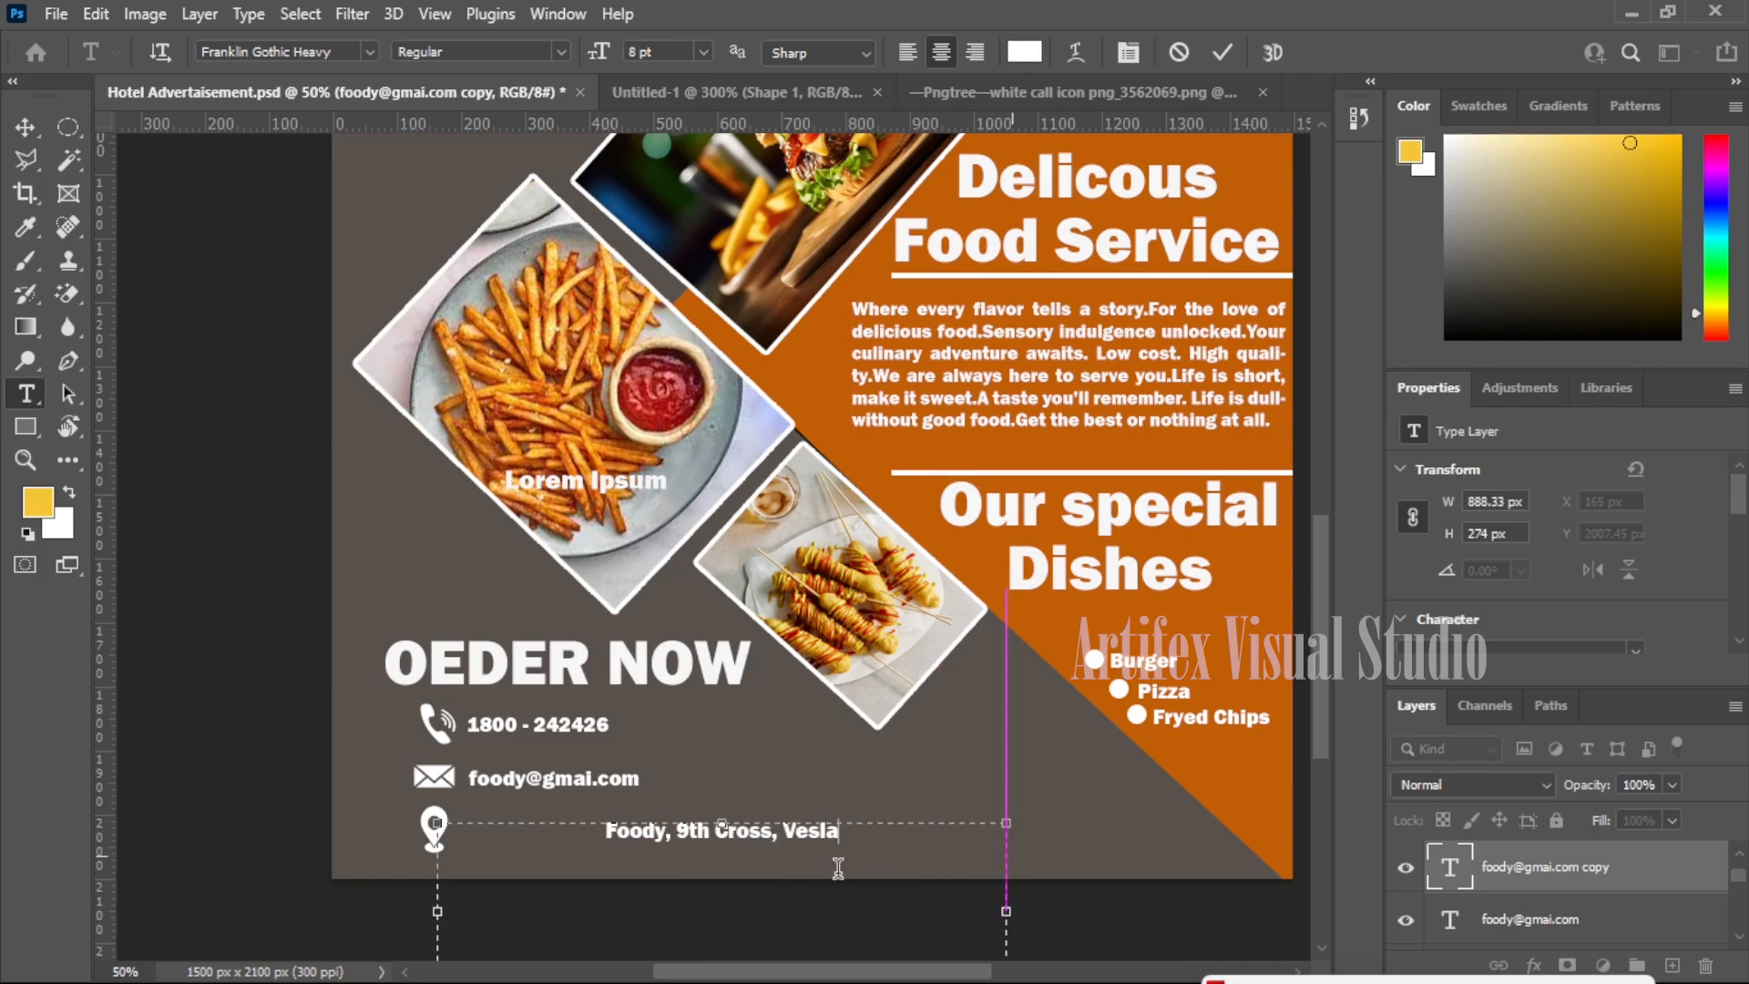
pyautogui.write('Ci')
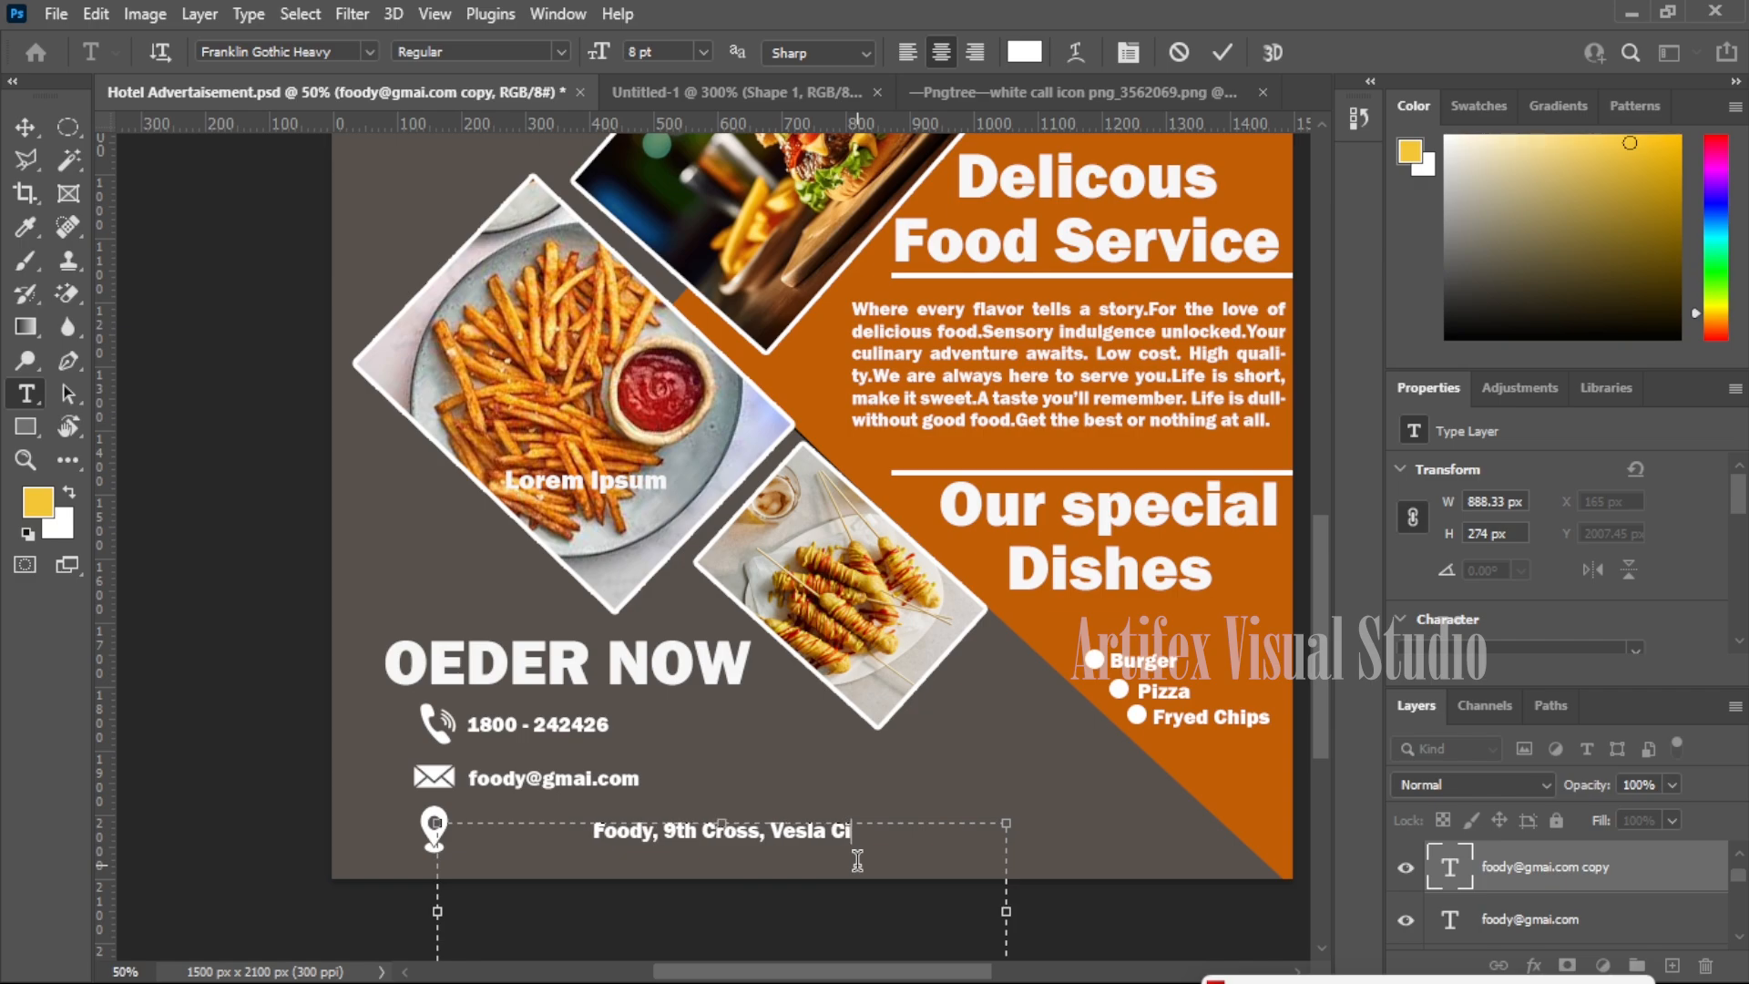
pyautogui.write('ty')
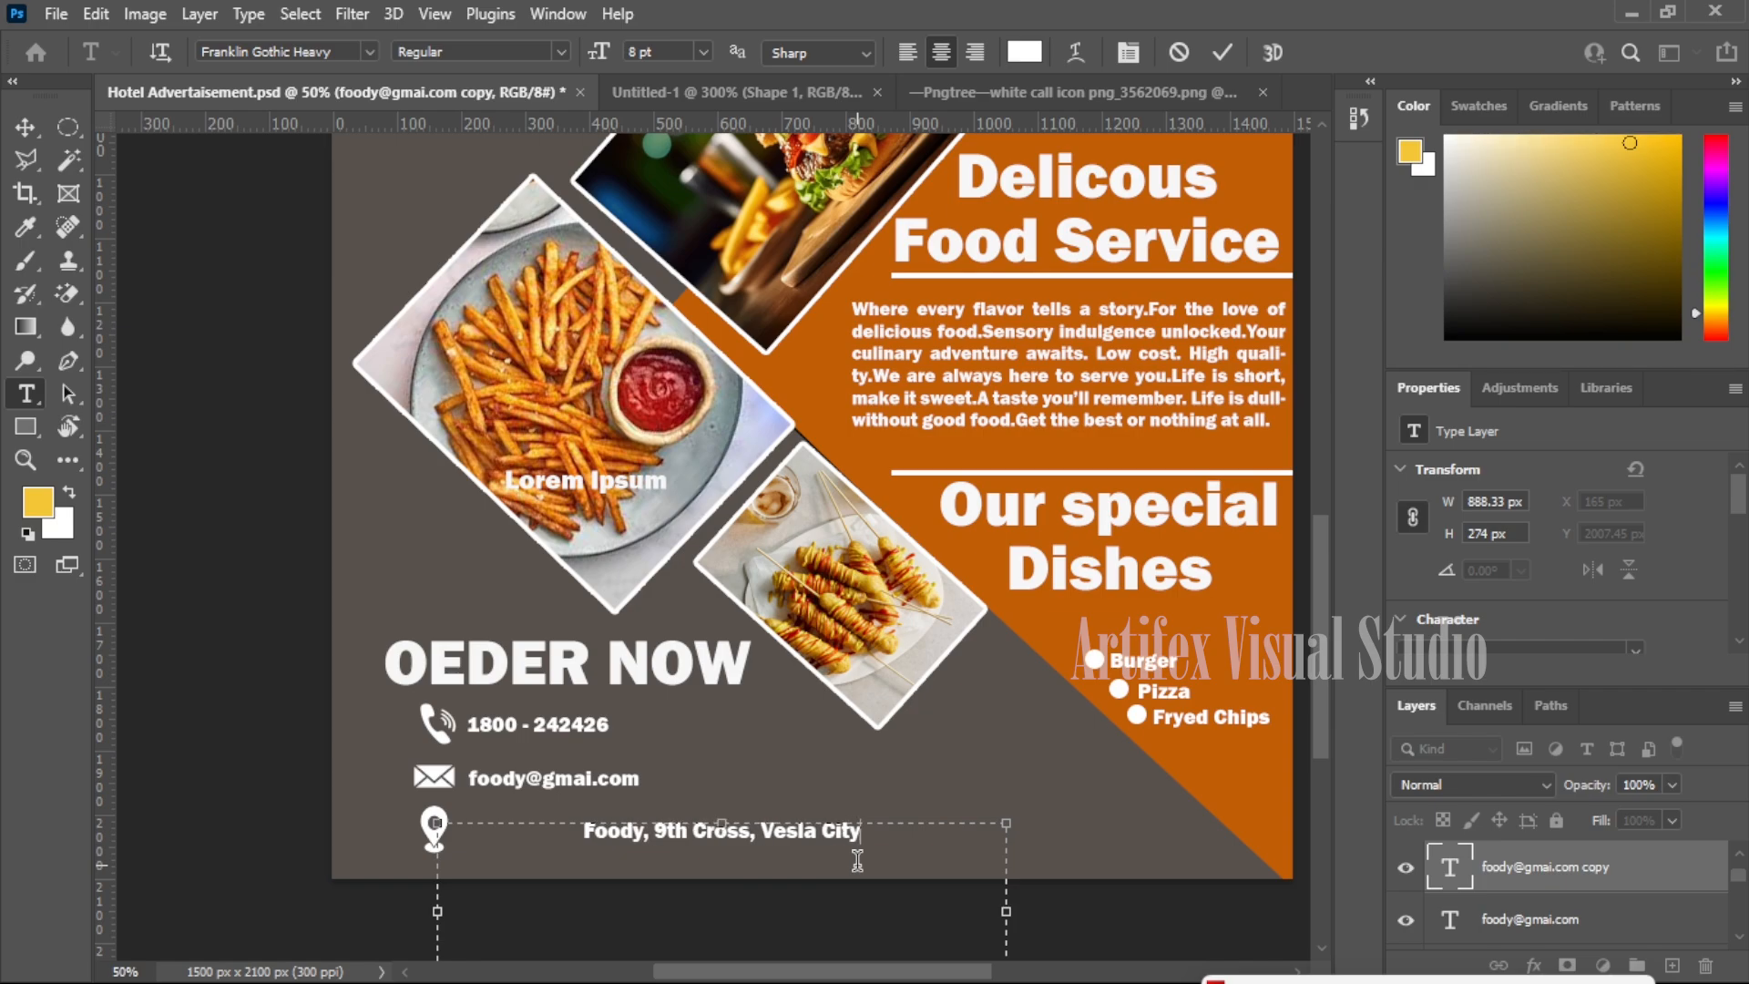
pyautogui.write('.')
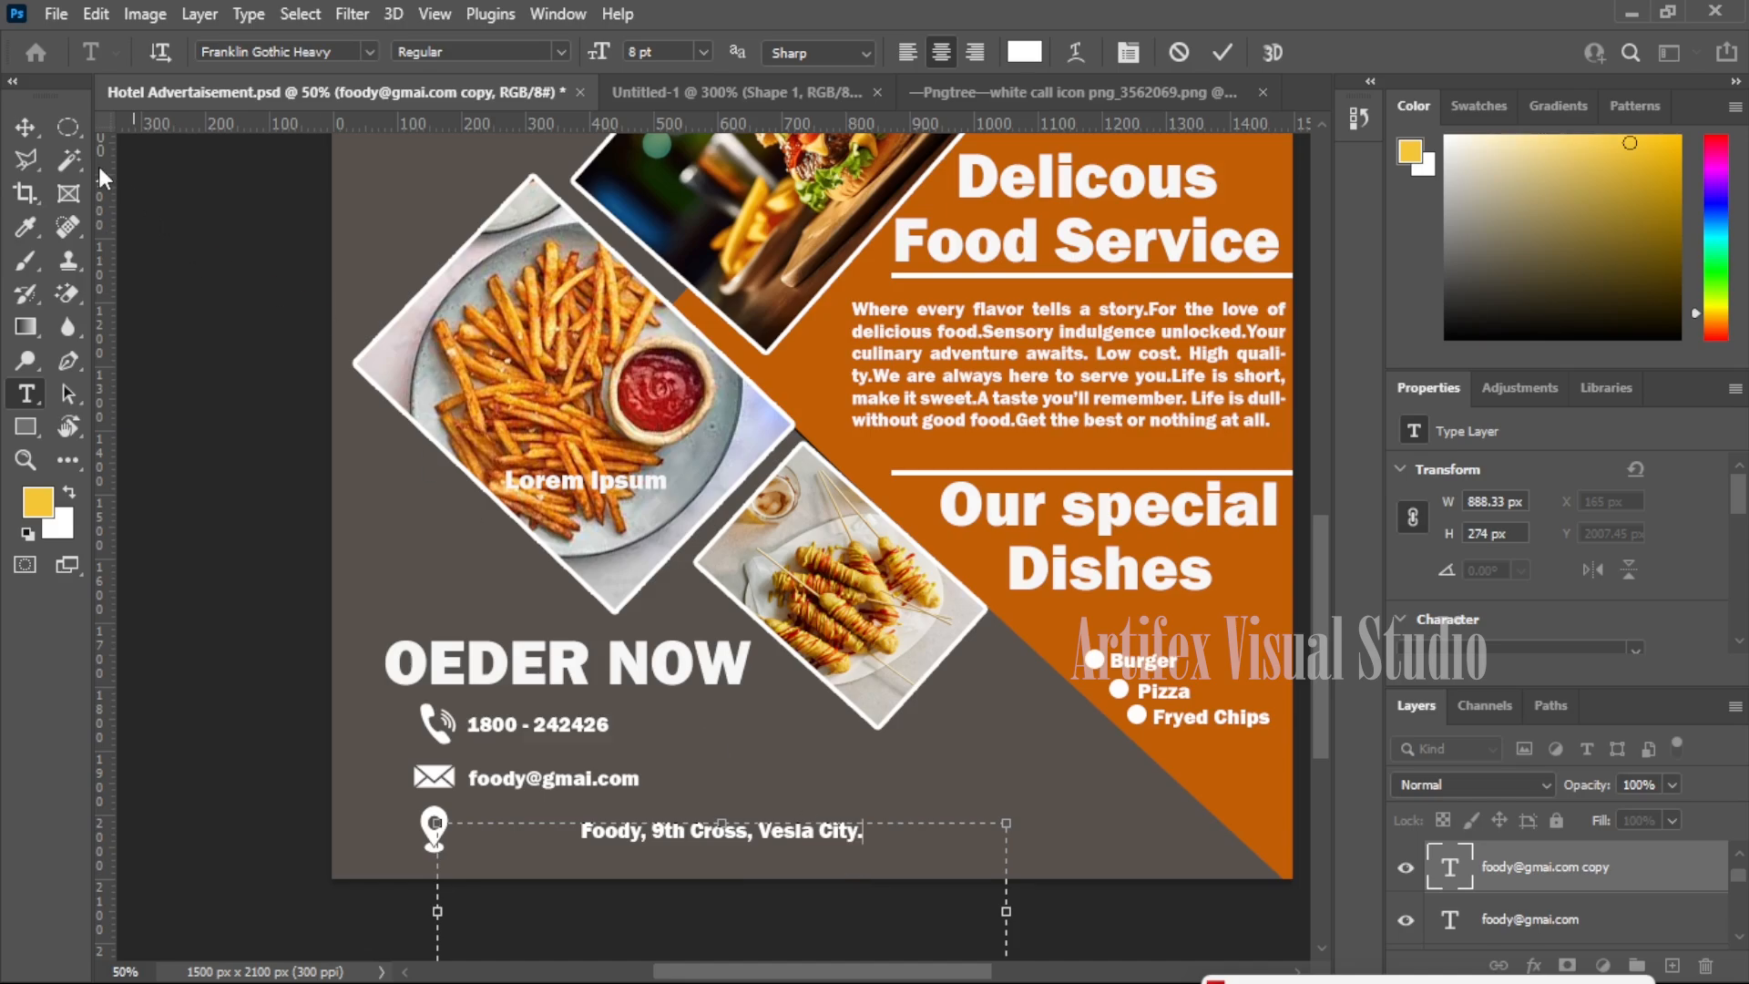
pyautogui.click(23, 137)
pyautogui.moveTo(810, 834); pyautogui.dragTo(695, 829)
pyautogui.scroll(1, 827, 818)
pyautogui.scroll(1, 829, 792)
pyautogui.scroll(-1, 754, 761)
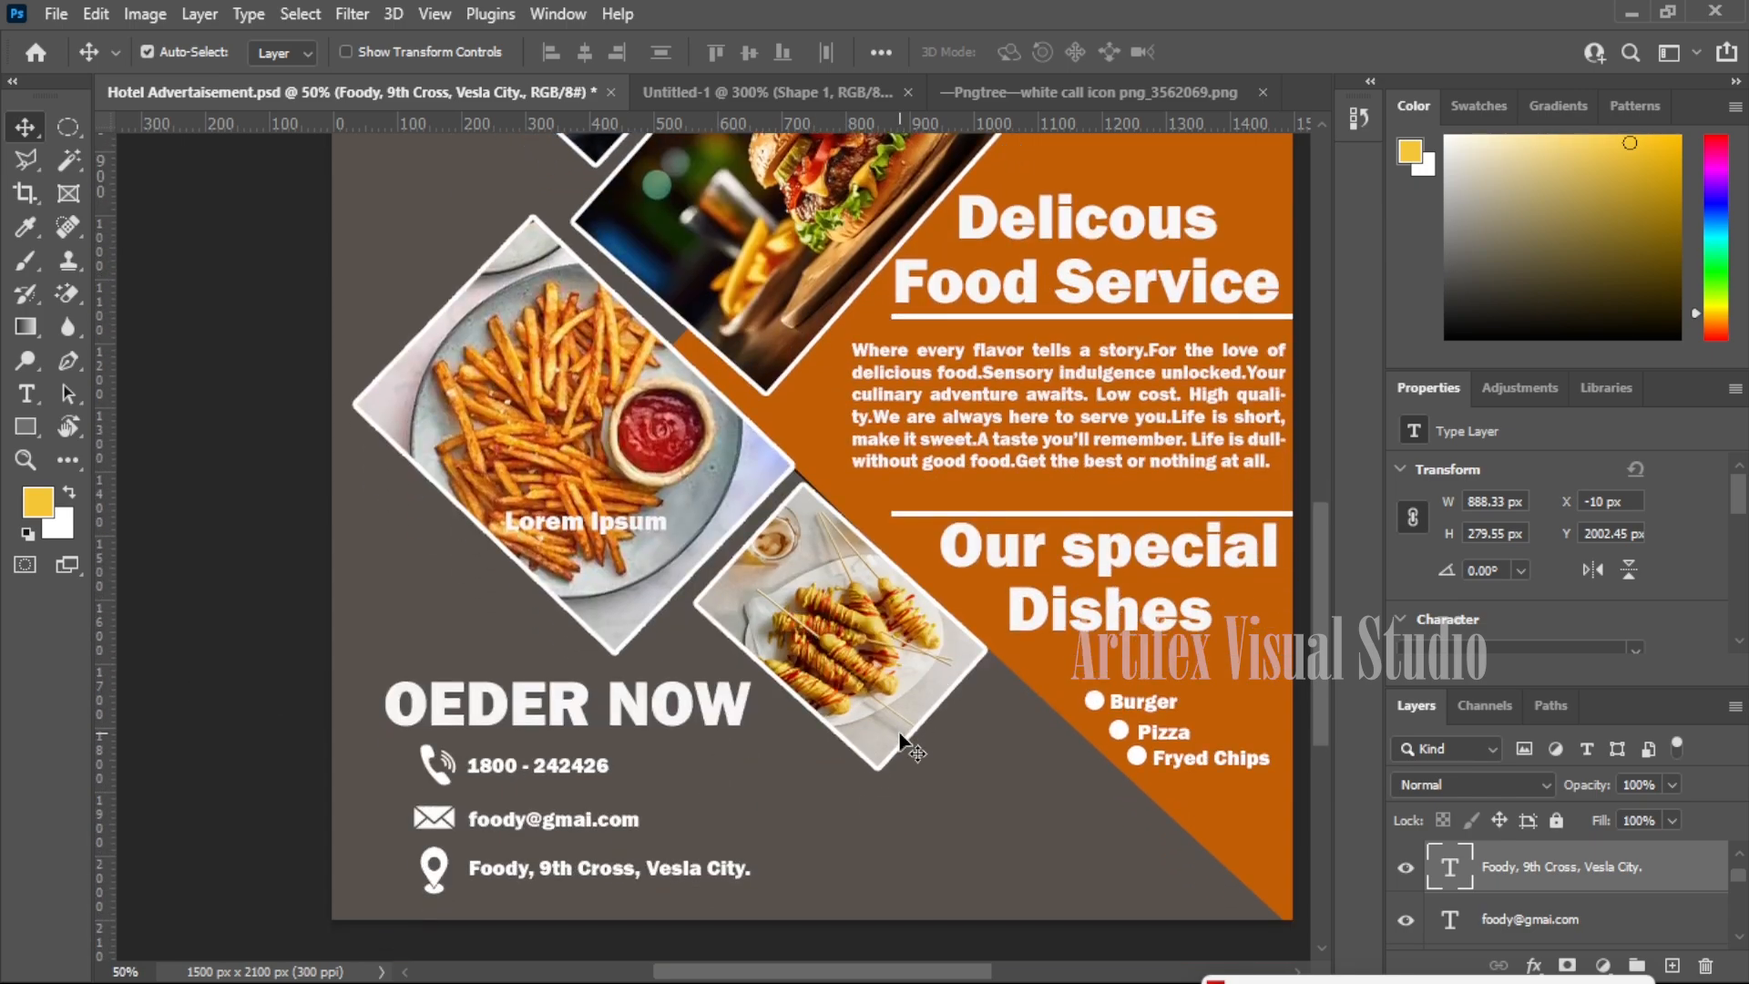
pyautogui.press('z')
pyautogui.rightClick(920, 683)
pyautogui.click(947, 698)
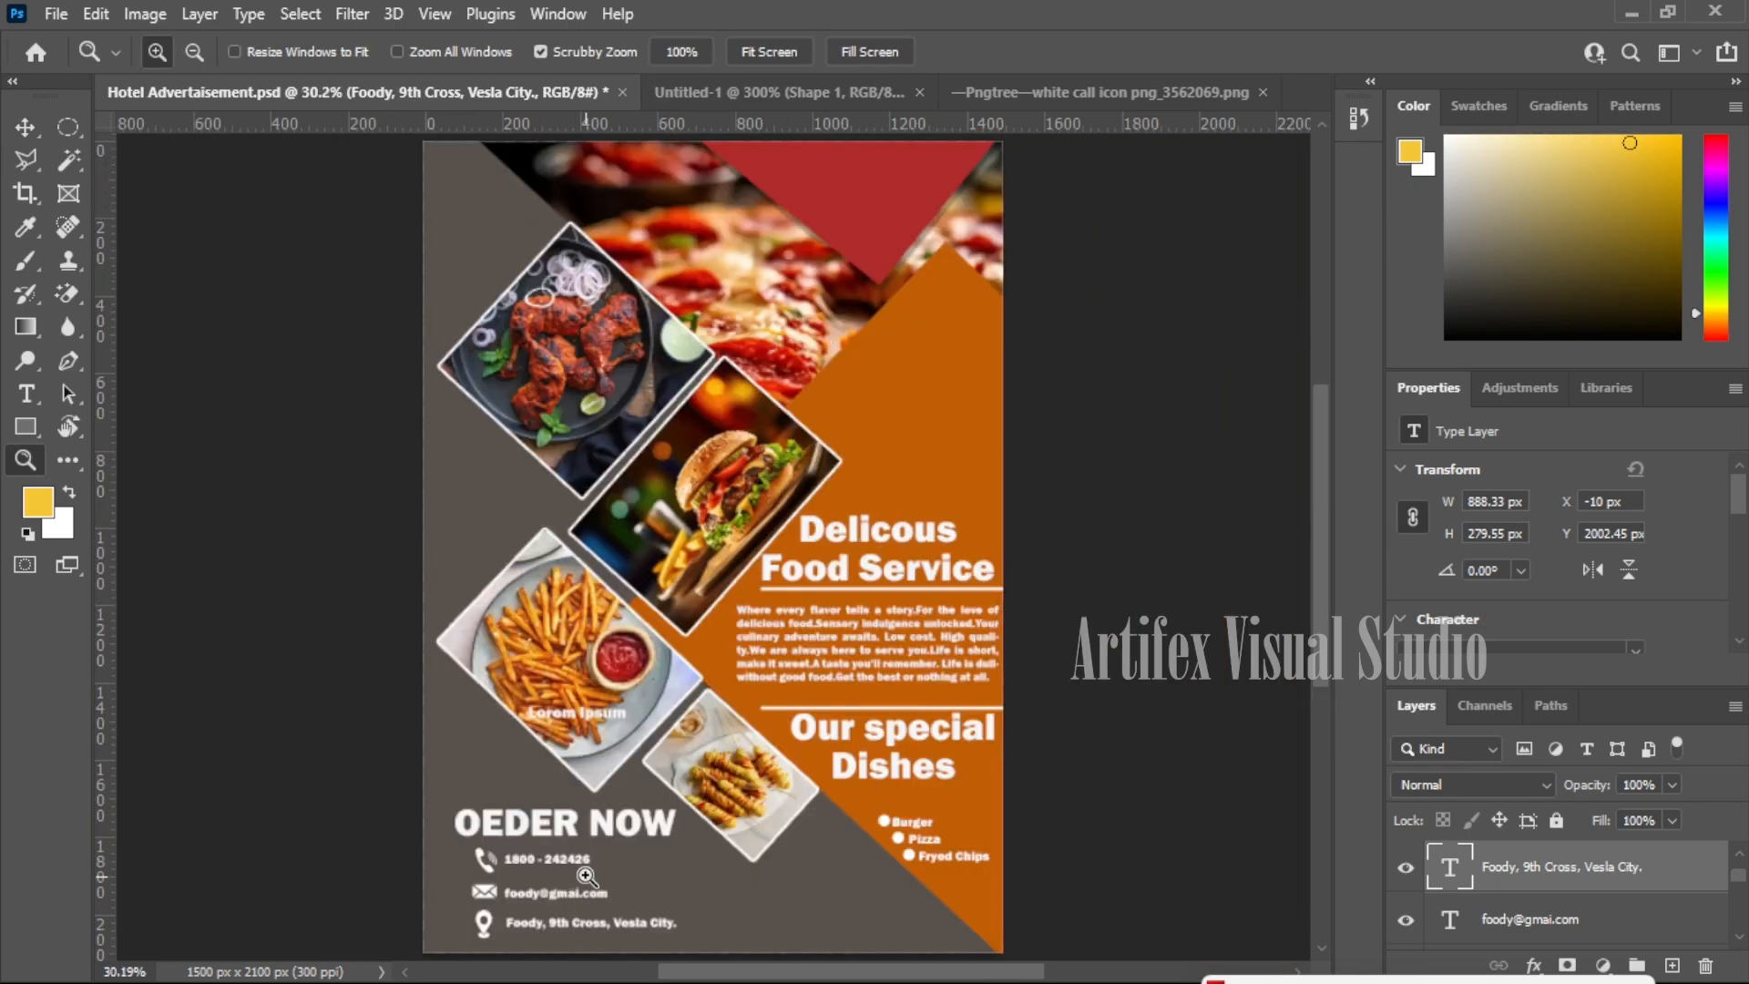
pyautogui.click(580, 915)
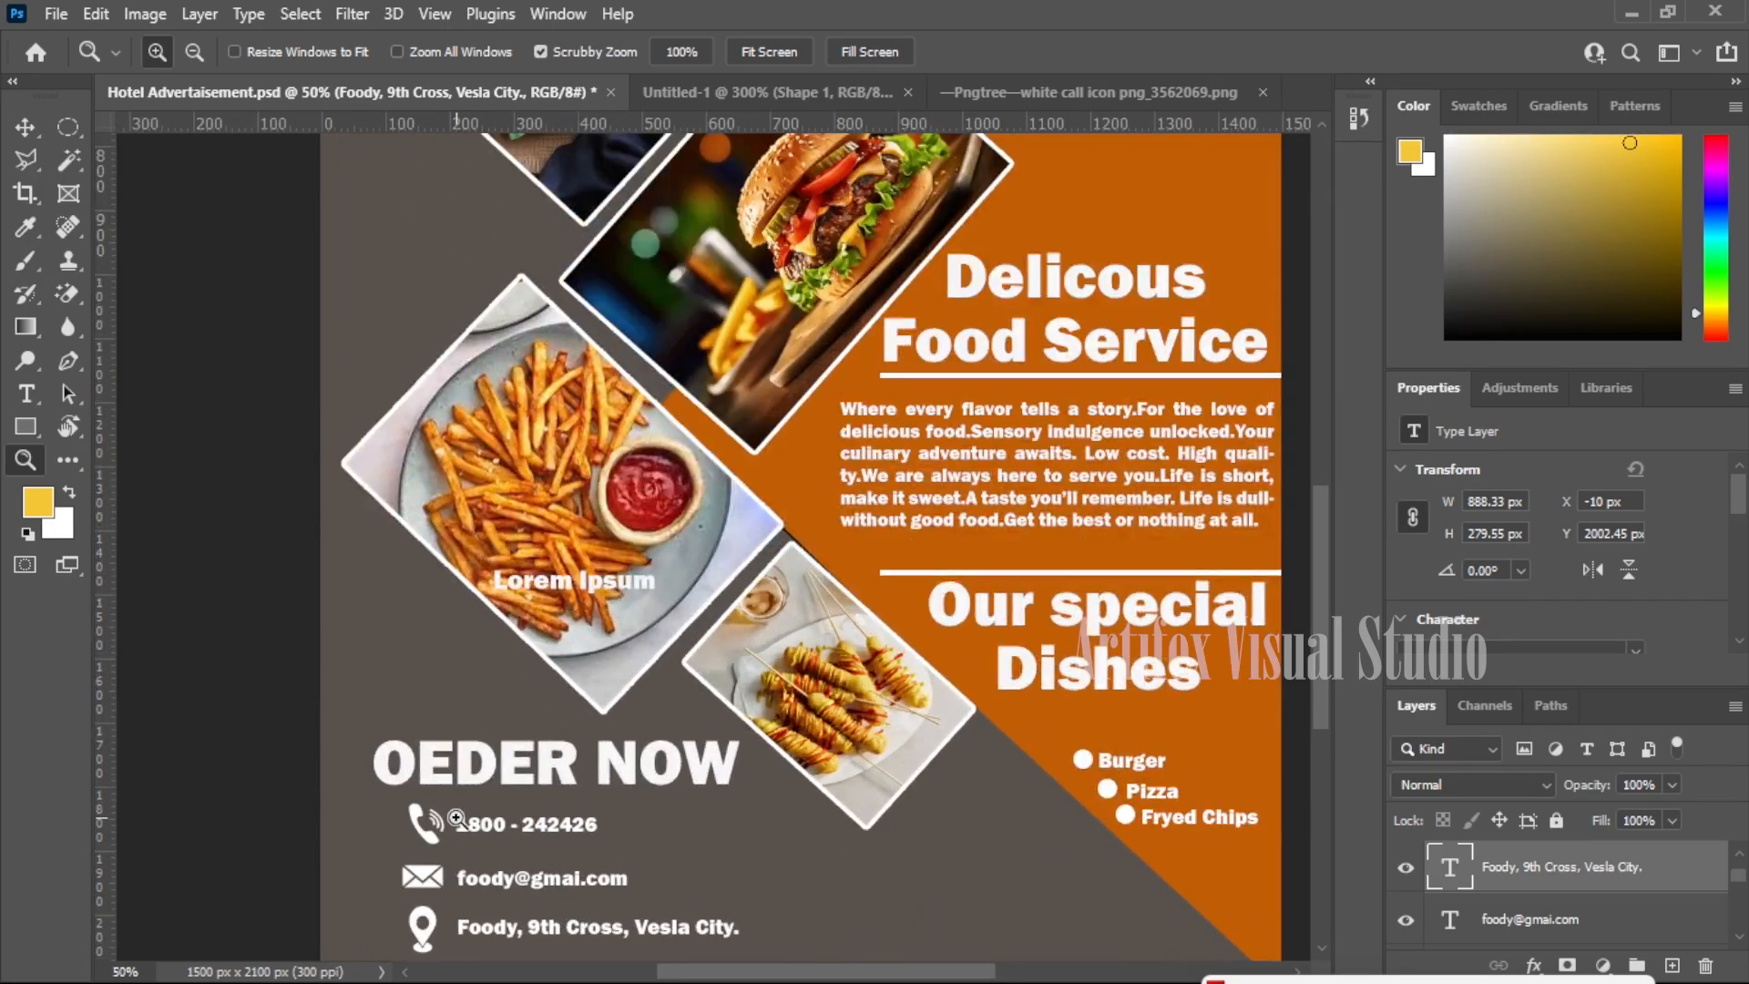
pyautogui.scroll(6, 851, 558)
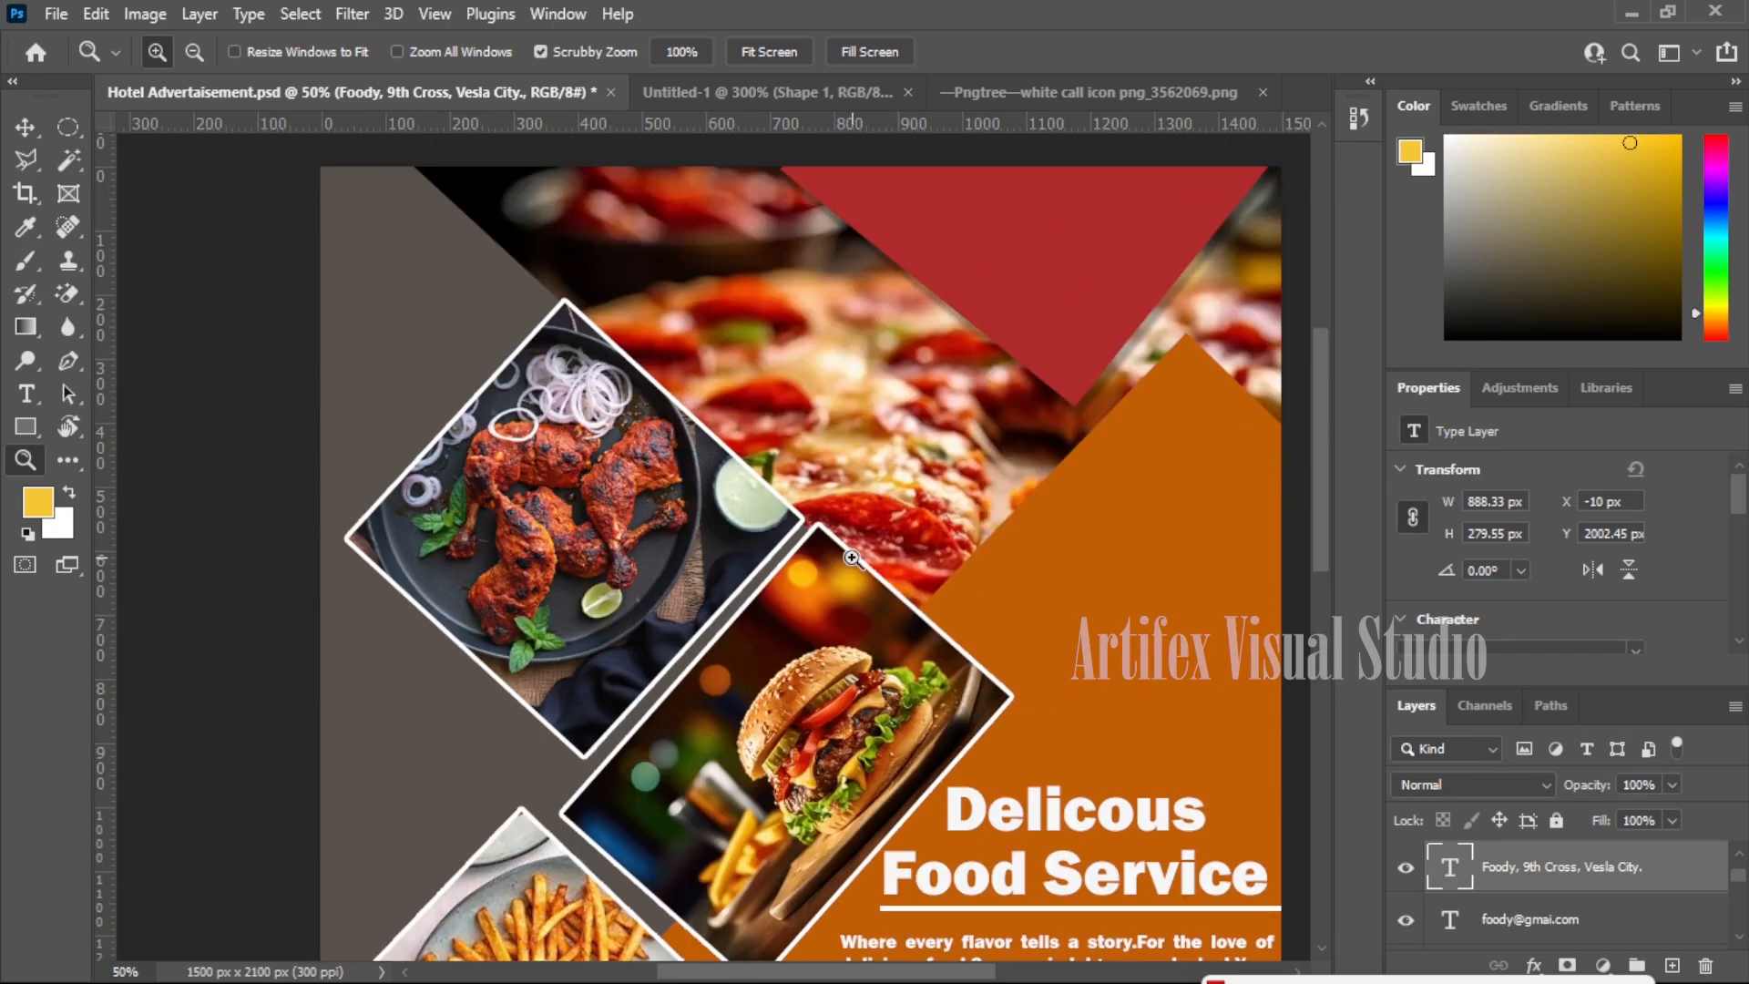
pyautogui.hotkey('ctrl', '0')
pyautogui.press('v')
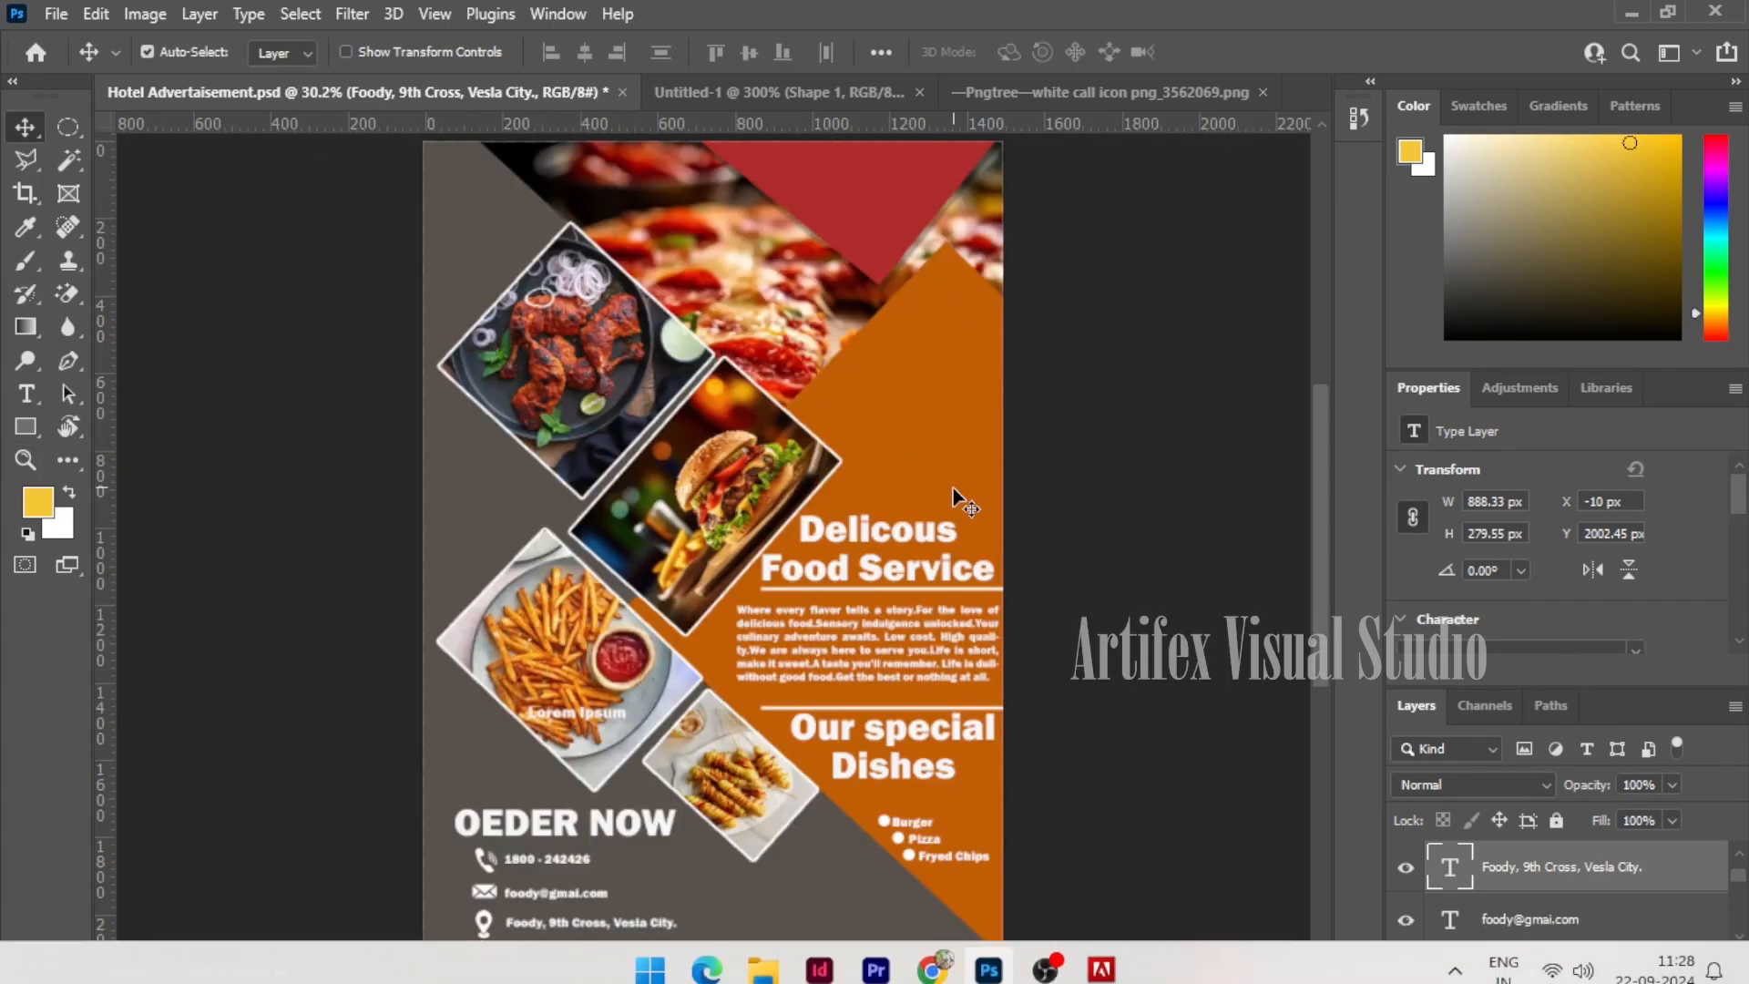
pyautogui.hotkey('ctrl', 'v')
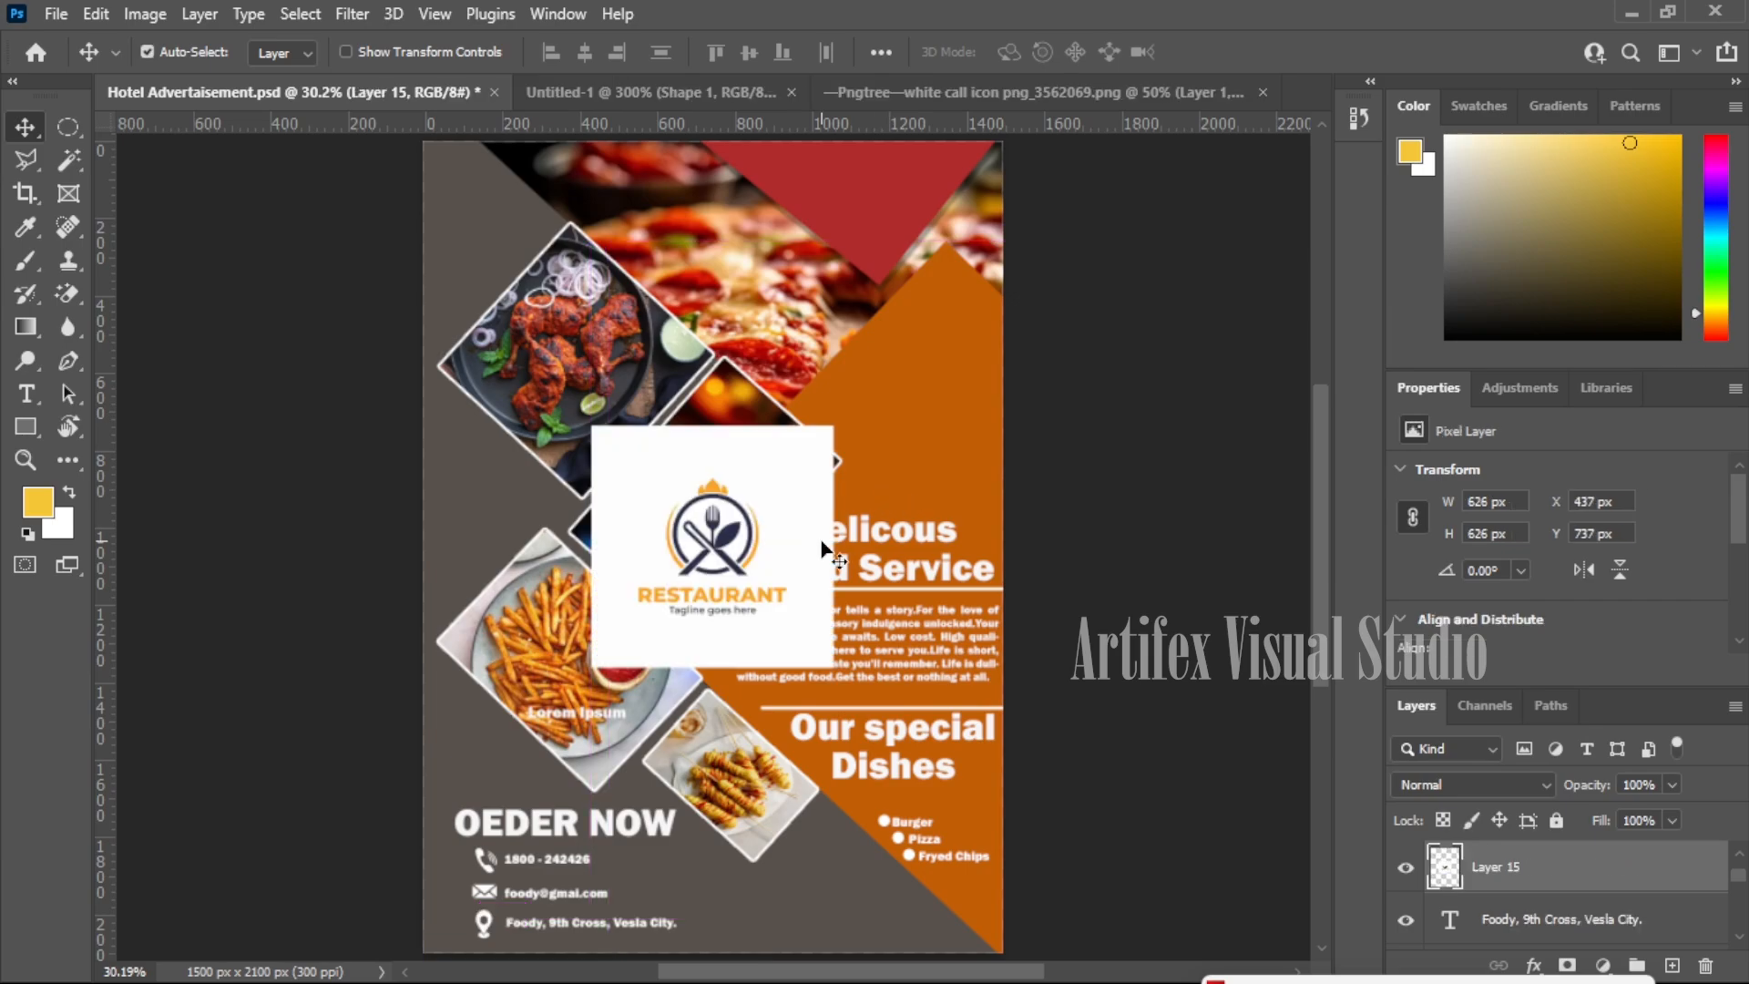
# - Zoom in on the pasted logo and erase its white background with the Magic Eraser
pyautogui.press('z')
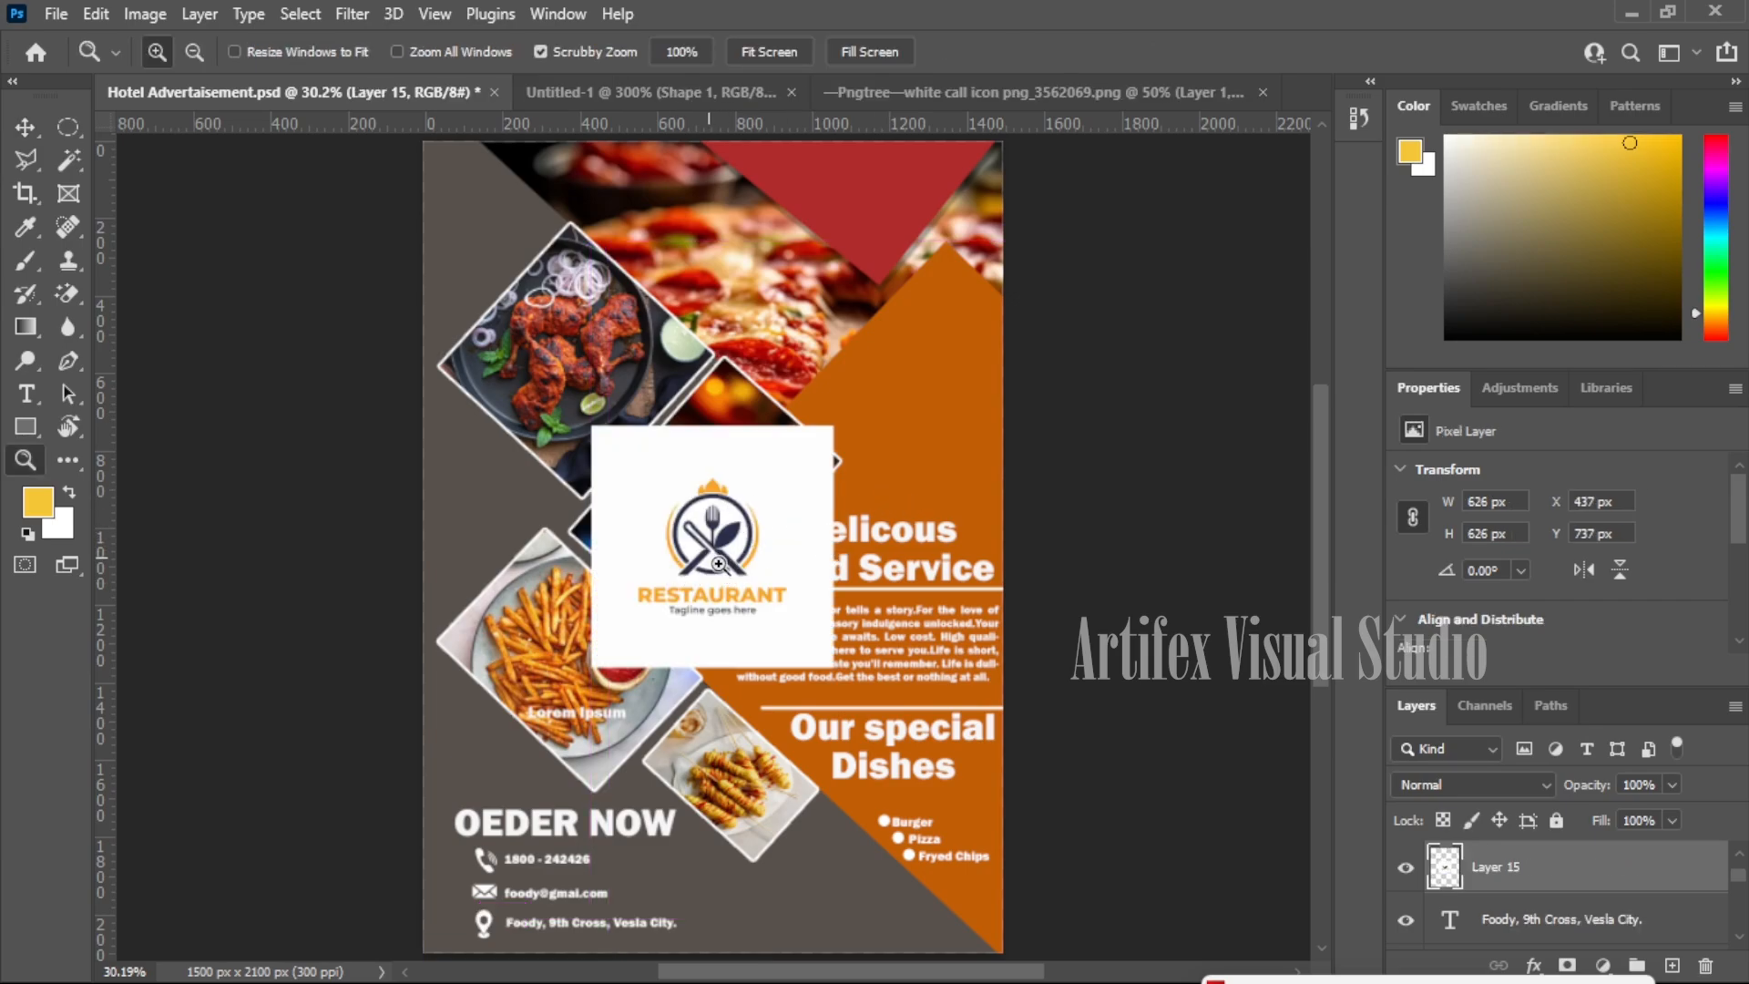
pyautogui.click(720, 567)
pyautogui.click(720, 567)
pyautogui.press('e')
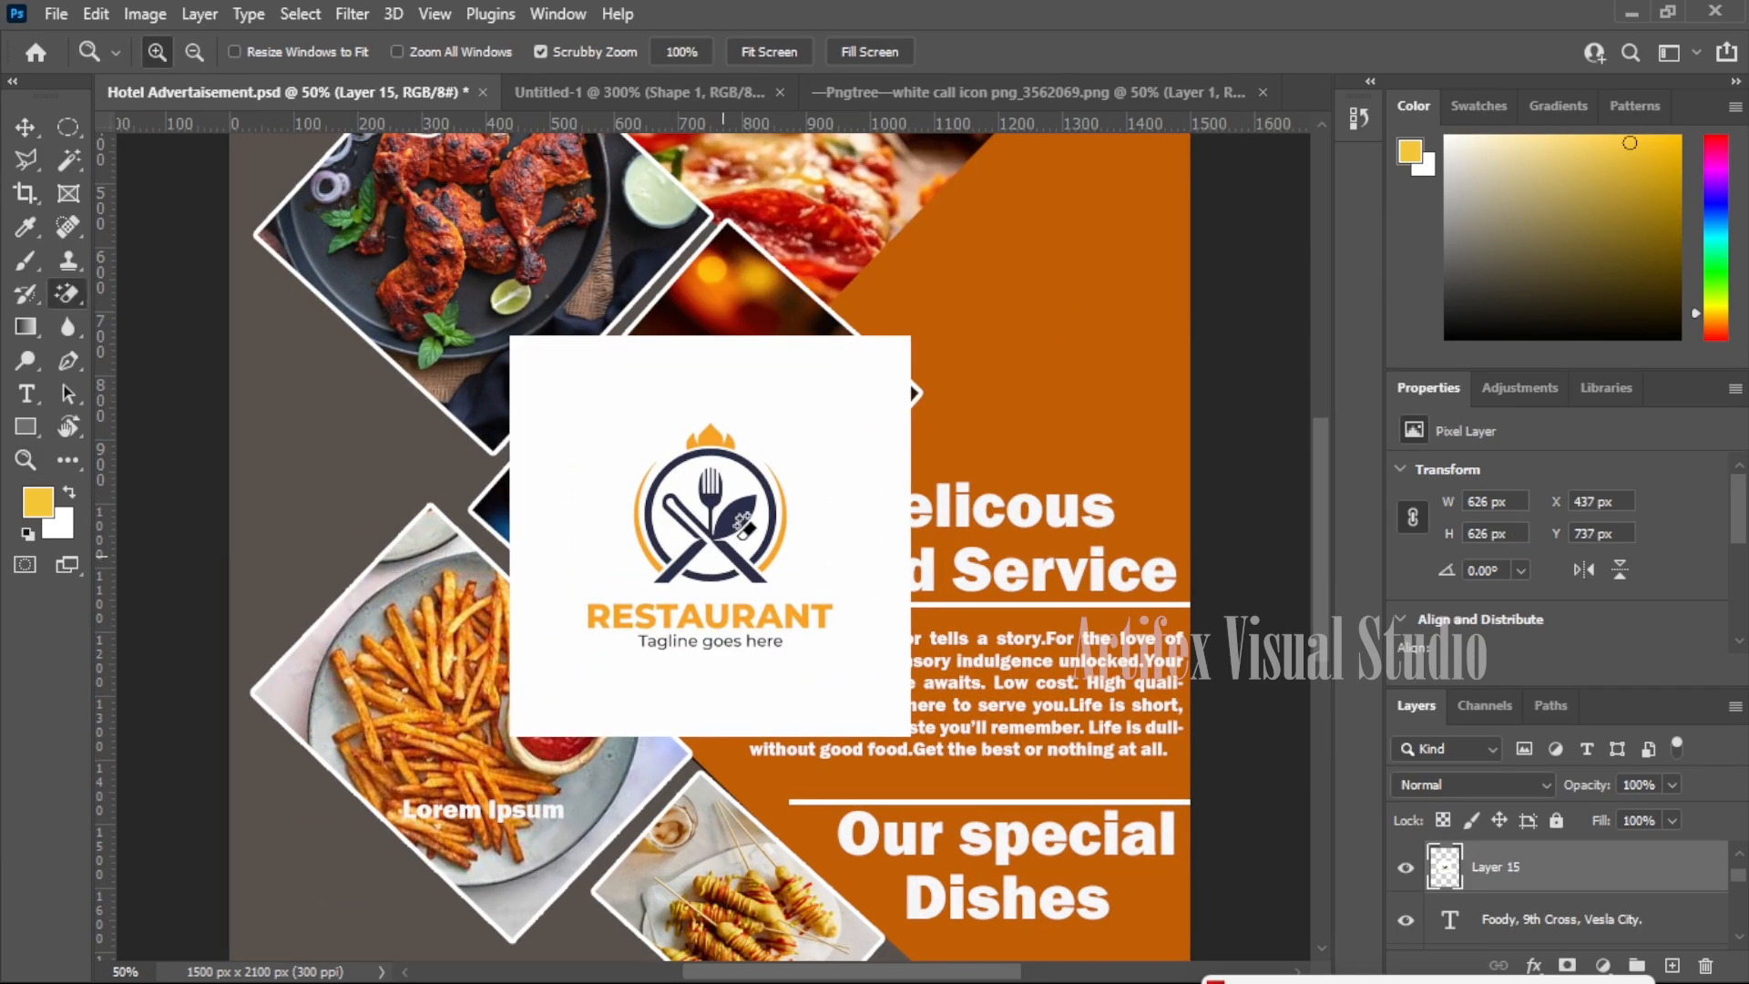
pyautogui.click(802, 509)
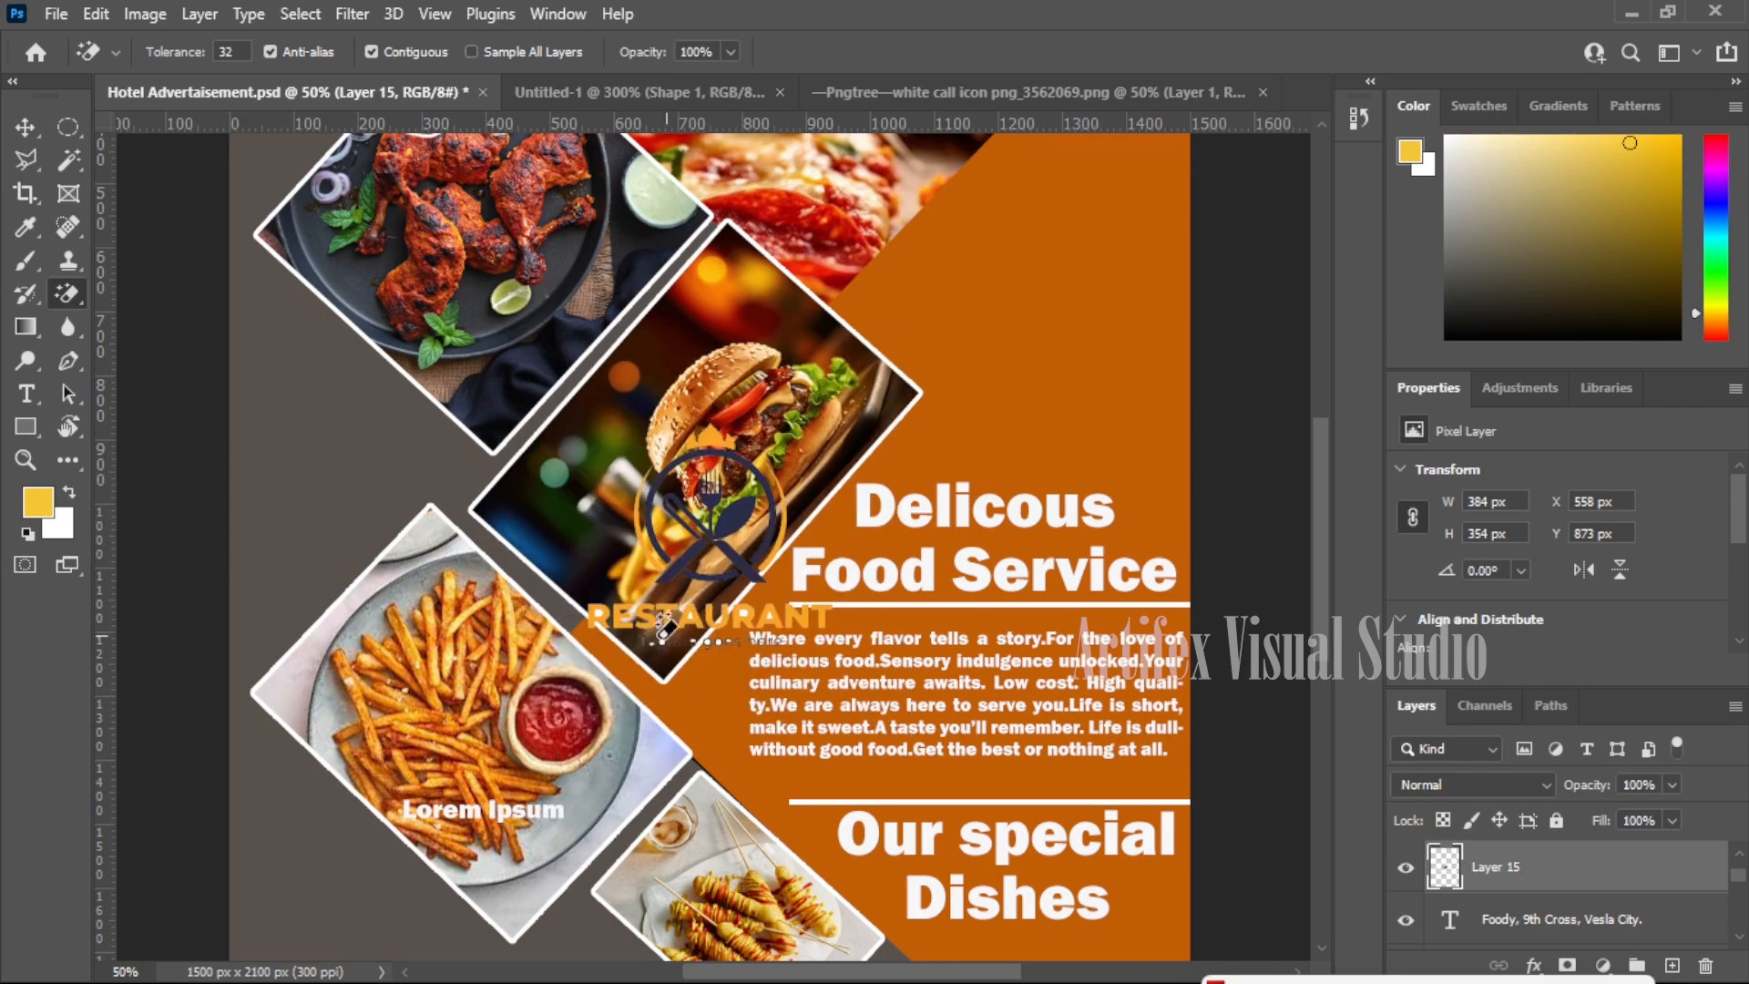
# - Marquee-select the 'Tagline goes here' line under RESTAURANT and delete it
pyautogui.press('z')
pyautogui.click(625, 622)
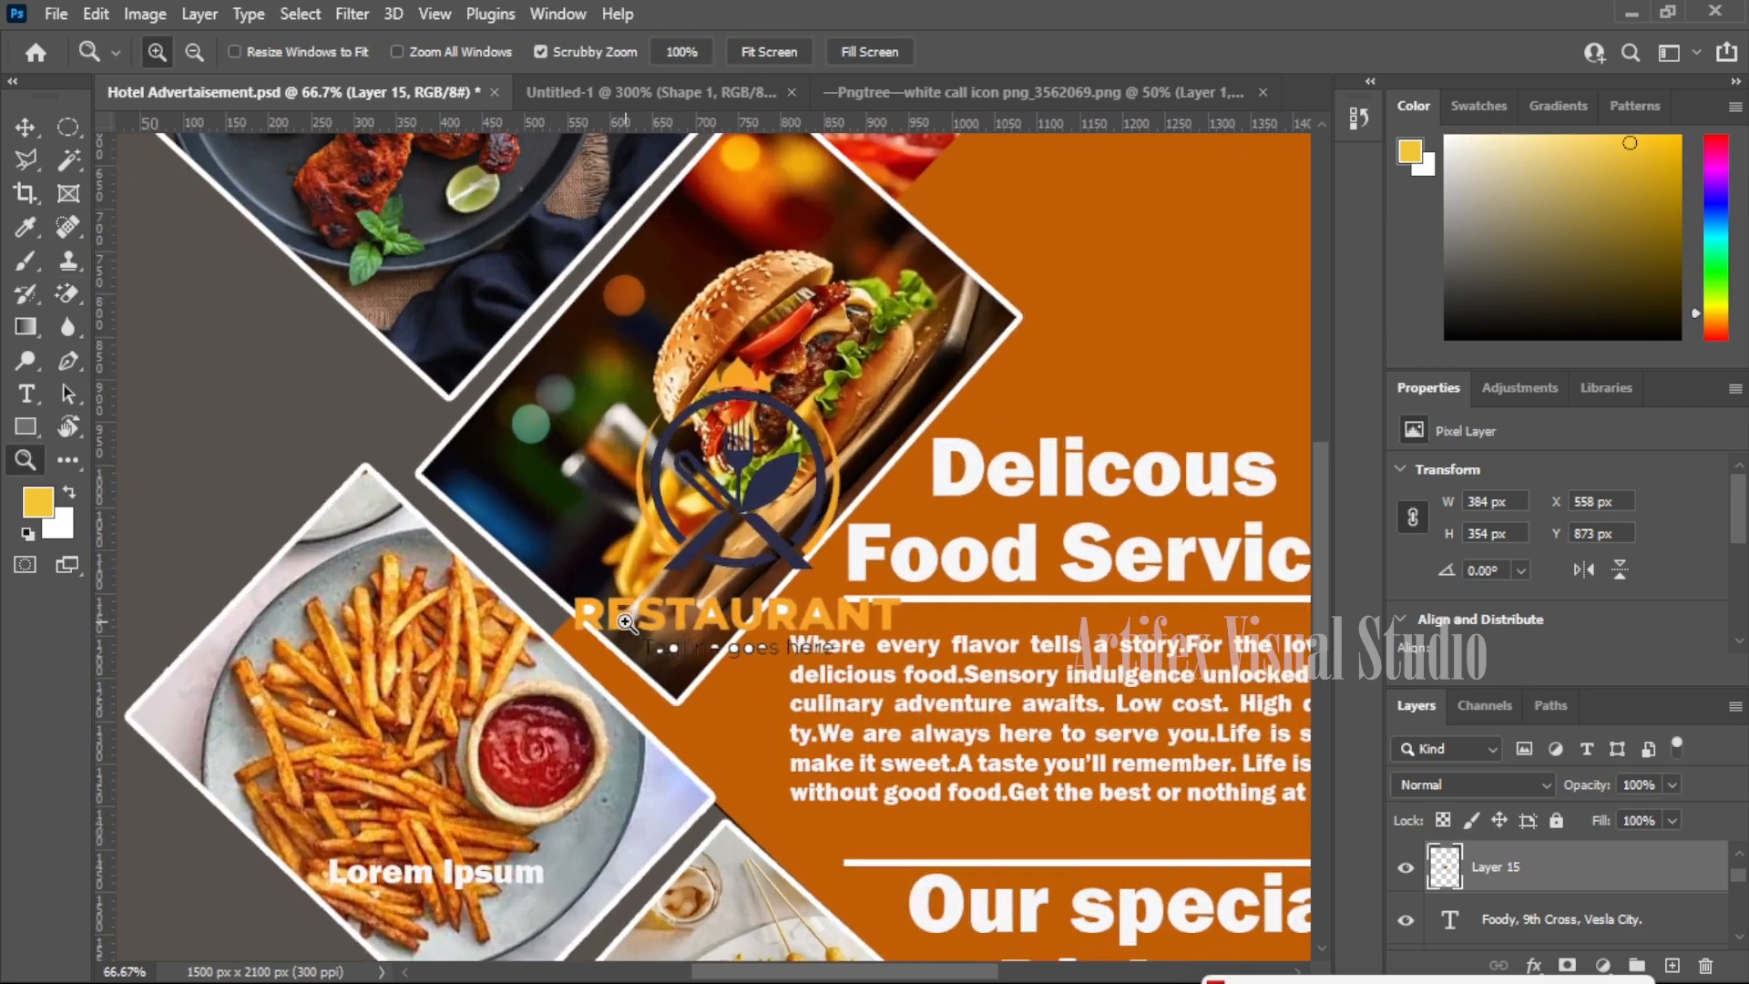
pyautogui.click(626, 622)
pyautogui.click(626, 622)
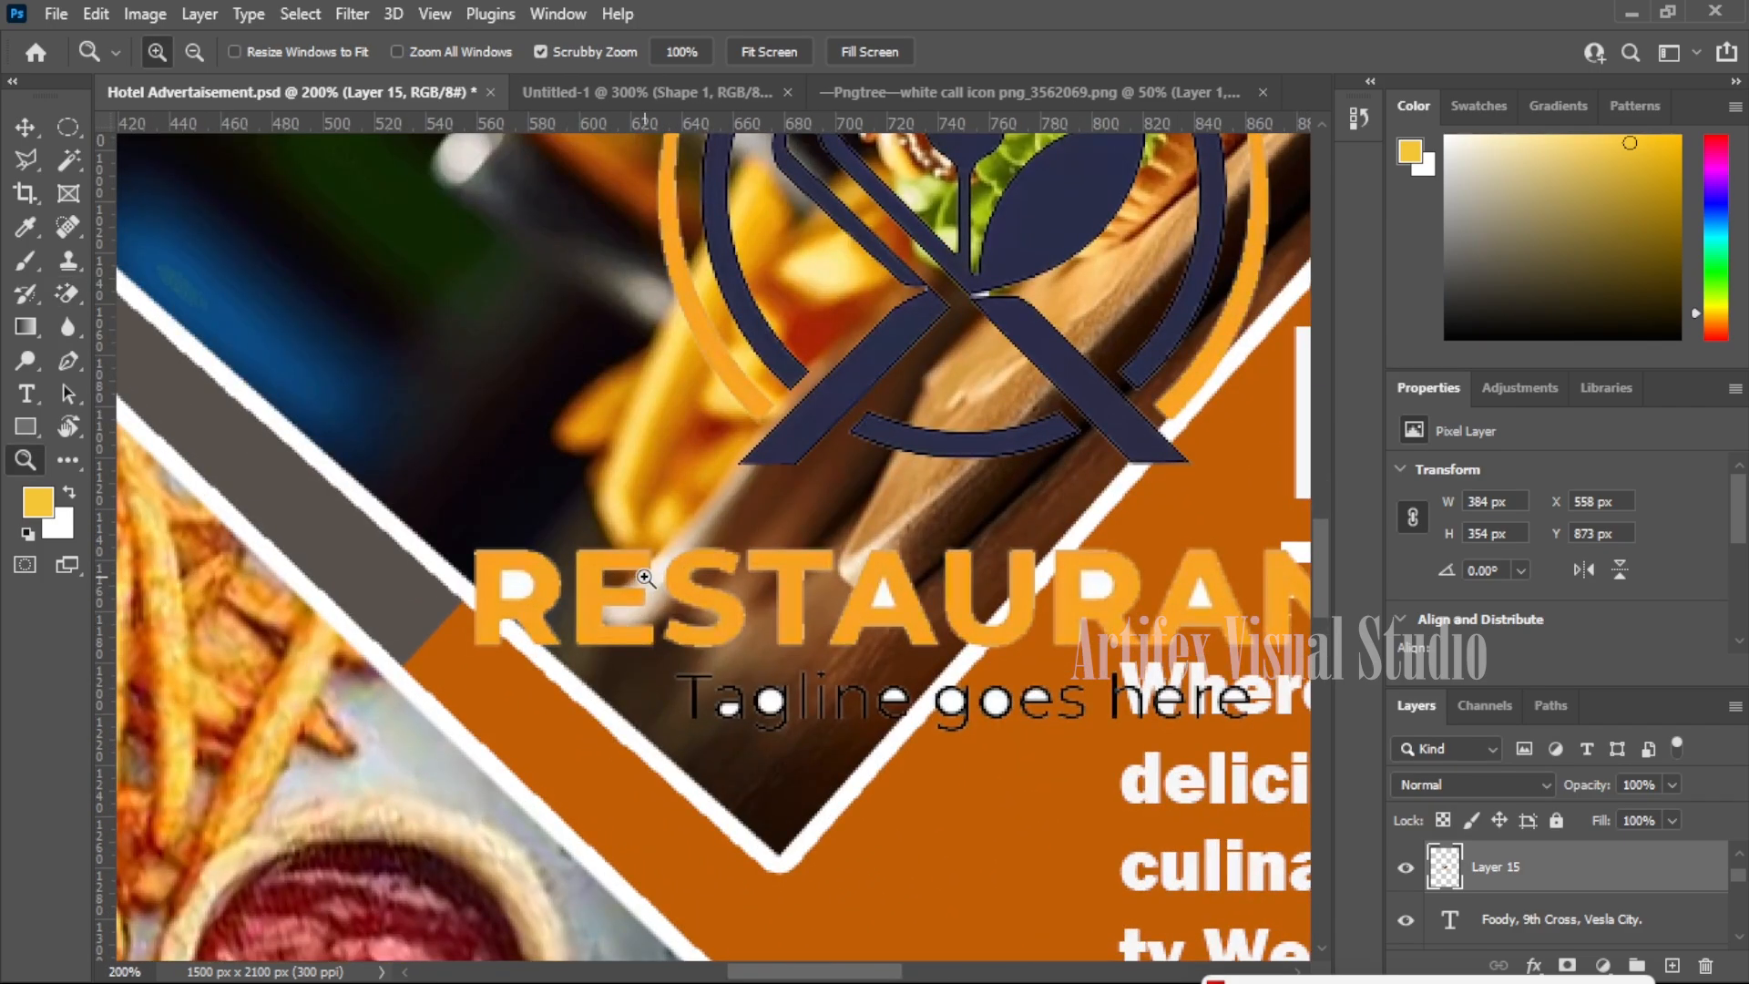
pyautogui.press('e')
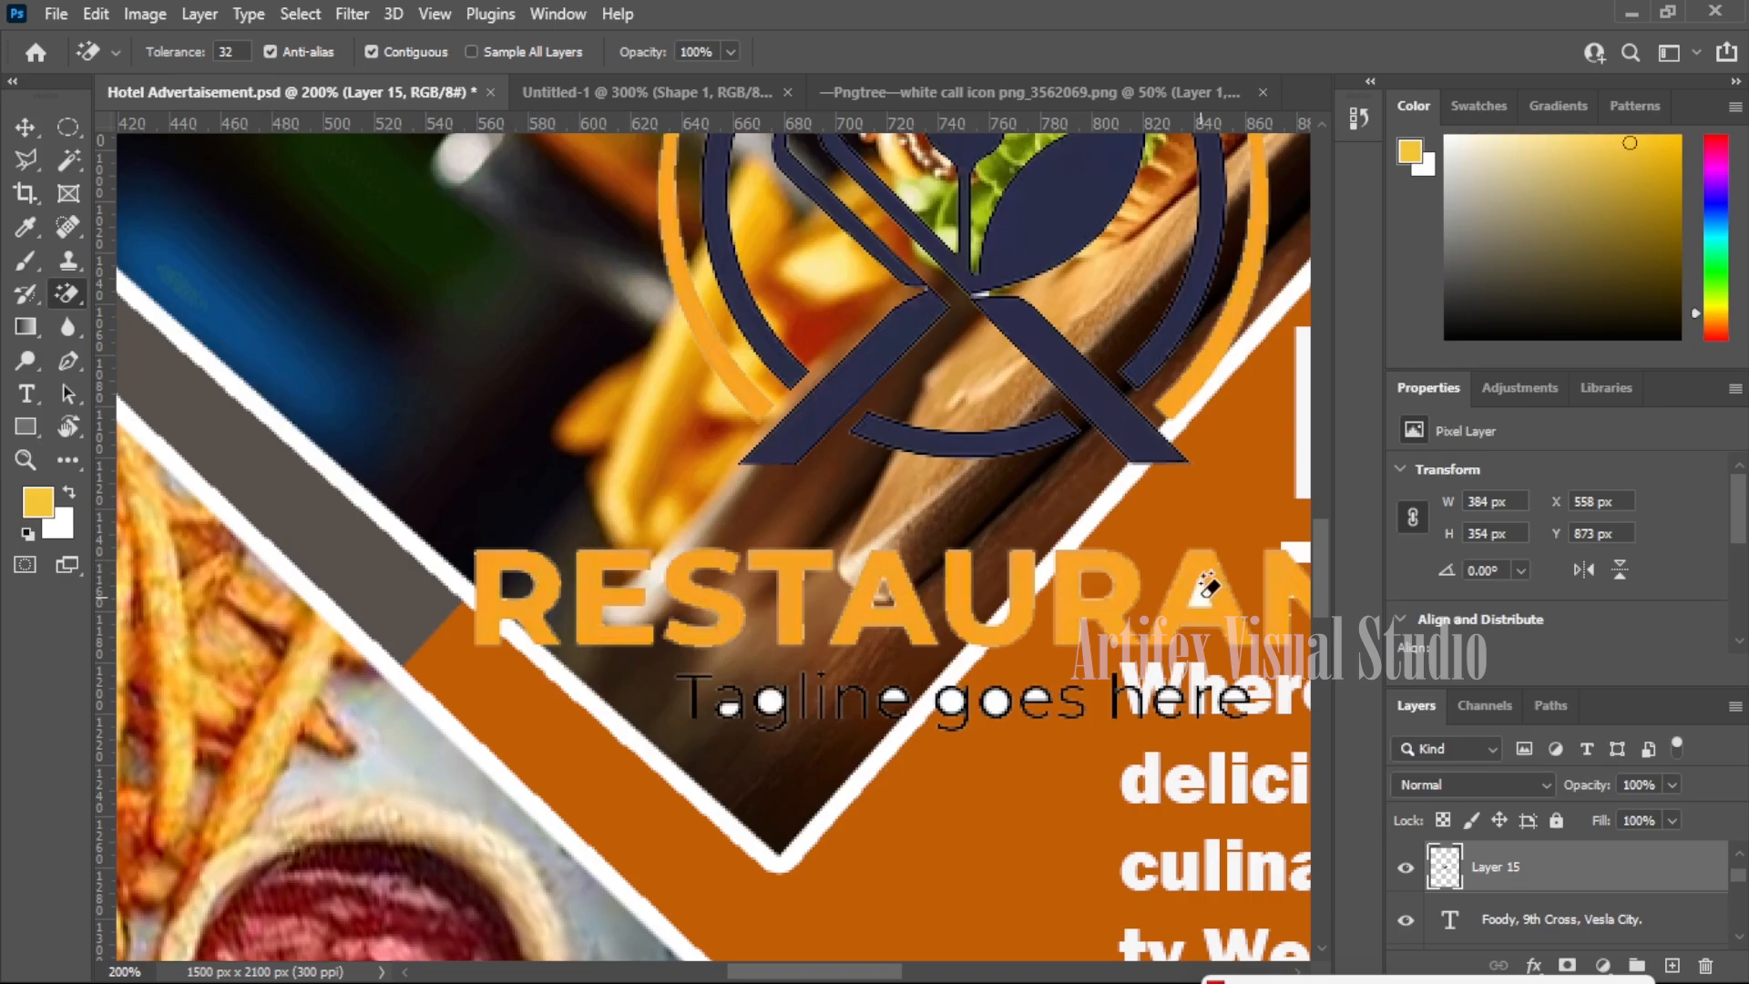
pyautogui.moveTo(1129, 551); pyautogui.dragTo(910, 549)
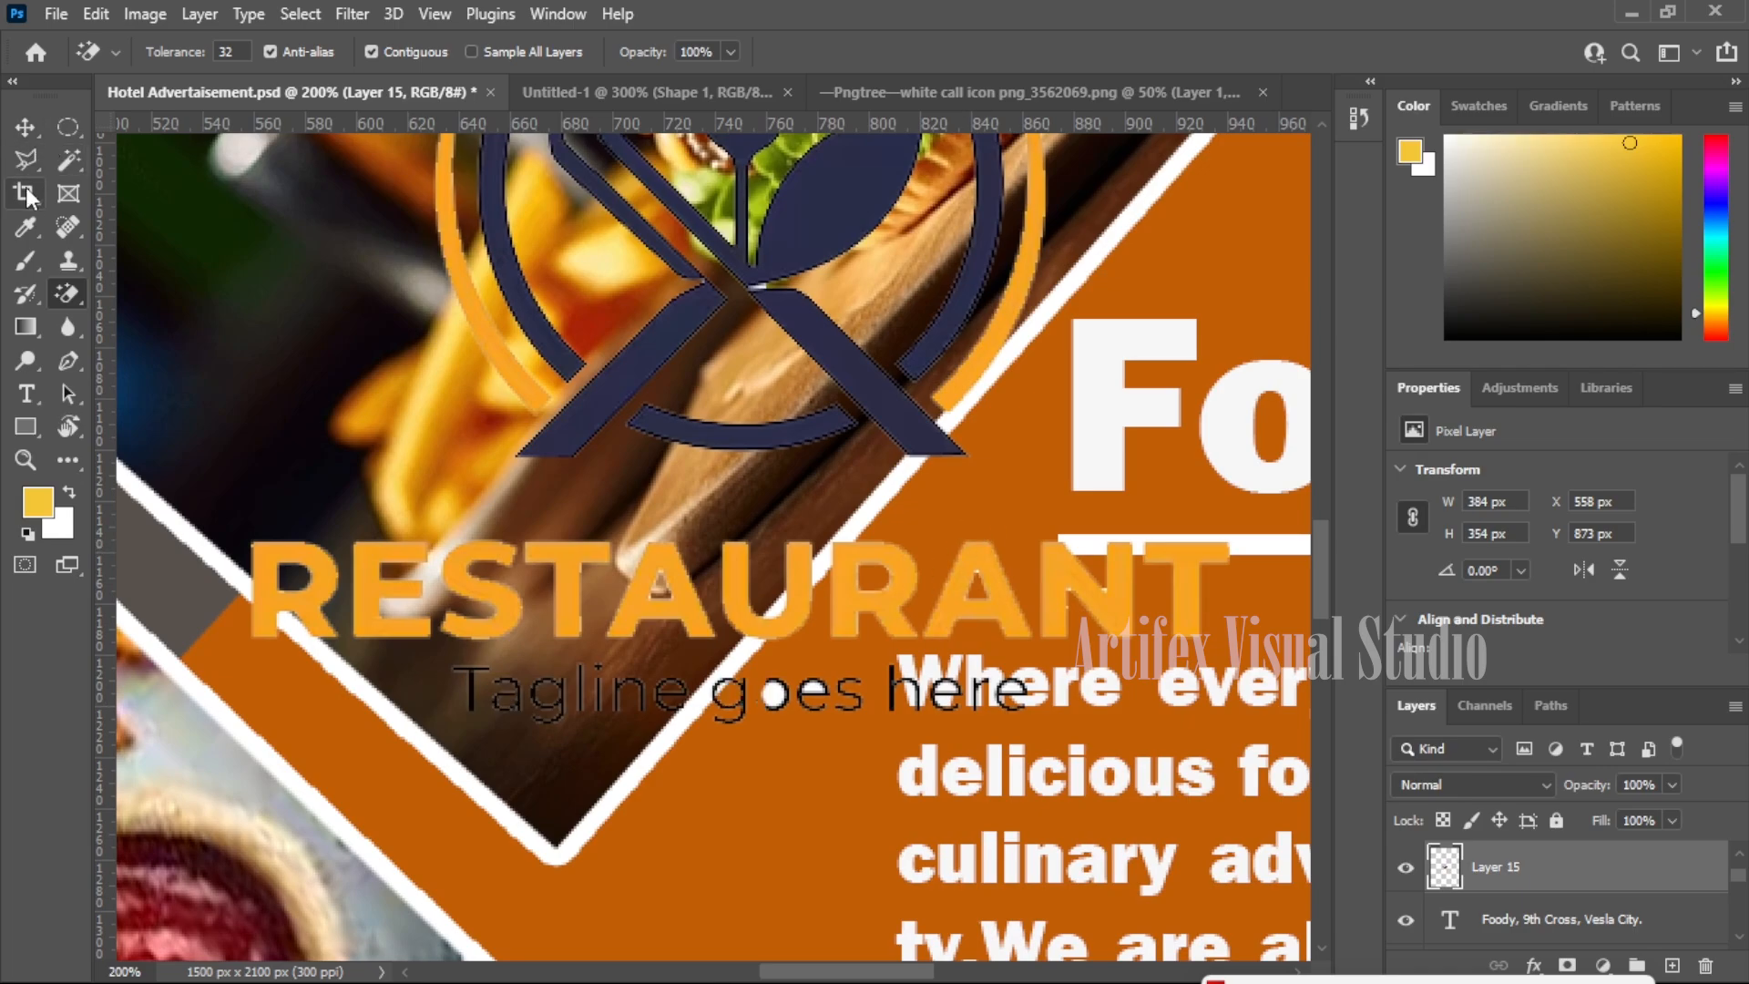
pyautogui.rightClick(64, 132)
pyautogui.click(133, 133)
pyautogui.moveTo(434, 651); pyautogui.dragTo(1115, 757)
pyautogui.press('Delete')
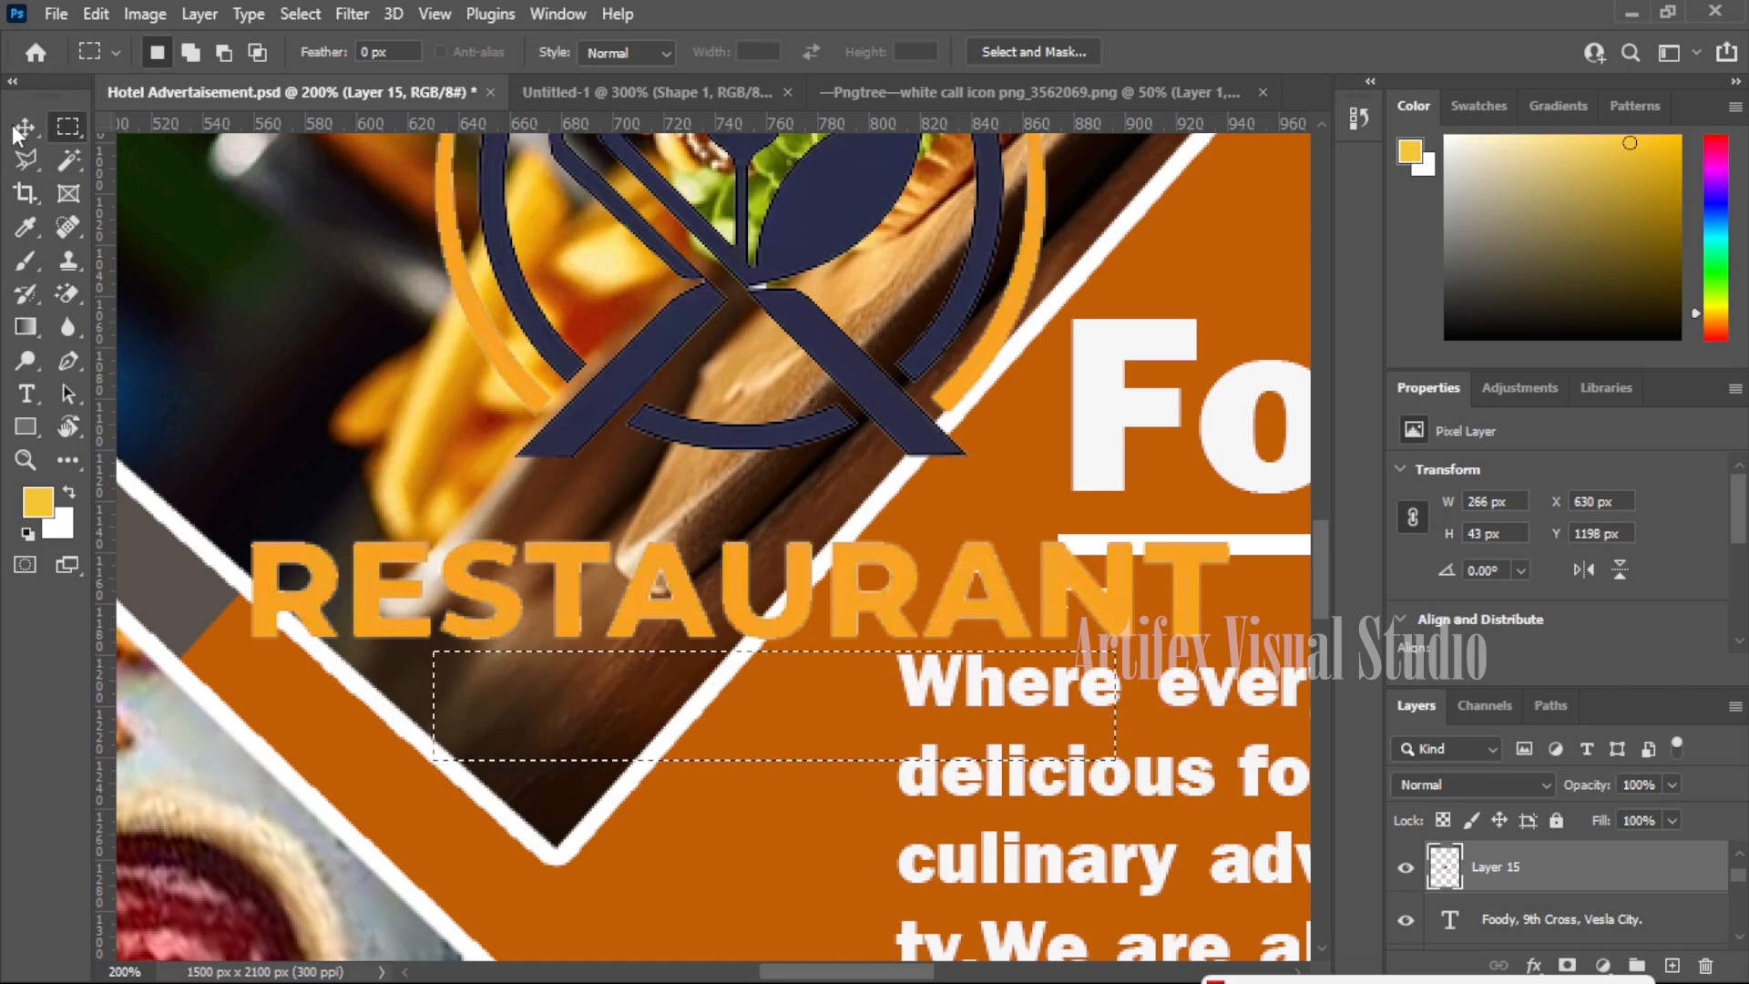
# - Nudge the logo slightly and fit the whole poster on screen
pyautogui.click(25, 127)
pyautogui.moveTo(510, 519); pyautogui.dragTo(528, 528)
pyautogui.moveTo(745, 594); pyautogui.dragTo(745, 594)
pyautogui.press('z')
pyautogui.rightClick(743, 590)
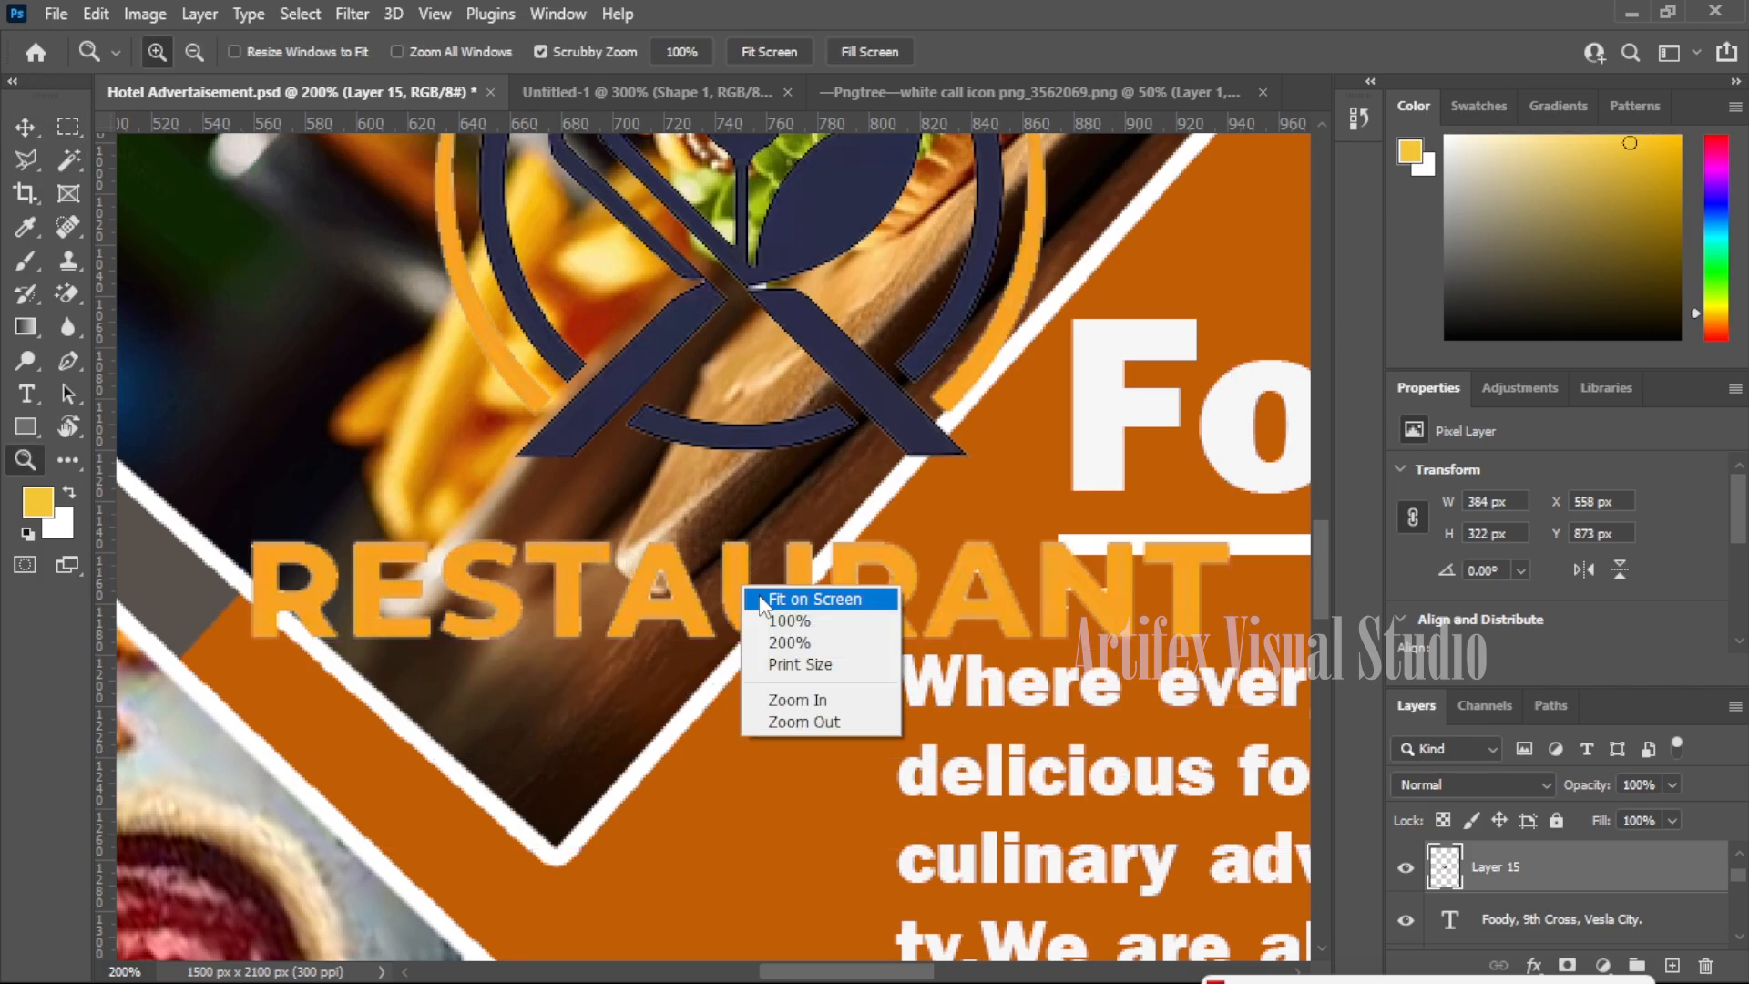
pyautogui.click(763, 597)
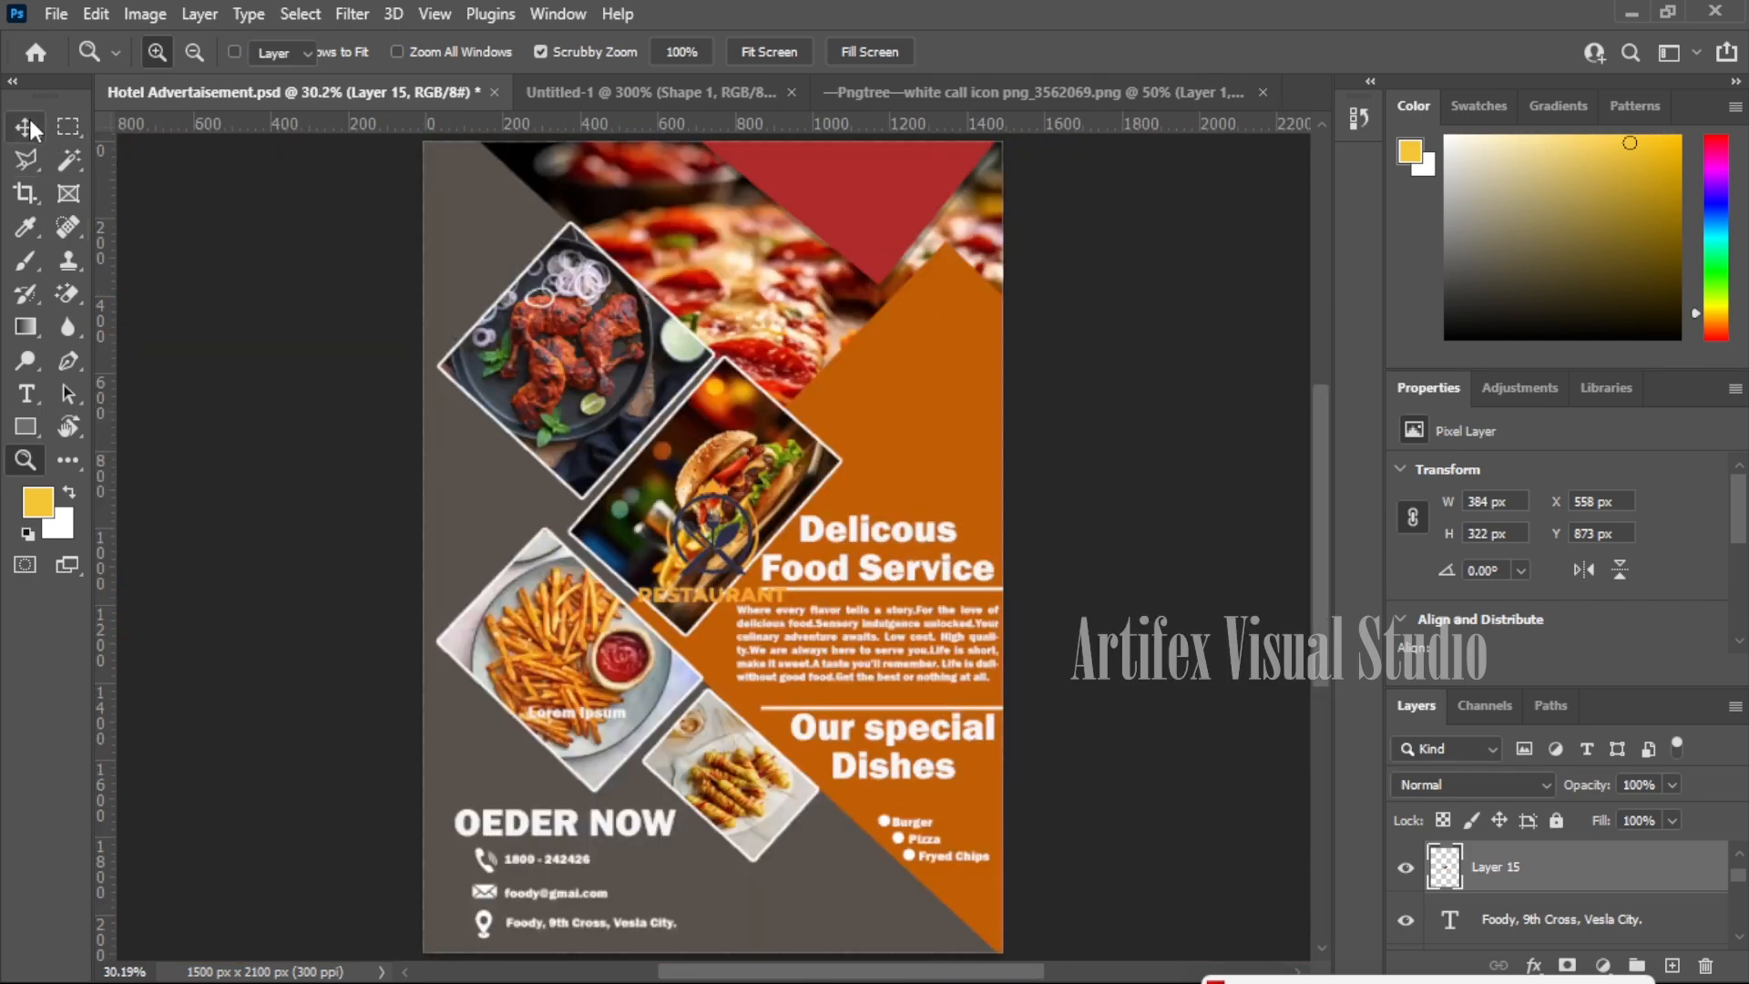
# - Move the logo up into the red triangle at the poster's top
pyautogui.click(28, 122)
pyautogui.moveTo(721, 606); pyautogui.dragTo(882, 228)
pyautogui.scroll(3, 851, 415)
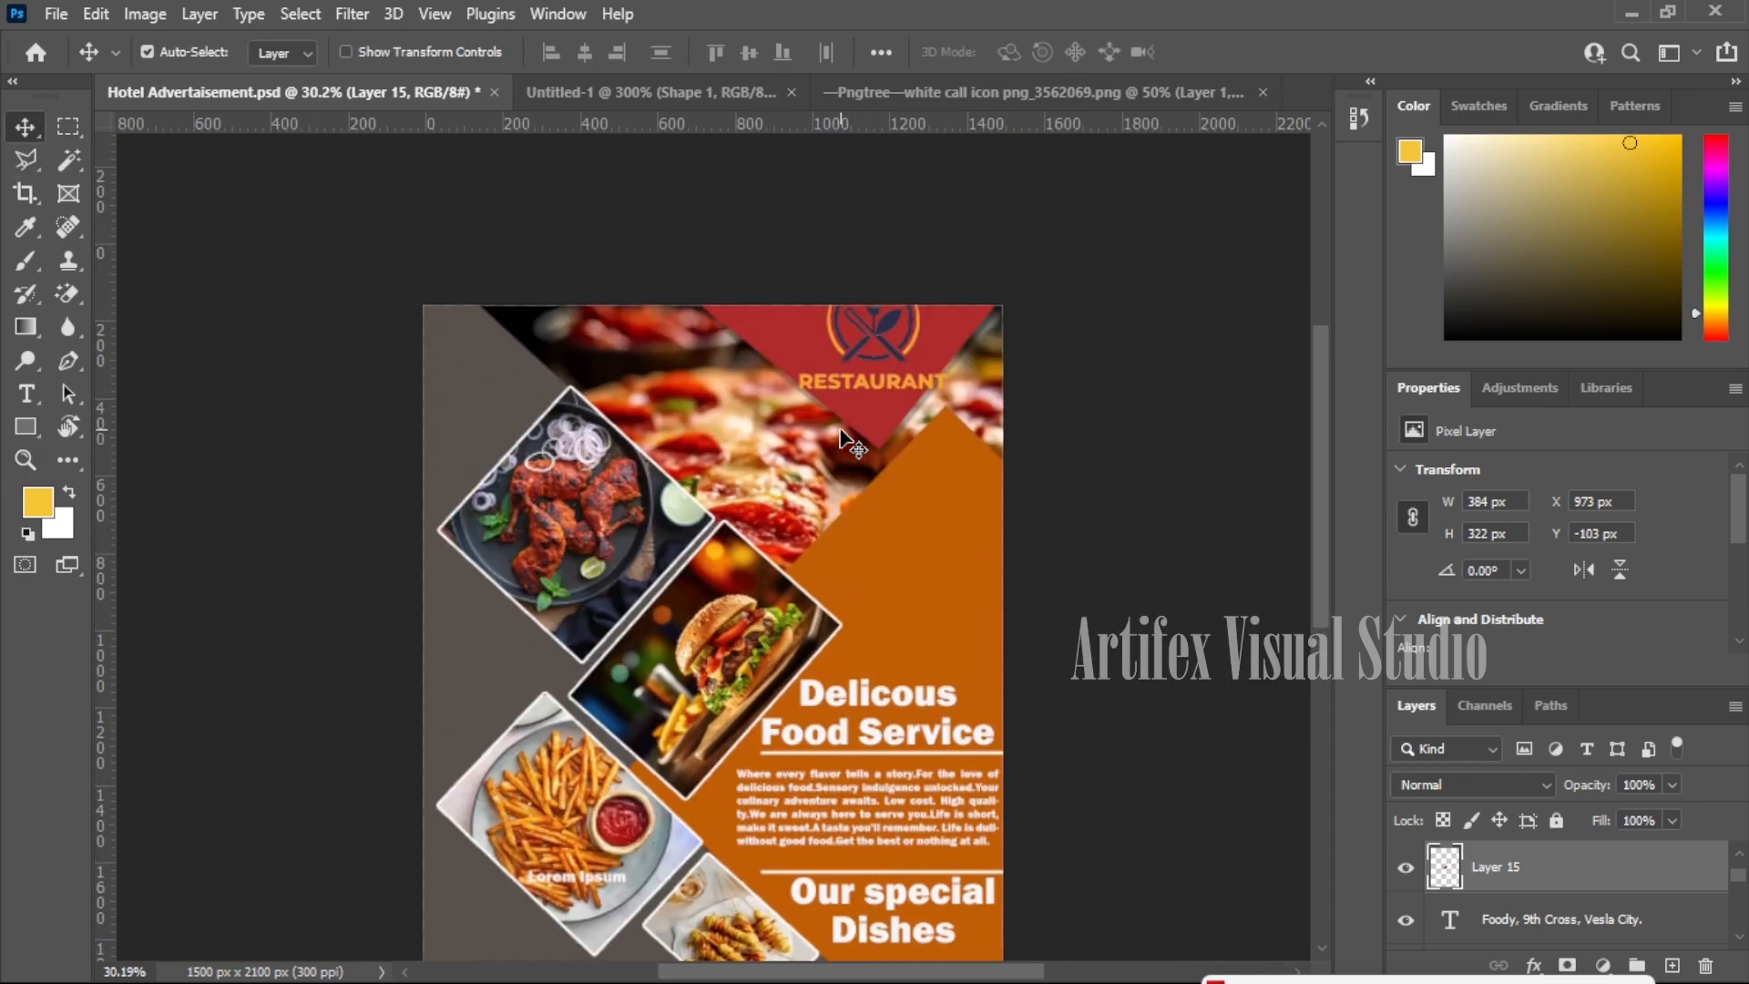
pyautogui.press('z')
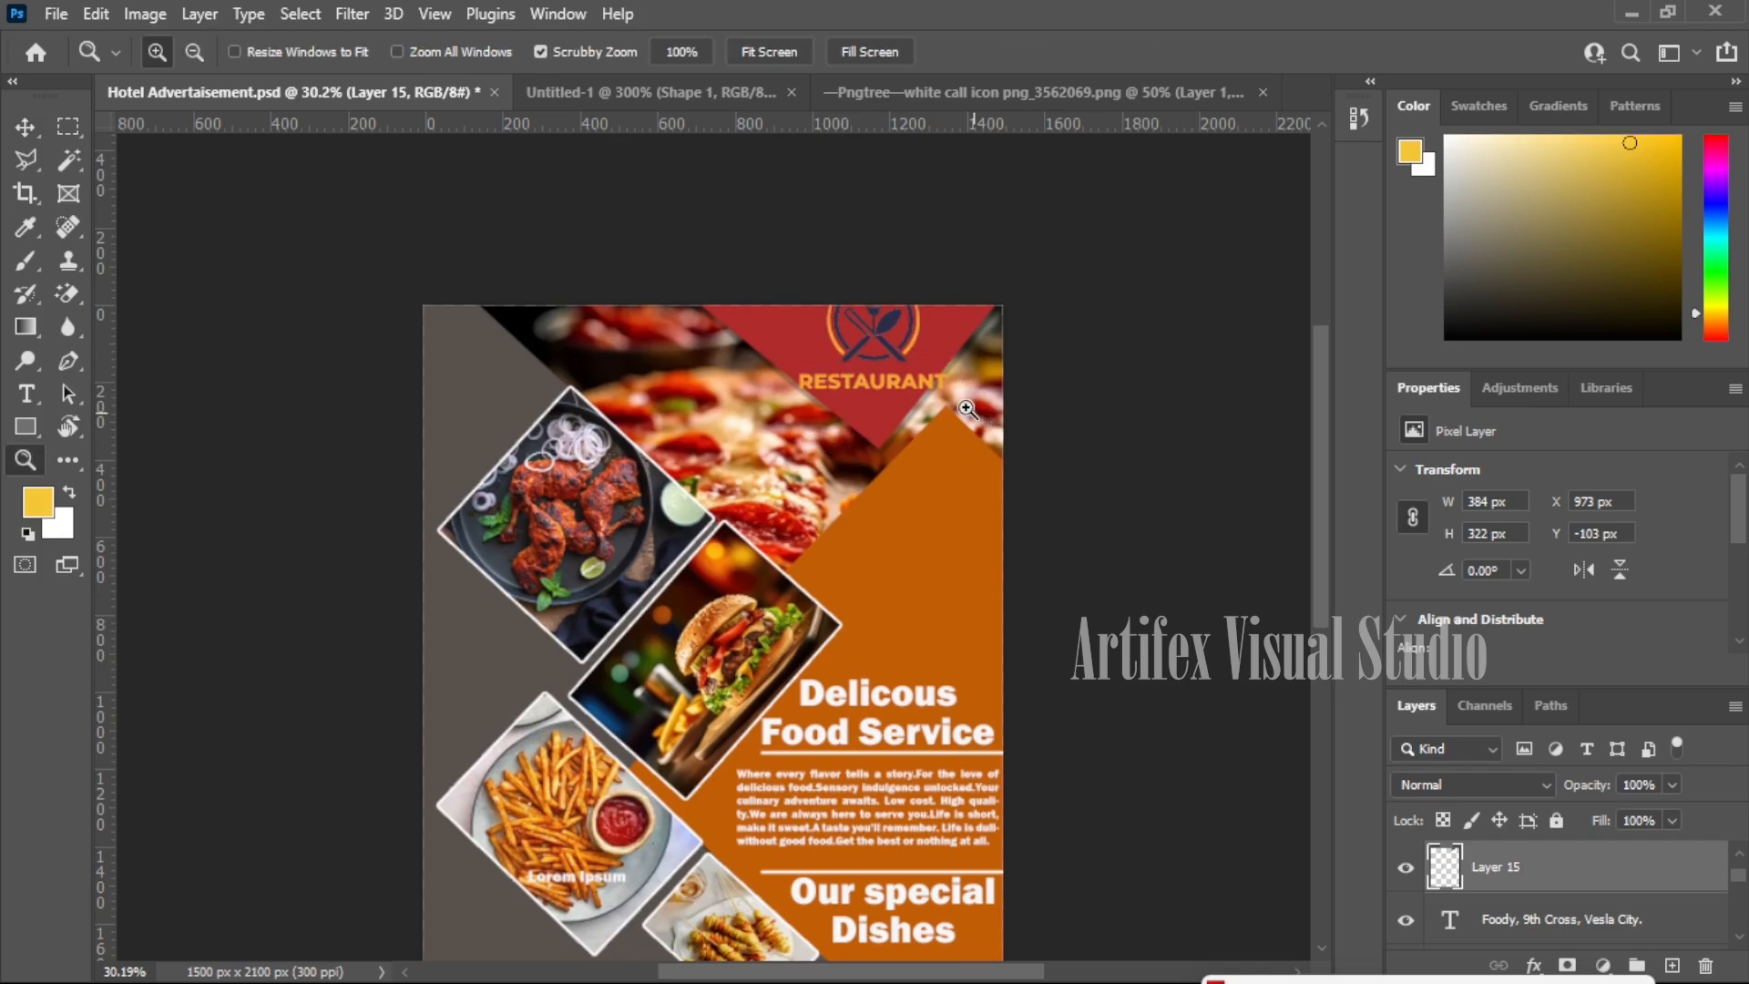
pyautogui.click(966, 408)
pyautogui.click(966, 408)
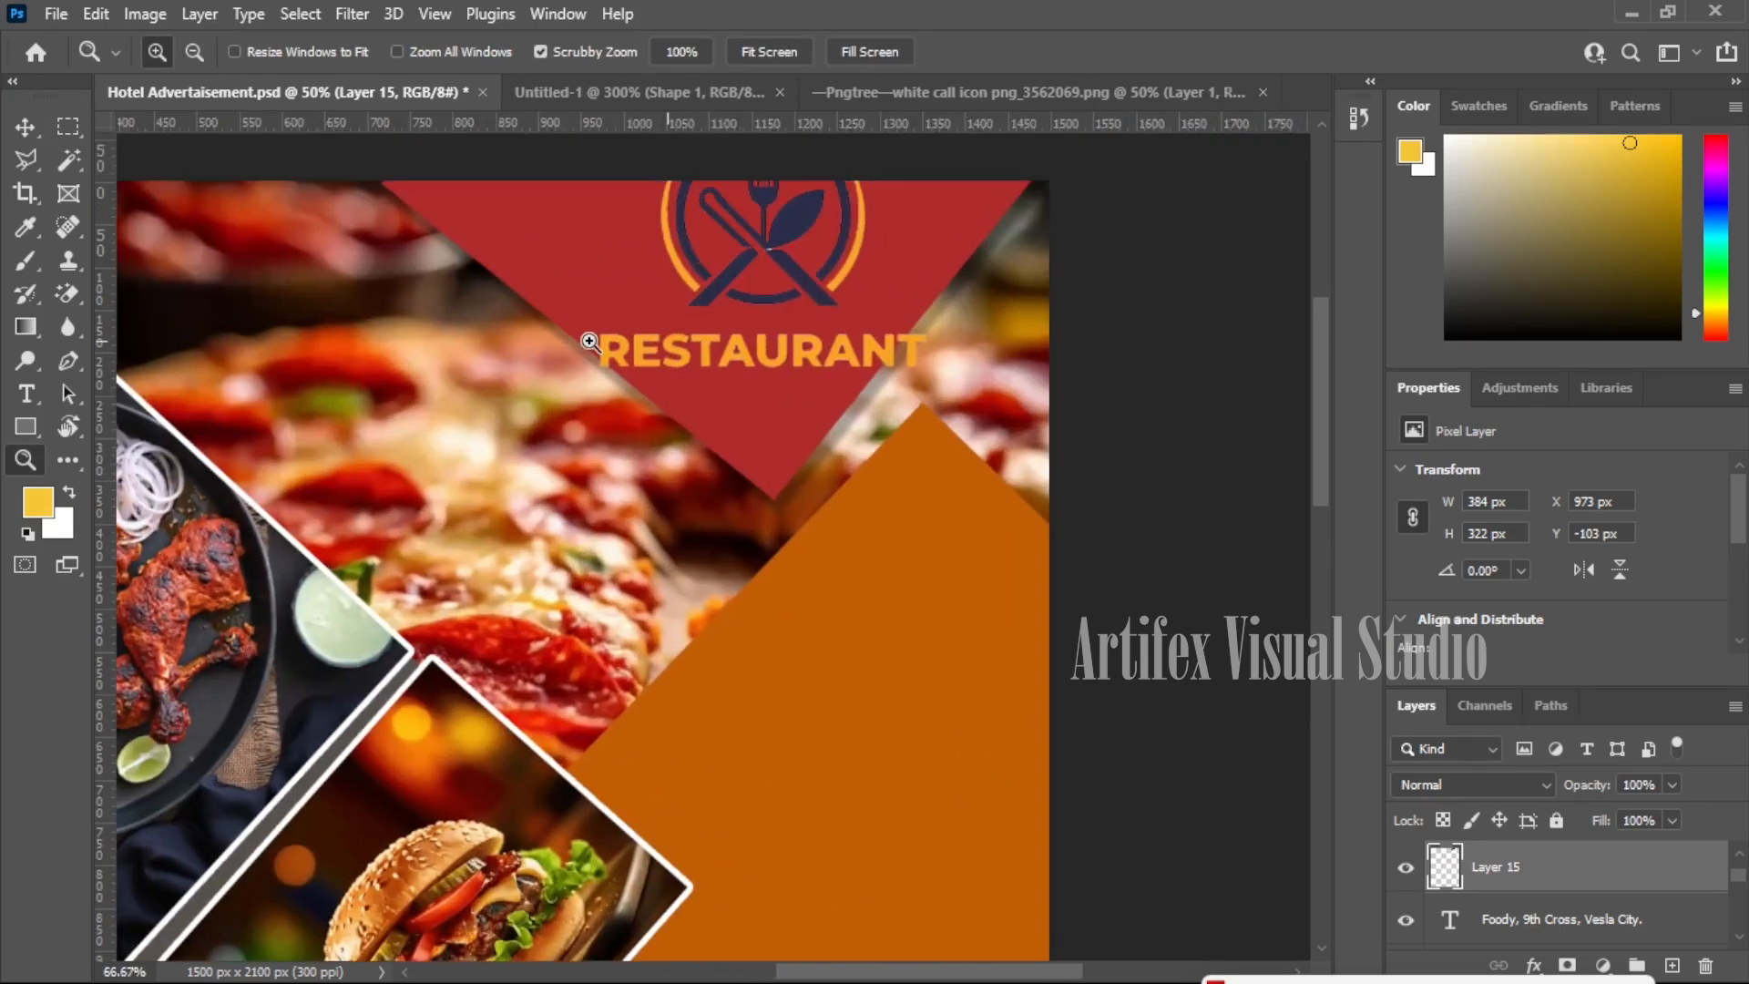
pyautogui.click(966, 408)
pyautogui.click(11, 132)
pyautogui.moveTo(809, 378); pyautogui.dragTo(811, 421)
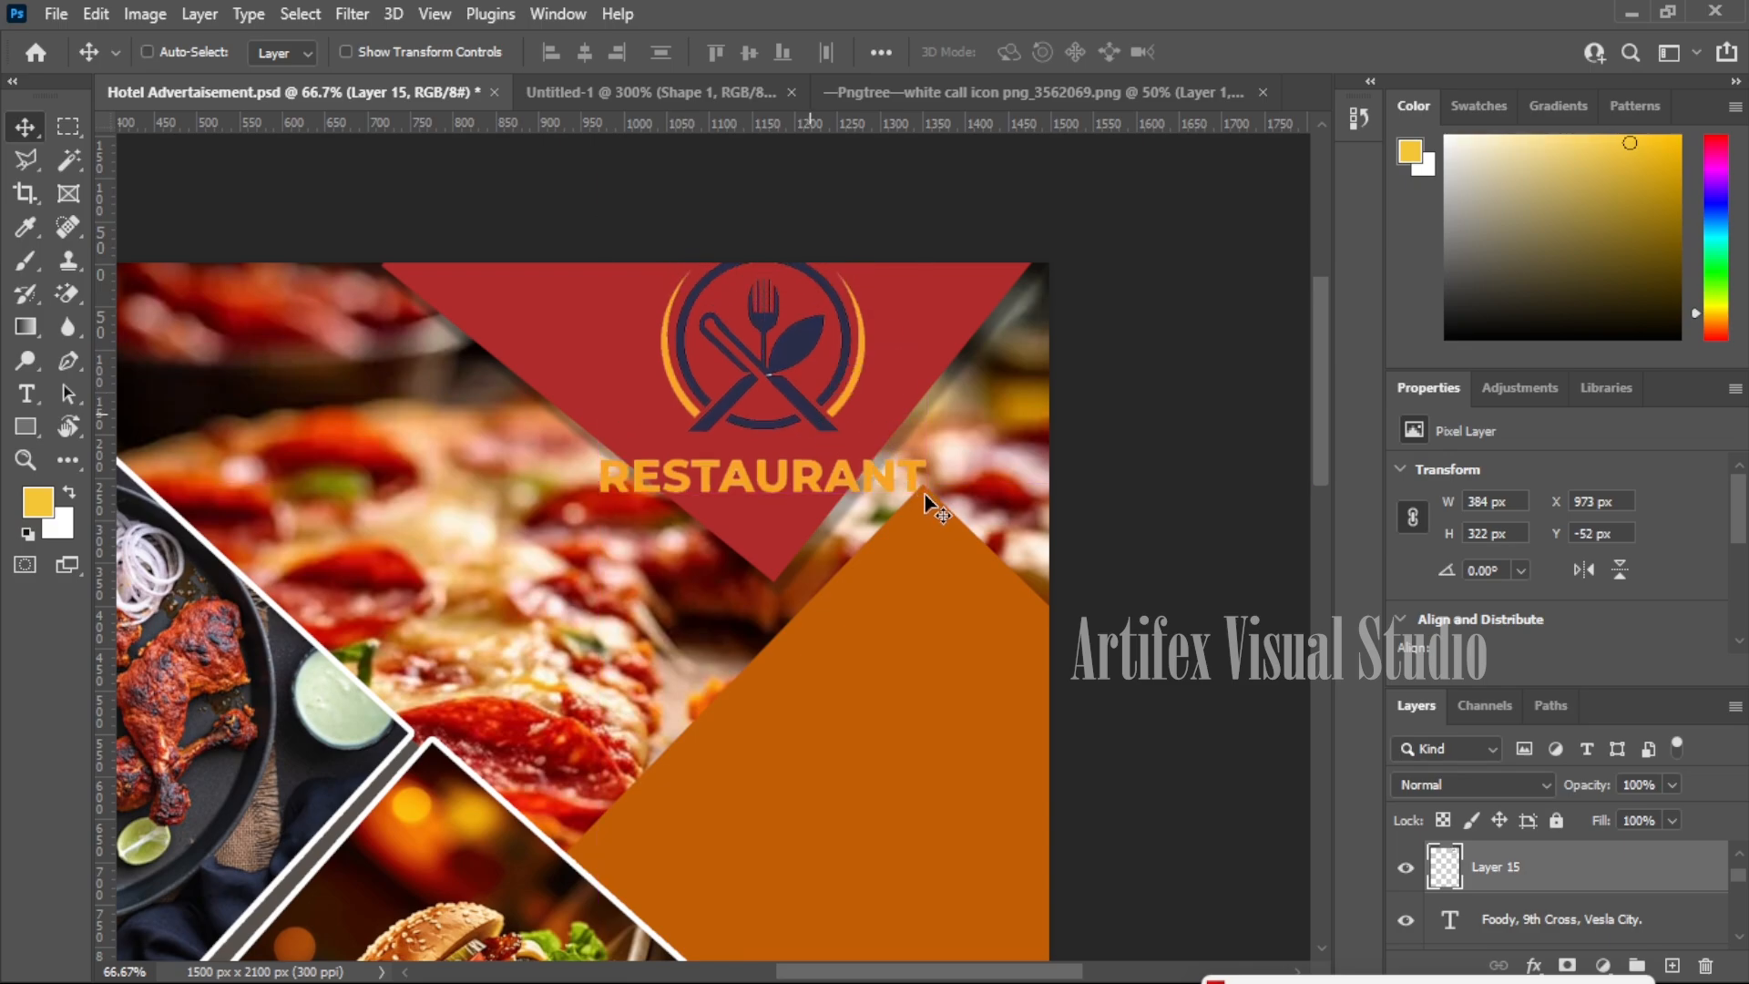
# - Scale the logo down to 75% (288 × 233 px) and settle it inside the triangle
pyautogui.hotkey('ctrl', 't')
pyautogui.moveTo(917, 483); pyautogui.dragTo(861, 445)
pyautogui.moveTo(757, 337); pyautogui.dragTo(788, 363)
pyautogui.moveTo(888, 465); pyautogui.dragTo(876, 446)
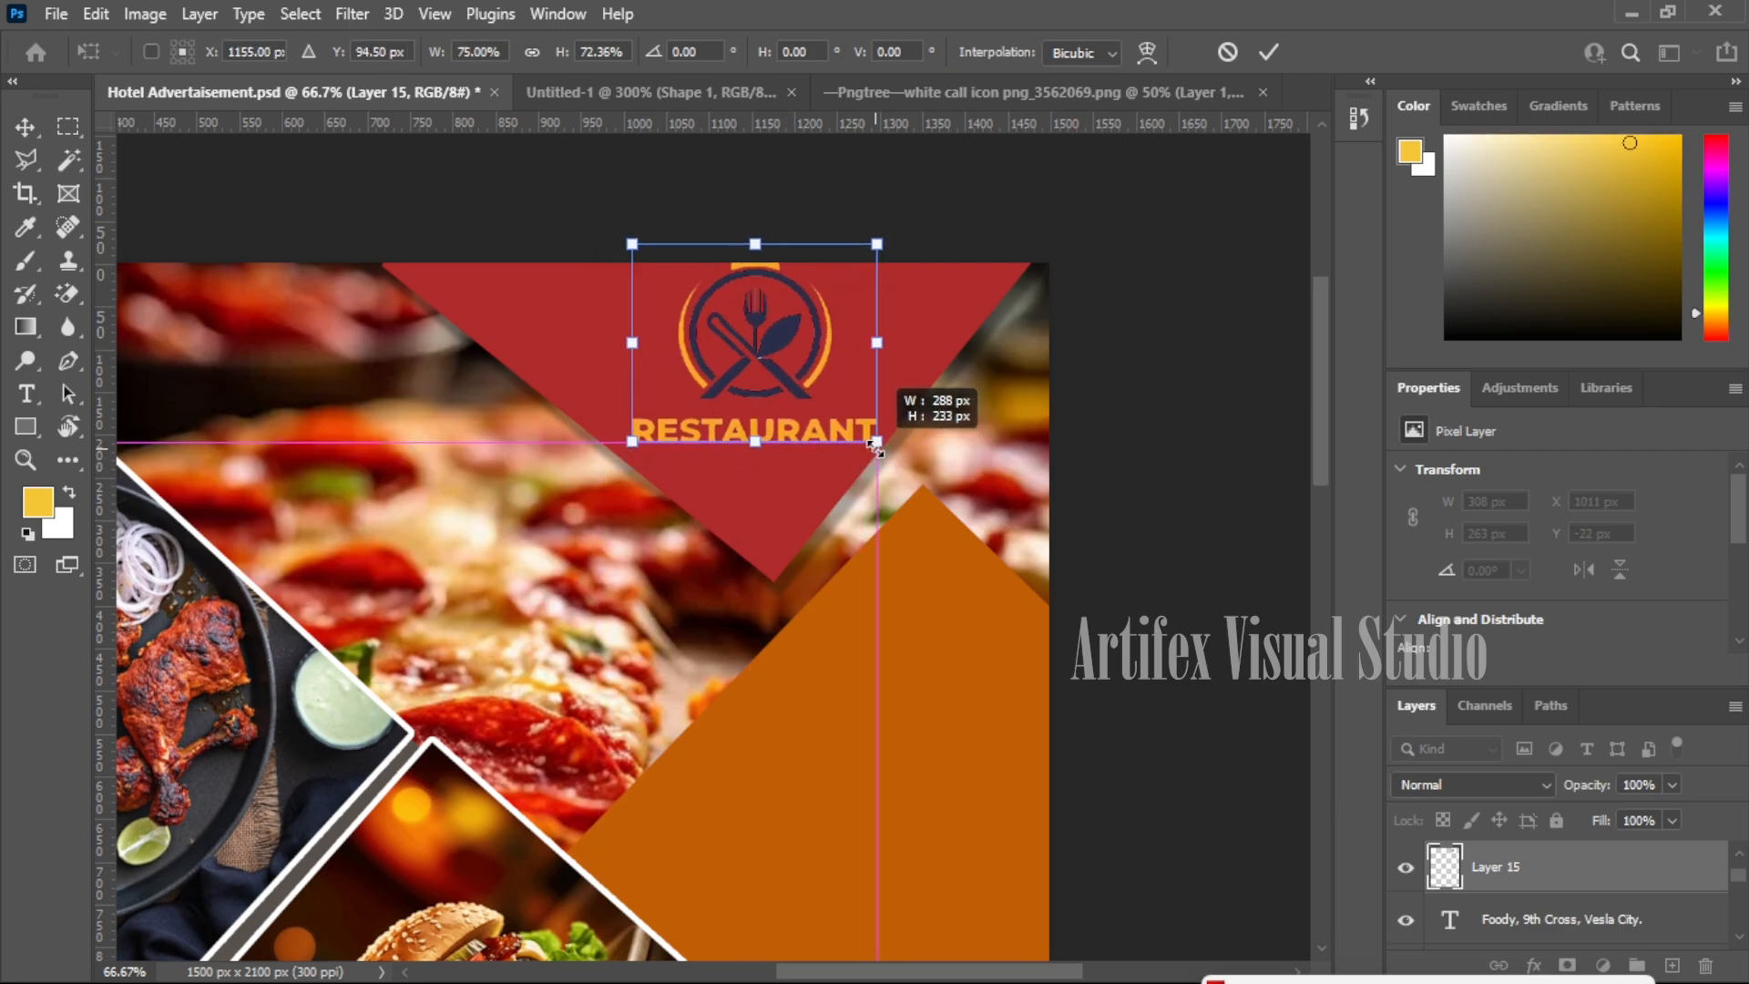
pyautogui.moveTo(780, 341); pyautogui.dragTo(781, 353)
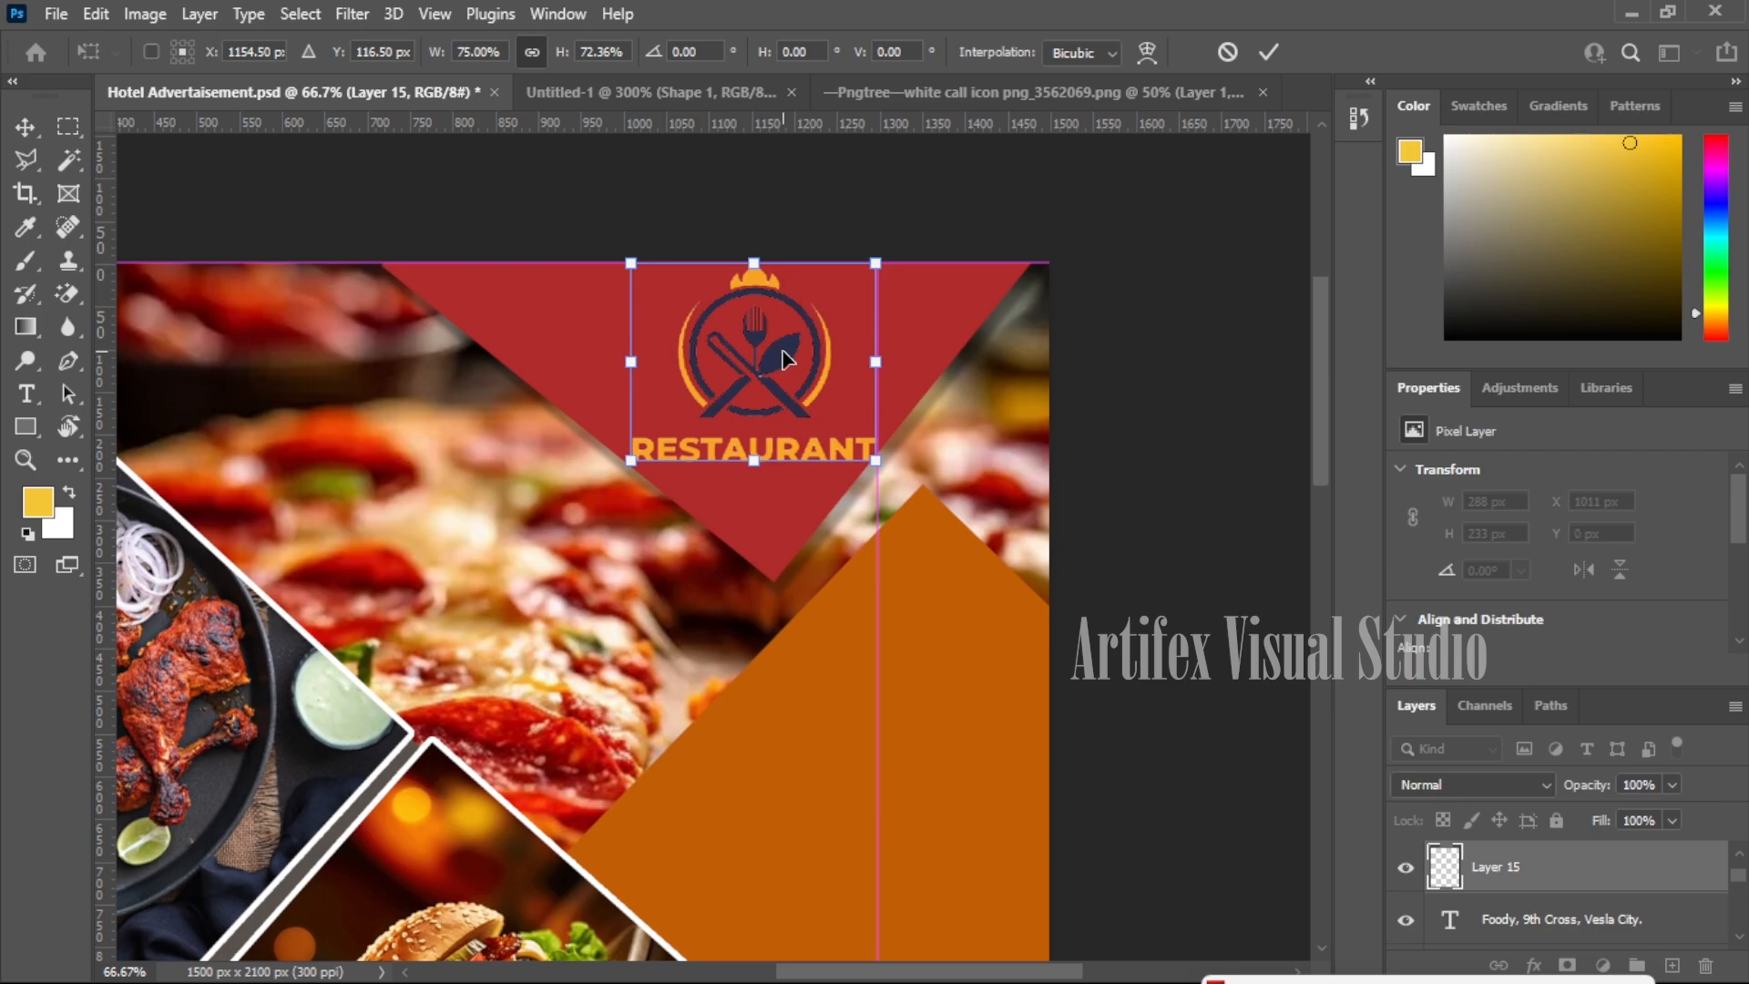
pyautogui.hotkey('ctrl', 'h')
pyautogui.press('Return')
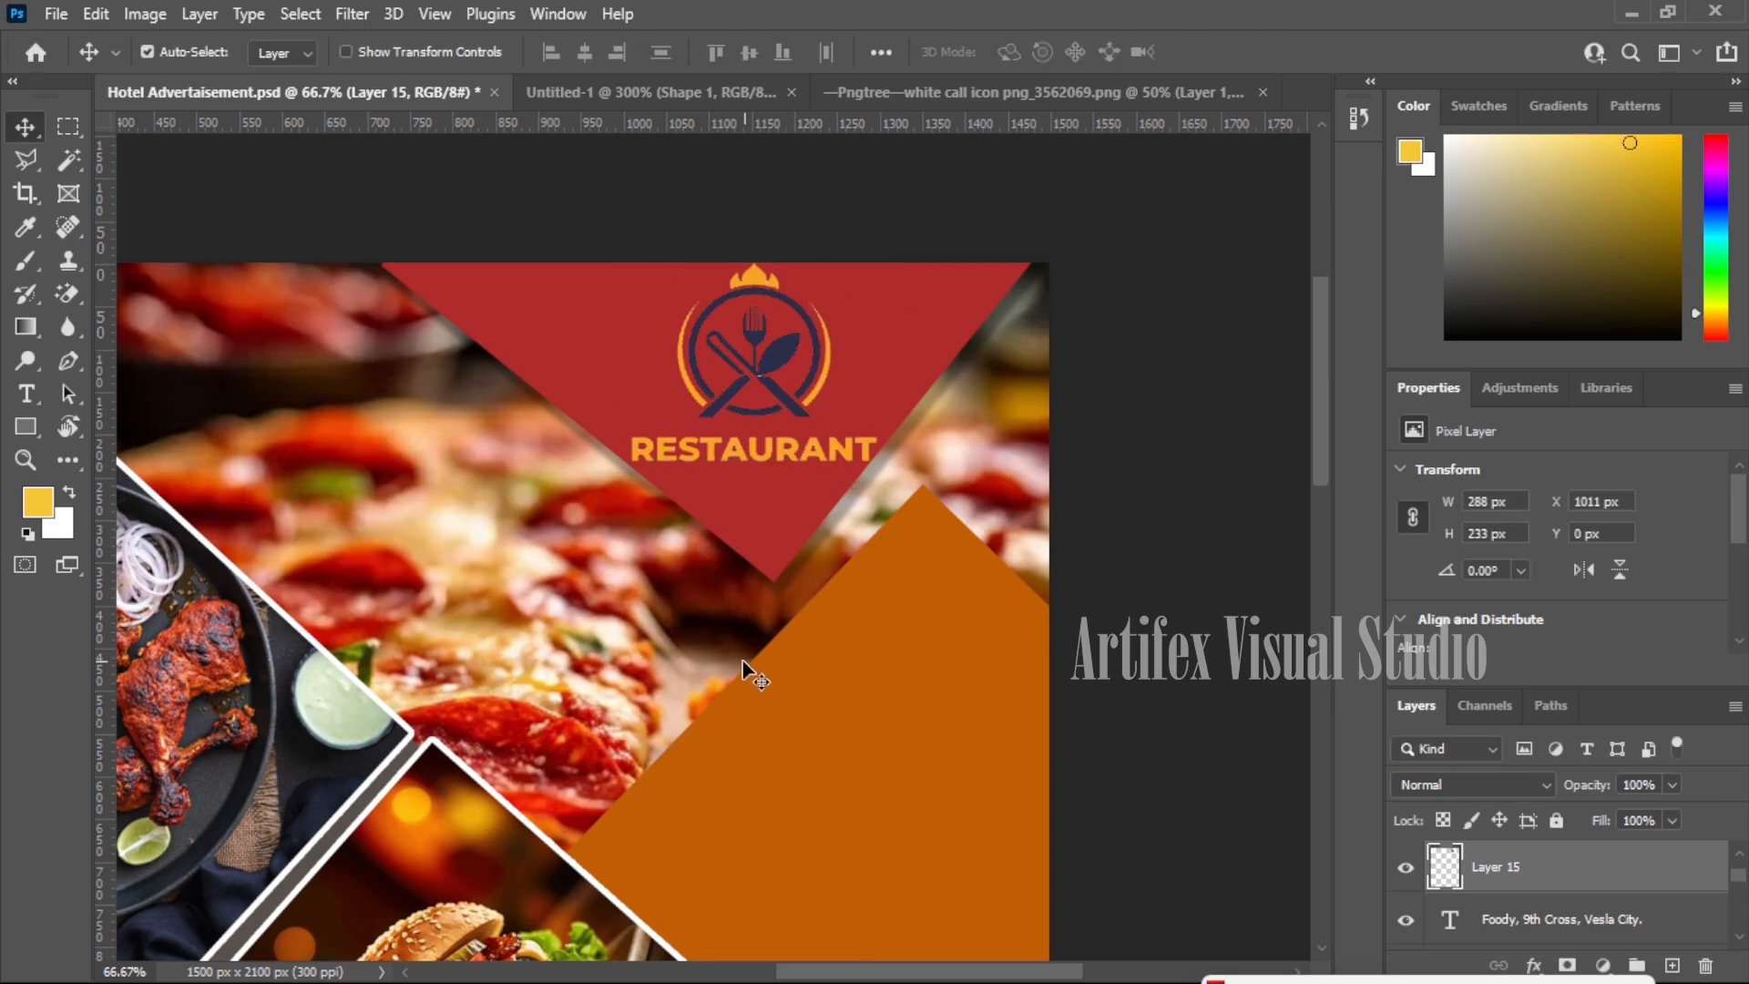
# - Fit the whole poster on screen
pyautogui.press('z')
pyautogui.rightClick(642, 559)
pyautogui.click(642, 559)
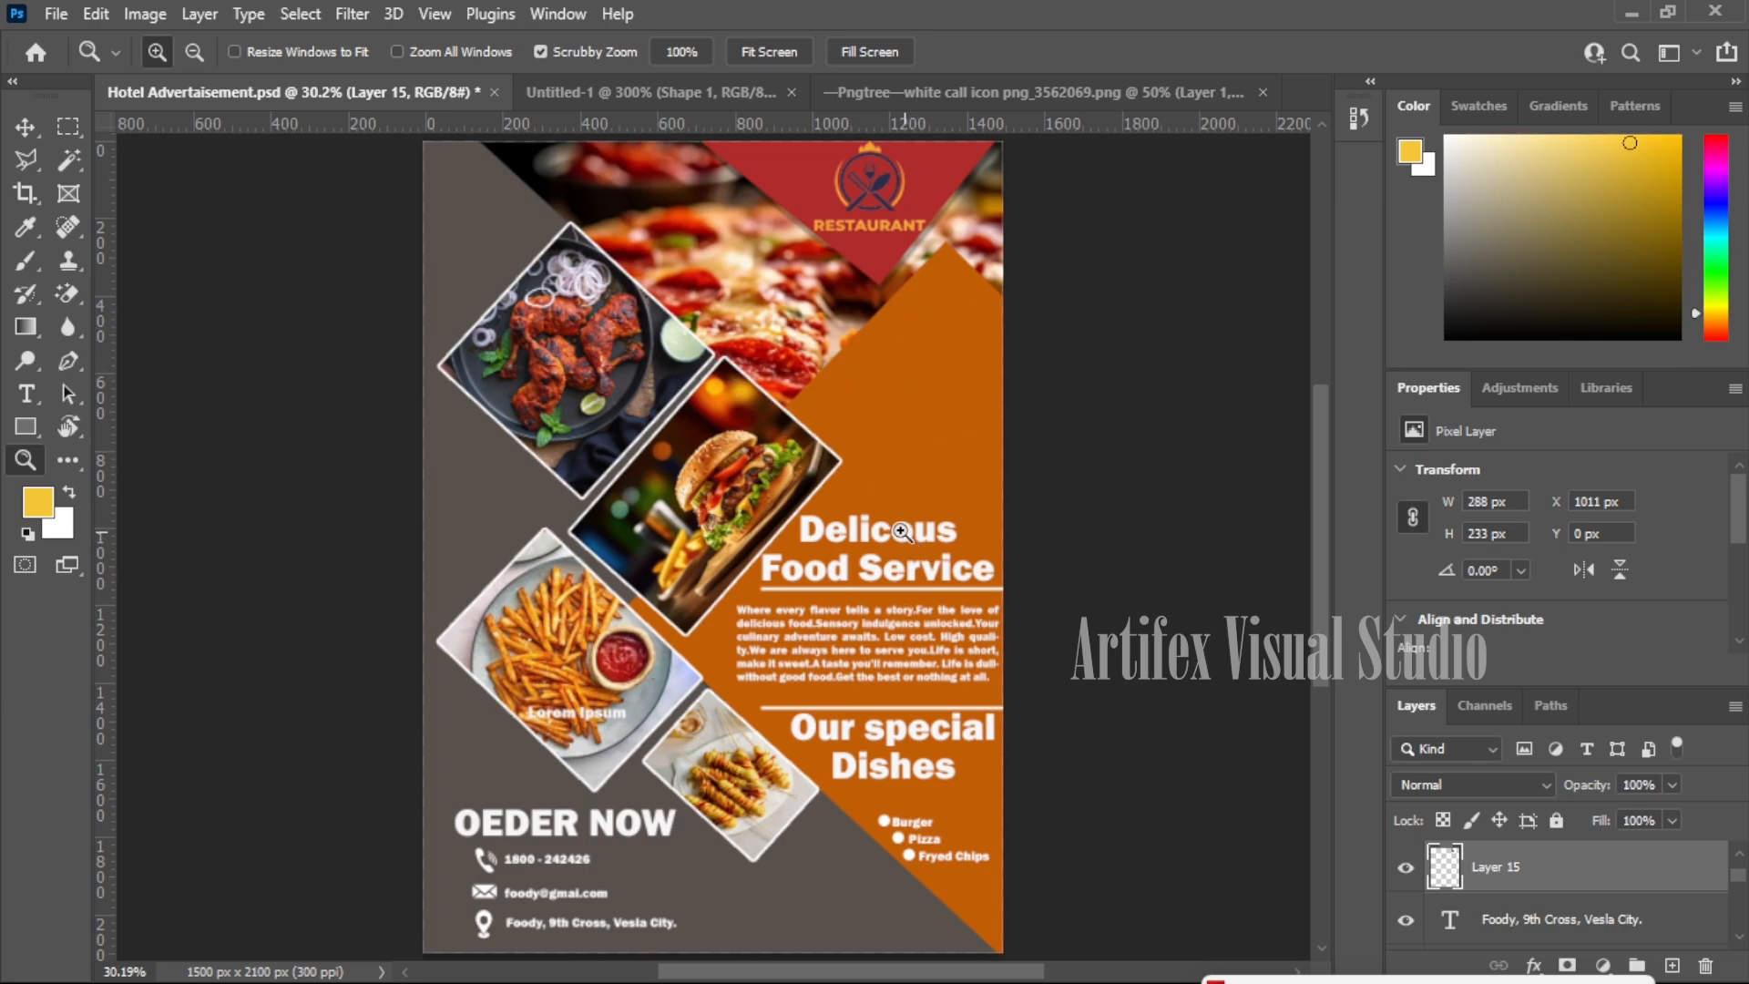
# - Zoom to 50% and set the Pen tool to Shape mode with a 4 px dashed stroke
pyautogui.click(1037, 499)
pyautogui.click(961, 528)
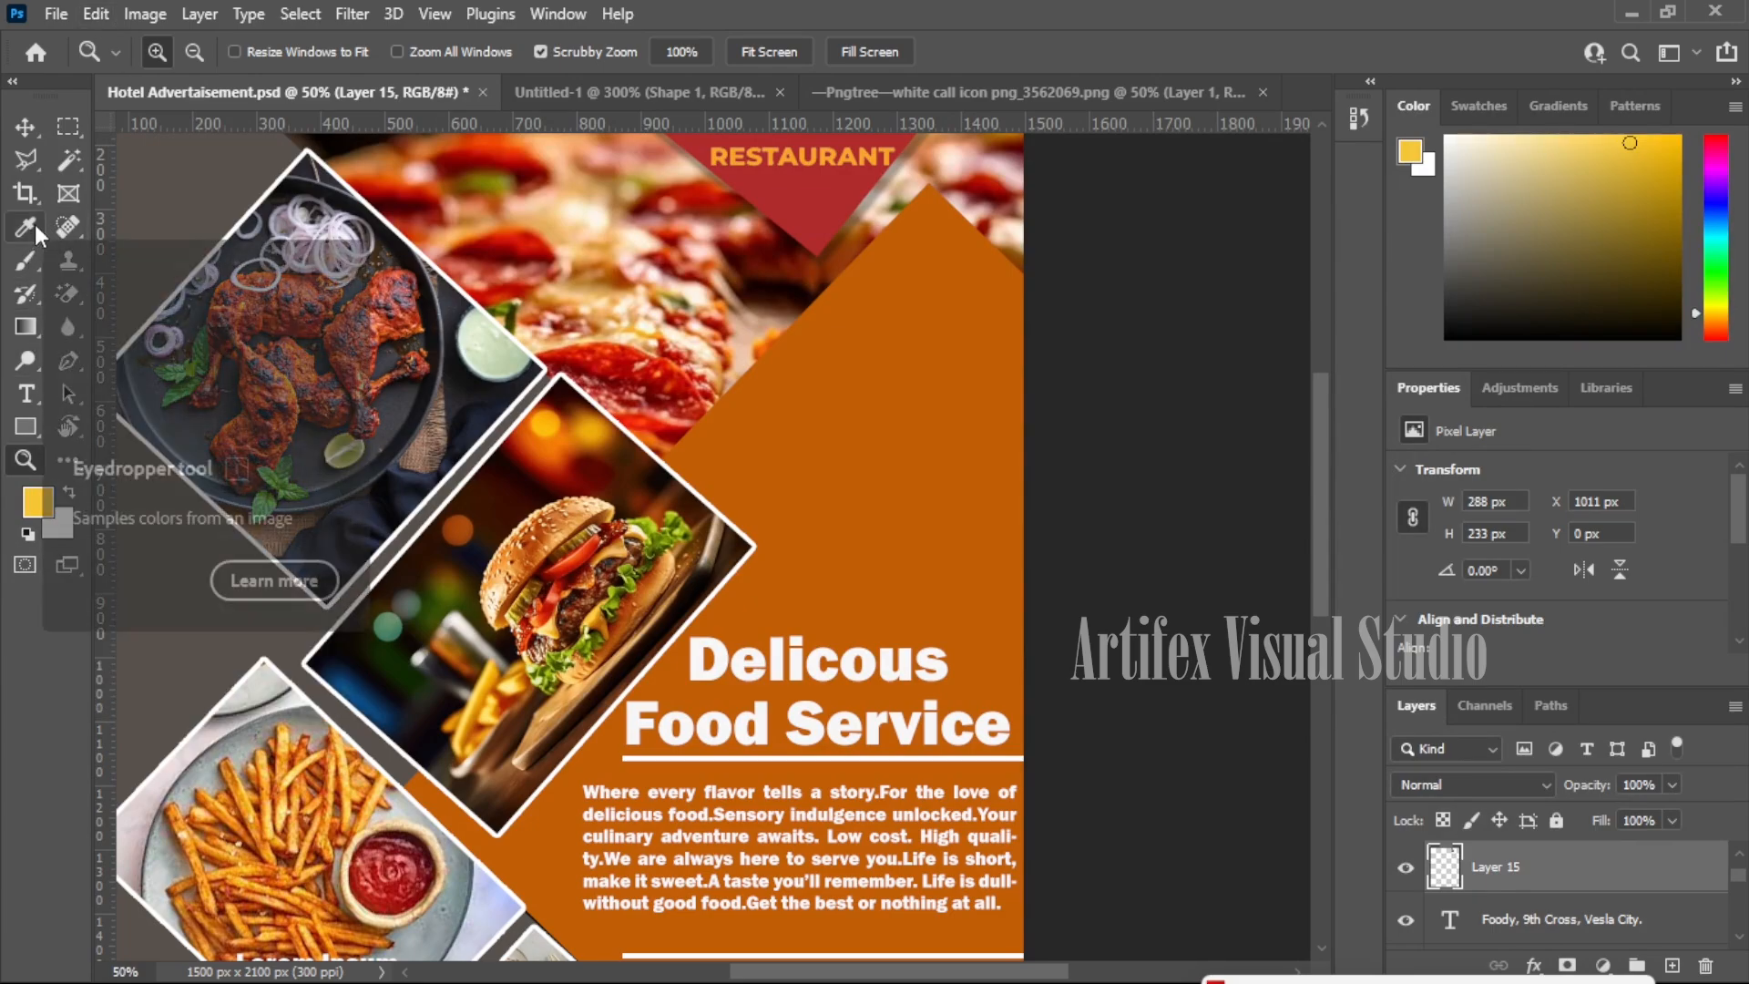
pyautogui.click(68, 360)
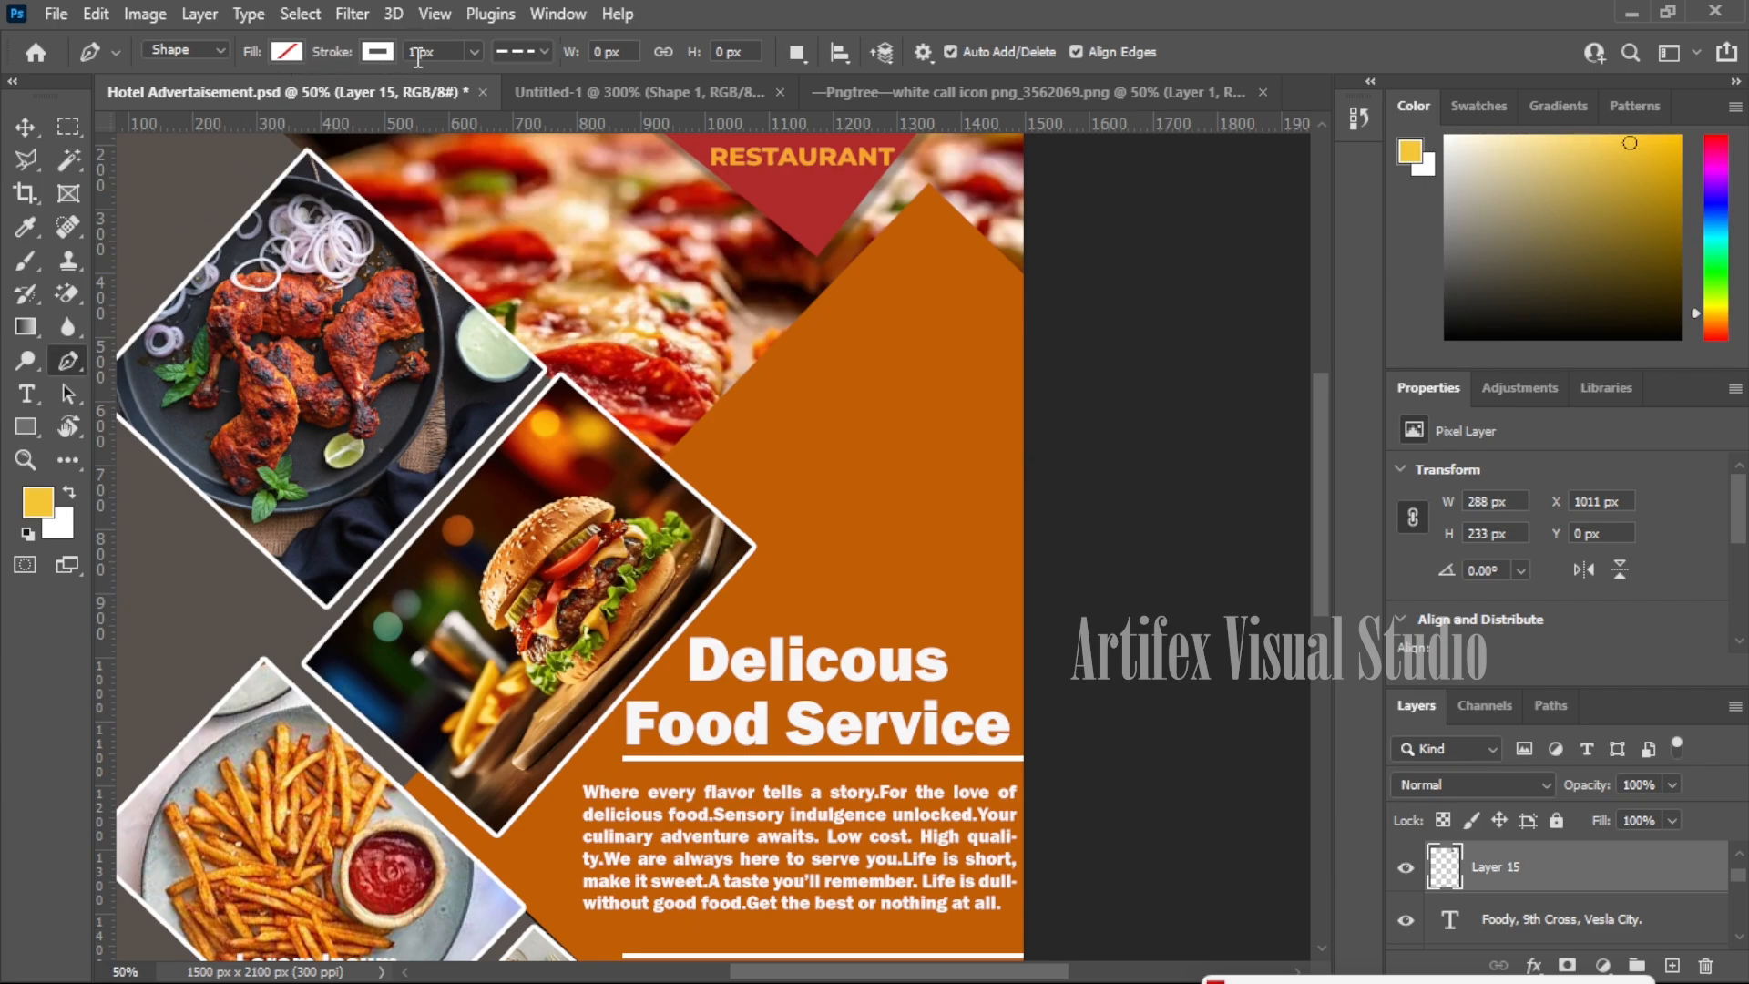
pyautogui.click(475, 51)
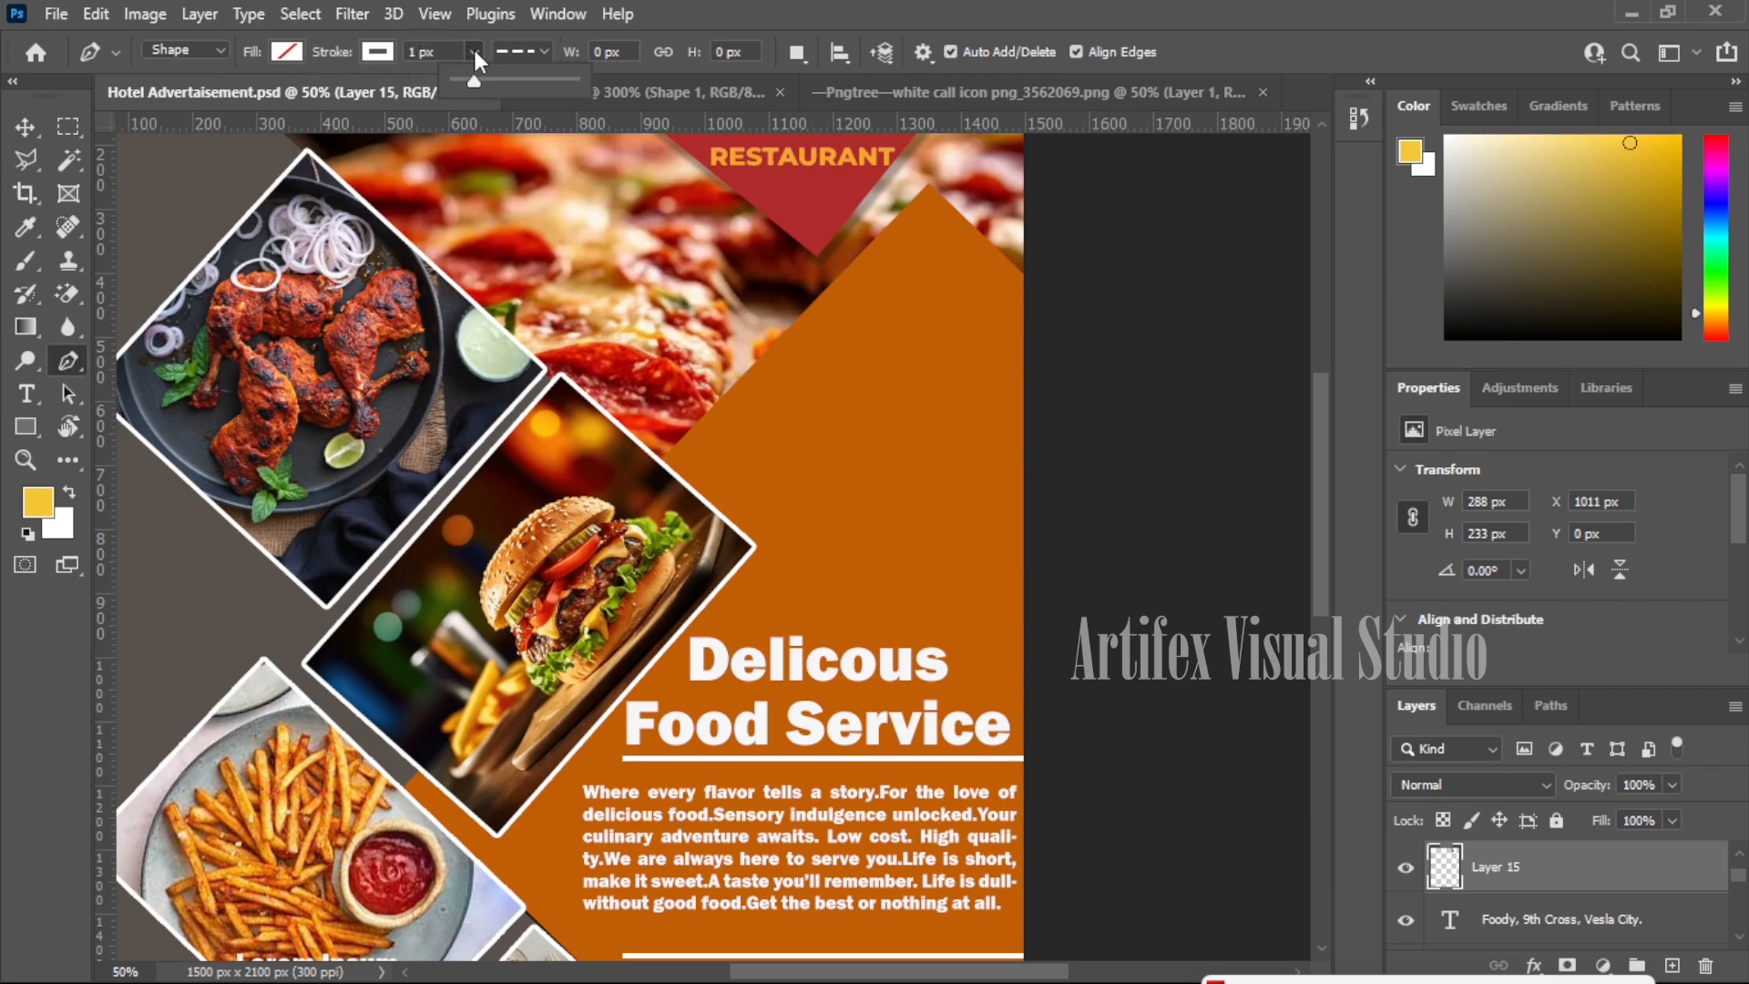
pyautogui.click(412, 51)
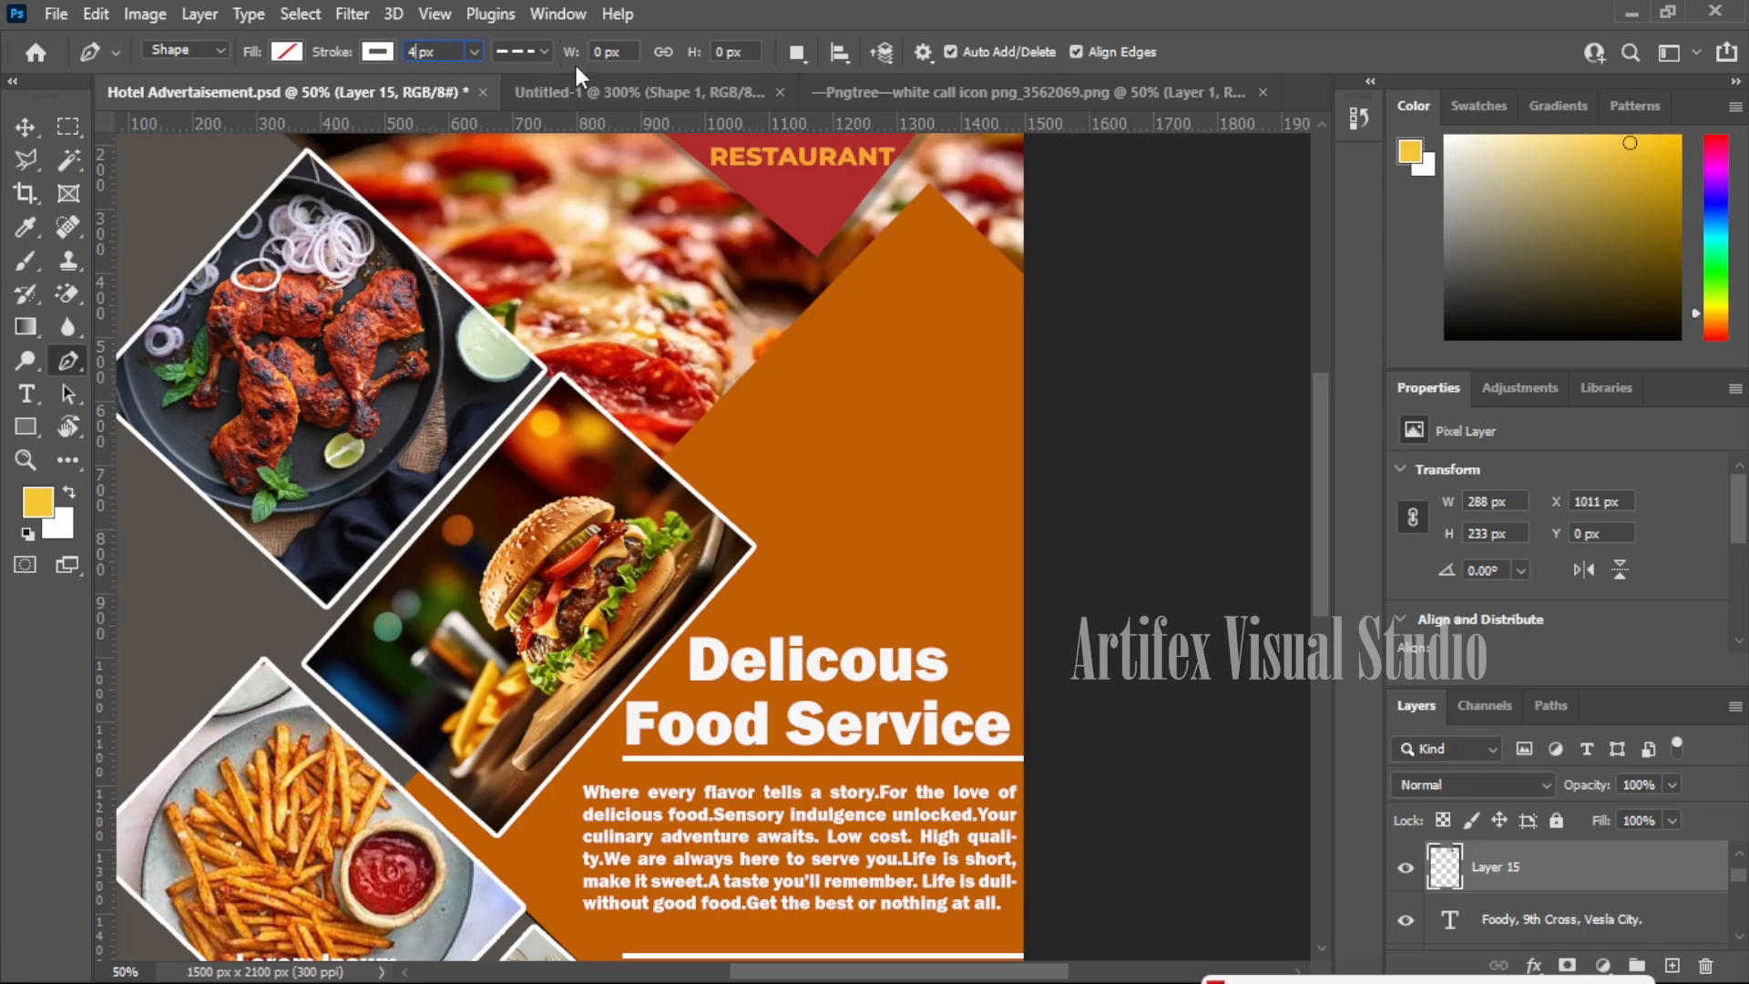
pyautogui.click(545, 52)
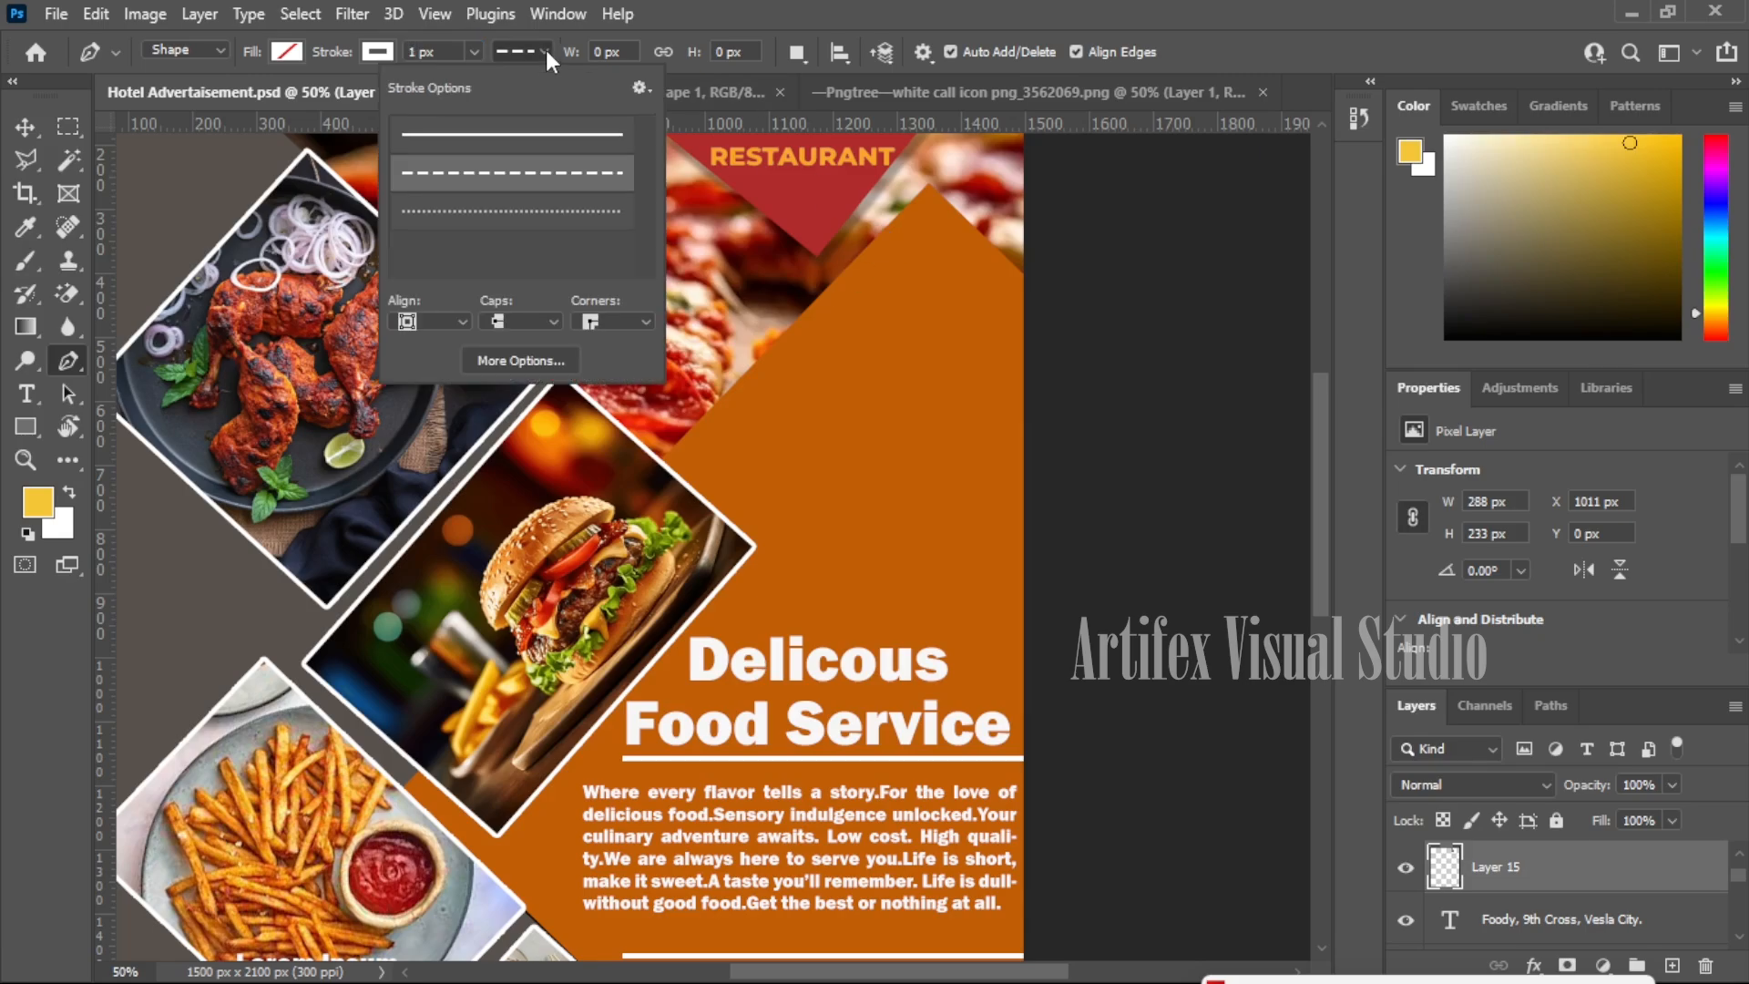
pyautogui.click(404, 52)
pyautogui.write('4')
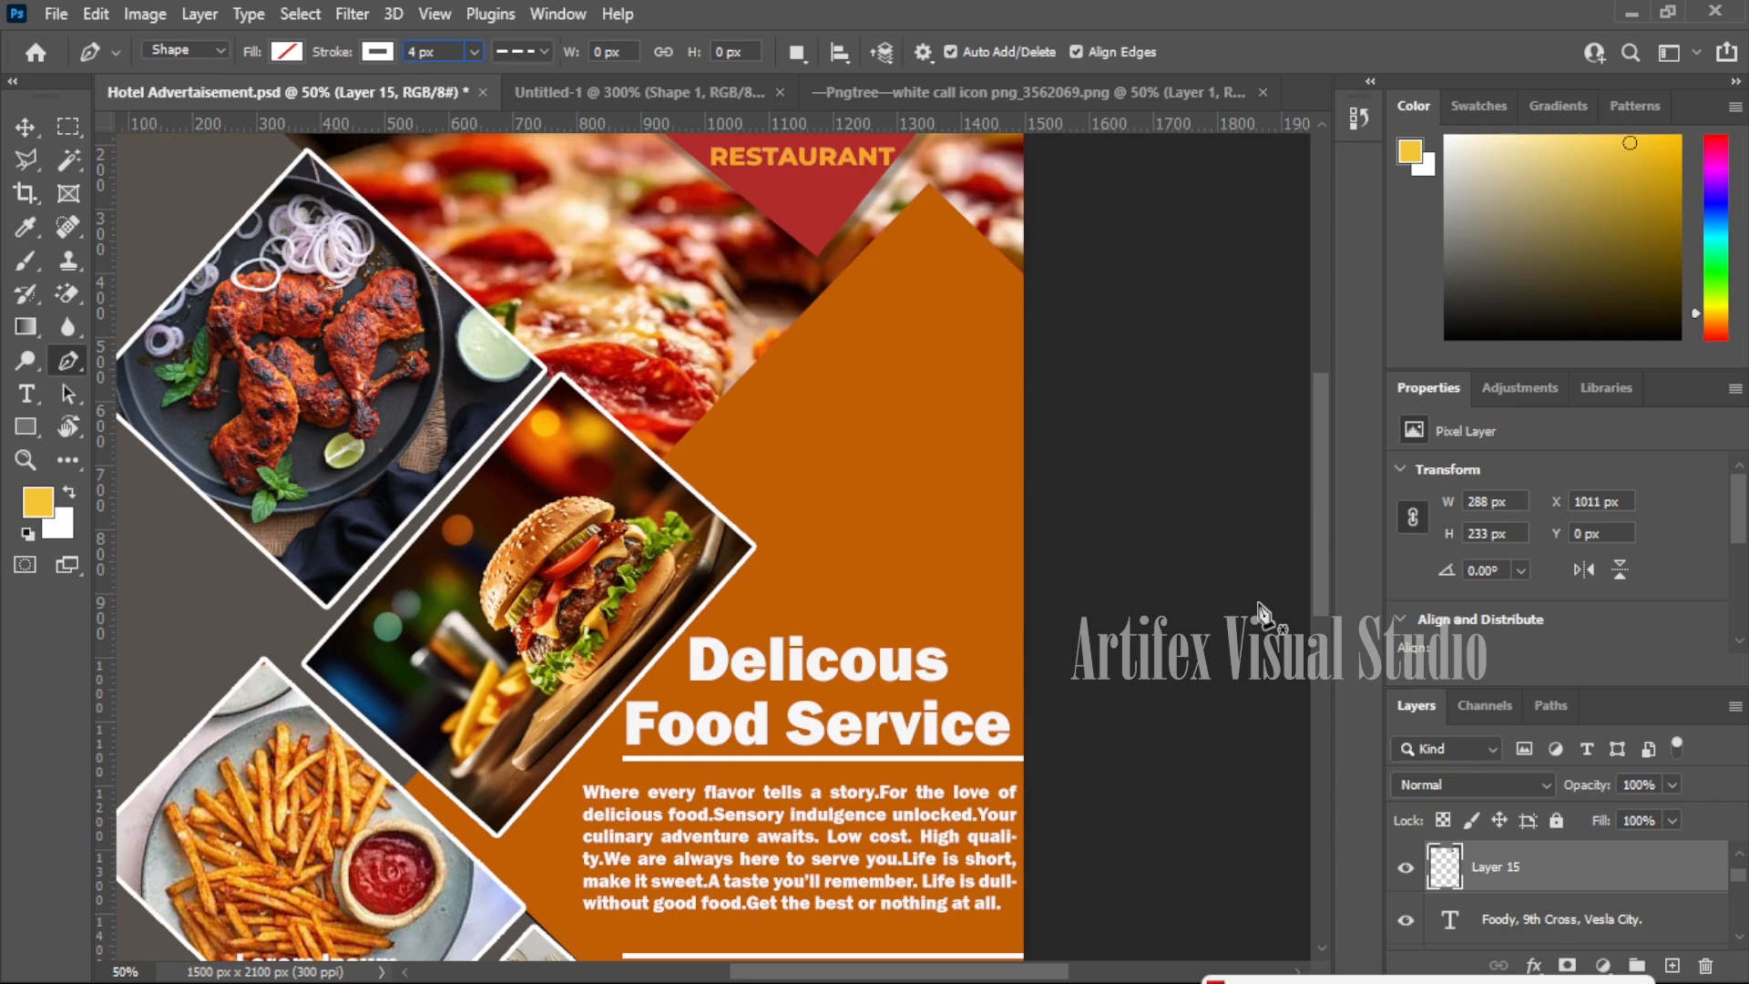
# - Draw the U-shaped dashed tag outline on a new layer below the red triangle
pyautogui.click(1672, 965)
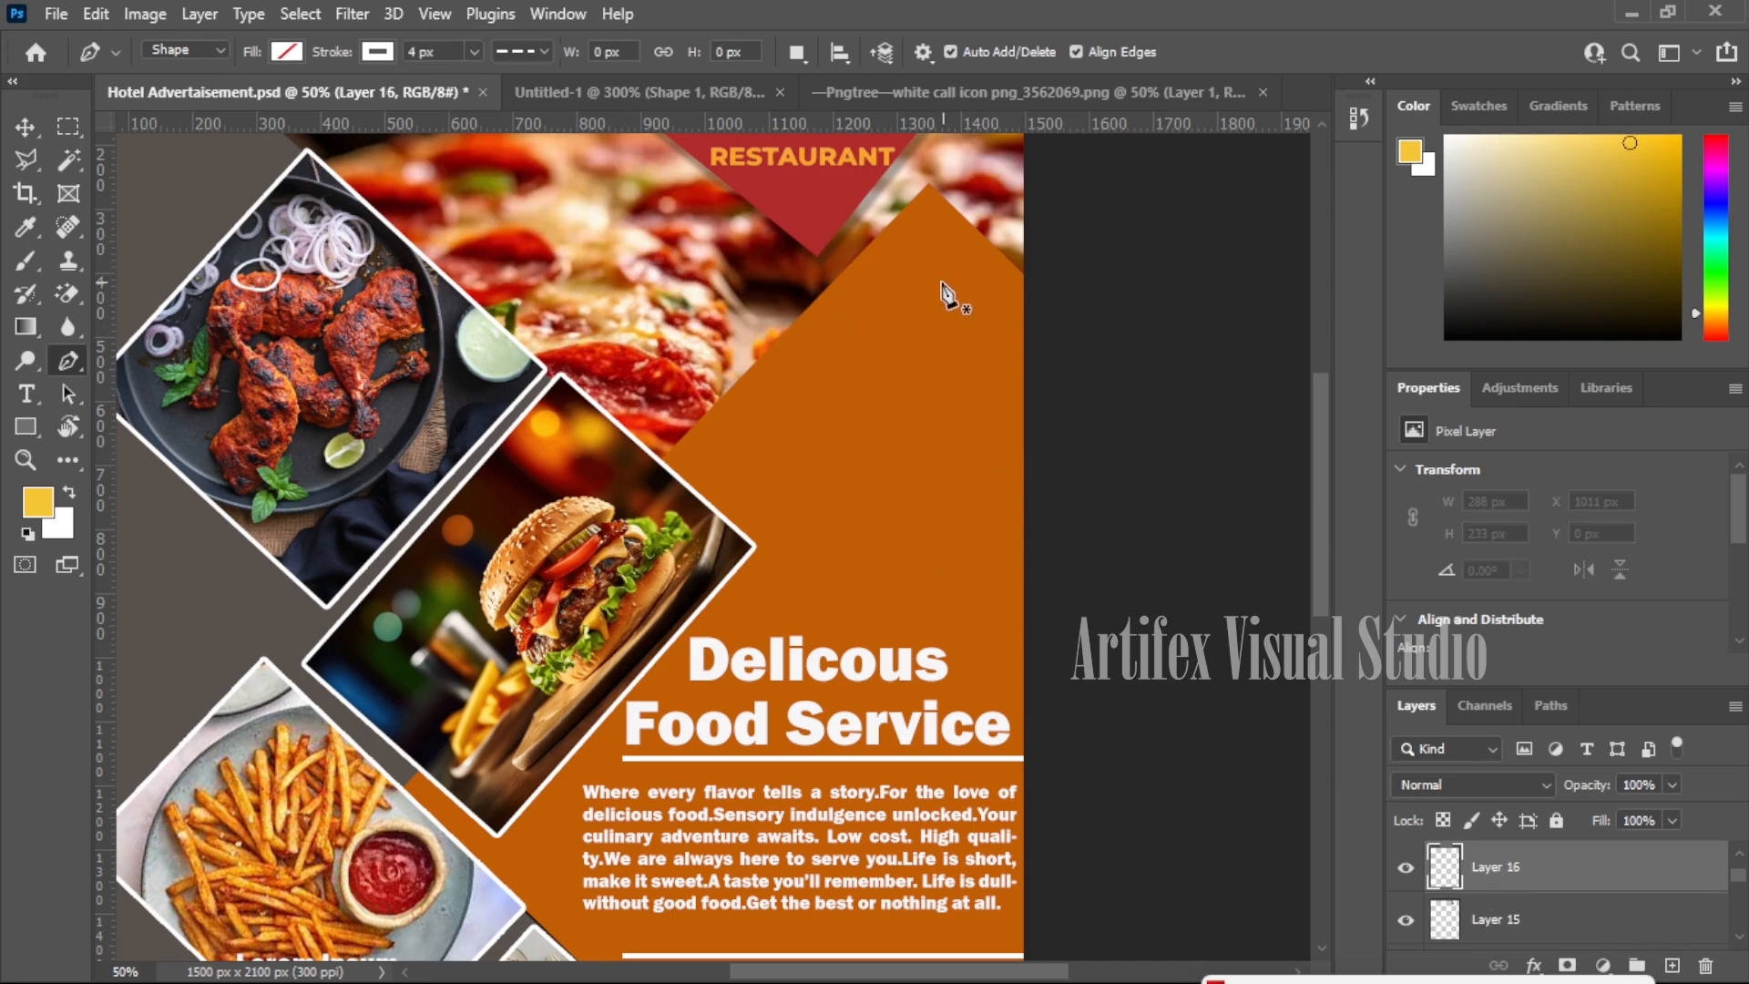
pyautogui.click(840, 276)
pyautogui.click(835, 447)
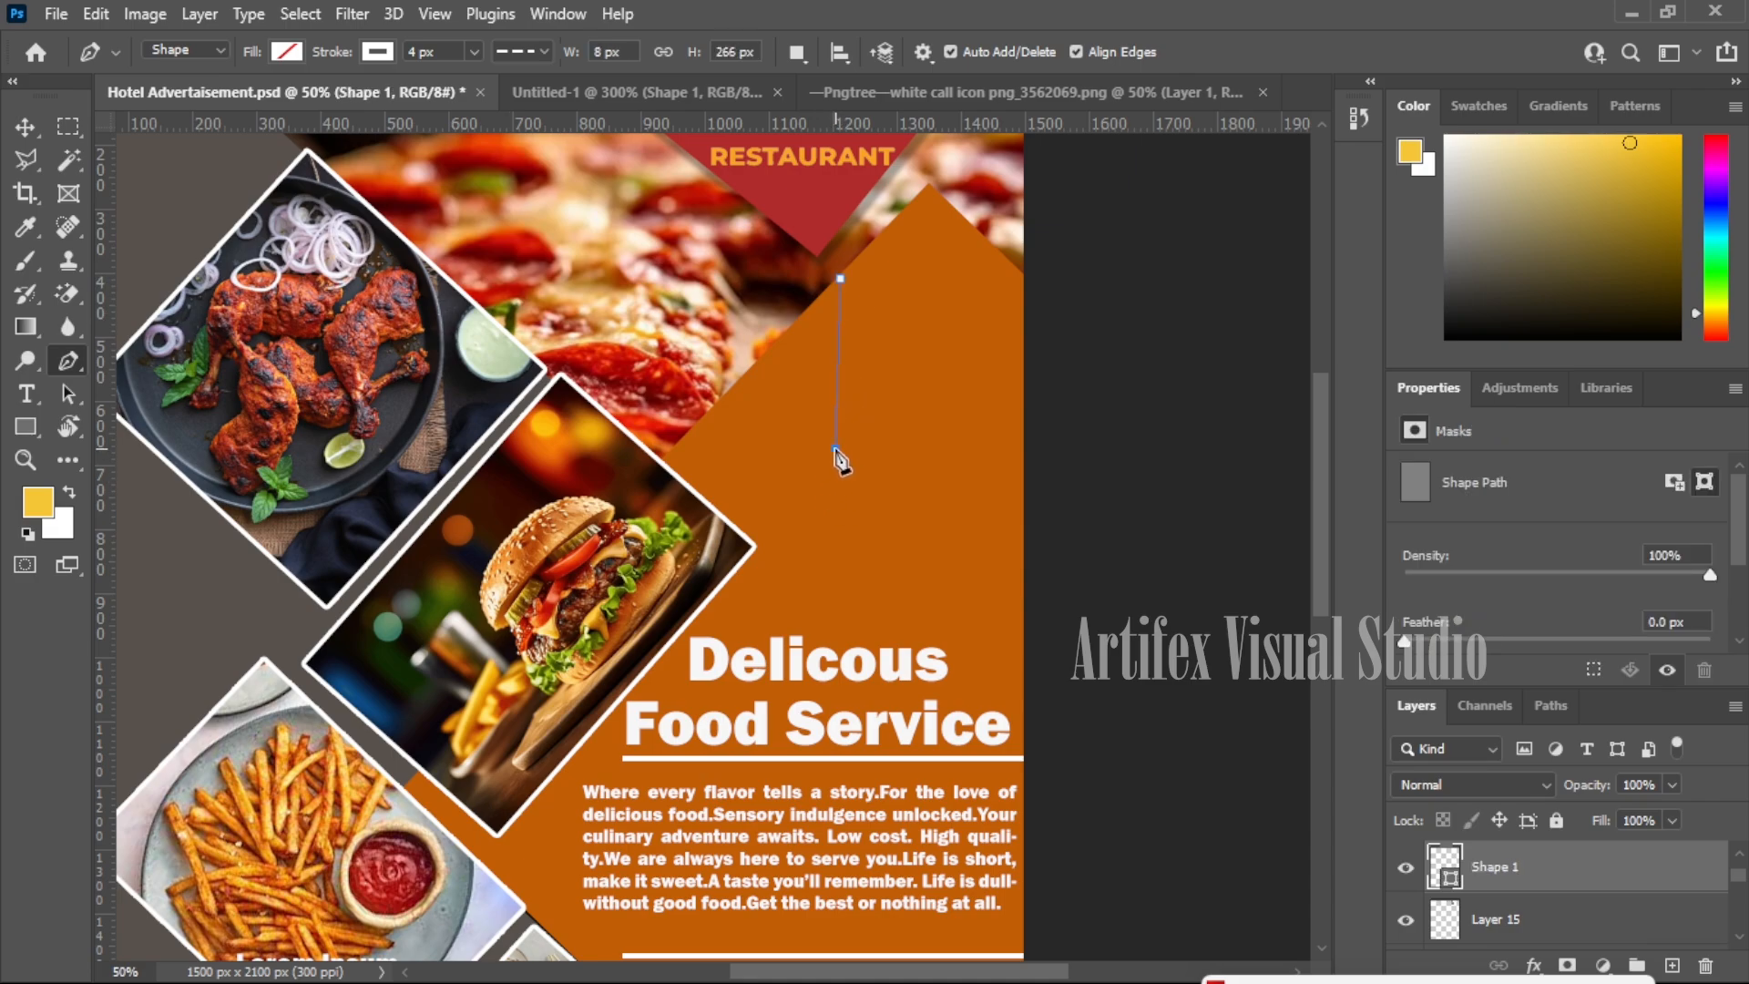
pyautogui.moveTo(974, 458); pyautogui.dragTo(1055, 343)
pyautogui.keyDown('alt'); pyautogui.click(974, 459); pyautogui.keyUp('alt')
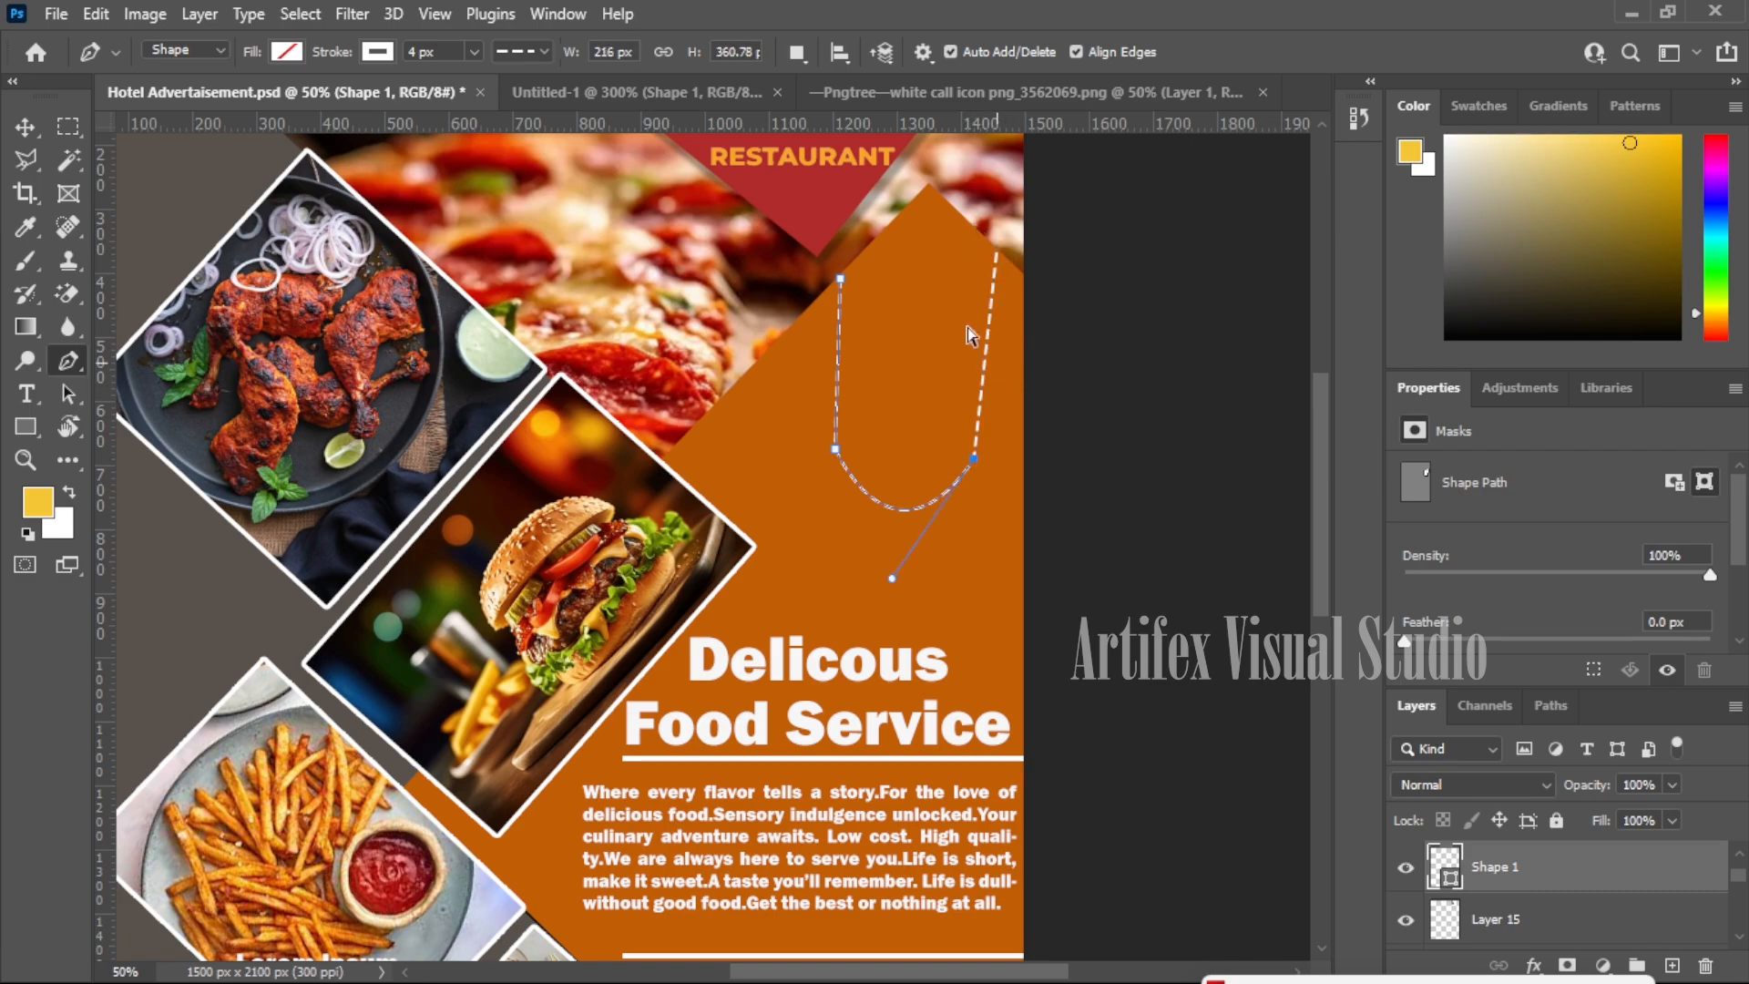
pyautogui.click(977, 235)
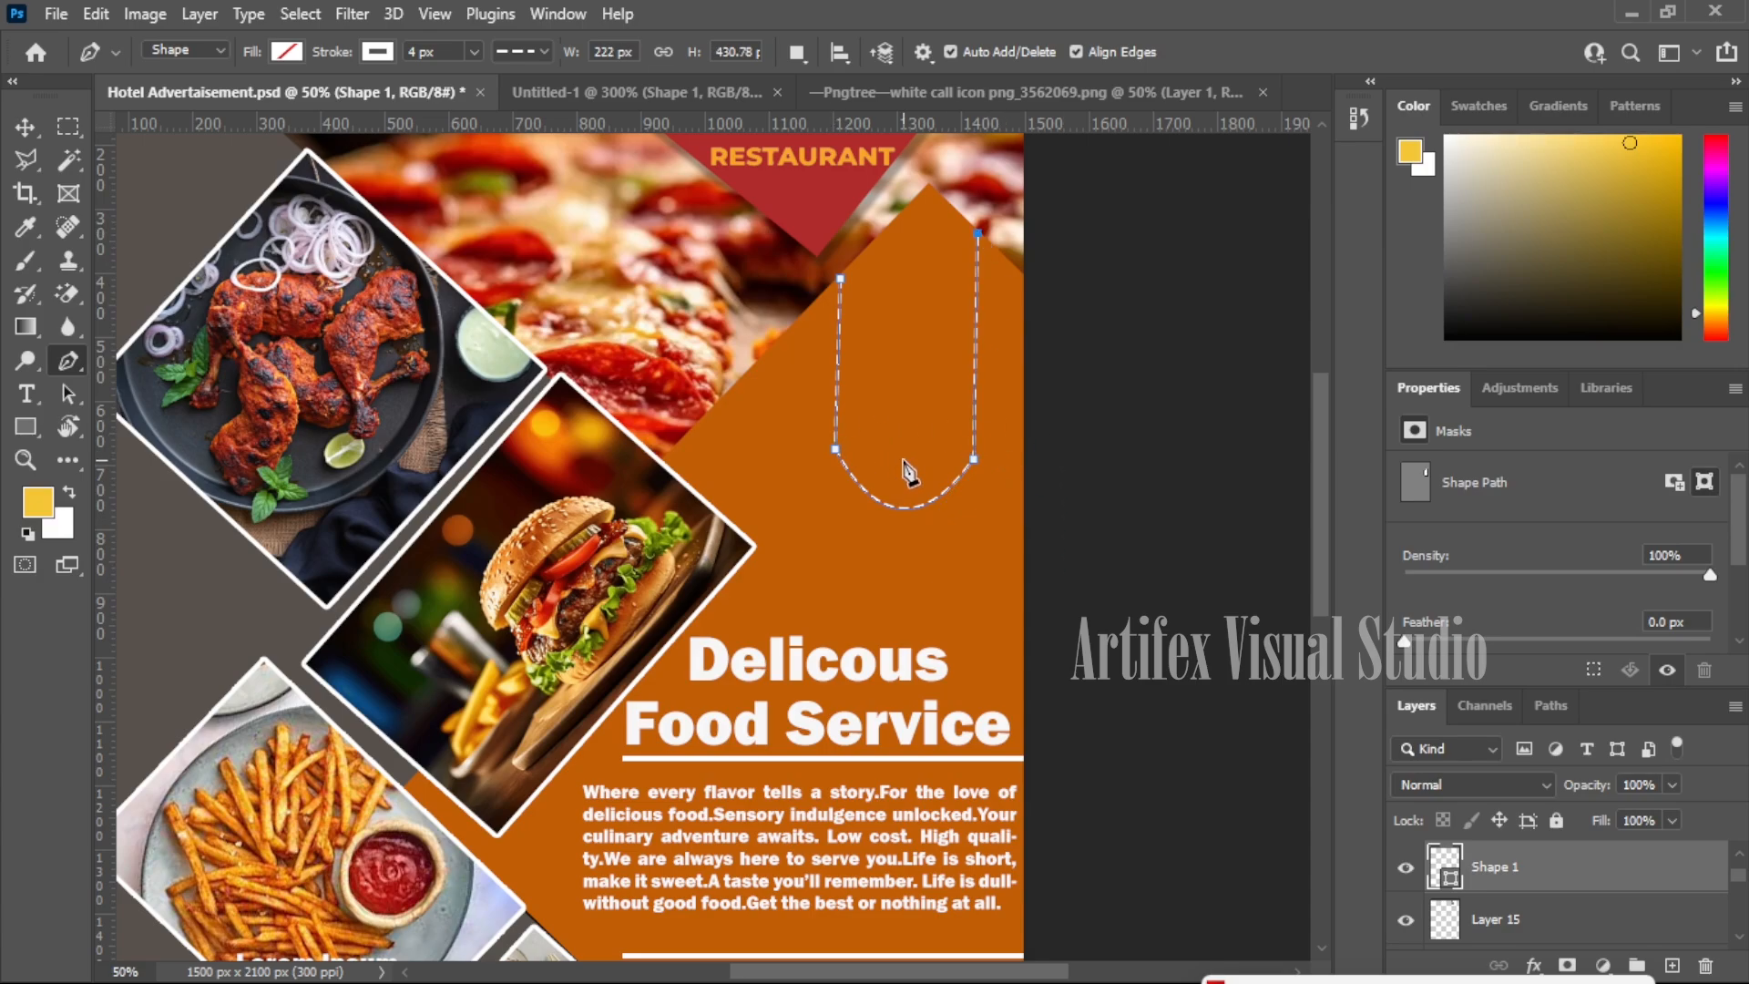
pyautogui.press('Escape')
pyautogui.click(33, 129)
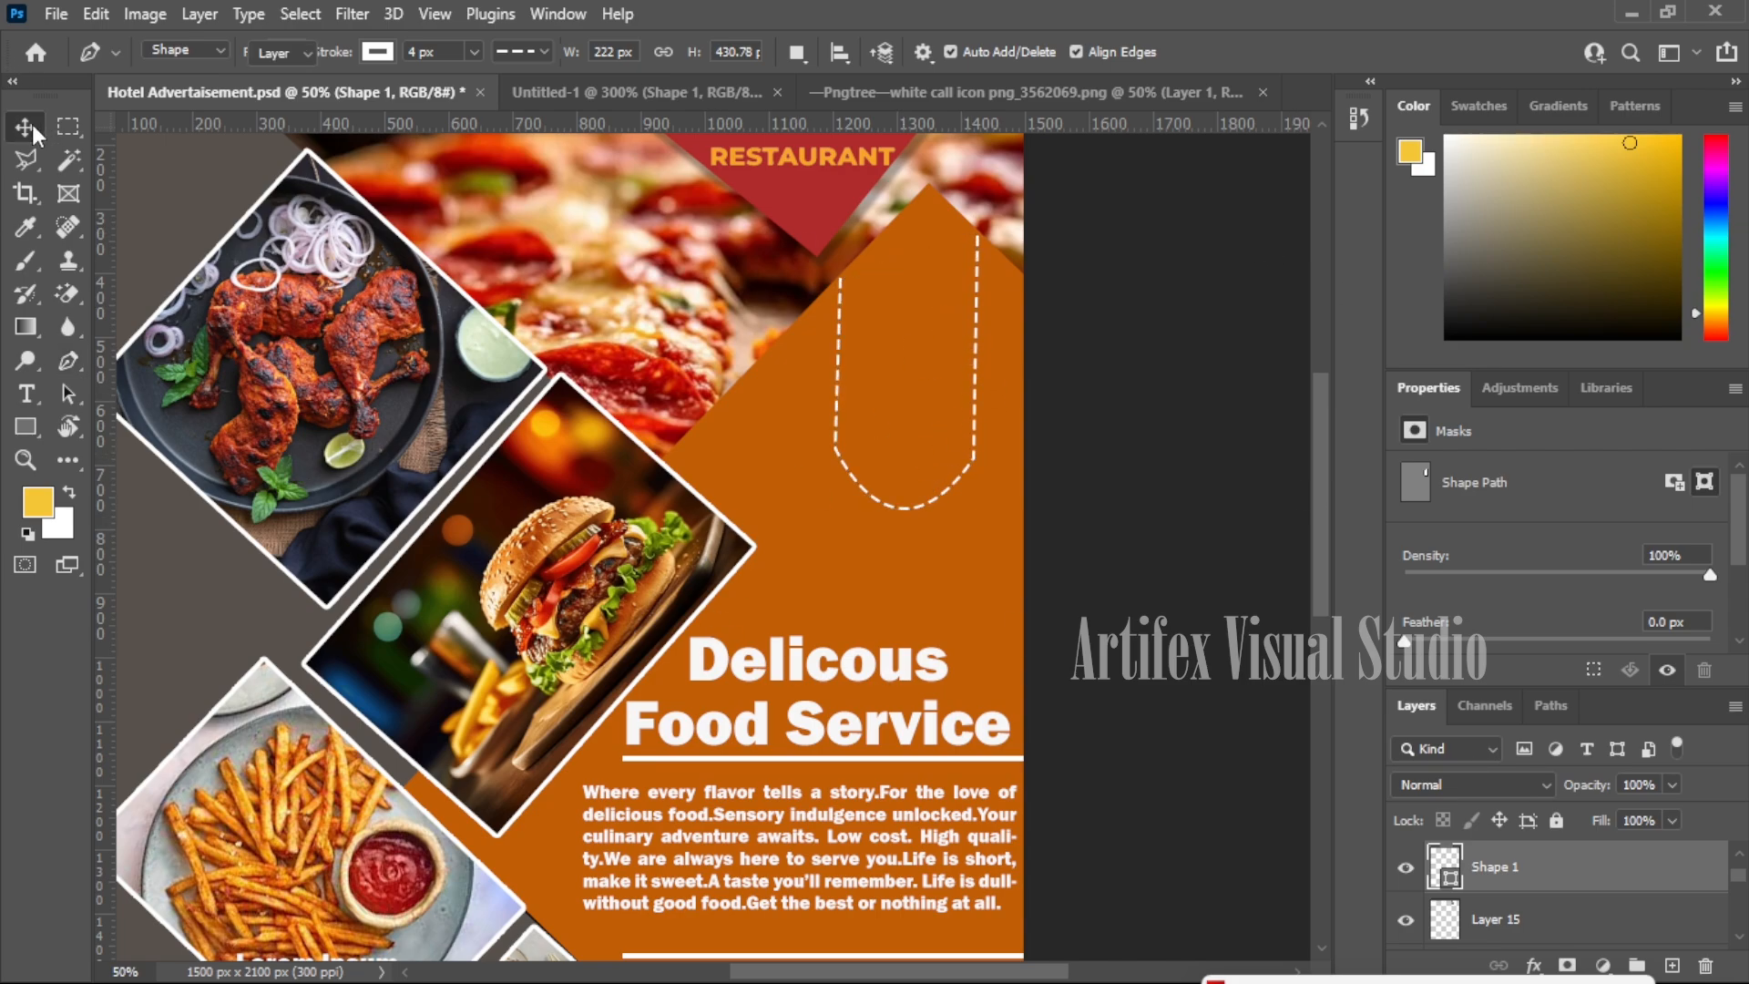
# - Duplicate the headline, retype it as '20%' over 'Offer', and move it into the tag
pyautogui.click(845, 674)
pyautogui.moveTo(847, 671); pyautogui.dragTo(858, 351)
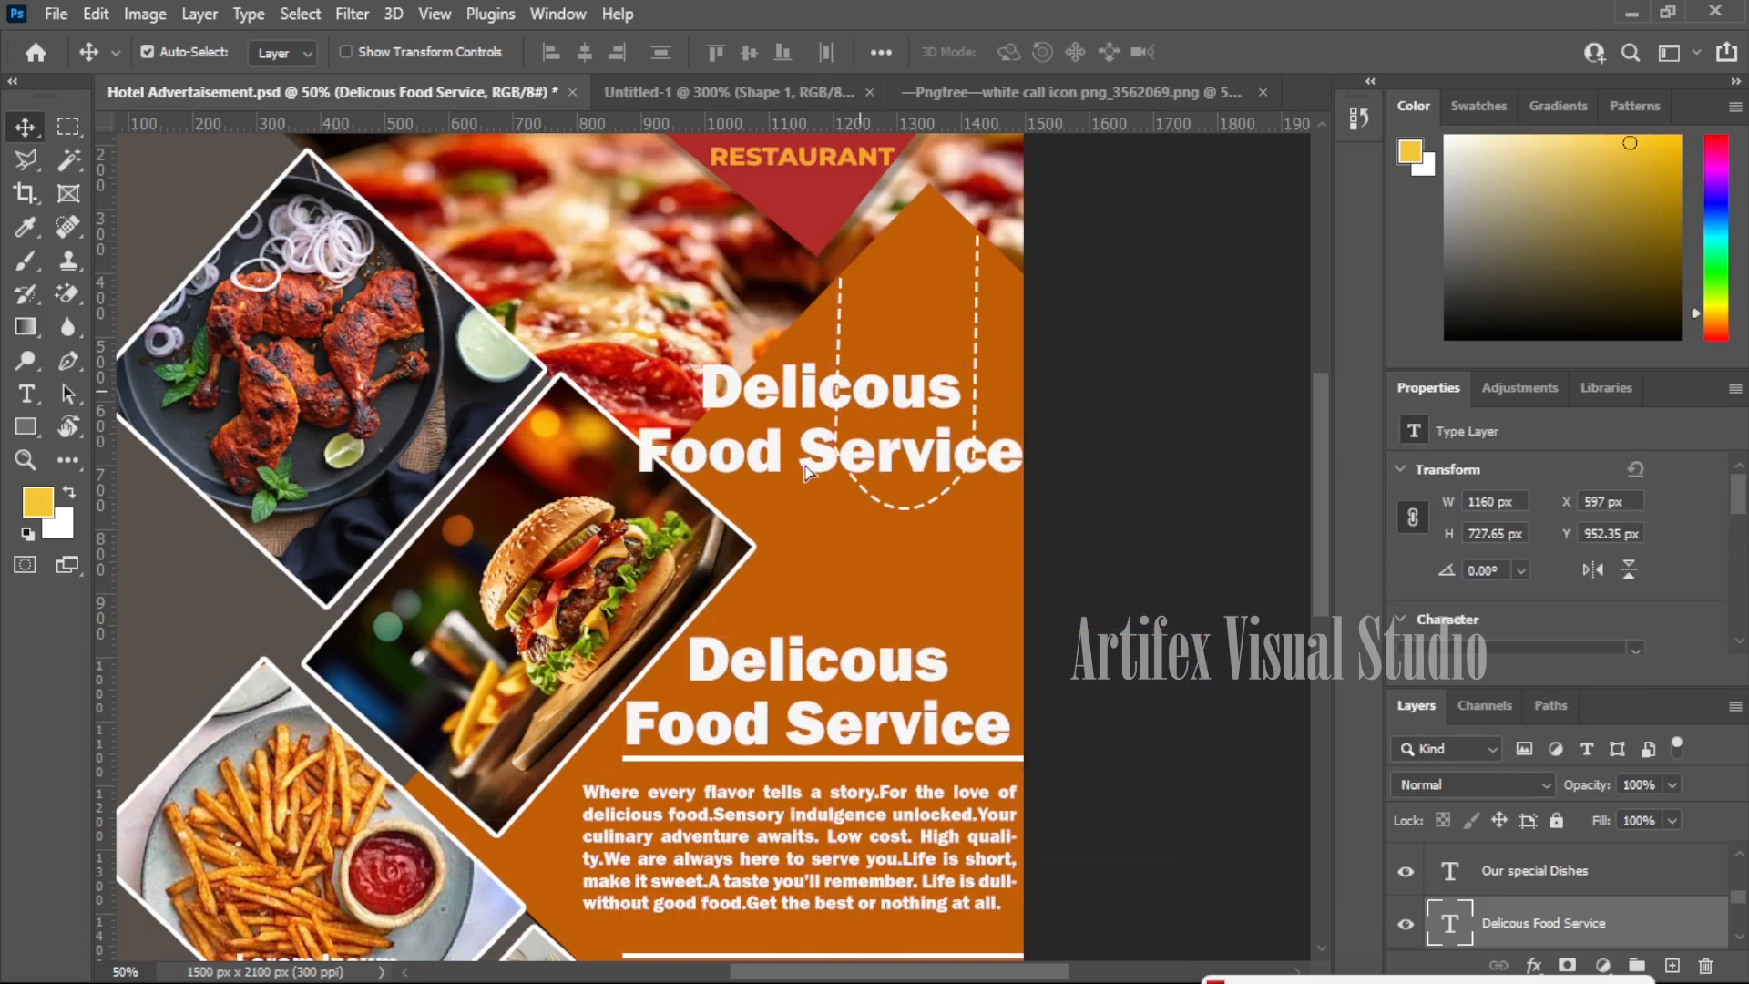
pyautogui.doubleClick(892, 391)
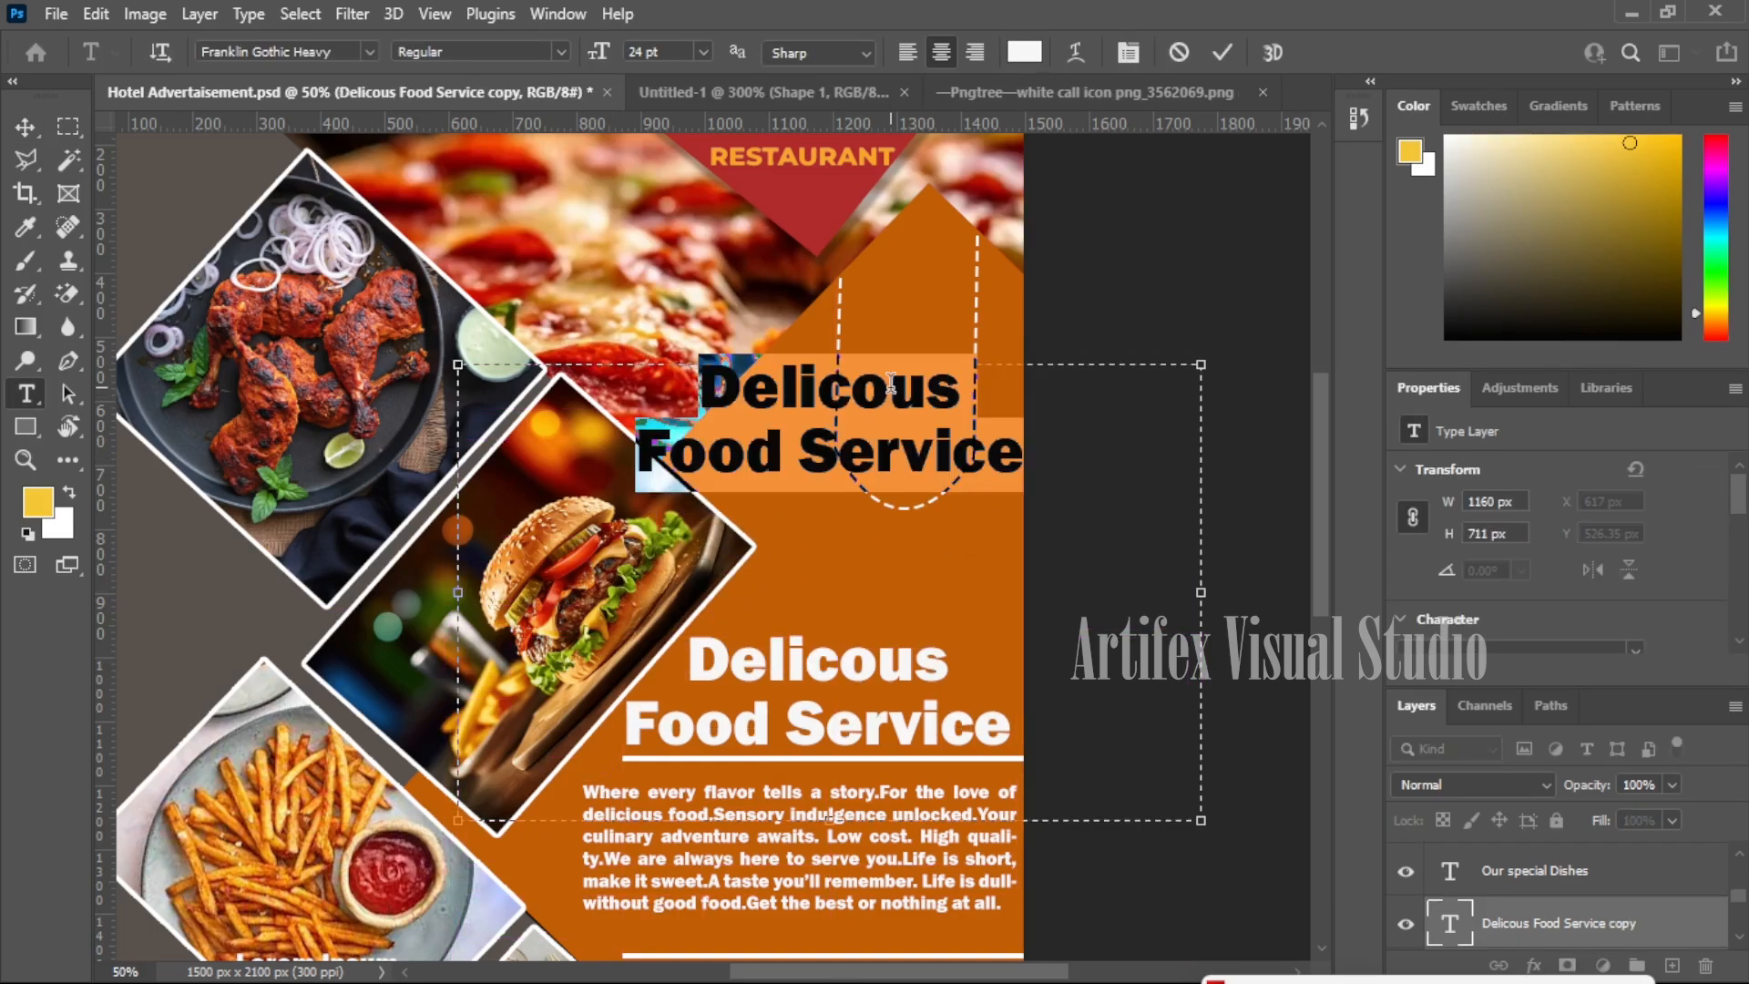
pyautogui.write('20%')
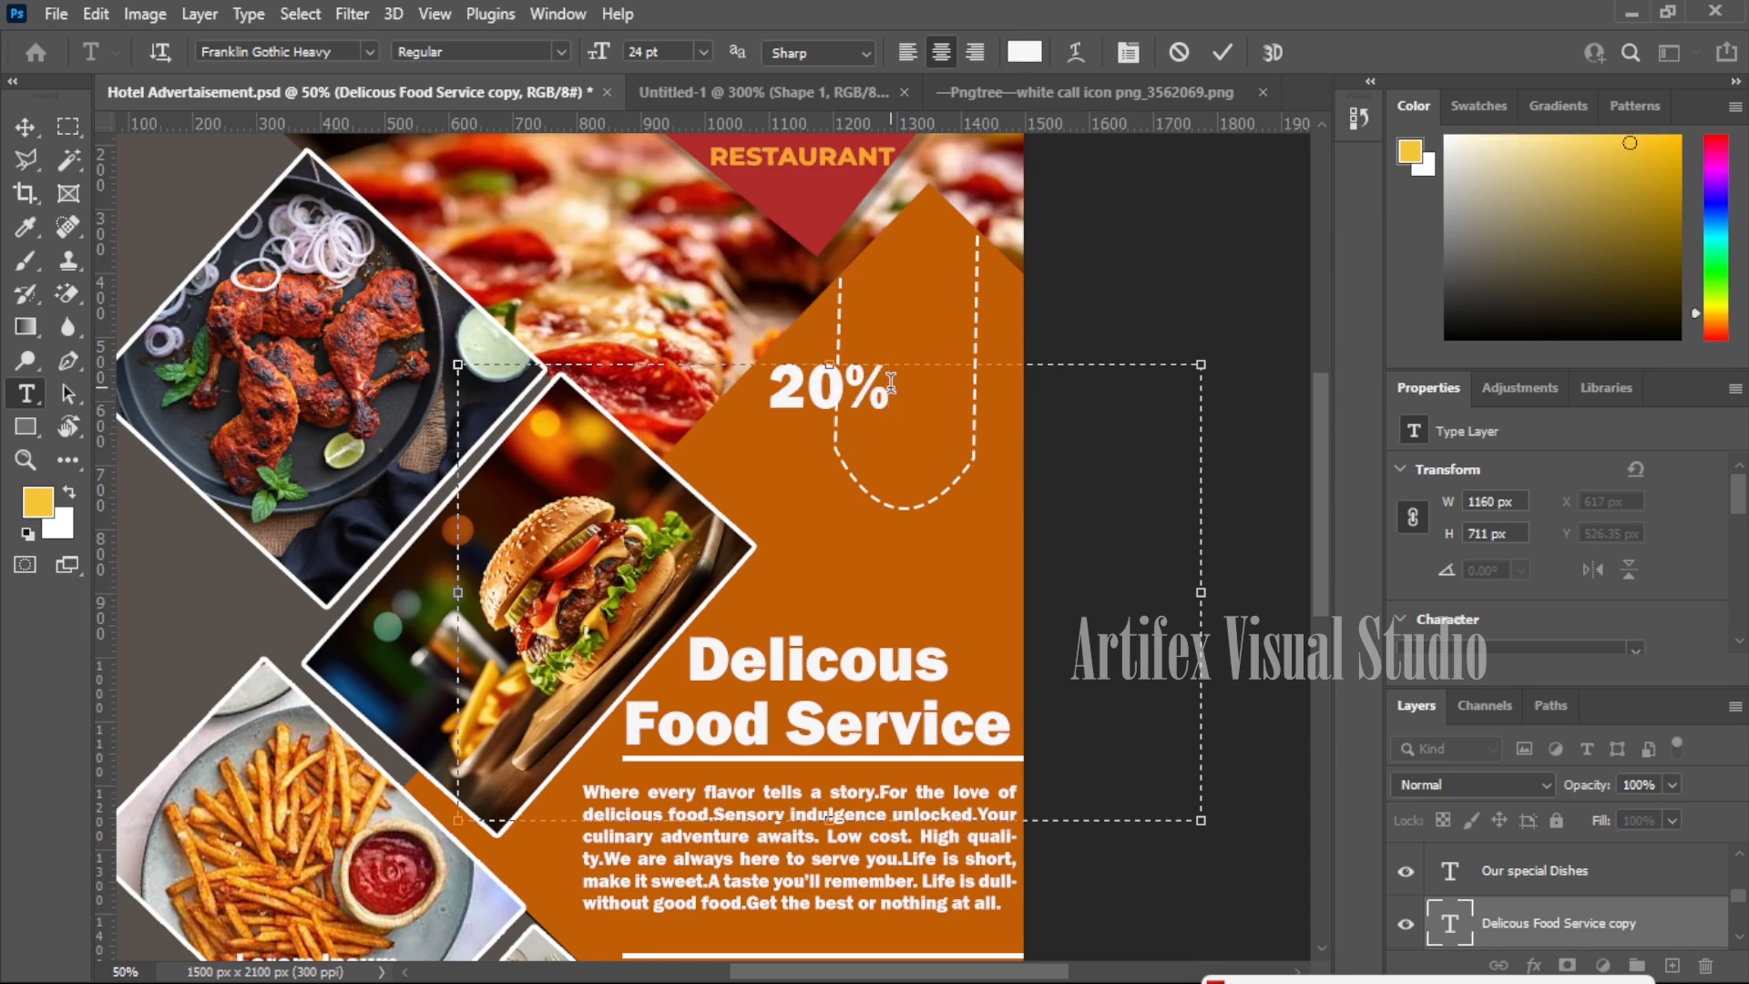
pyautogui.press('Return')
pyautogui.write('Offer')
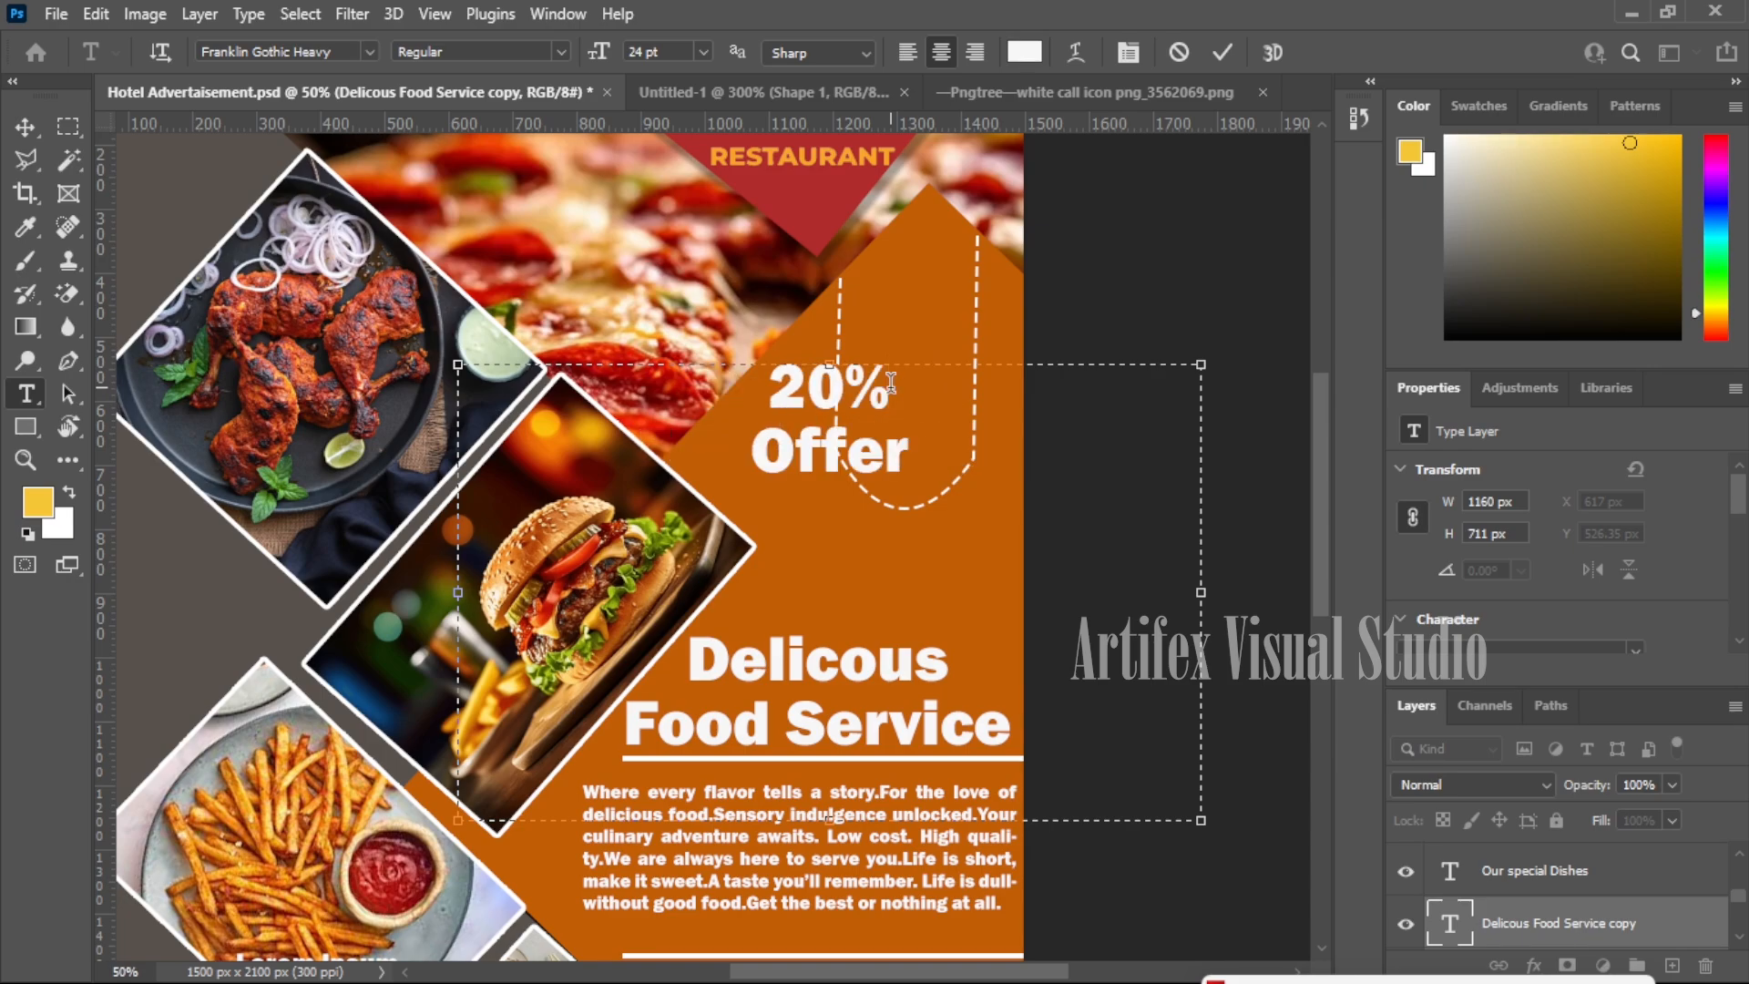
pyautogui.click(24, 126)
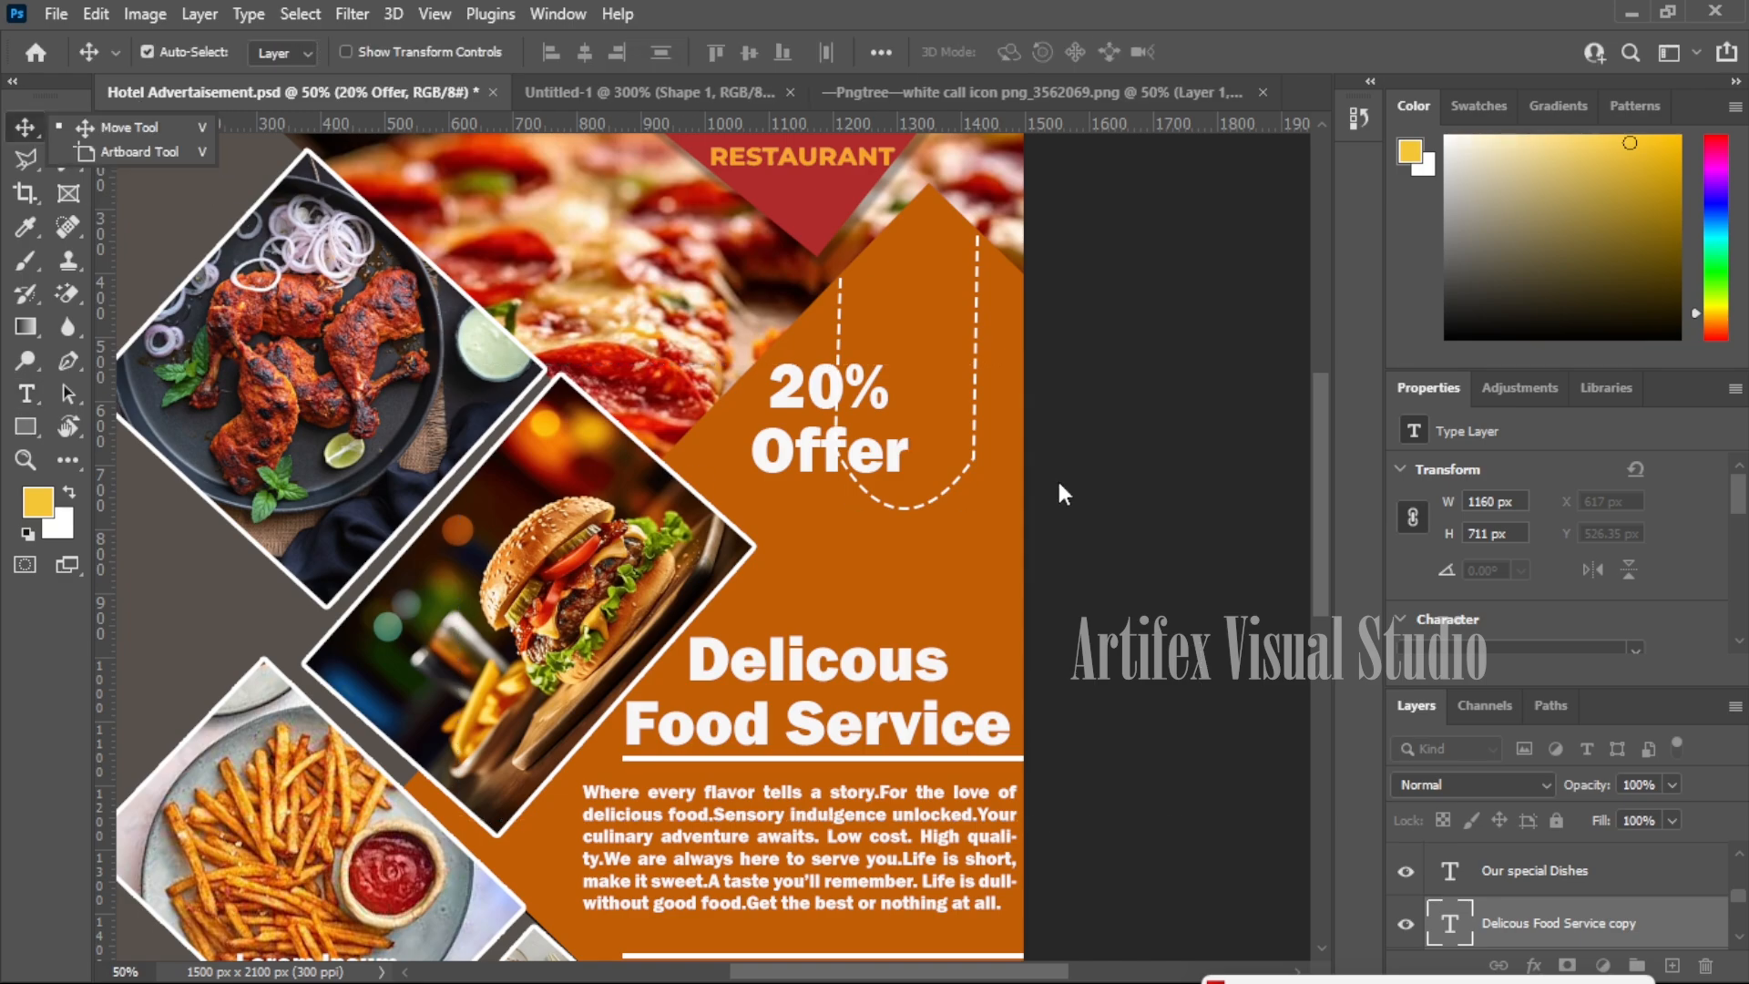
pyautogui.moveTo(824, 407); pyautogui.dragTo(906, 352)
# - Make 'Offer' 10 pt with 9 pt leading and shift the label lower in the tag
pyautogui.press('t')
pyautogui.click(944, 401)
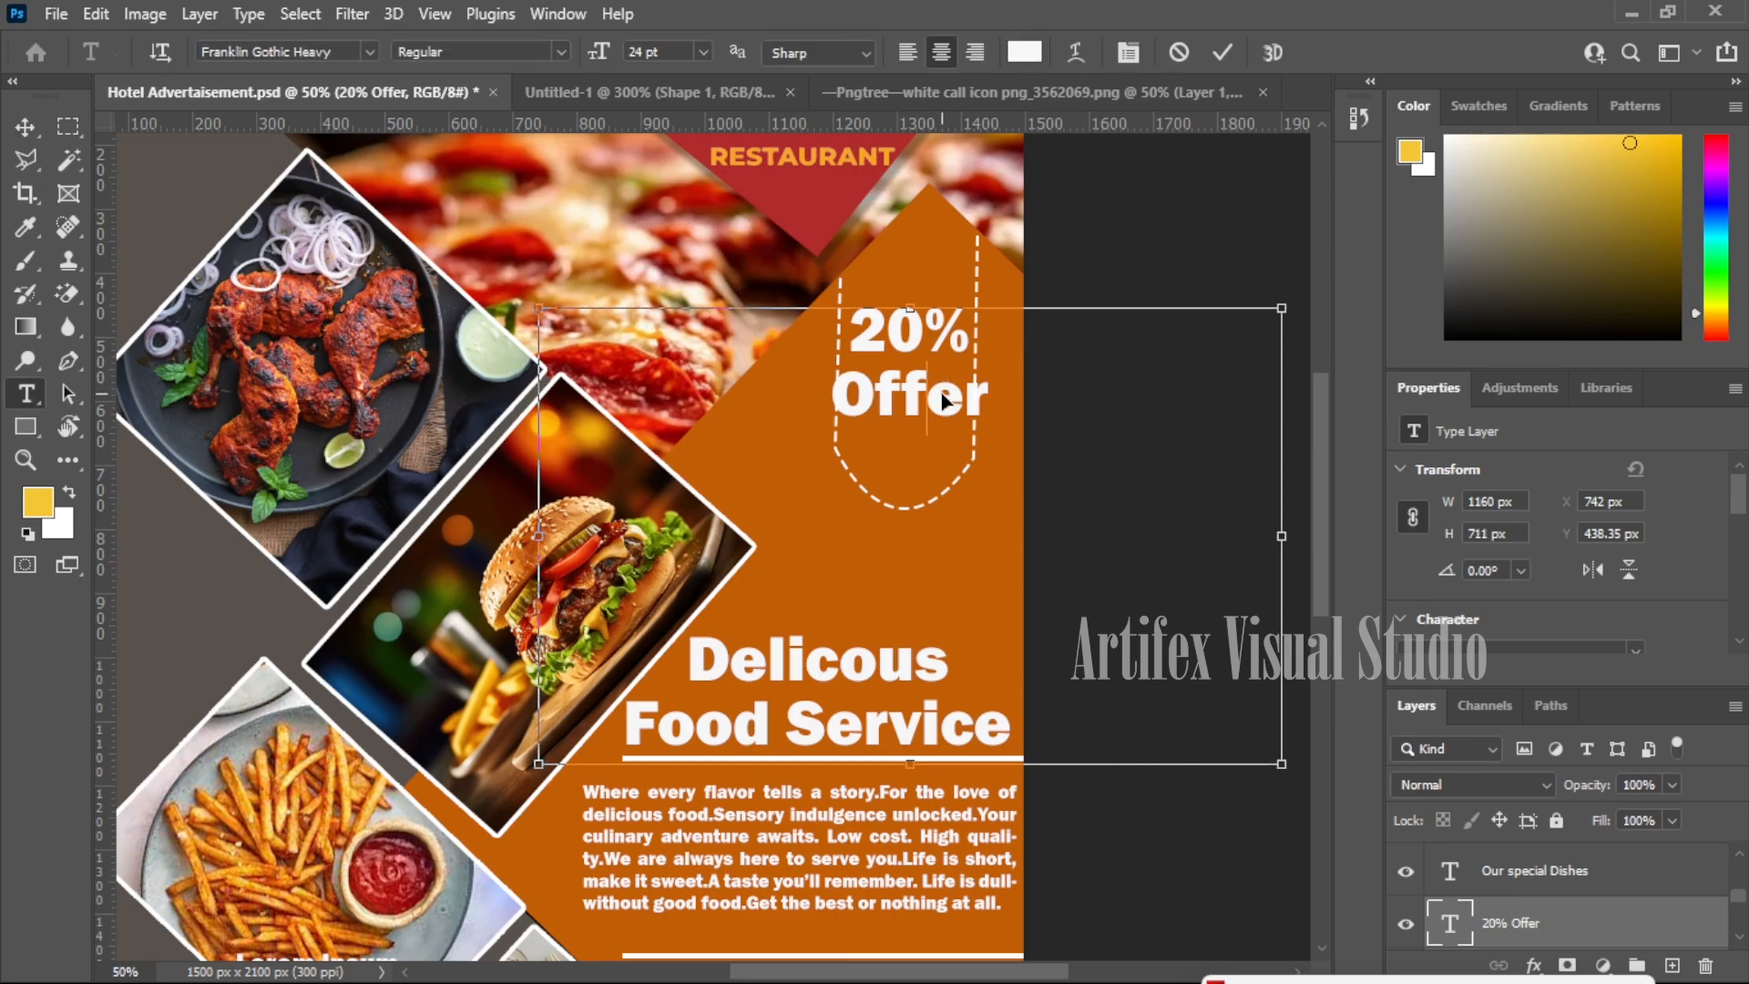
pyautogui.hotkey('ctrl', 'a')
pyautogui.moveTo(993, 401); pyautogui.dragTo(831, 401)
pyautogui.click(705, 53)
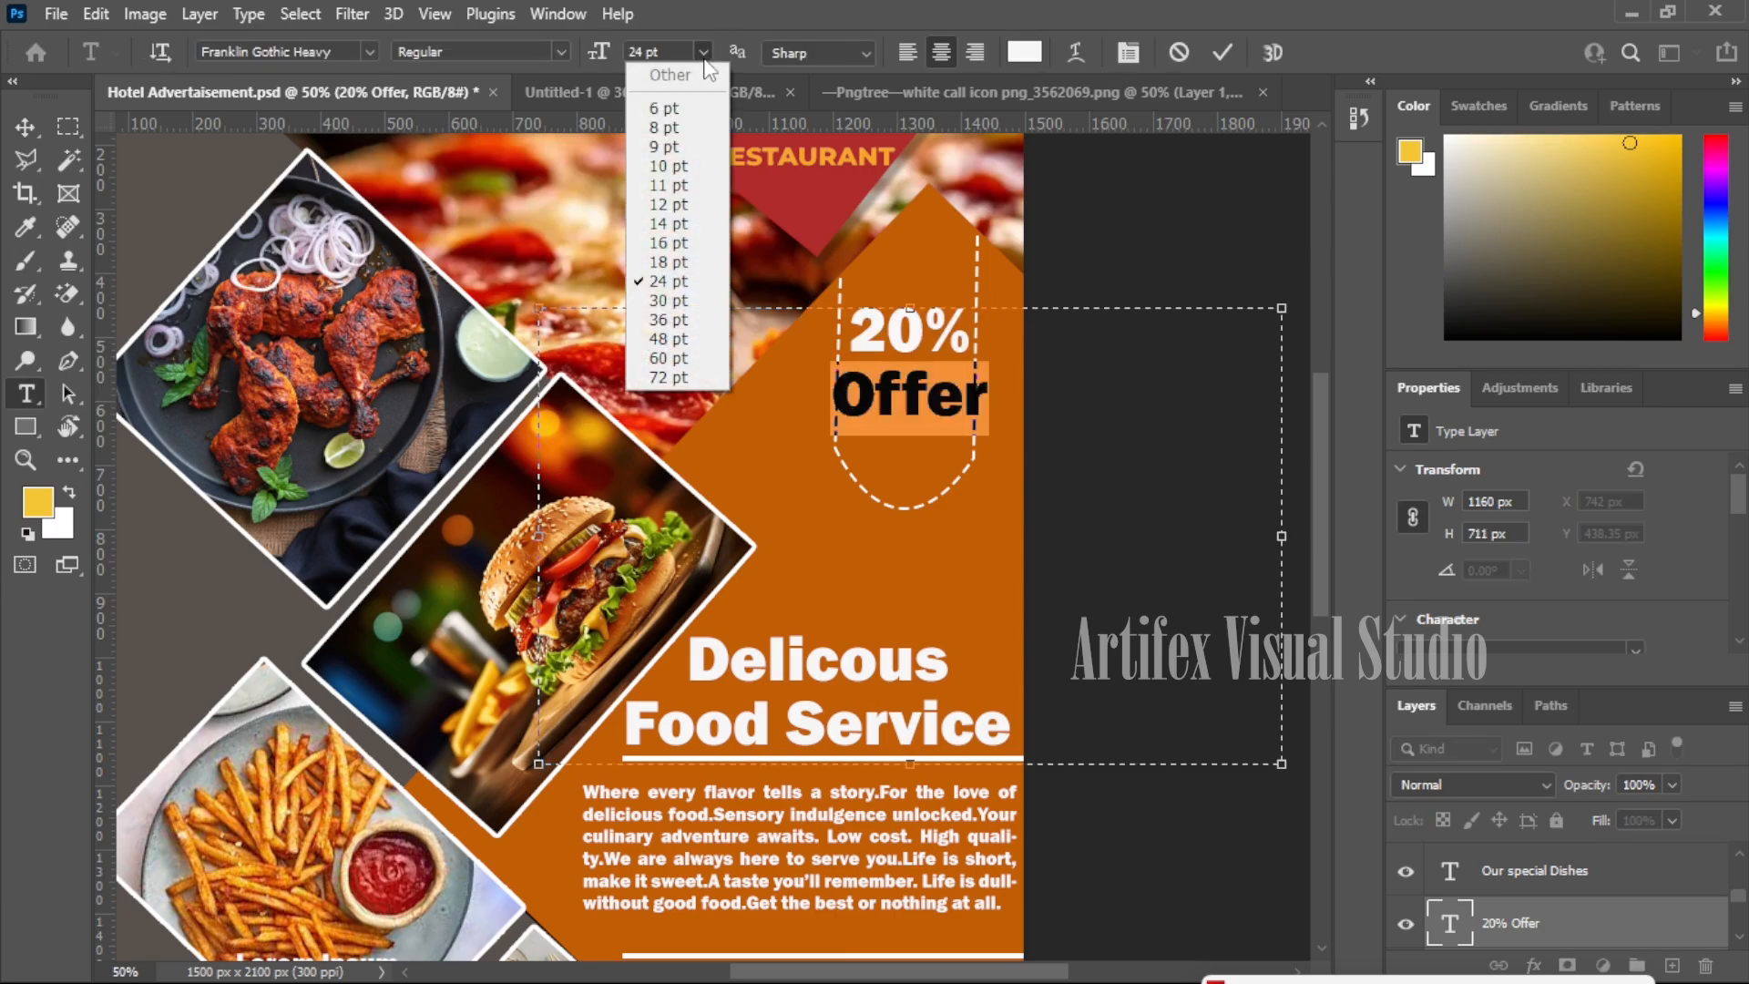
pyautogui.click(686, 162)
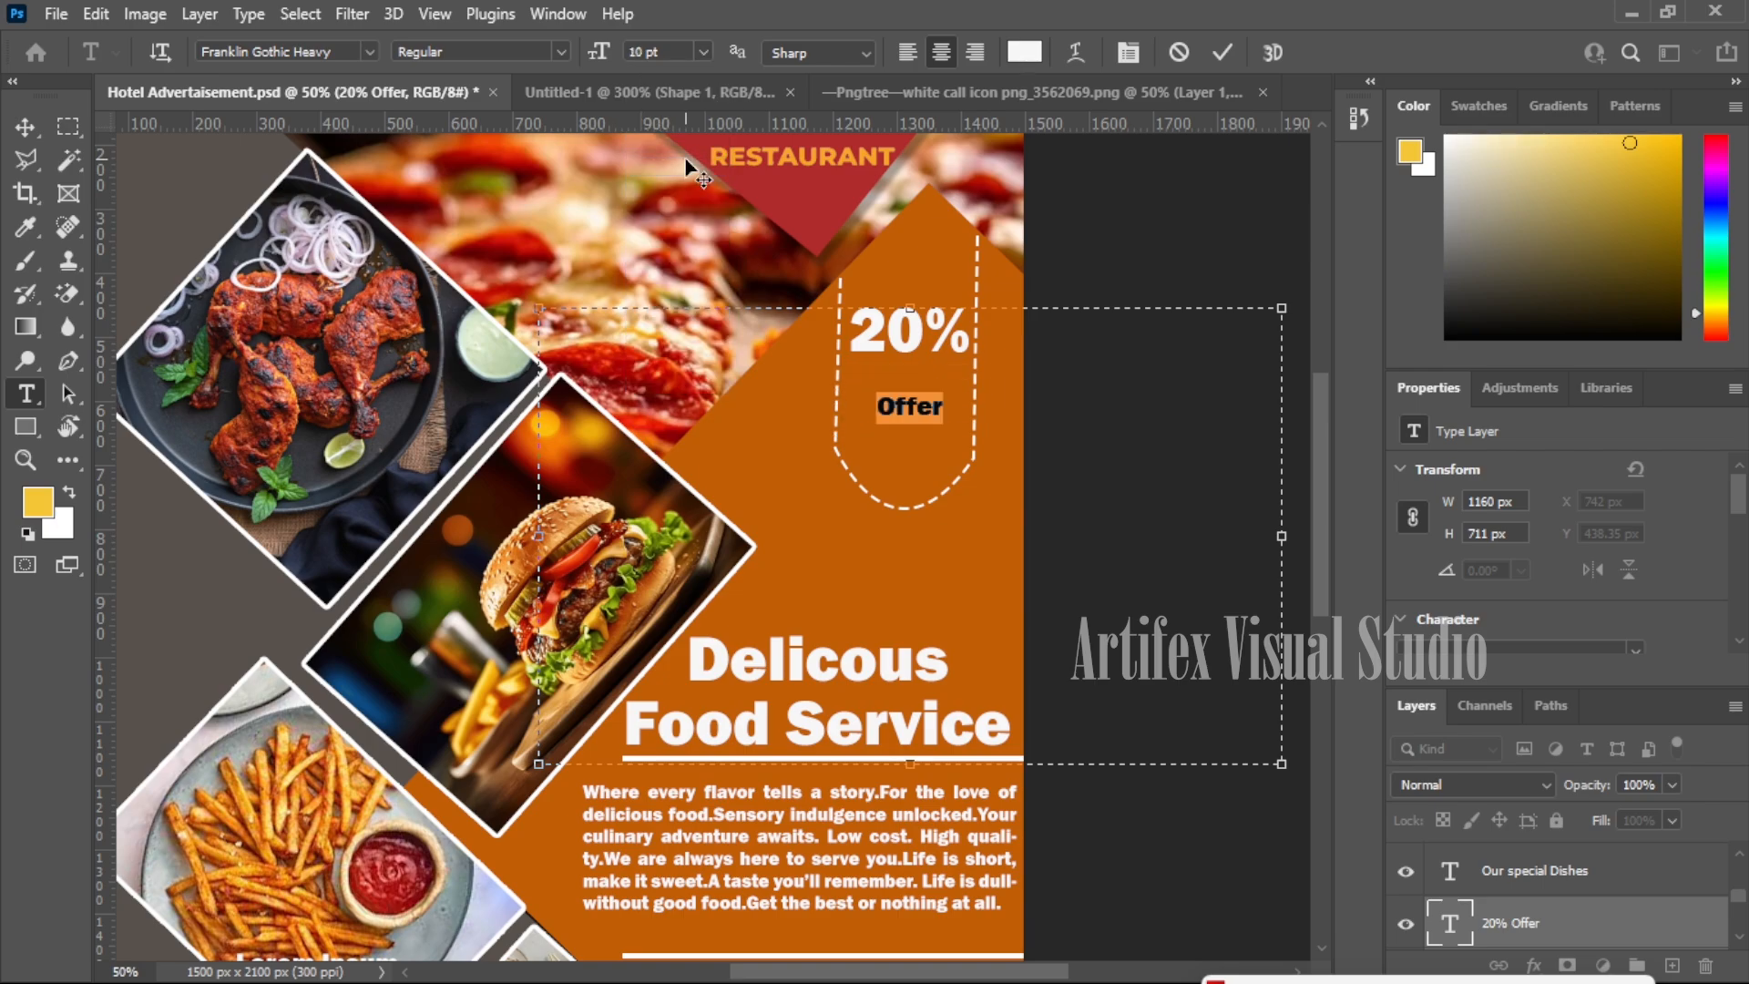
pyautogui.scroll(-3, 1467, 663)
pyautogui.click(1635, 575)
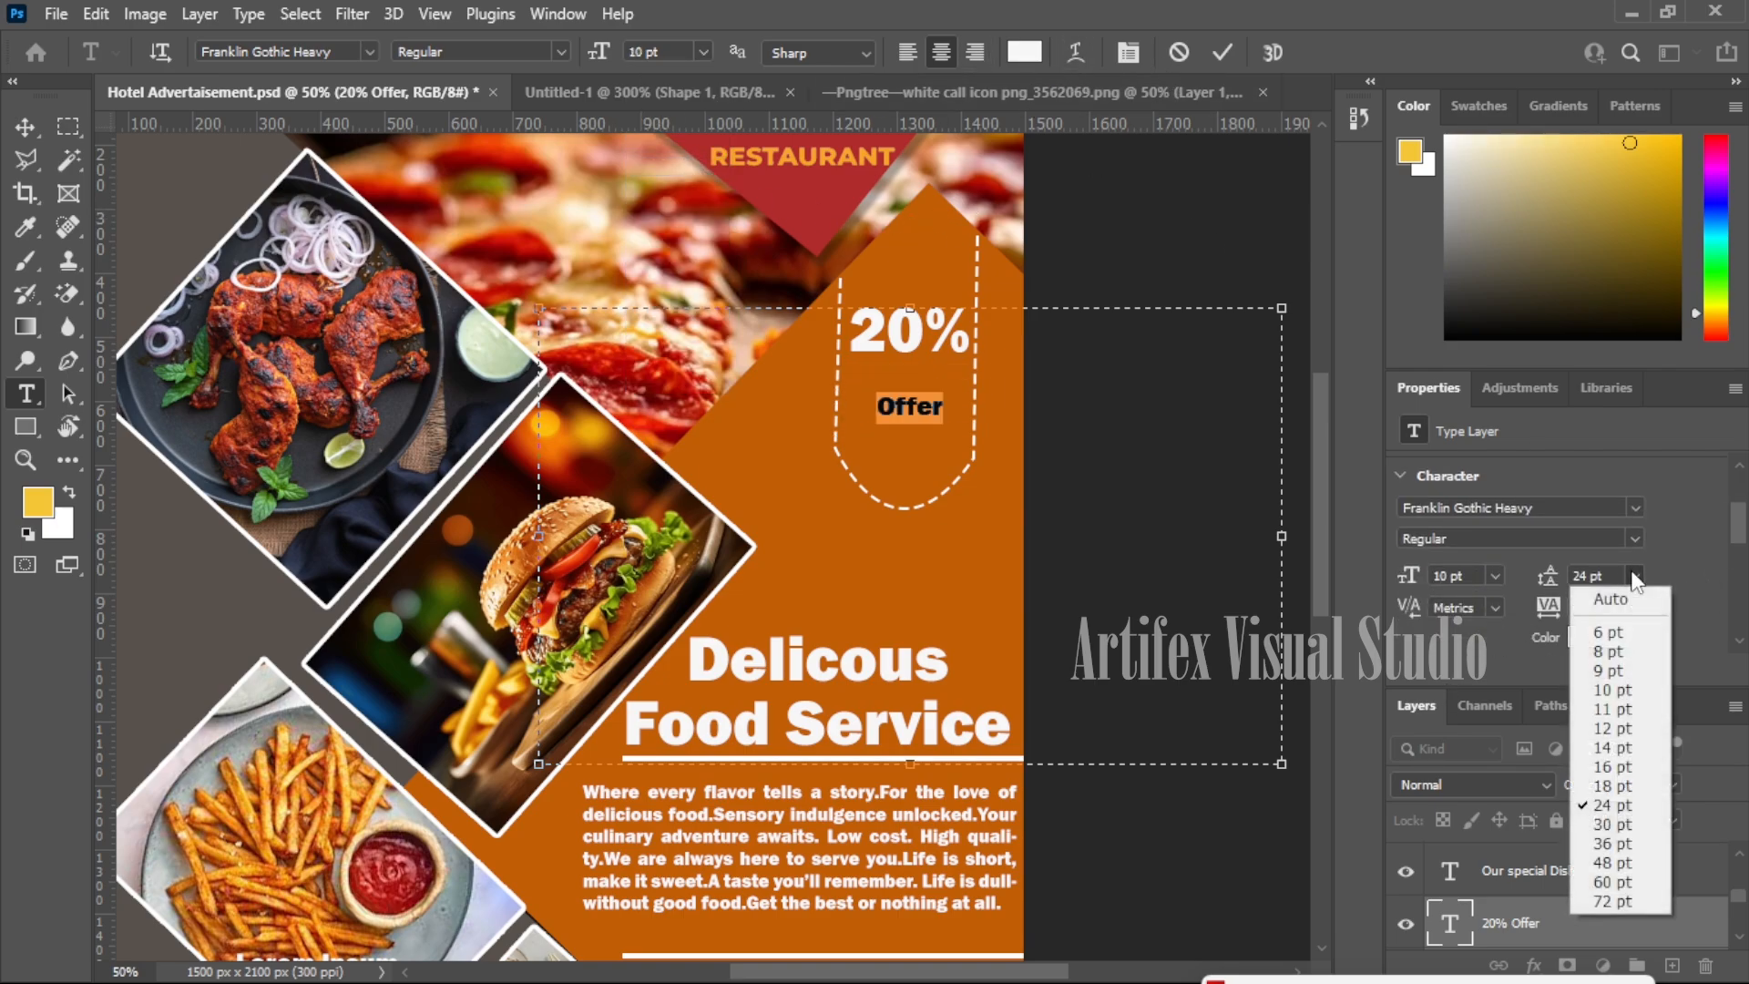
pyautogui.click(1605, 674)
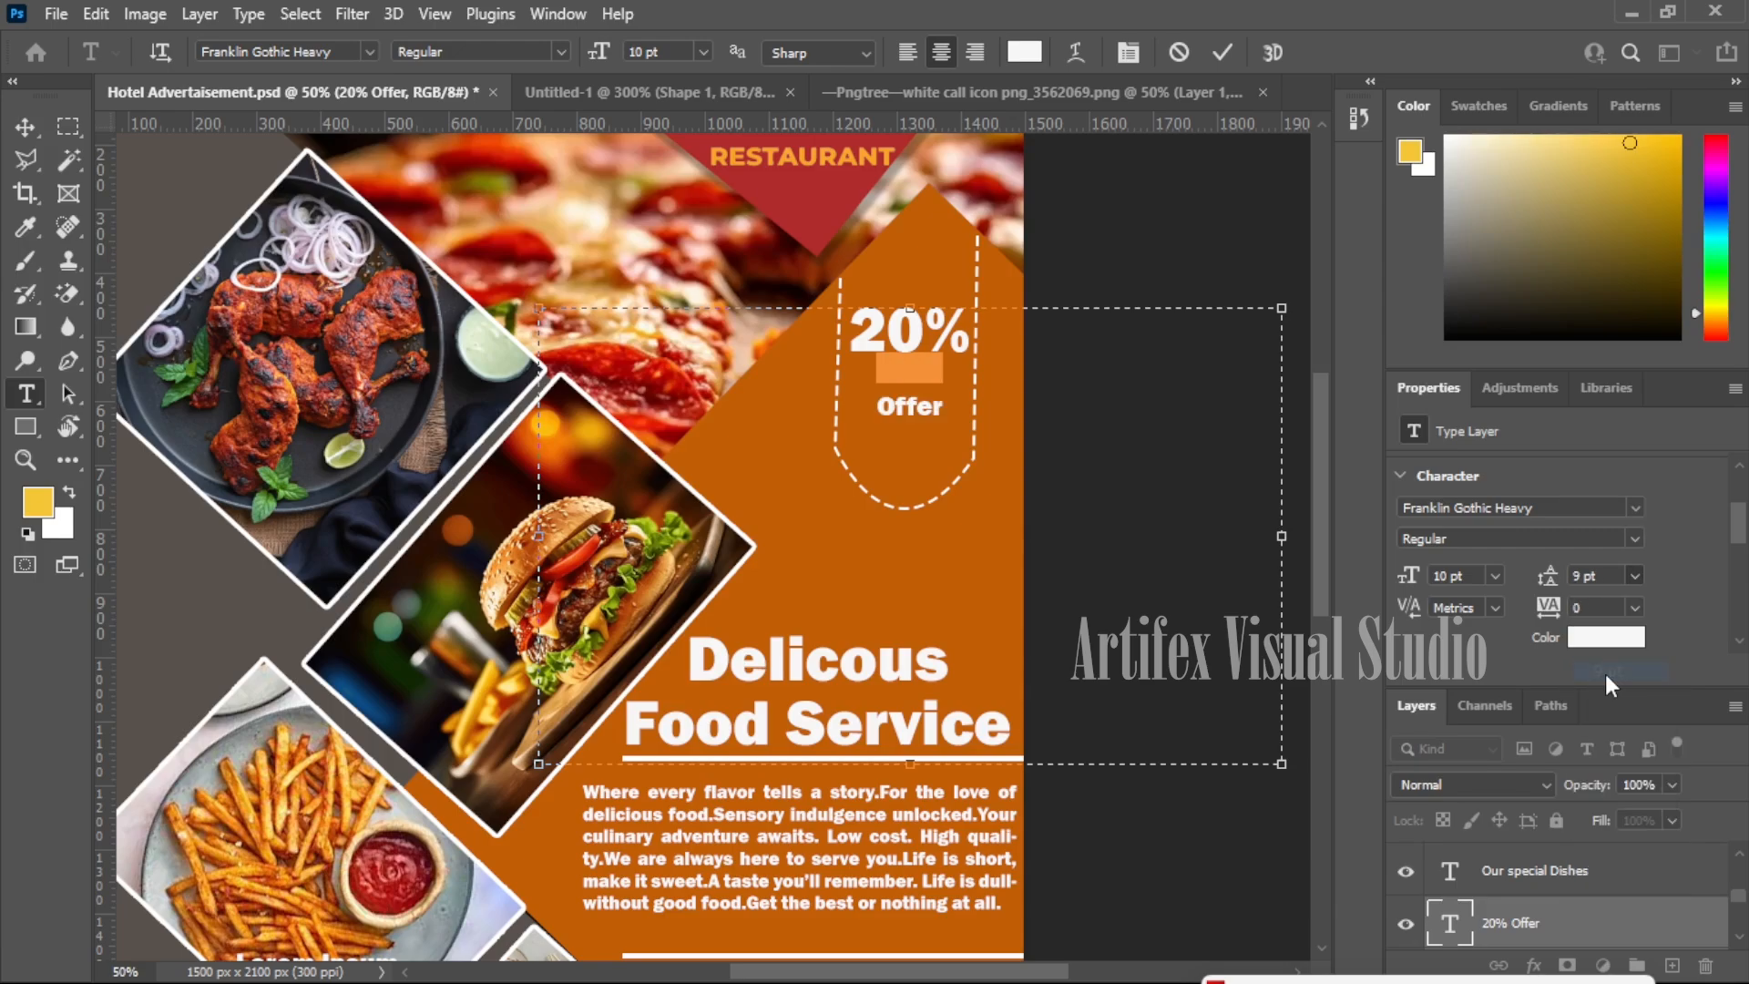
pyautogui.click(25, 126)
pyautogui.moveTo(920, 341); pyautogui.dragTo(920, 384)
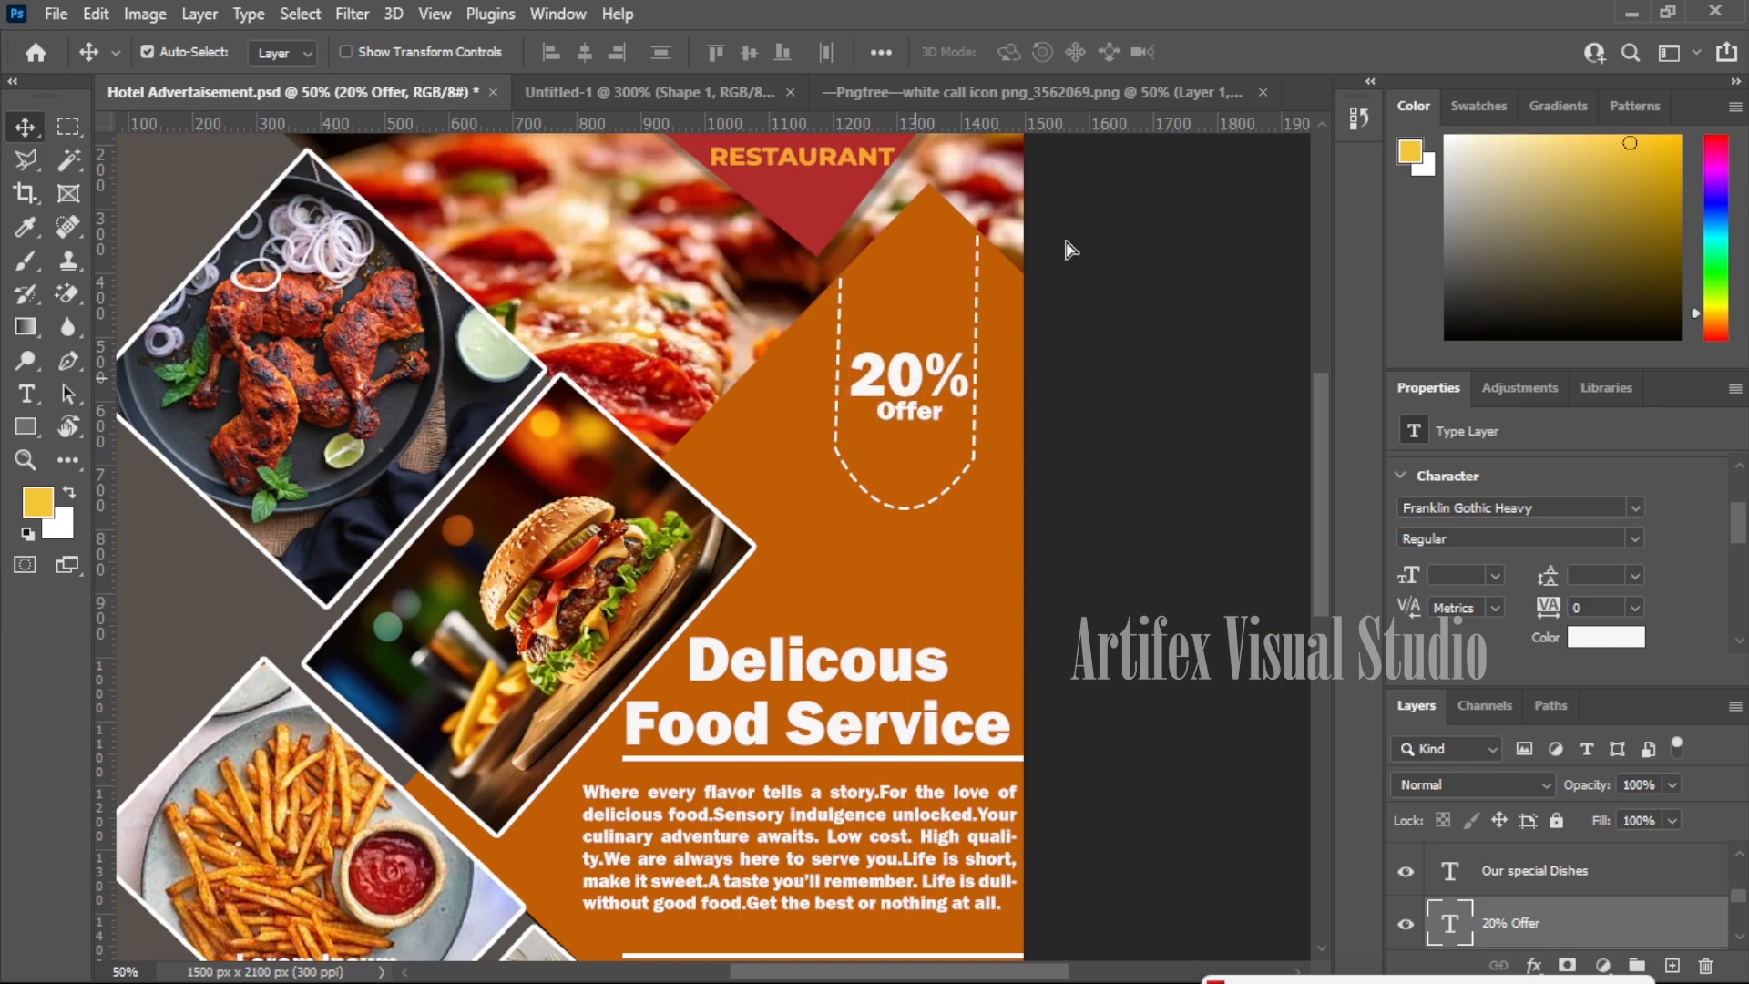
# - Fit the whole poster on screen
pyautogui.press('z')
pyautogui.rightClick(609, 545)
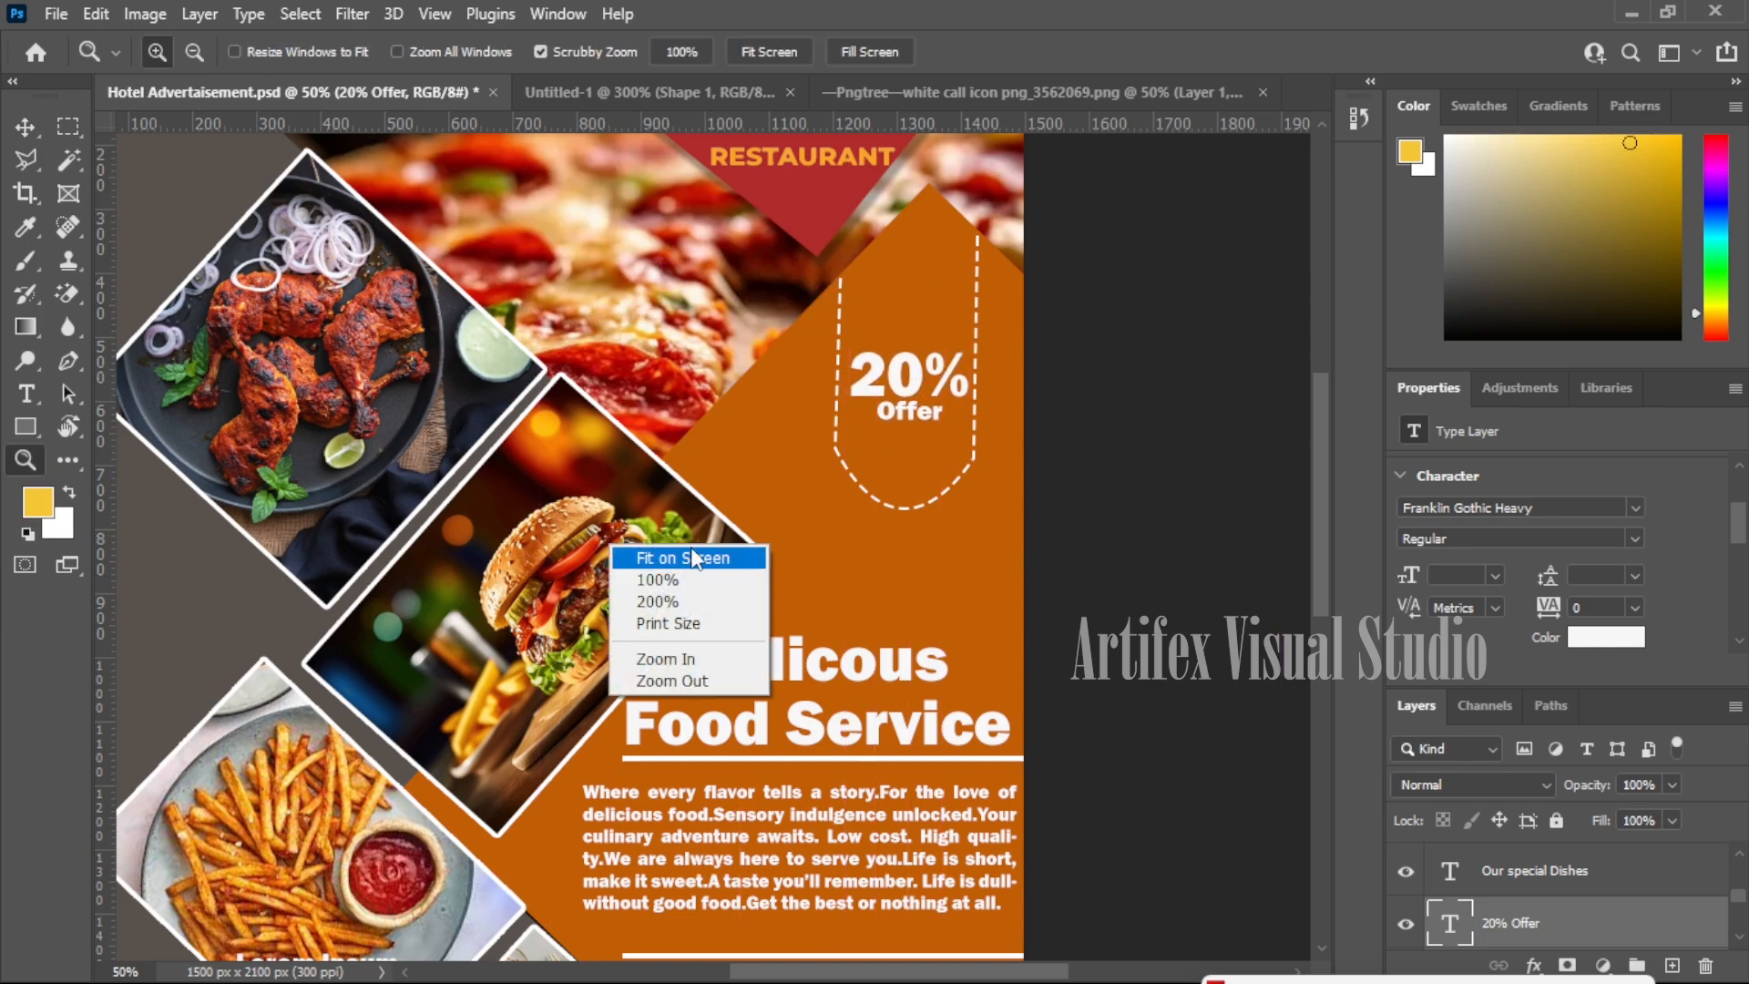
pyautogui.click(692, 557)
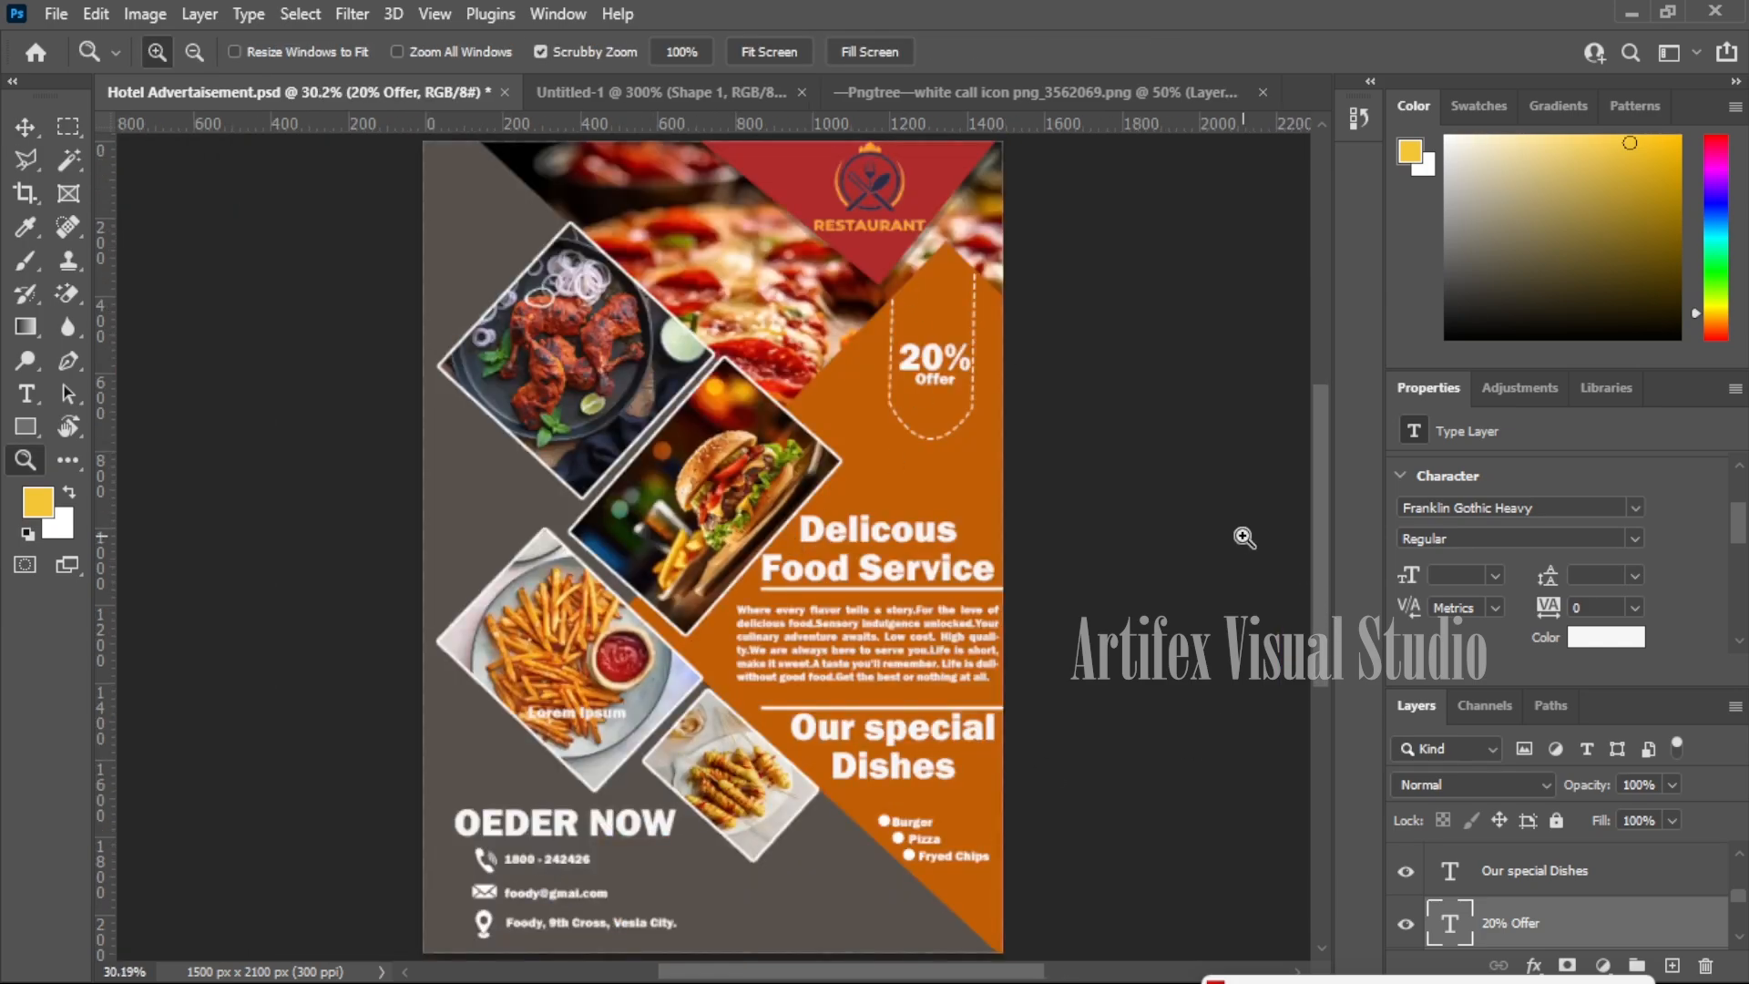